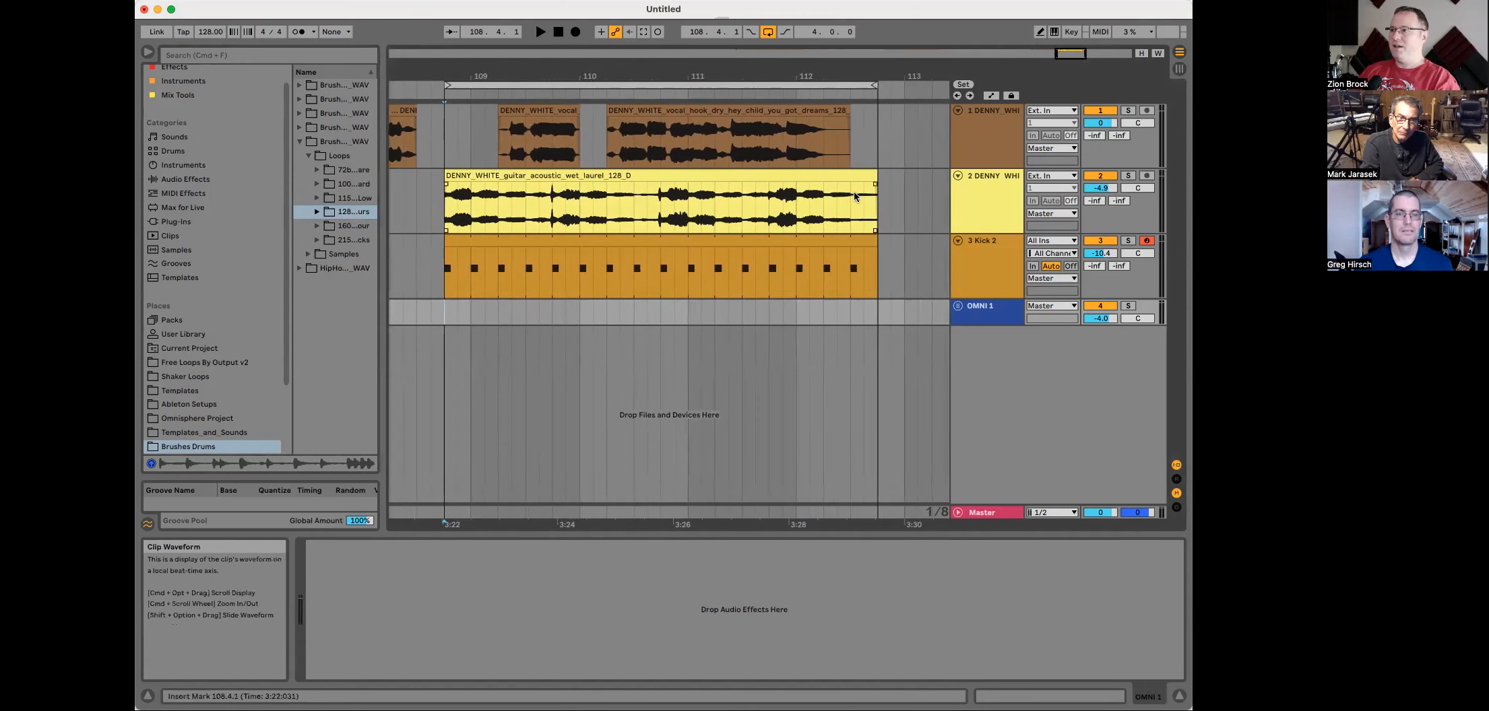
# Step: Solo the guitar track and play back the arrangement briefly
pyautogui.click(1128, 181)
pyautogui.click(1129, 175)
pyautogui.press('space')
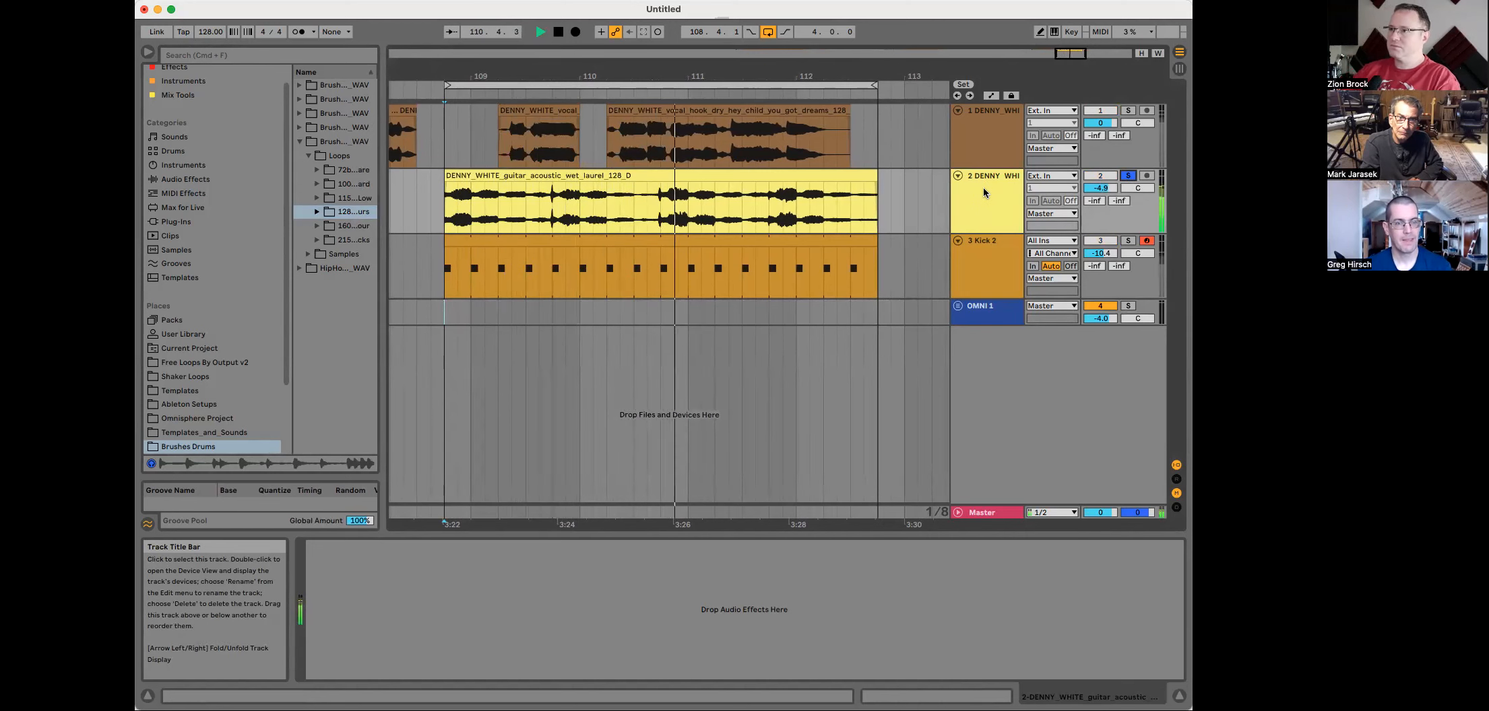
pyautogui.press('space')
# Step: Unsolo the guitar track, deactivate the first vocal track, and audition playback
pyautogui.click(1128, 176)
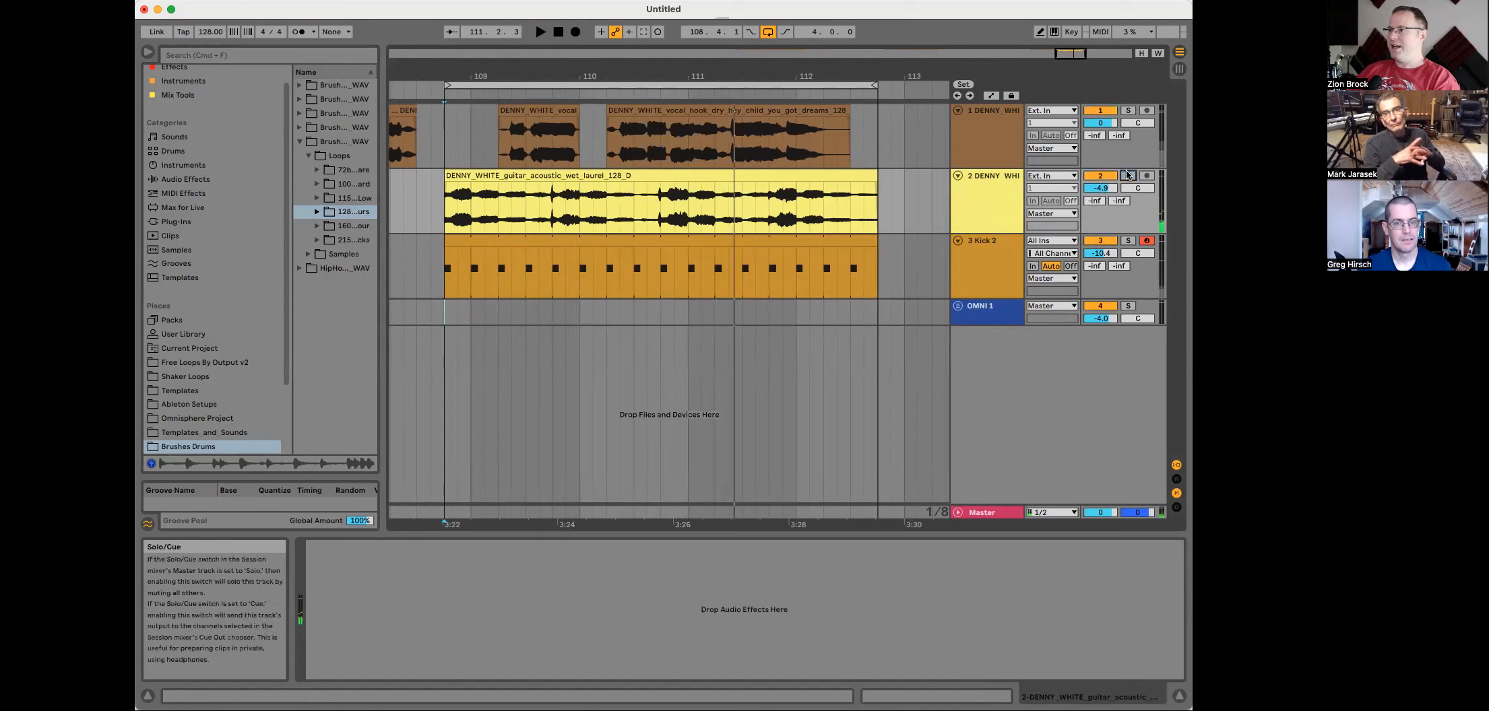
pyautogui.click(1099, 111)
pyautogui.press('space')
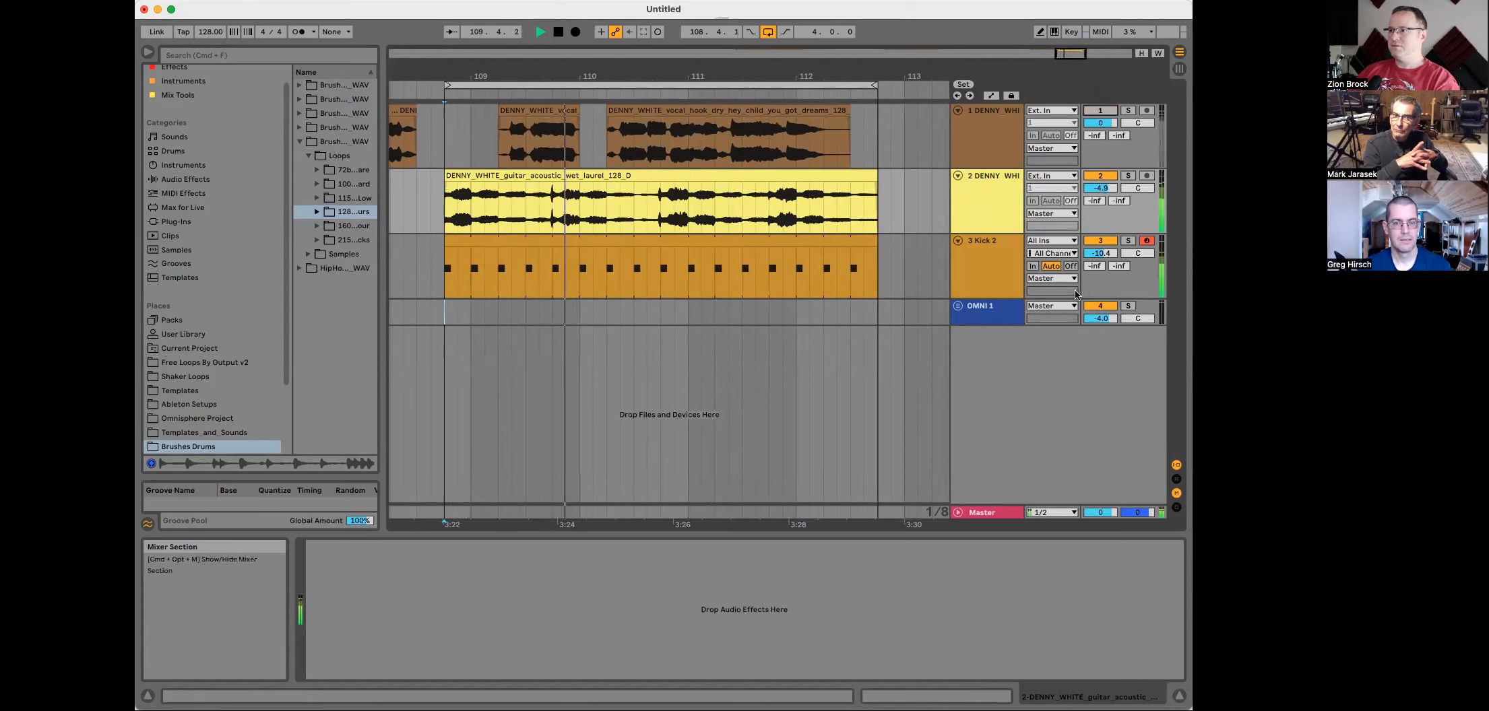
pyautogui.press('space')
# Step: Open the Kick 2 instrument window on the Kick 2 track and move it into view
pyautogui.click(997, 256)
pyautogui.click(337, 547)
pyautogui.moveTo(898, 264); pyautogui.dragTo(670, 84)
# Step: Open the Kick 2 preset browser, load the Live 08 preset, and start playback
pyautogui.click(645, 104)
pyautogui.click(658, 294)
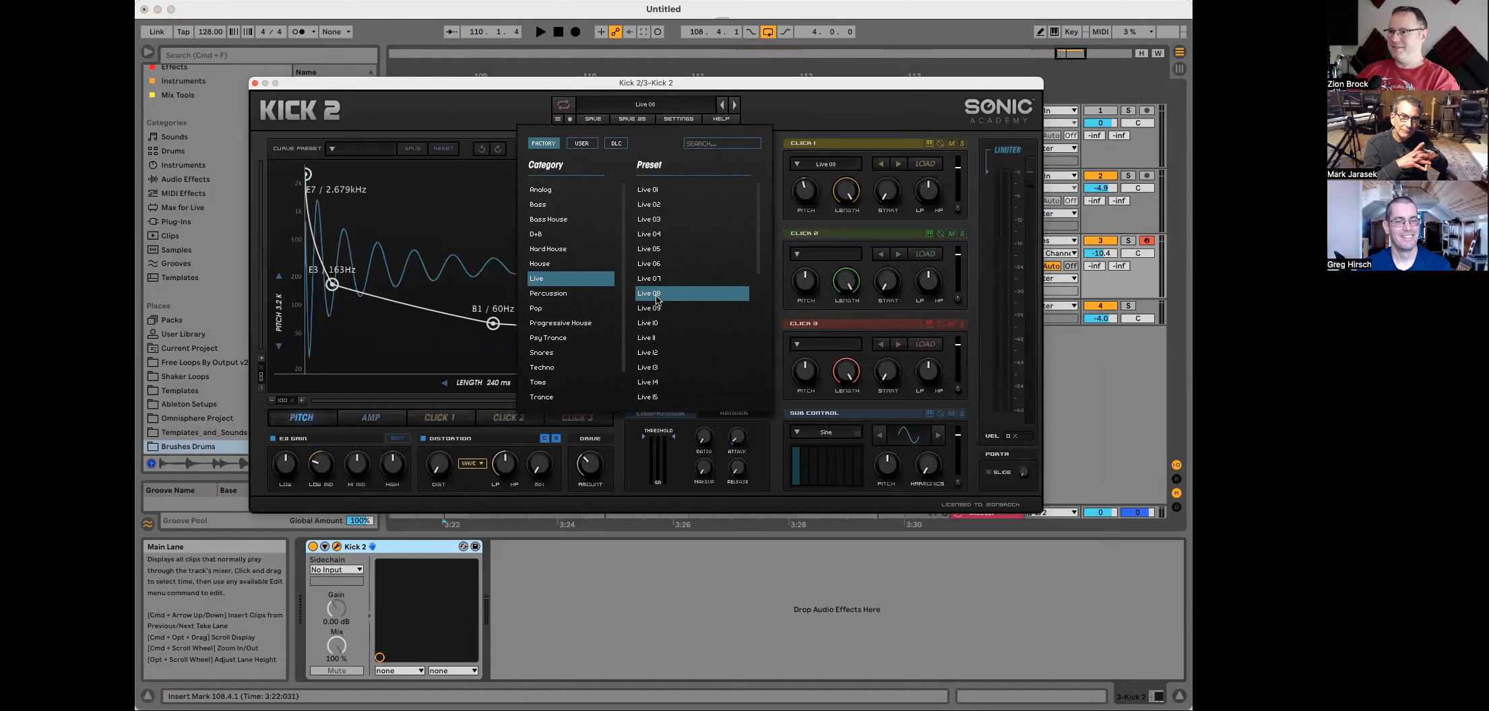
pyautogui.click(755, 20)
pyautogui.press('space')
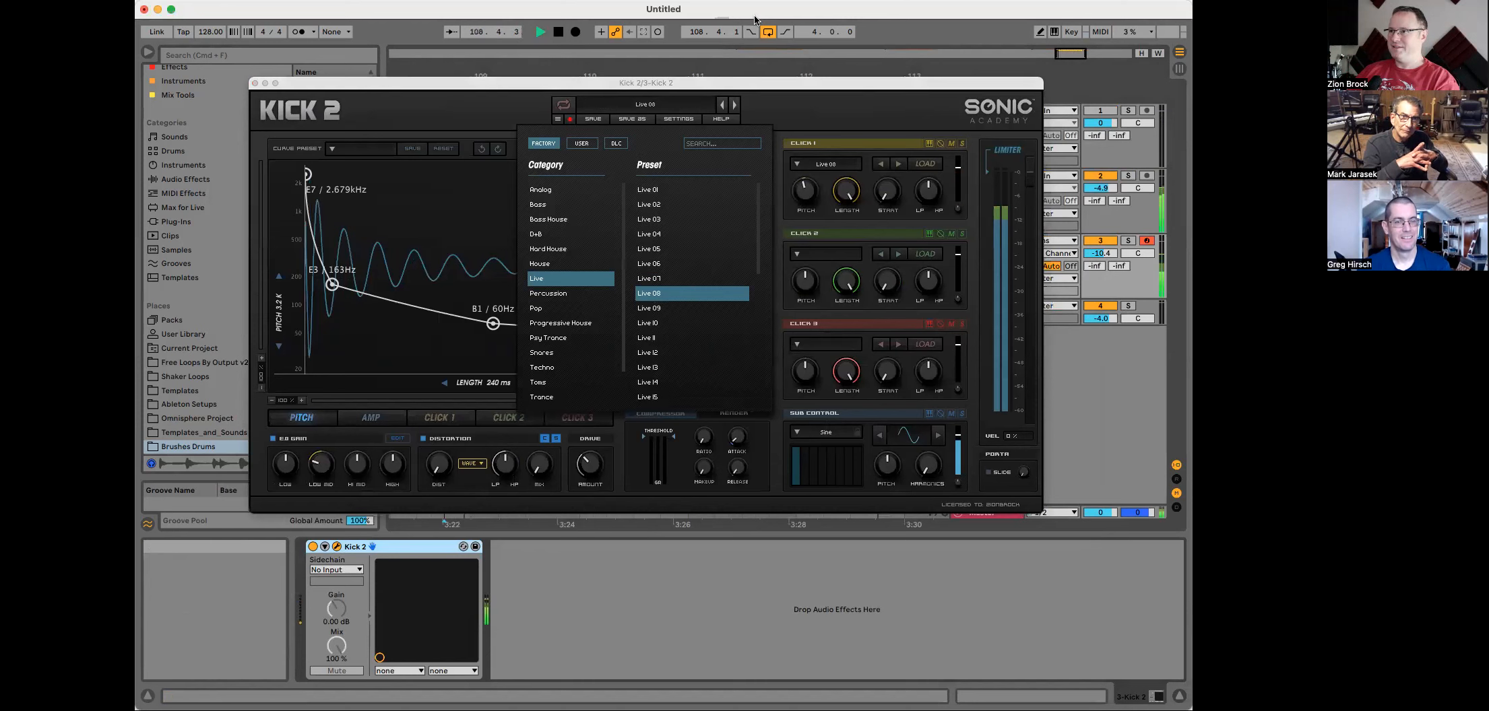
# Step: Step through the Live category presets while playing, ending on Live 19
pyautogui.click(658, 308)
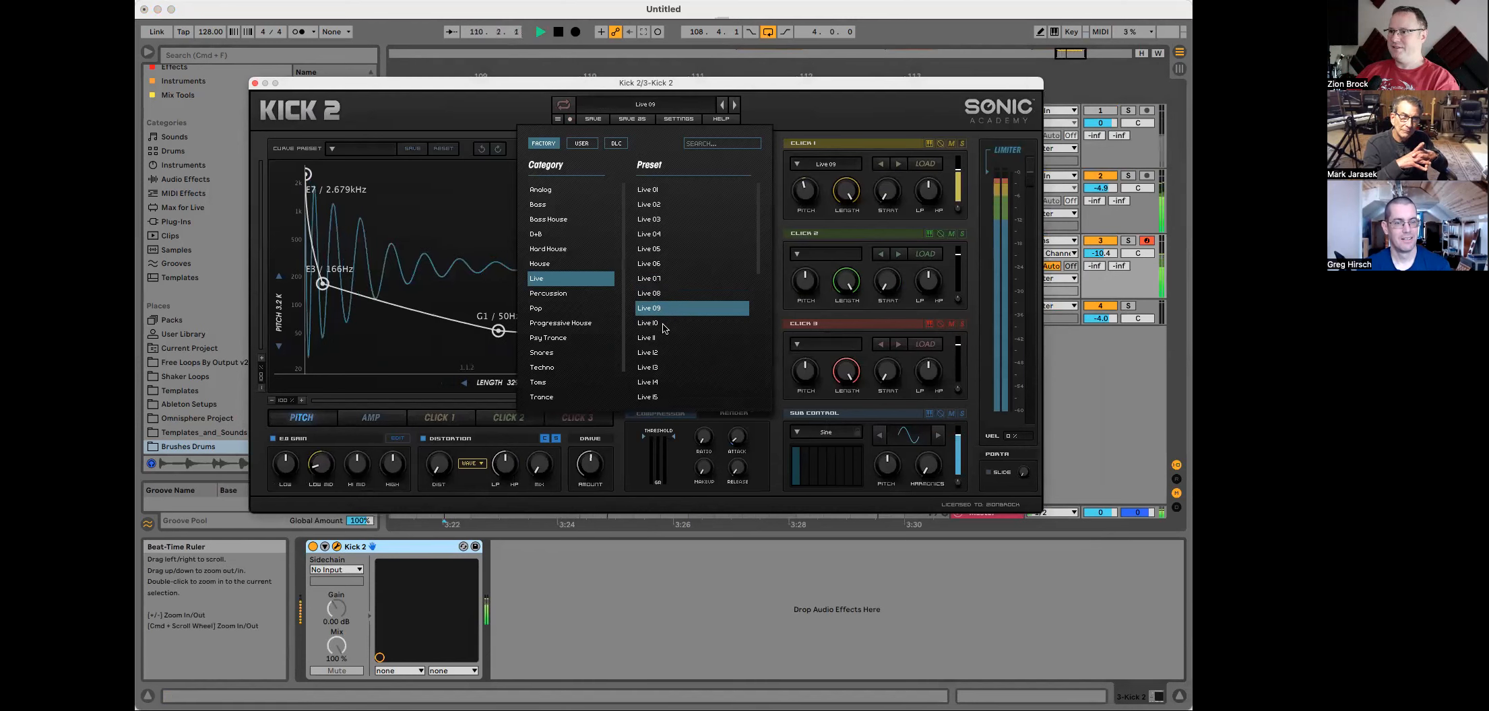
pyautogui.click(664, 326)
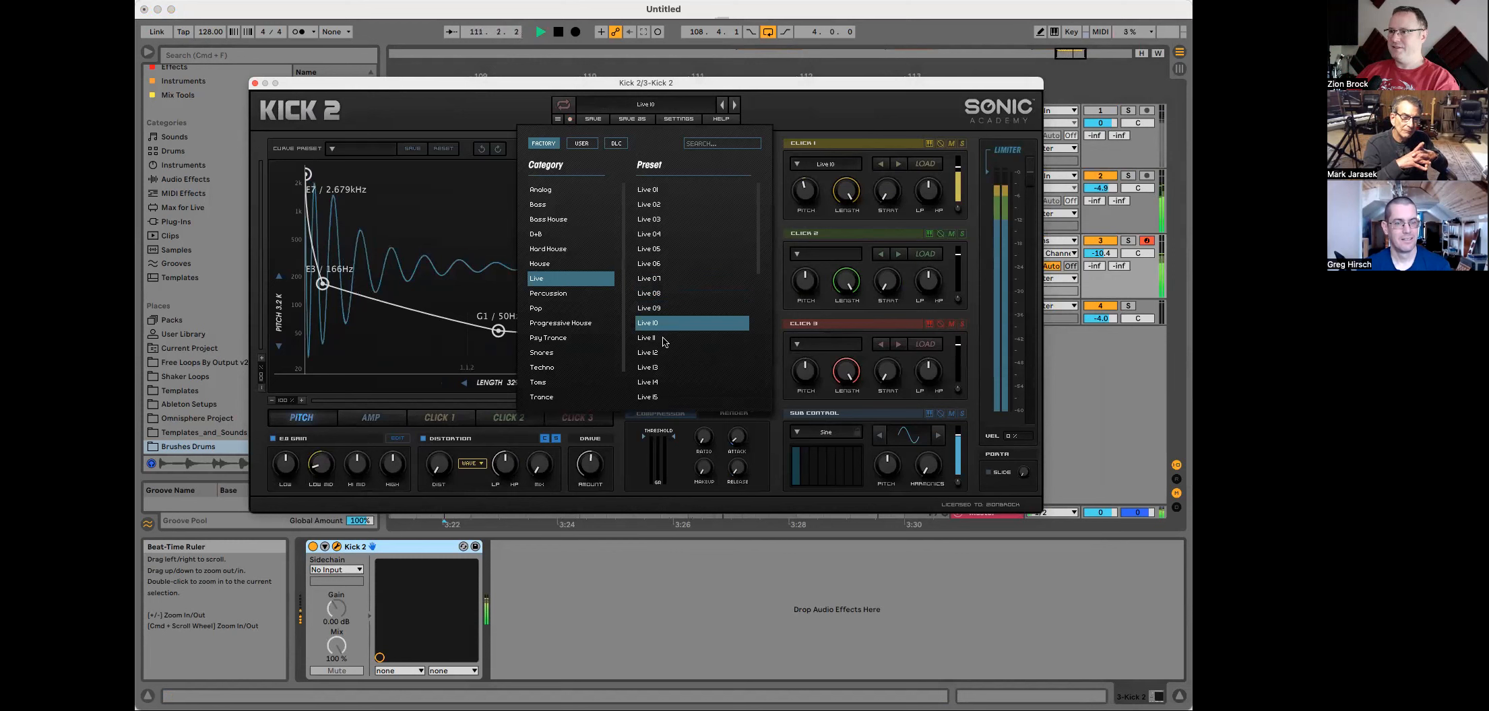
pyautogui.click(663, 338)
pyautogui.click(657, 353)
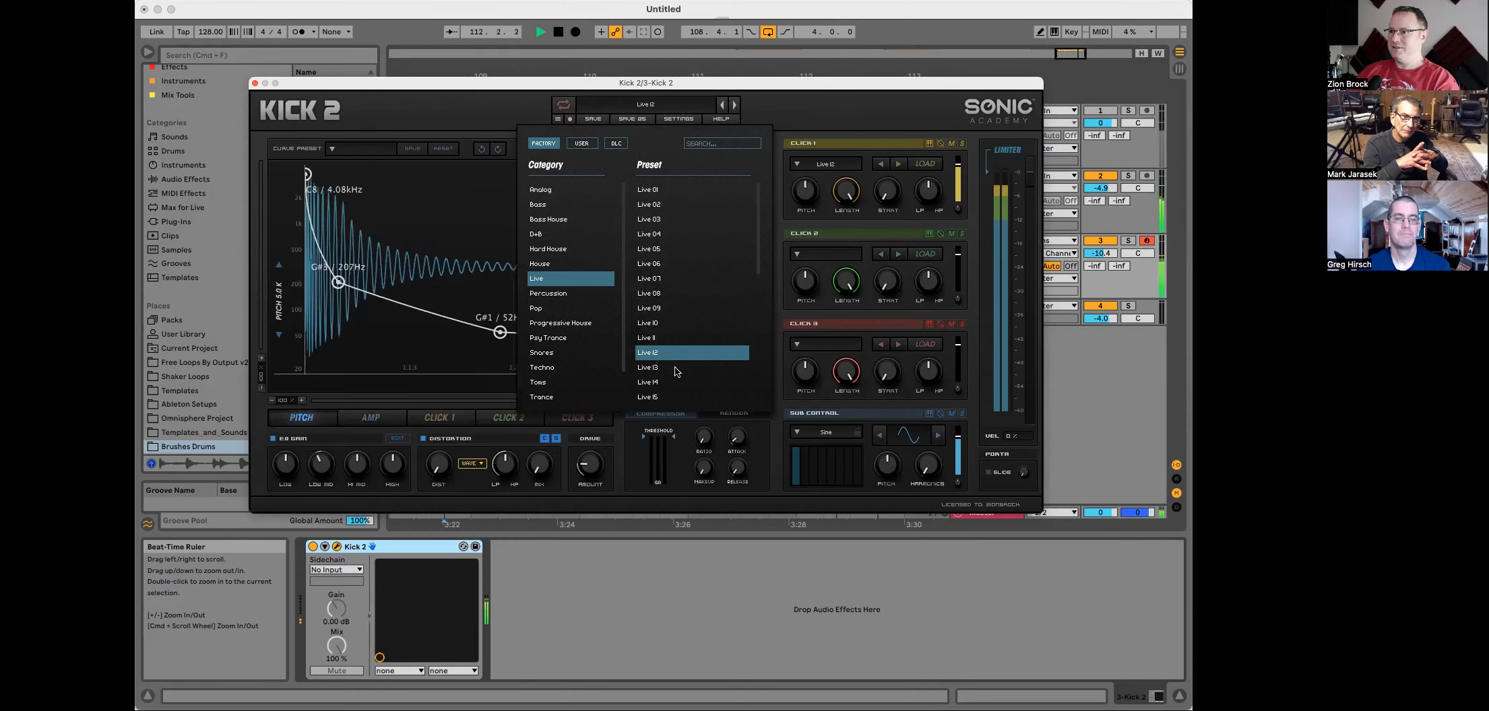
pyautogui.click(673, 369)
pyautogui.click(674, 382)
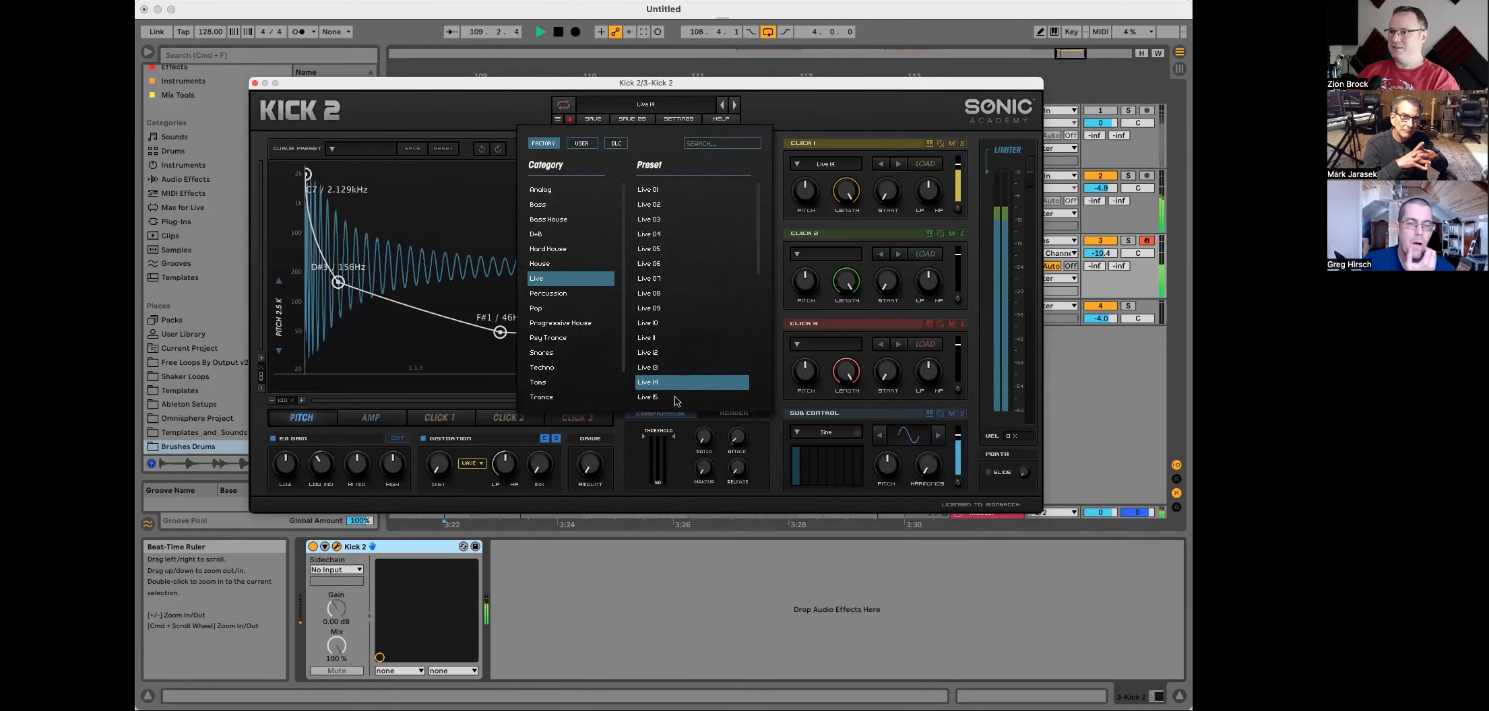
pyautogui.click(676, 397)
pyautogui.scroll(-3, 670, 344)
pyautogui.click(670, 345)
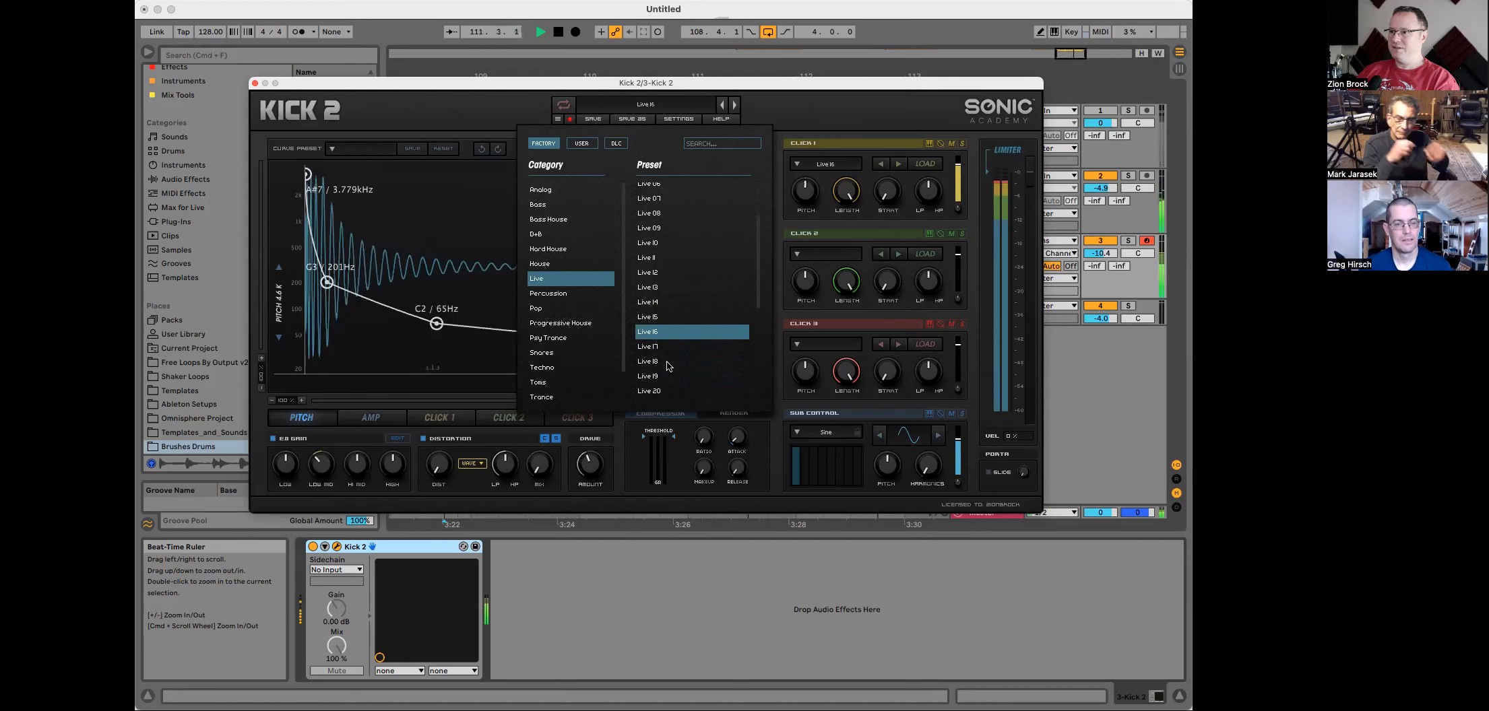
pyautogui.click(670, 364)
pyautogui.click(670, 376)
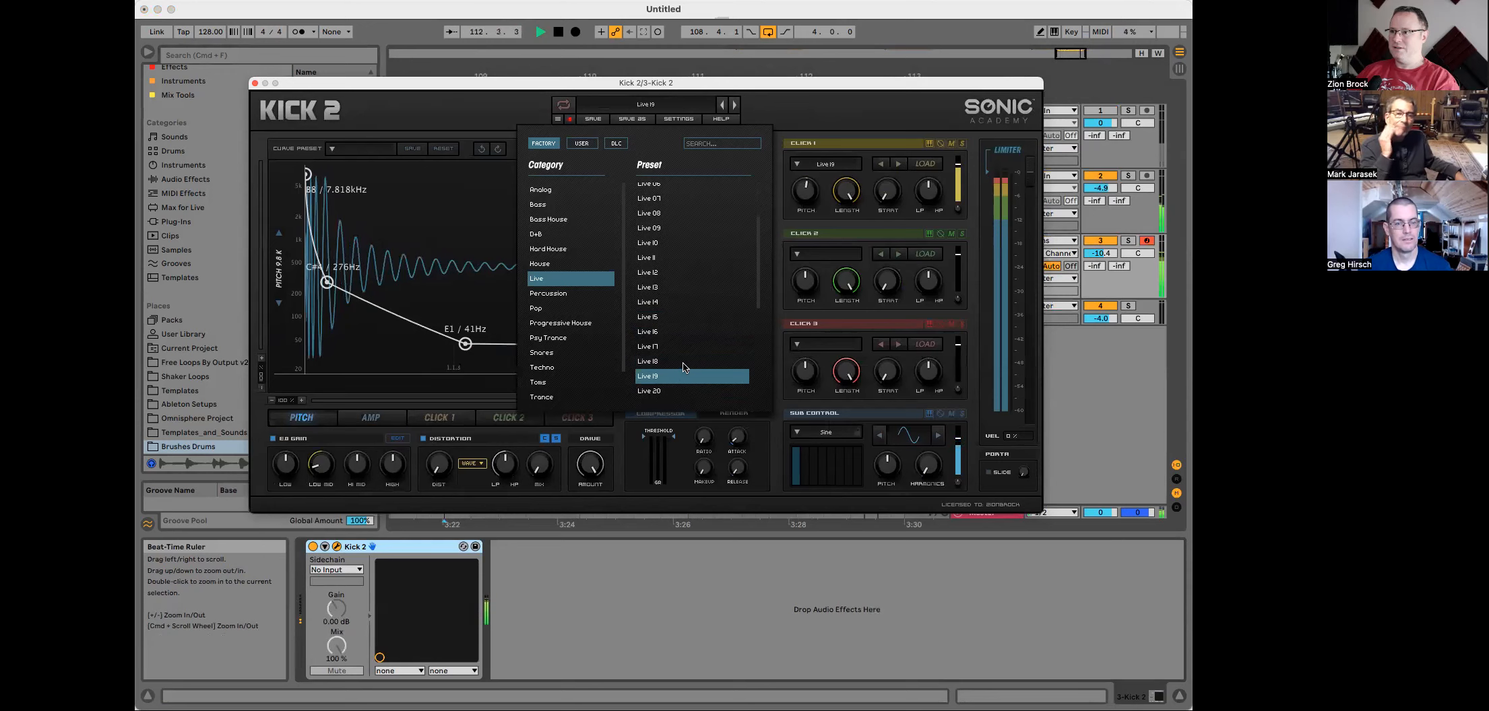
# Step: Move the Kick 2 window aside, lower the Kick 2 track volume to -15.8 dB, and stop playback
pyautogui.moveTo(953, 90); pyautogui.dragTo(1014, 378)
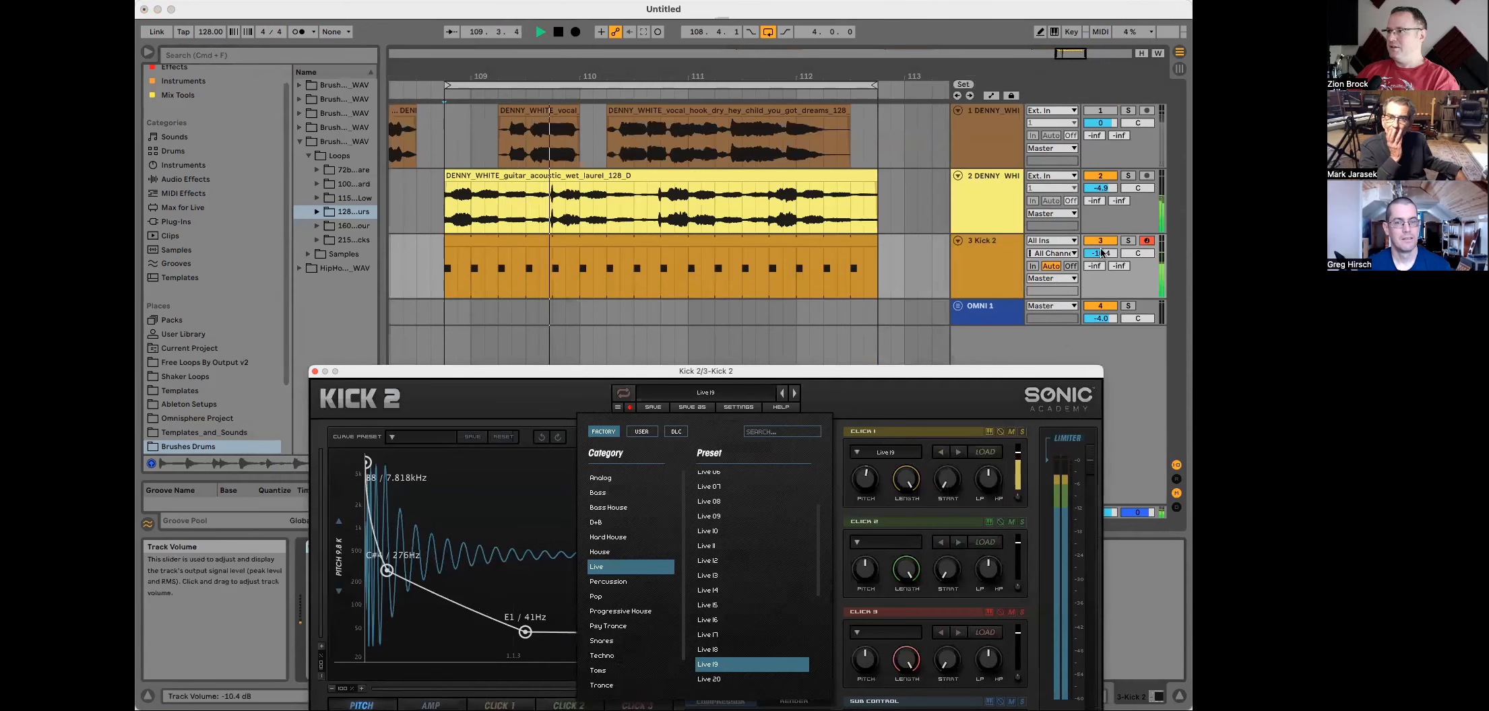
pyautogui.moveTo(1086, 255); pyautogui.dragTo(1086, 256)
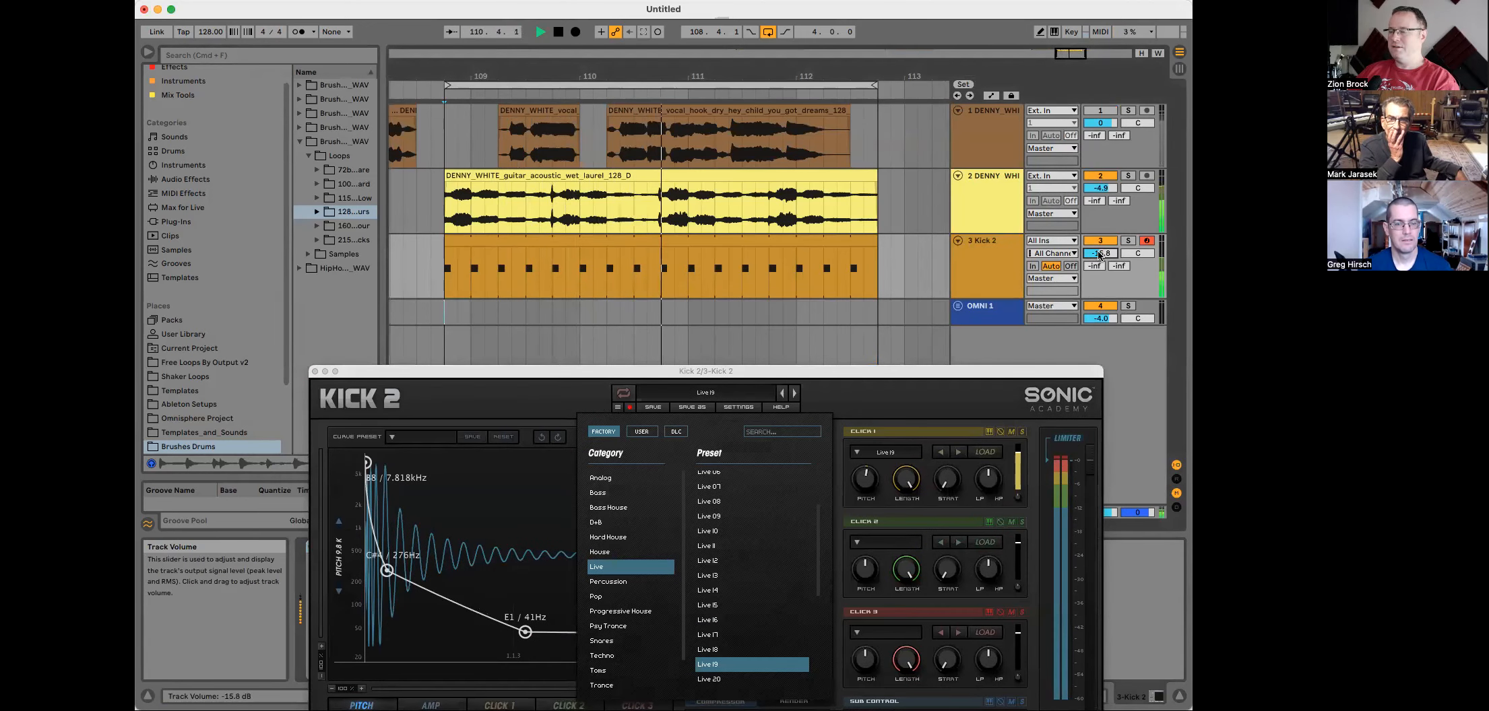
pyautogui.press('space')
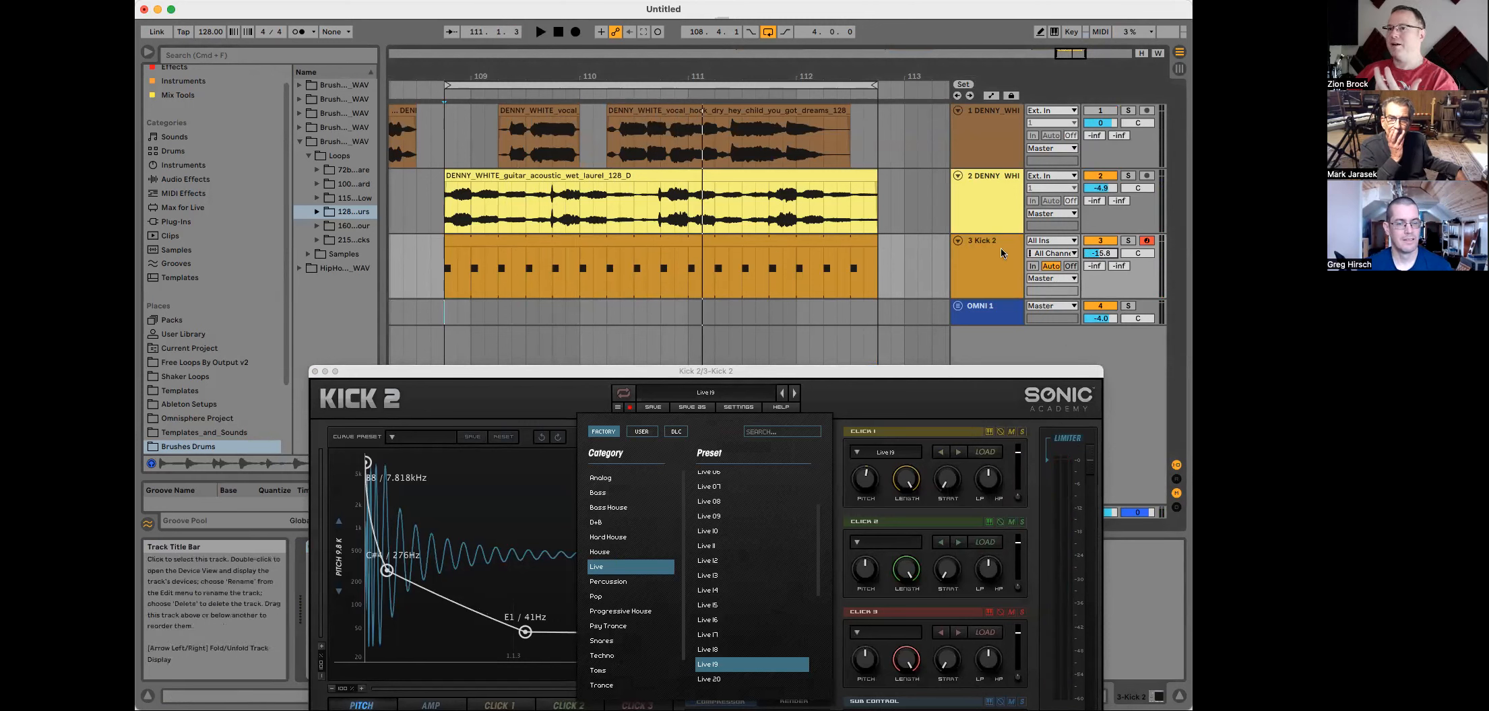
# Step: Reactivate the first vocal track and play the selected section
pyautogui.click(459, 86)
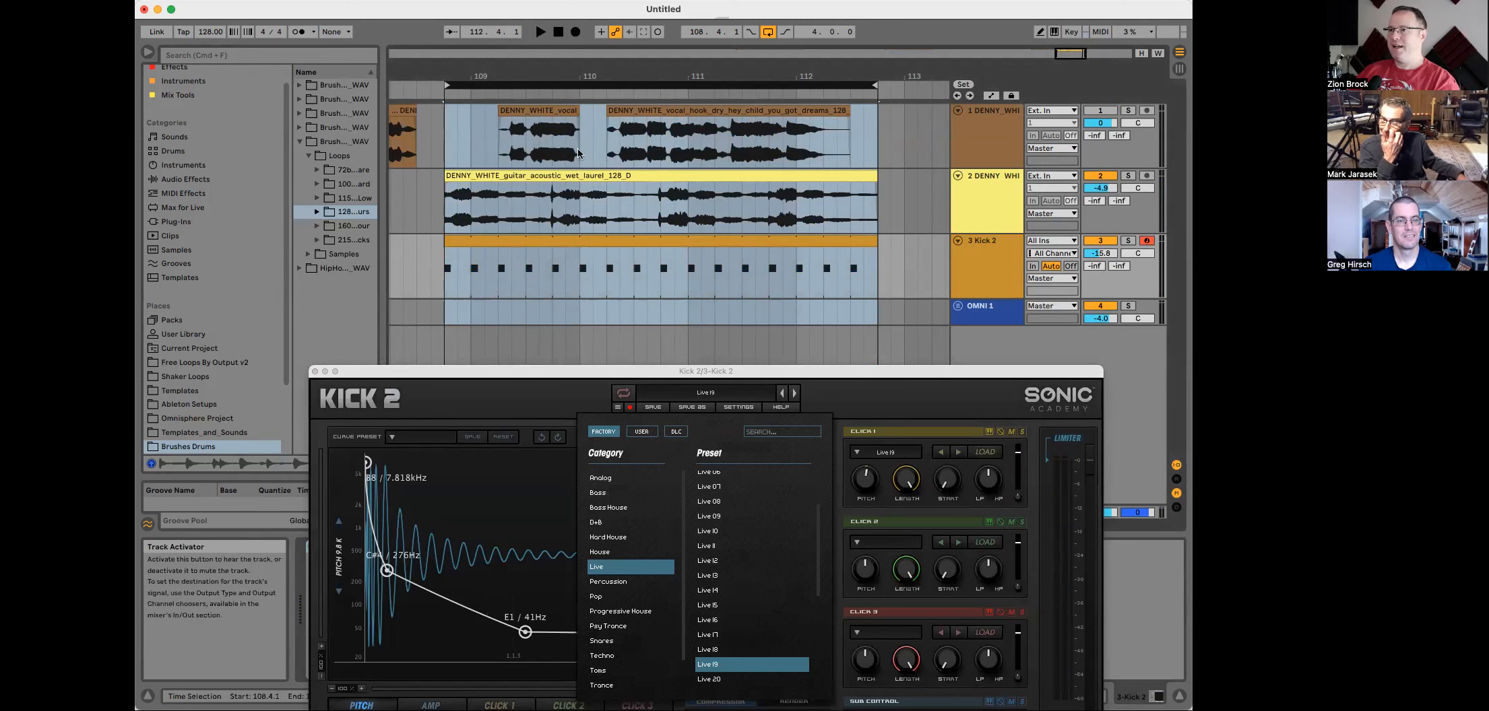
pyautogui.click(1102, 112)
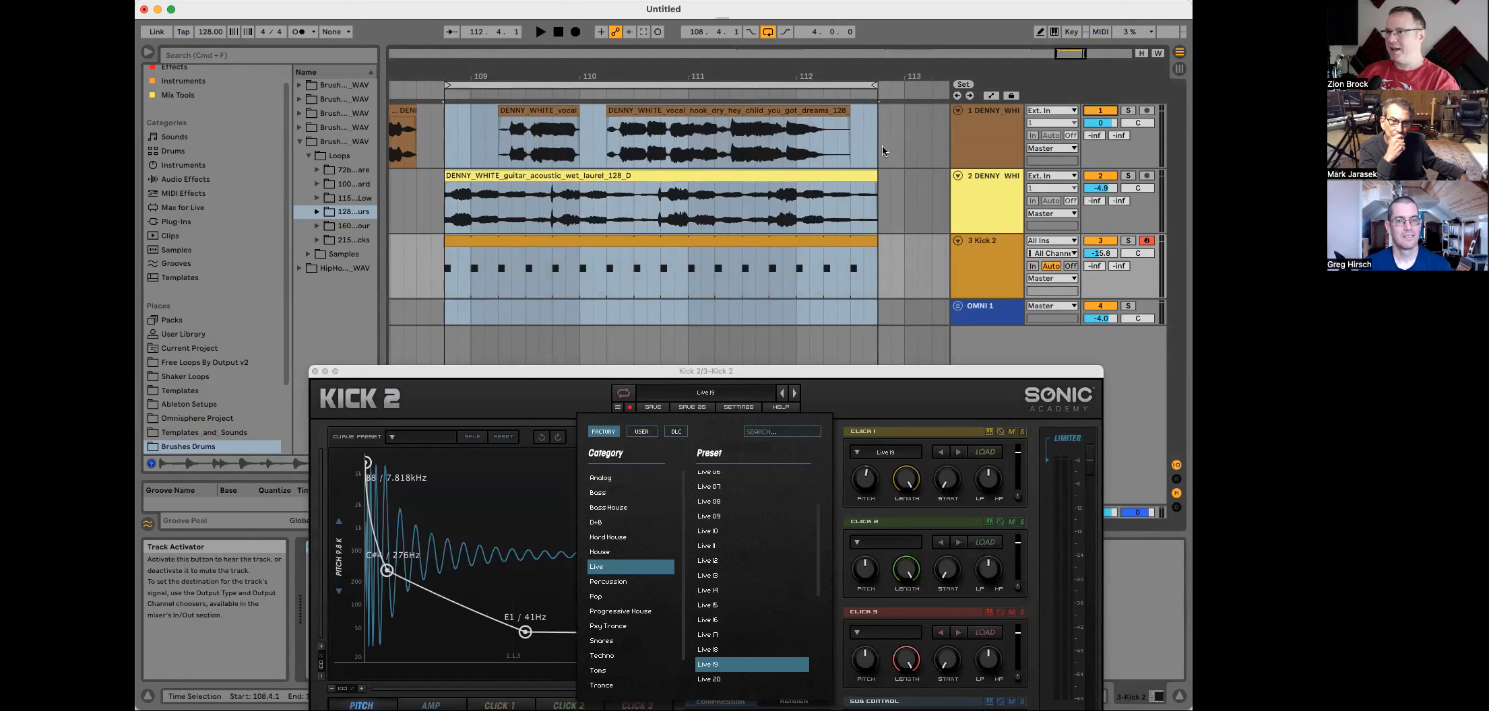
pyautogui.press('space')
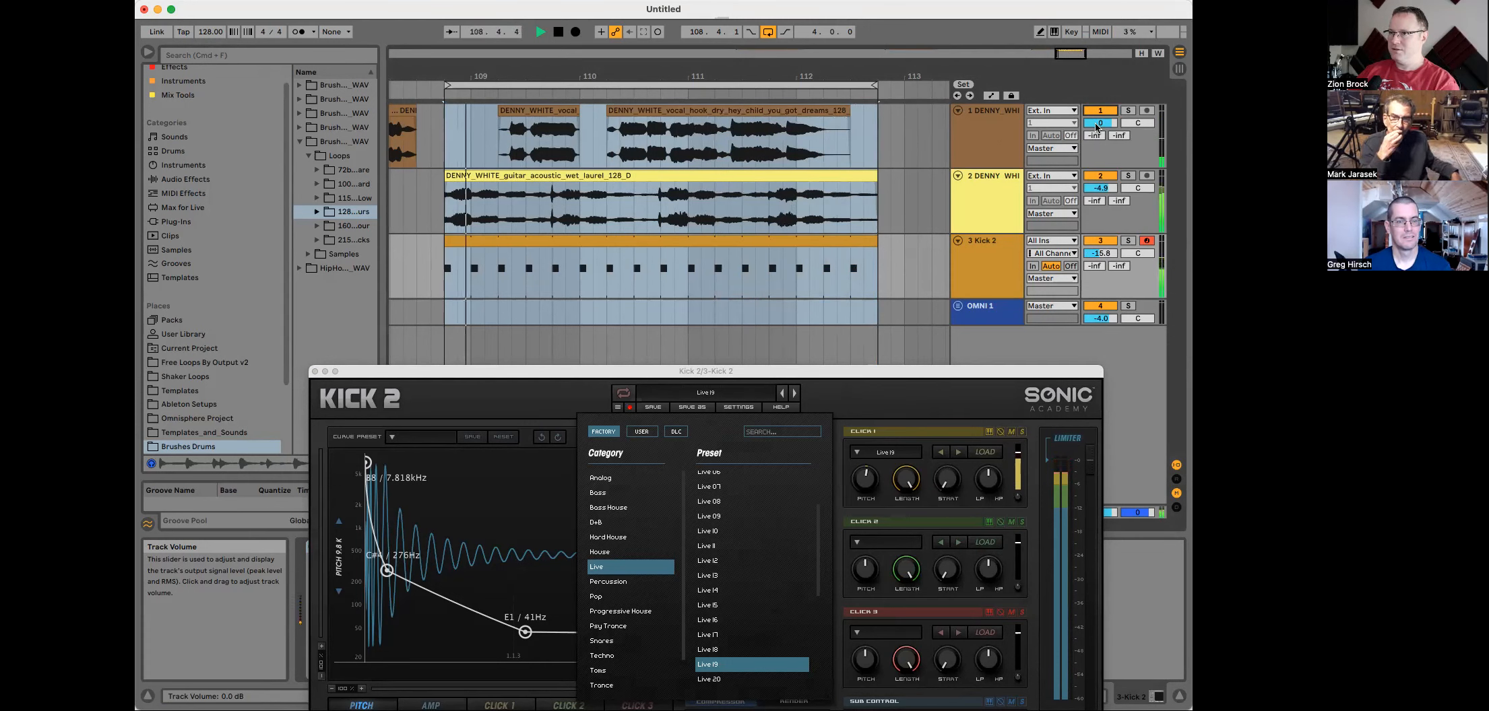
# Step: Lower the first vocal track volume to -6.9 dB and stop playback
pyautogui.moveTo(1096, 127); pyautogui.dragTo(1096, 131)
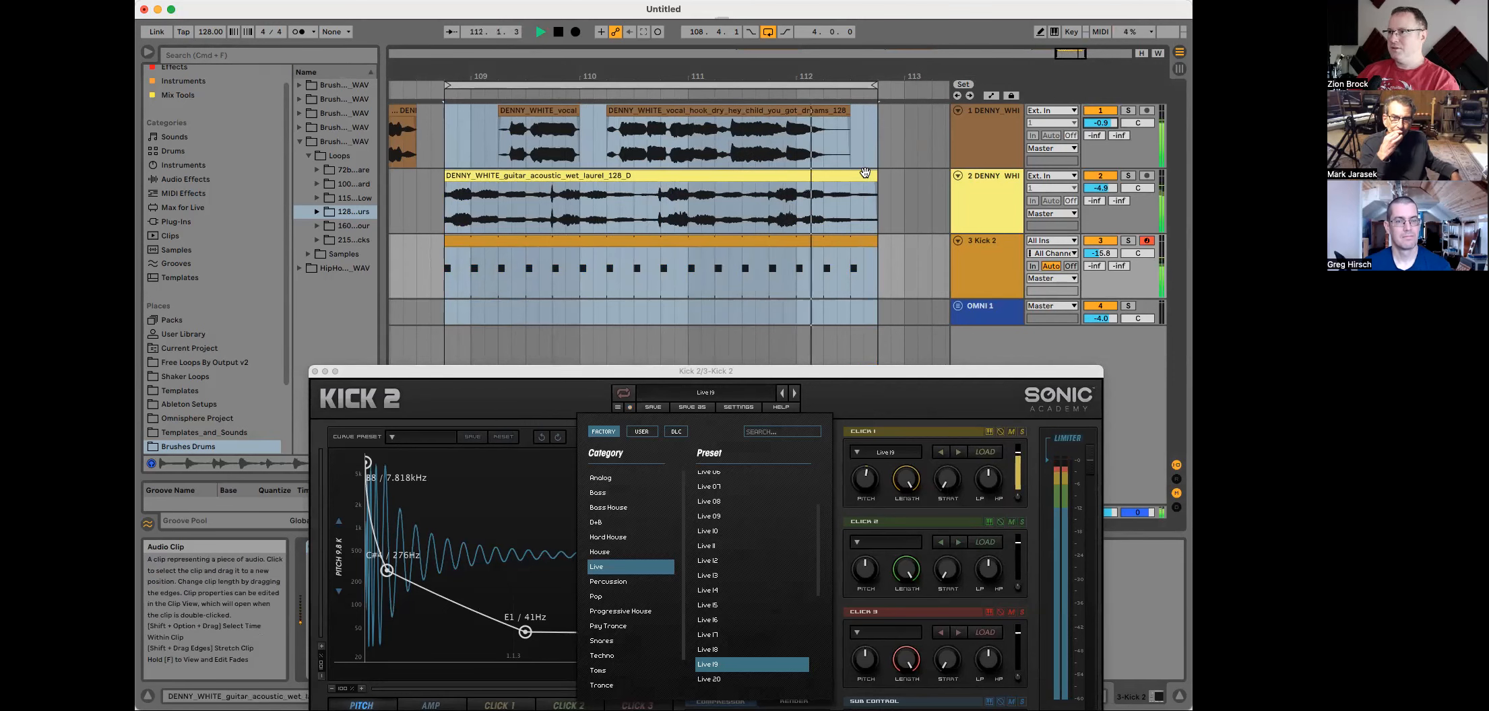
pyautogui.press('space')
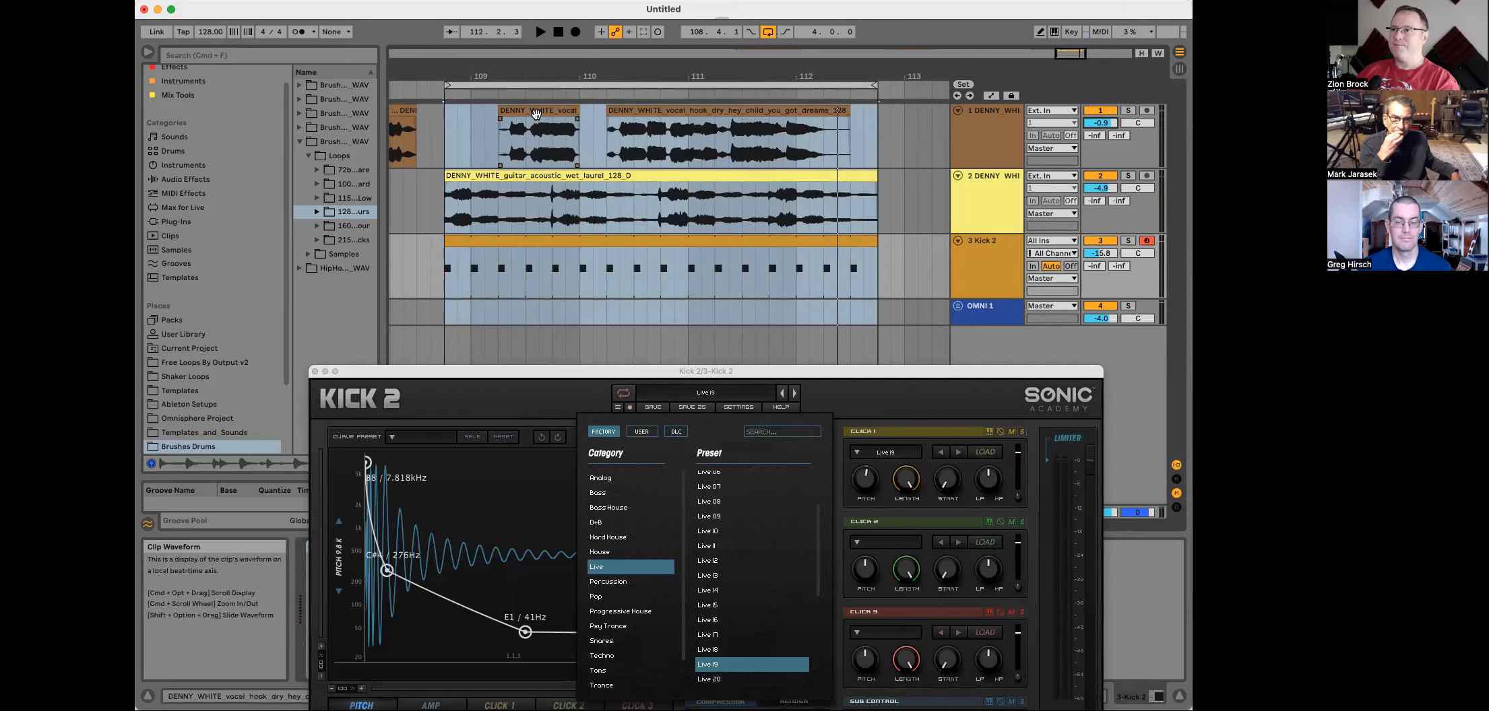
# Step: Select the first vocal track and duplicate it
pyautogui.click(1000, 112)
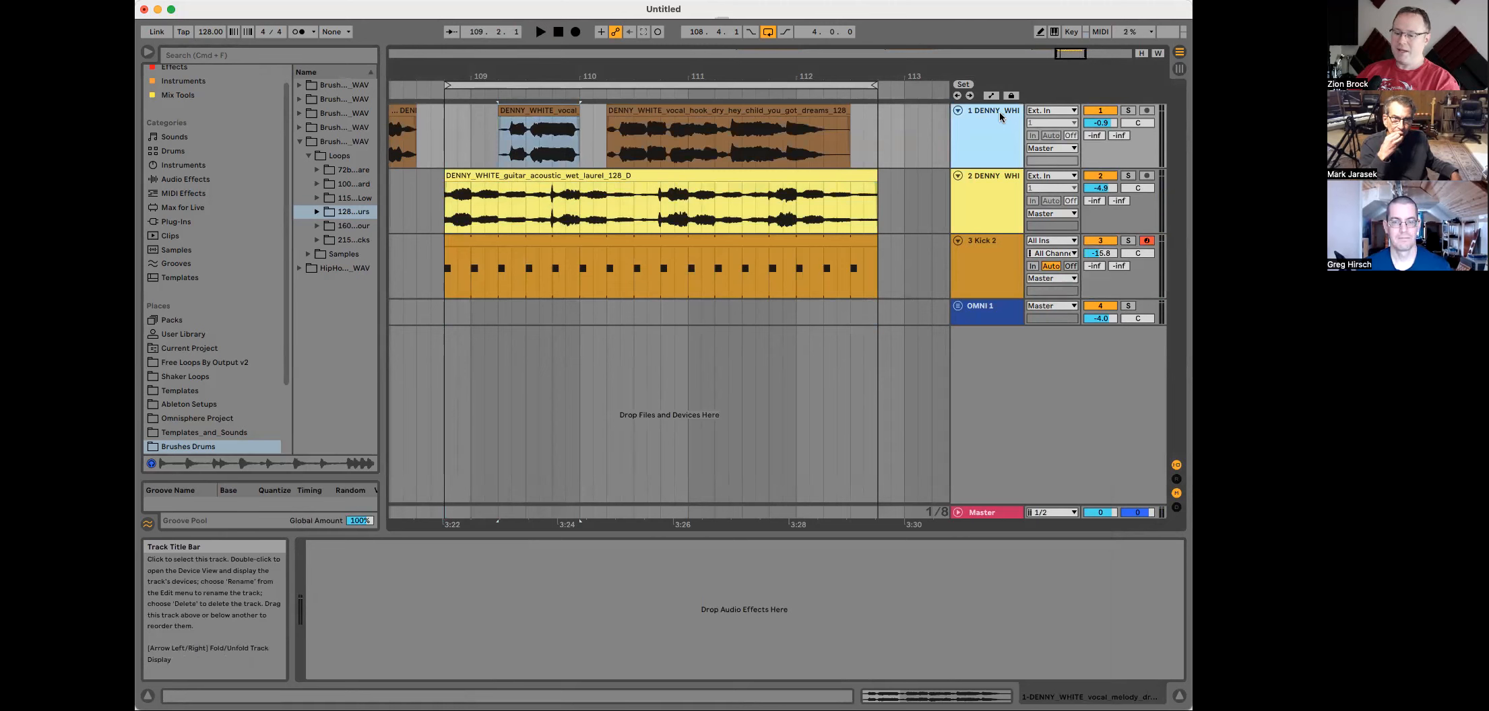
pyautogui.press('super+d')
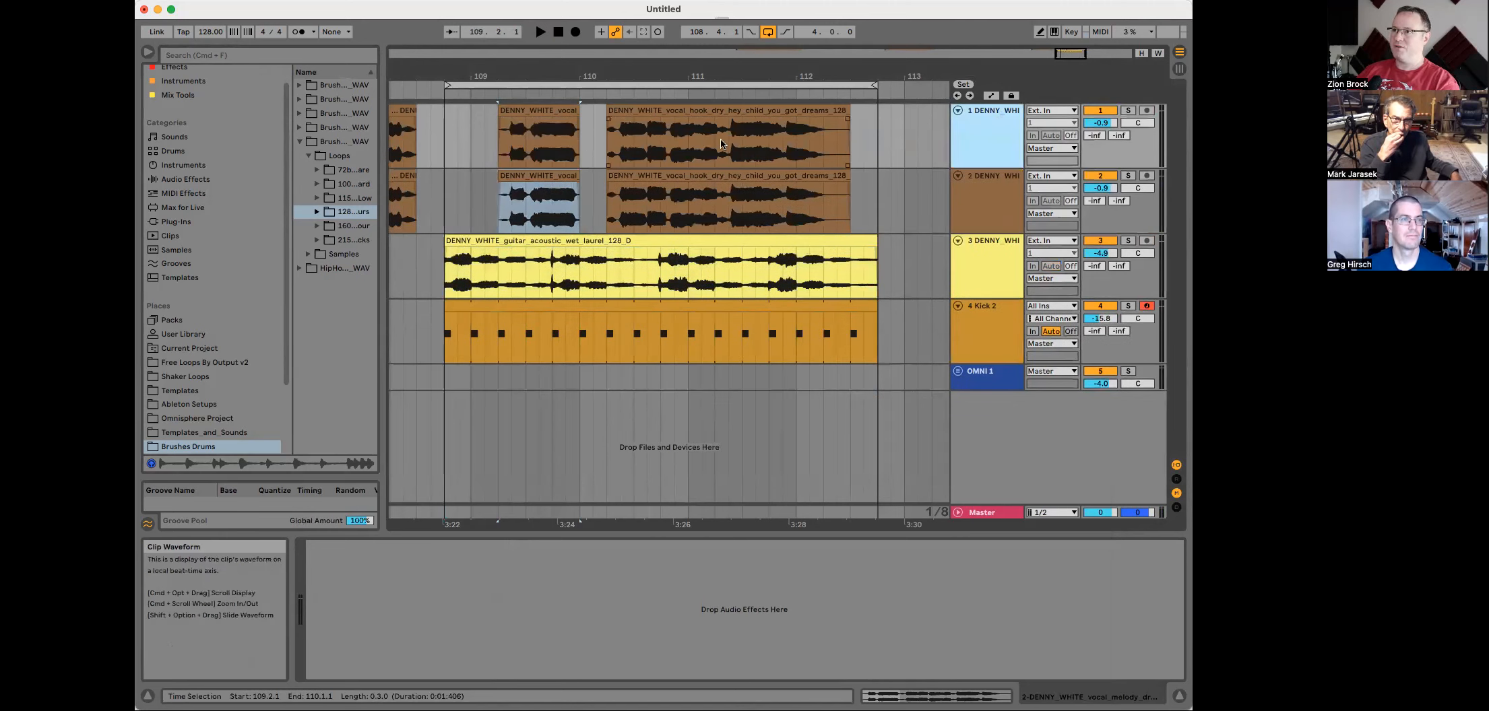
# Step: Give the vocal track a pink track color
pyautogui.keyDown('shift'); pyautogui.click(985, 200); pyautogui.keyUp('shift')
pyautogui.rightClick(986, 202)
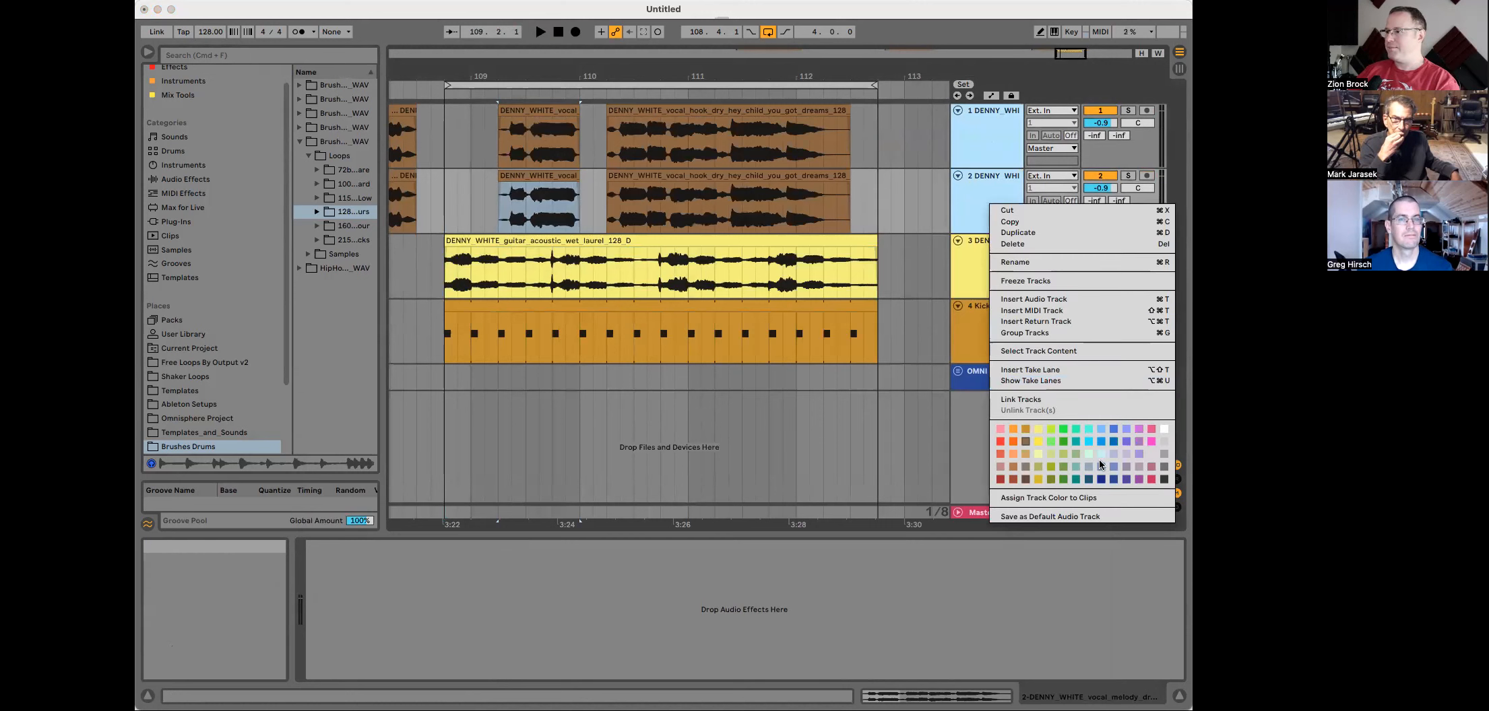
pyautogui.click(1149, 441)
# Step: Widen the track headers and assign the first vocal track's color to its clips
pyautogui.click(1002, 186)
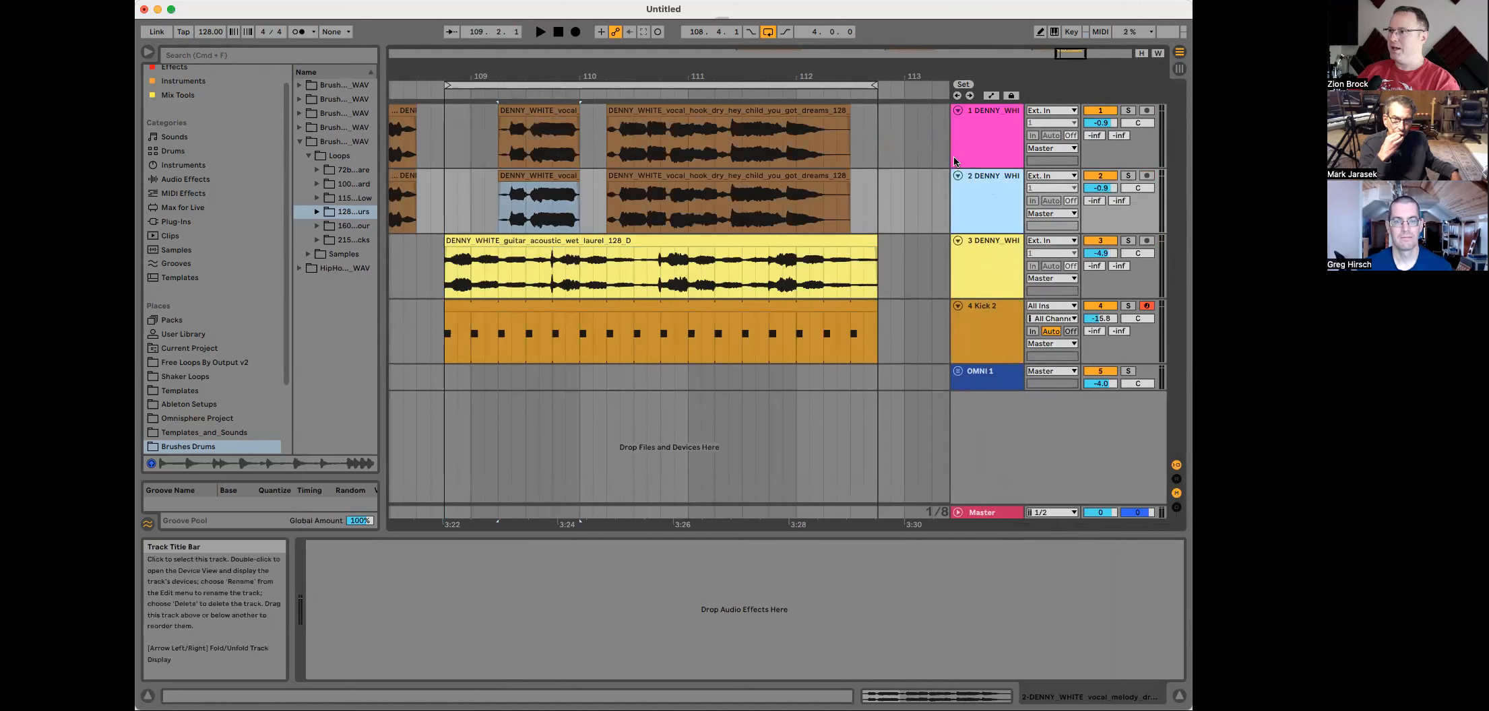
pyautogui.moveTo(951, 162); pyautogui.dragTo(883, 162)
pyautogui.rightClick(926, 128)
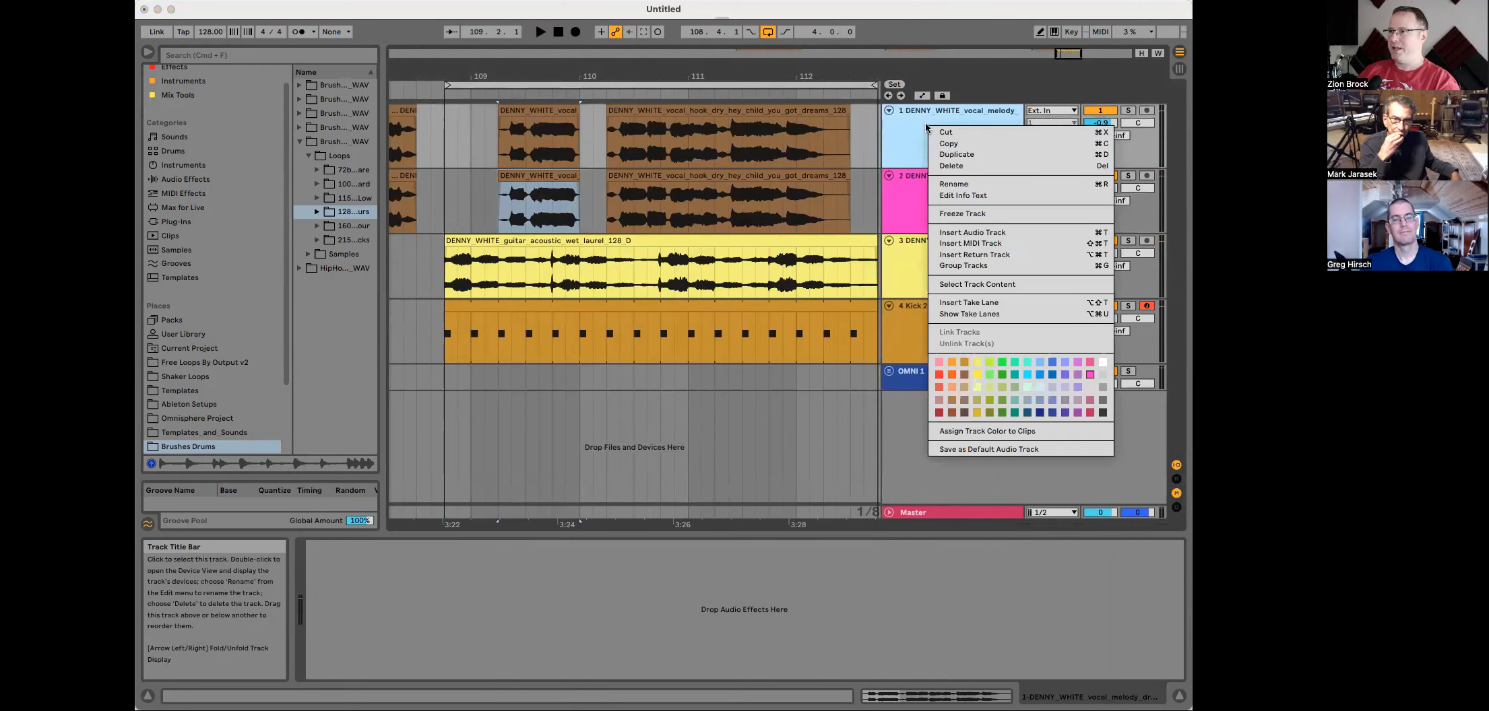
pyautogui.click(988, 431)
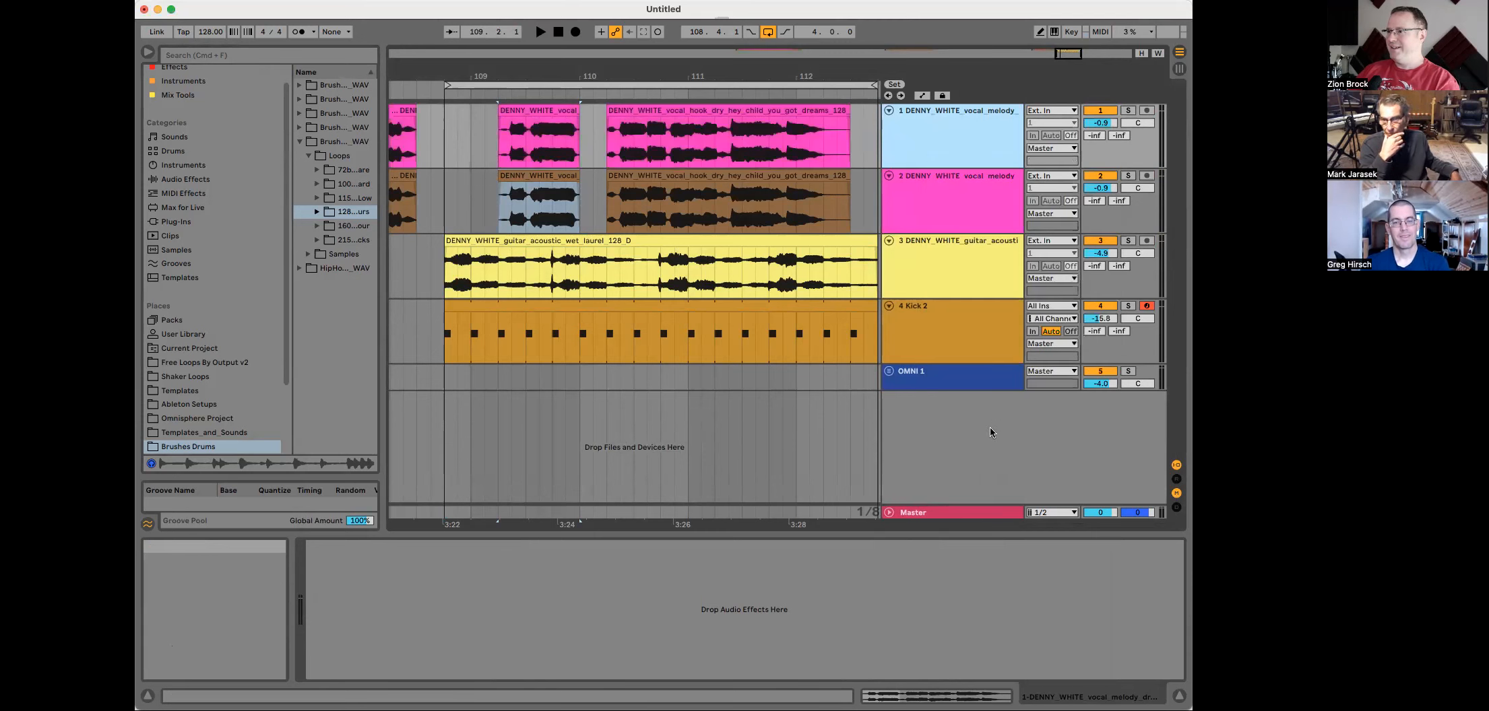
# Step: Color the second vocal track pink and assign its track color to its clips
pyautogui.click(967, 192)
pyautogui.rightClick(967, 196)
pyautogui.click(1128, 445)
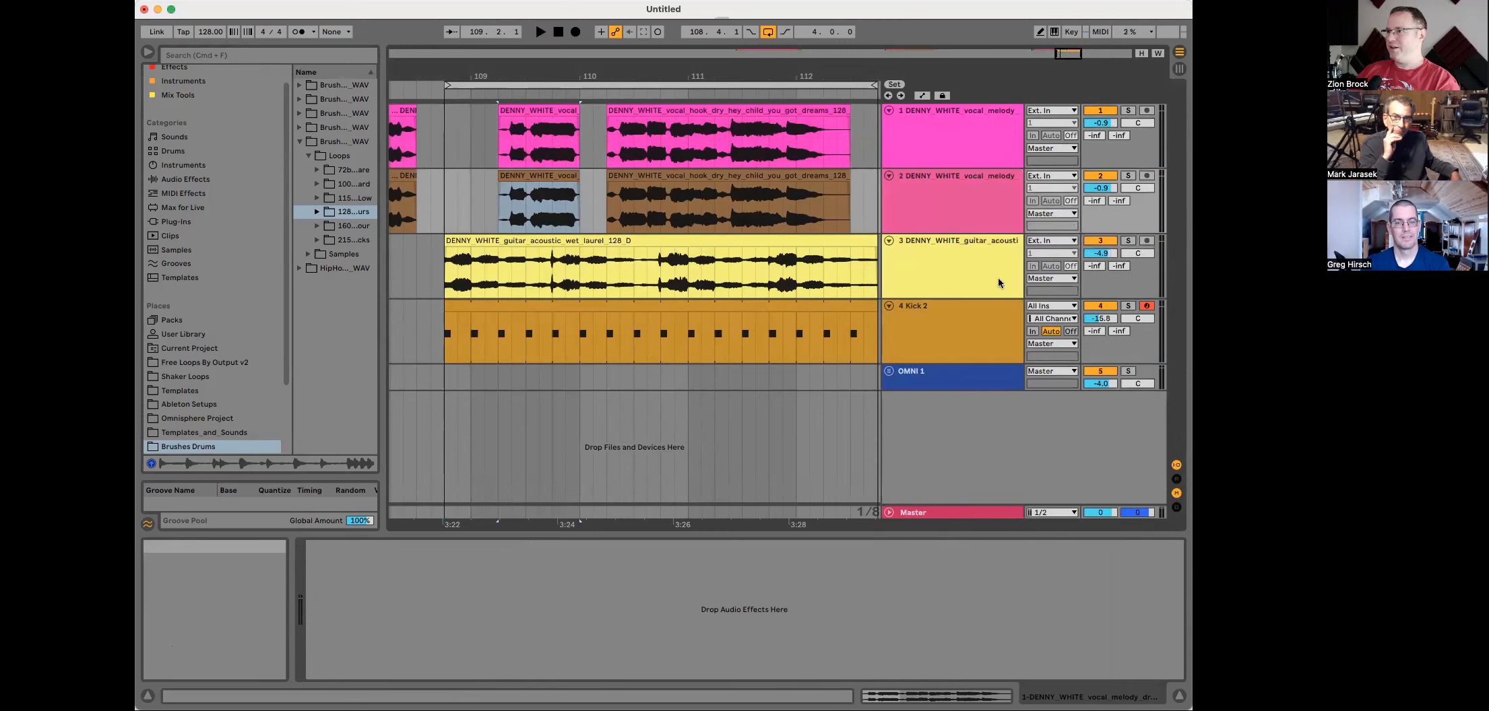
pyautogui.rightClick(978, 212)
pyautogui.click(1043, 518)
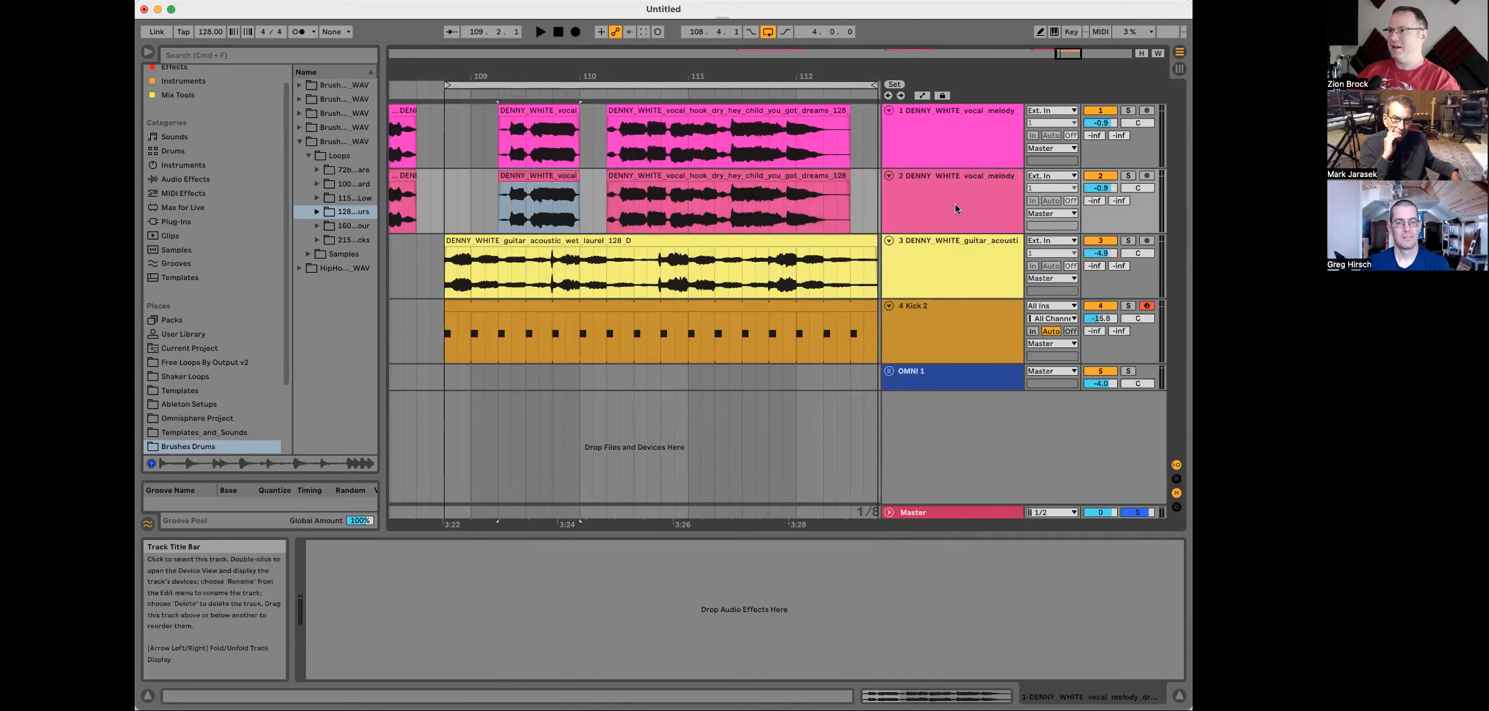
# Step: Widen the browser, open the Effects collection, and add Melodyne to the first vocal track
pyautogui.click(940, 199)
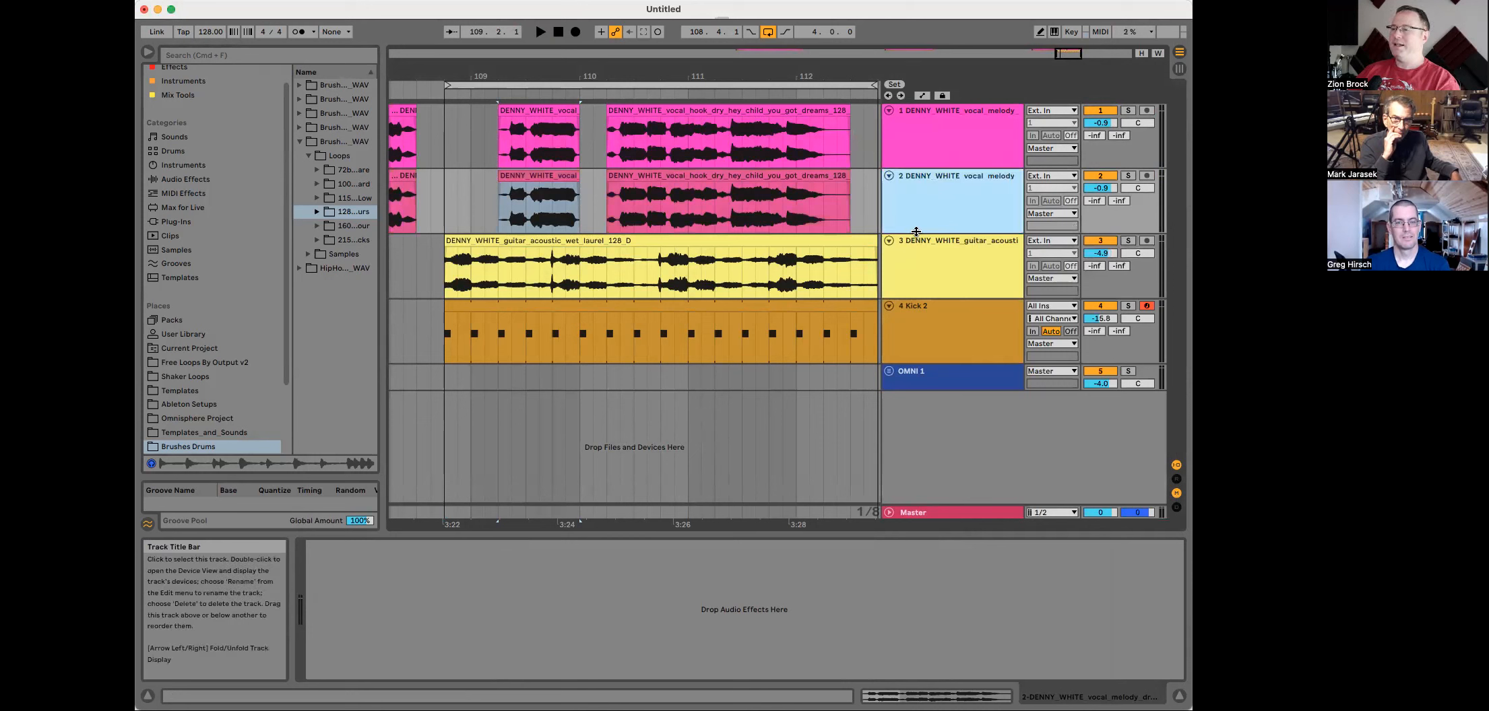
pyautogui.click(941, 146)
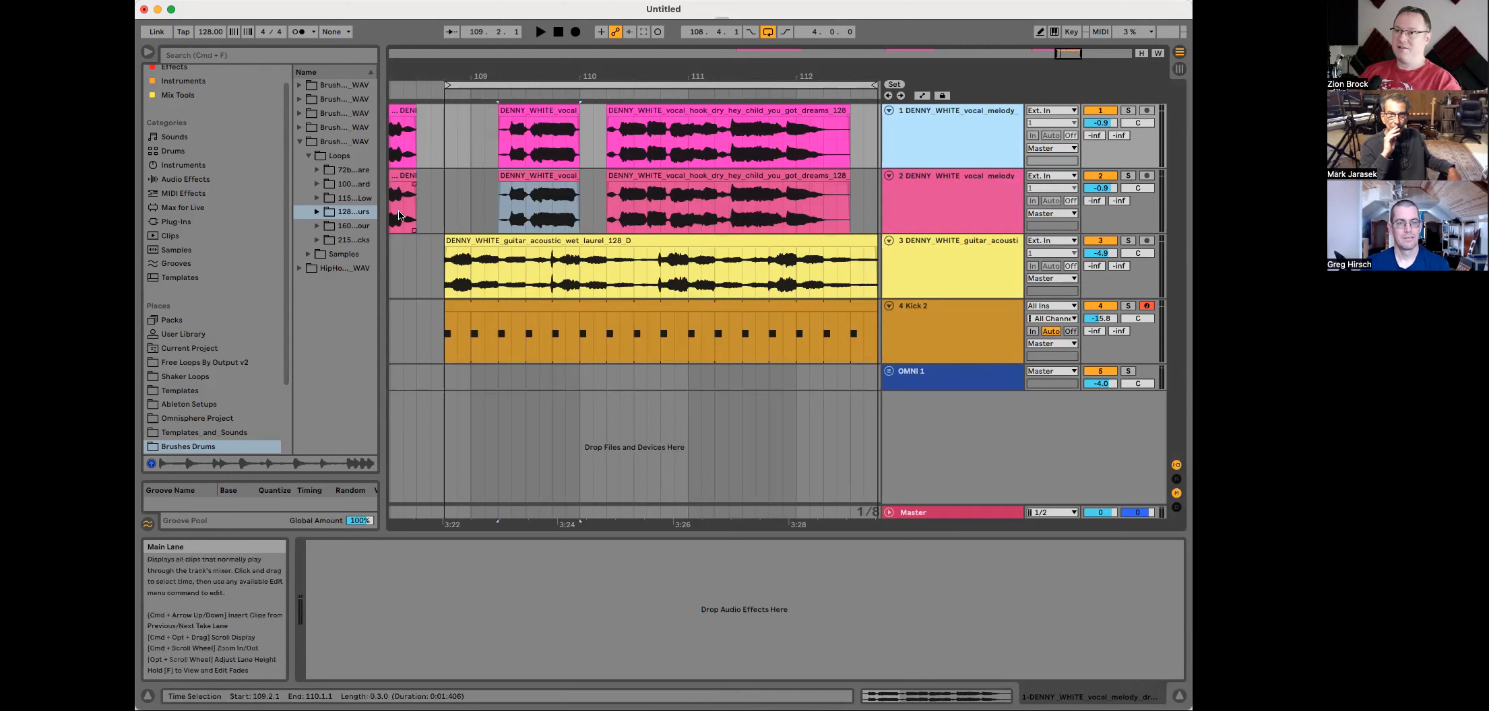
pyautogui.moveTo(382, 220); pyautogui.dragTo(439, 204)
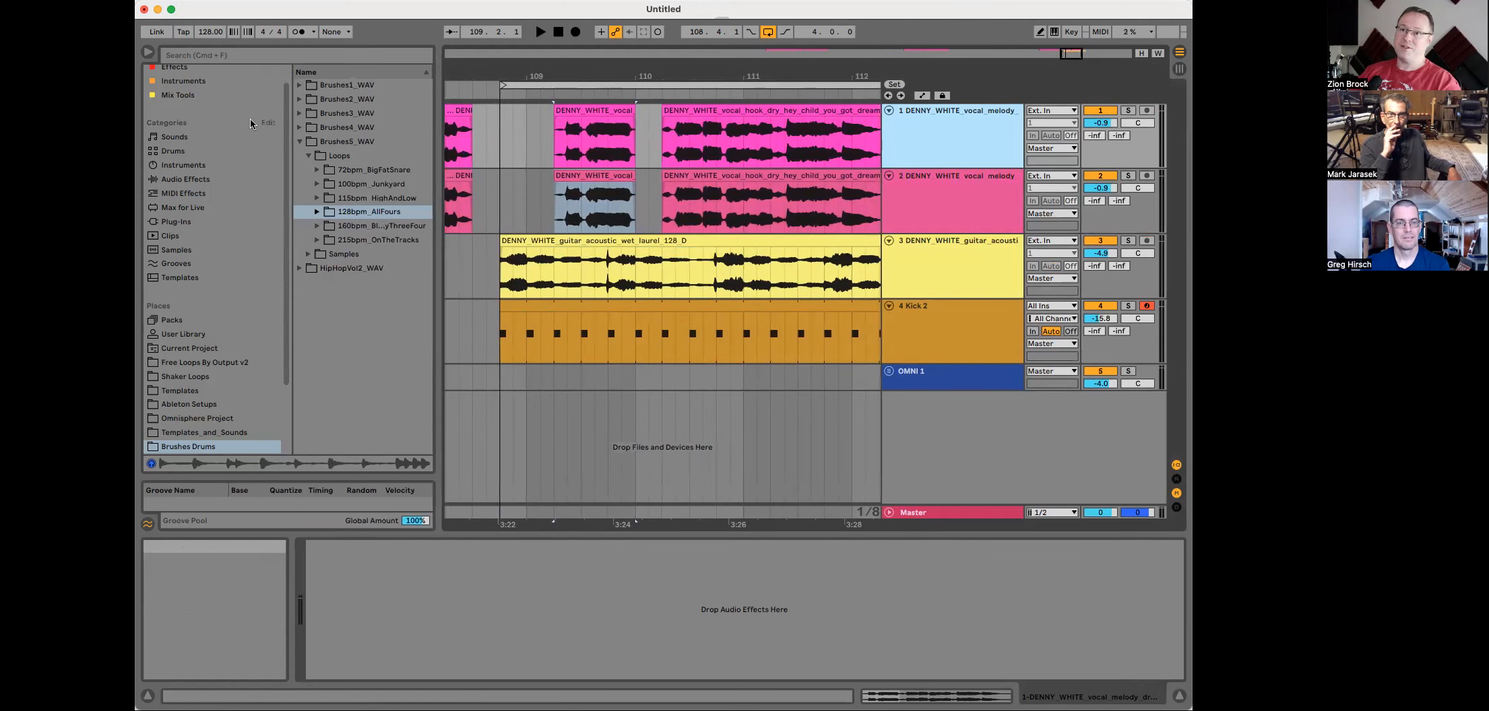
pyautogui.scroll(2, 249, 124)
pyautogui.click(187, 98)
pyautogui.click(184, 88)
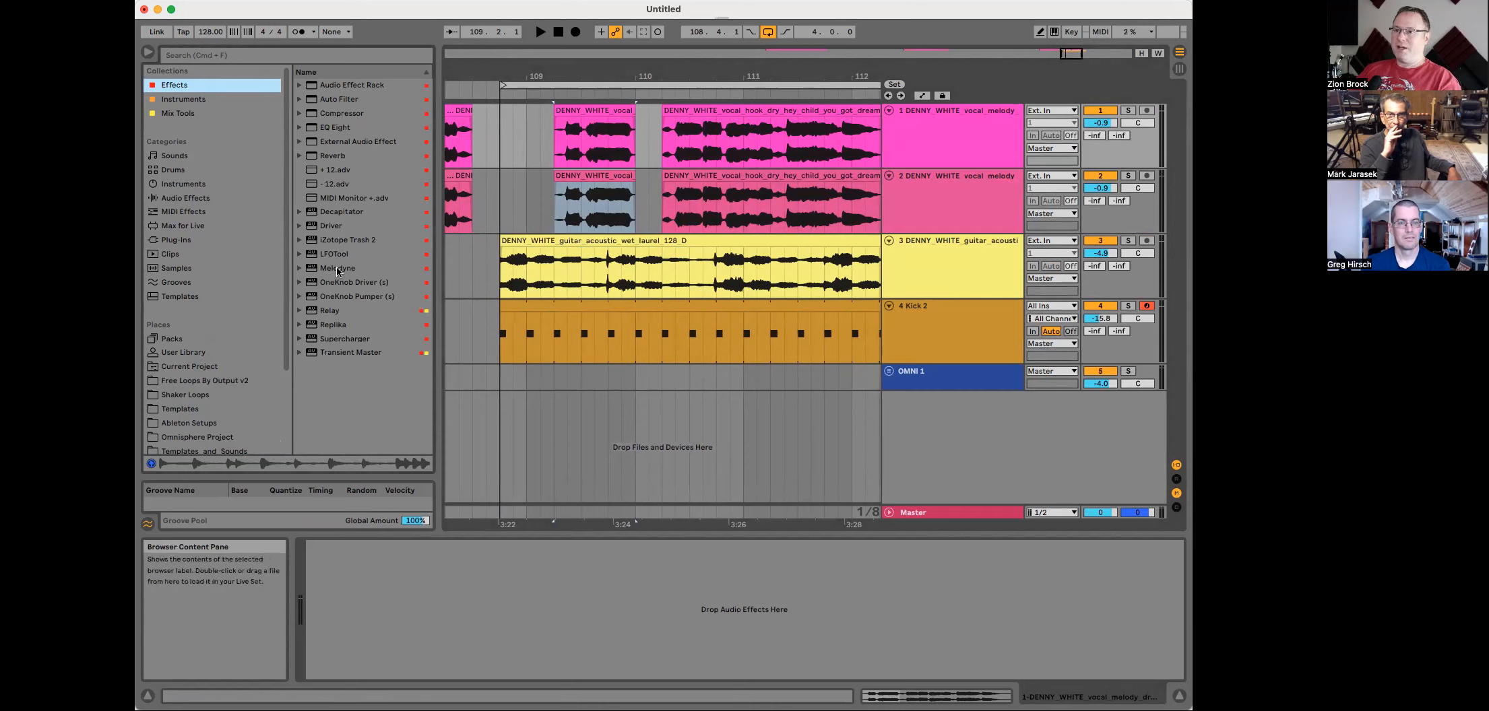
pyautogui.moveTo(338, 272); pyautogui.dragTo(379, 256)
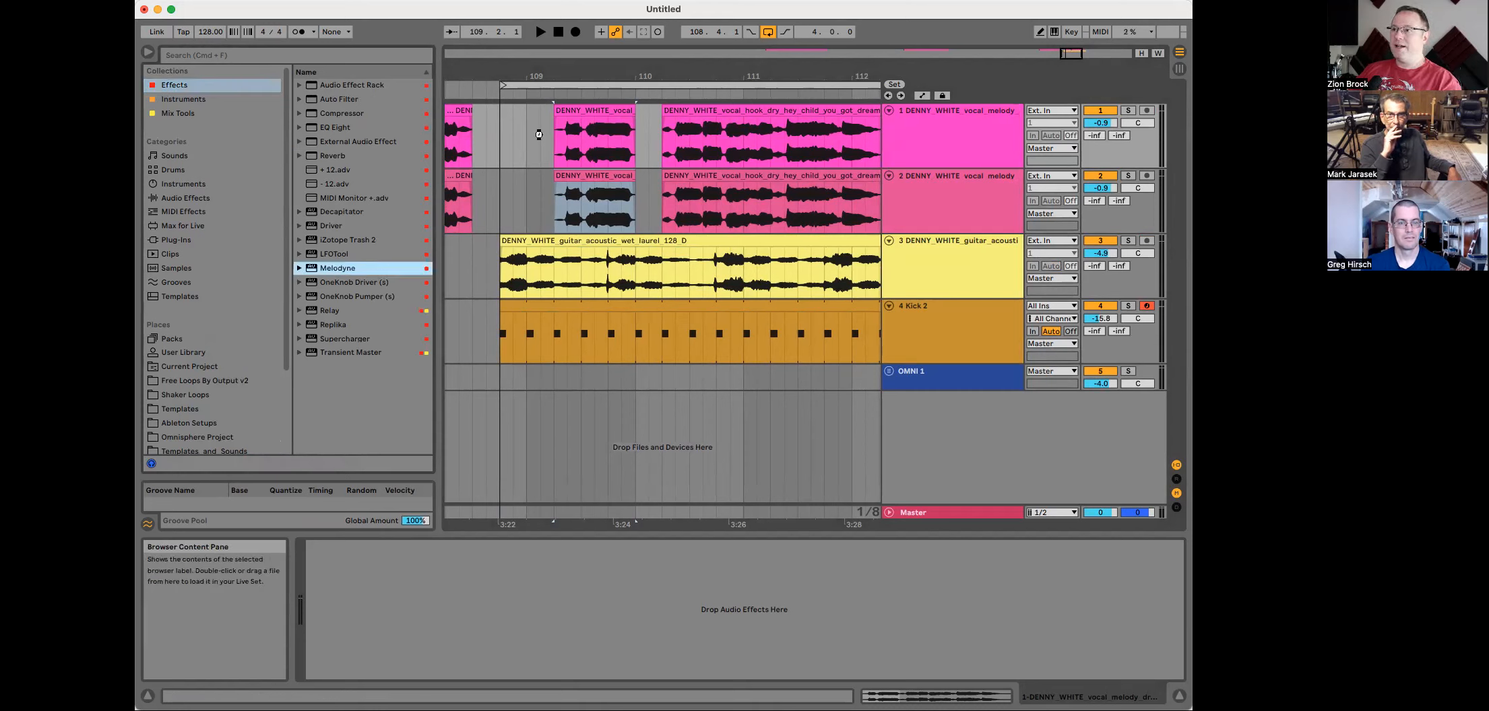
pyautogui.moveTo(539, 135); pyautogui.dragTo(543, 138)
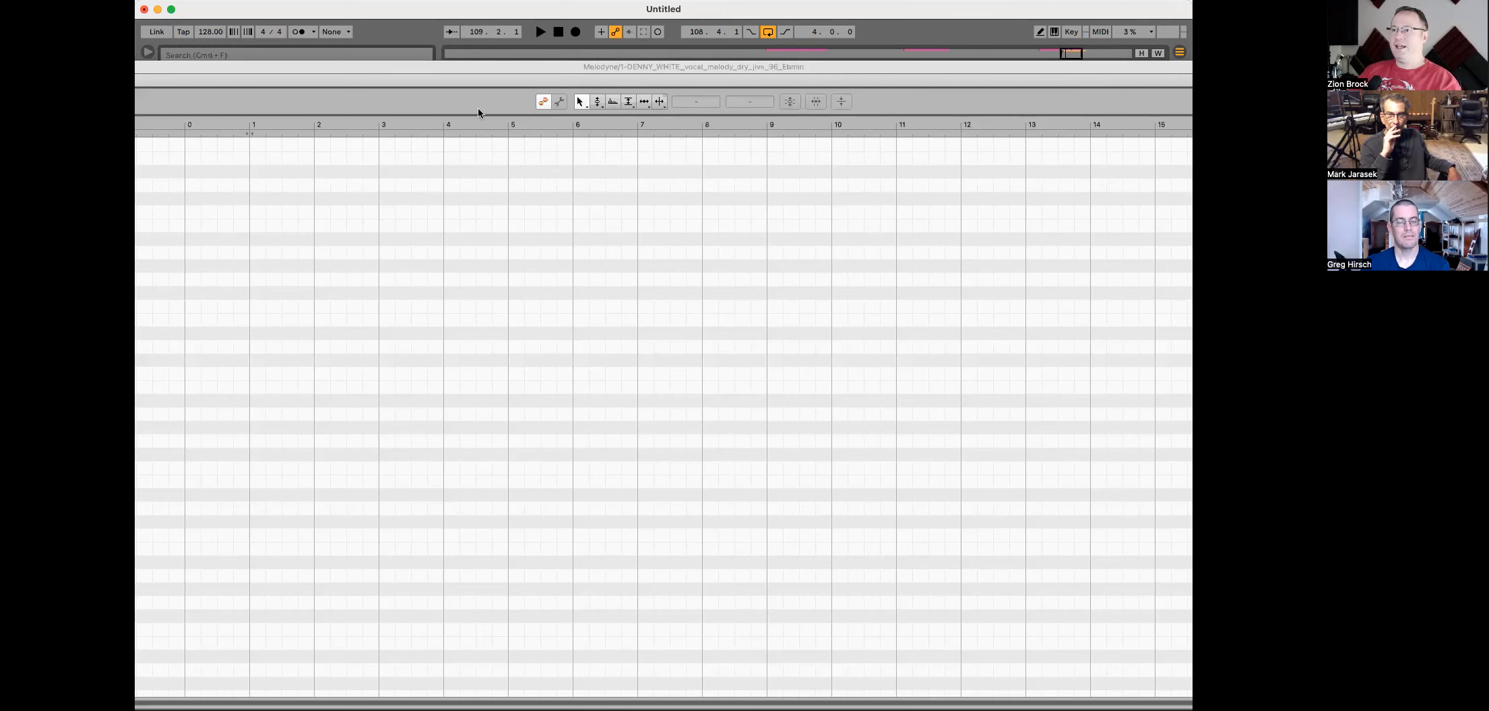
# Step: Reposition and resize the Melodyne editor window
pyautogui.moveTo(694, 67); pyautogui.dragTo(610, 0)
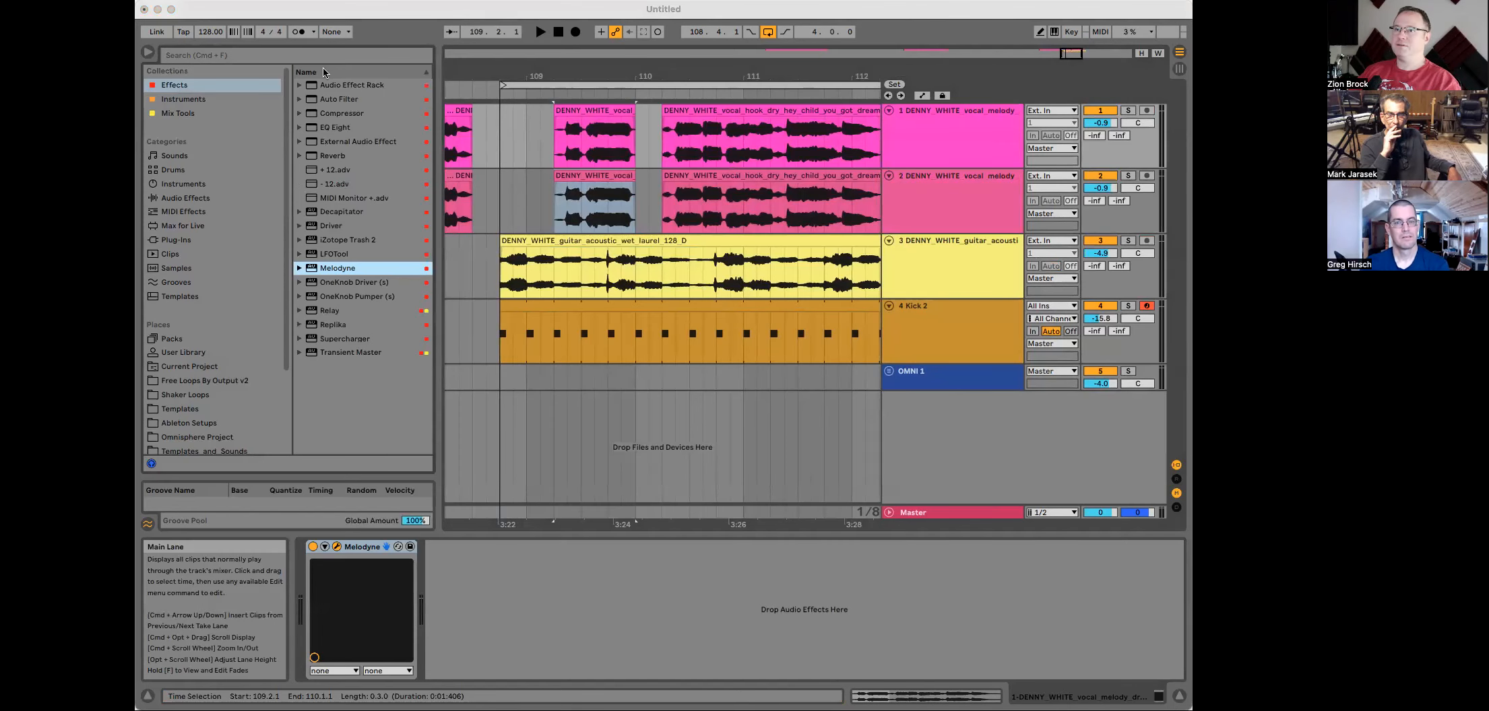
pyautogui.click(283, 21)
pyautogui.moveTo(1394, 645); pyautogui.dragTo(720, 655)
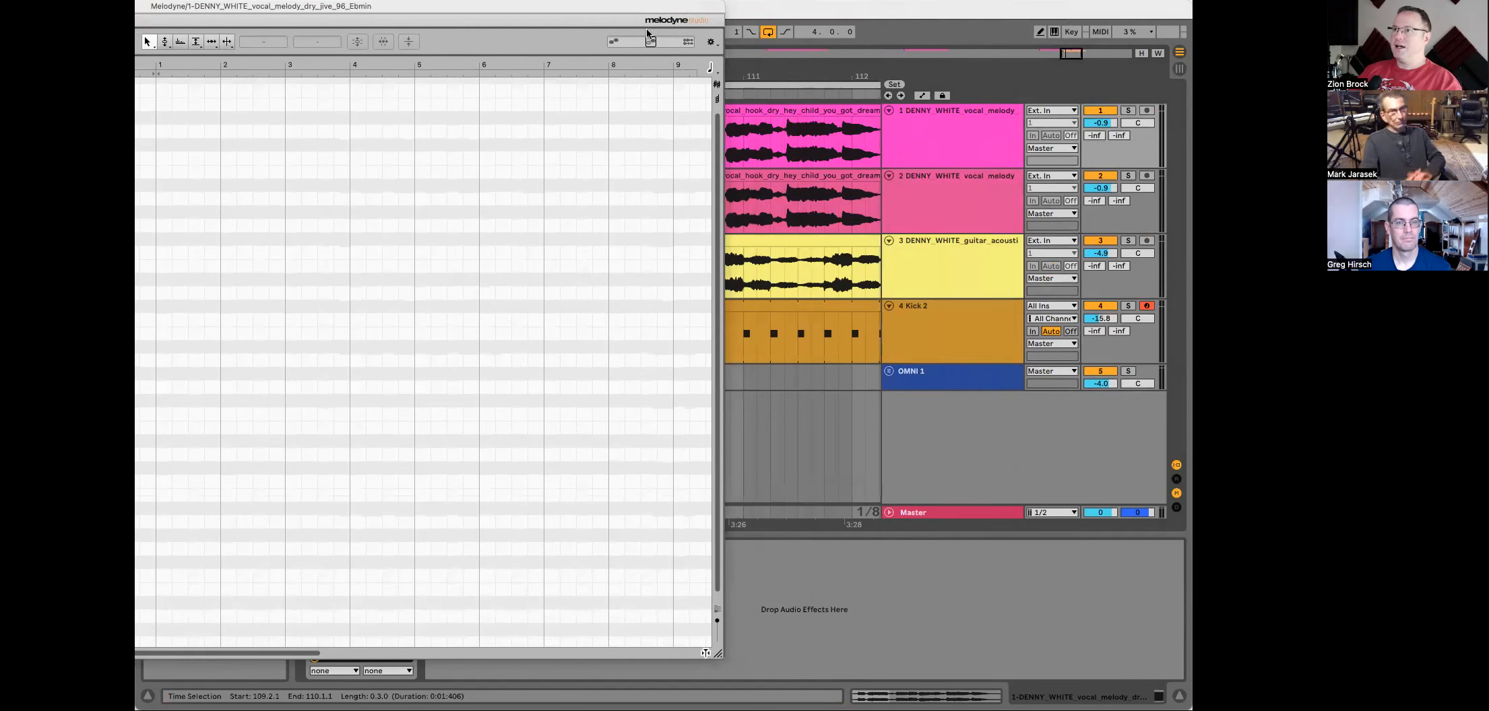
# Step: Add Melodyne to the second vocal track and reposition the Melodyne editor window over the arrangement
pyautogui.moveTo(649, 7); pyautogui.dragTo(1041, 22)
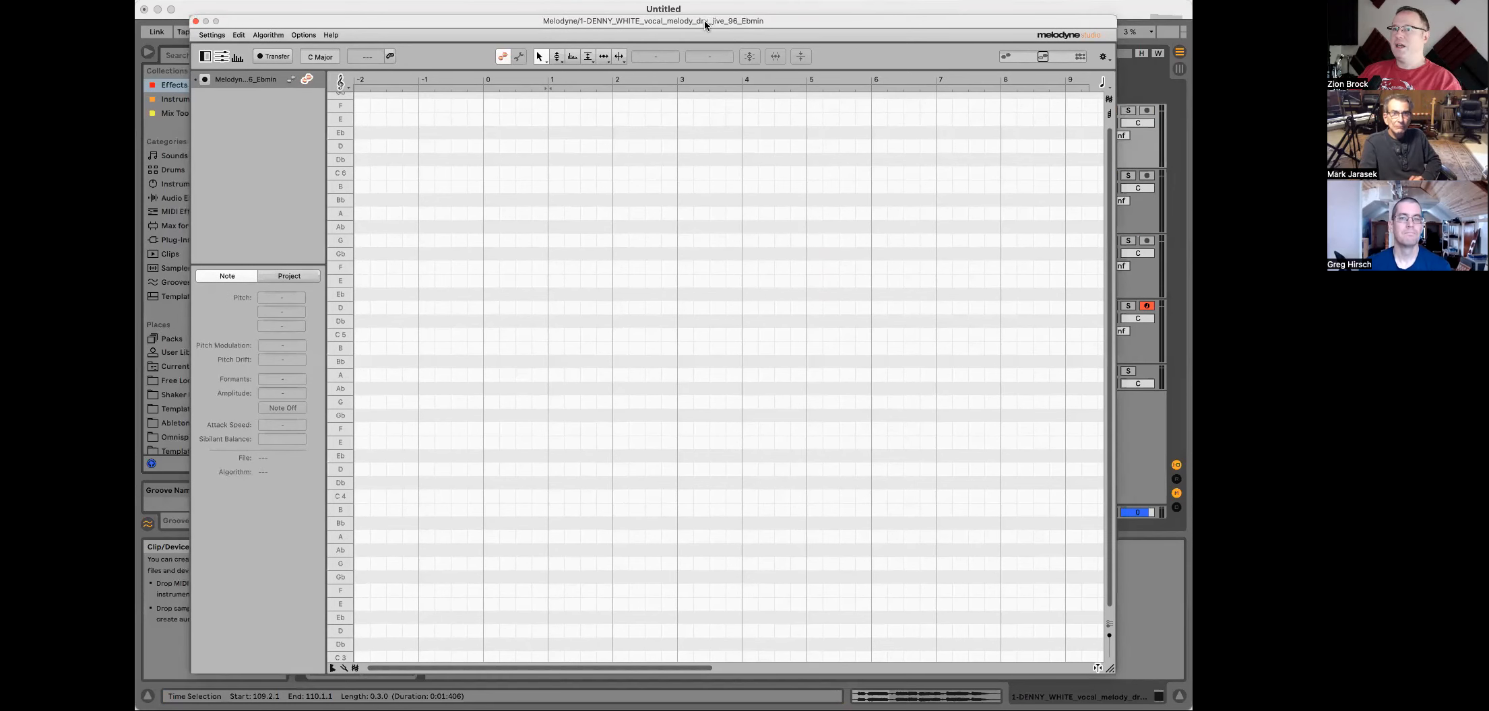
pyautogui.moveTo(704, 20); pyautogui.dragTo(810, 371)
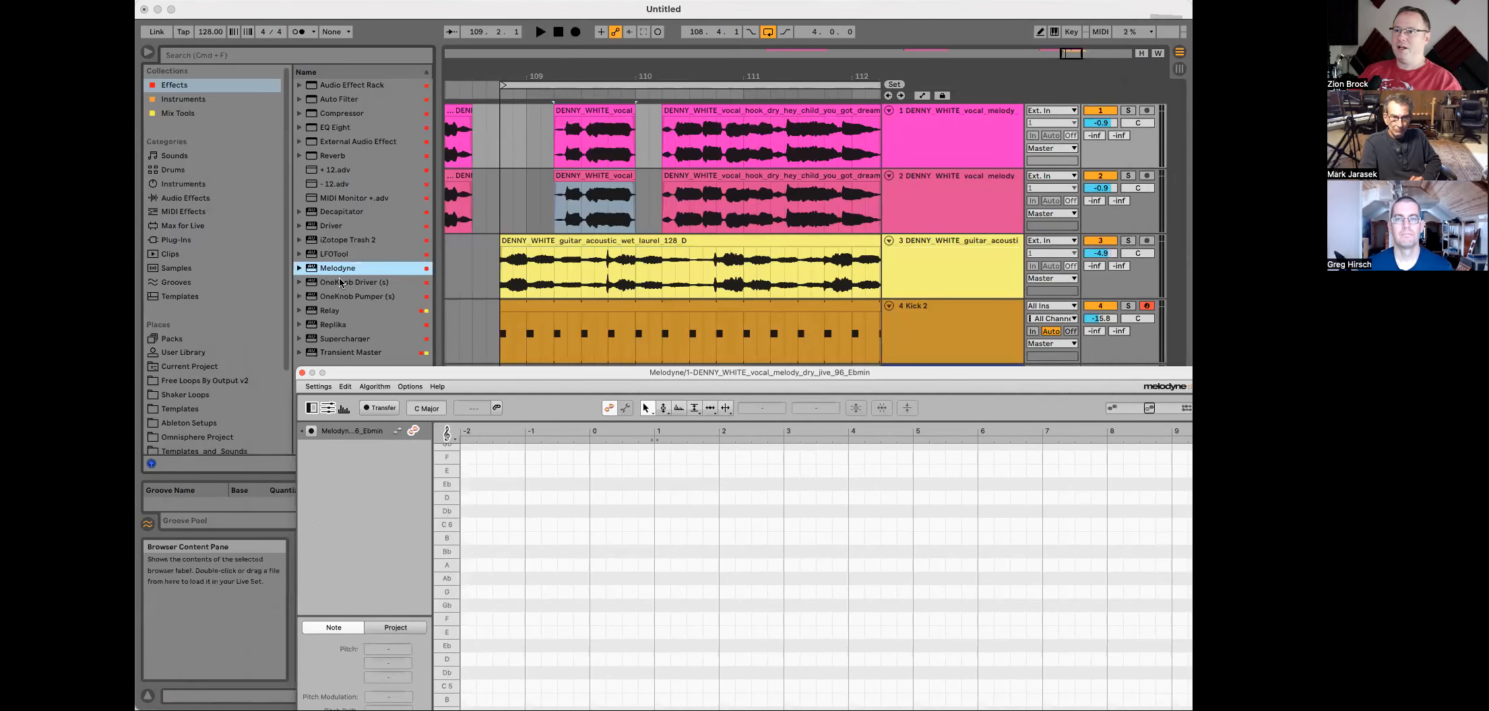
pyautogui.moveTo(339, 274); pyautogui.dragTo(439, 243)
pyautogui.moveTo(543, 212); pyautogui.dragTo(542, 208)
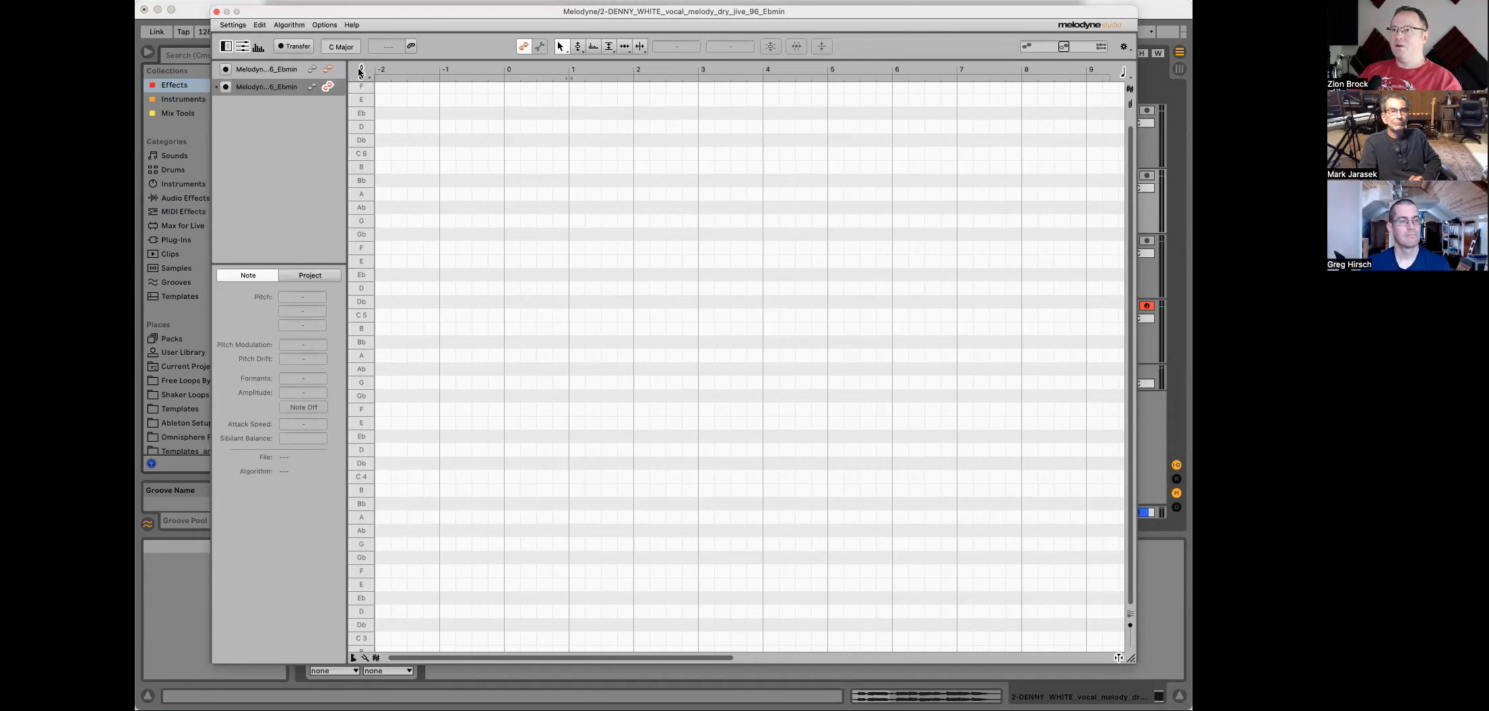
pyautogui.moveTo(419, 14); pyautogui.dragTo(415, 215)
pyautogui.moveTo(758, 76); pyautogui.dragTo(715, 56)
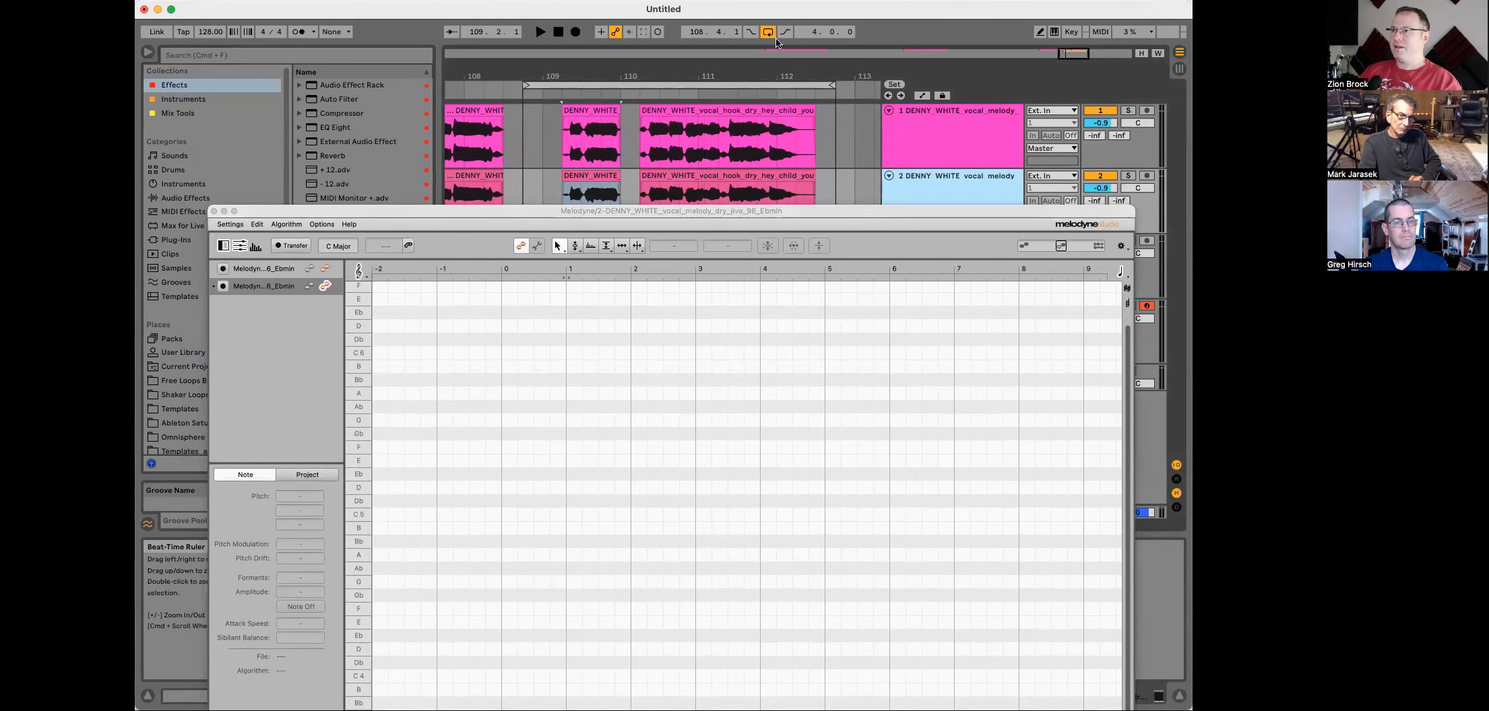
pyautogui.click(768, 33)
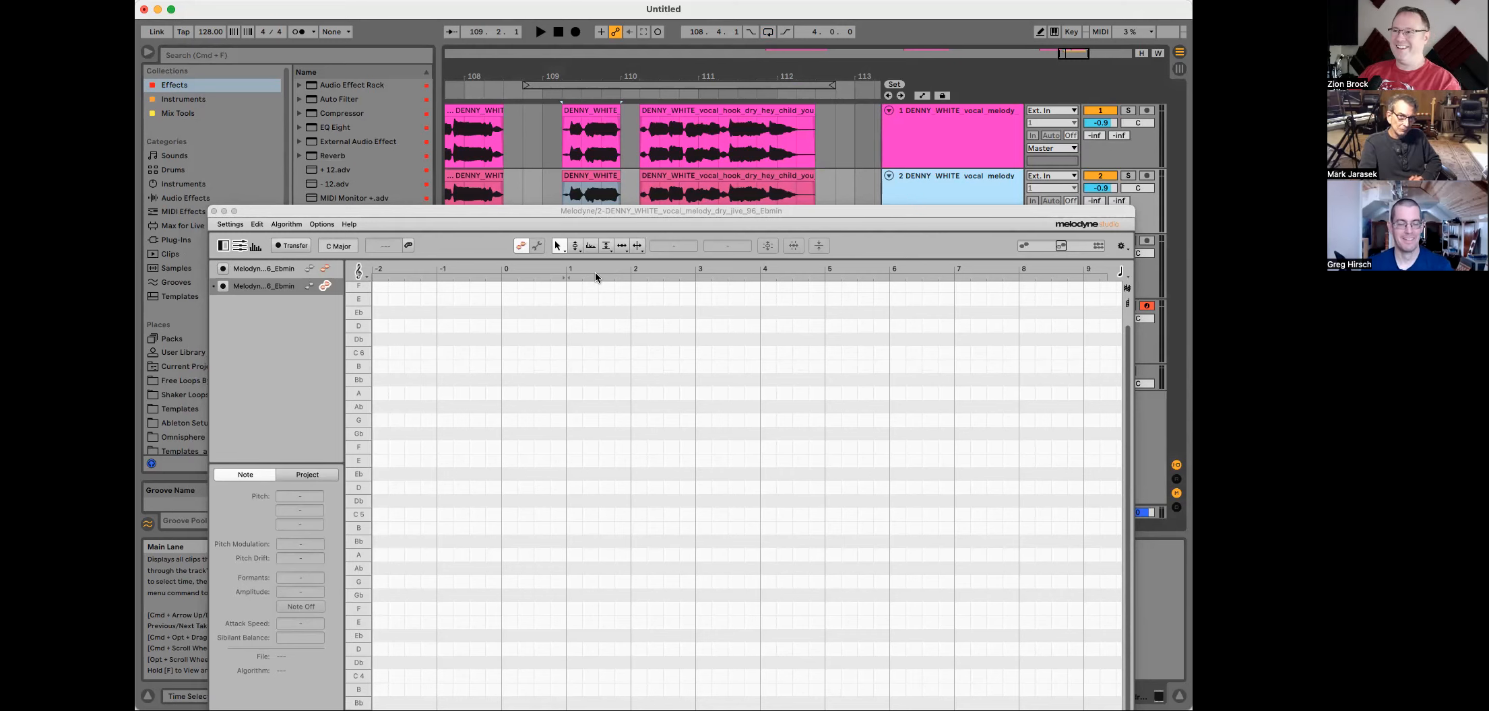
# Step: Enable Transfer recording for both vocal tracks in the Melodyne editor
pyautogui.moveTo(809, 222); pyautogui.dragTo(818, 274)
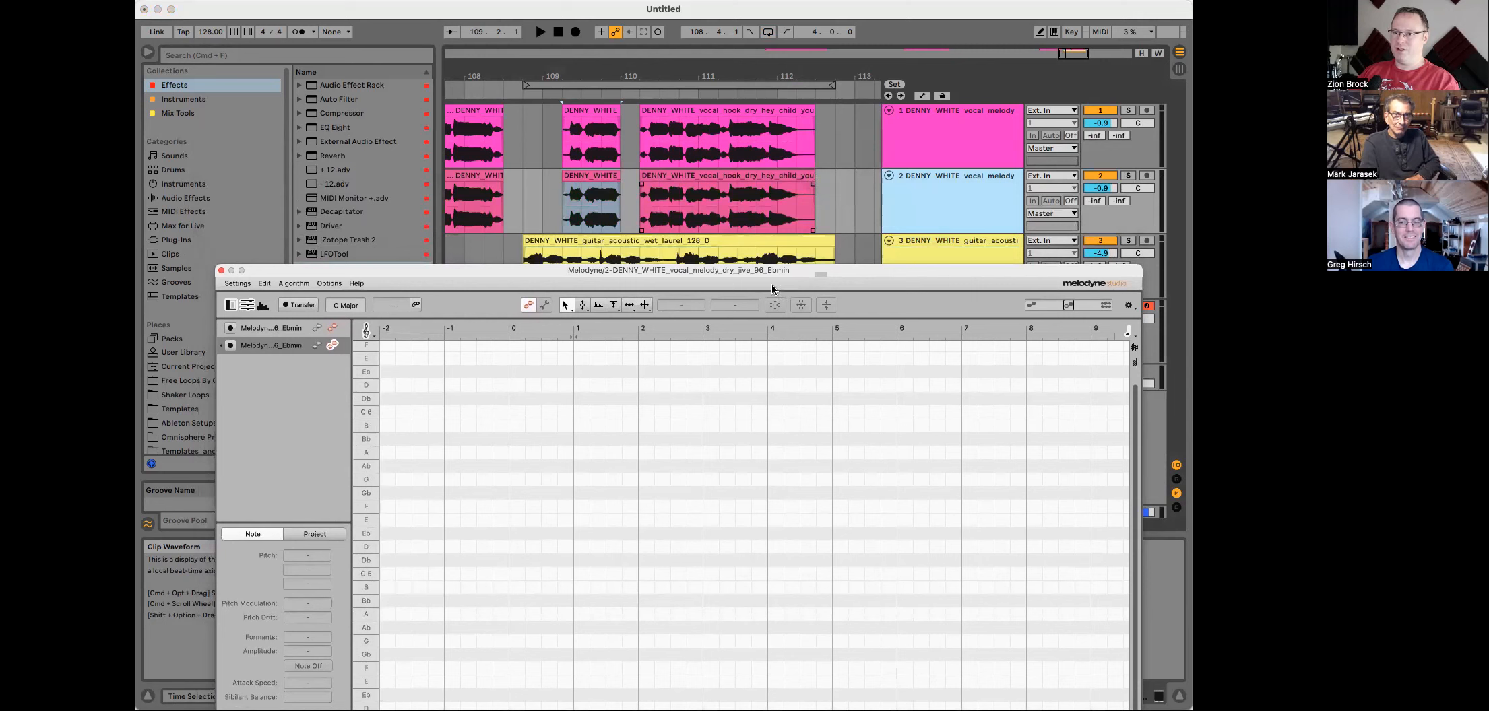
pyautogui.click(229, 347)
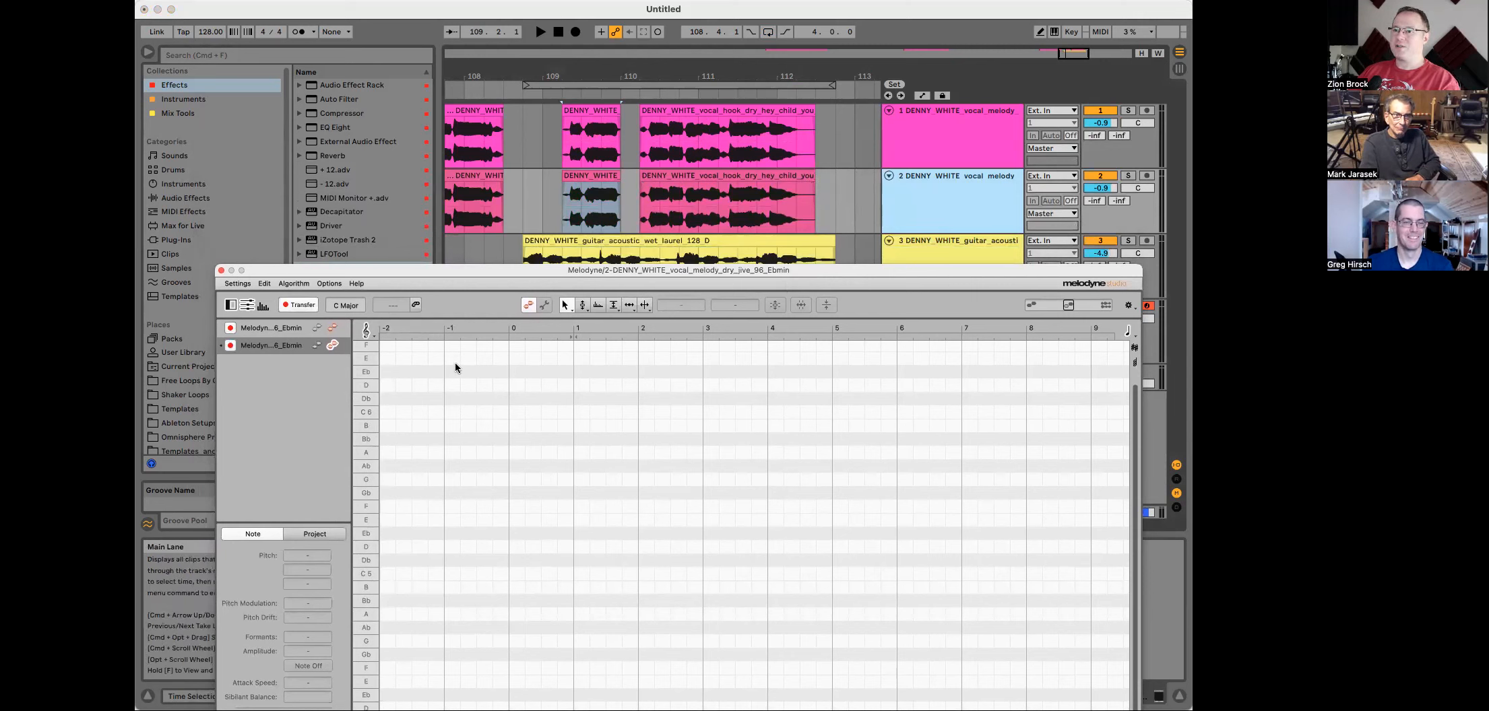
# Step: Set both vocal tracks' volume to -5.0 dB
pyautogui.click(971, 141)
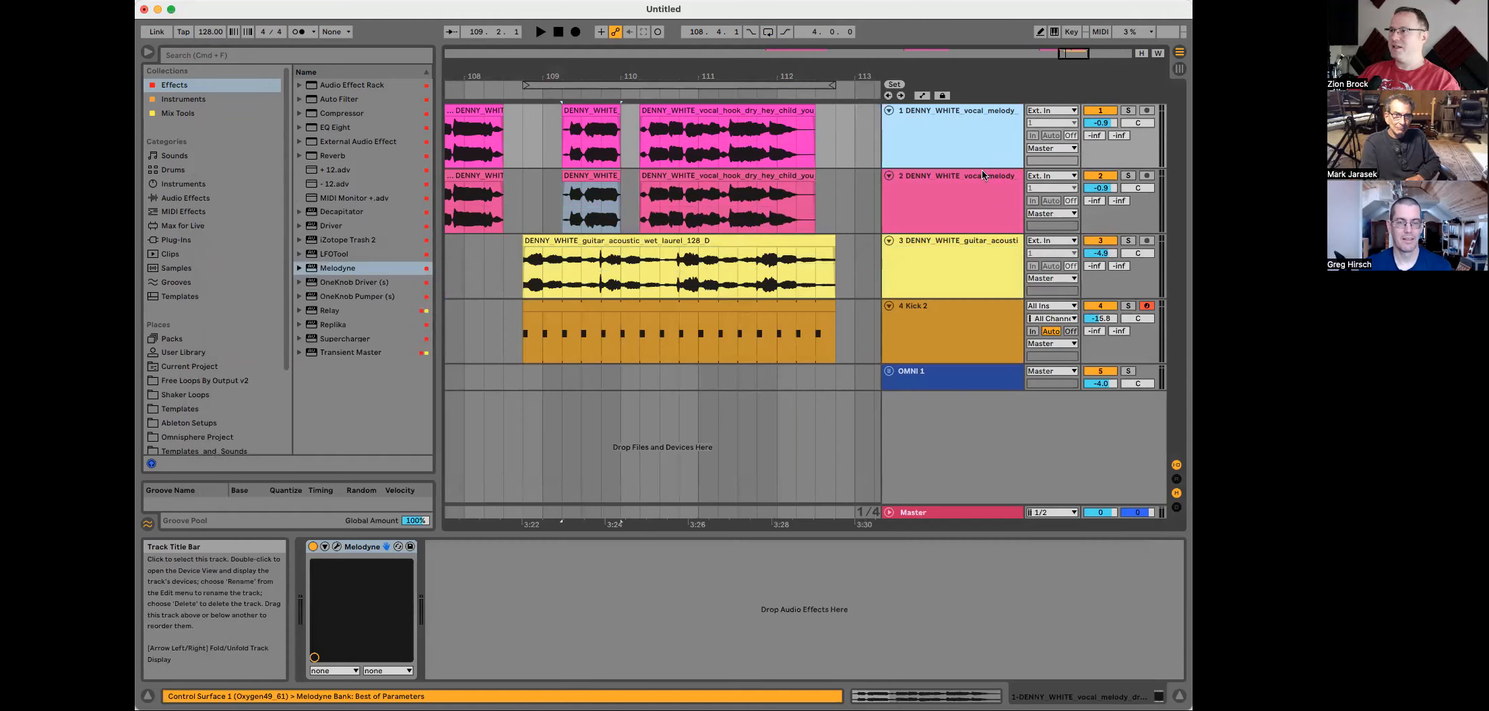
pyautogui.click(980, 176)
pyautogui.moveTo(1086, 57); pyautogui.dragTo(1077, 256)
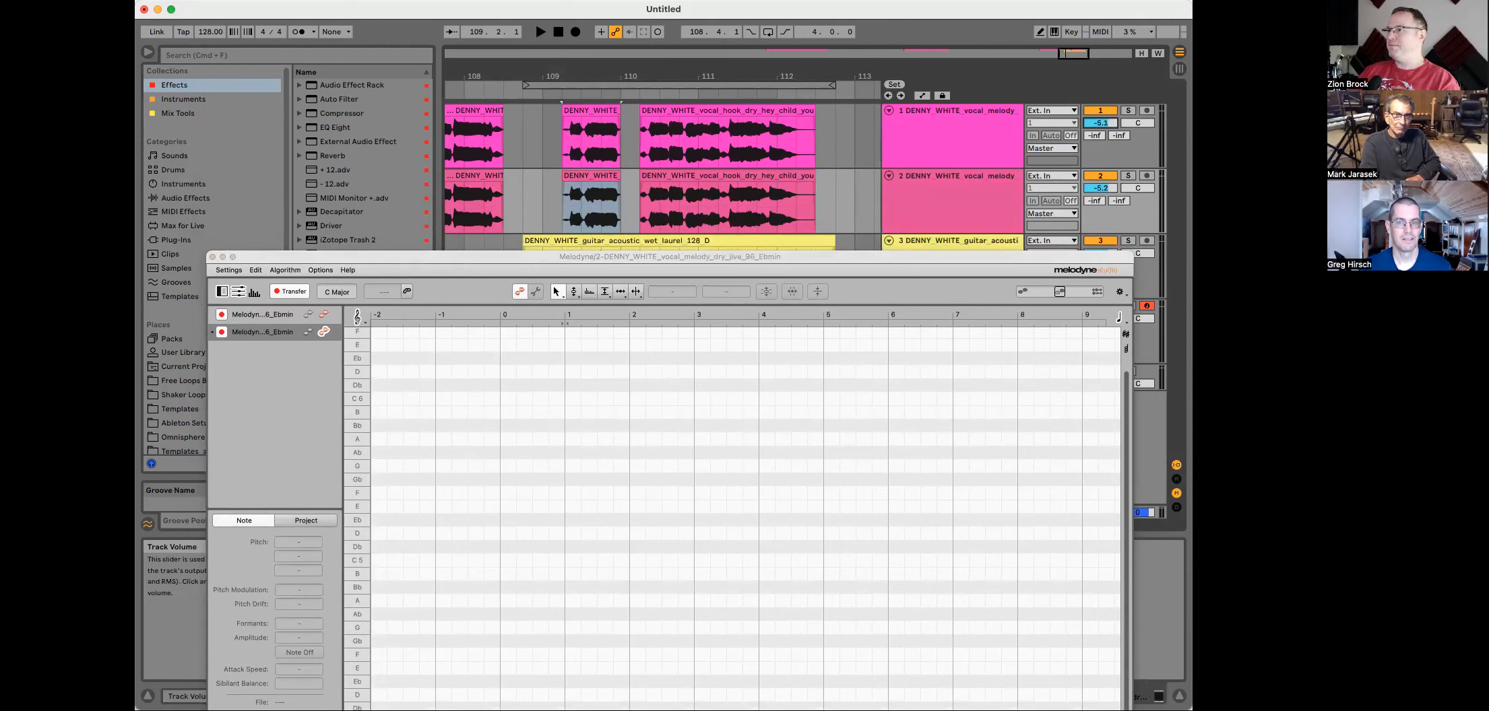
pyautogui.moveTo(1100, 188); pyautogui.dragTo(1100, 184)
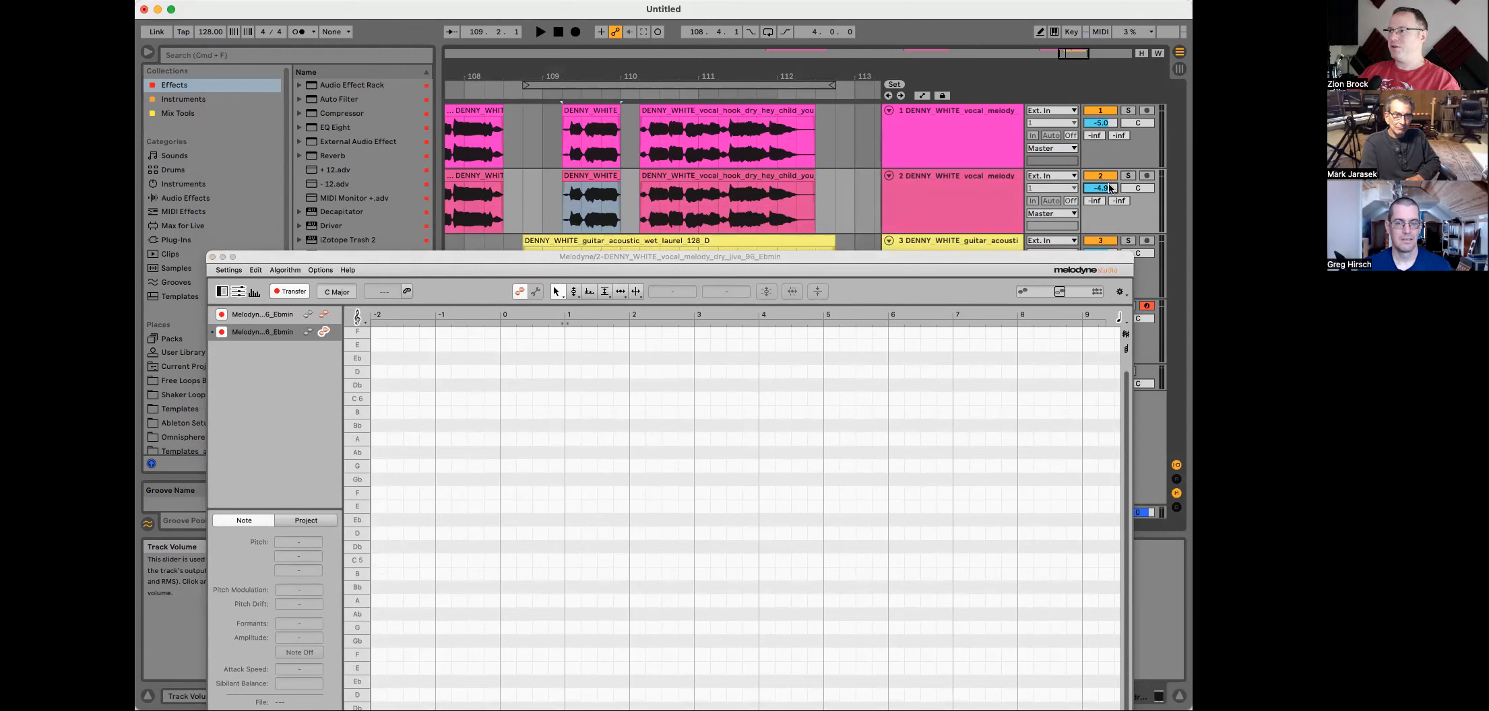
# Step: Set the playback start inside the loop and play it to transfer the vocal audio into Melodyne
pyautogui.moveTo(748, 258); pyautogui.dragTo(734, 224)
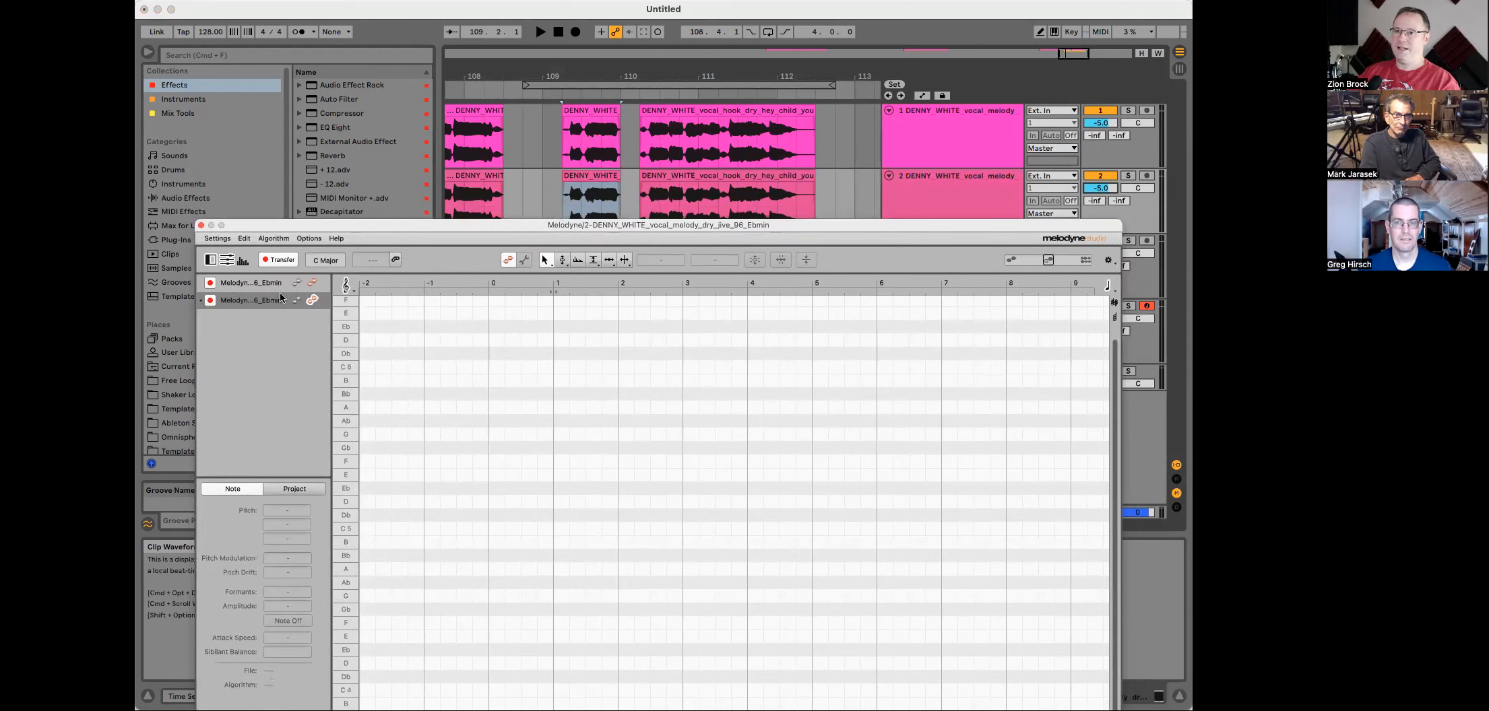
pyautogui.click(585, 86)
pyautogui.press('space')
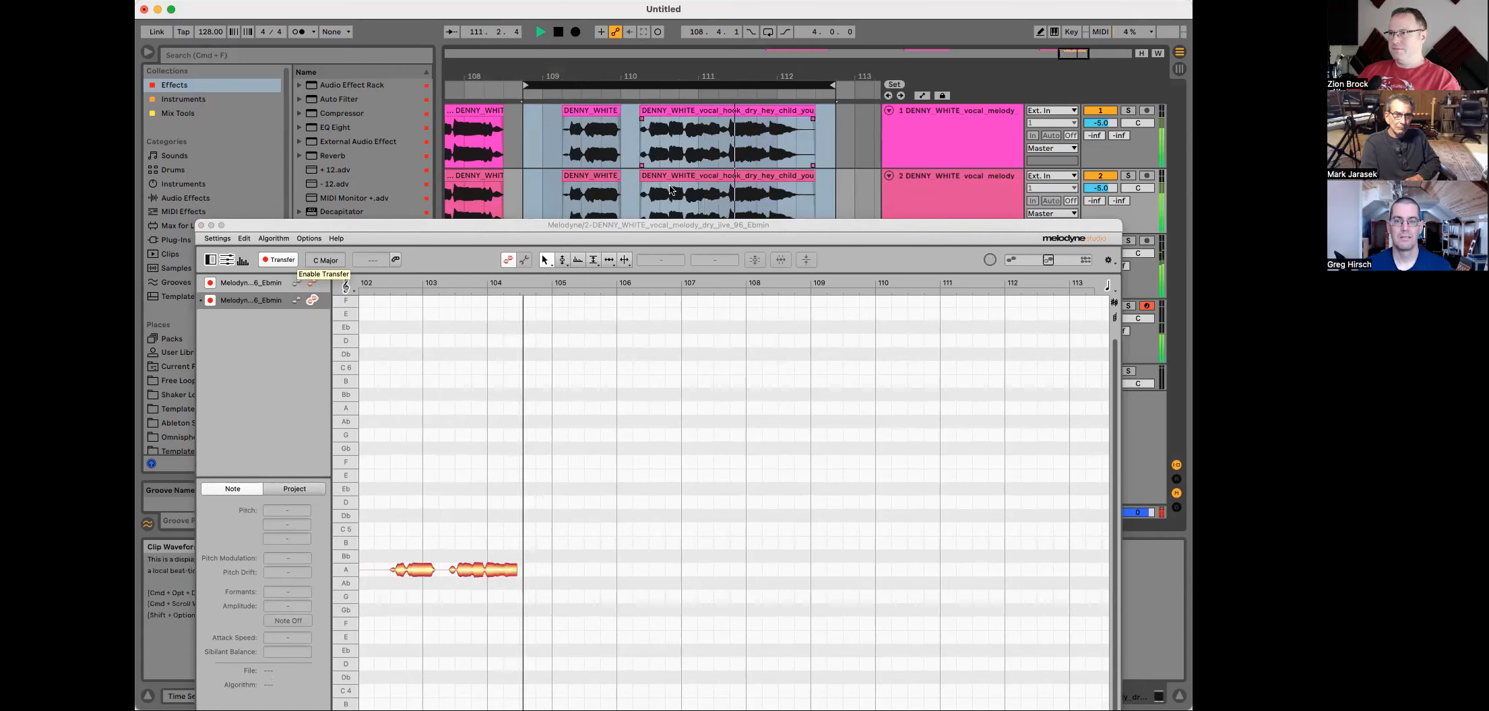
pyautogui.press('space')
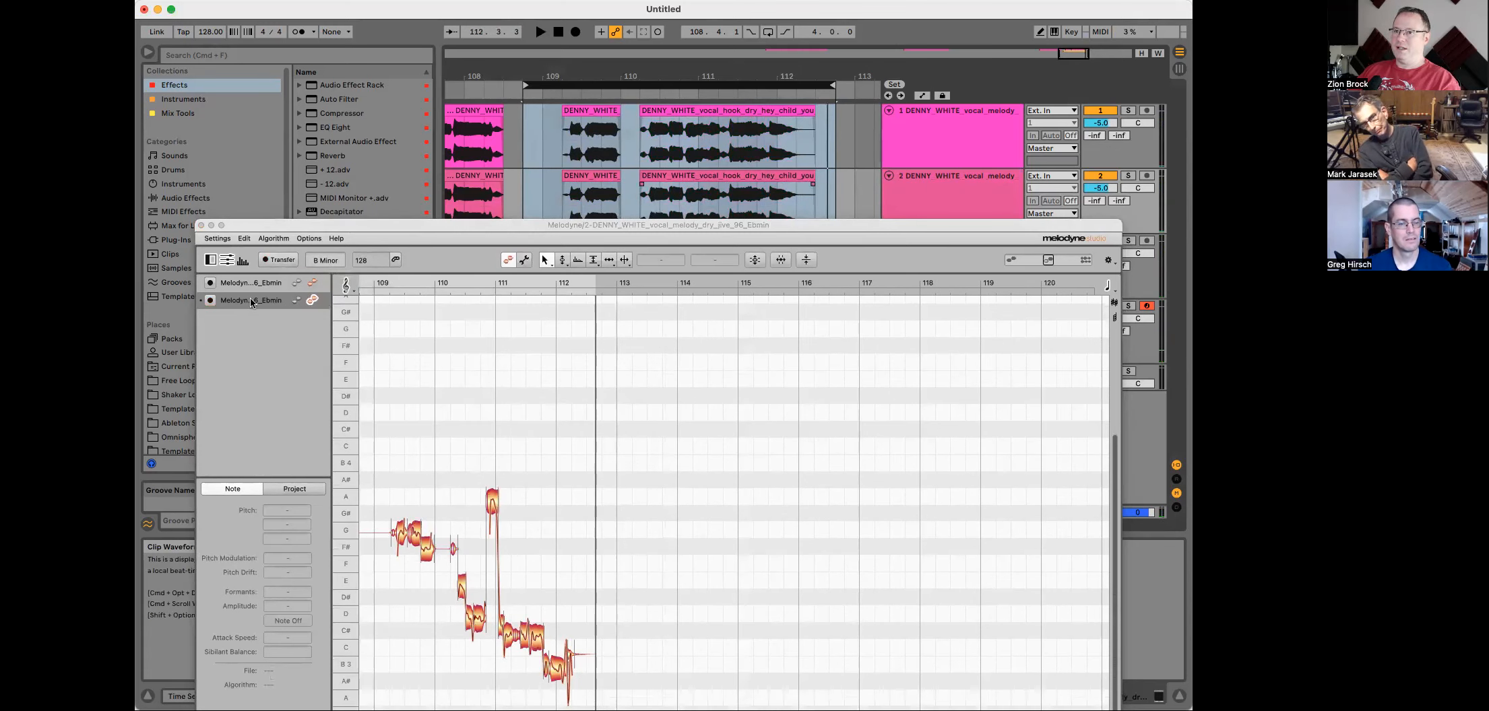
# Step: Select the first Melodyne track, enlarge the editor window and zoom in on the transferred melody
pyautogui.click(269, 284)
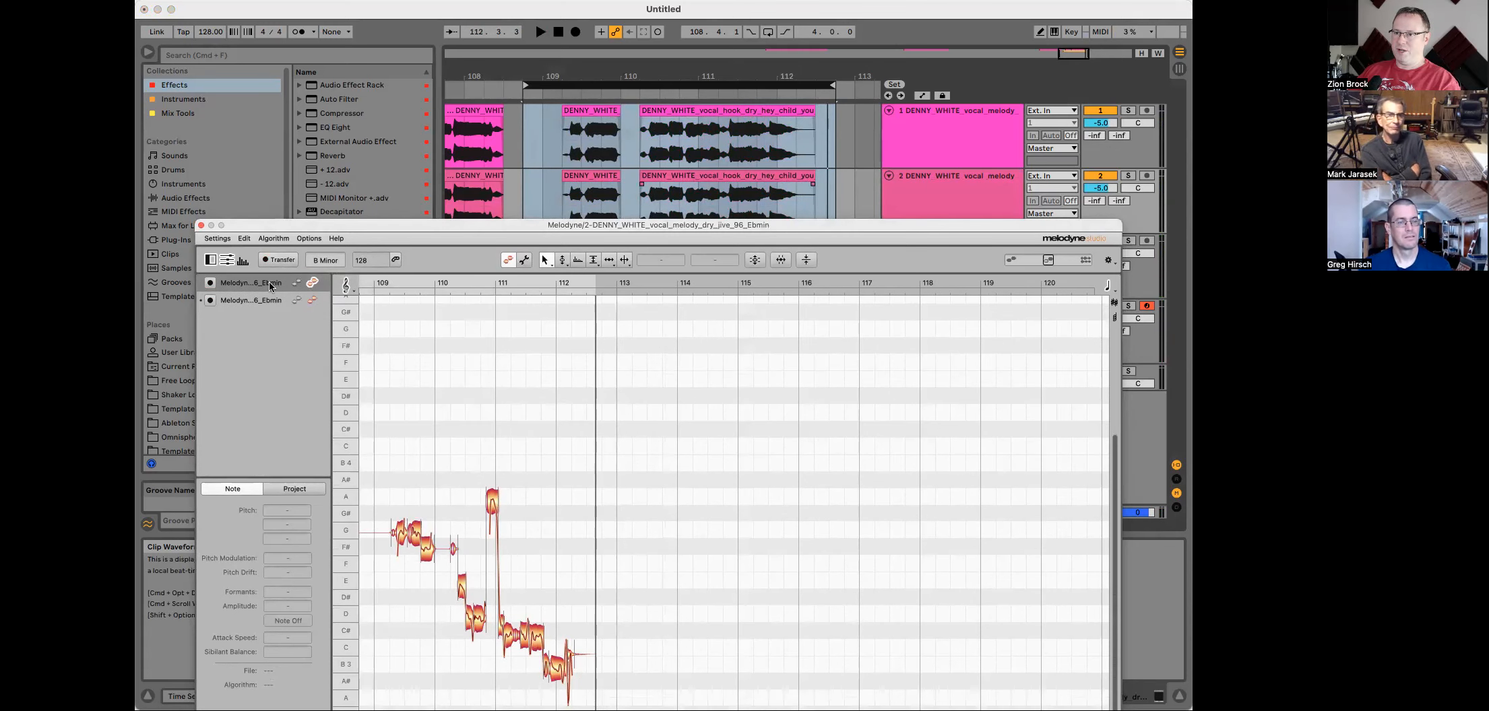
pyautogui.moveTo(534, 222); pyautogui.dragTo(516, 51)
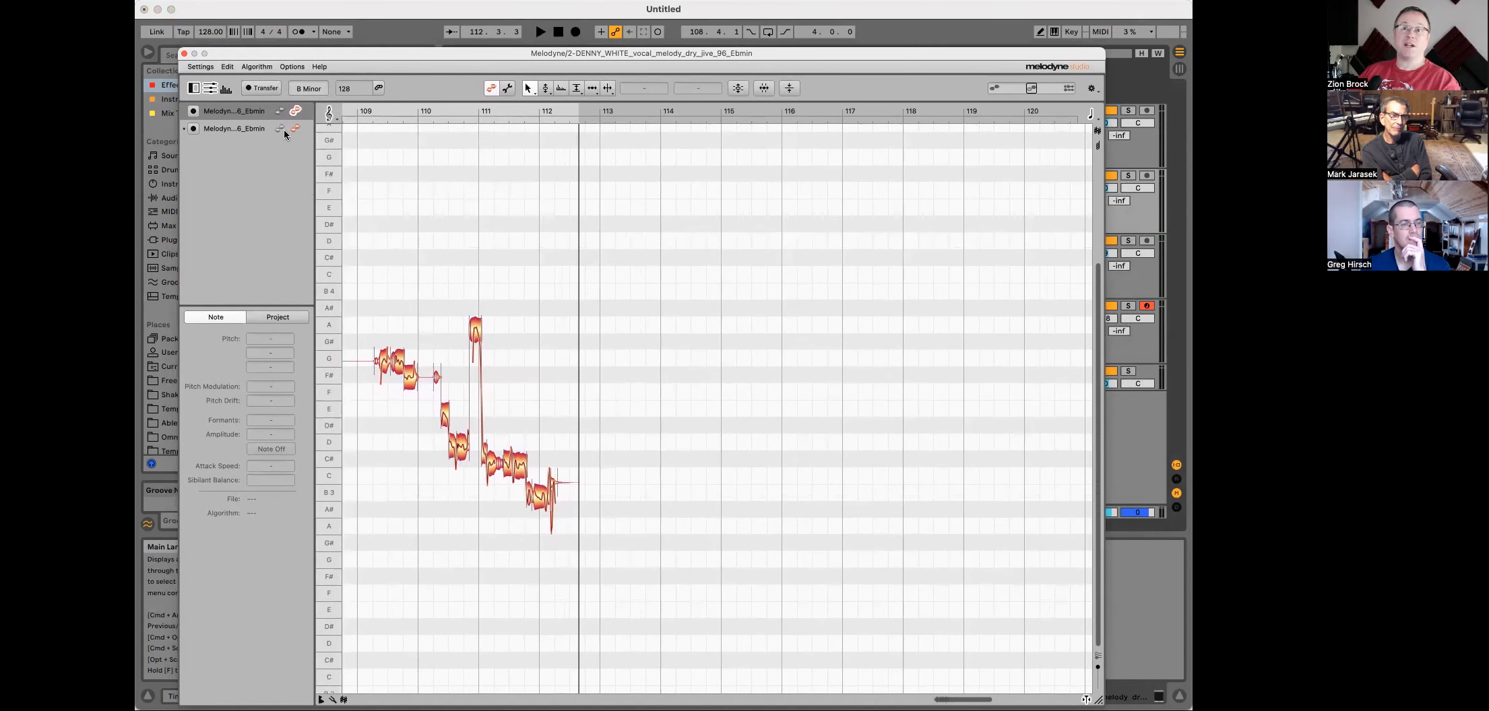
pyautogui.moveTo(733, 55); pyautogui.dragTo(750, 314)
pyautogui.moveTo(651, 77); pyautogui.dragTo(562, 88)
pyautogui.moveTo(702, 313); pyautogui.dragTo(695, 50)
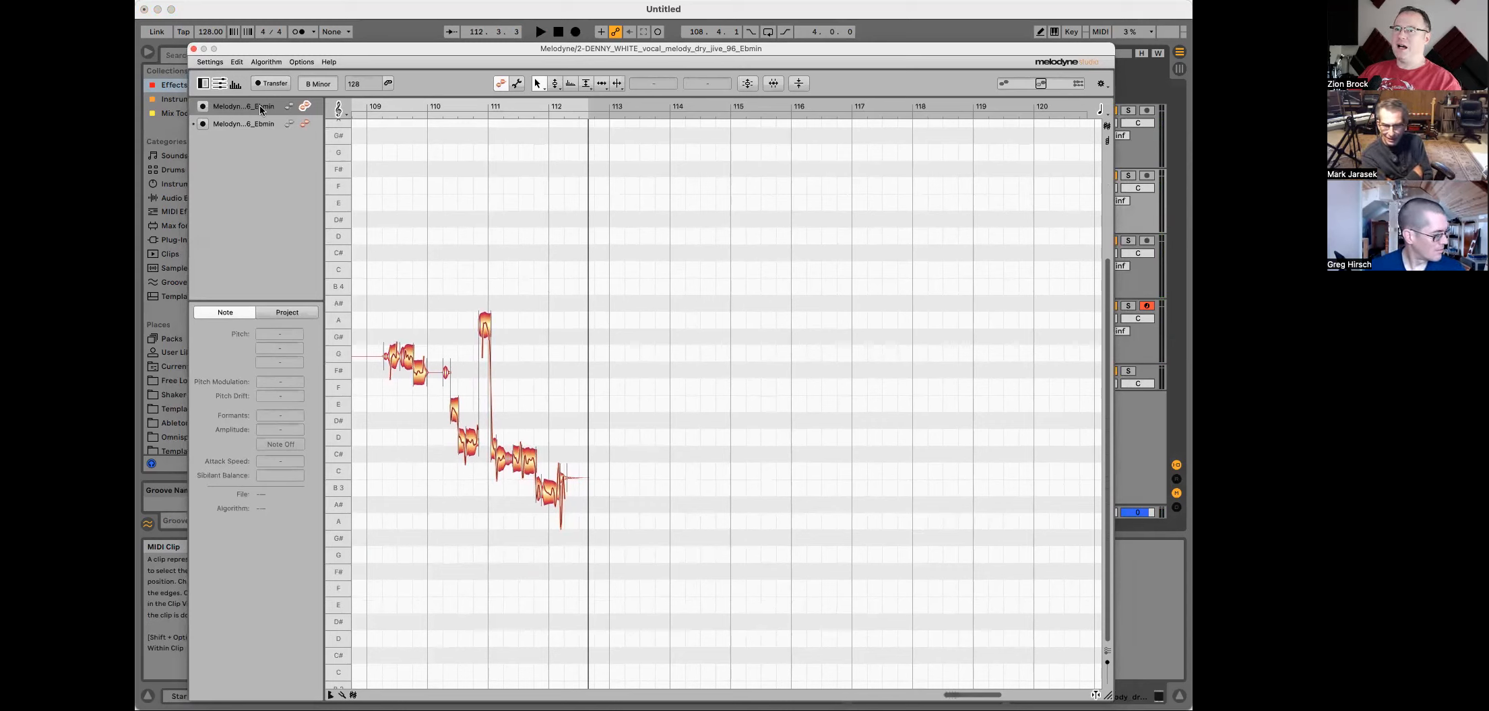
pyautogui.moveTo(998, 695); pyautogui.dragTo(972, 695)
pyautogui.moveTo(1085, 48); pyautogui.dragTo(972, 140)
pyautogui.click(1105, 177)
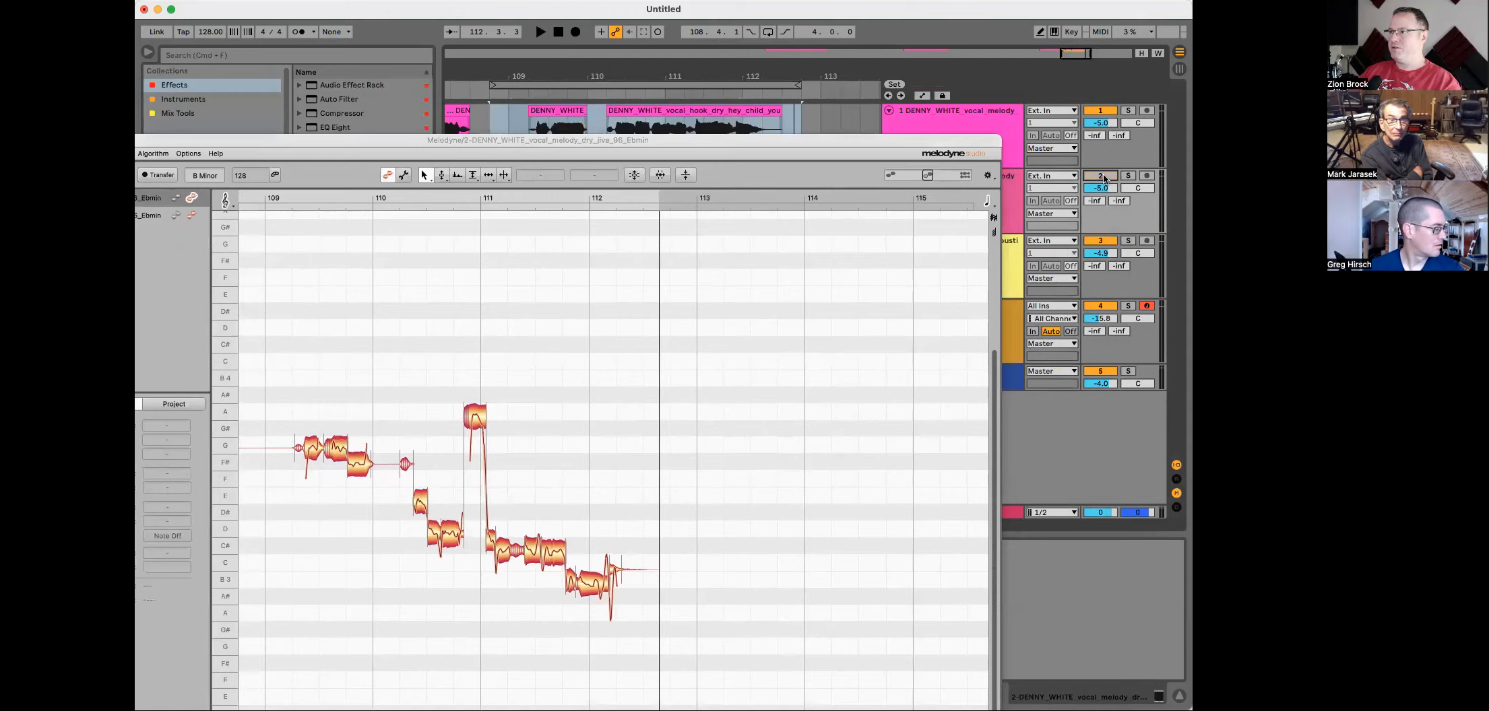
pyautogui.doubleClick(962, 143)
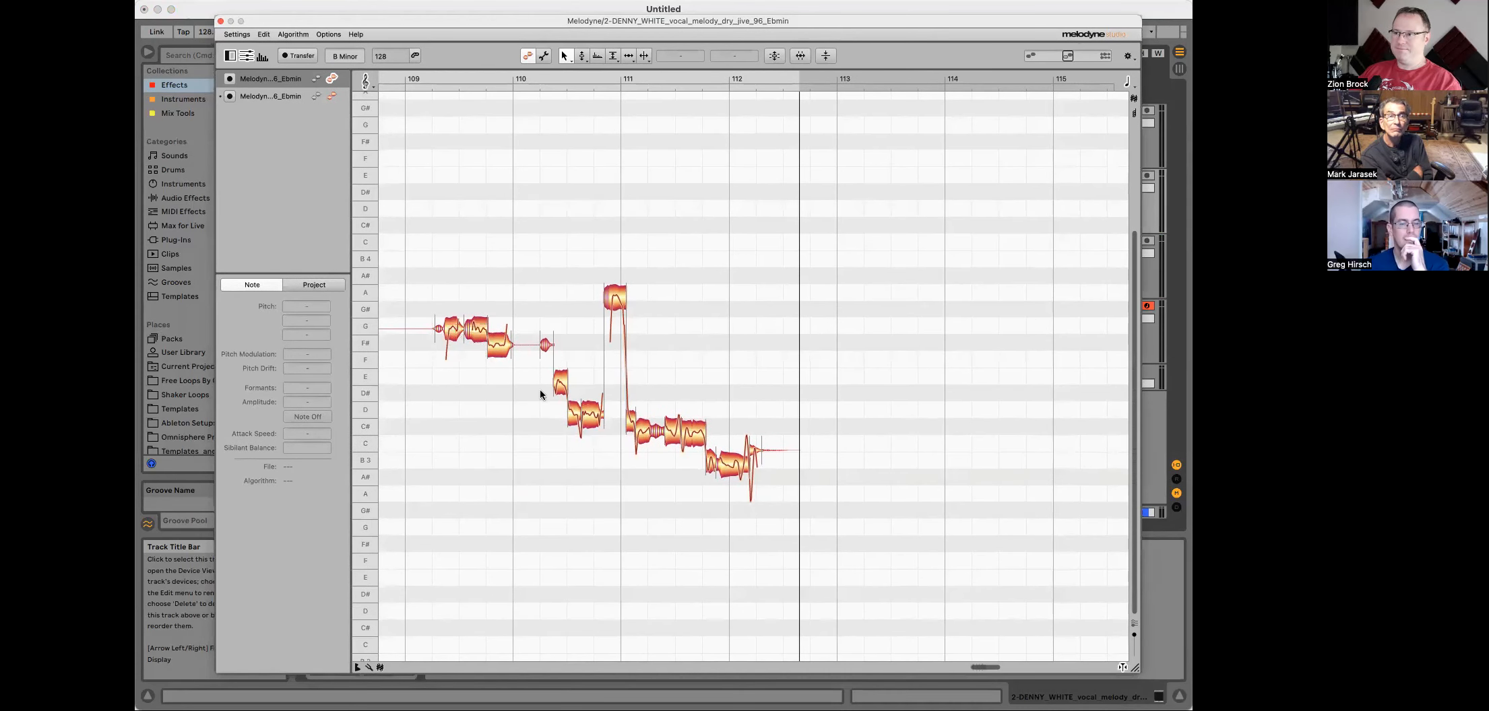
pyautogui.moveTo(997, 667); pyautogui.dragTo(981, 668)
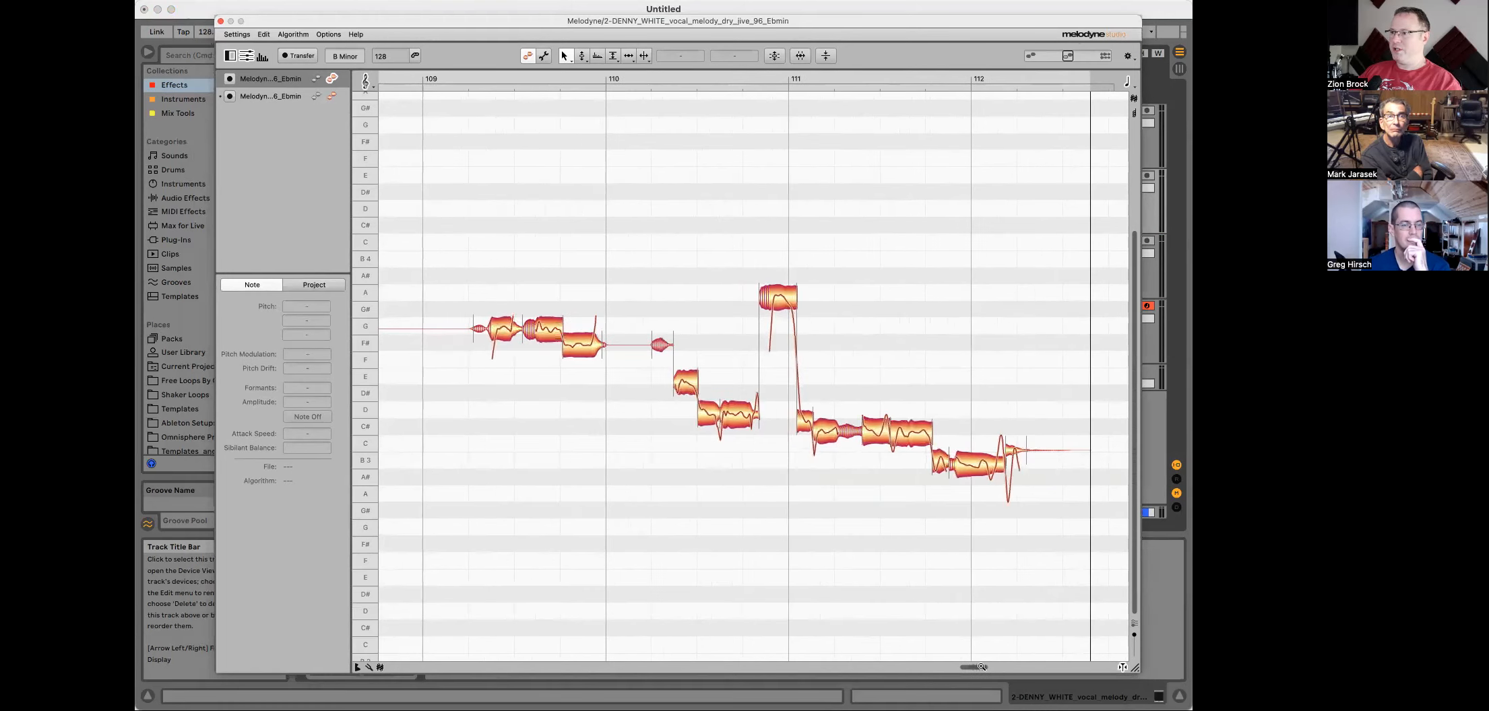
# Step: Set the pitch ruler to display the Chord Scale and the Key
pyautogui.click(376, 84)
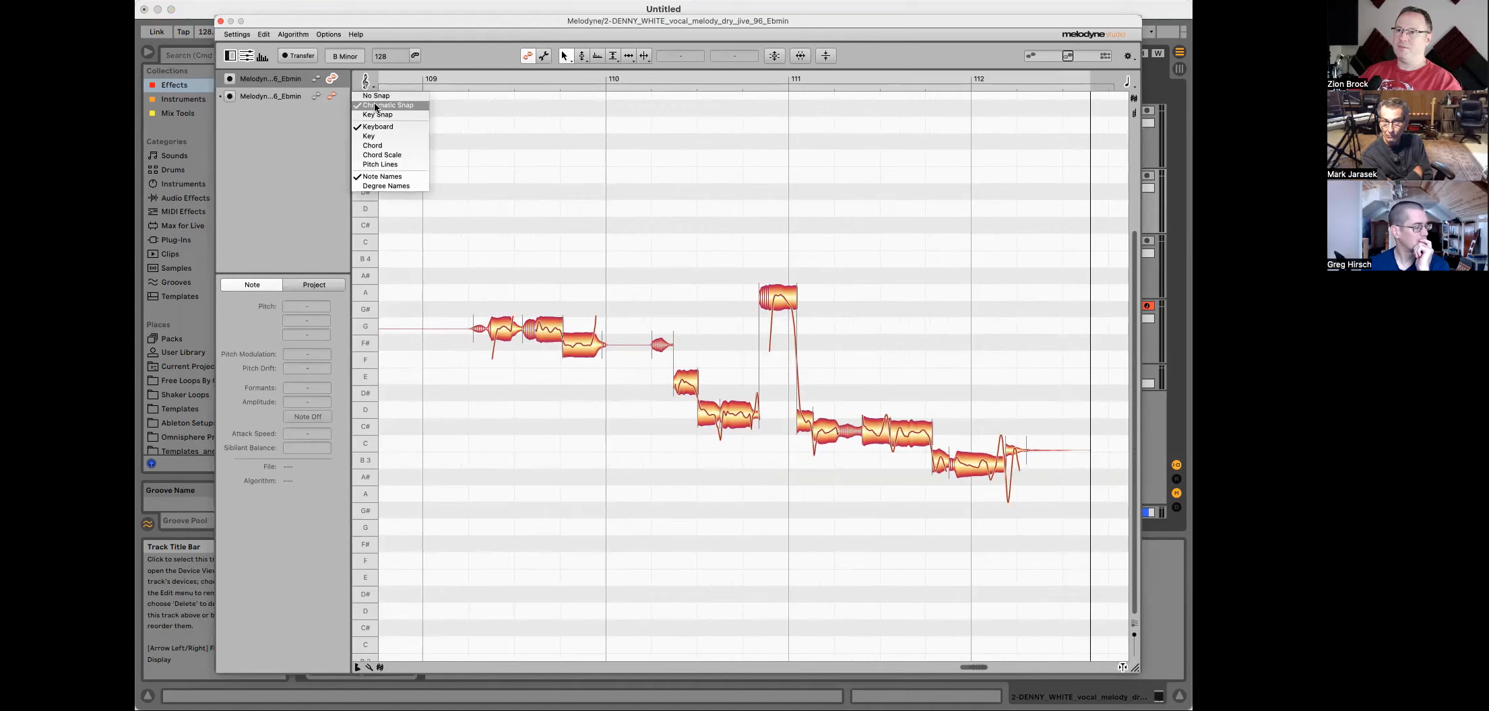
pyautogui.click(380, 155)
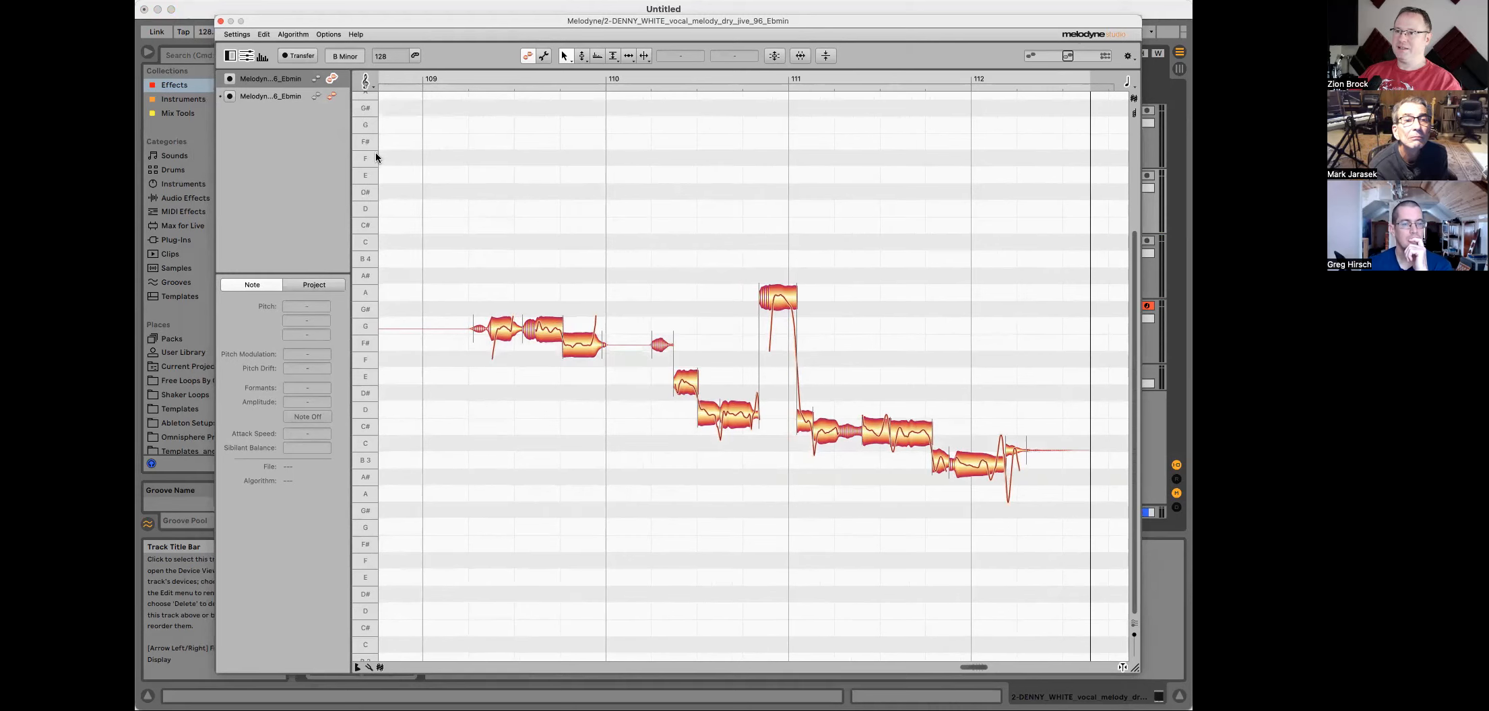
pyautogui.click(368, 82)
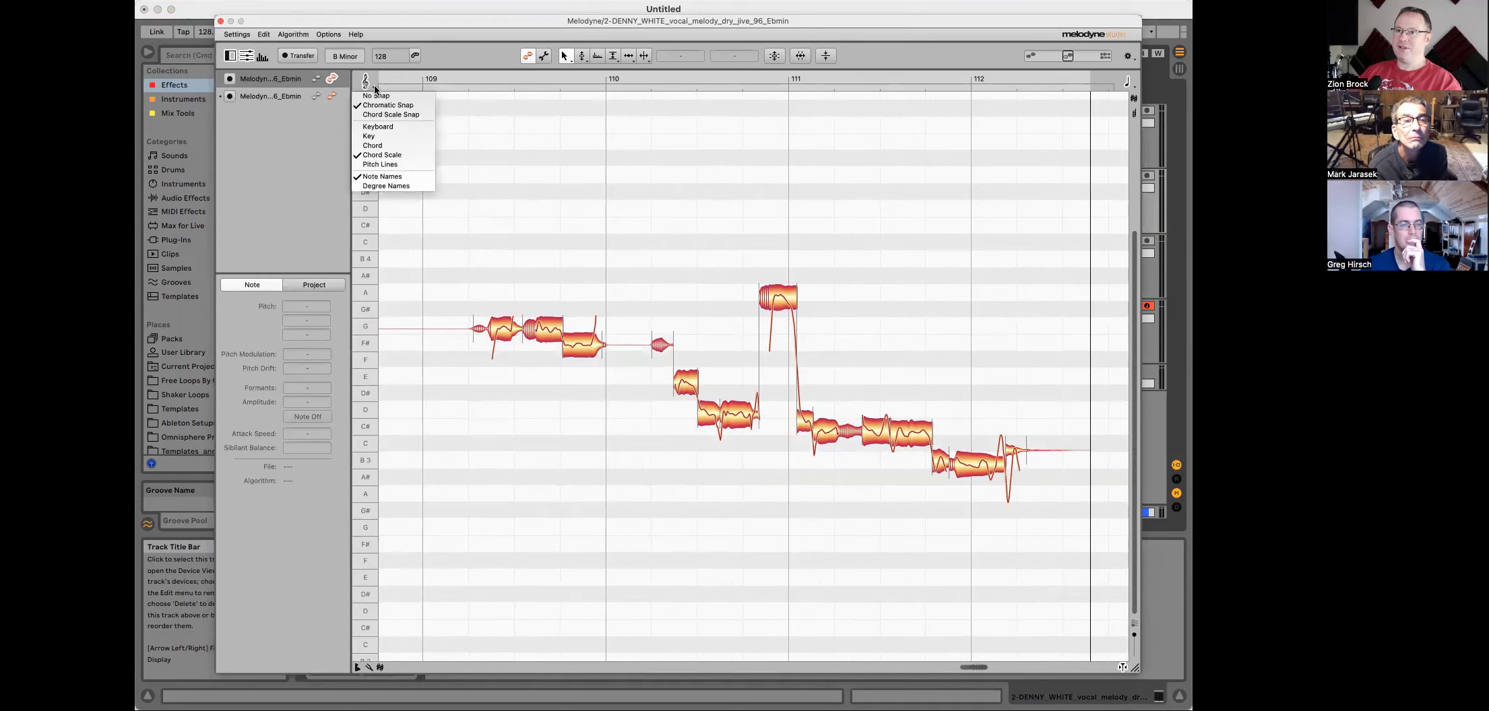
pyautogui.click(372, 137)
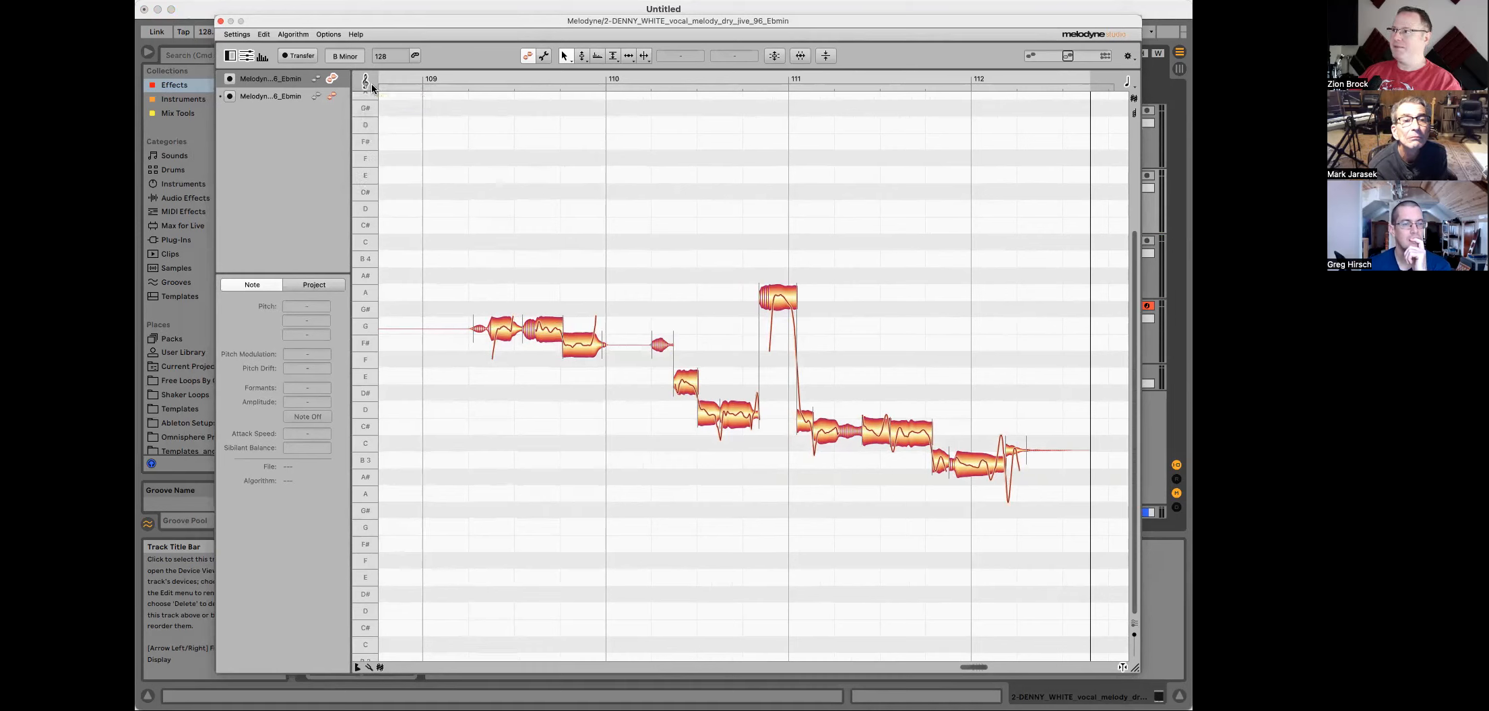
# Step: Inspect the Project tab and play back the melody in the Melodyne editor
pyautogui.click(320, 288)
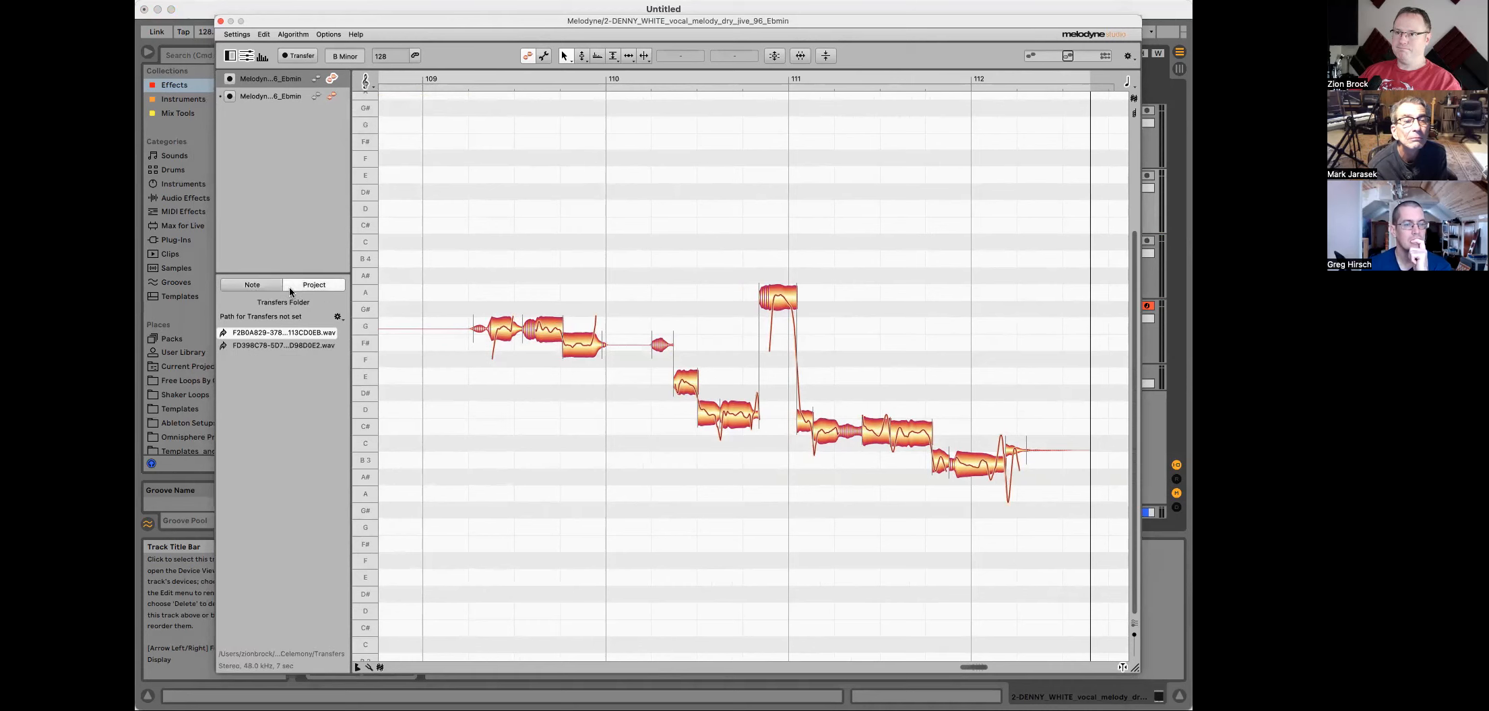
pyautogui.click(252, 286)
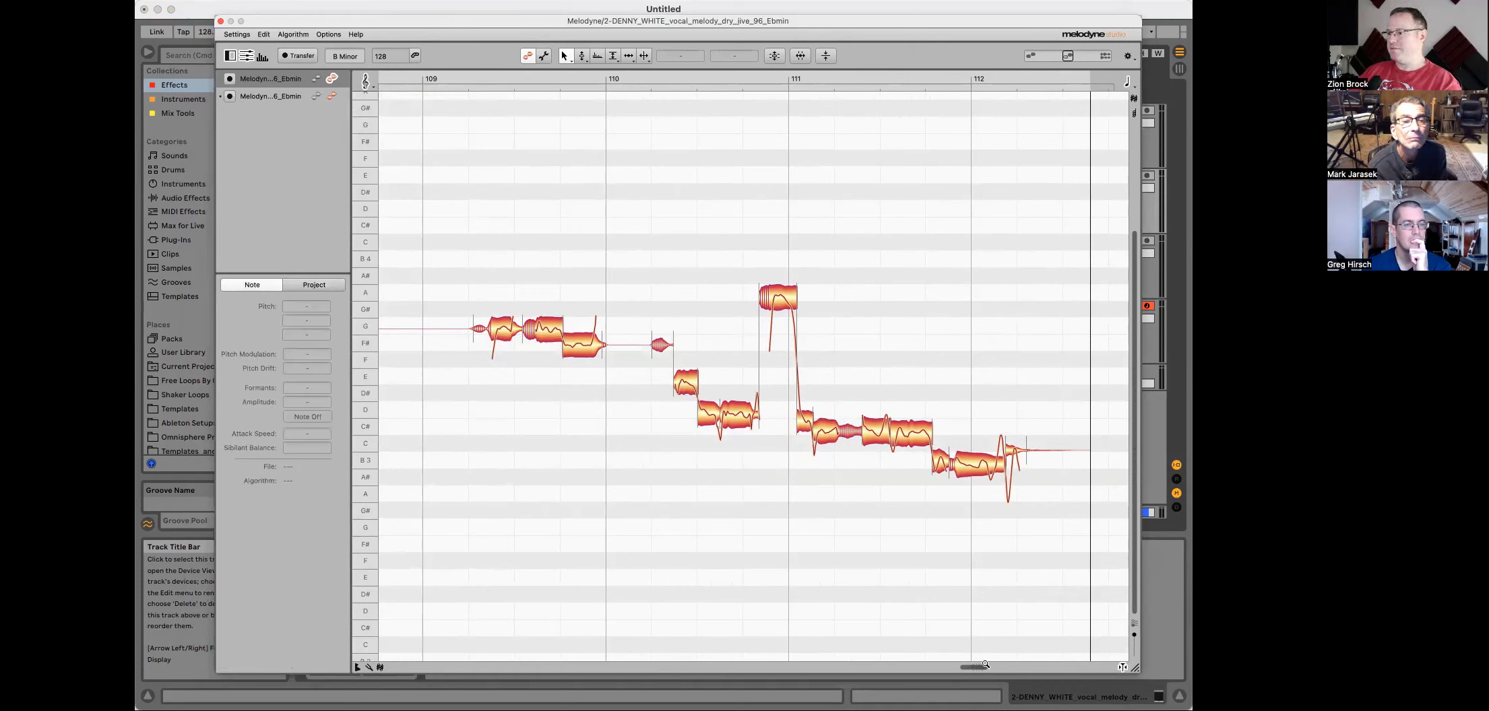
pyautogui.press('space')
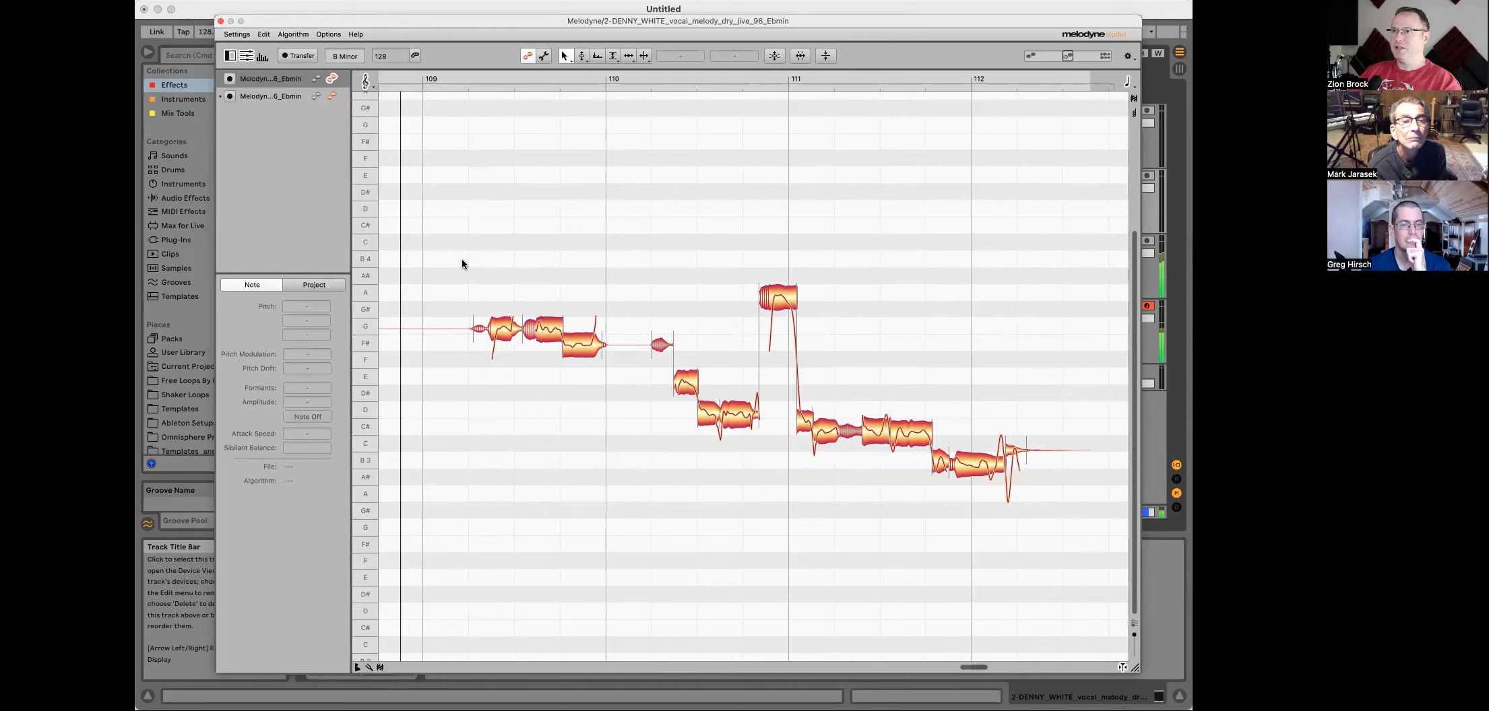
pyautogui.press('space')
pyautogui.moveTo(1080, 20); pyautogui.dragTo(972, 64)
pyautogui.moveTo(708, 65); pyautogui.dragTo(788, 18)
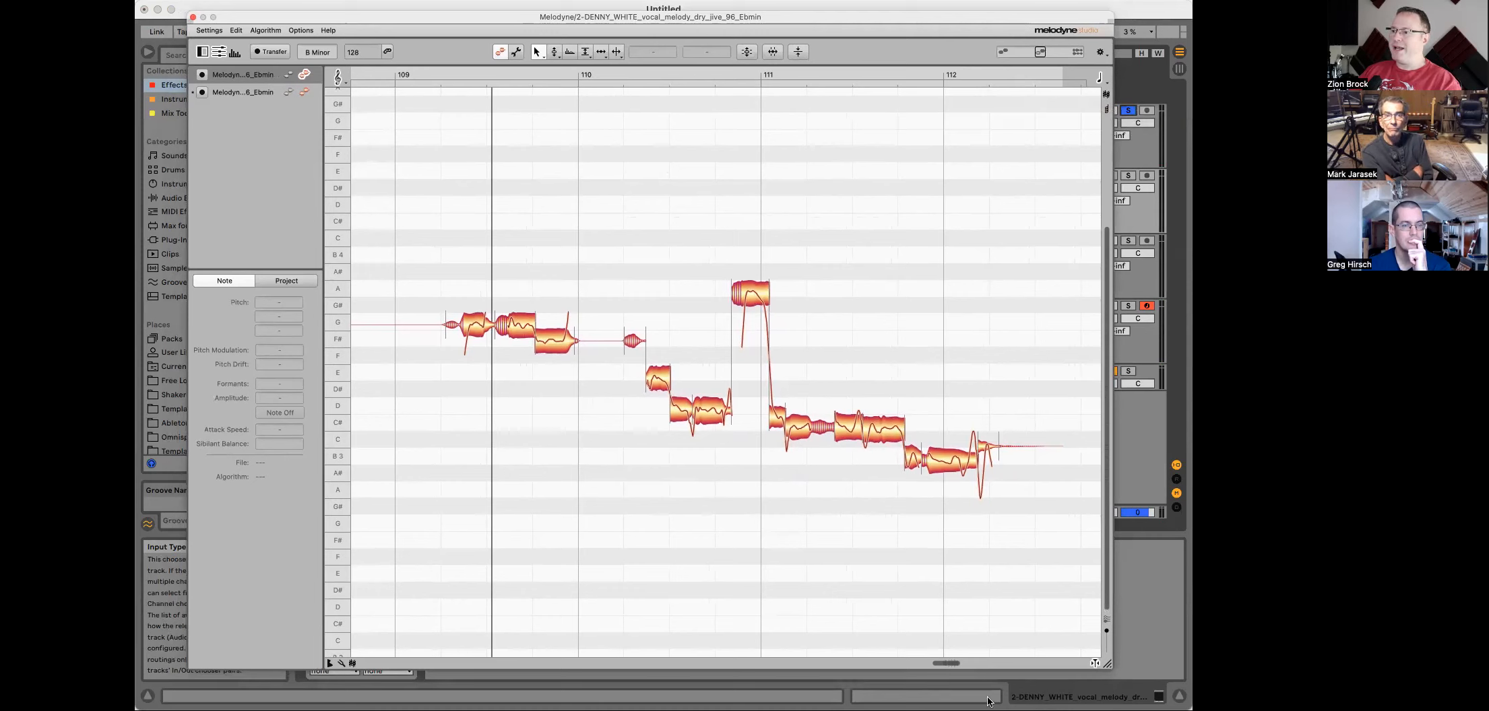
pyautogui.moveTo(954, 659)
pyautogui.mouseDown()
pyautogui.moveTo(933, 664)
pyautogui.moveTo(945, 663)
pyautogui.mouseUp()
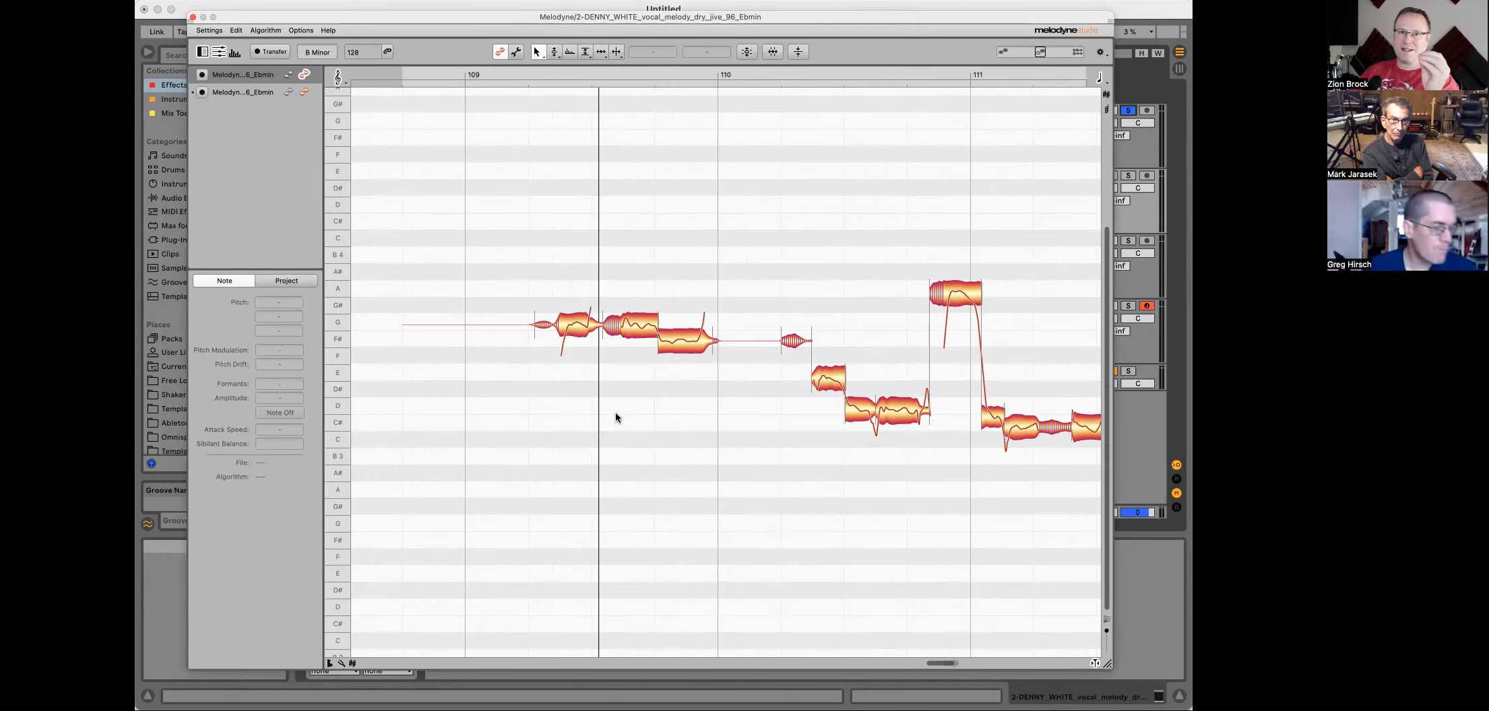
pyautogui.press('space')
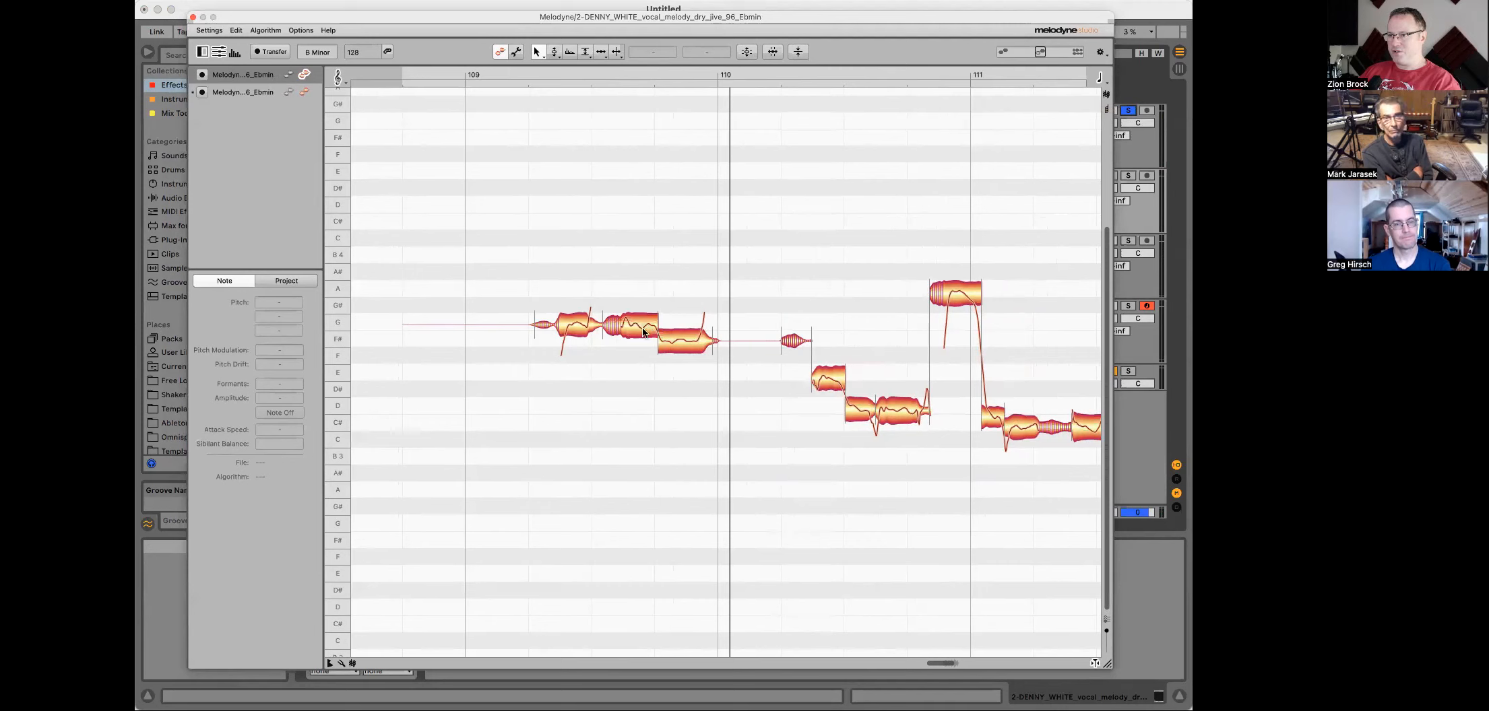
# Step: Switch to the Pitch Tool and select the vocal notes just before bar 110
pyautogui.rightClick(645, 450)
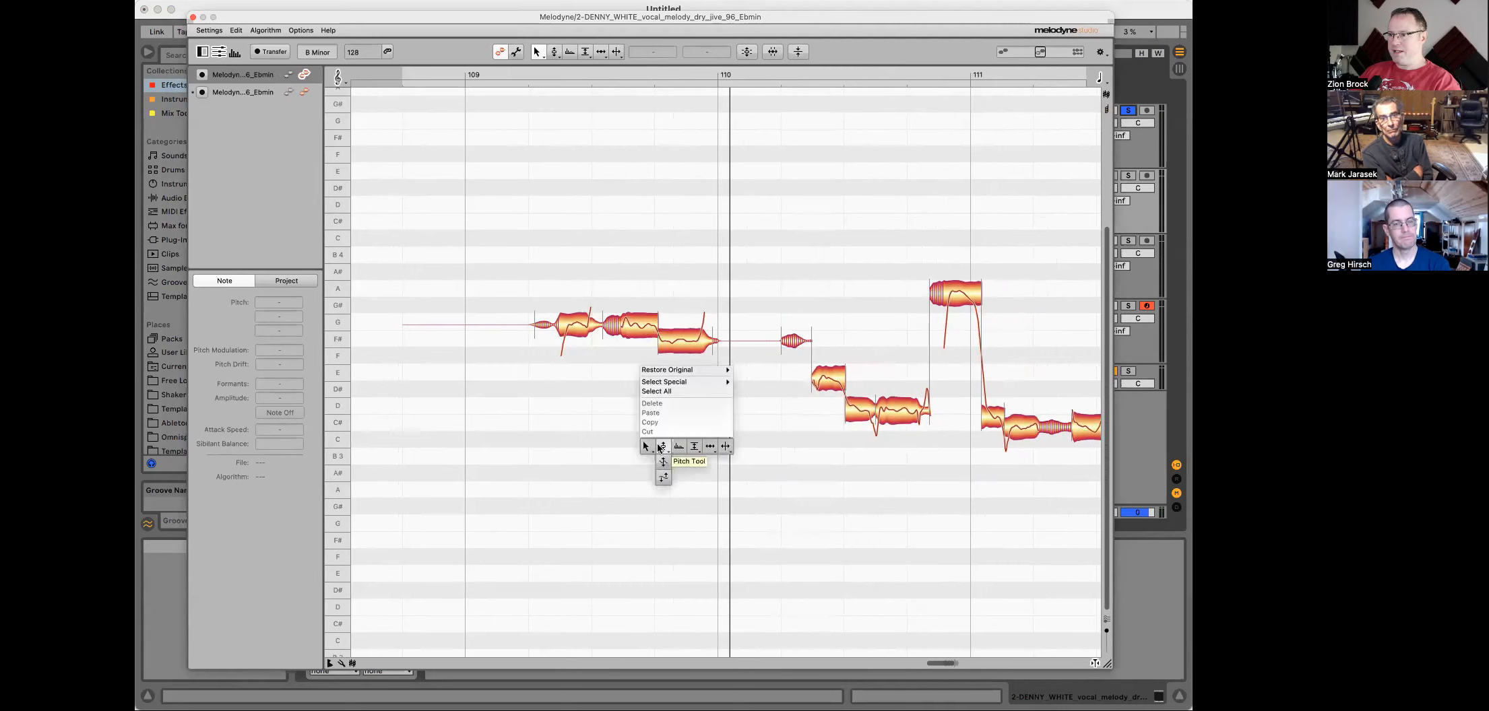
pyautogui.click(661, 446)
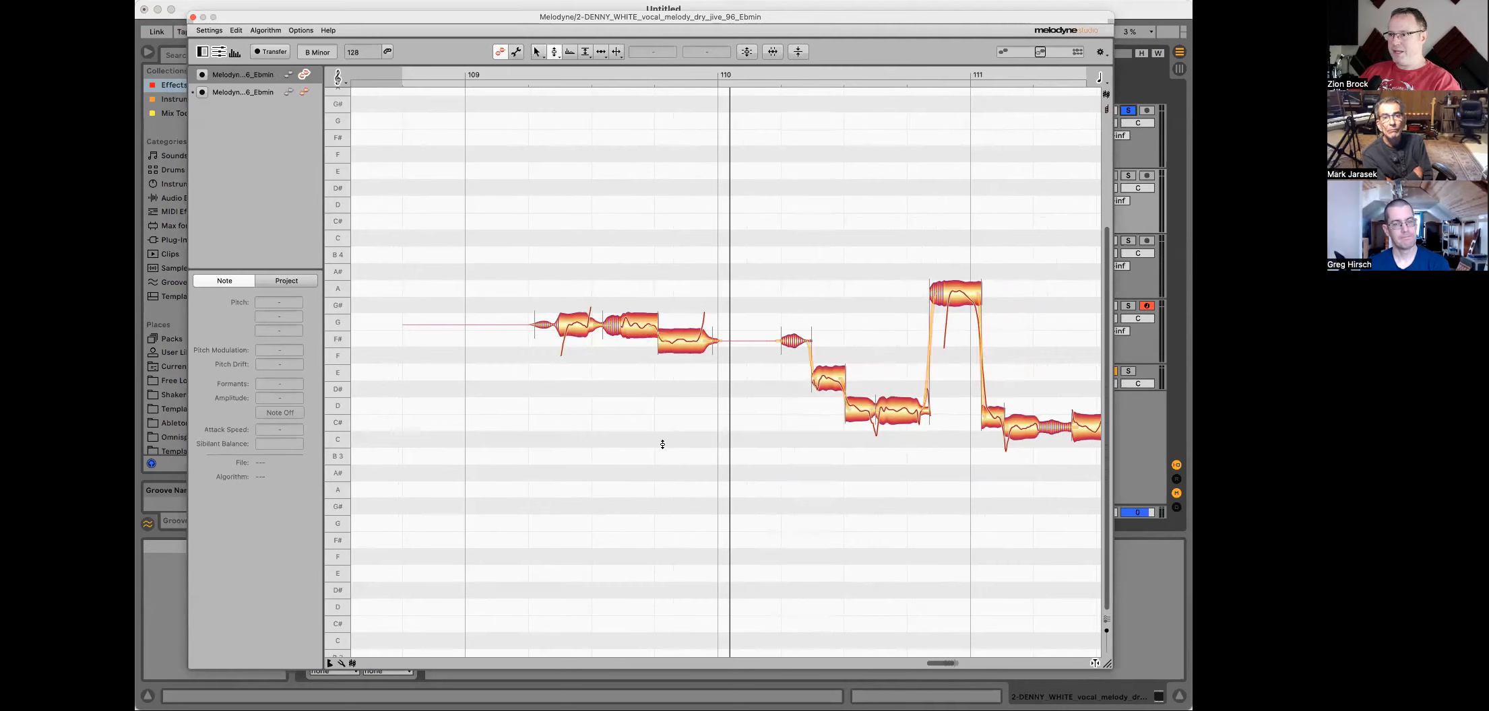
pyautogui.click(631, 324)
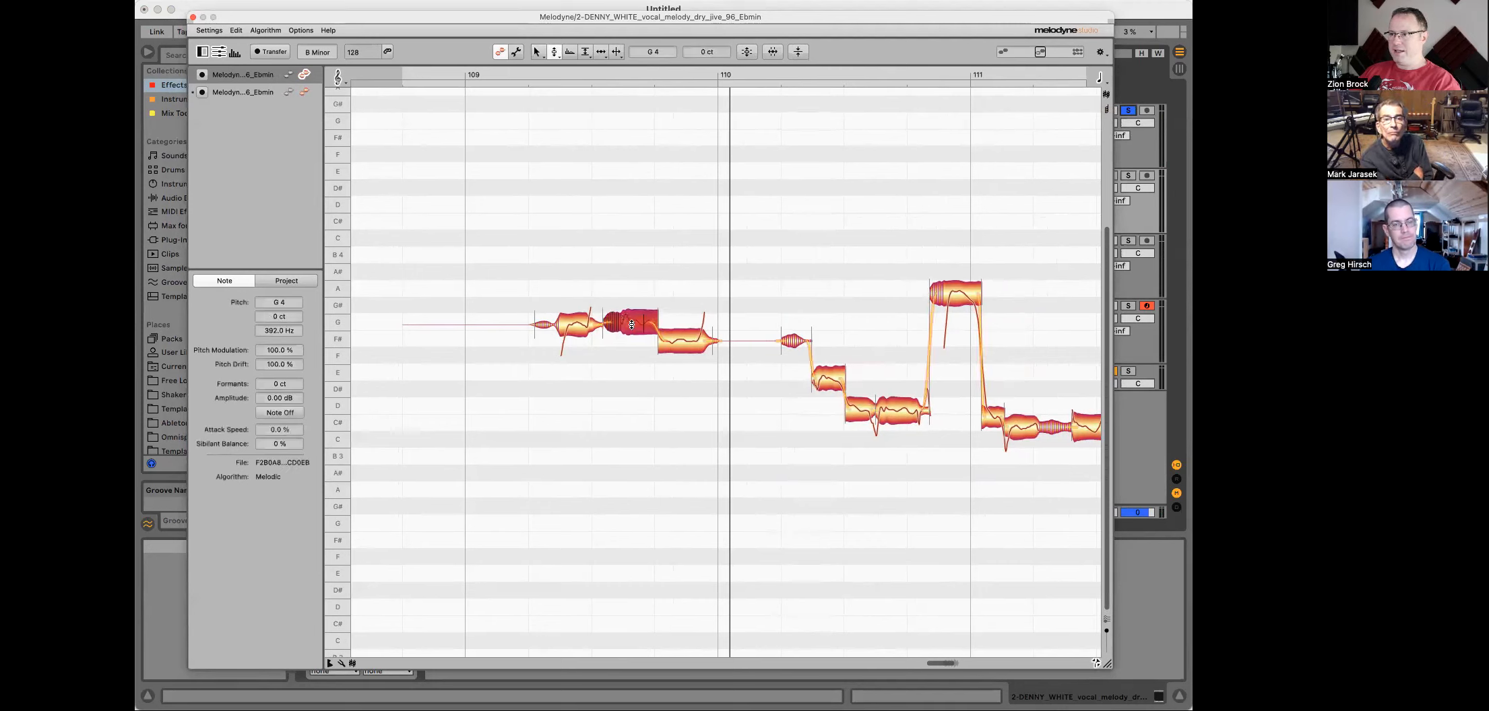
pyautogui.click(674, 339)
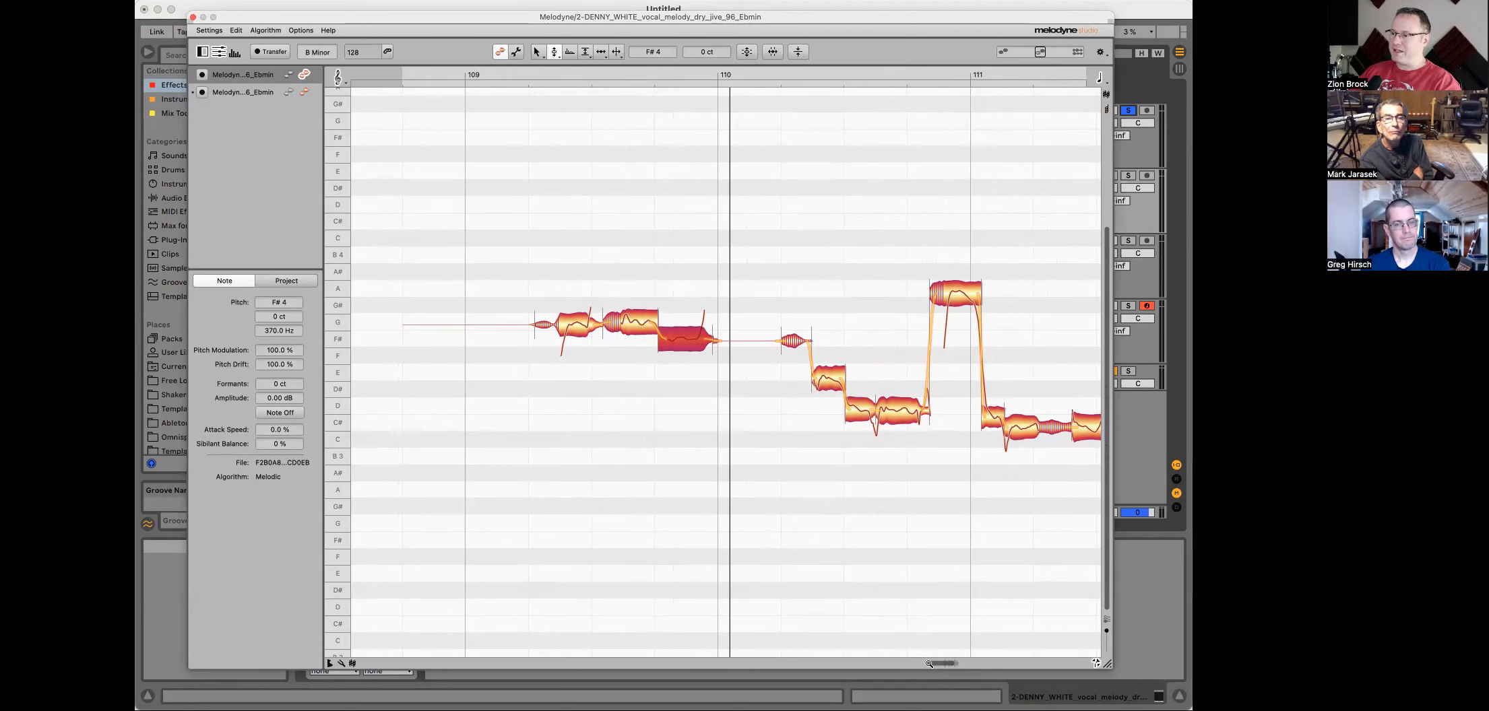
# Step: Scroll the editor back and move the Melodyne window down to reveal the arrangement
pyautogui.moveTo(929, 663); pyautogui.dragTo(960, 666)
pyautogui.hscroll(-3, 771, 543)
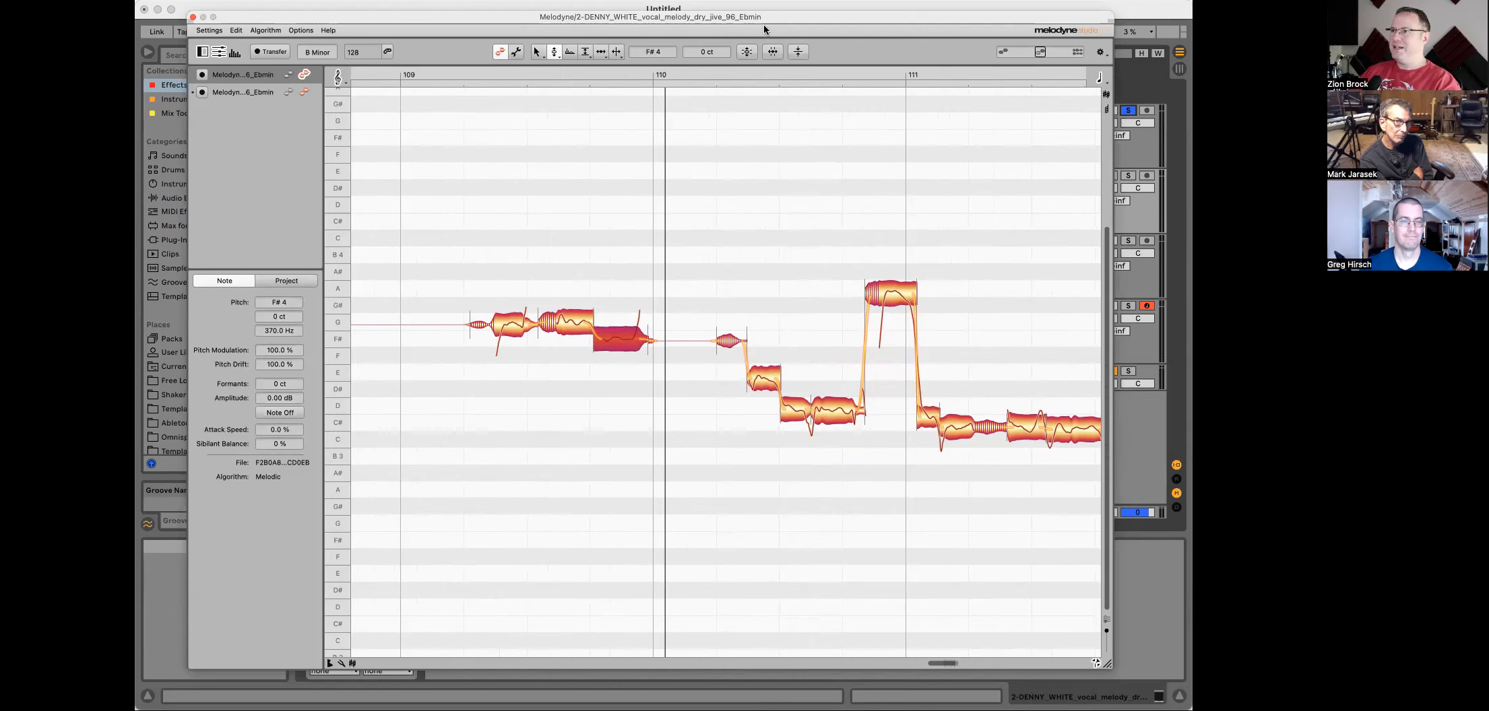
pyautogui.moveTo(763, 16); pyautogui.dragTo(831, 352)
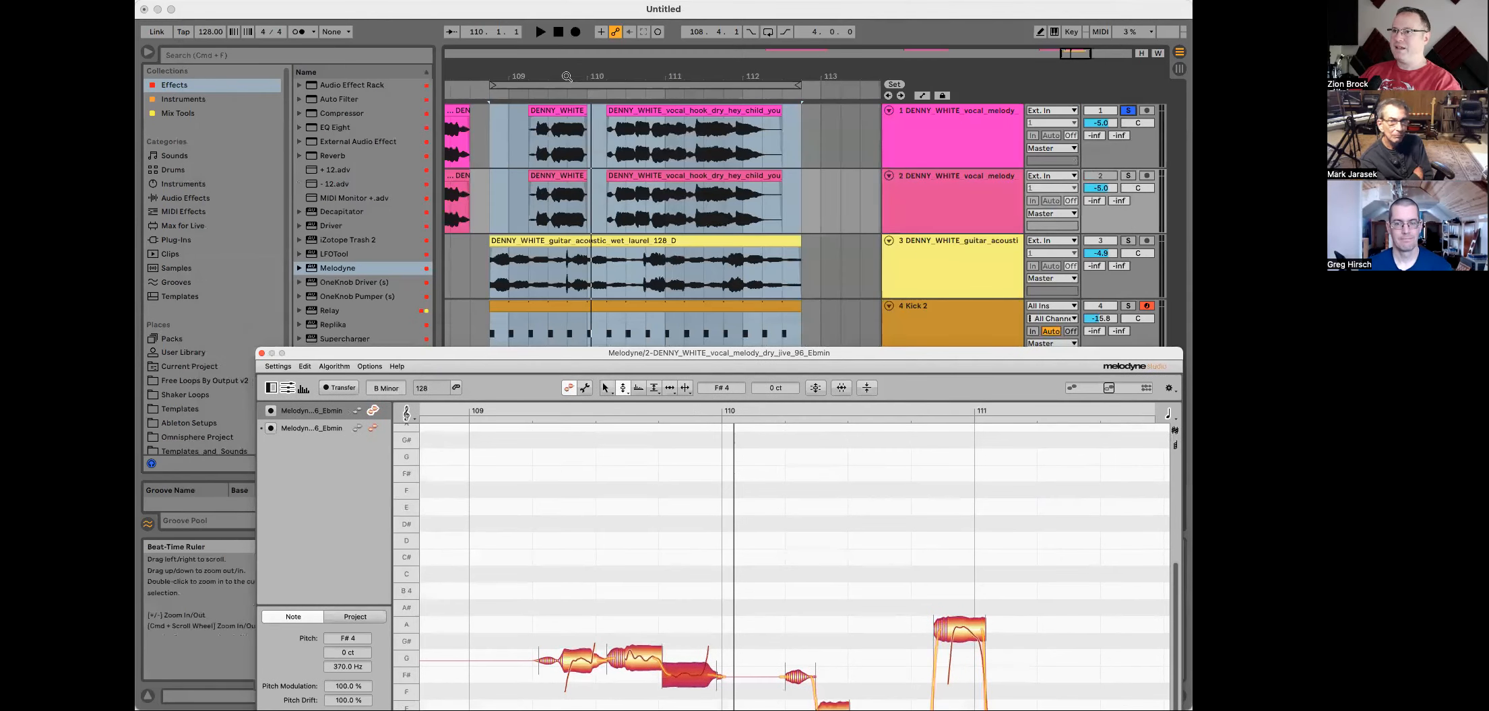
# Step: Zoom the arrangement into bars 109–110, select both vocal melody tracks and start playback
pyautogui.moveTo(567, 76); pyautogui.dragTo(551, 153)
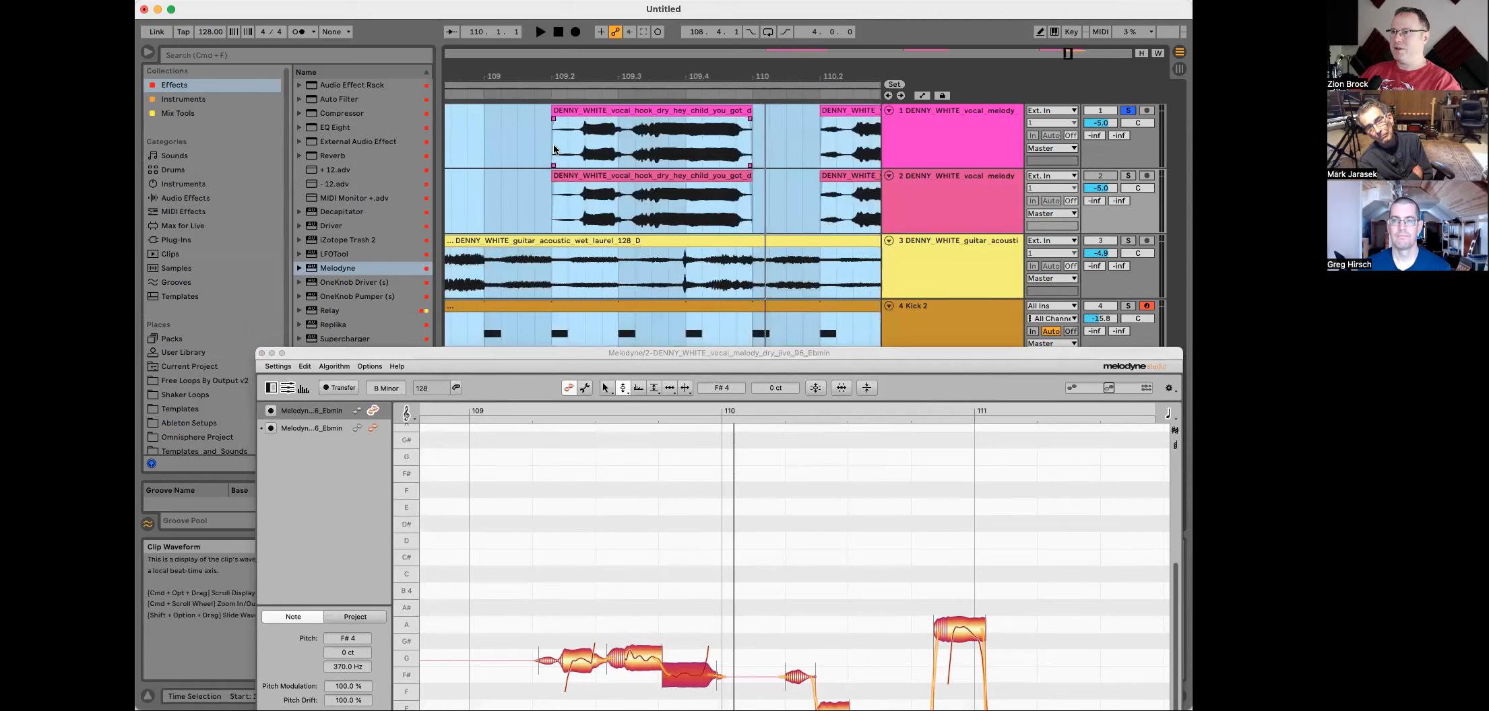
pyautogui.click(551, 147)
pyautogui.click(925, 120)
pyautogui.click(927, 180)
pyautogui.press('space')
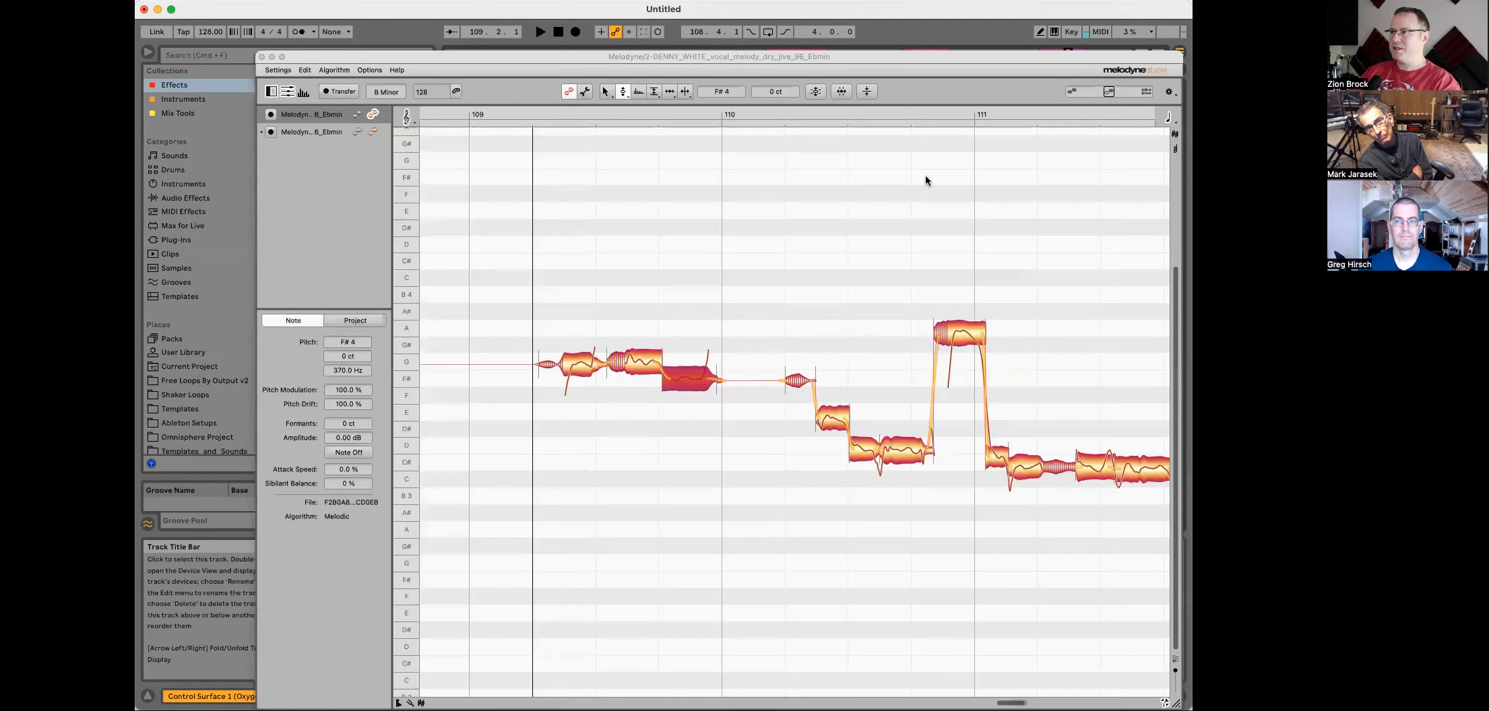
# Step: Switch Melodyne to the Pitch Tool, select the first vocal note after bar 109 and play it back
pyautogui.press('space')
pyautogui.rightClick(578, 368)
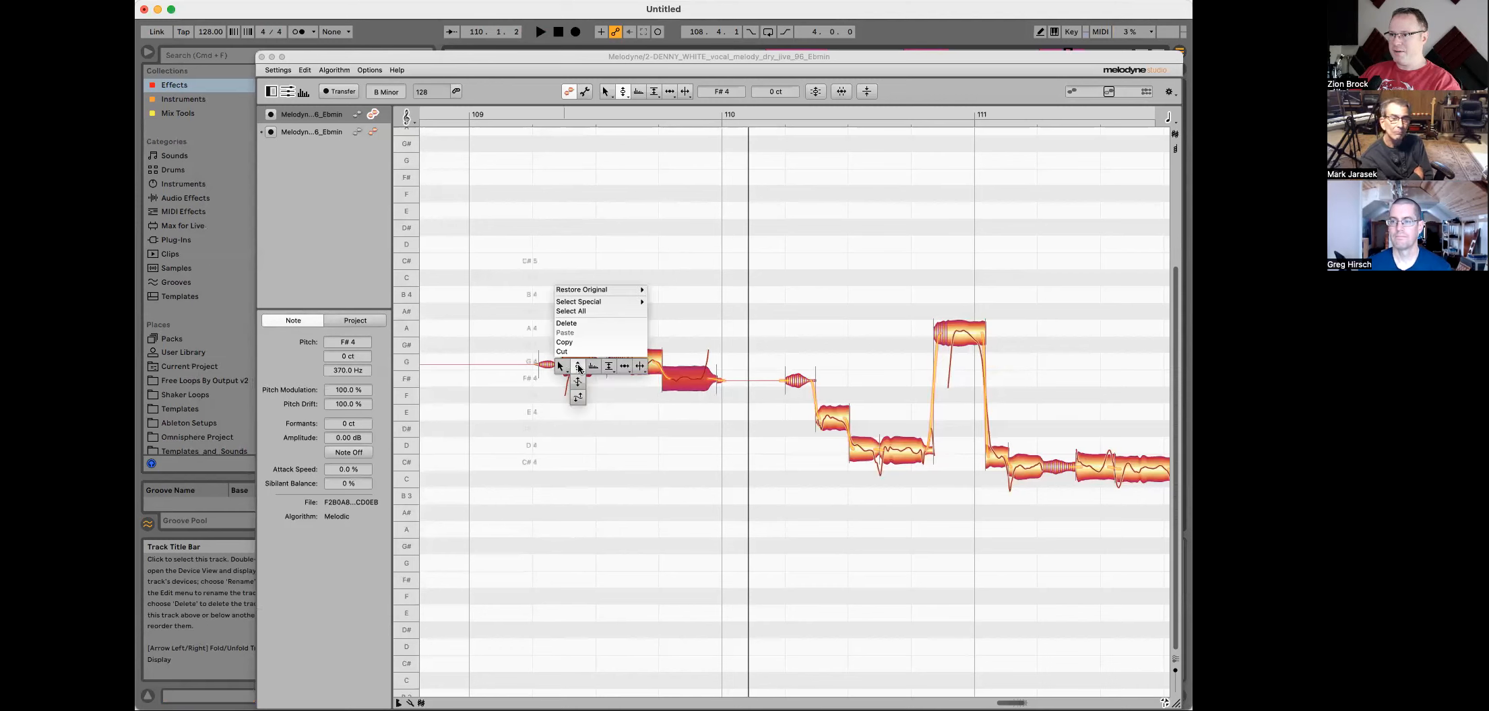
pyautogui.click(578, 366)
pyautogui.click(576, 365)
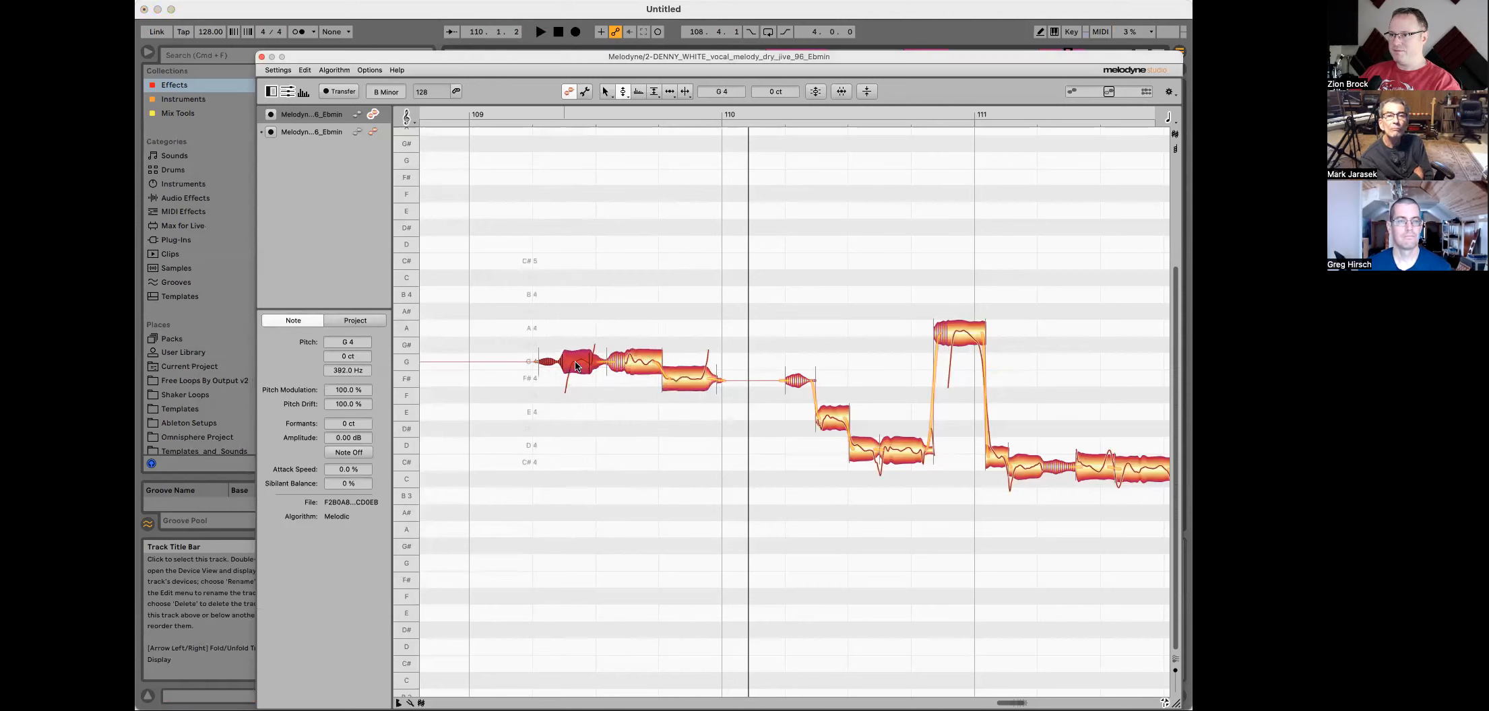
pyautogui.press('space')
pyautogui.press('space')
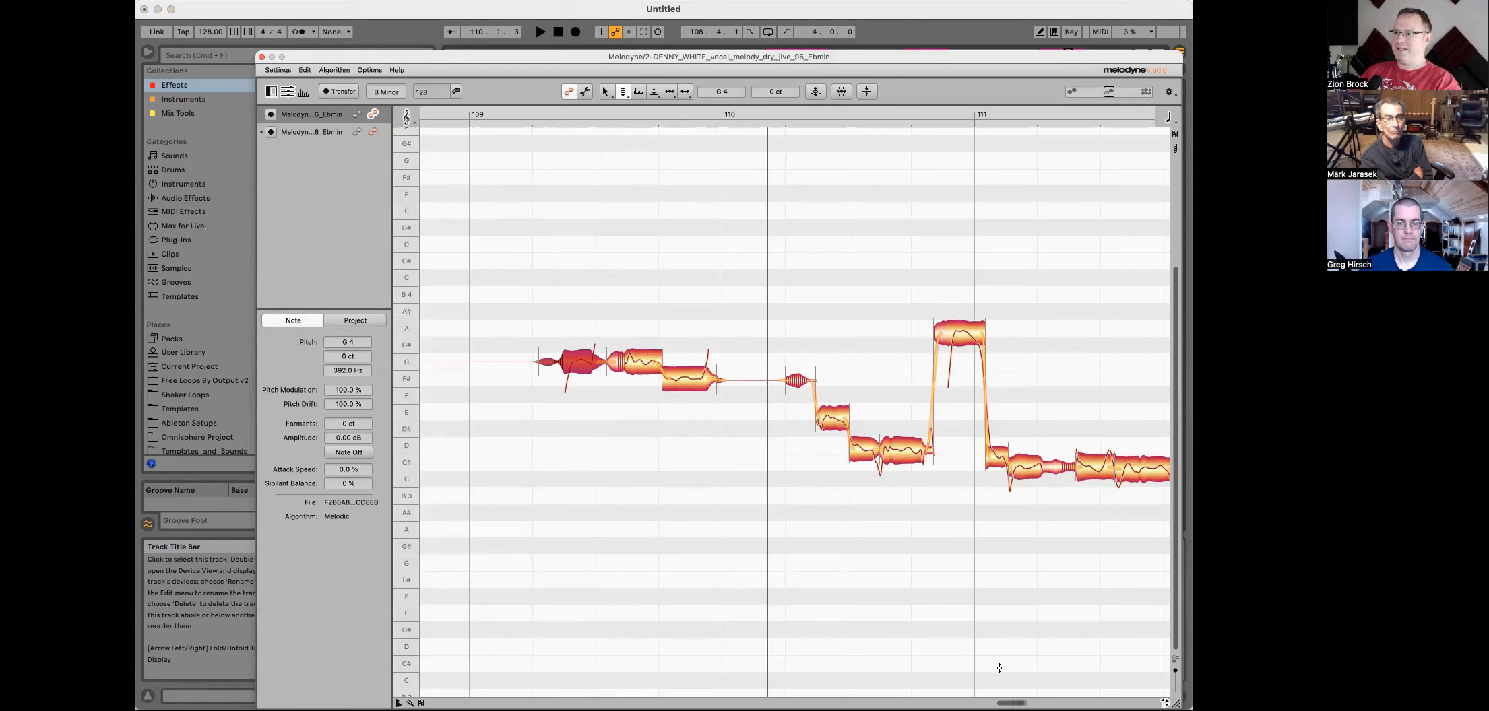
# Step: Flatten the pitch modulation of the notes before bar 110 to 11 %, play it, and undo the change
pyautogui.rightClick(609, 414)
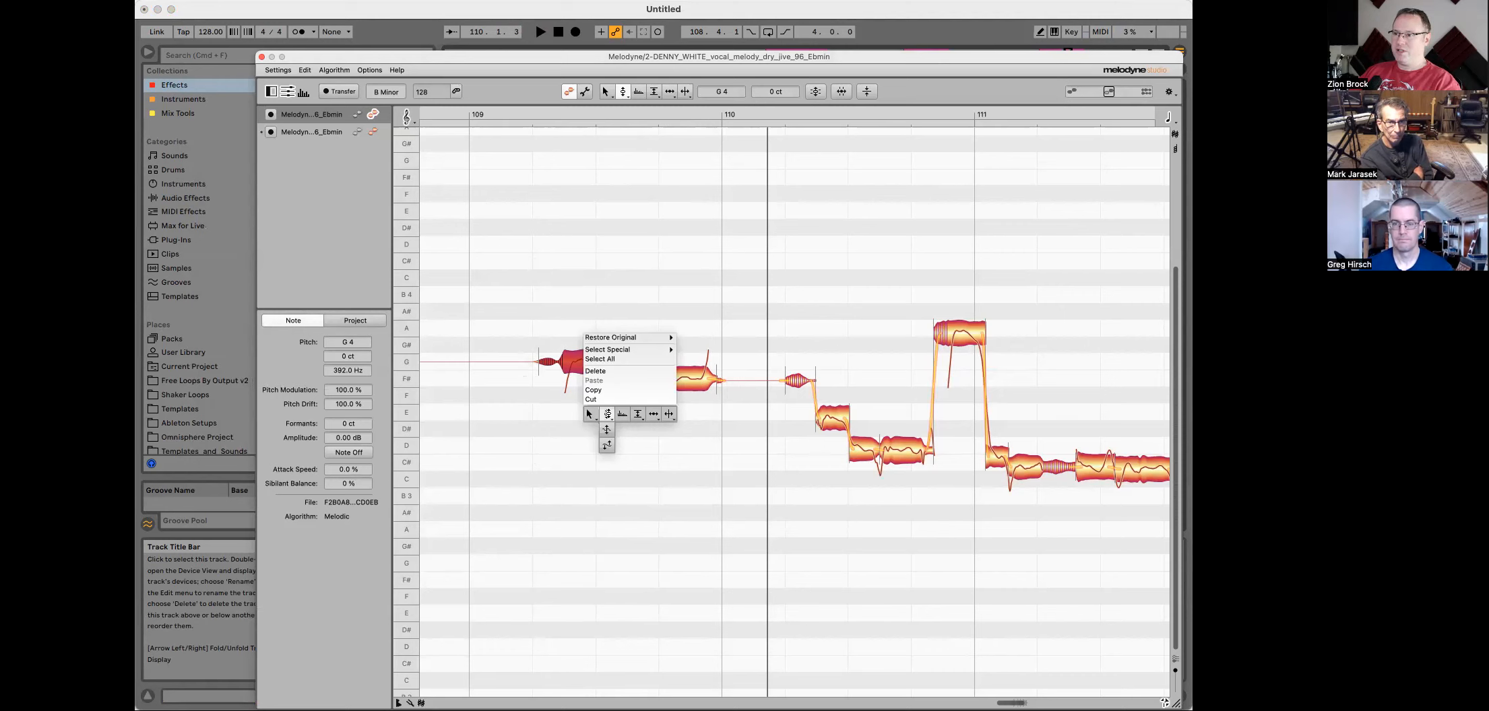
pyautogui.click(607, 445)
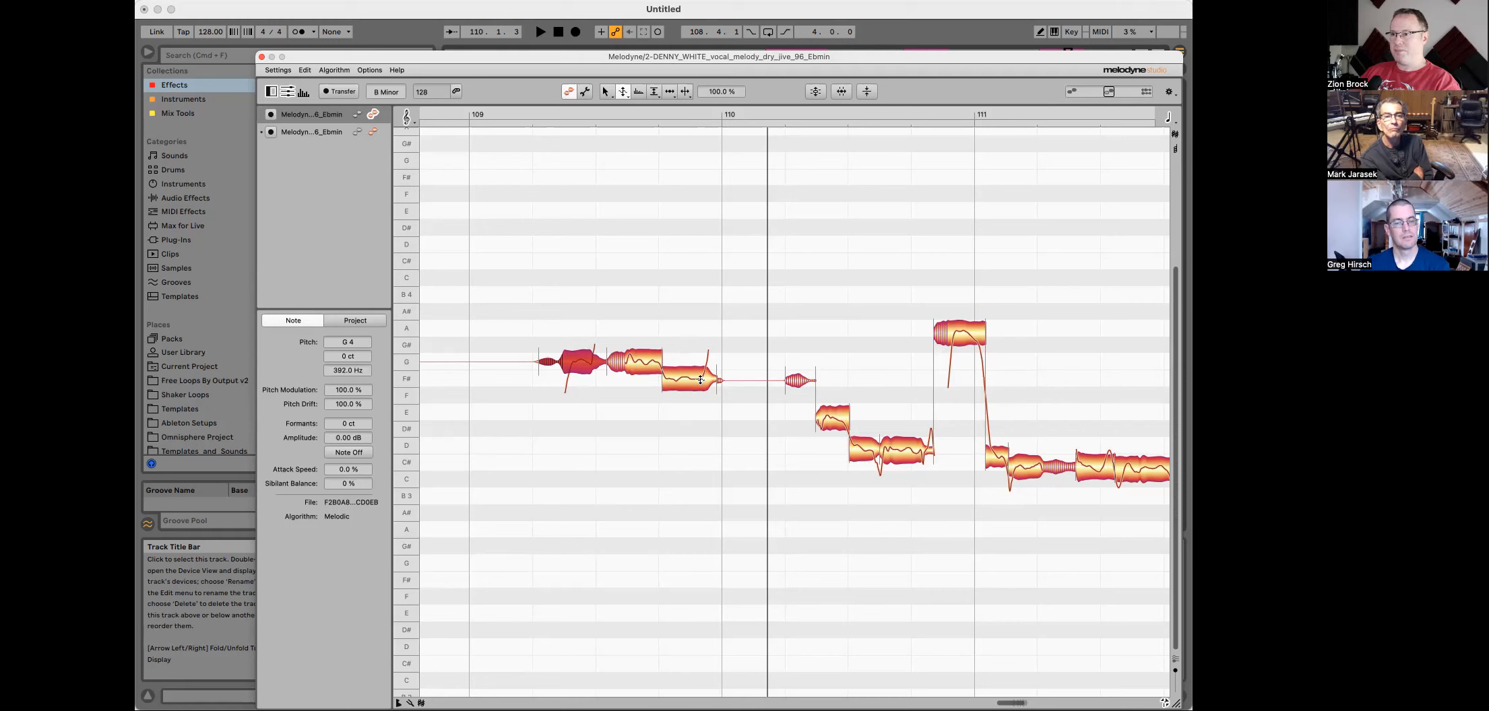
pyautogui.moveTo(635, 331); pyautogui.dragTo(688, 446)
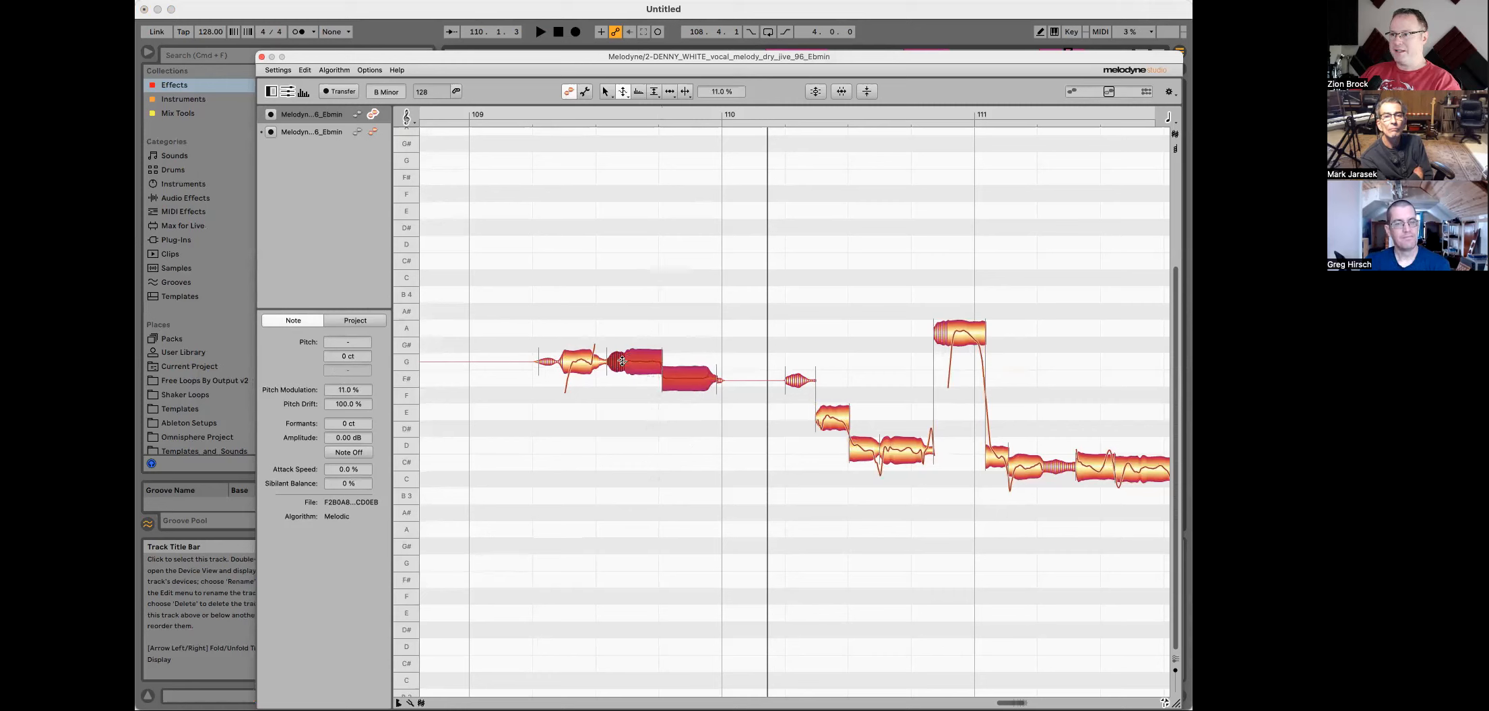
pyautogui.press('space')
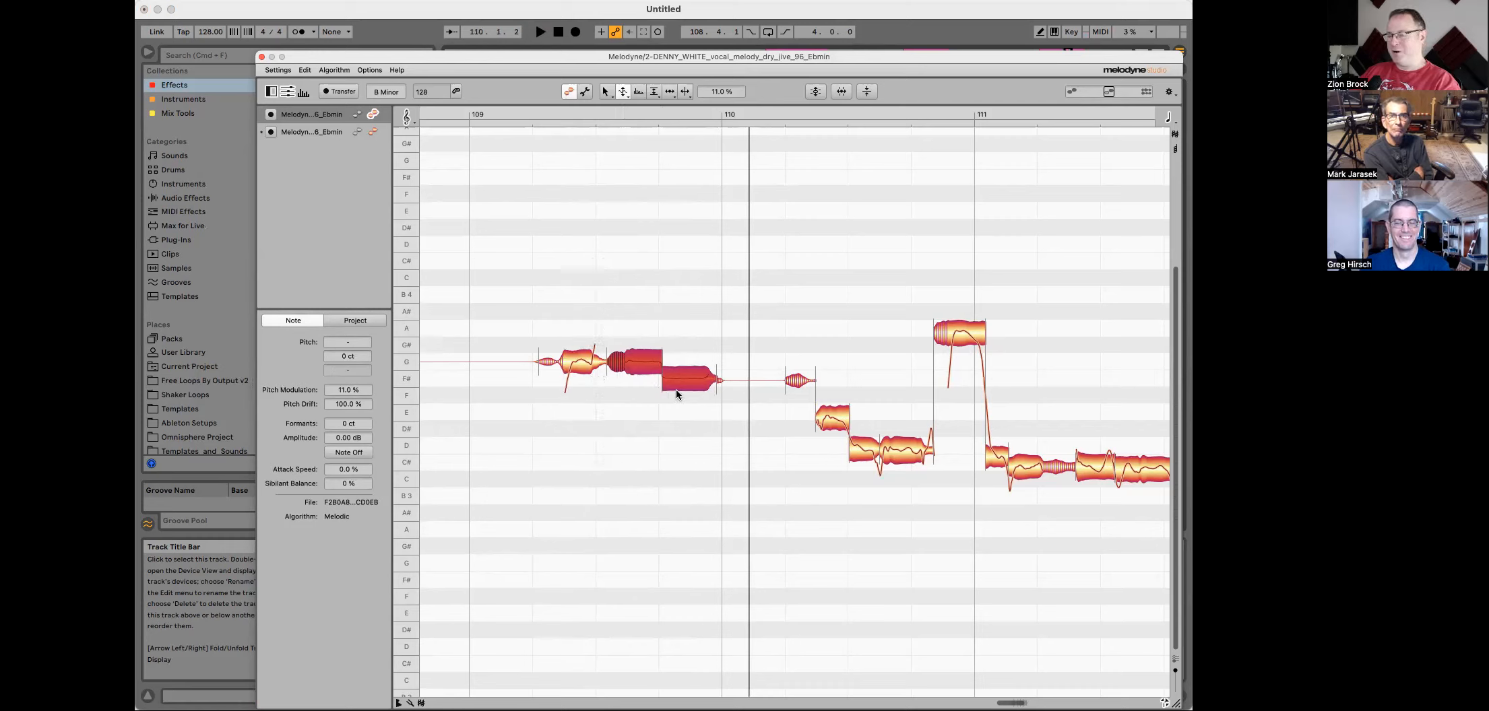
pyautogui.press('super+z')
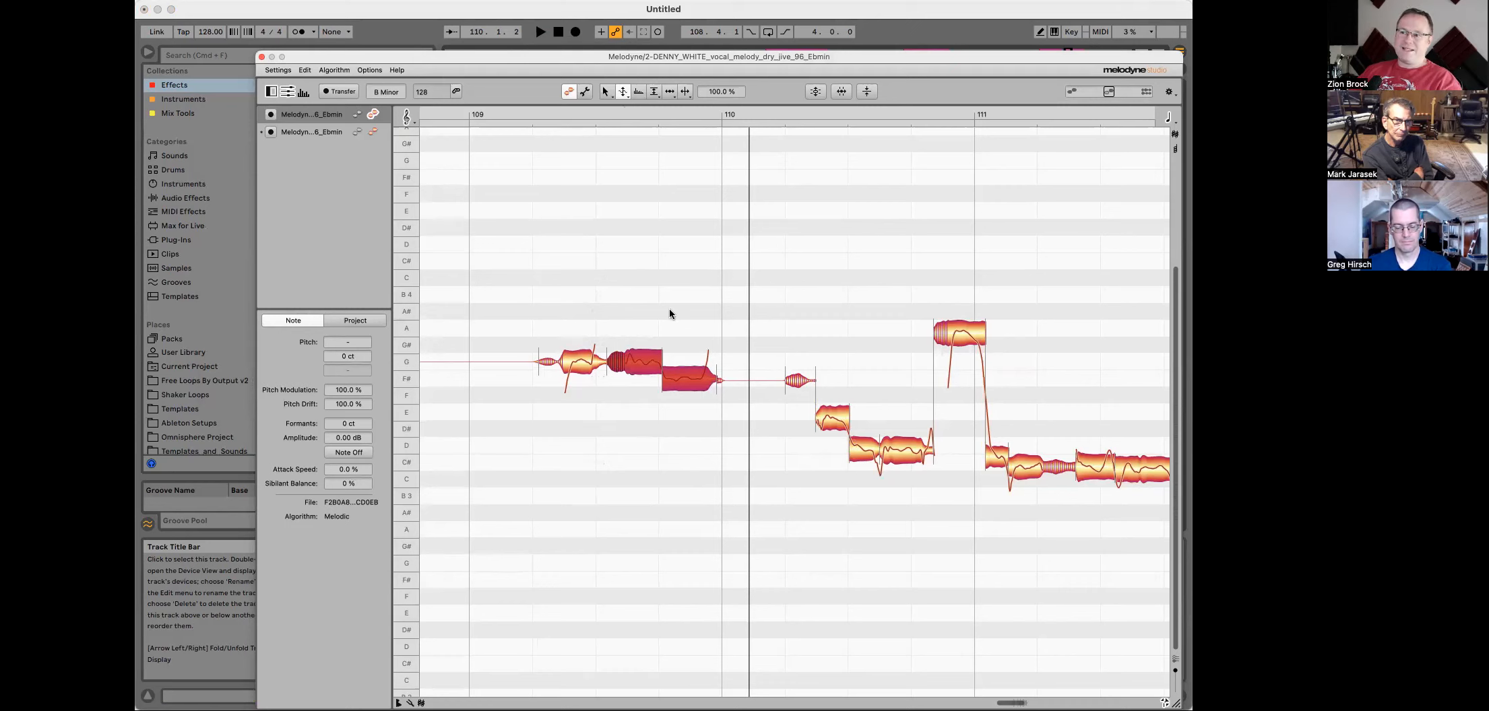
# Step: Reselect the Pitch Modulation tool and play the melody through to bar 112
pyautogui.rightClick(653, 297)
pyautogui.click(652, 301)
pyautogui.rightClick(647, 300)
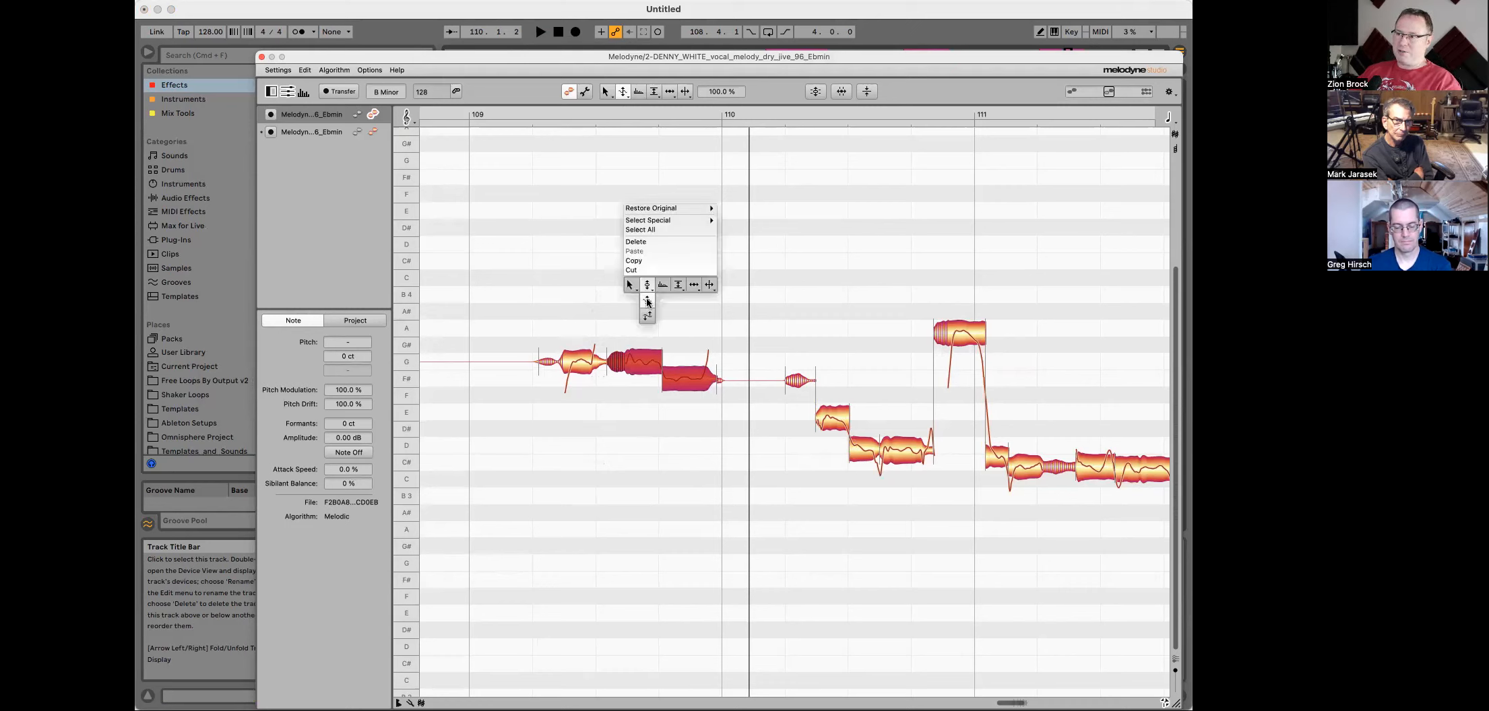
pyautogui.click(645, 306)
pyautogui.press('space')
pyautogui.press('space')
pyautogui.press('space')
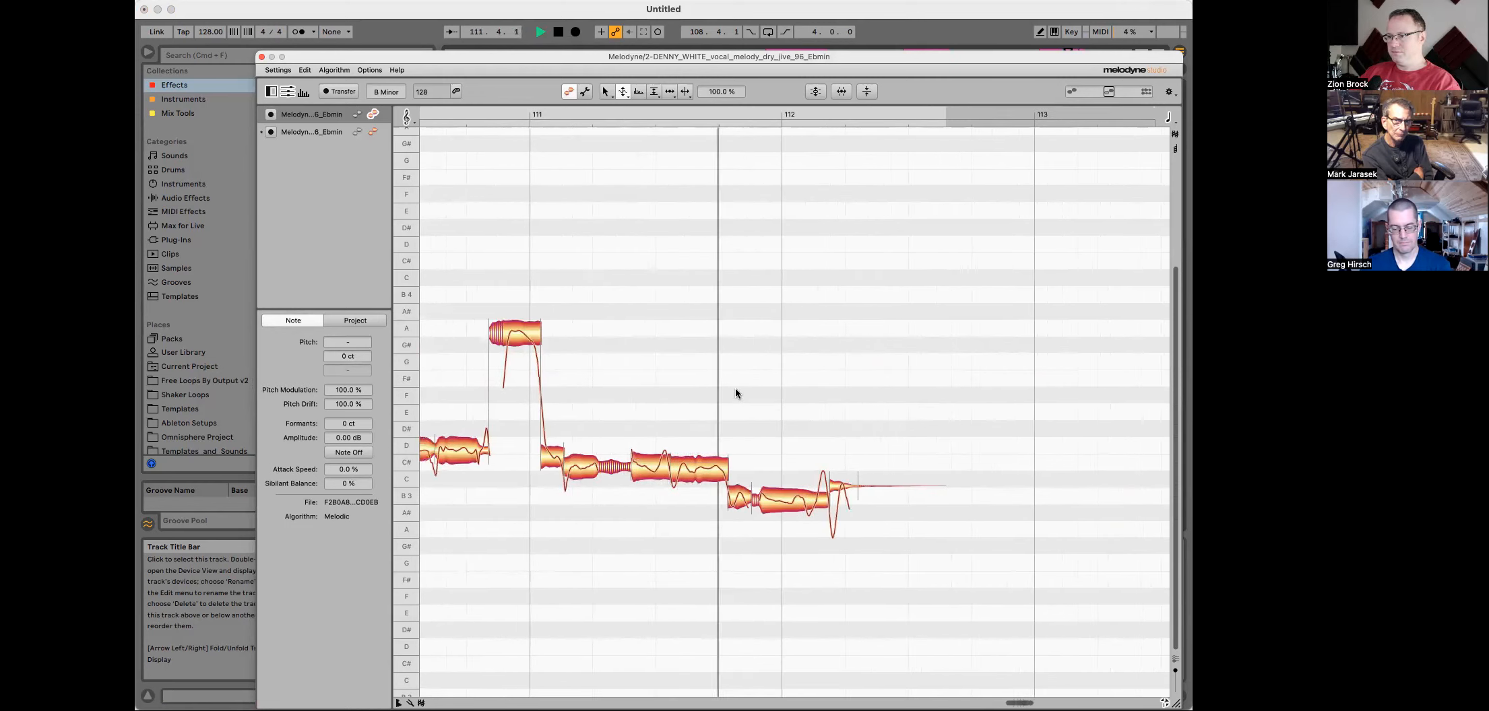
pyautogui.press('space')
# Step: Switch to the Pitch Tool and snap the vocal notes between bars 111 and 112 to their exact pitches
pyautogui.rightClick(783, 448)
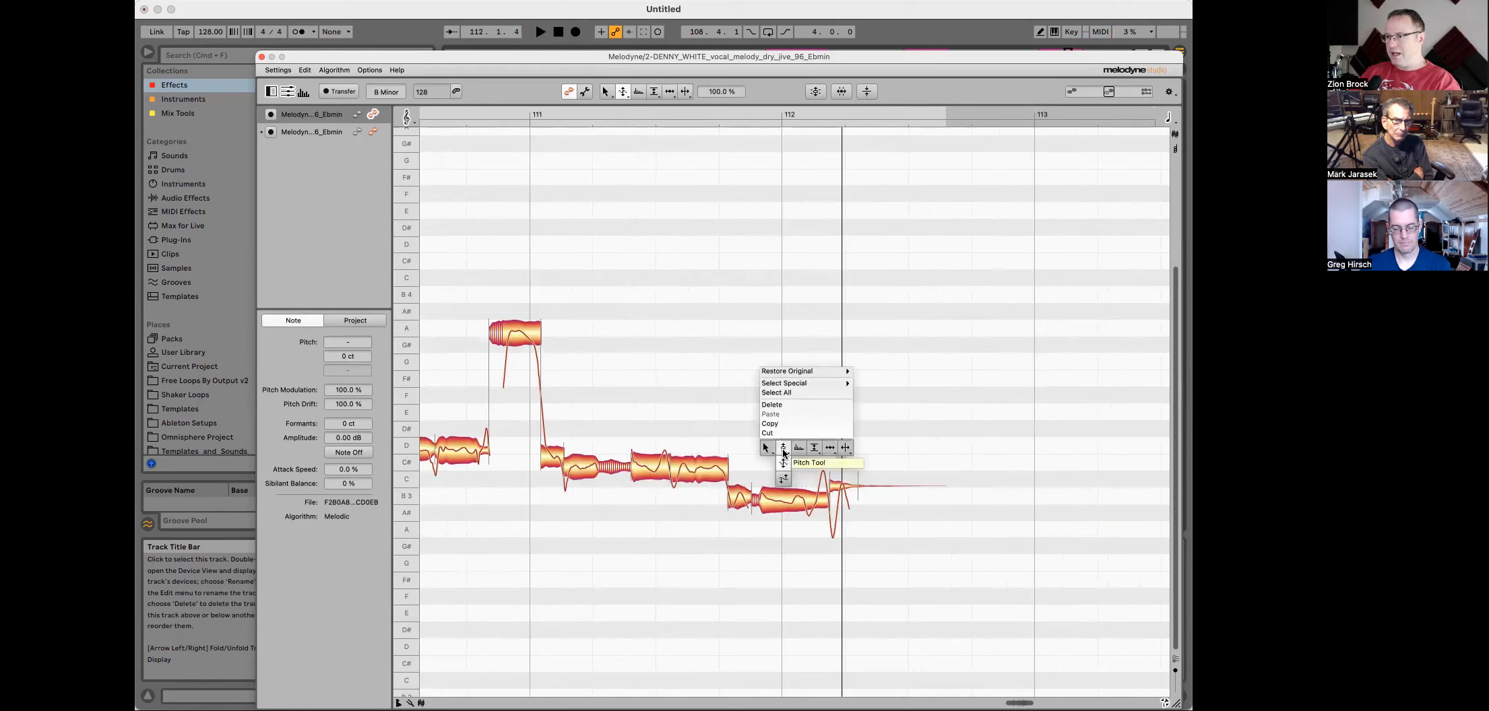
pyautogui.click(783, 464)
pyautogui.click(688, 471)
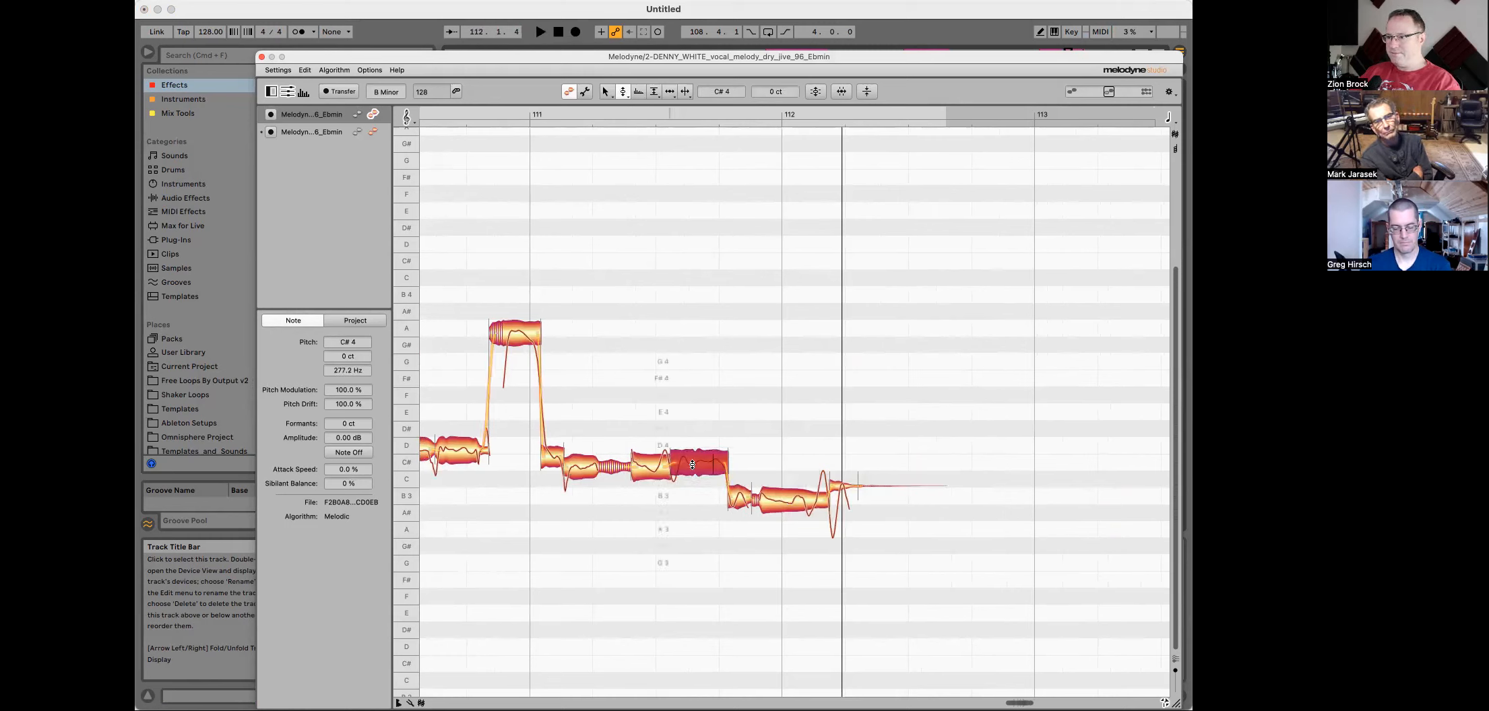
pyautogui.click(783, 502)
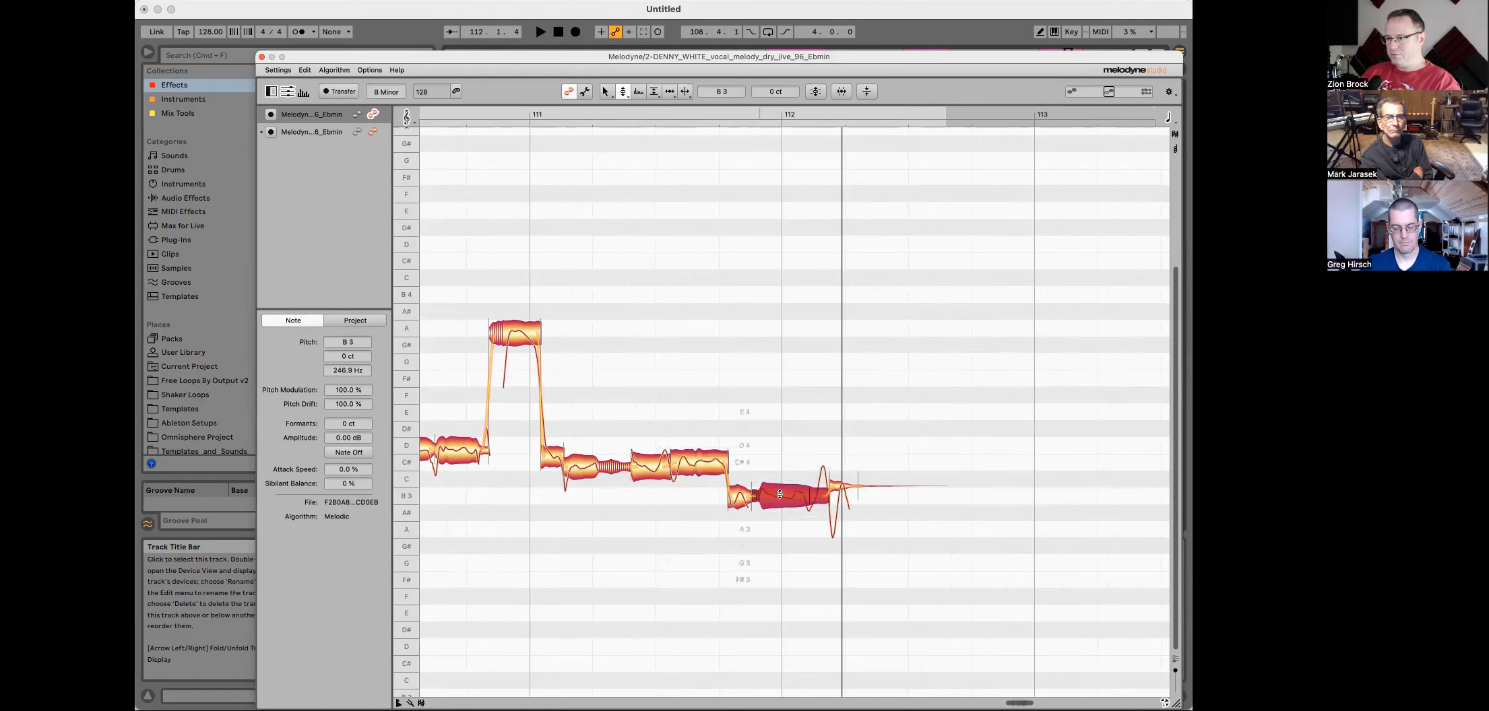
pyautogui.press('space')
pyautogui.doubleClick(739, 498)
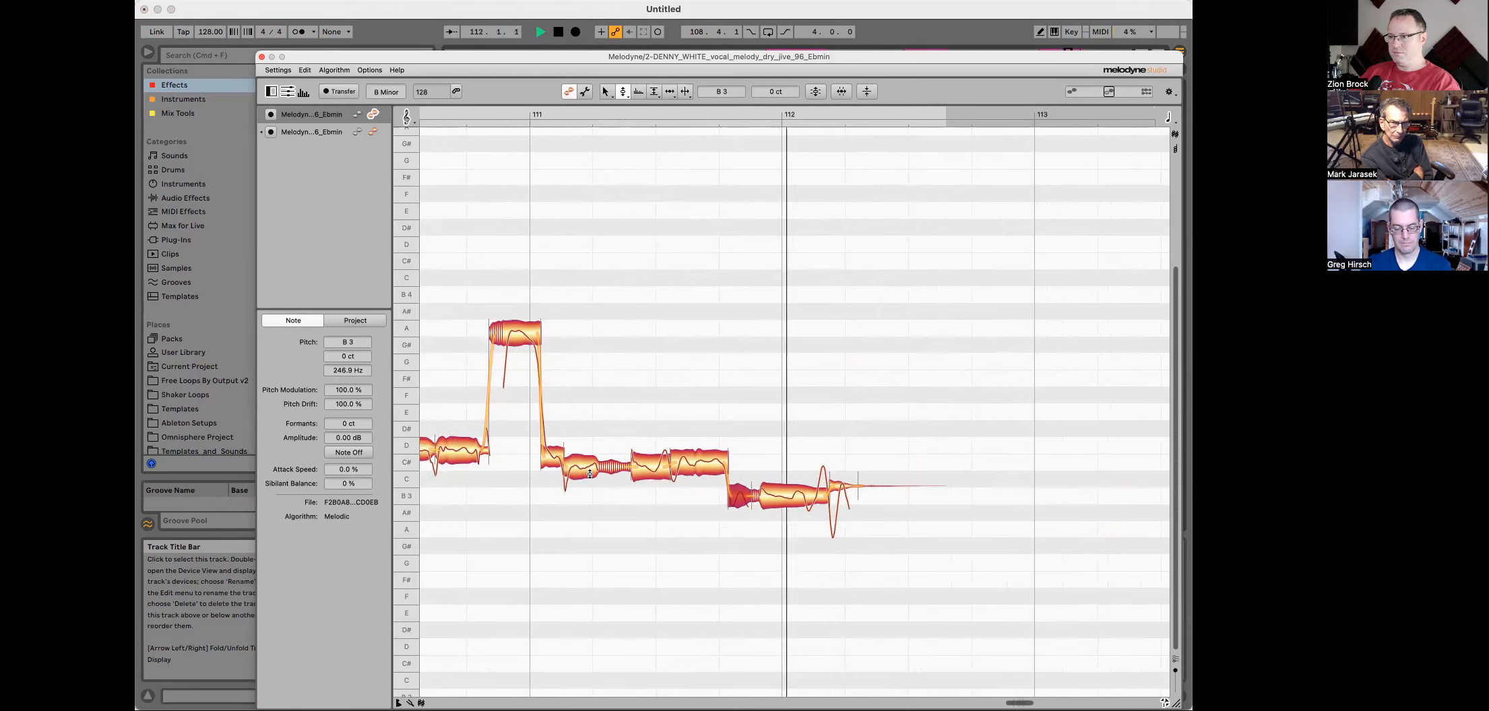
pyautogui.press('space')
pyautogui.moveTo(578, 472); pyautogui.dragTo(578, 466)
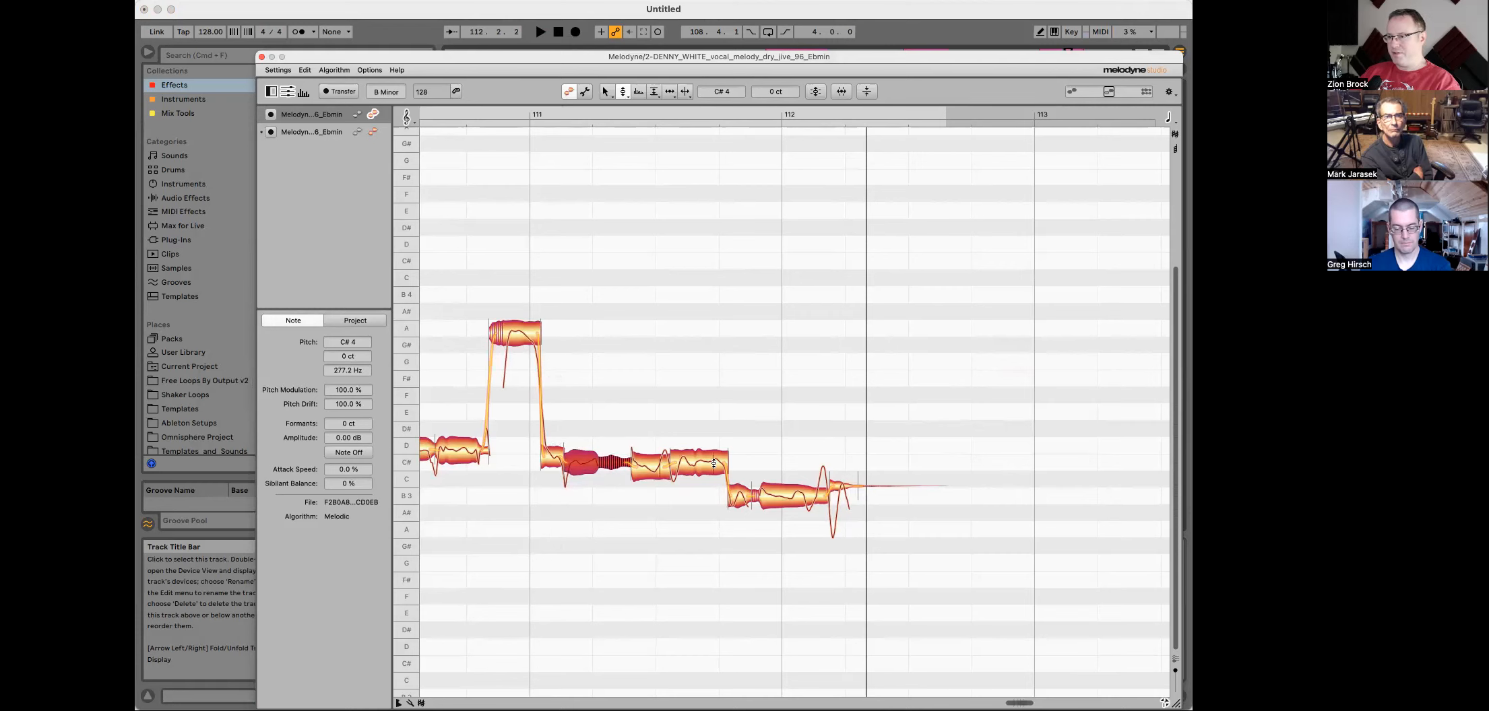
# Step: Scroll through bars 110–112 in the editor and play back the edited melody
pyautogui.hscroll(-5, 612, 349)
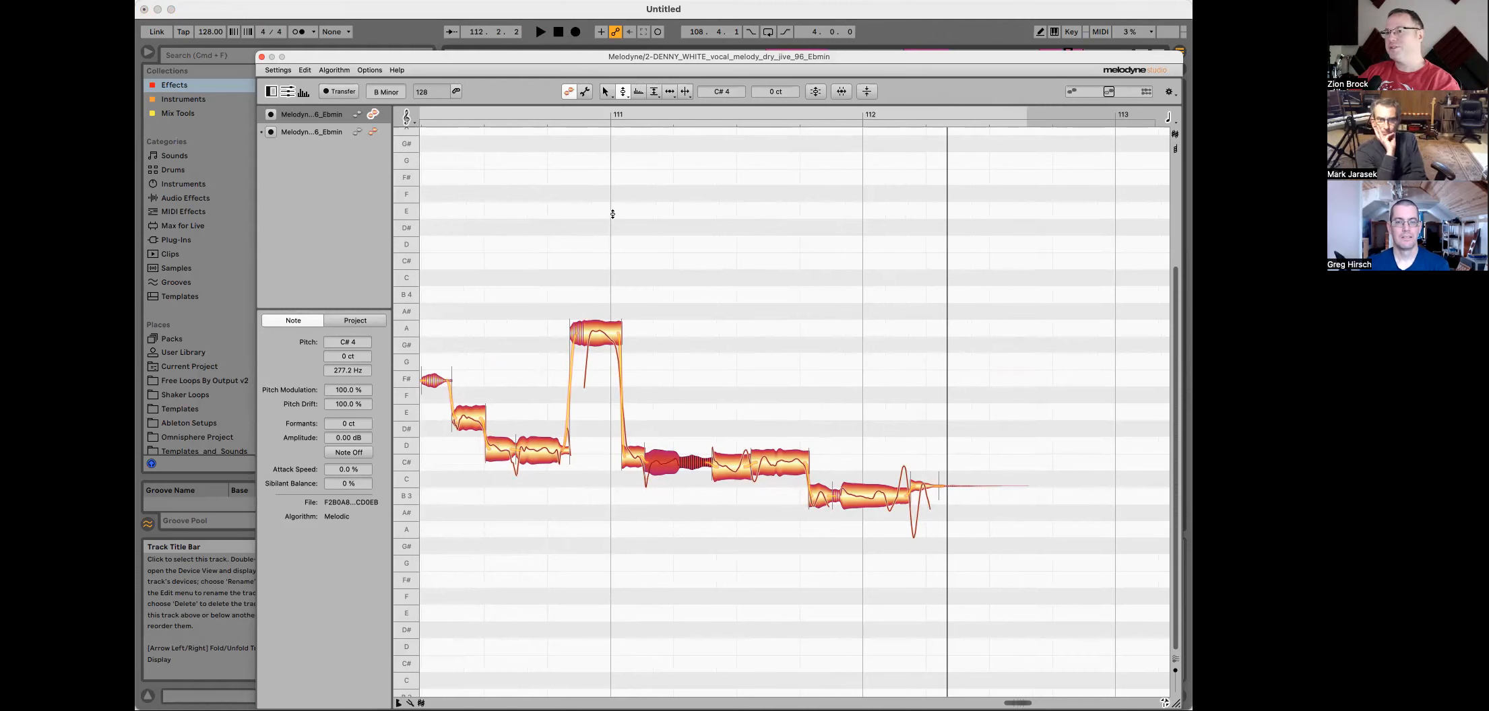
pyautogui.hscroll(-5, 623, 211)
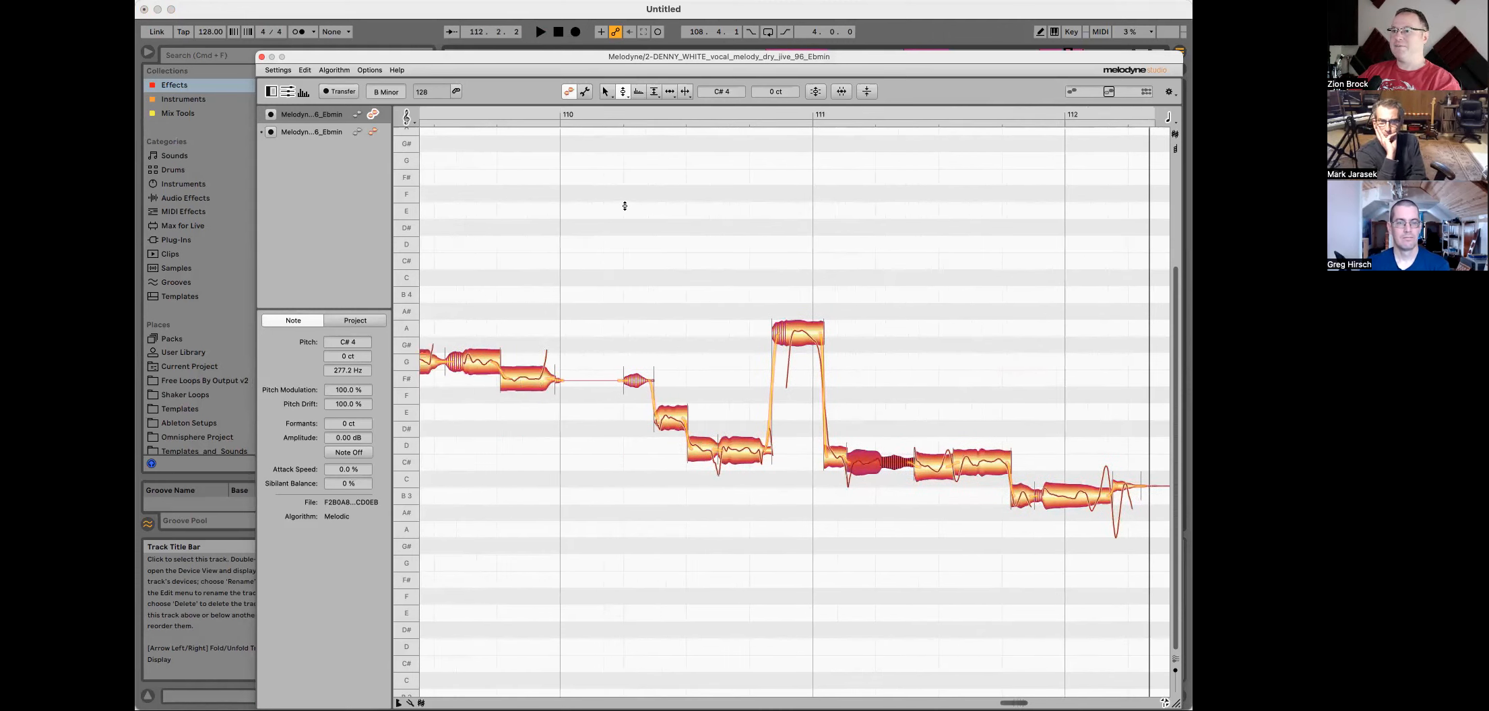
pyautogui.hscroll(-2, 624, 202)
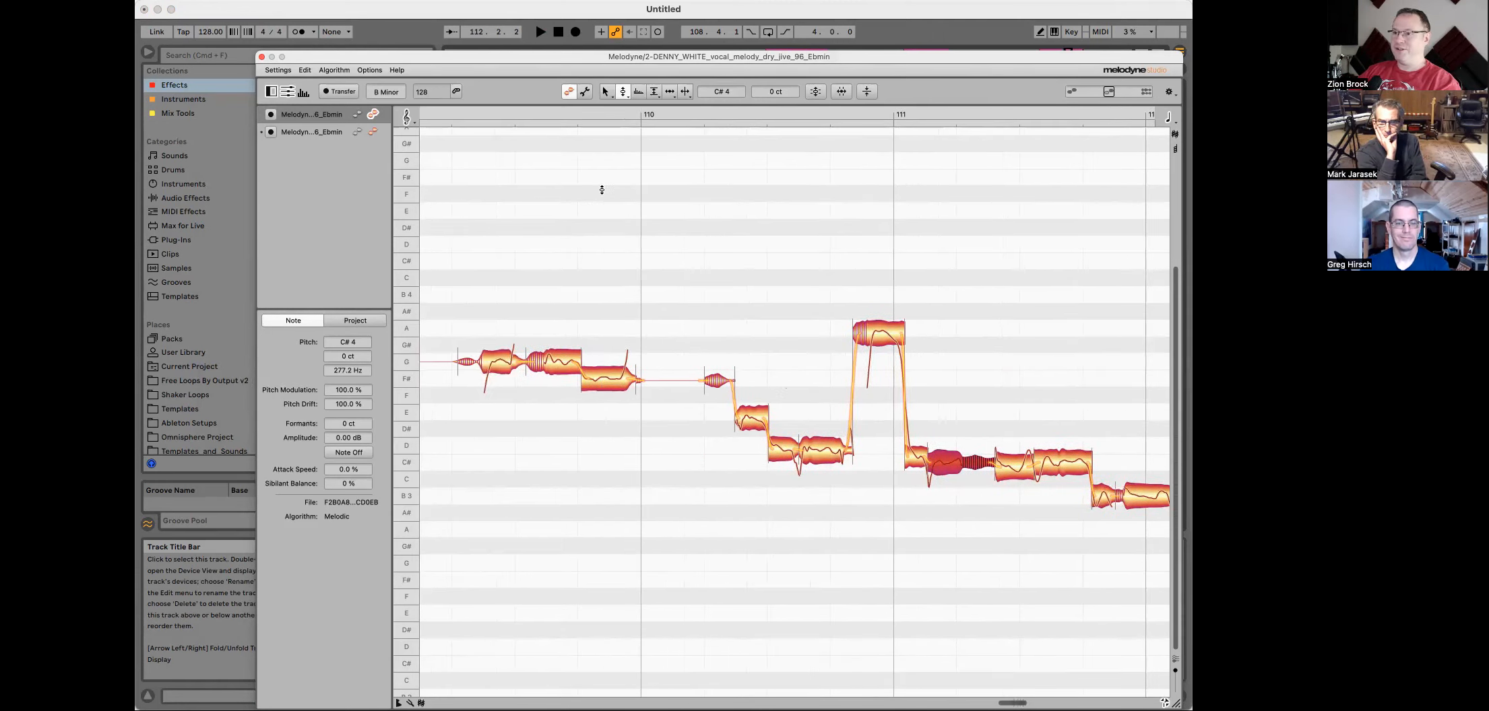
pyautogui.hscroll(5, 608, 184)
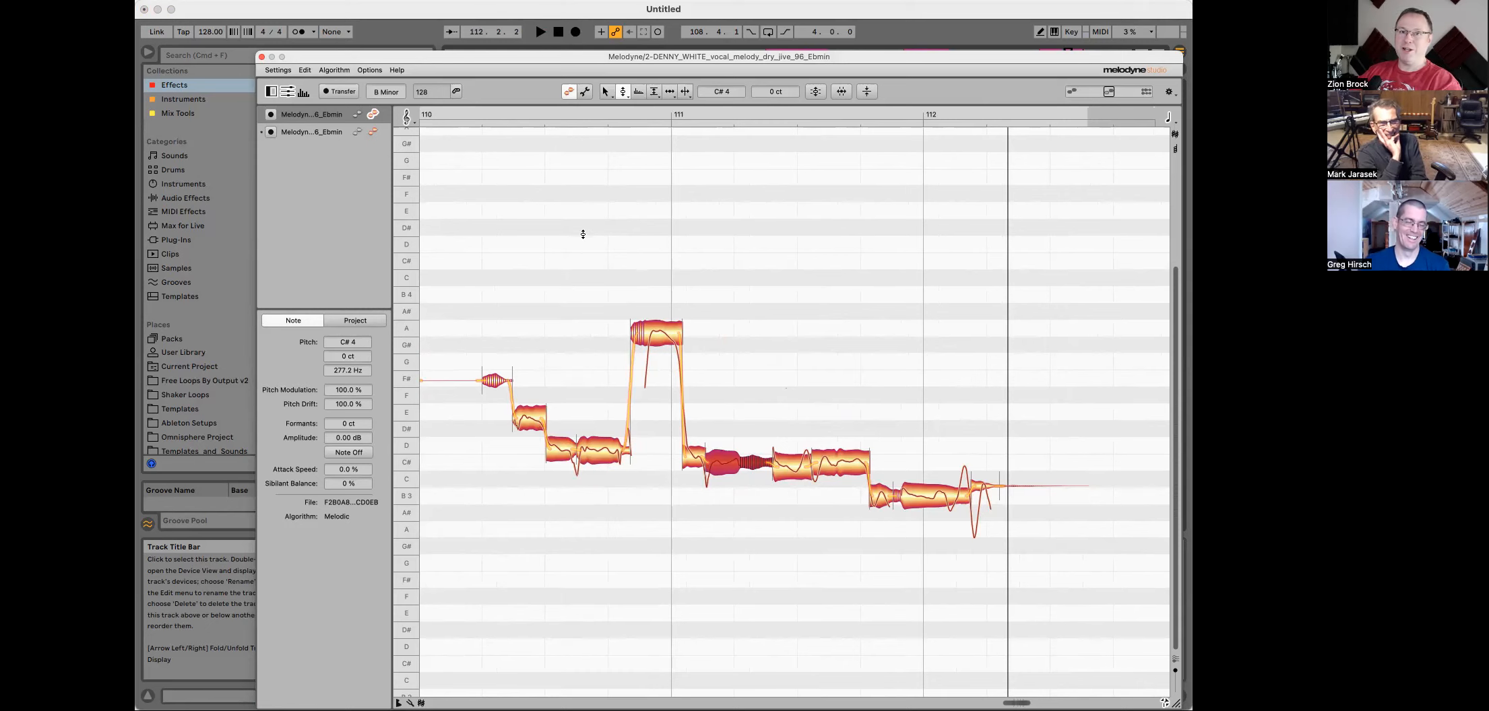
pyautogui.press('space')
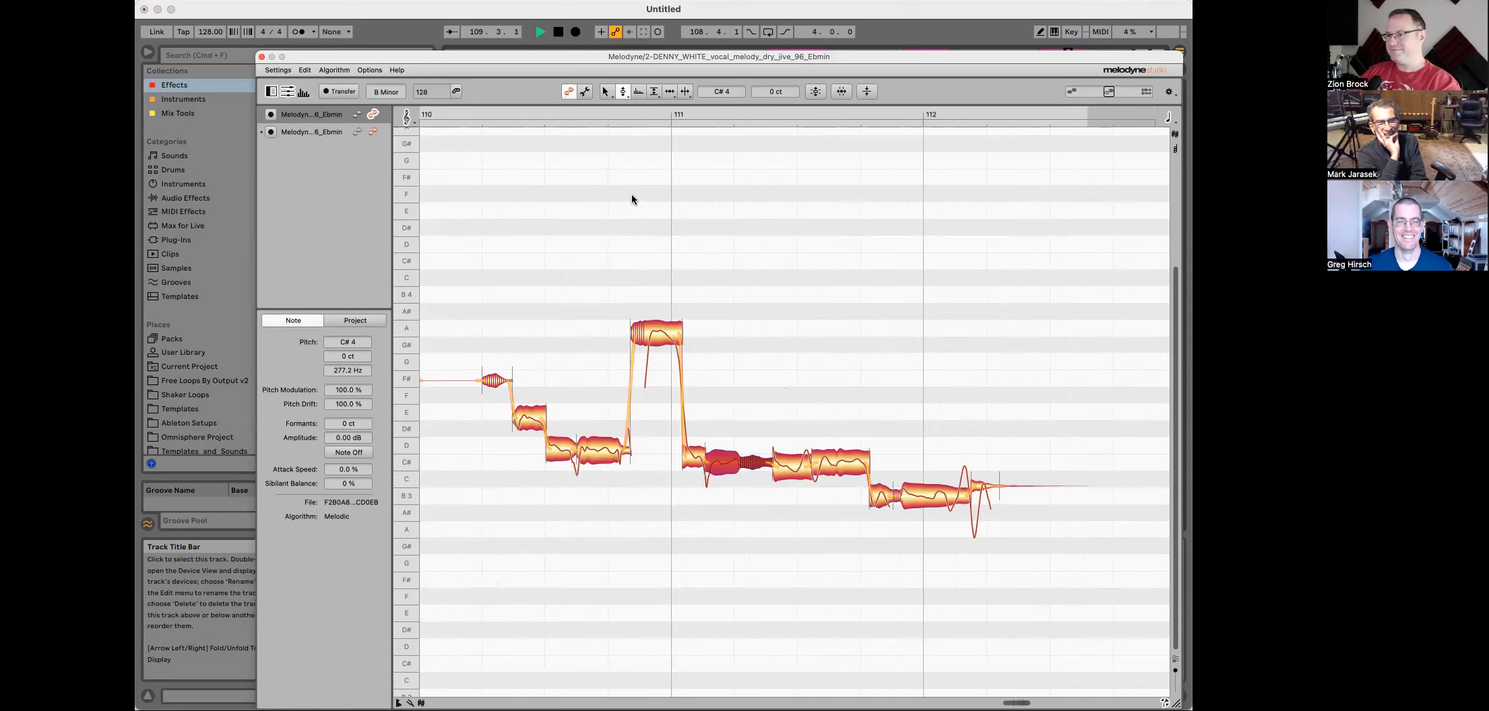
pyautogui.hscroll(-2, 630, 195)
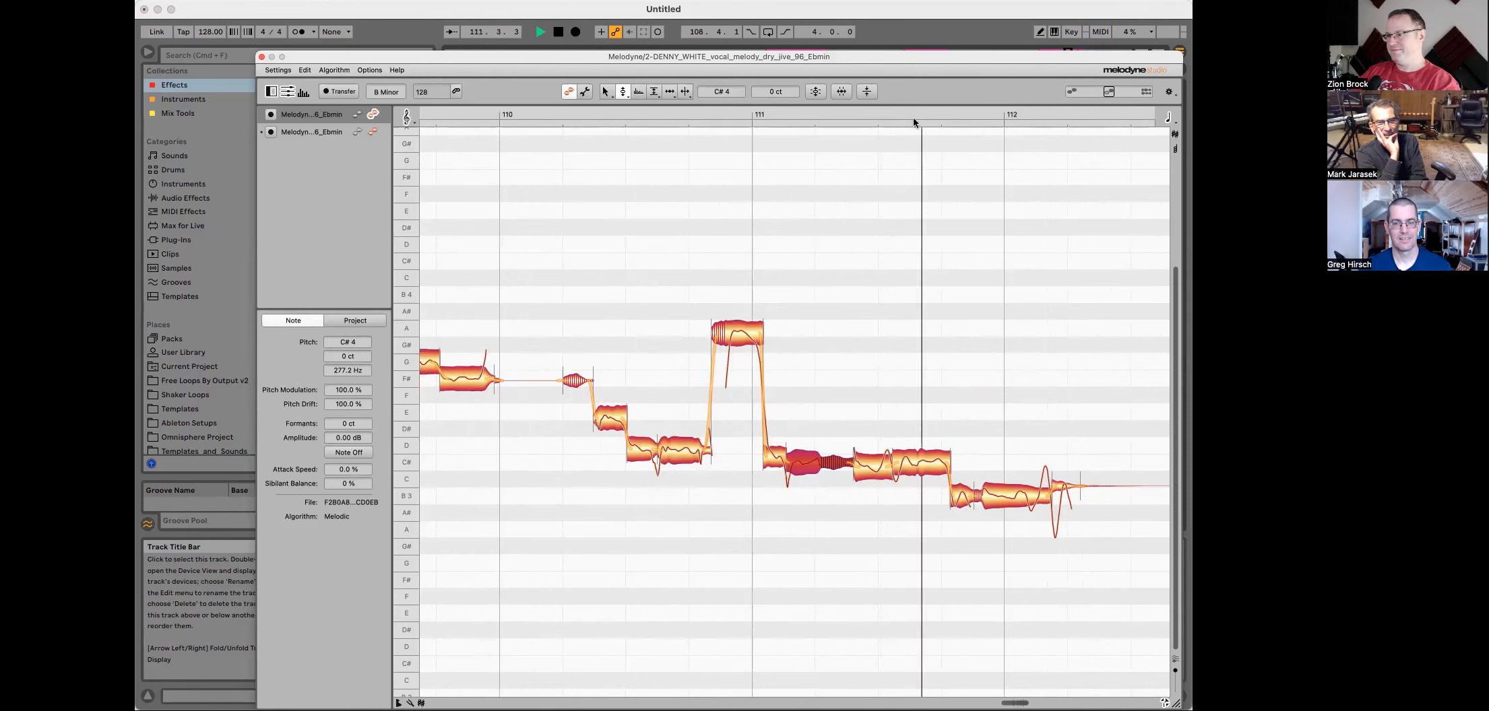
pyautogui.press('space')
# Step: Move the Melodyne window down, zoom the arrangement, solo the first vocal melody track and play it
pyautogui.moveTo(895, 57); pyautogui.dragTo(869, 534)
pyautogui.hscroll(3, 797, 211)
pyautogui.press('space')
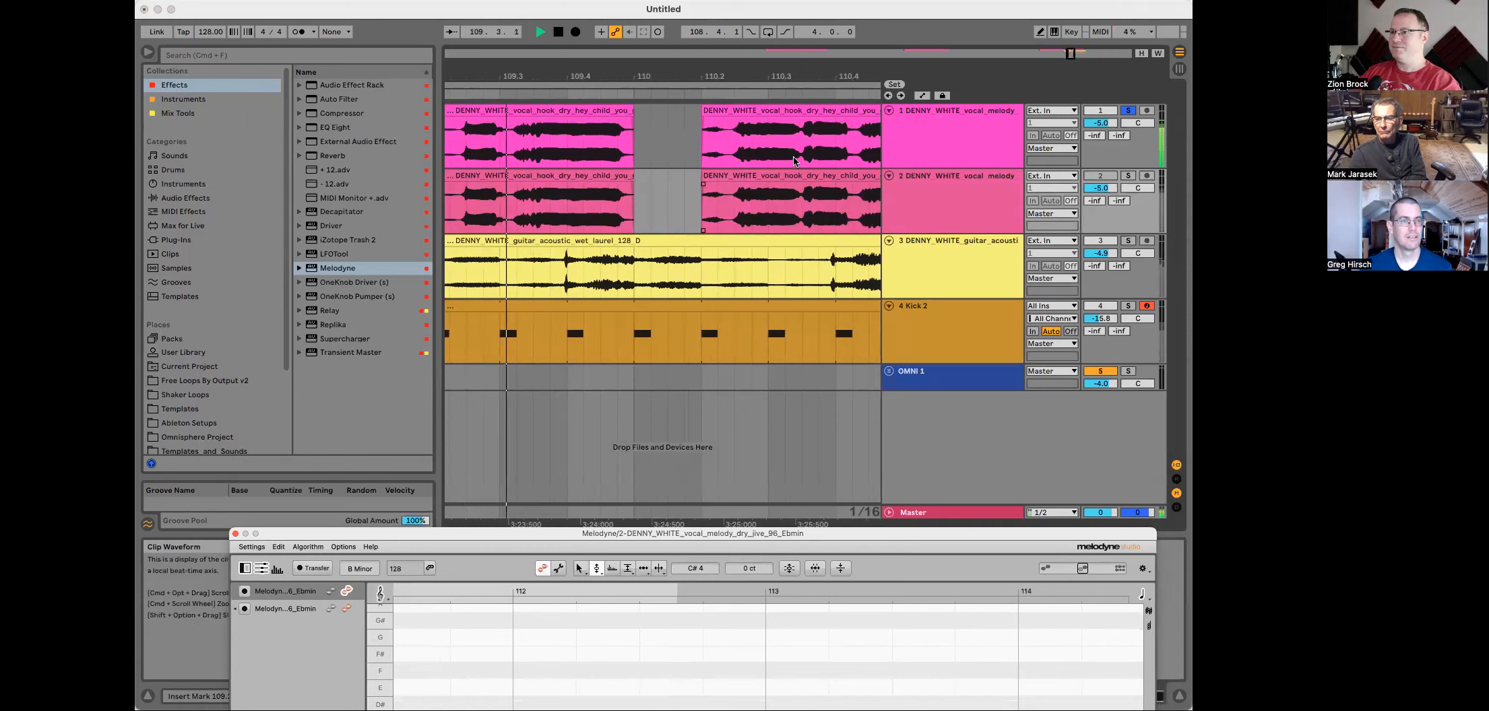
pyautogui.moveTo(791, 76); pyautogui.dragTo(727, 52)
pyautogui.press('space')
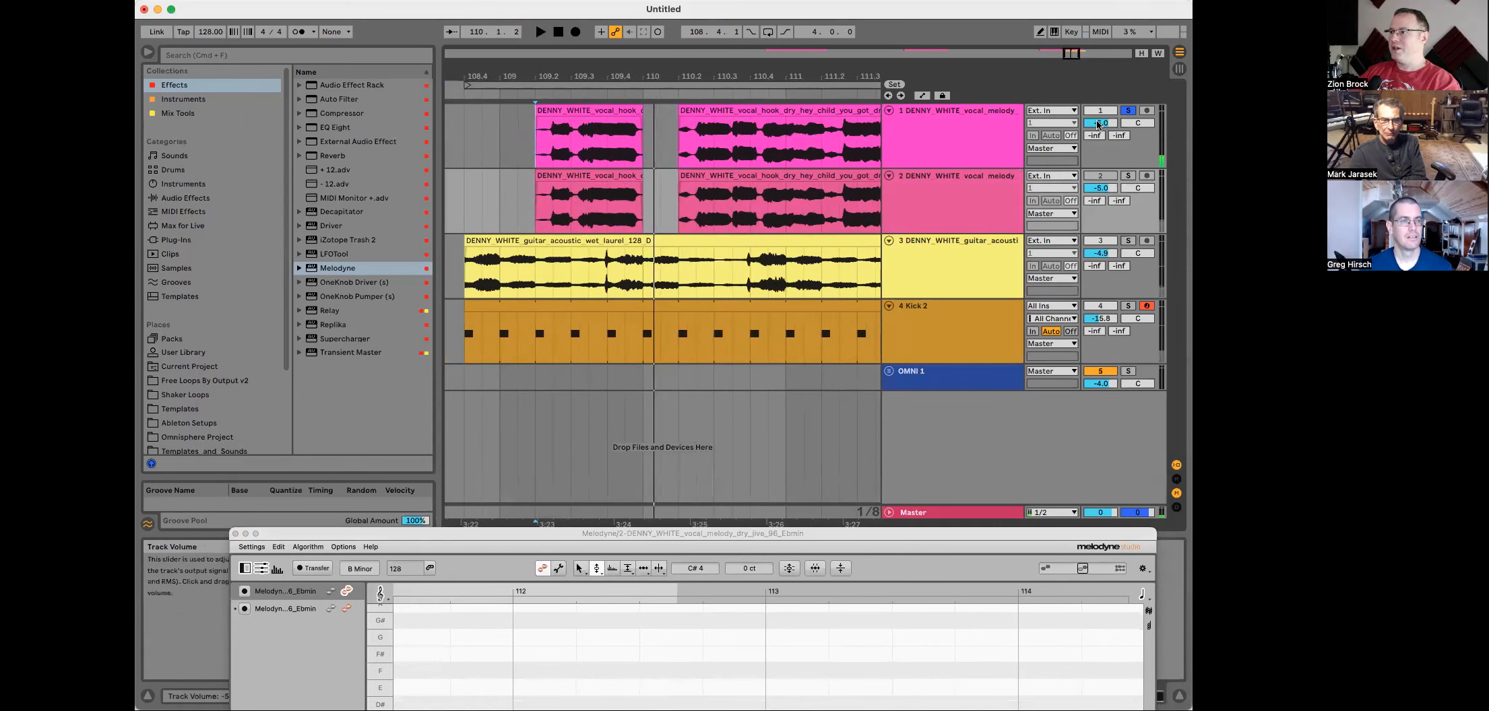
pyautogui.click(1128, 110)
pyautogui.press('space')
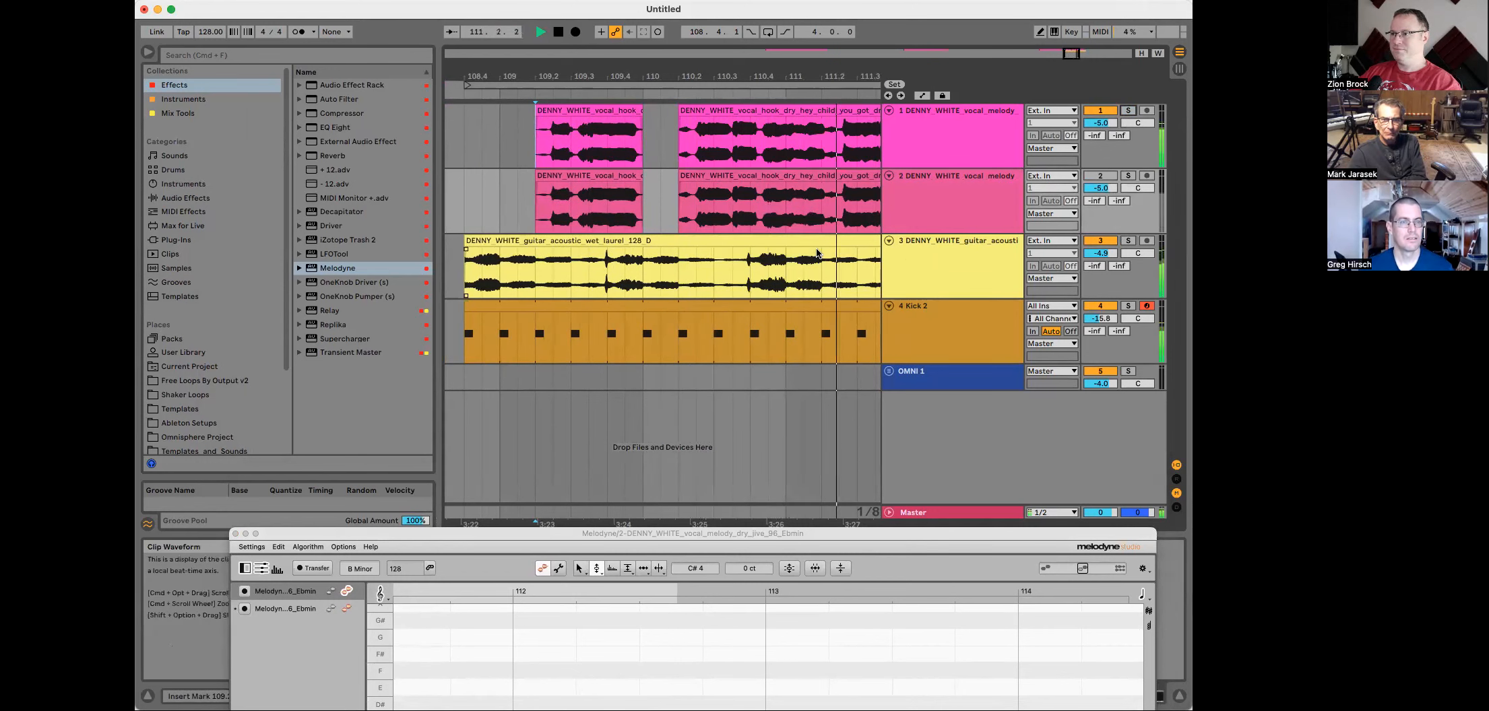
# Step: Zoom the arrangement out, select the first vocal melody track and open its Melodyne editor
pyautogui.hscroll(3, 837, 240)
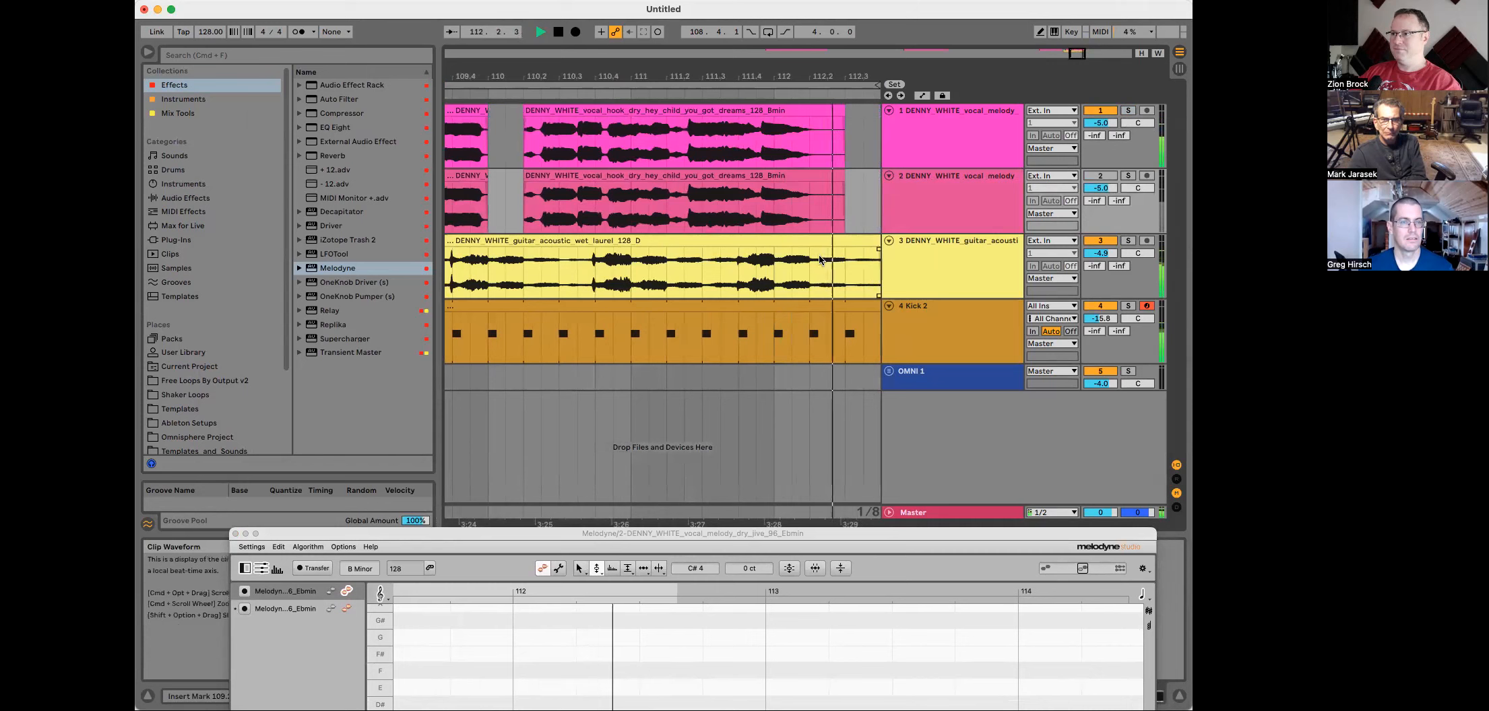
pyautogui.moveTo(838, 75); pyautogui.dragTo(838, 58)
pyautogui.press('space')
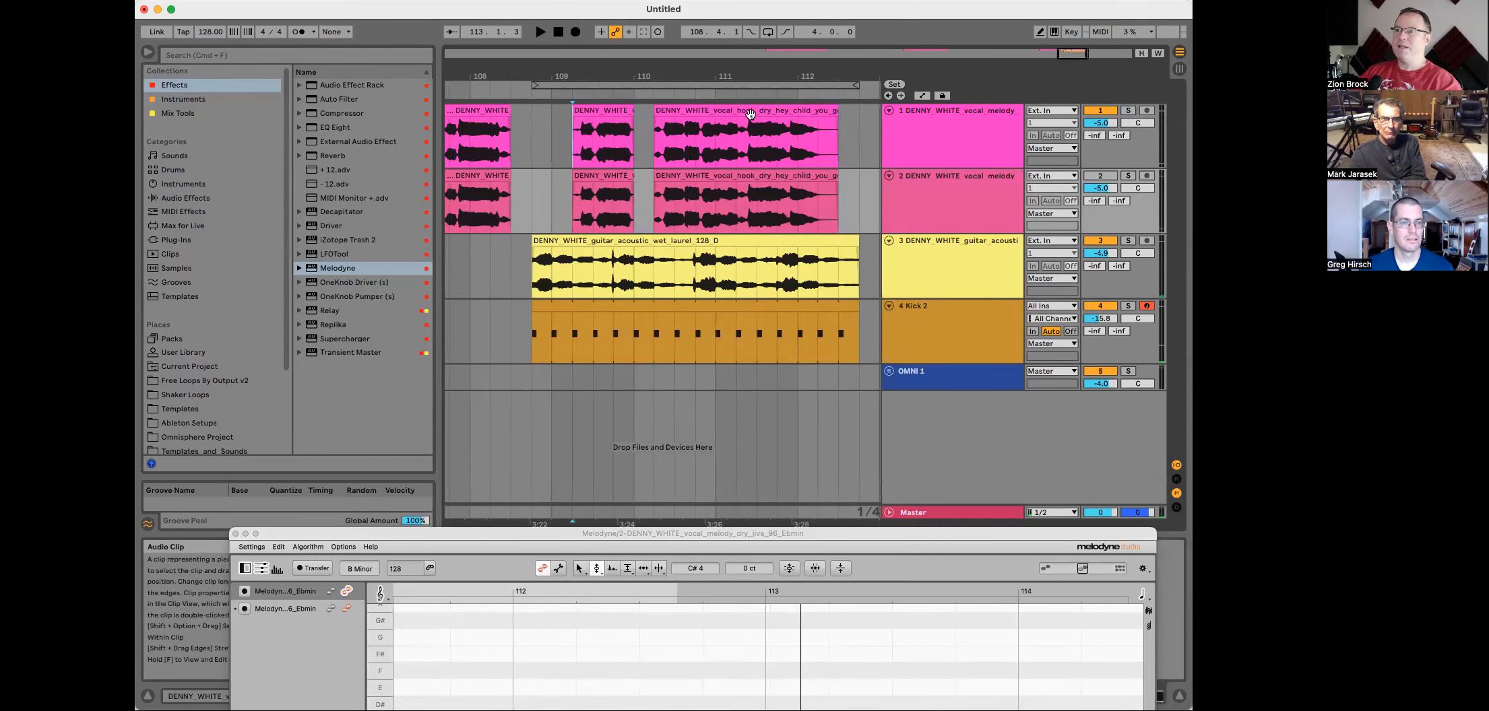
pyautogui.click(967, 138)
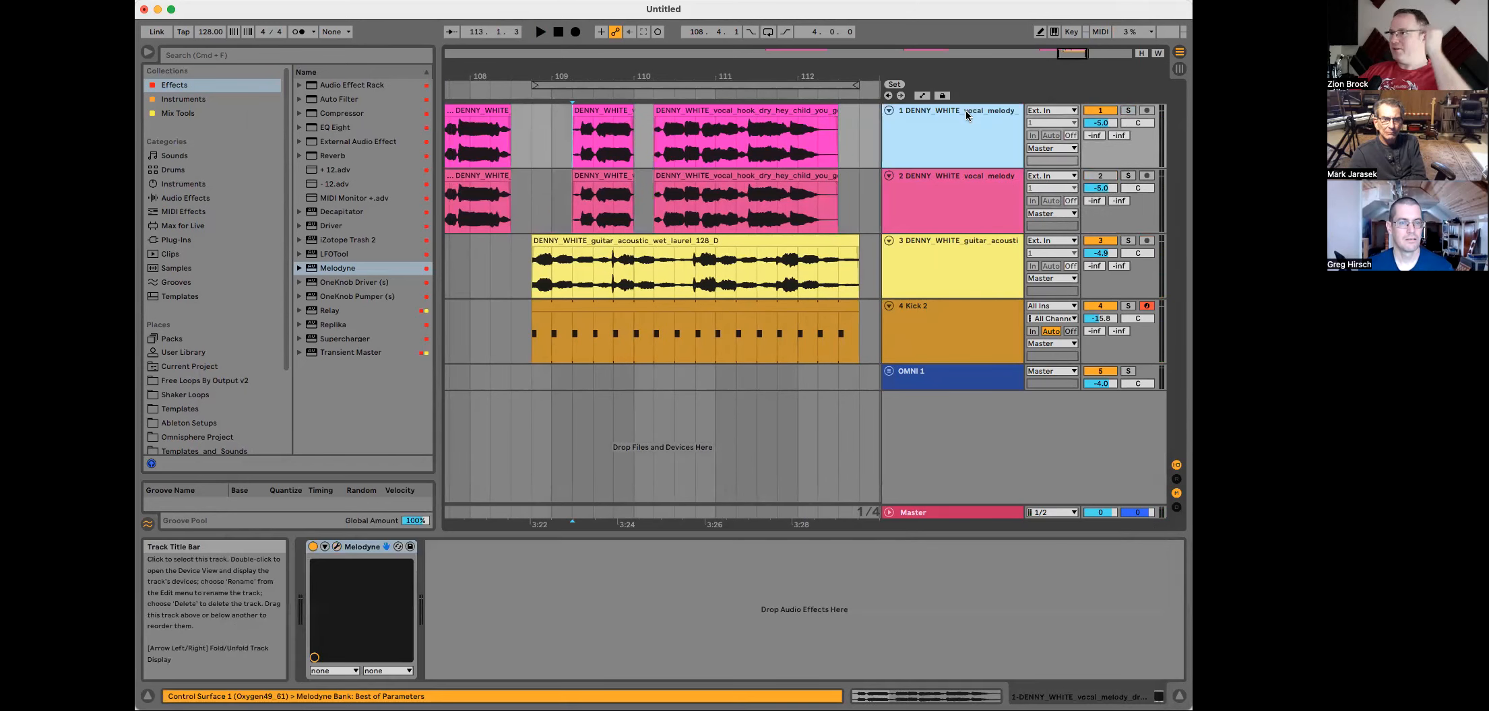
pyautogui.click(956, 201)
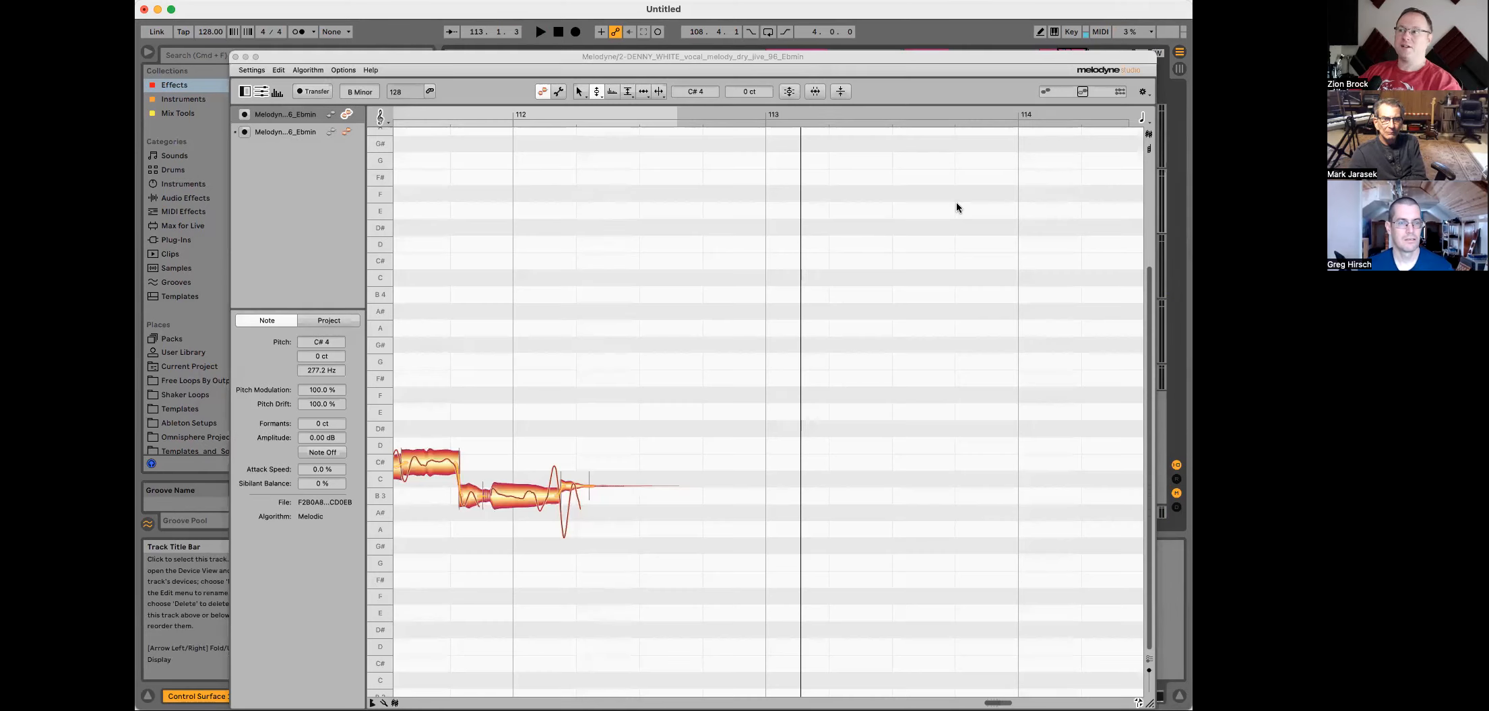
# Step: Select the second Melodyne track and marquee-select its vocal notes across bars 110 to 112
pyautogui.moveTo(820, 62); pyautogui.dragTo(805, 211)
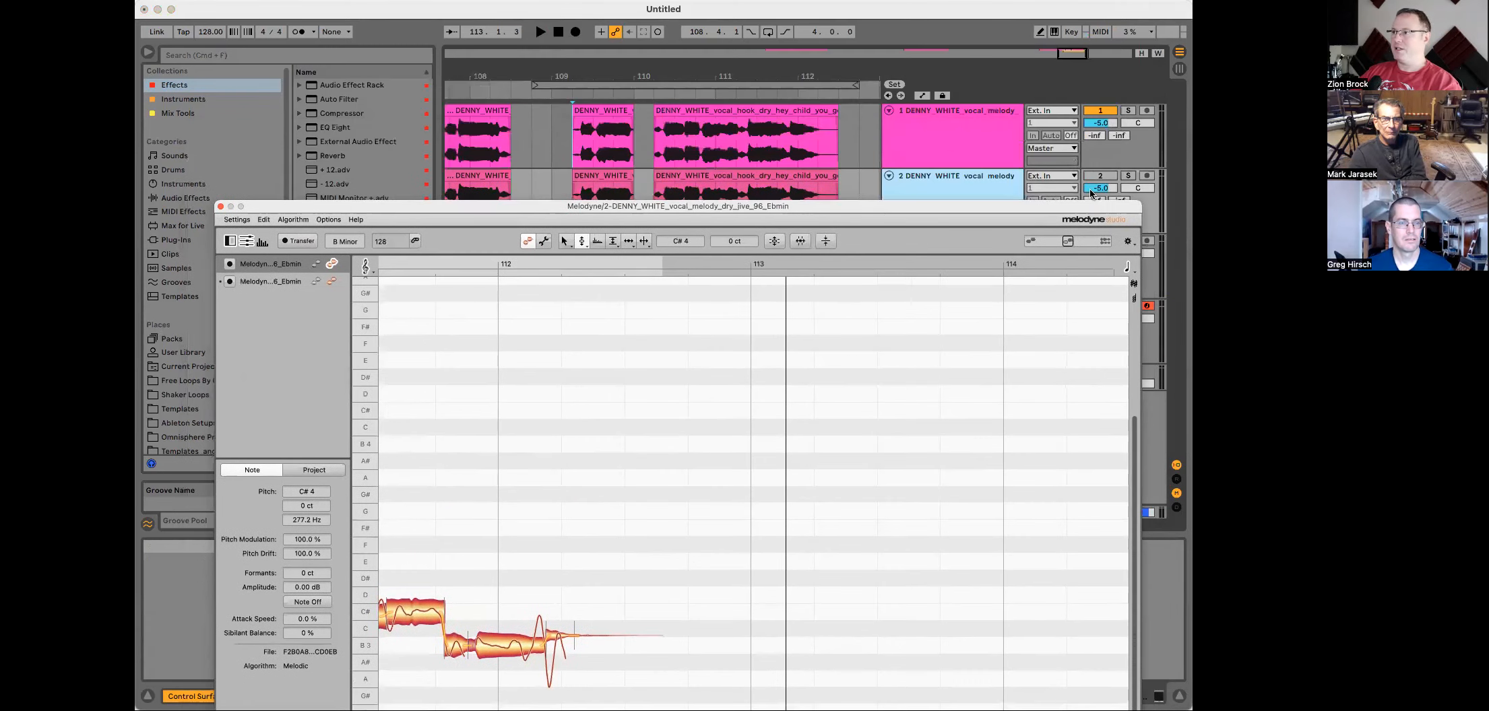
pyautogui.moveTo(948, 218); pyautogui.dragTo(957, 91)
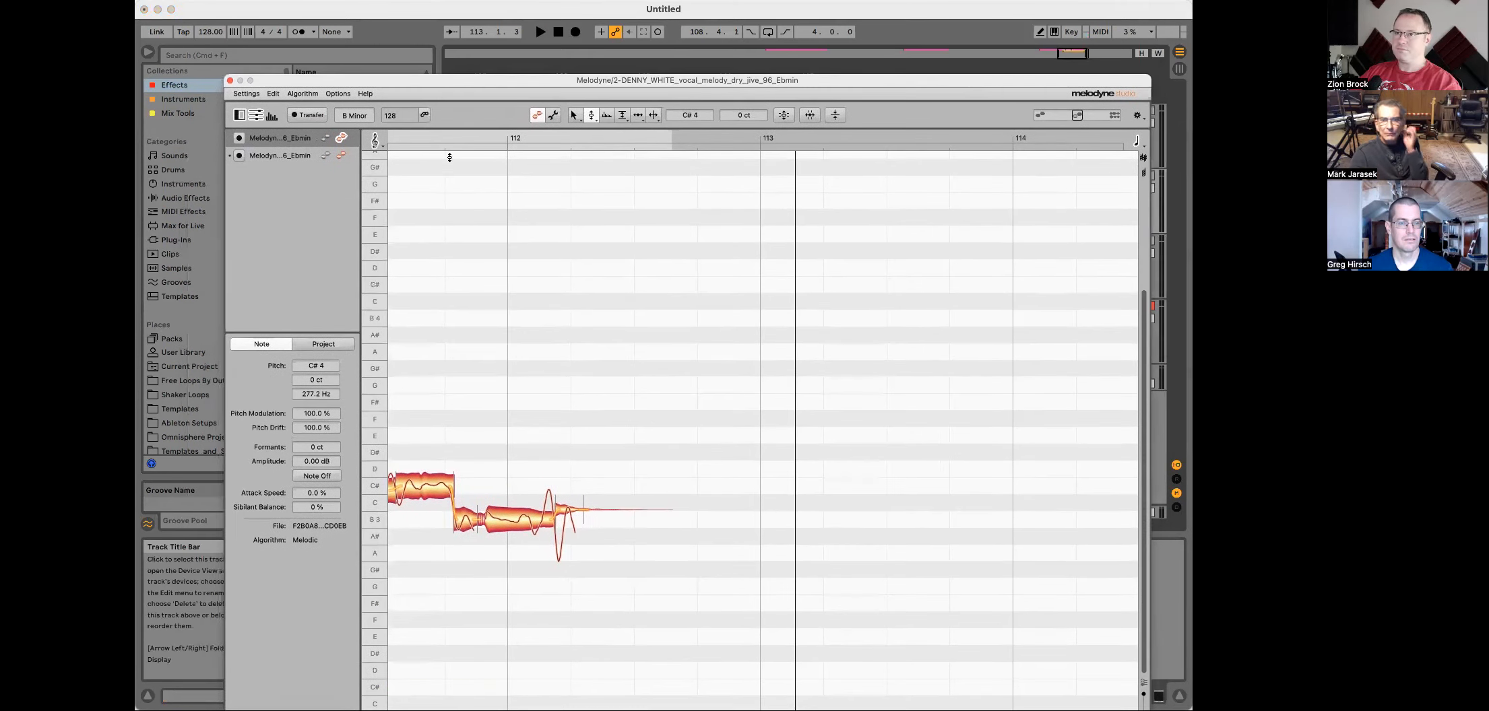
pyautogui.click(342, 155)
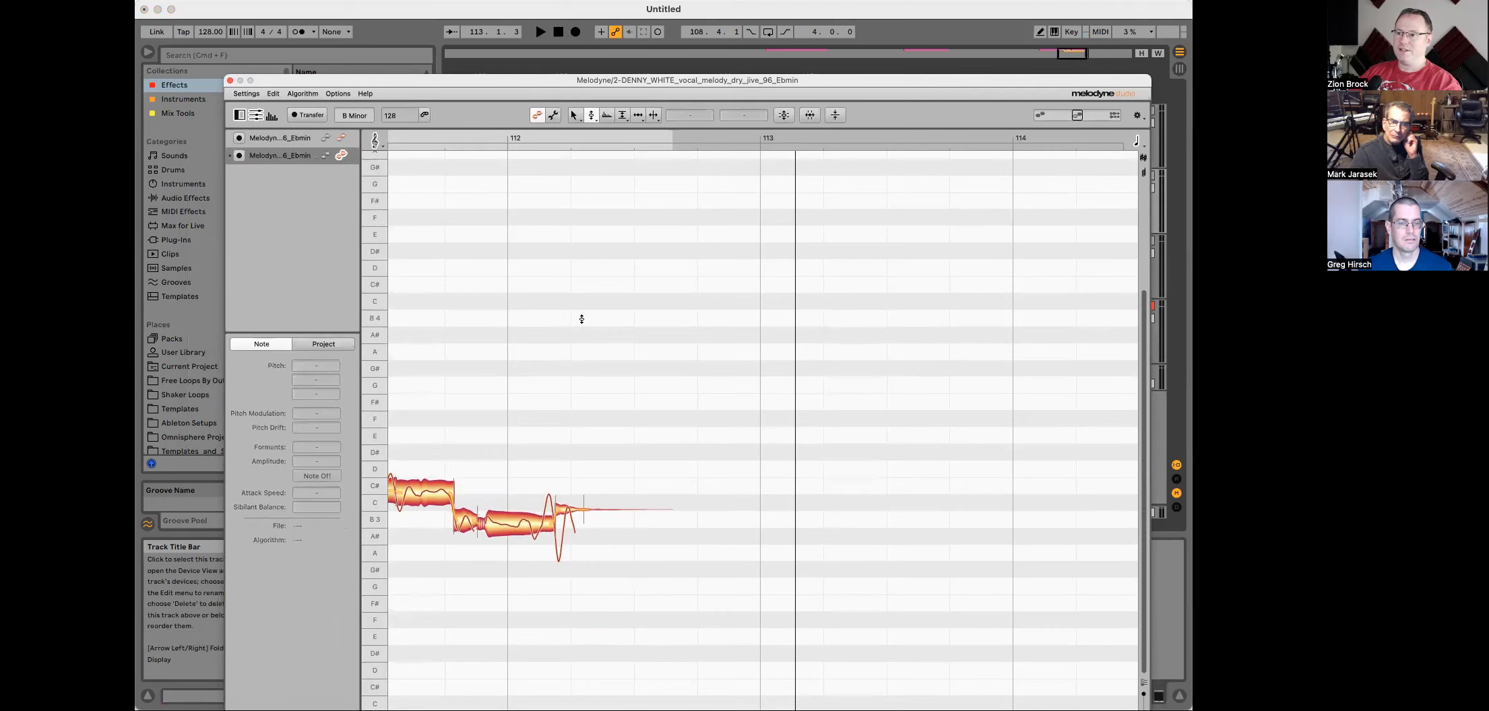
pyautogui.hscroll(-3, 584, 318)
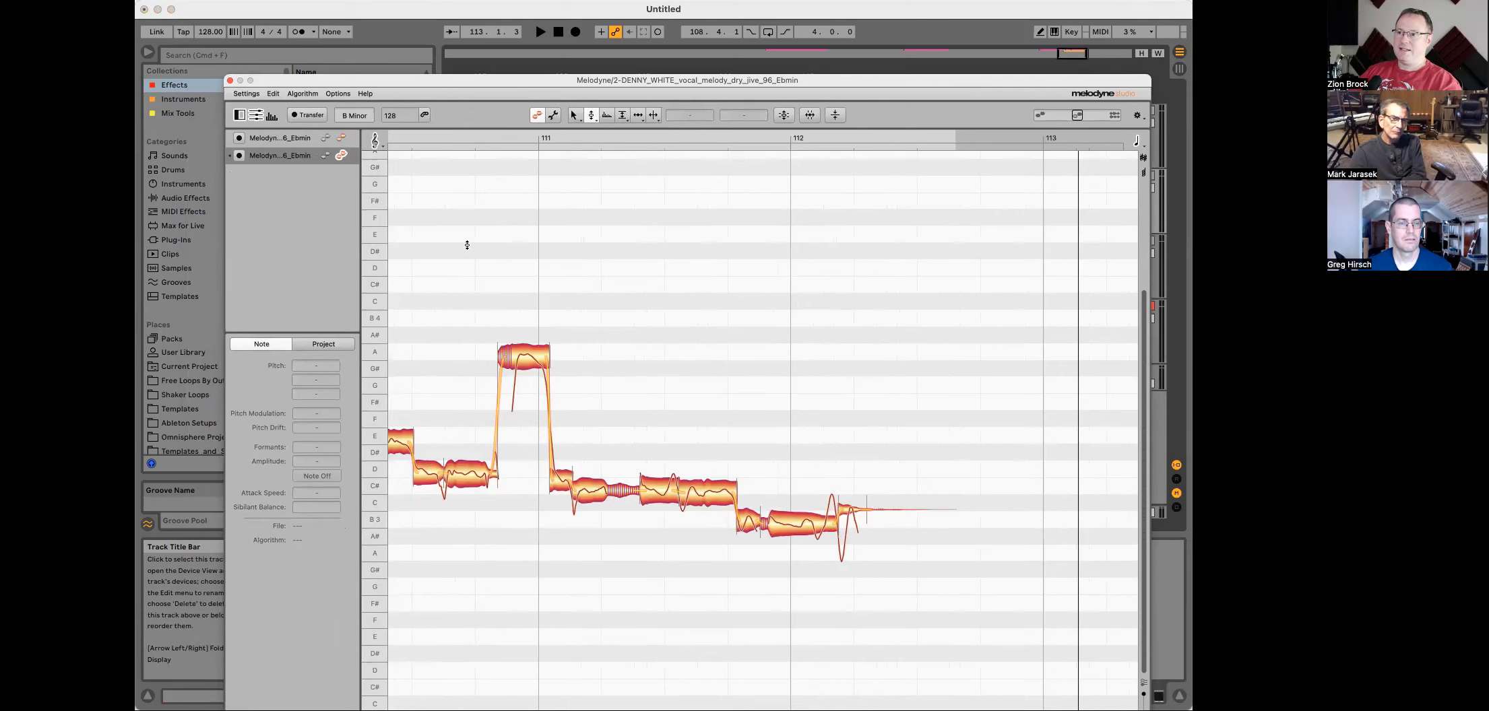
pyautogui.hscroll(-2, 472, 270)
pyautogui.moveTo(441, 267); pyautogui.dragTo(873, 607)
pyautogui.hscroll(-5, 657, 347)
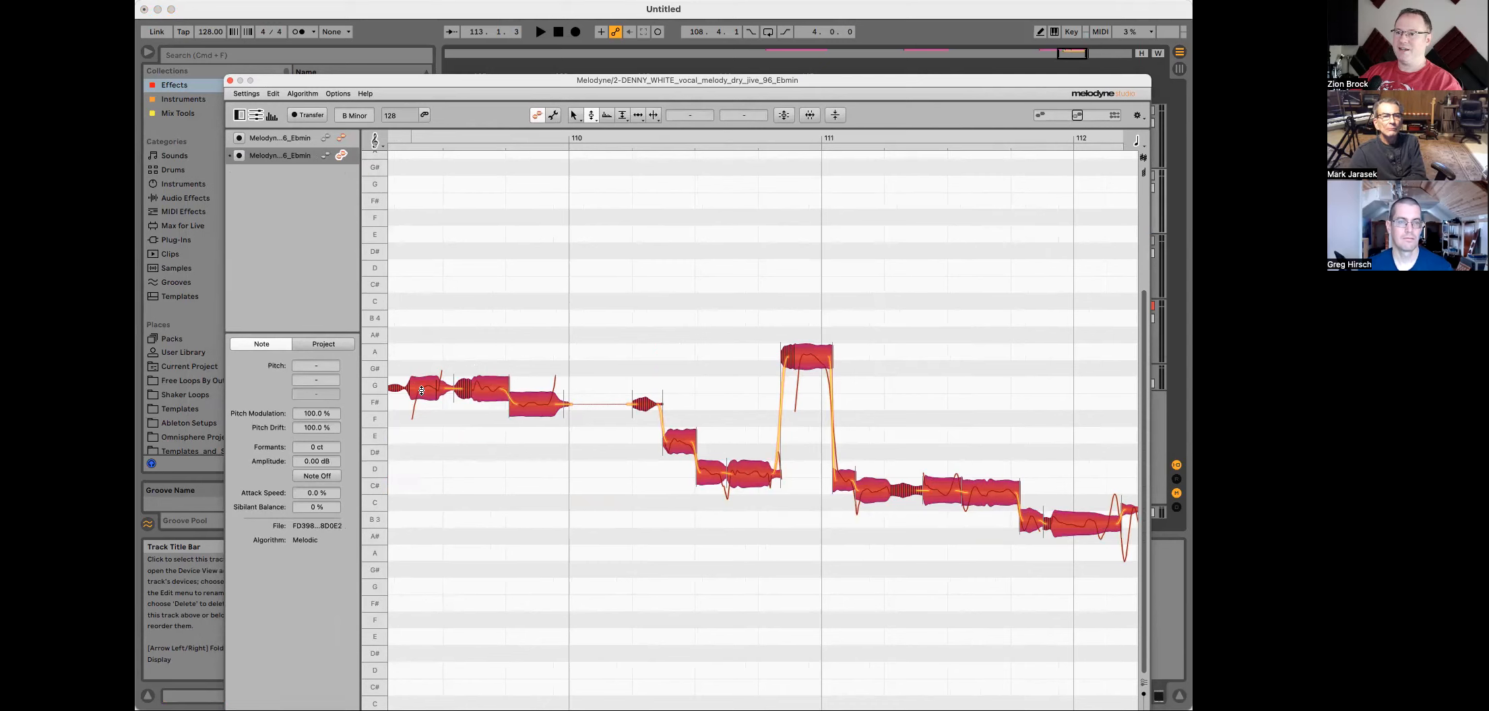
# Step: Transpose the selected notes up so the phrase starts on B4, and play it back
pyautogui.moveTo(421, 390); pyautogui.dragTo(424, 331)
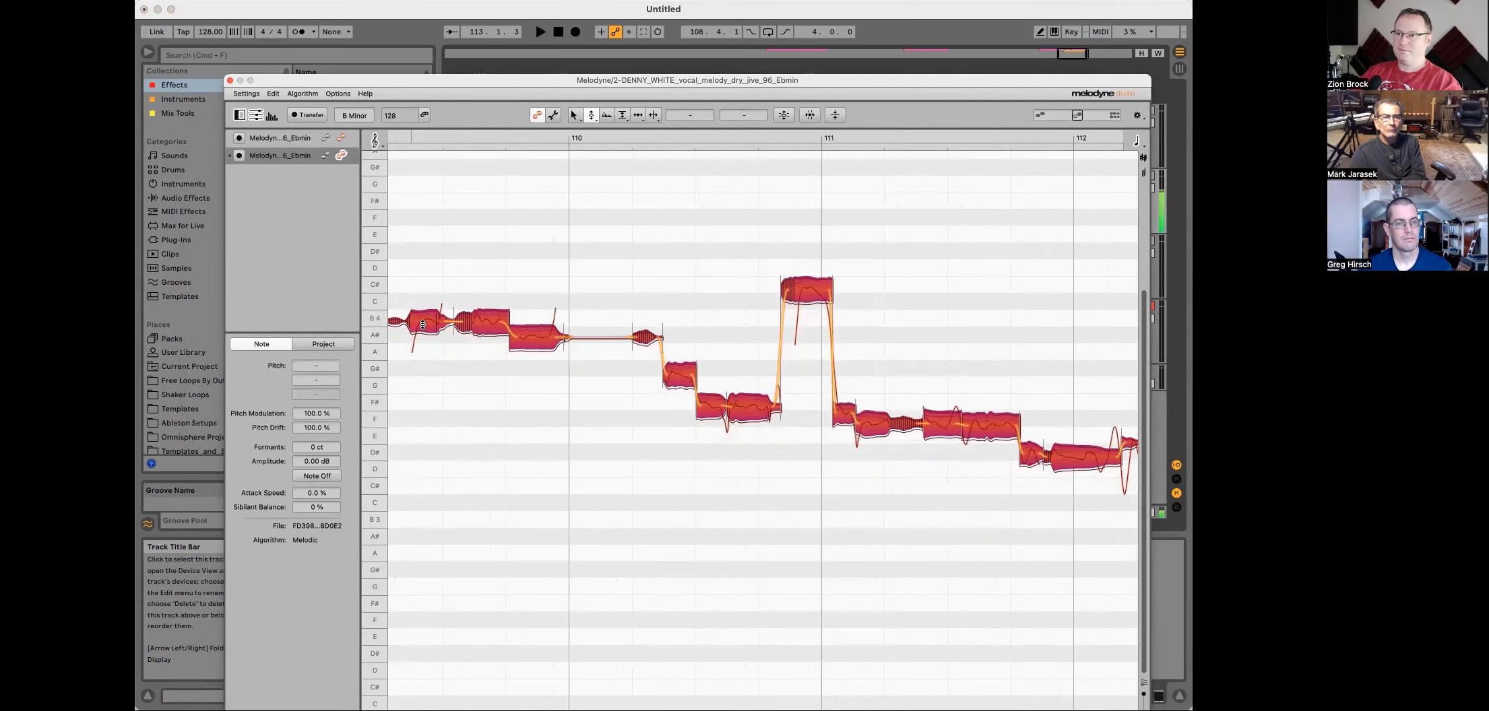
pyautogui.press('space')
pyautogui.press('space')
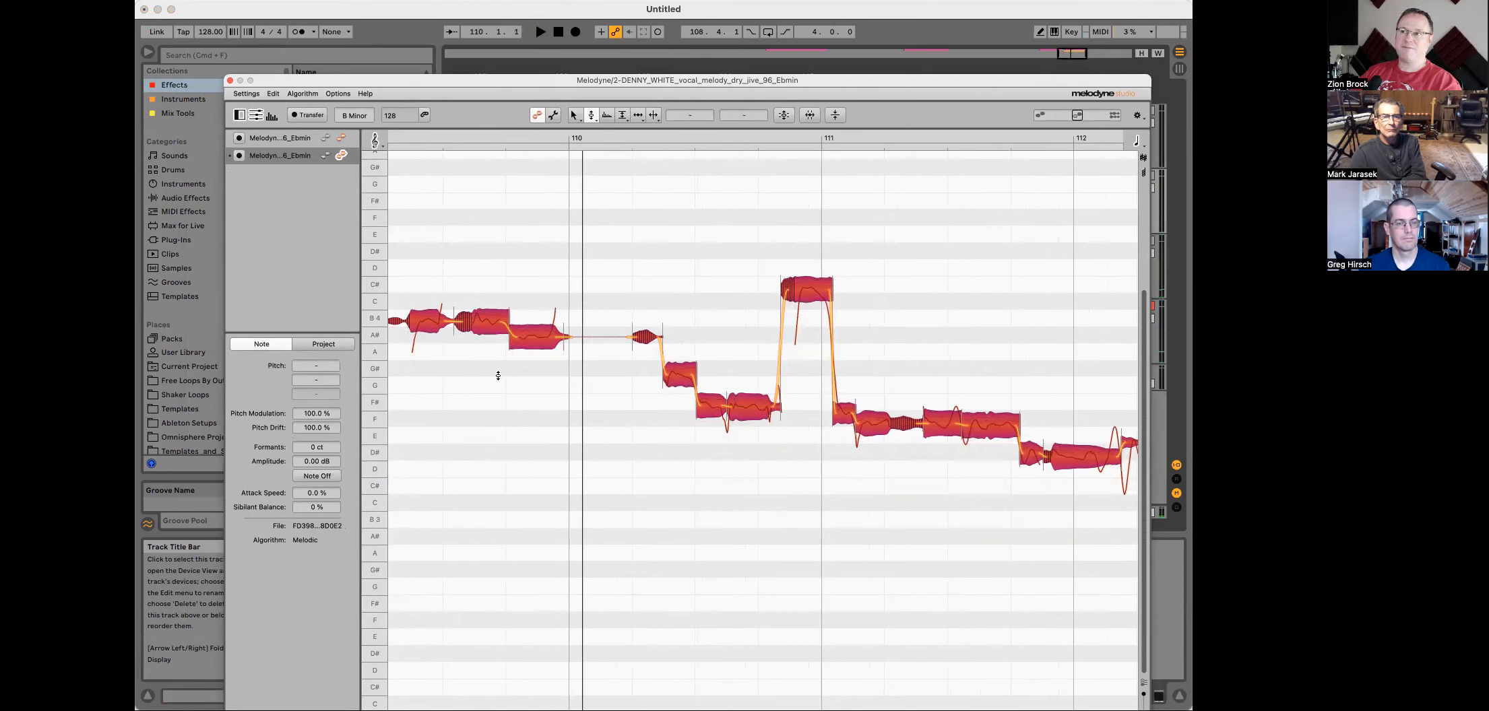
# Step: Show the first Melodyne track's notes as a reference behind the edited part and play both
pyautogui.click(325, 139)
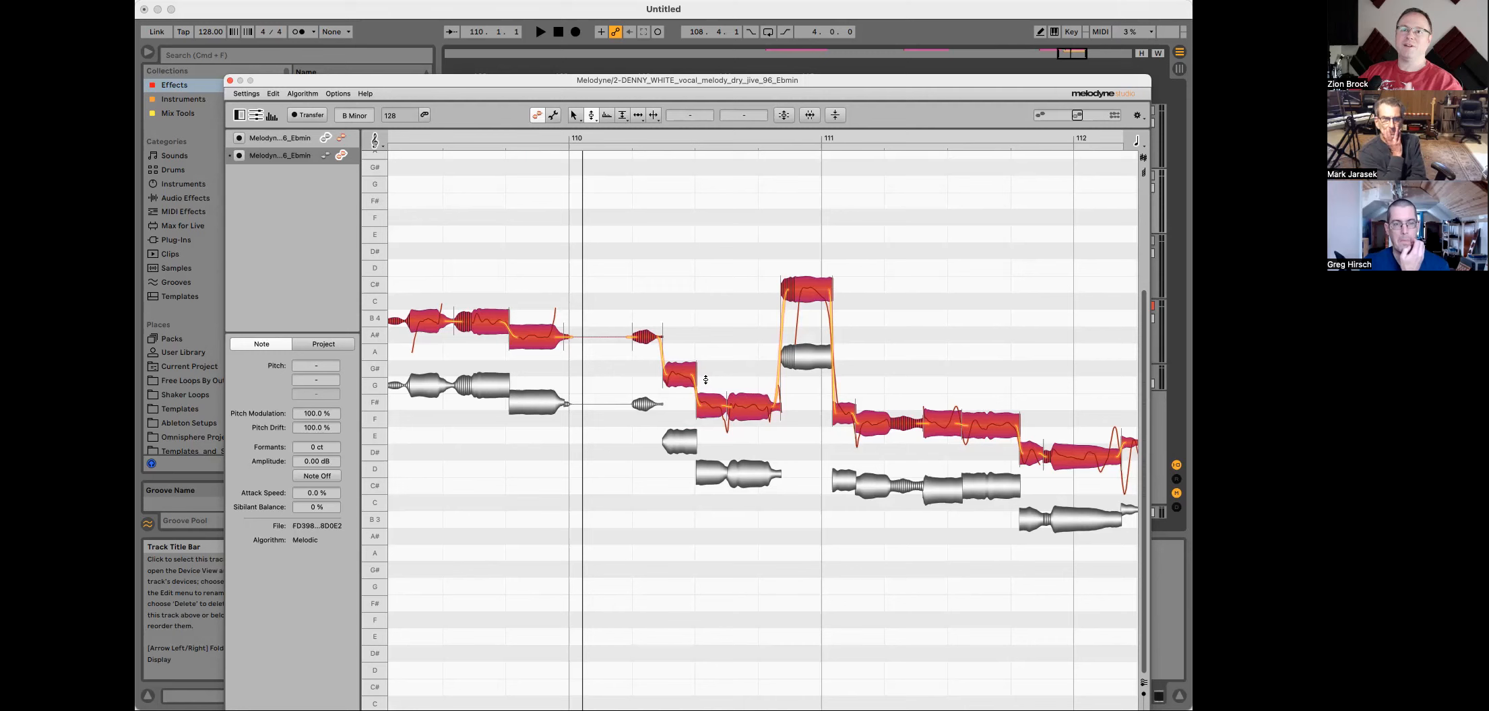
pyautogui.press('space')
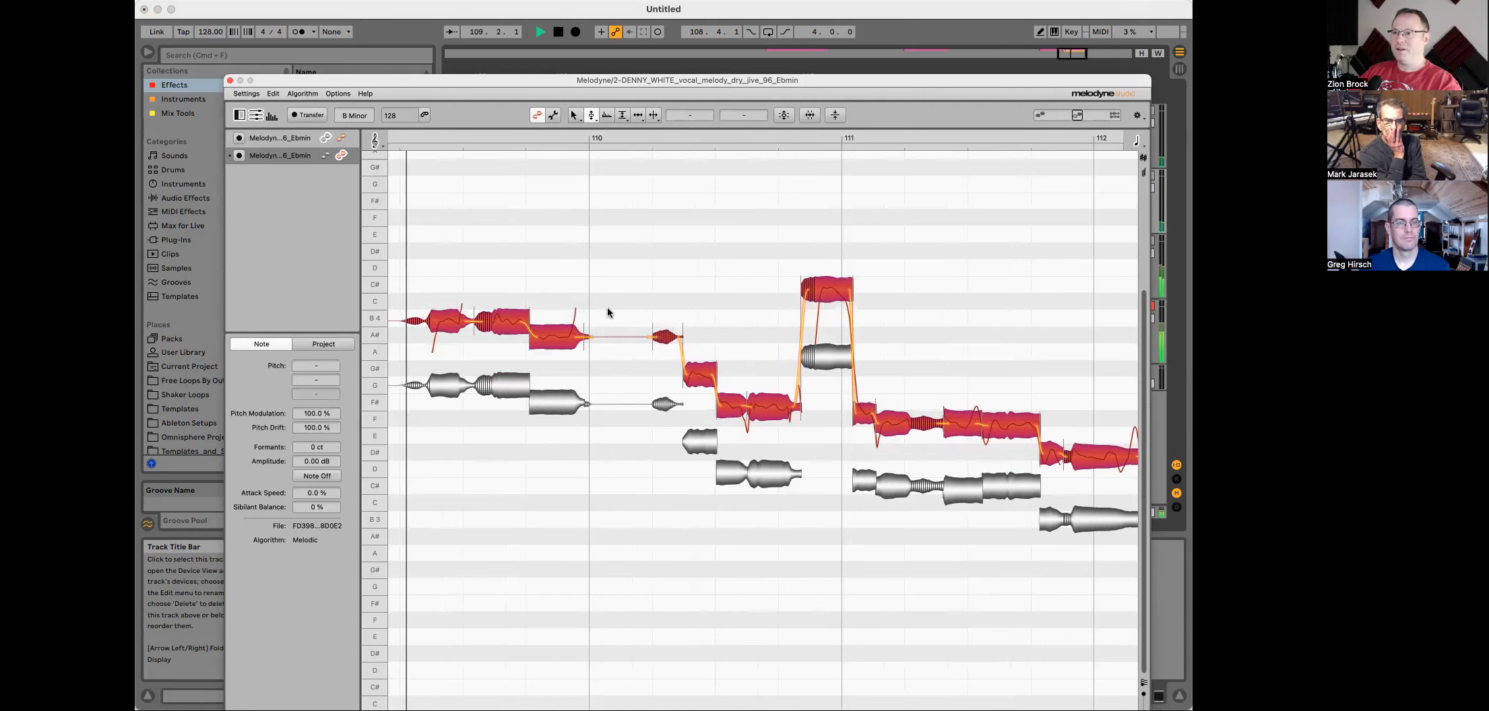
pyautogui.press('space')
# Step: Switch to the Pitch Tool and lower the note ending just before bar 110 to A4, then play back
pyautogui.rightClick(564, 262)
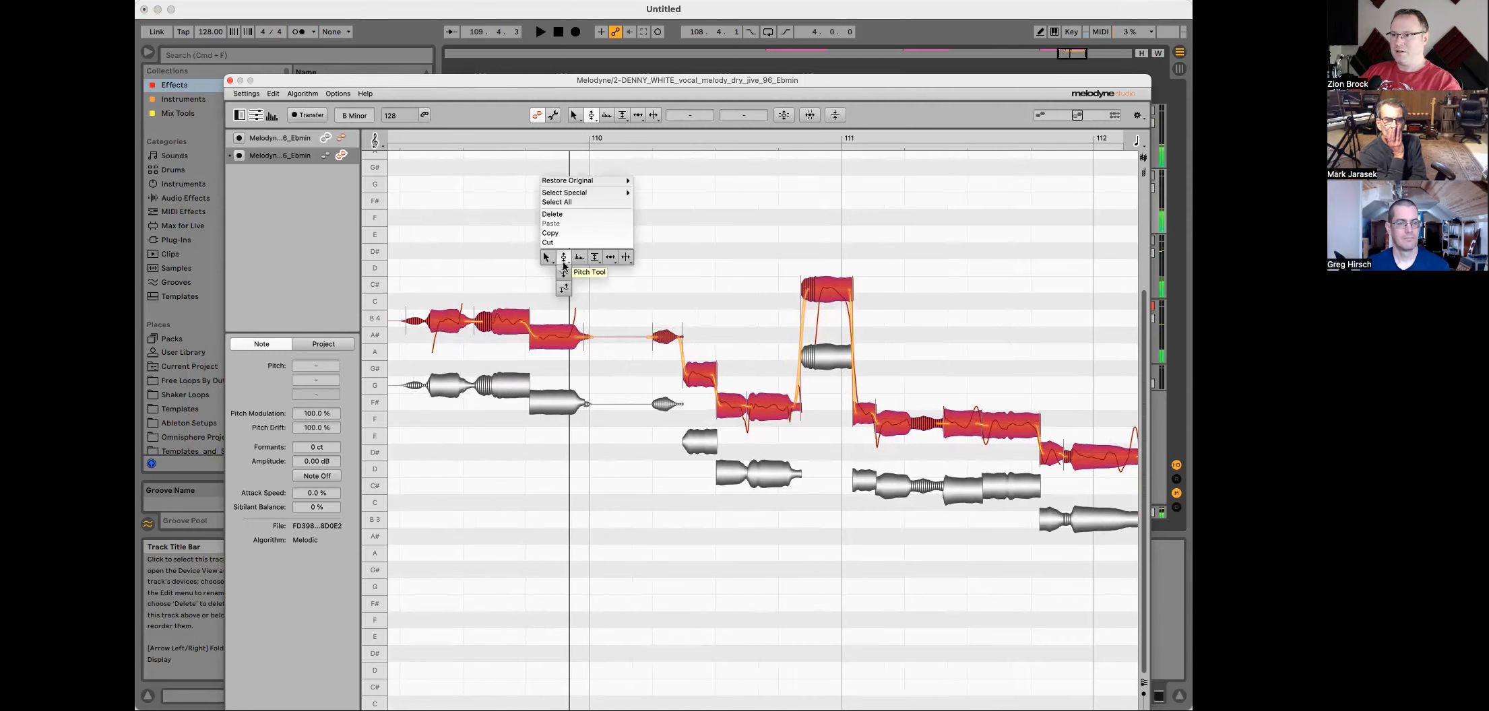
pyautogui.click(566, 257)
pyautogui.click(549, 341)
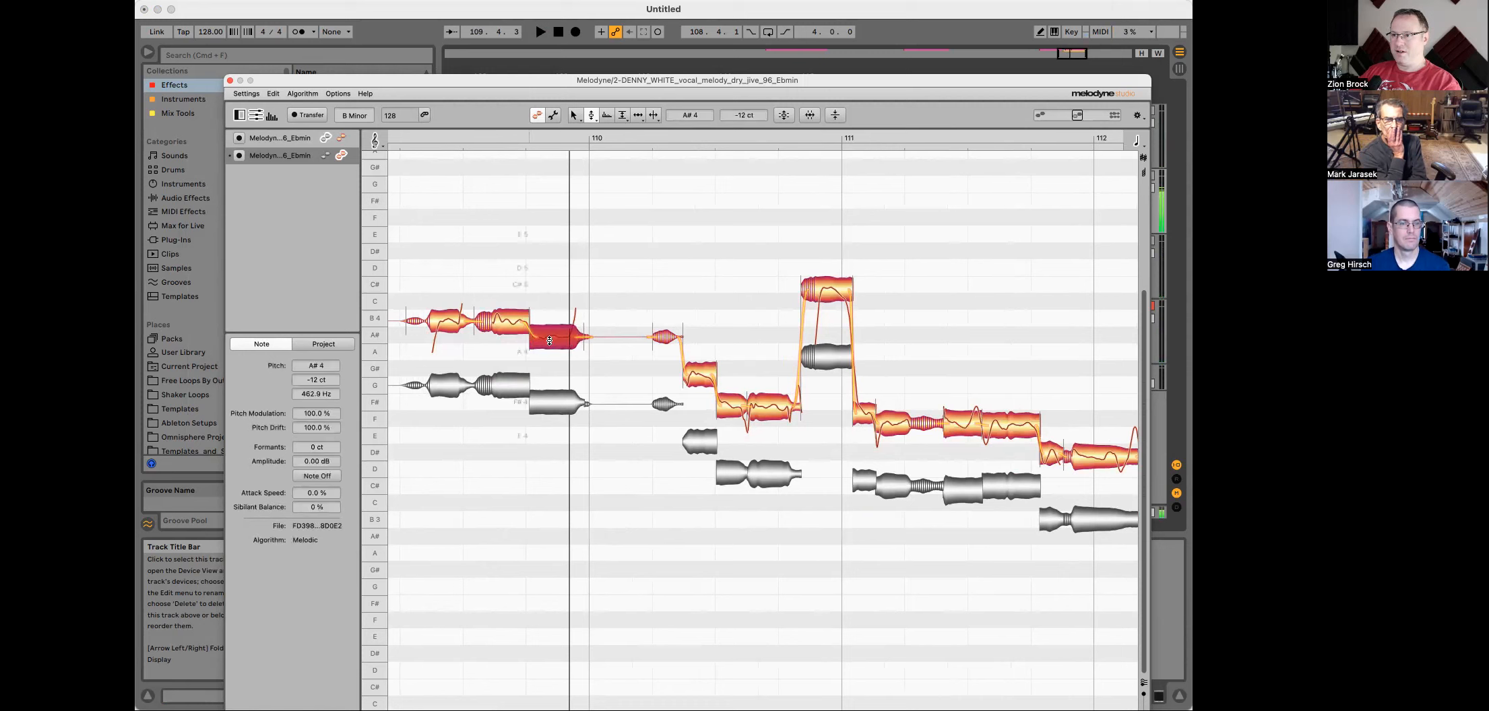
pyautogui.doubleClick(374, 336)
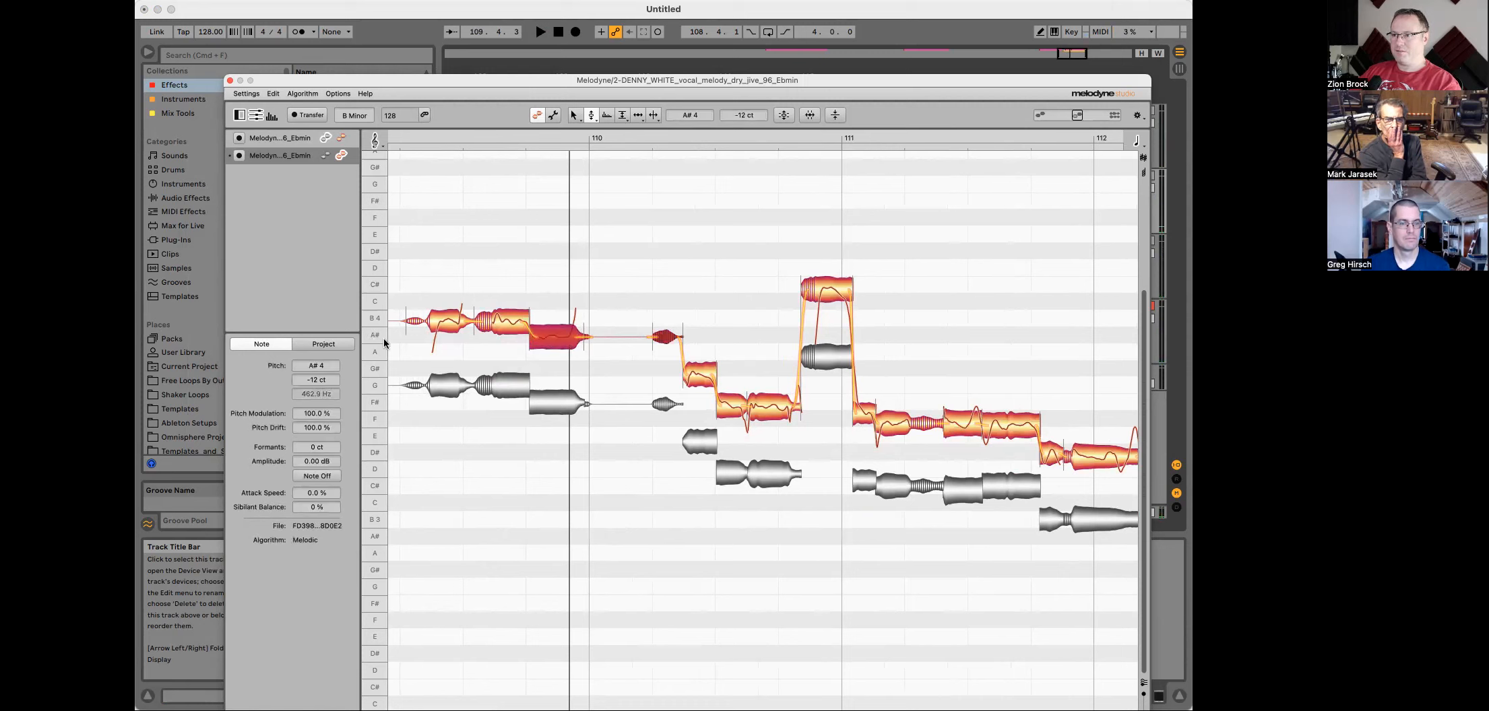
pyautogui.moveTo(546, 341); pyautogui.dragTo(554, 354)
pyautogui.press('space')
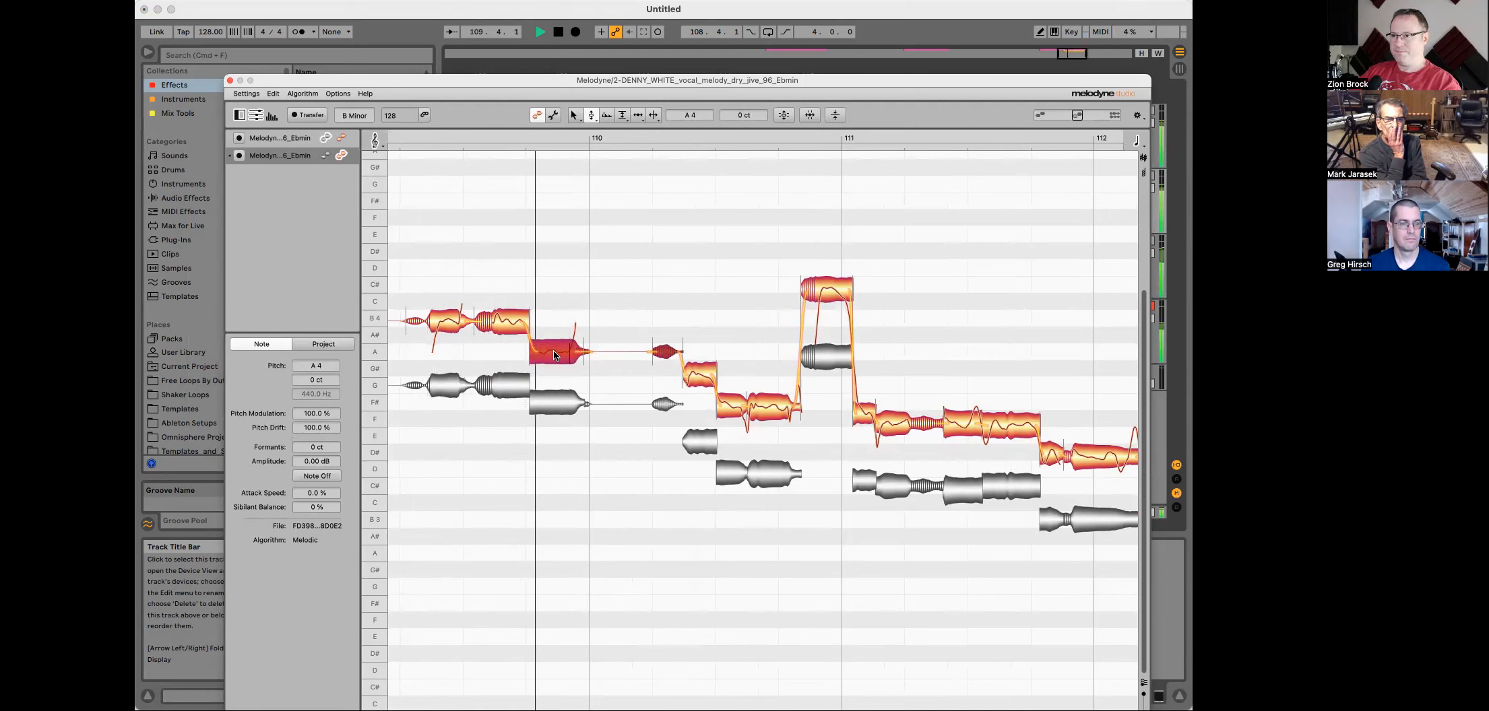
pyautogui.press('space')
# Step: Raise the short note after bar 110 to A4 and set the following note to F#4
pyautogui.moveTo(698, 380); pyautogui.dragTo(698, 354)
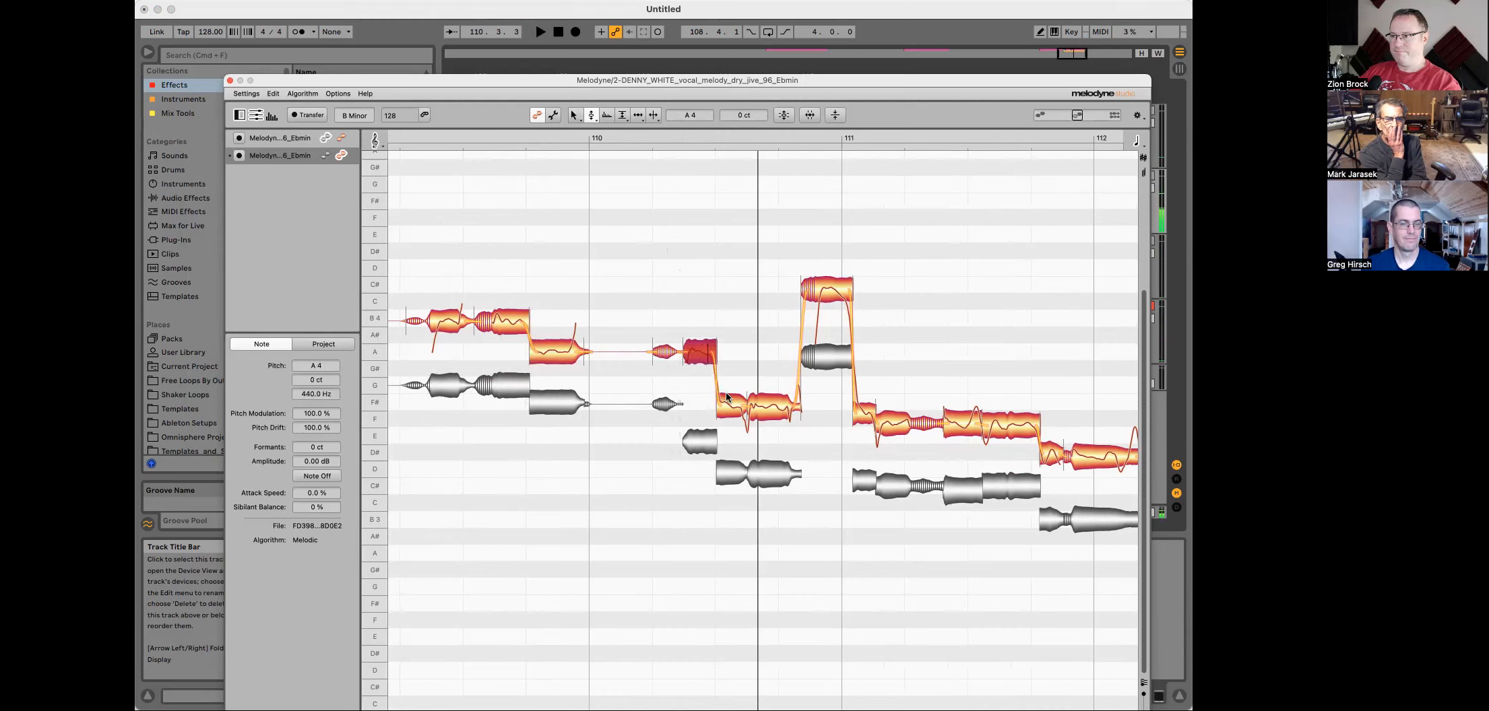
pyautogui.click(723, 409)
pyautogui.moveTo(775, 409); pyautogui.dragTo(773, 388)
pyautogui.press('space')
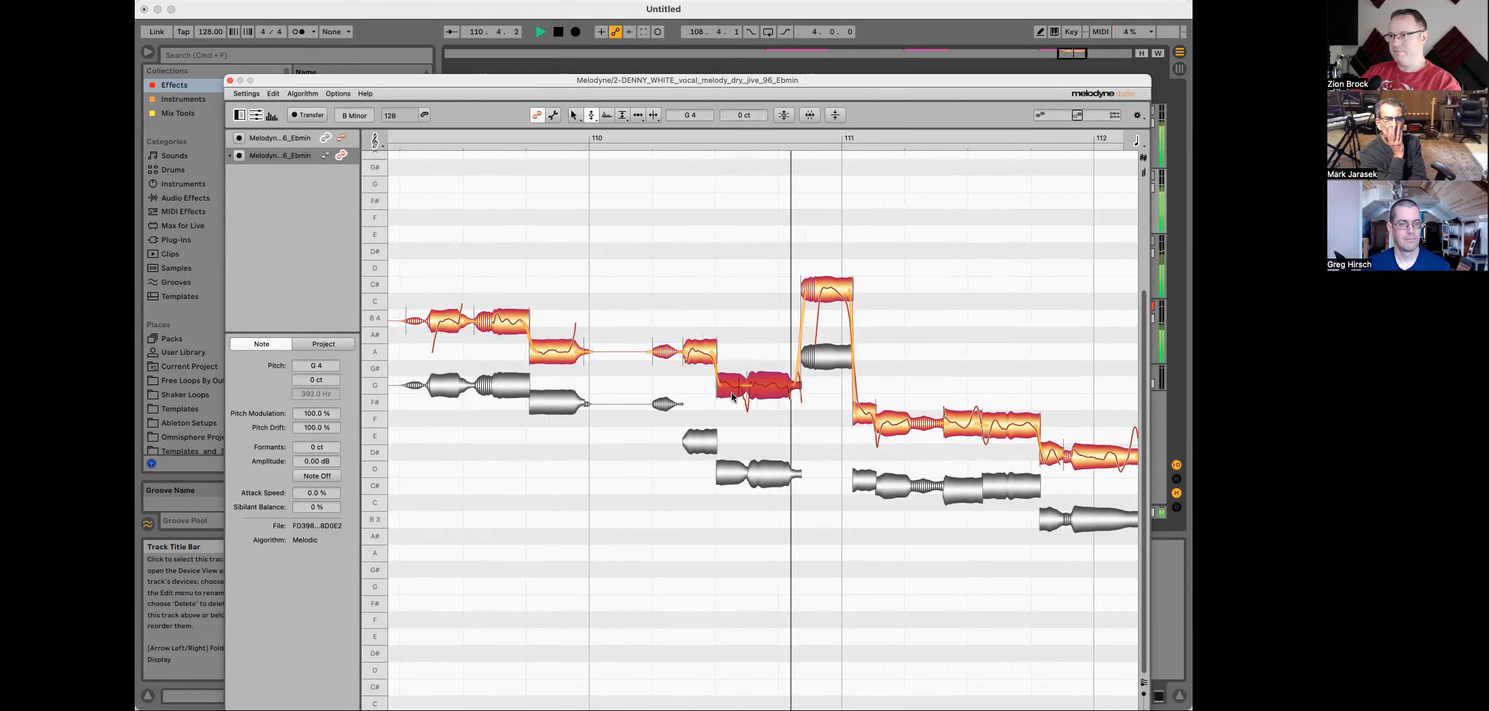
pyautogui.moveTo(760, 384); pyautogui.dragTo(767, 405)
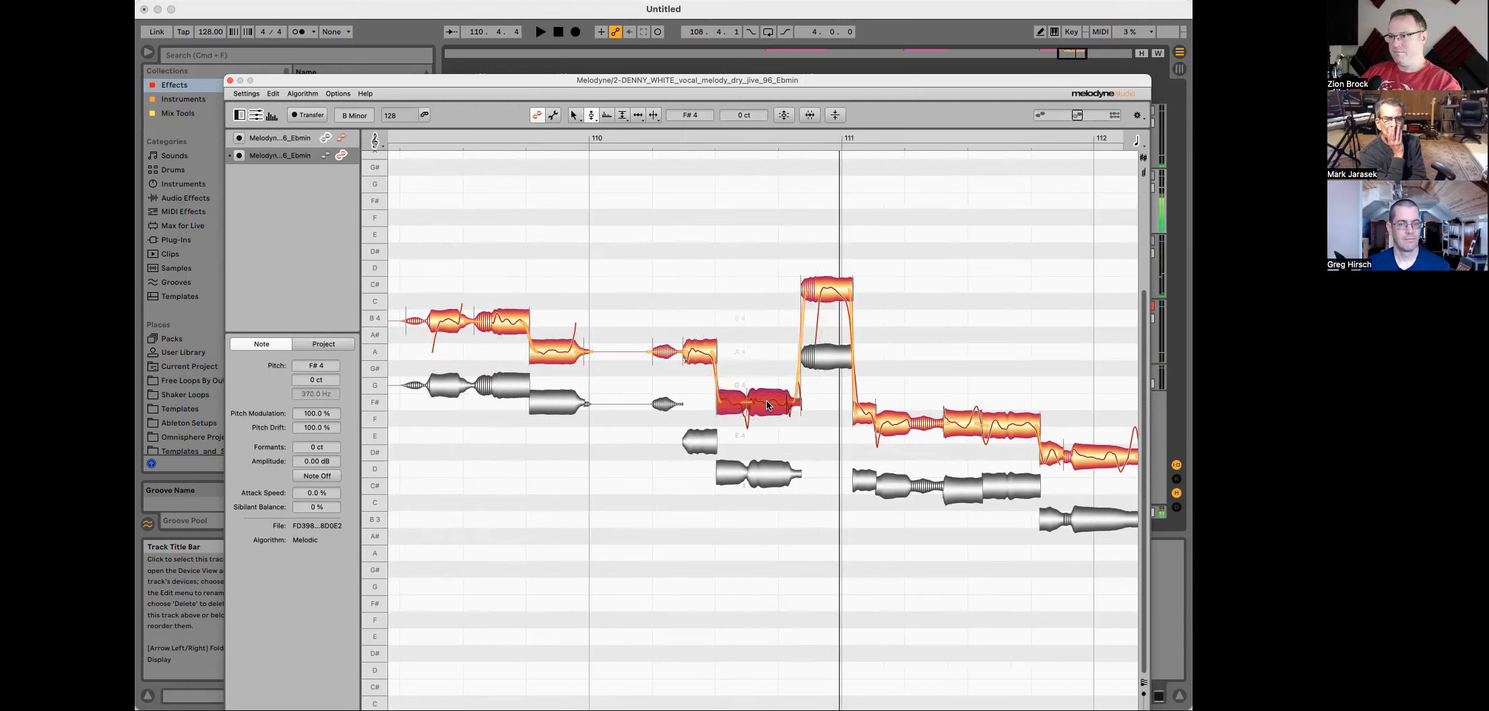
# Step: Raise the high peak note in bar 111 to D5 and play the passage
pyautogui.moveTo(828, 297)
pyautogui.mouseDown()
pyautogui.moveTo(828, 264)
pyautogui.moveTo(828, 279)
pyautogui.mouseUp()
pyautogui.doubleClick(828, 277)
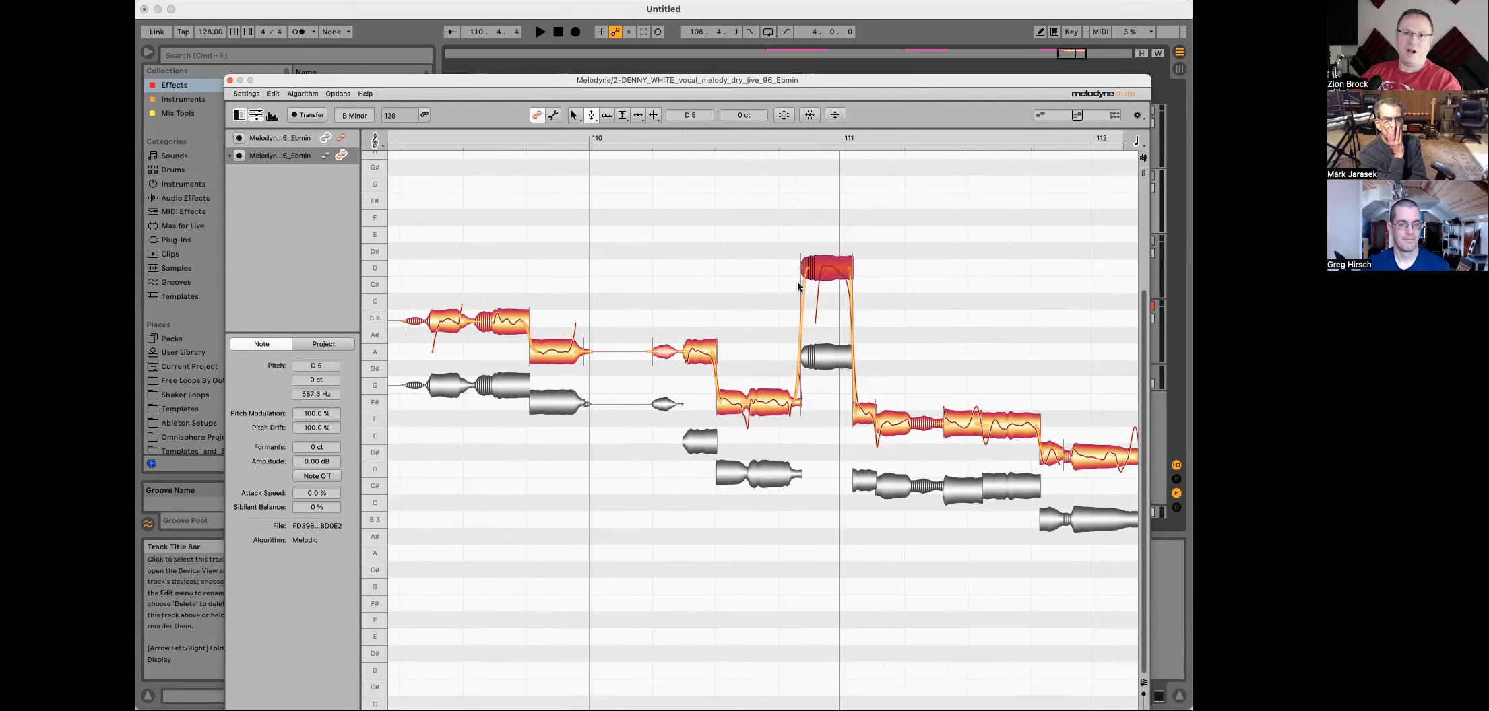
pyautogui.moveTo(972, 80); pyautogui.dragTo(842, 225)
pyautogui.moveTo(1099, 187); pyautogui.dragTo(1098, 205)
pyautogui.doubleClick(961, 224)
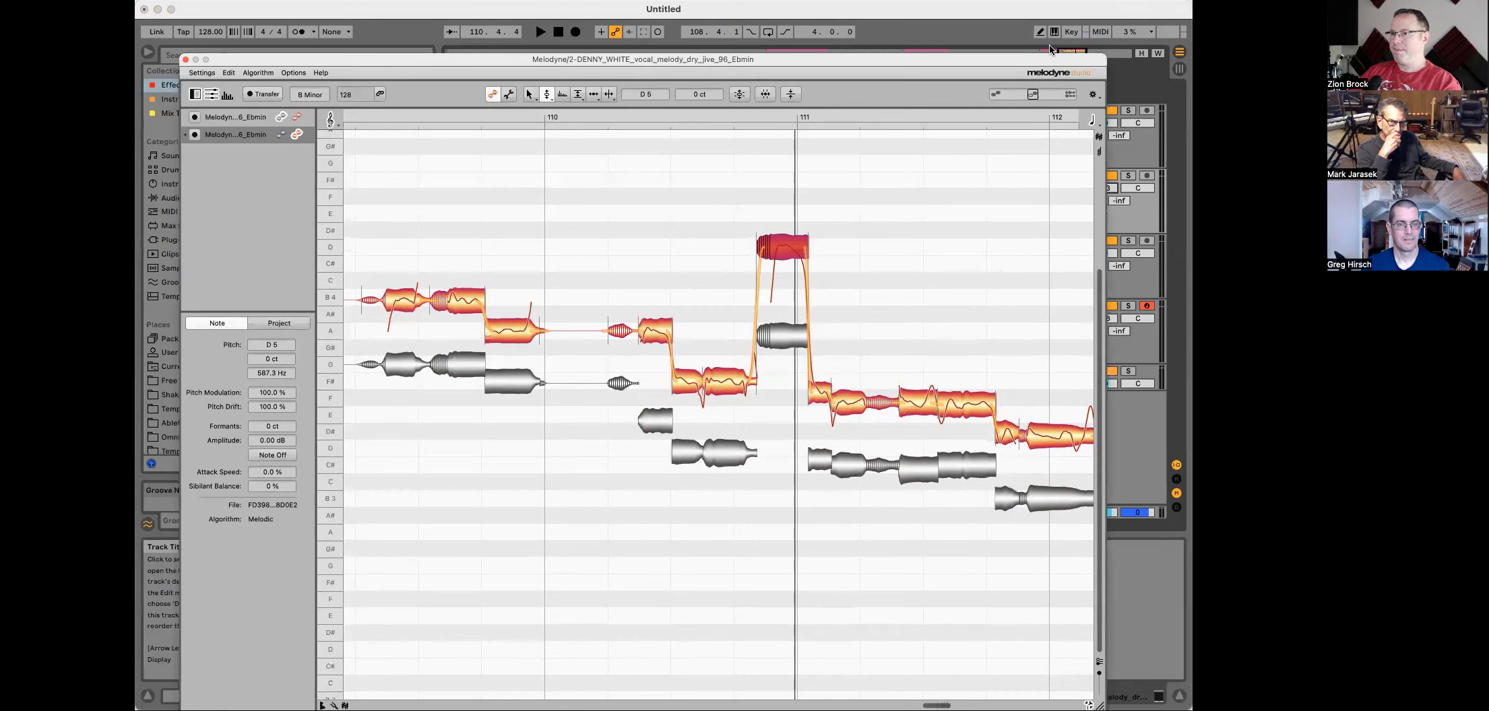
pyautogui.press('space')
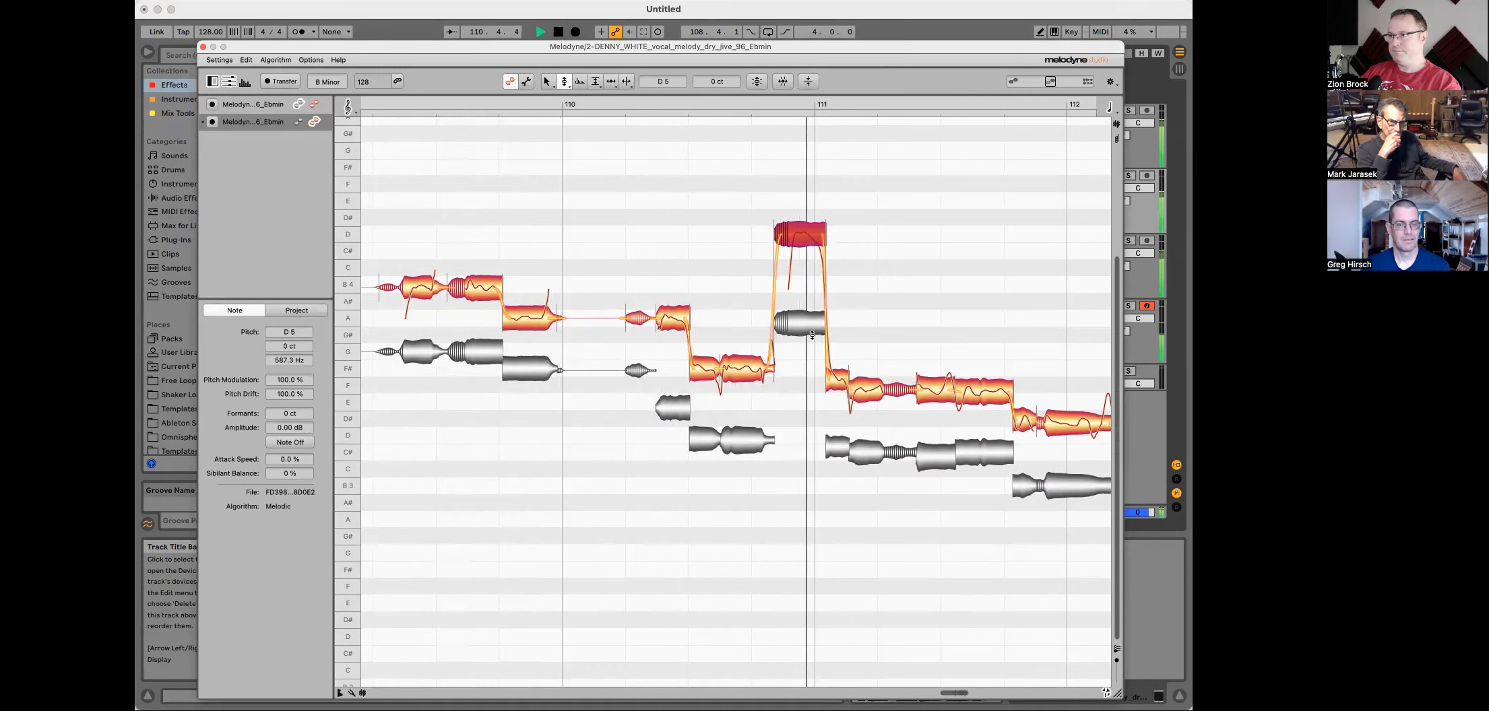
pyautogui.press('space')
# Step: Set the note after the peak to F#4 and the next note to E4, then play back
pyautogui.moveTo(816, 379); pyautogui.dragTo(875, 384)
pyautogui.doubleClick(868, 375)
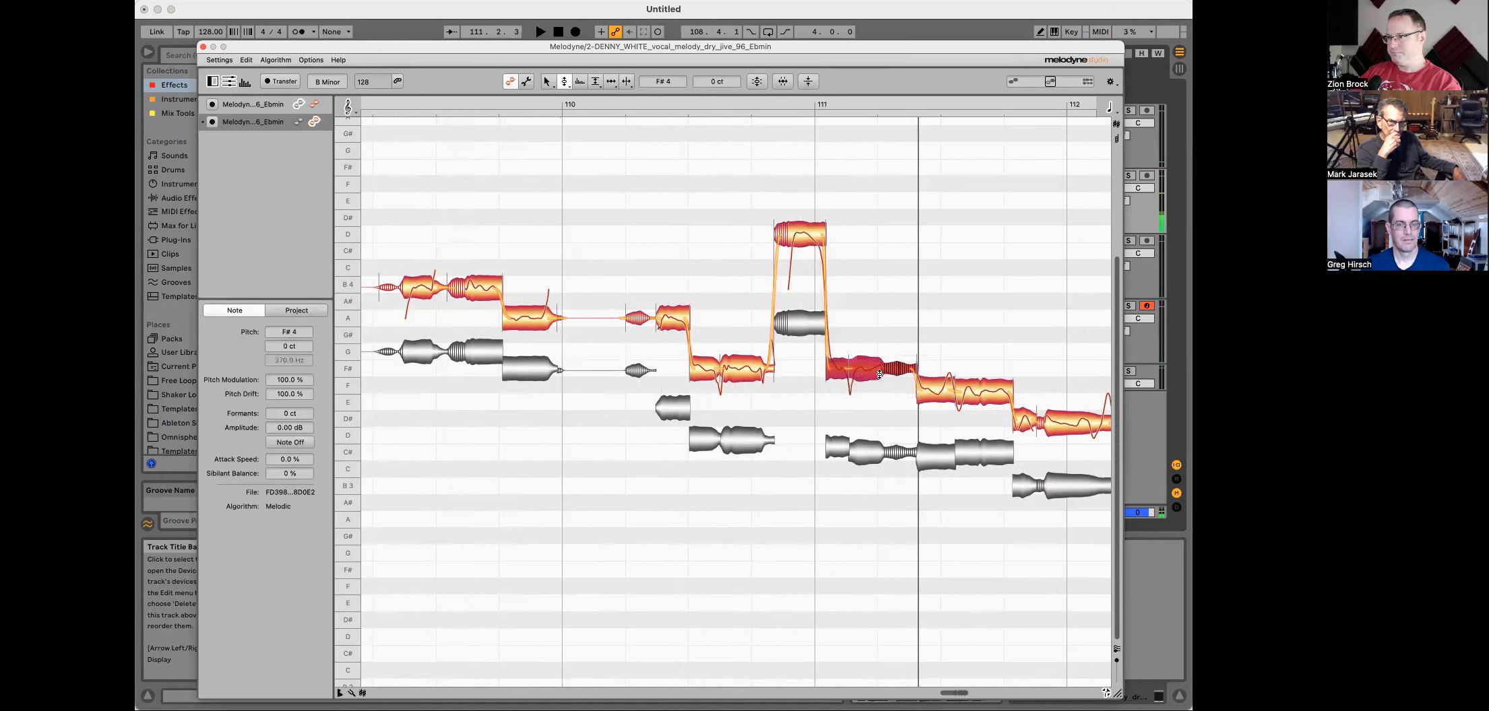
pyautogui.click(936, 387)
pyautogui.moveTo(905, 395); pyautogui.dragTo(975, 409)
pyautogui.doubleClick(975, 404)
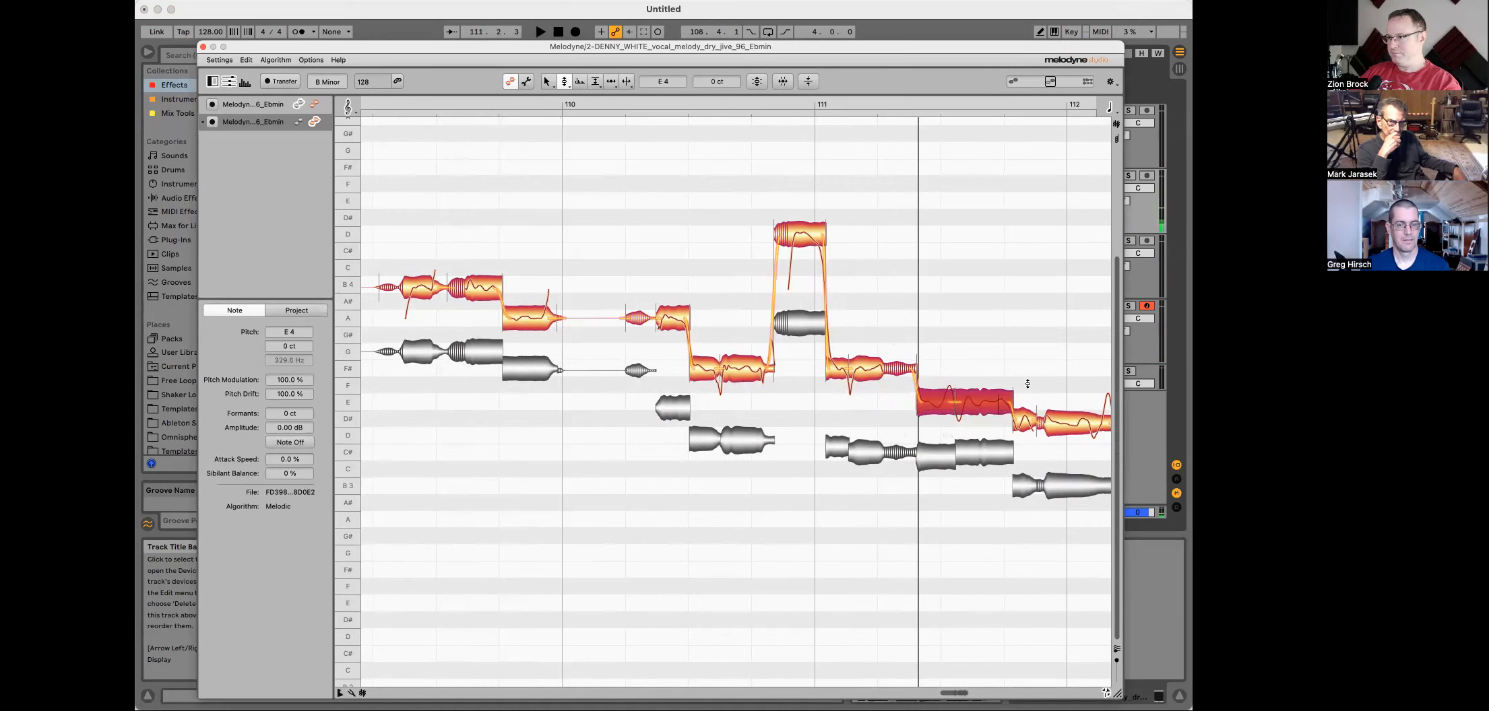
pyautogui.press('space')
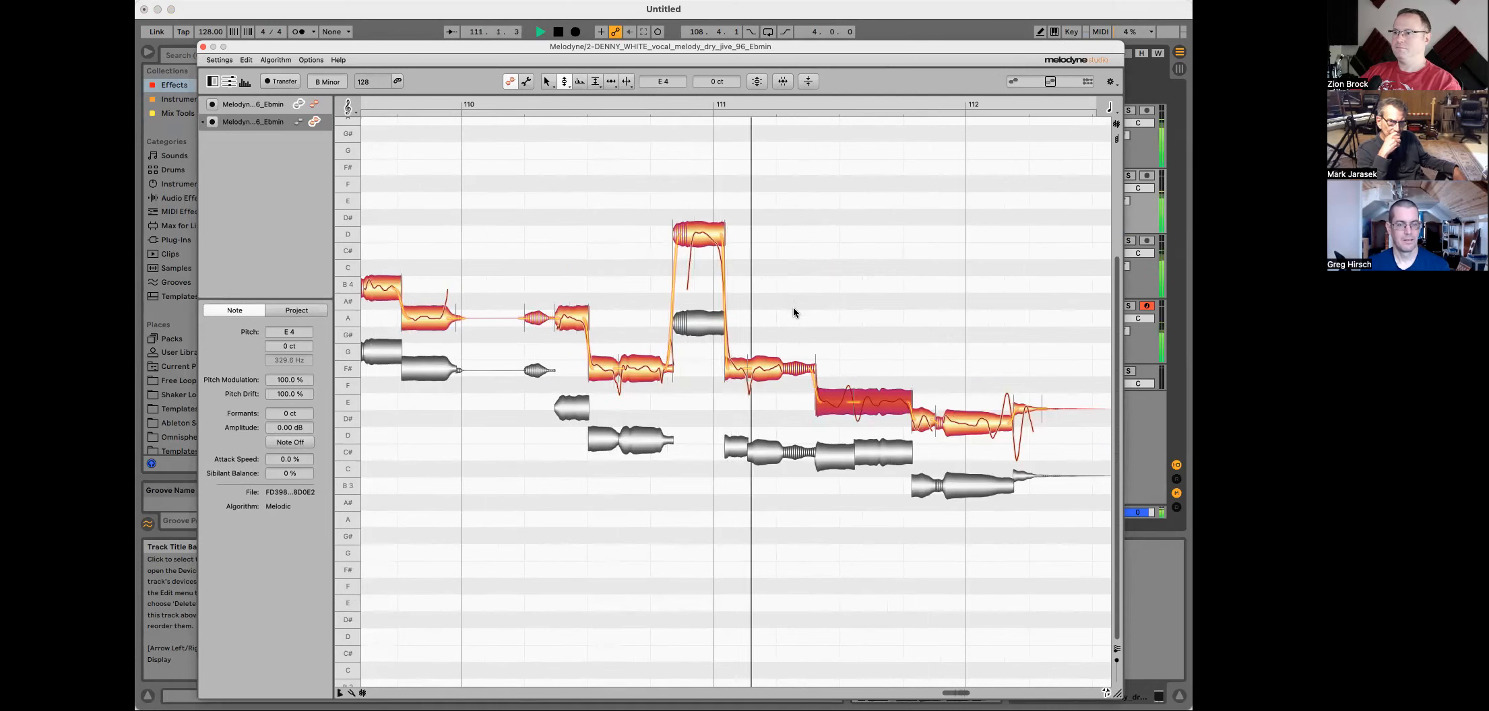
pyautogui.press('space')
# Step: Select the last notes before bar 112 and lower them to D4
pyautogui.moveTo(887, 47); pyautogui.dragTo(822, 78)
pyautogui.press('space')
pyautogui.press('space')
pyautogui.moveTo(869, 464); pyautogui.dragTo(1039, 450)
pyautogui.moveTo(951, 456); pyautogui.dragTo(951, 472)
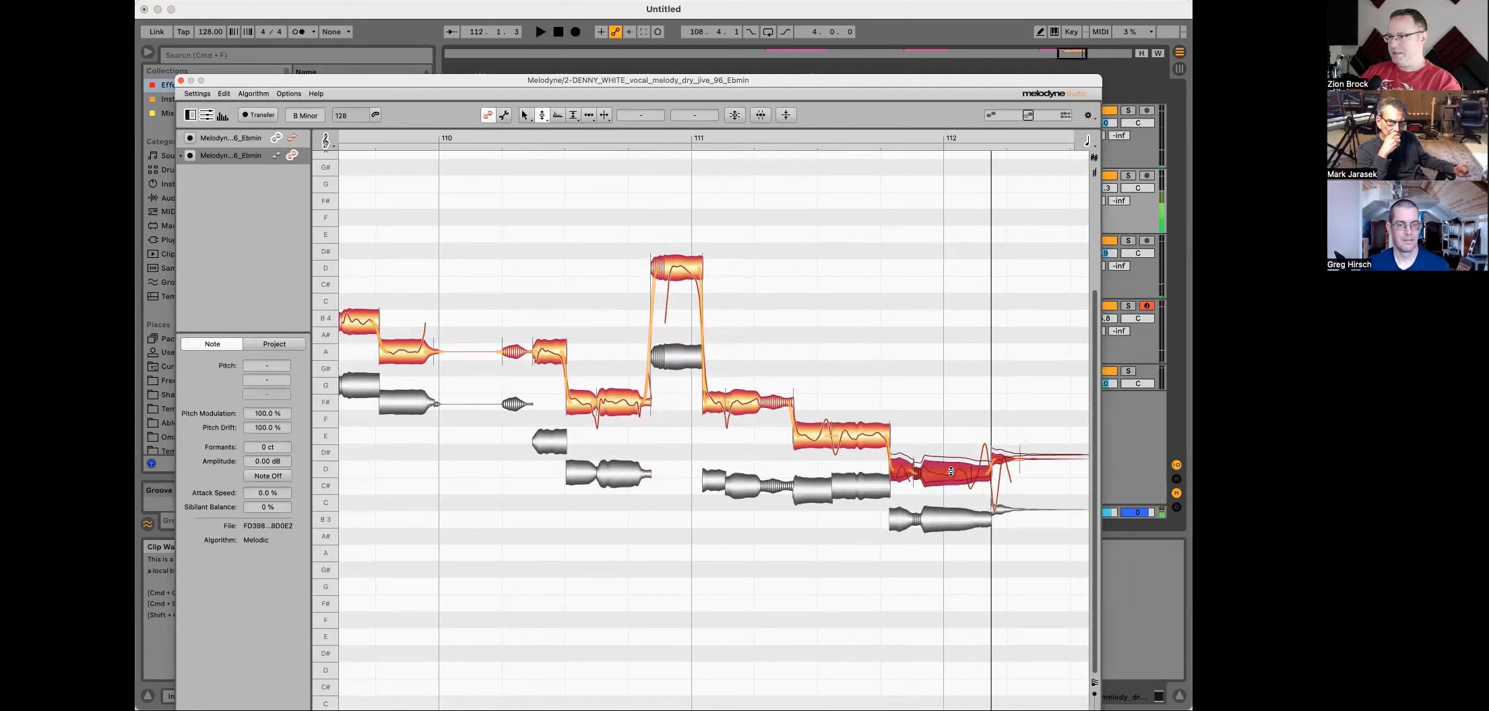
pyautogui.click(1002, 477)
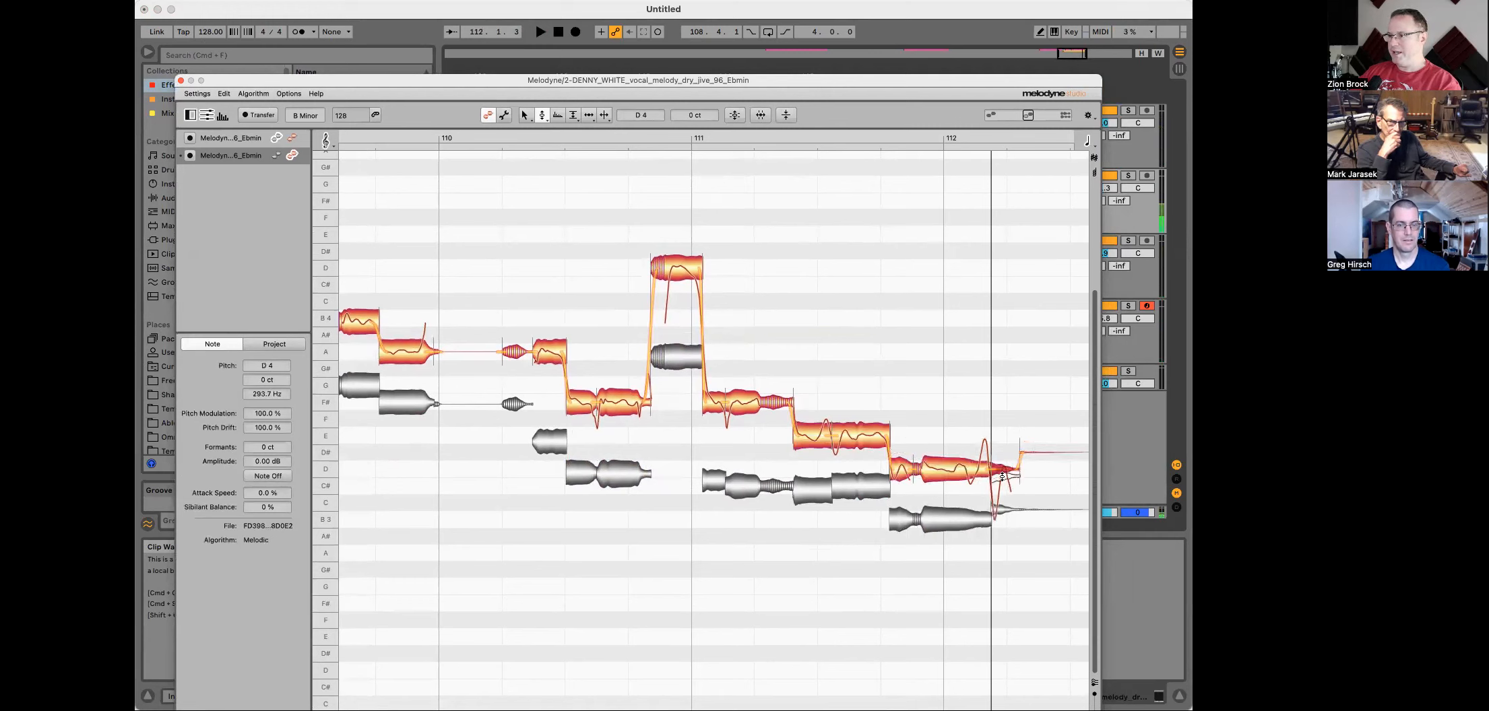
pyautogui.click(1022, 455)
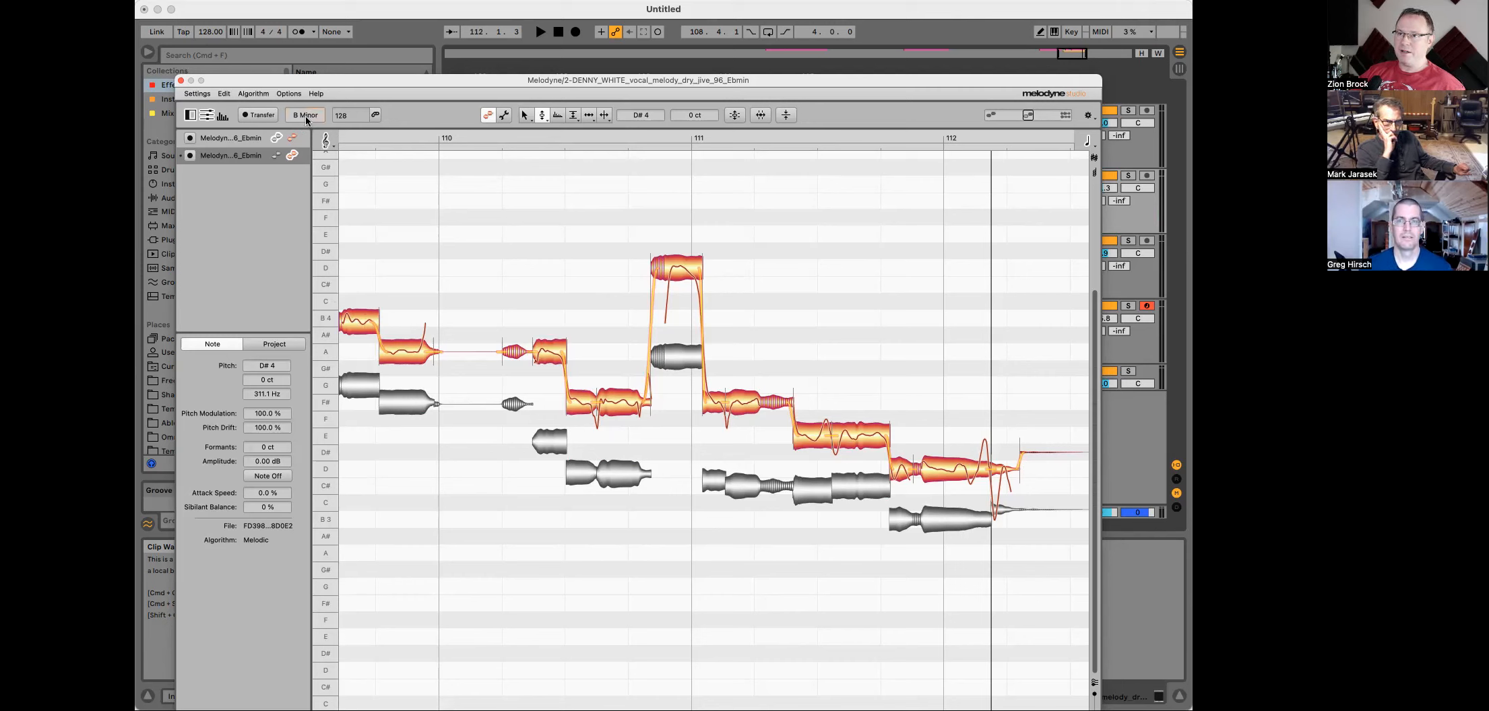
# Step: Set the Melodyne pitch grid to Key Snap
pyautogui.click(334, 146)
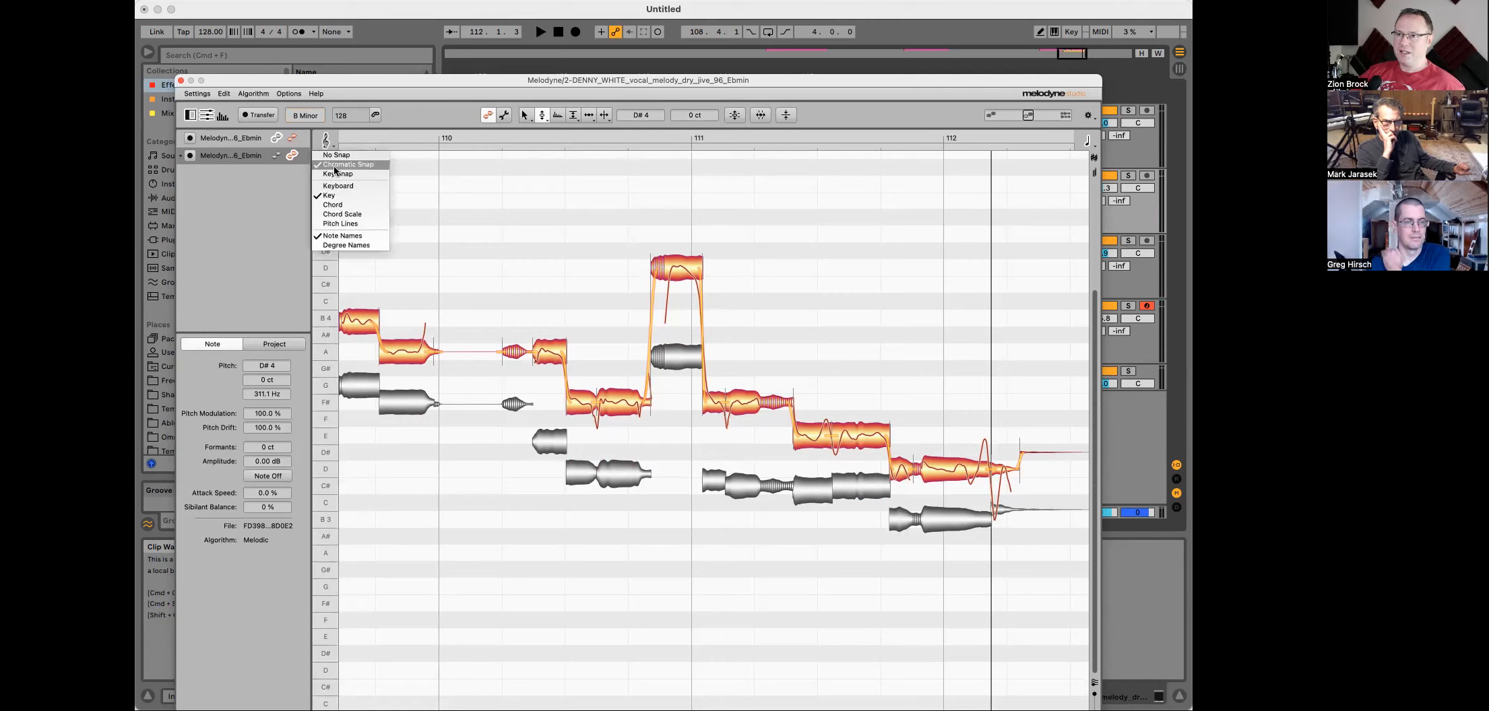
pyautogui.click(336, 175)
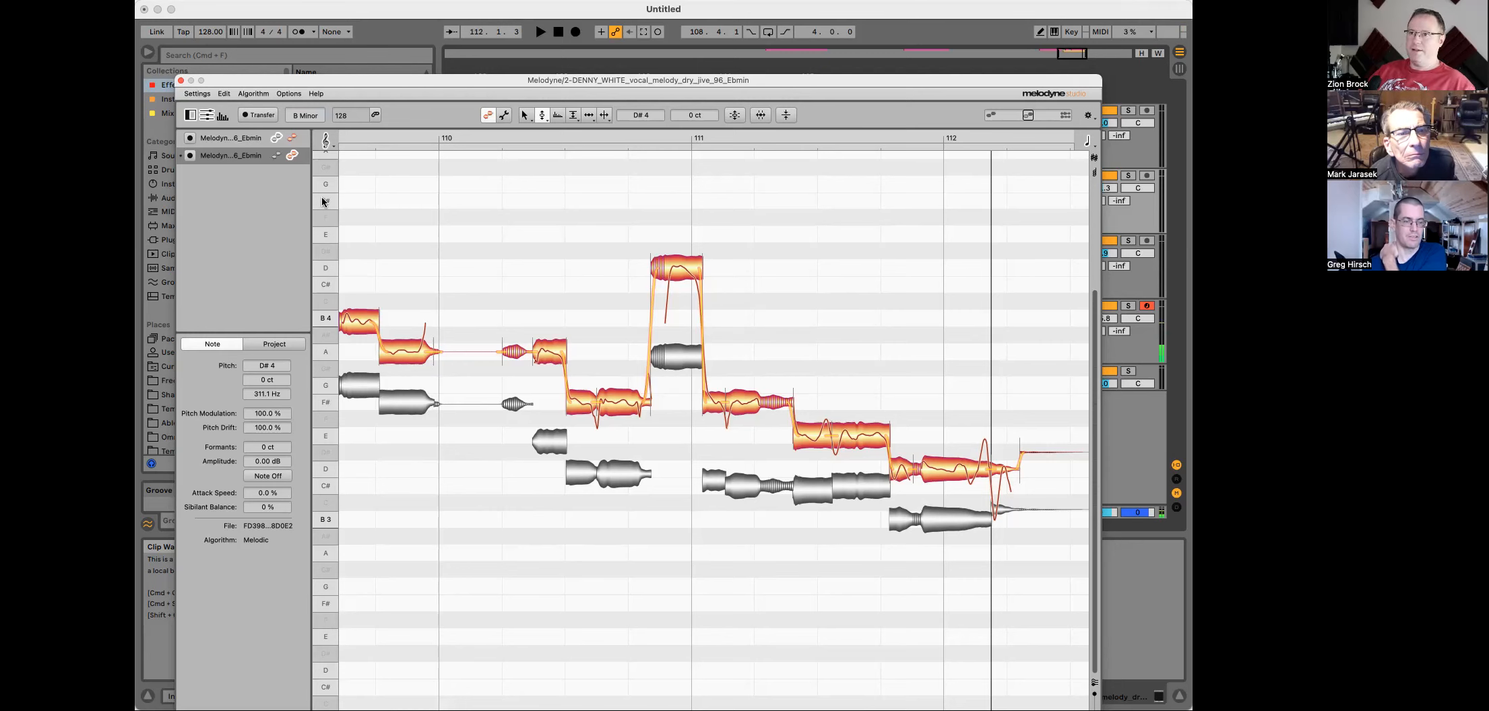
pyautogui.moveTo(844, 78); pyautogui.dragTo(876, 41)
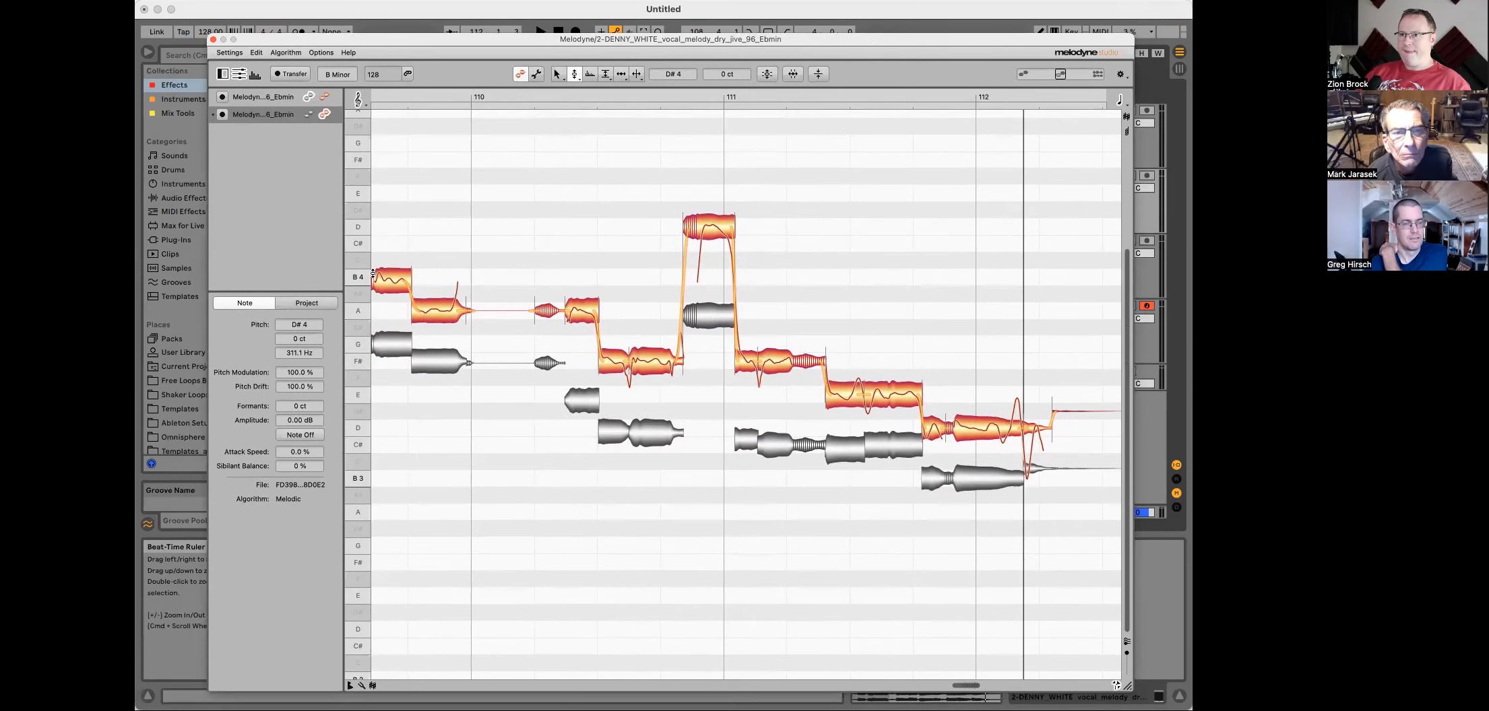
pyautogui.moveTo(1041, 44); pyautogui.dragTo(989, 342)
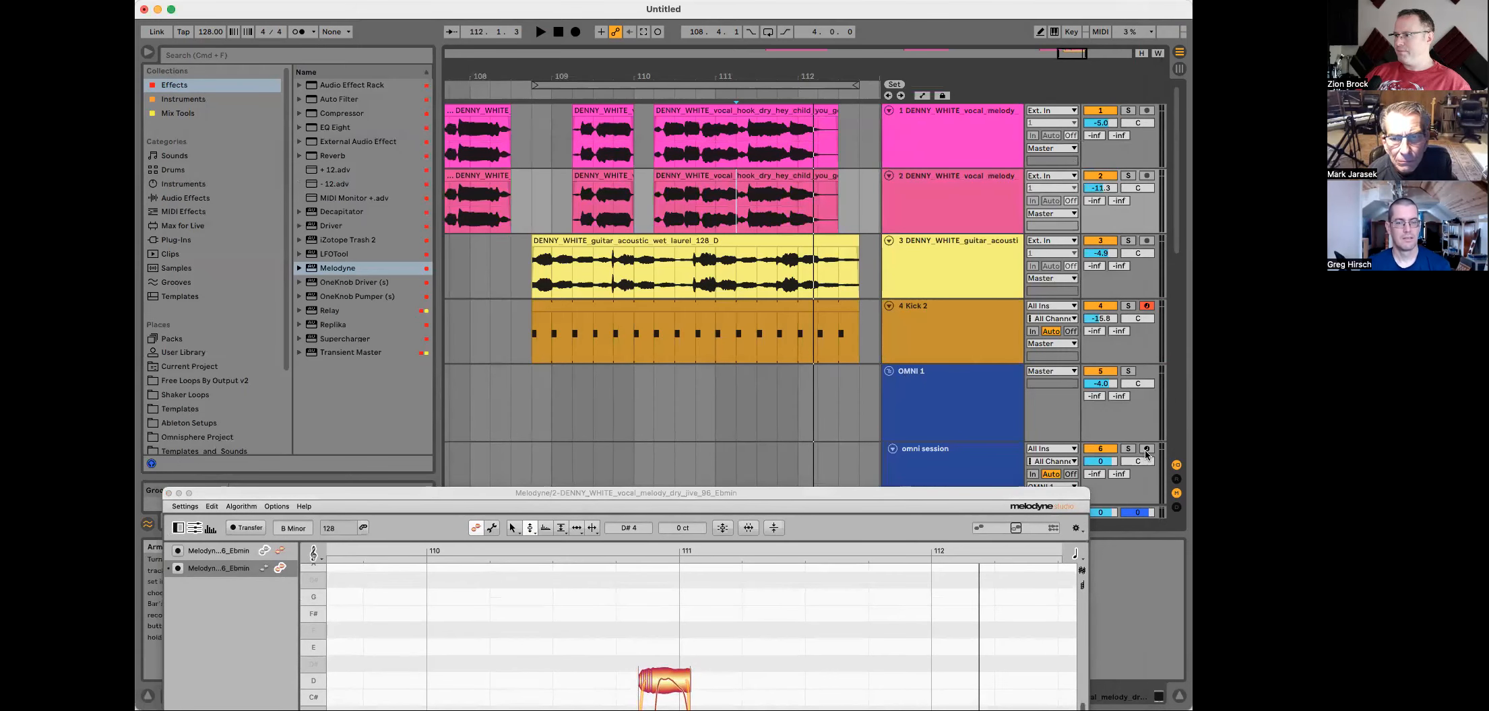
pyautogui.click(957, 468)
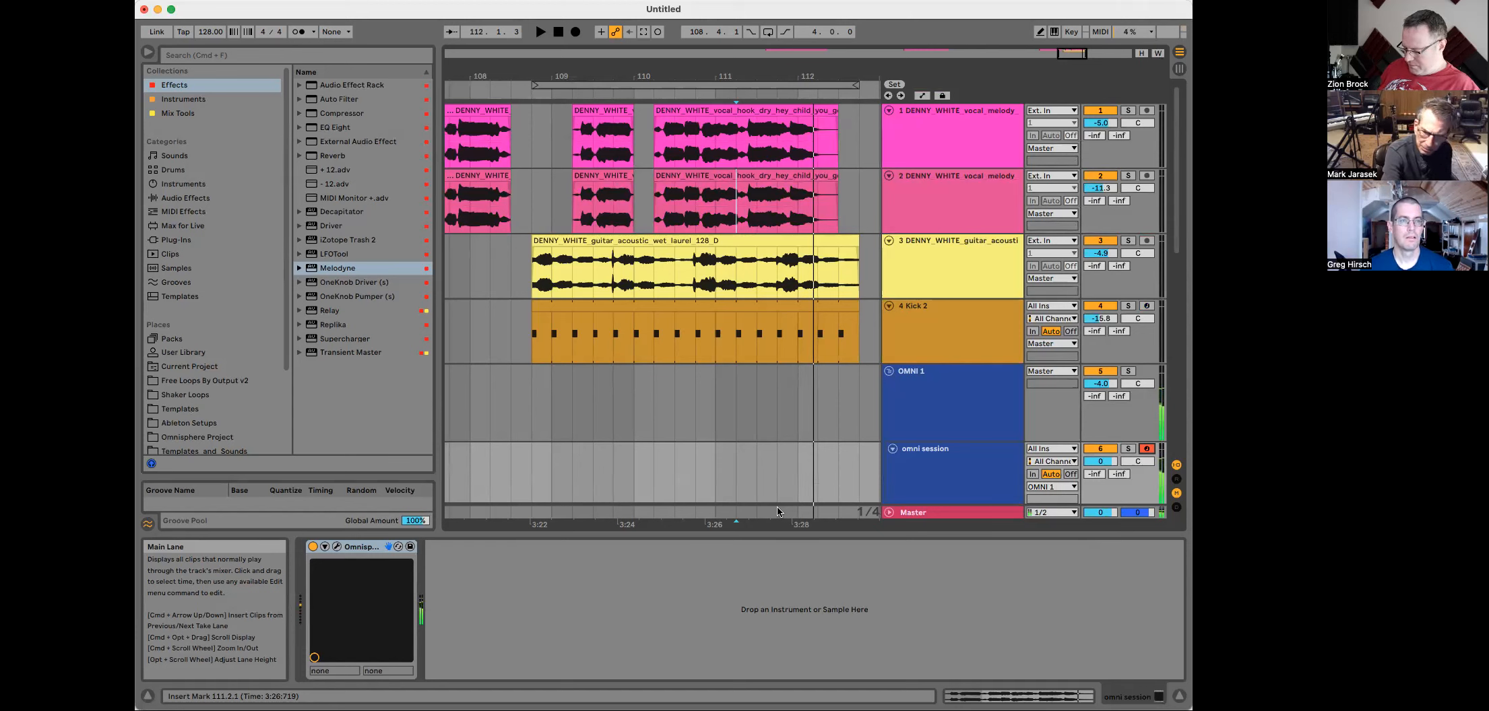
pyautogui.hscroll(1, 777, 512)
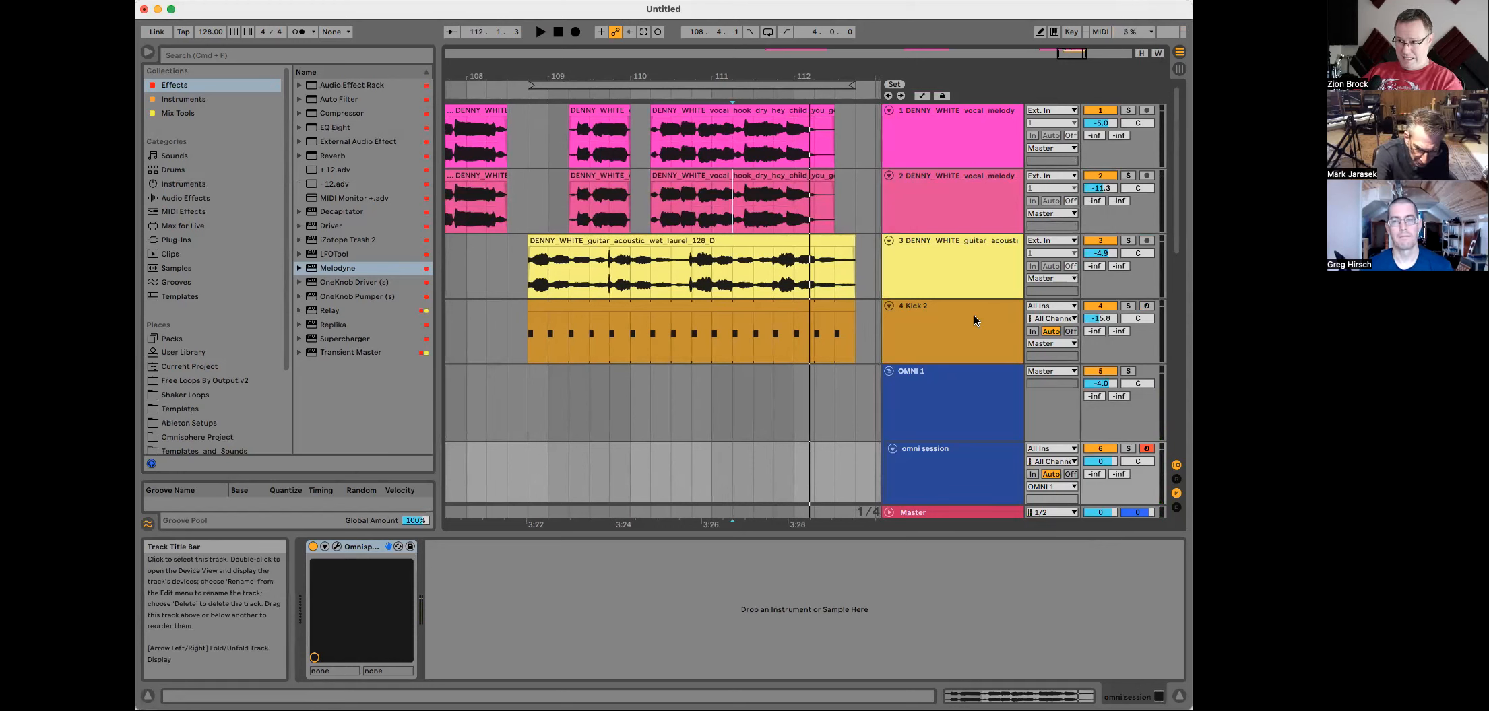
# Step: Reopen the Melodyne editor and lower the peak note in bar 111 to C#5
pyautogui.click(948, 147)
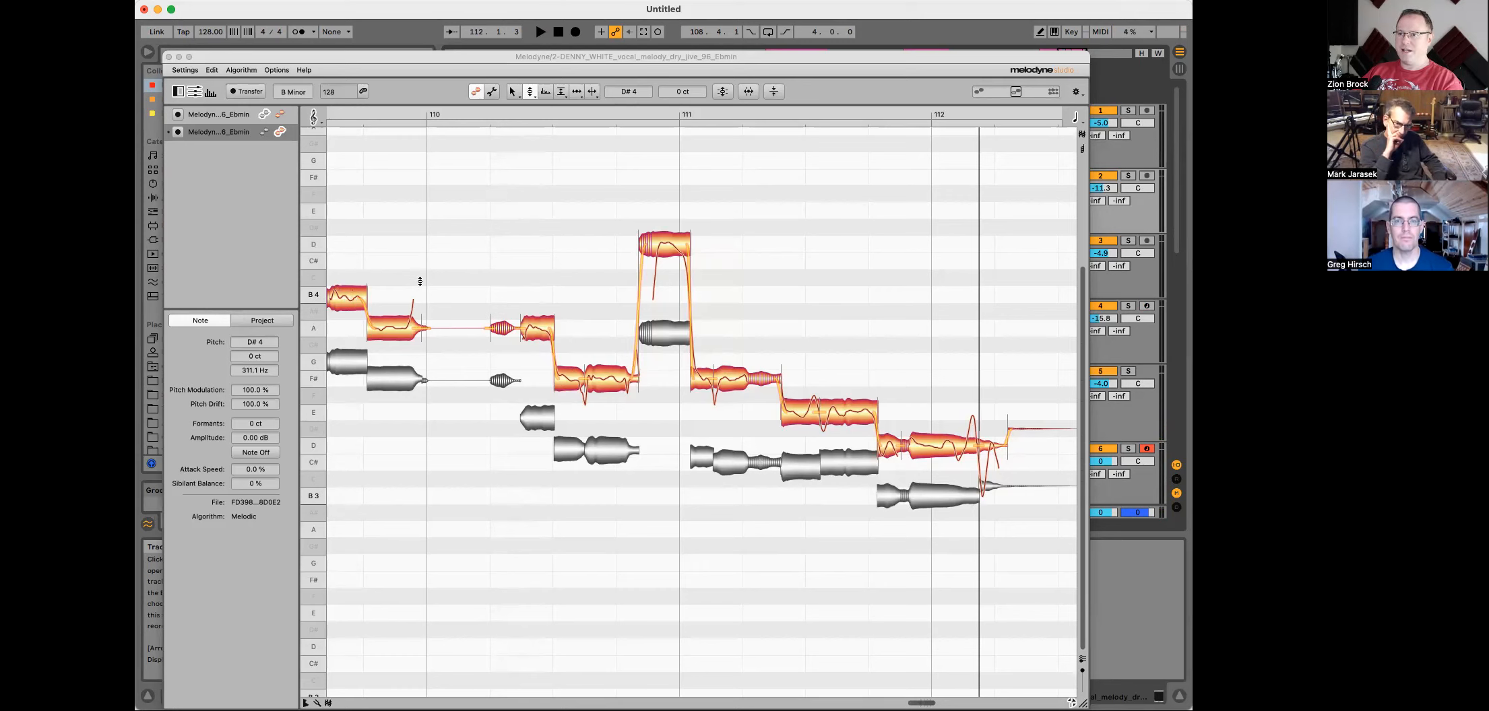
pyautogui.hscroll(-3, 446, 281)
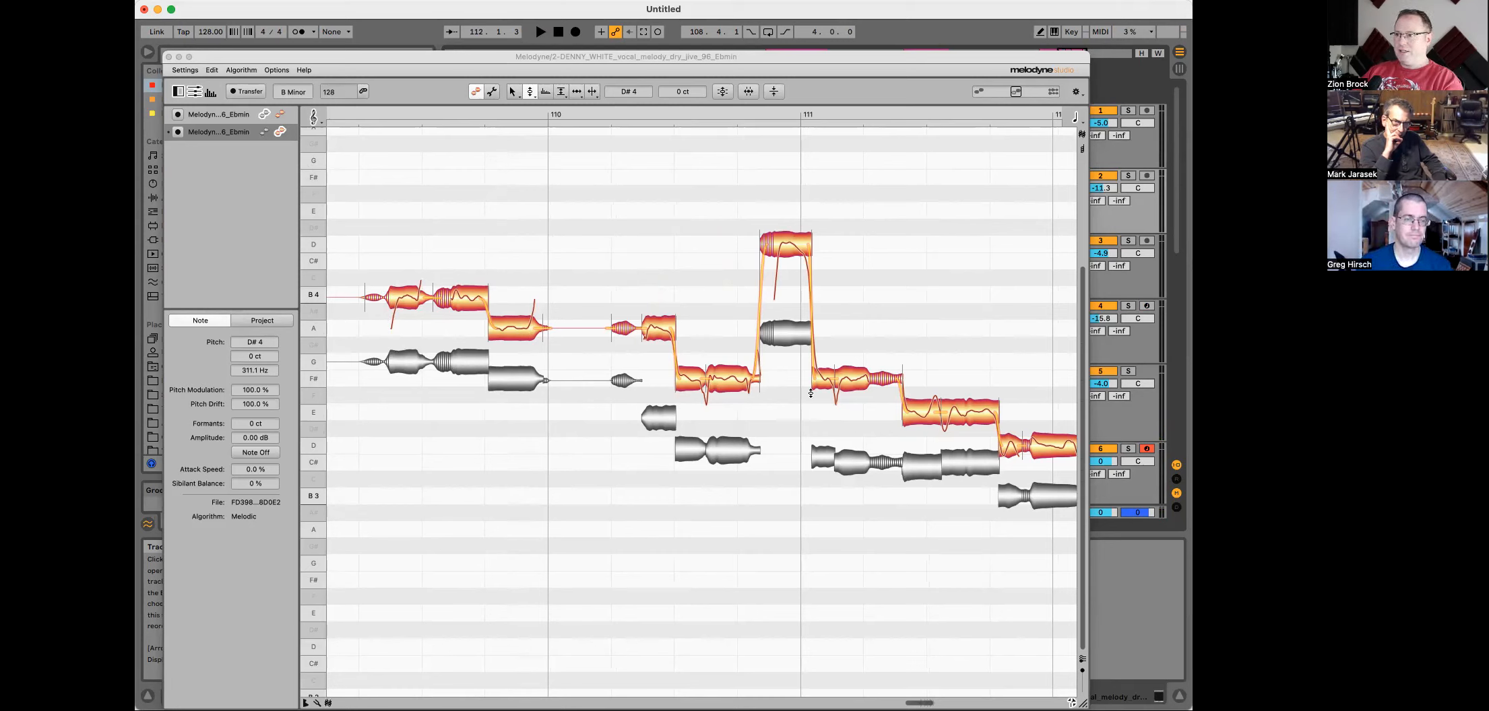
pyautogui.moveTo(788, 239); pyautogui.dragTo(789, 257)
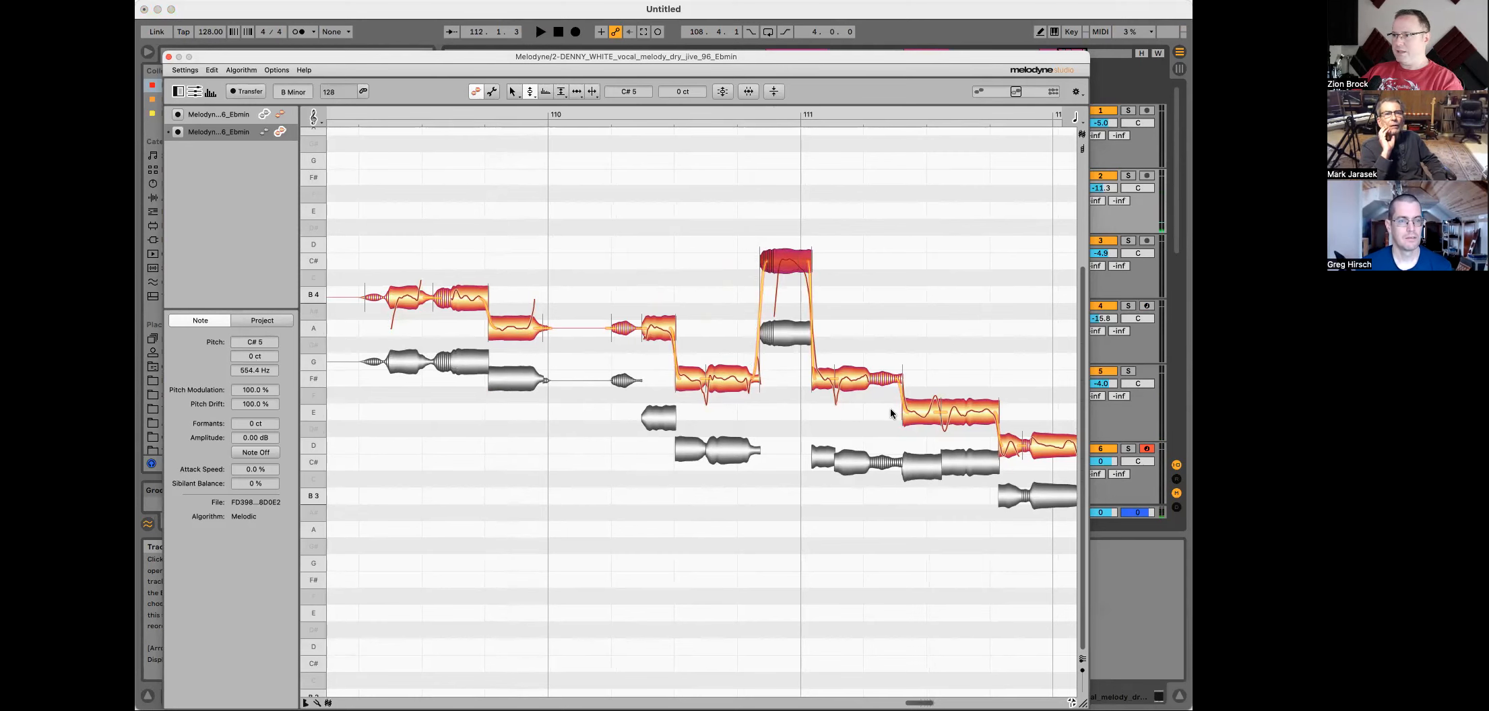
# Step: Raise the last note before bar 112 to E4, play back, and return it to D4
pyautogui.hscroll(5, 1007, 393)
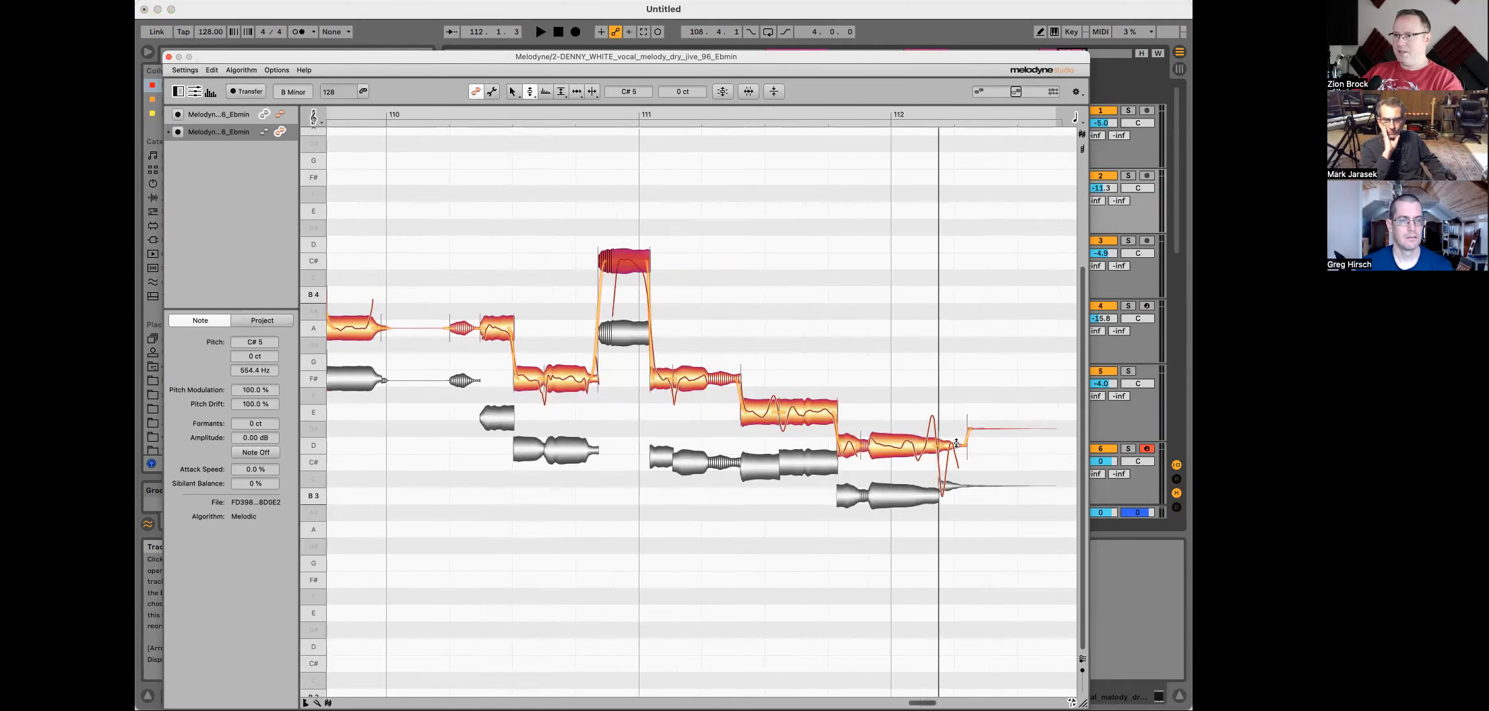
pyautogui.click(877, 442)
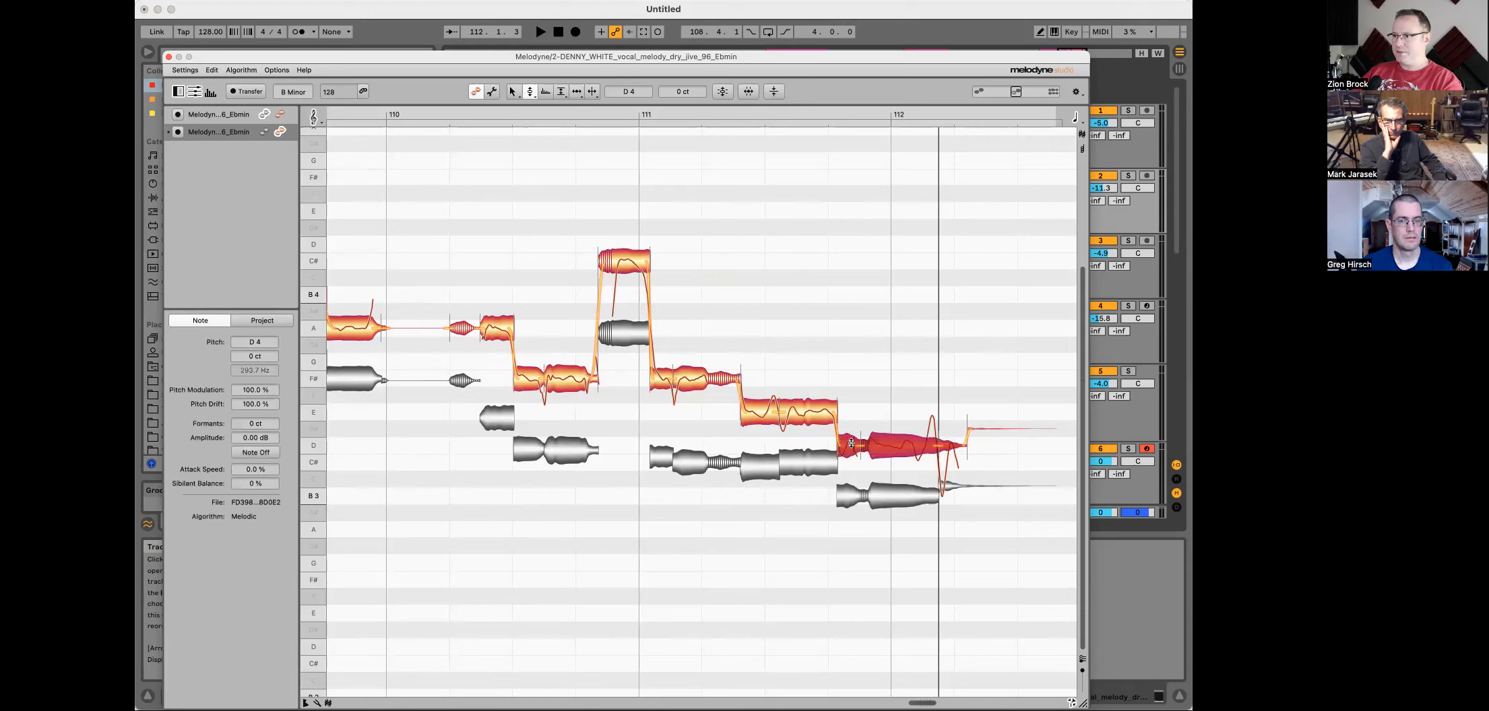
pyautogui.moveTo(876, 442); pyautogui.dragTo(848, 414)
pyautogui.press('space')
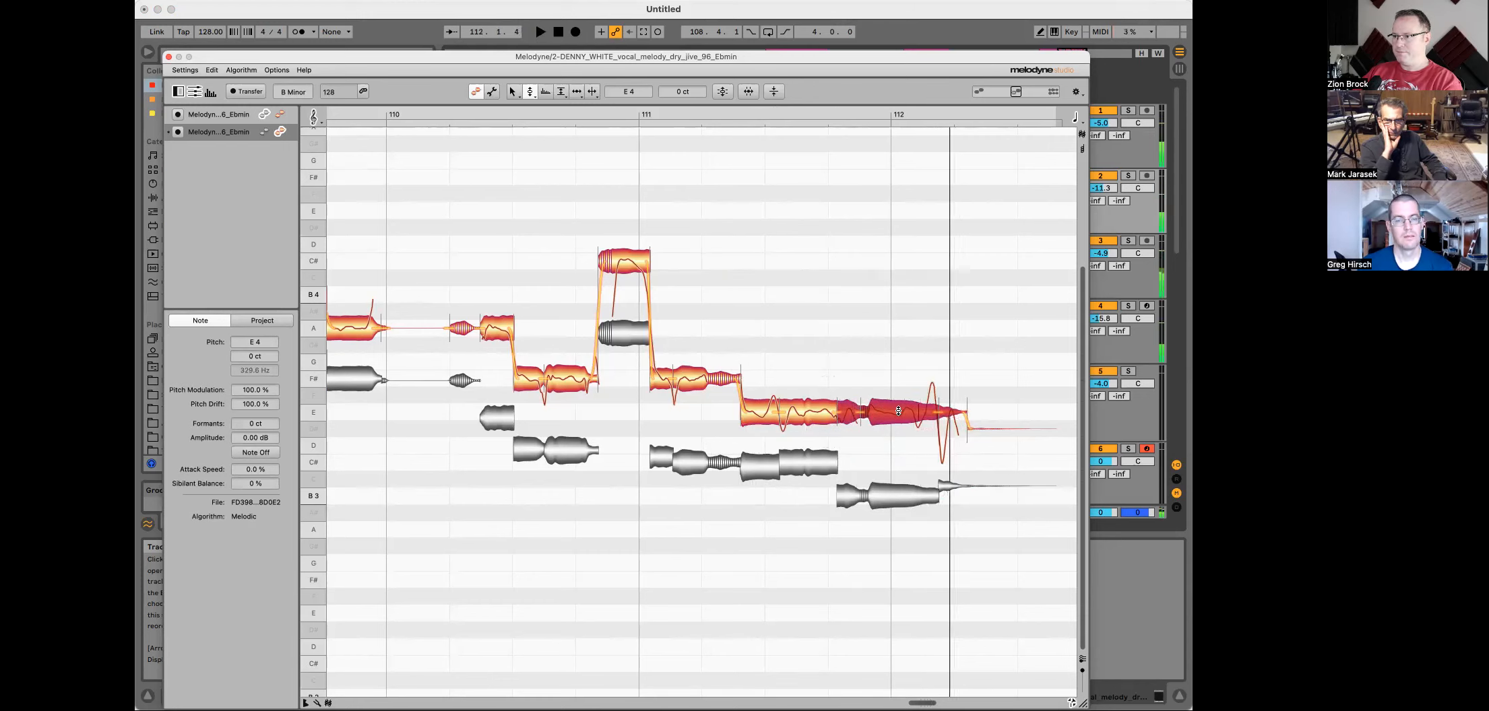
pyautogui.moveTo(918, 409); pyautogui.dragTo(899, 442)
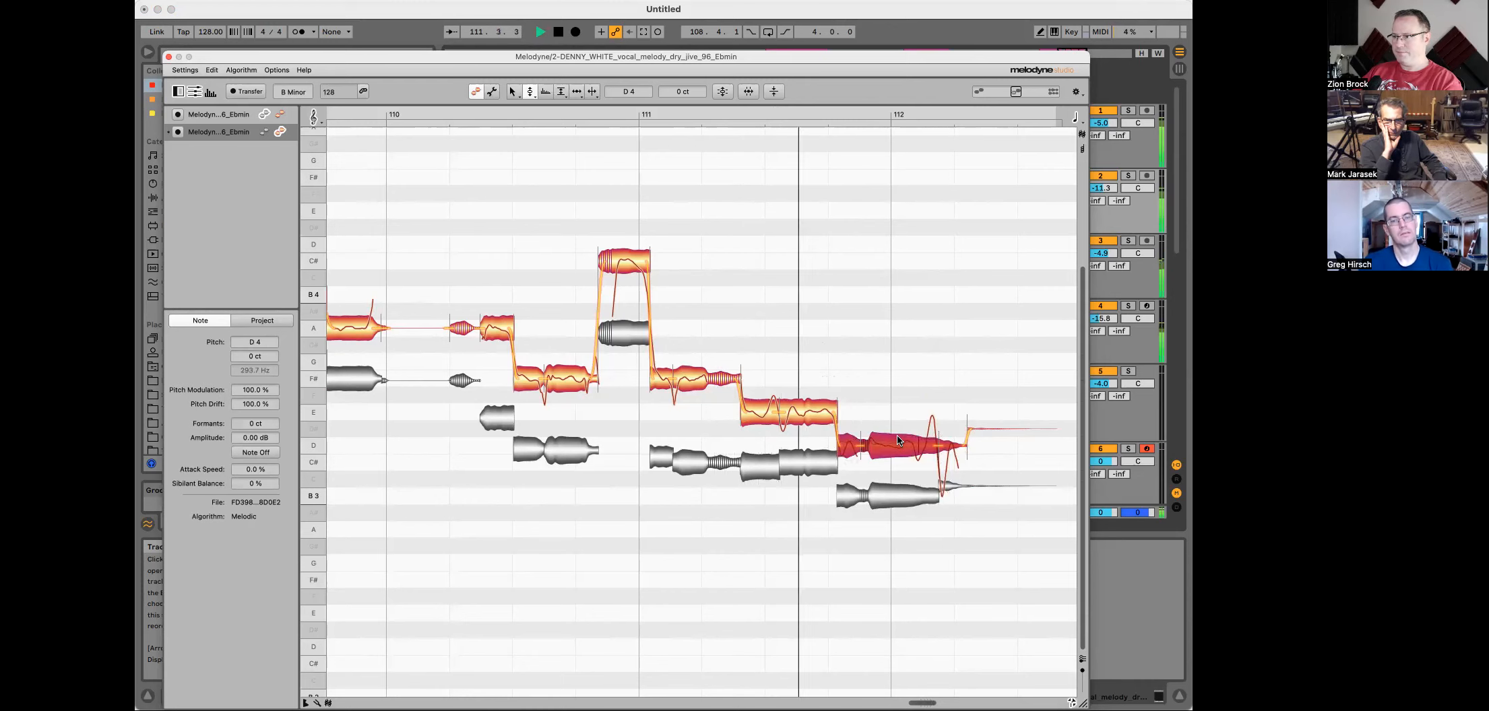
pyautogui.press('space')
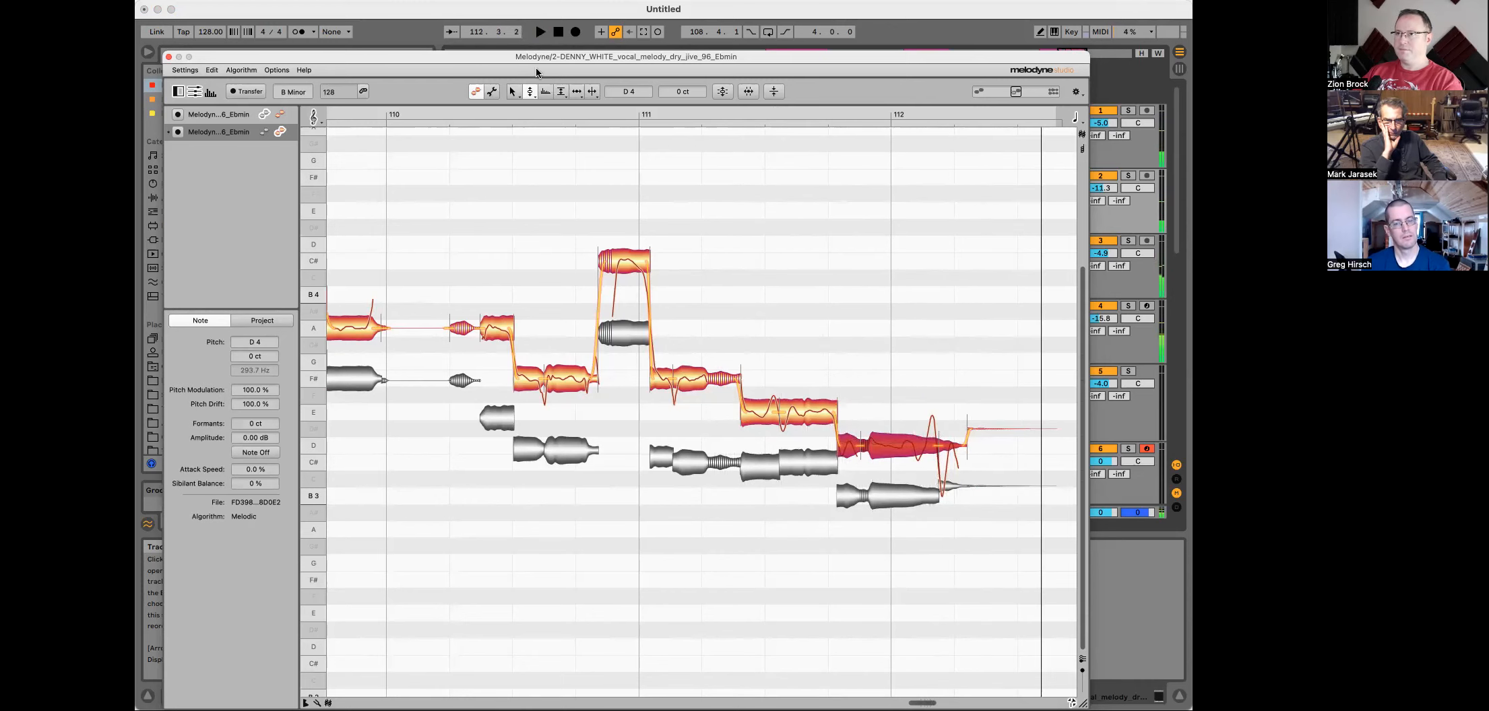
# Step: Move the Melodyne window aside, select the vocal clip near bar 109 and play the arrangement
pyautogui.moveTo(543, 56); pyautogui.dragTo(588, 316)
pyautogui.click(571, 124)
pyautogui.press('space')
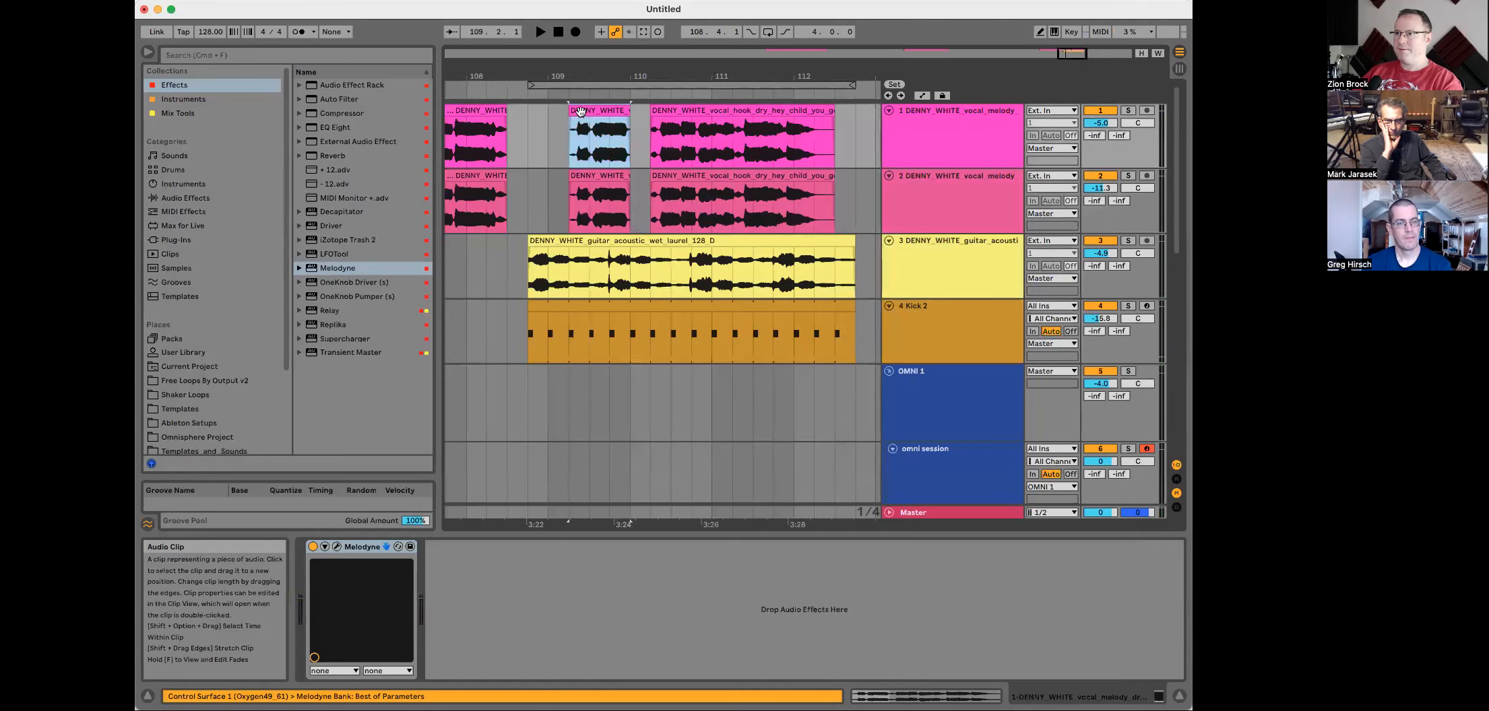
# Step: Reopen the Melodyne editor and raise the note ending just before bar 110 to B4, then play back
pyautogui.press('space')
pyautogui.click(926, 147)
pyautogui.press('space')
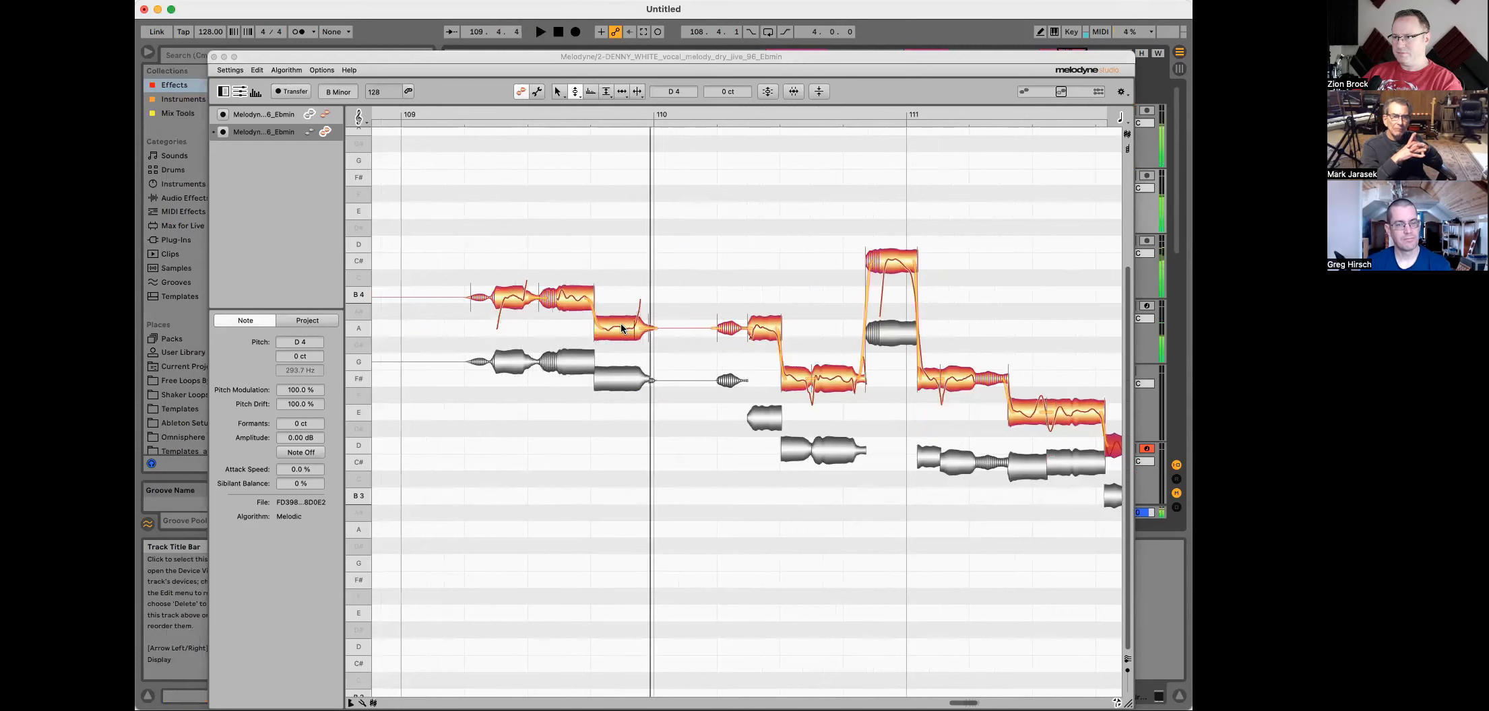
pyautogui.moveTo(620, 322); pyautogui.dragTo(618, 303)
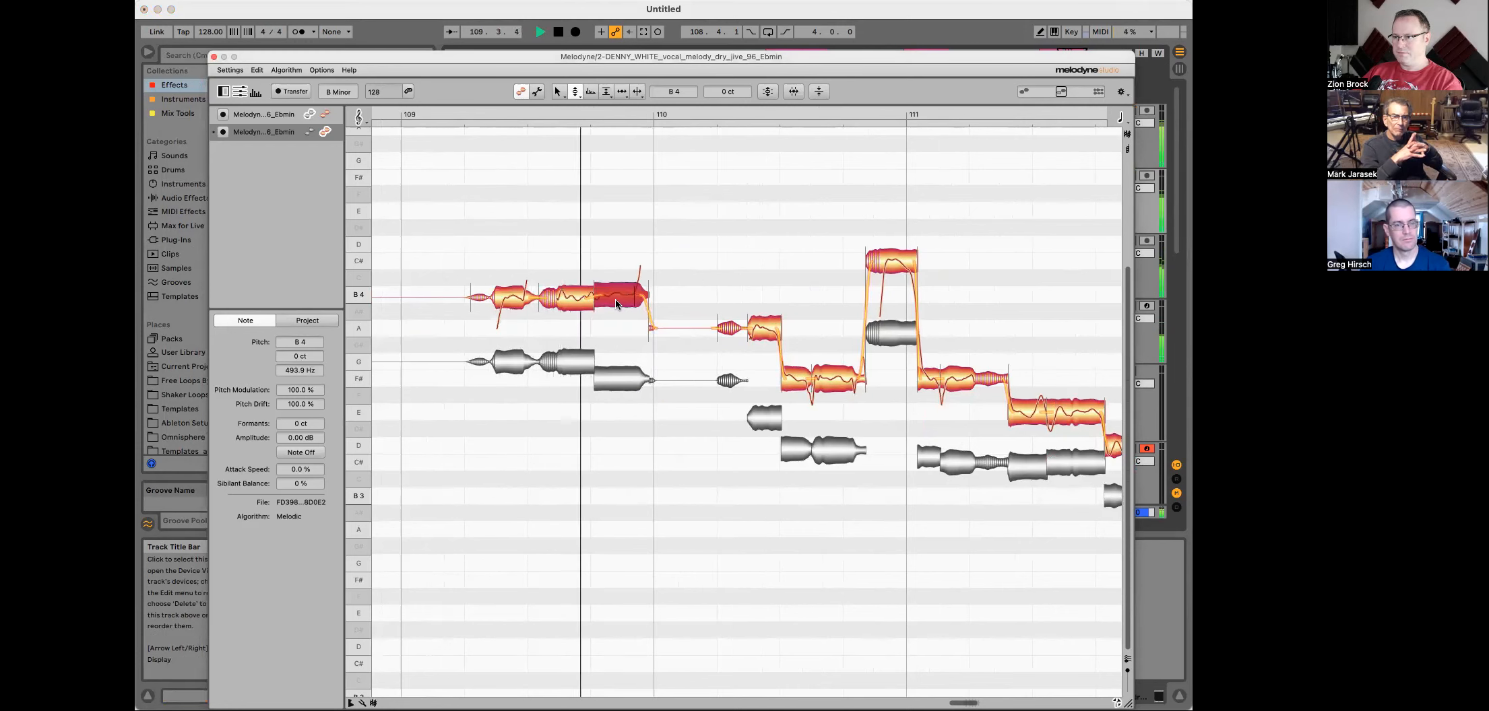
pyautogui.press('space')
# Step: Switch to the main tool, select the preceding note, raise the peak note in bar 111 to D5 and play back
pyautogui.rightClick(614, 297)
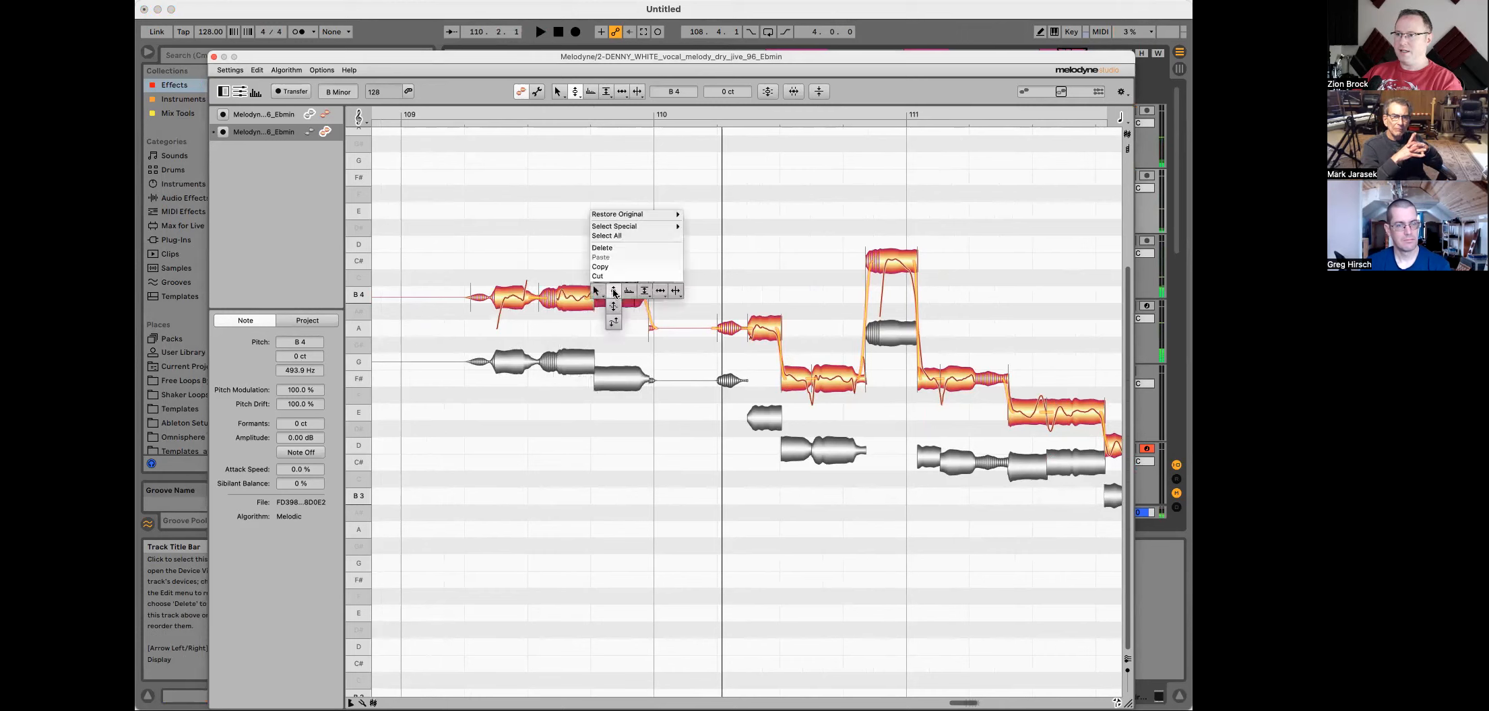
pyautogui.click(601, 295)
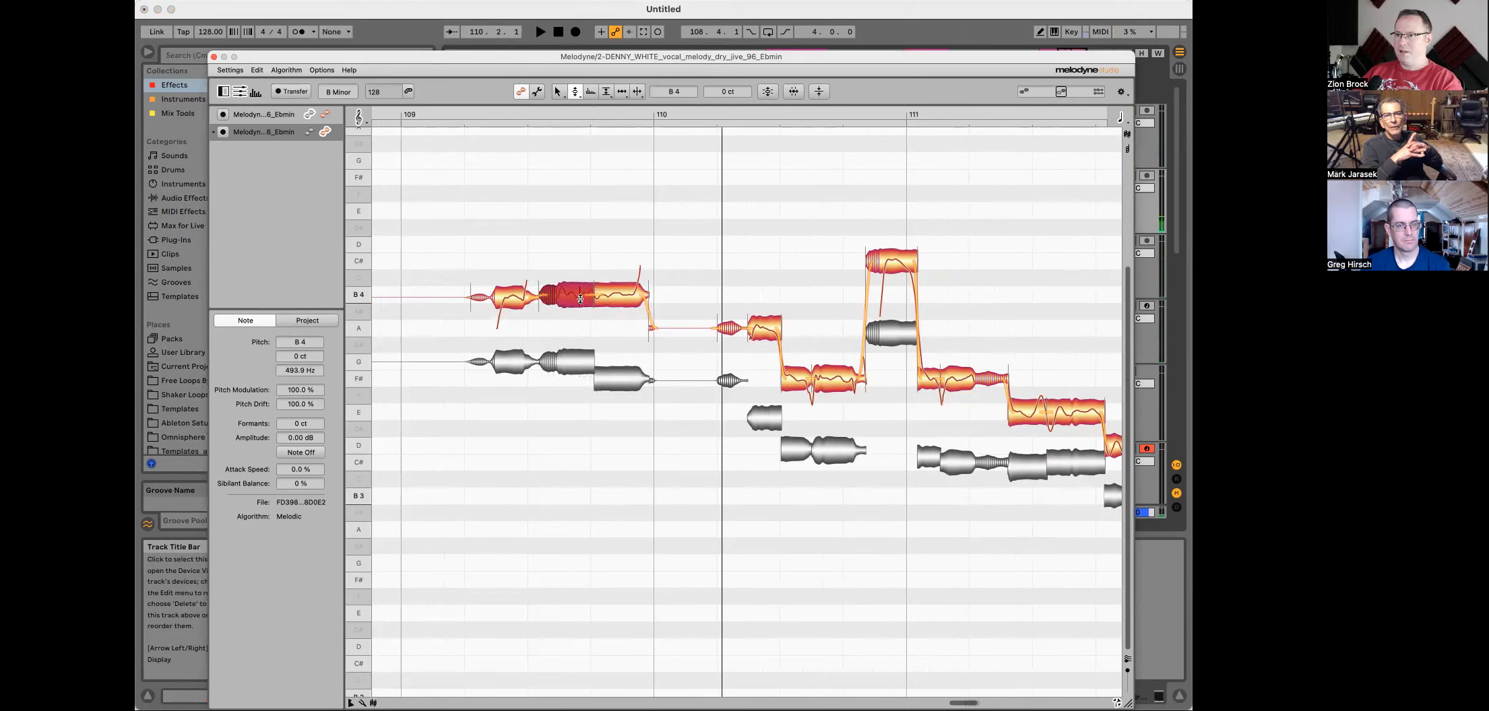
pyautogui.click(514, 305)
pyautogui.press('space')
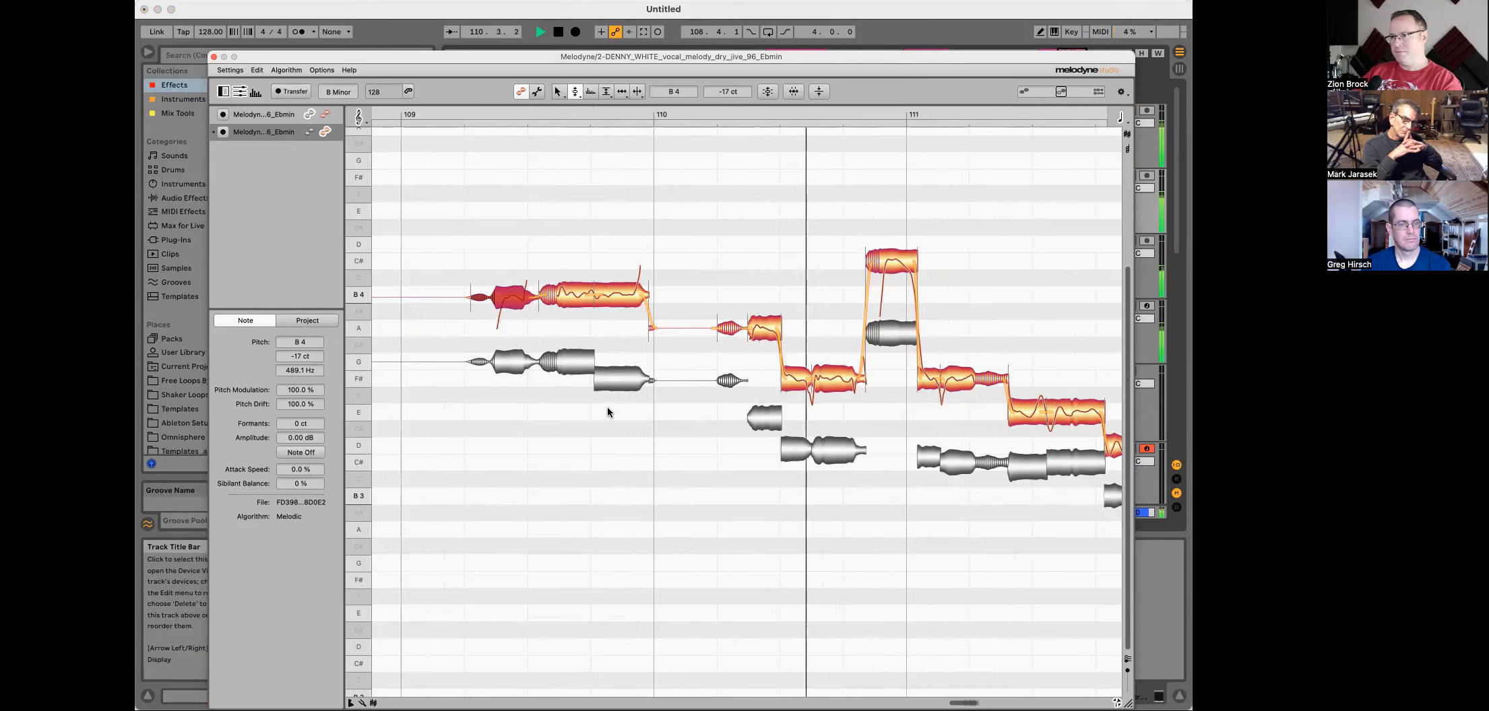
pyautogui.moveTo(745, 294); pyautogui.dragTo(746, 277)
pyautogui.press('space')
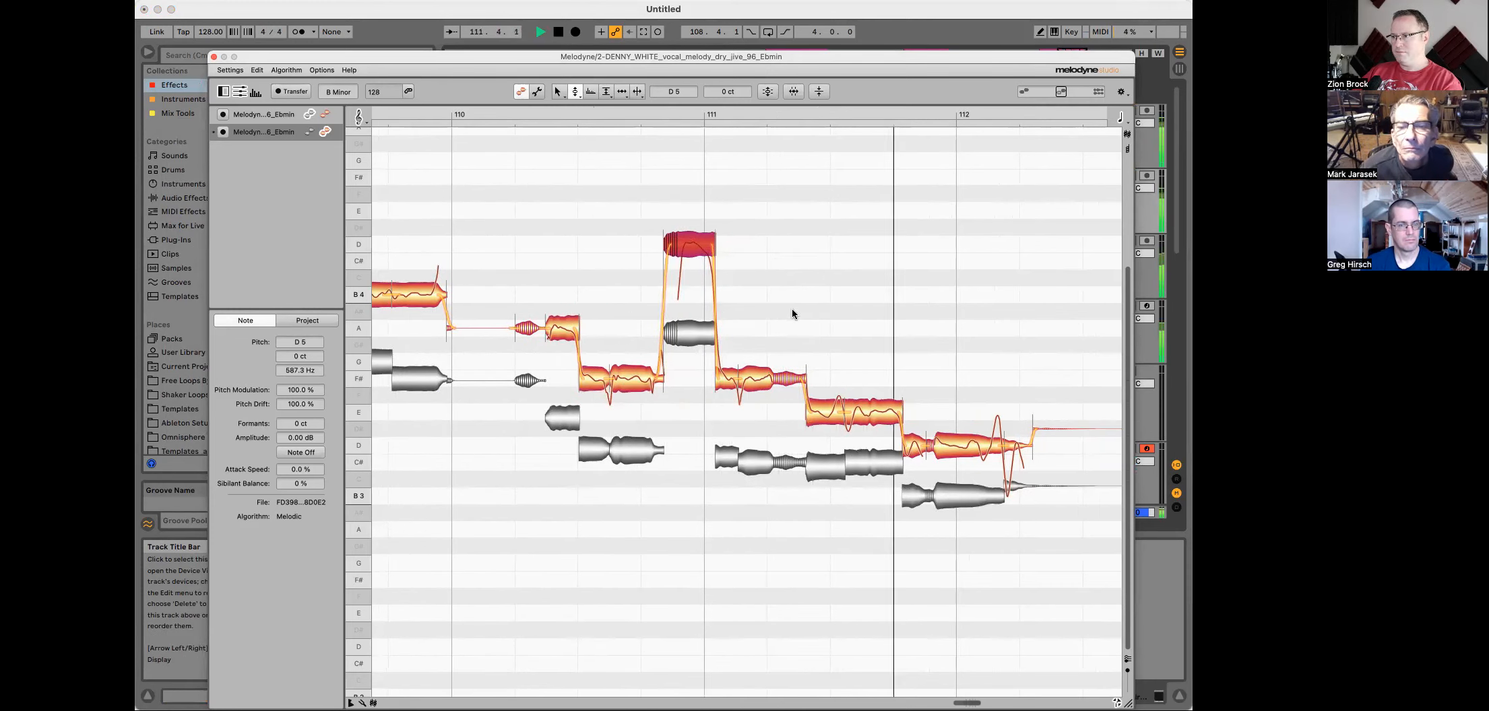
pyautogui.press('space')
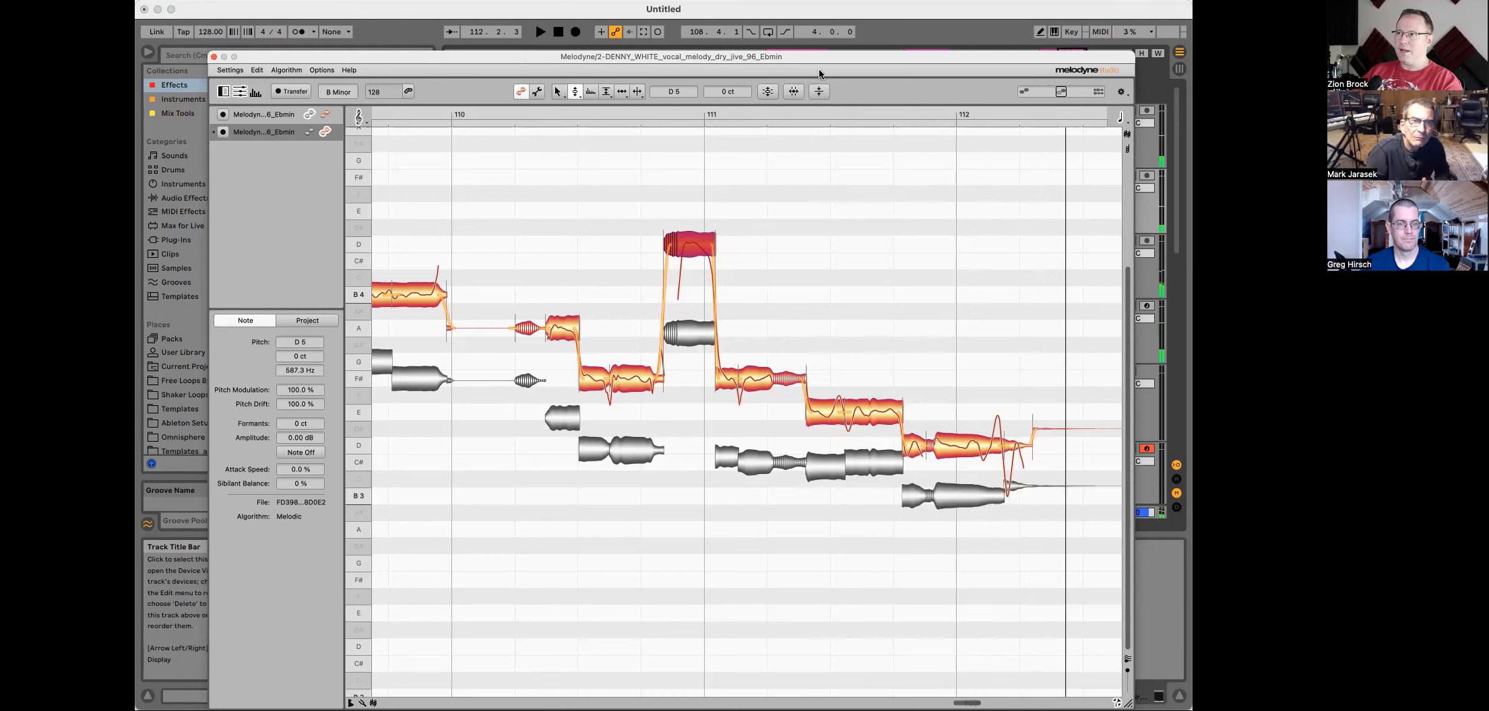
# Step: Switch to the Pitch Modulation tool, select all notes, adjust the modulation of the peak note in bar 111 and play back
pyautogui.moveTo(815, 59); pyautogui.dragTo(833, 329)
pyautogui.press('space')
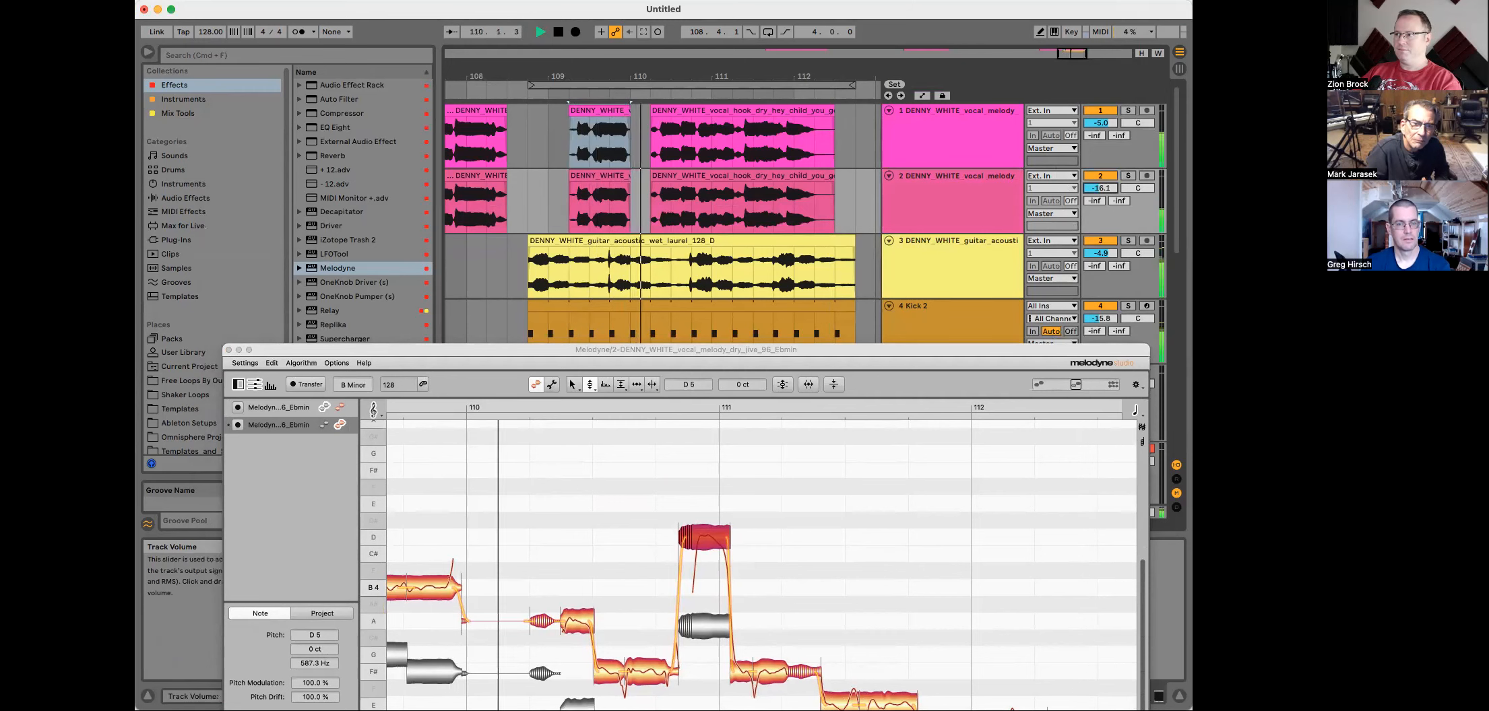
pyautogui.moveTo(923, 351); pyautogui.dragTo(831, 115)
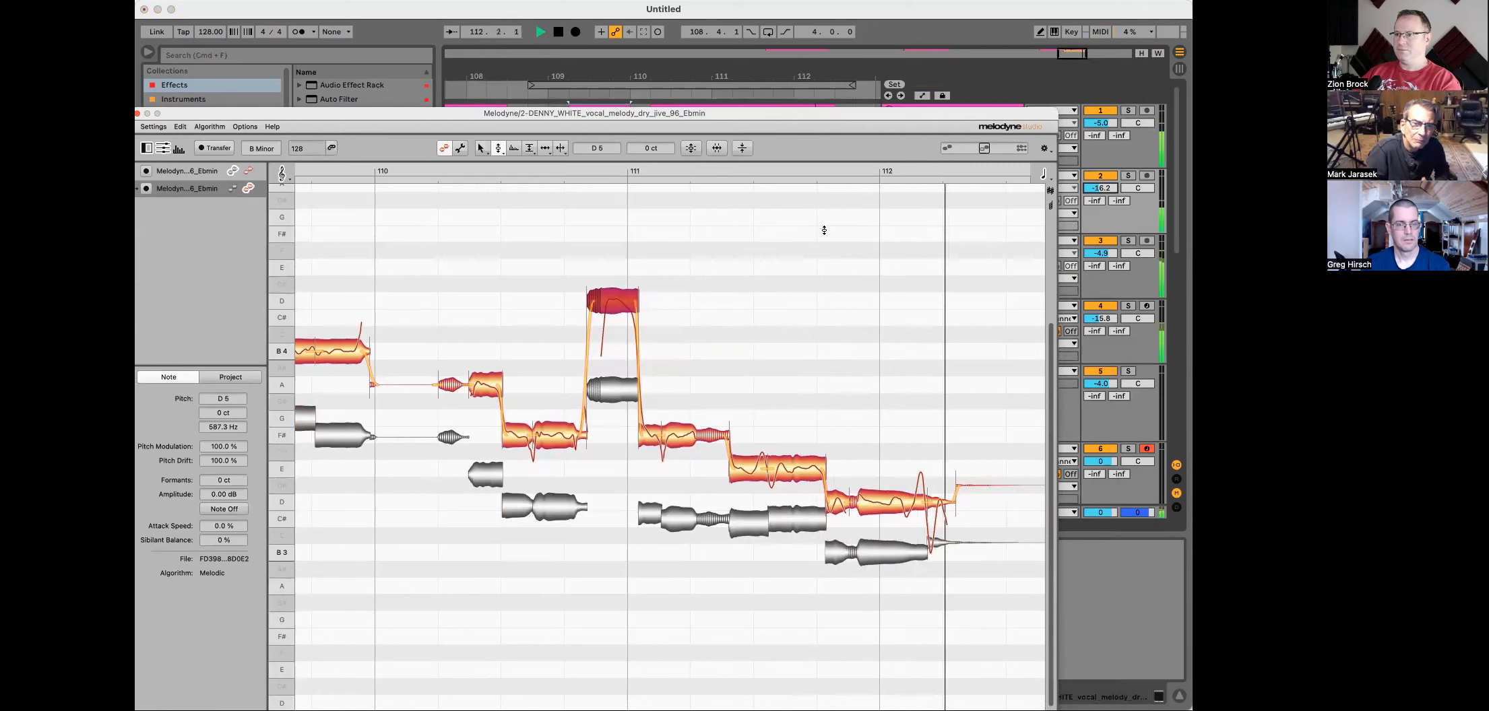
pyautogui.press('space')
pyautogui.rightClick(689, 177)
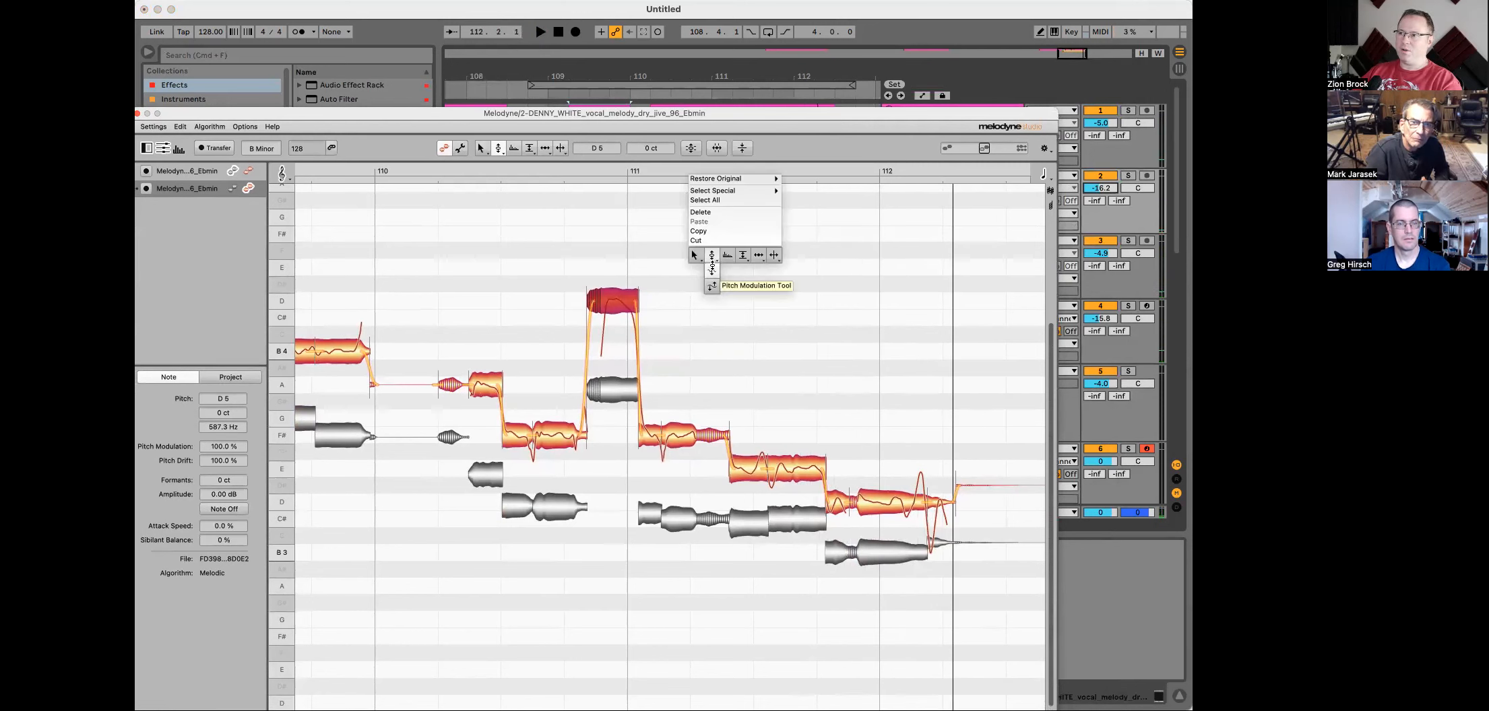
pyautogui.click(713, 285)
pyautogui.click(662, 257)
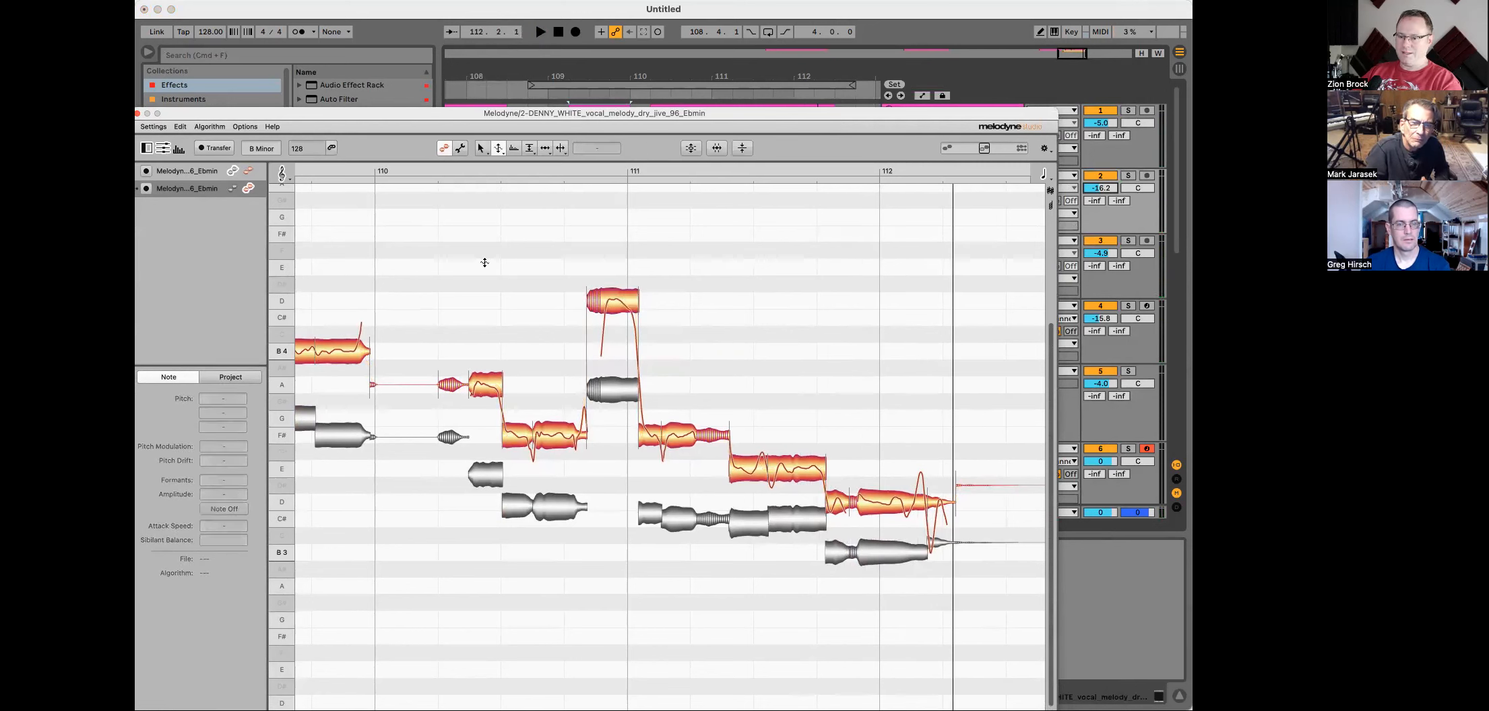
pyautogui.press('super+a')
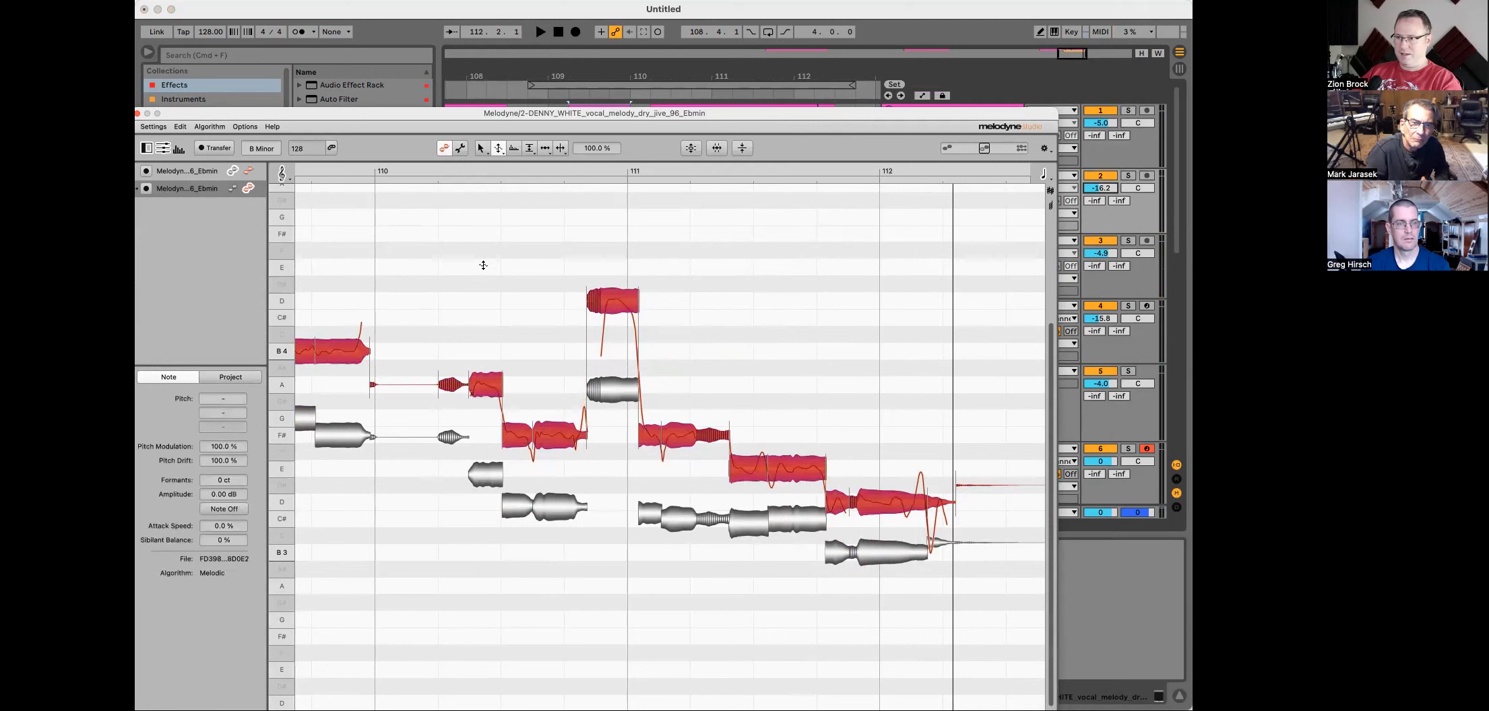
pyautogui.rightClick(665, 305)
pyautogui.click(674, 295)
pyautogui.moveTo(611, 304); pyautogui.dragTo(611, 306)
pyautogui.press('space')
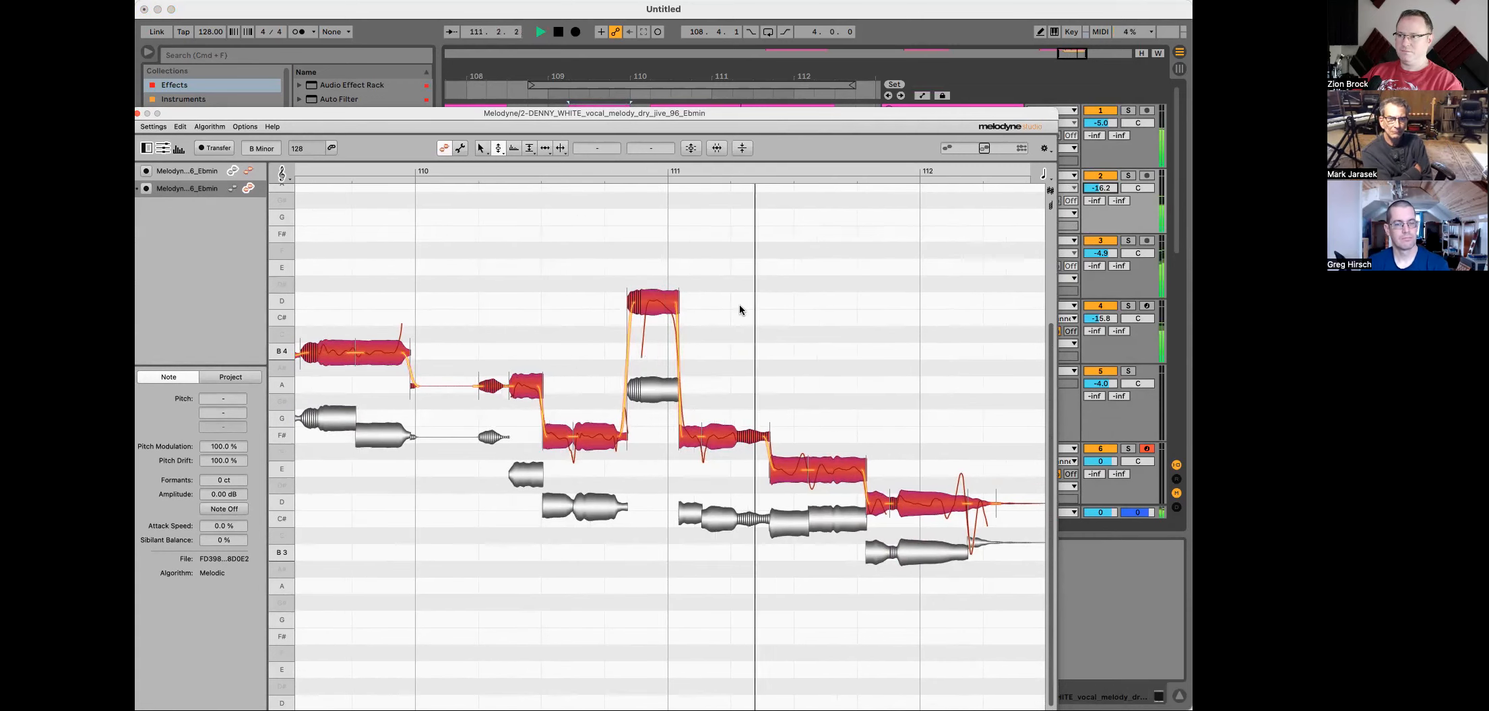
pyautogui.press('space')
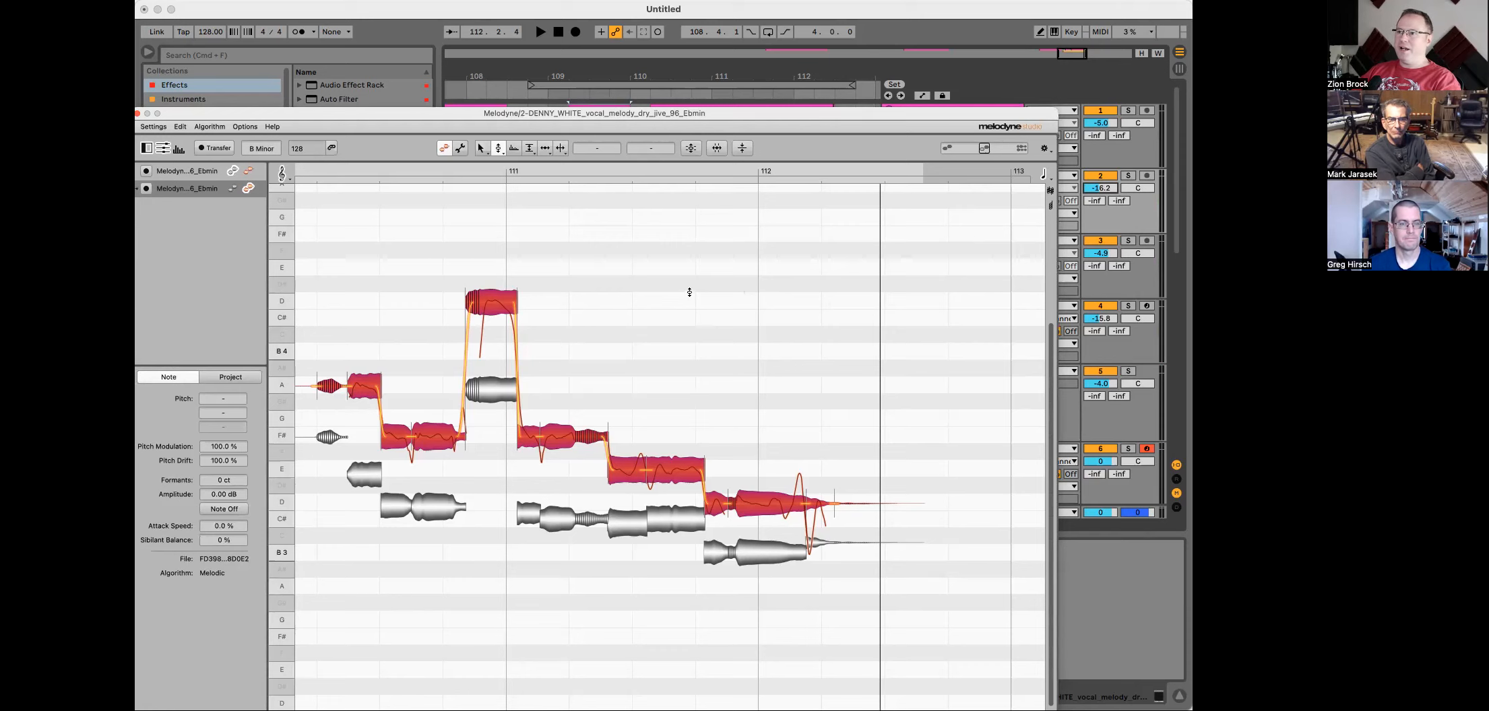
# Step: Switch to the Timing tool, adjust the timing of the final note at bar 112 and play back
pyautogui.hscroll(-3, 689, 292)
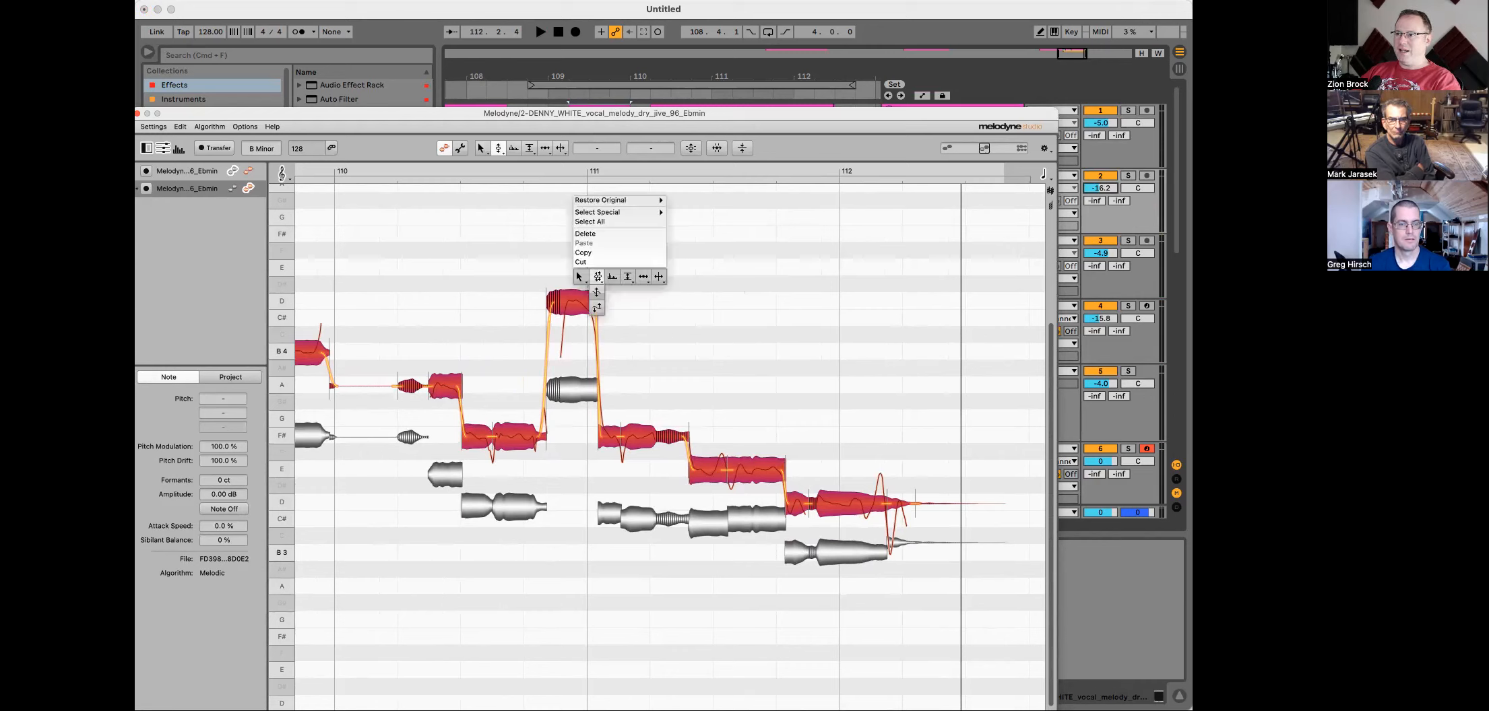
pyautogui.click(643, 276)
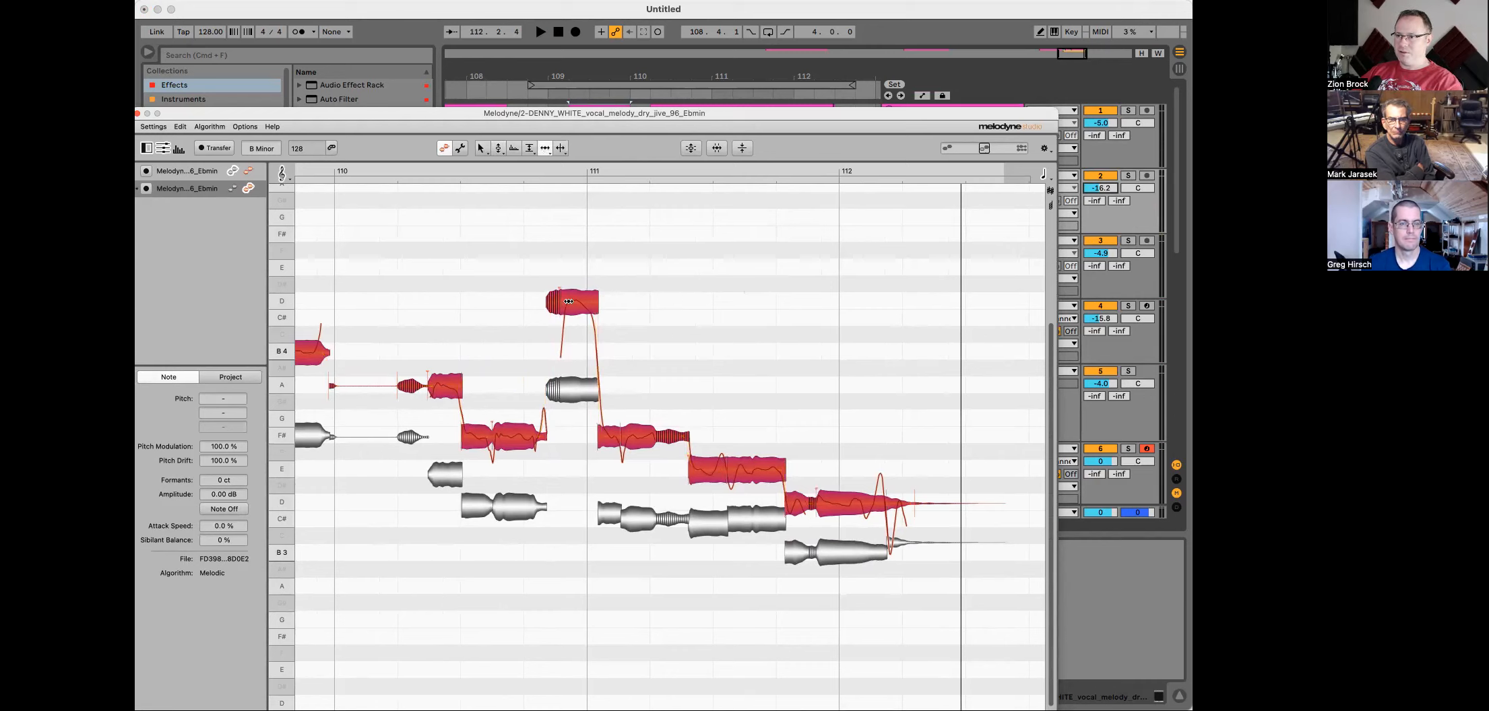
pyautogui.moveTo(885, 118); pyautogui.dragTo(902, 12)
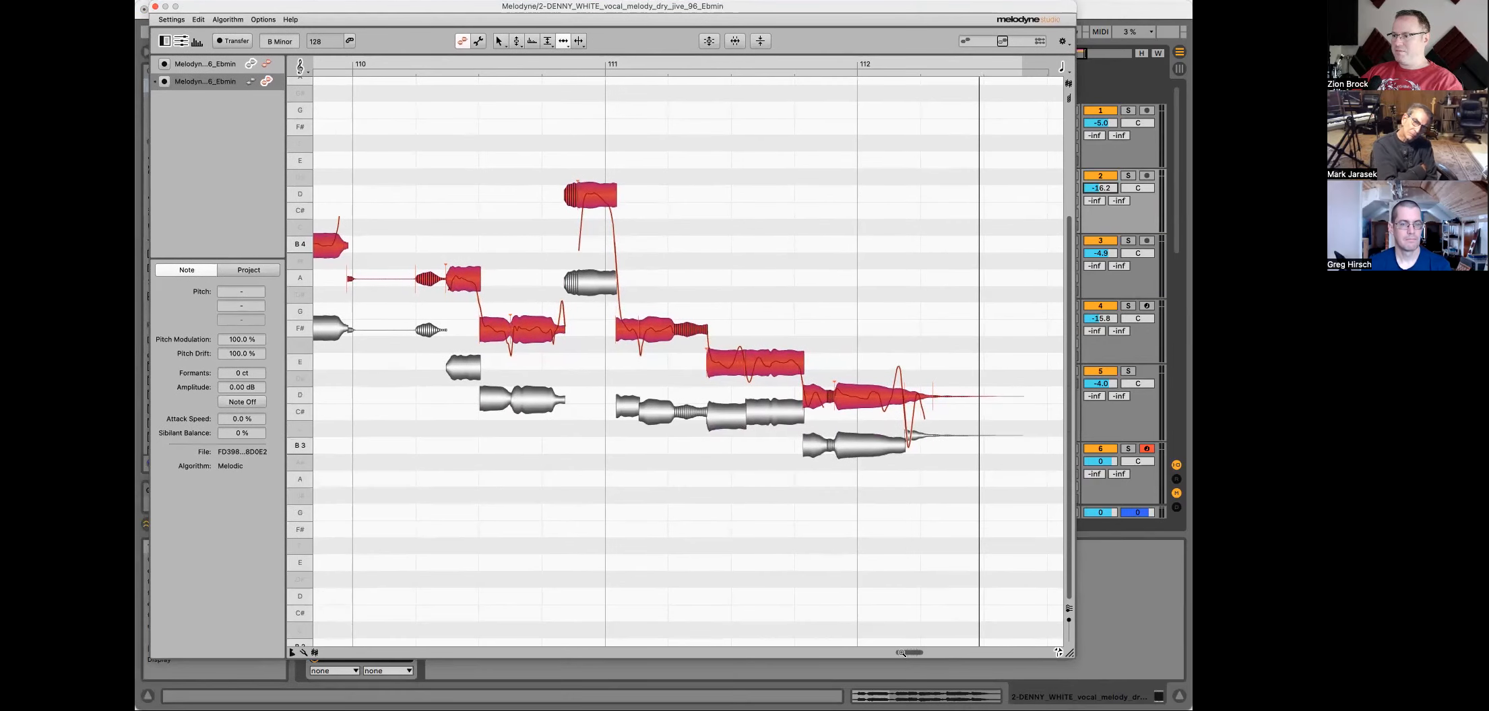
pyautogui.moveTo(901, 653); pyautogui.dragTo(906, 653)
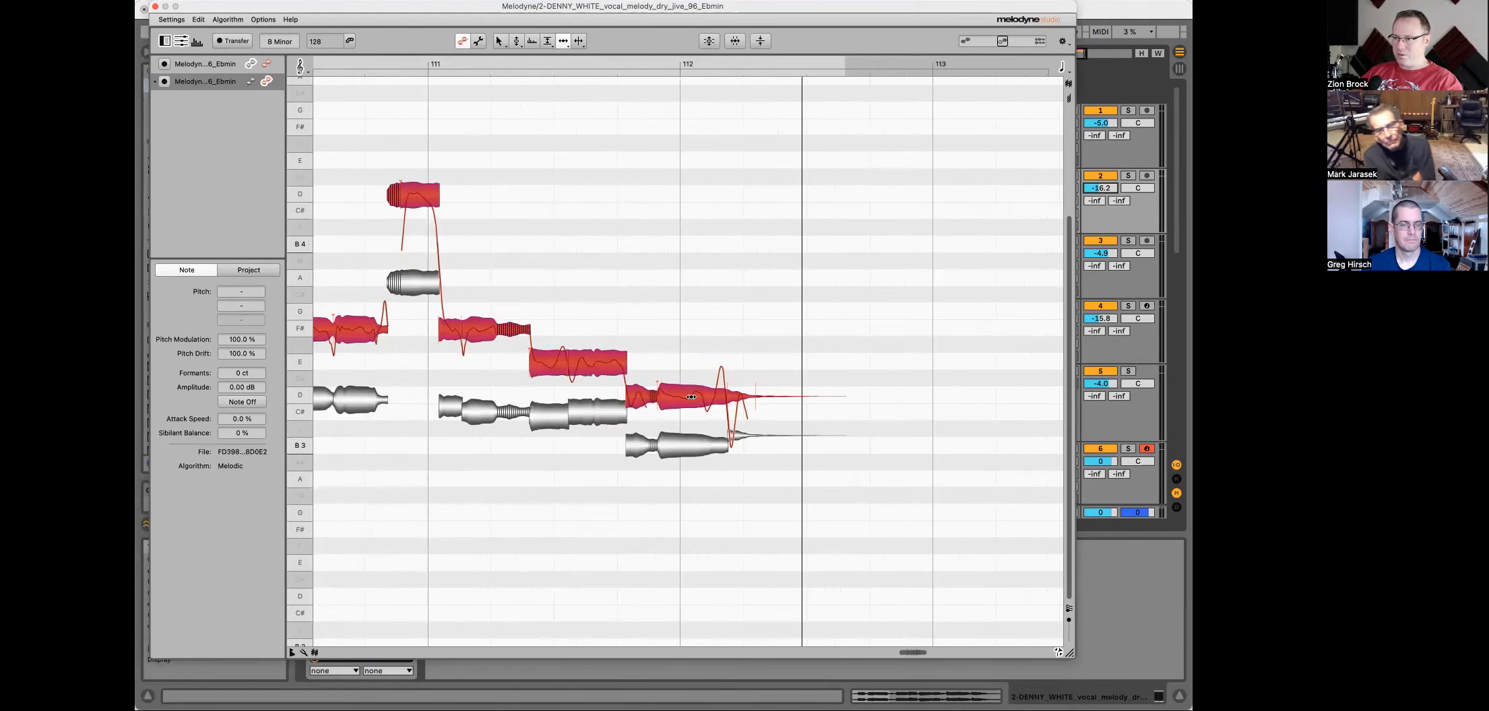
pyautogui.moveTo(691, 397); pyautogui.dragTo(691, 399)
pyautogui.press('space')
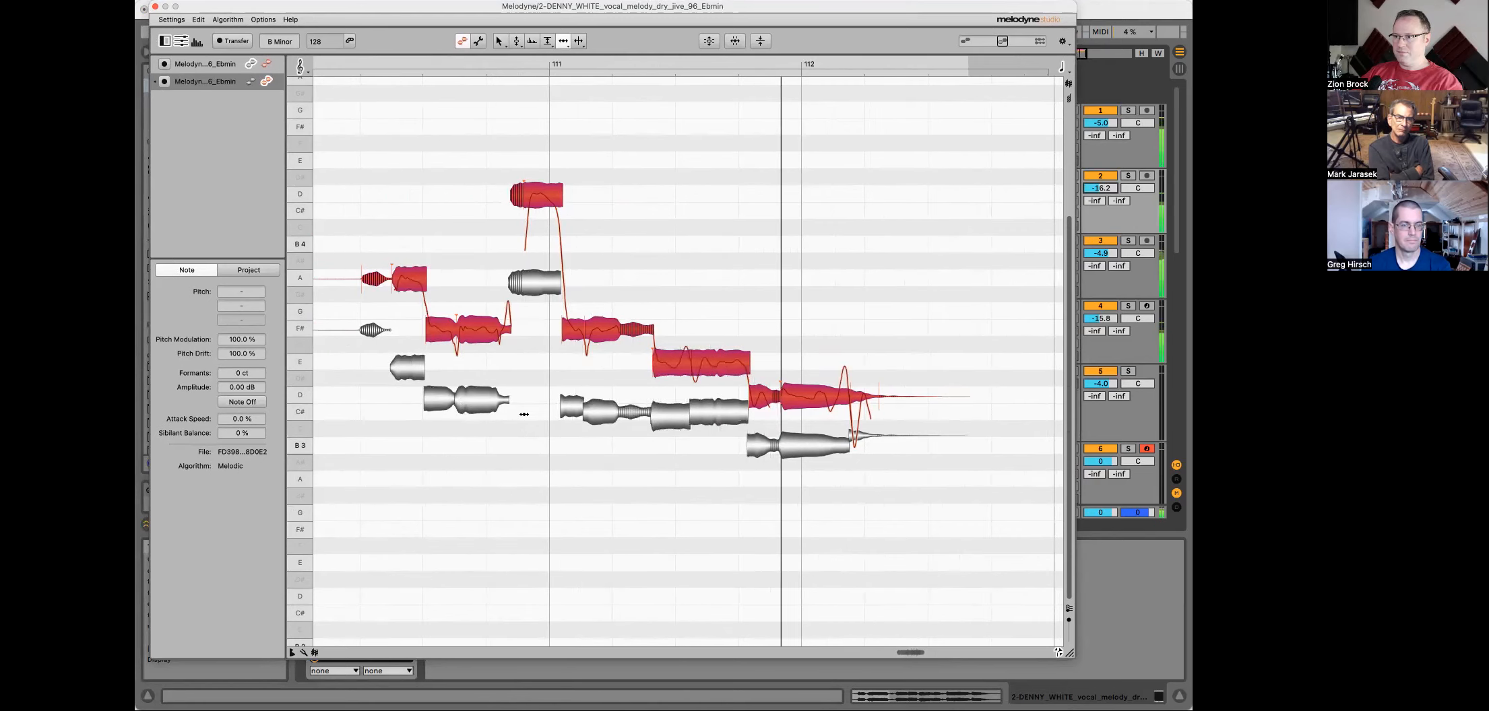
pyautogui.press('space')
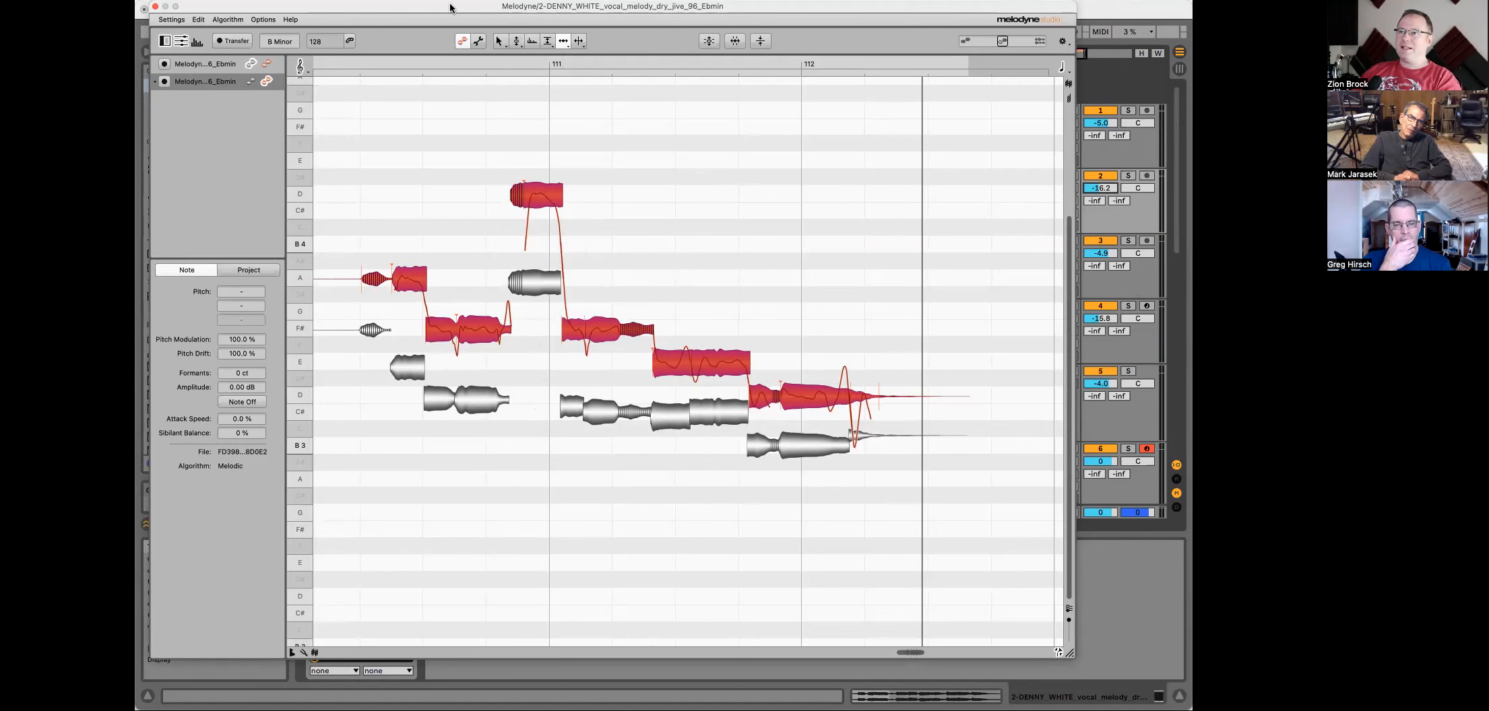
# Step: Move the Melodyne window aside, select the second vocal track and close the Melodyne editor
pyautogui.moveTo(450, 8); pyautogui.dragTo(557, 419)
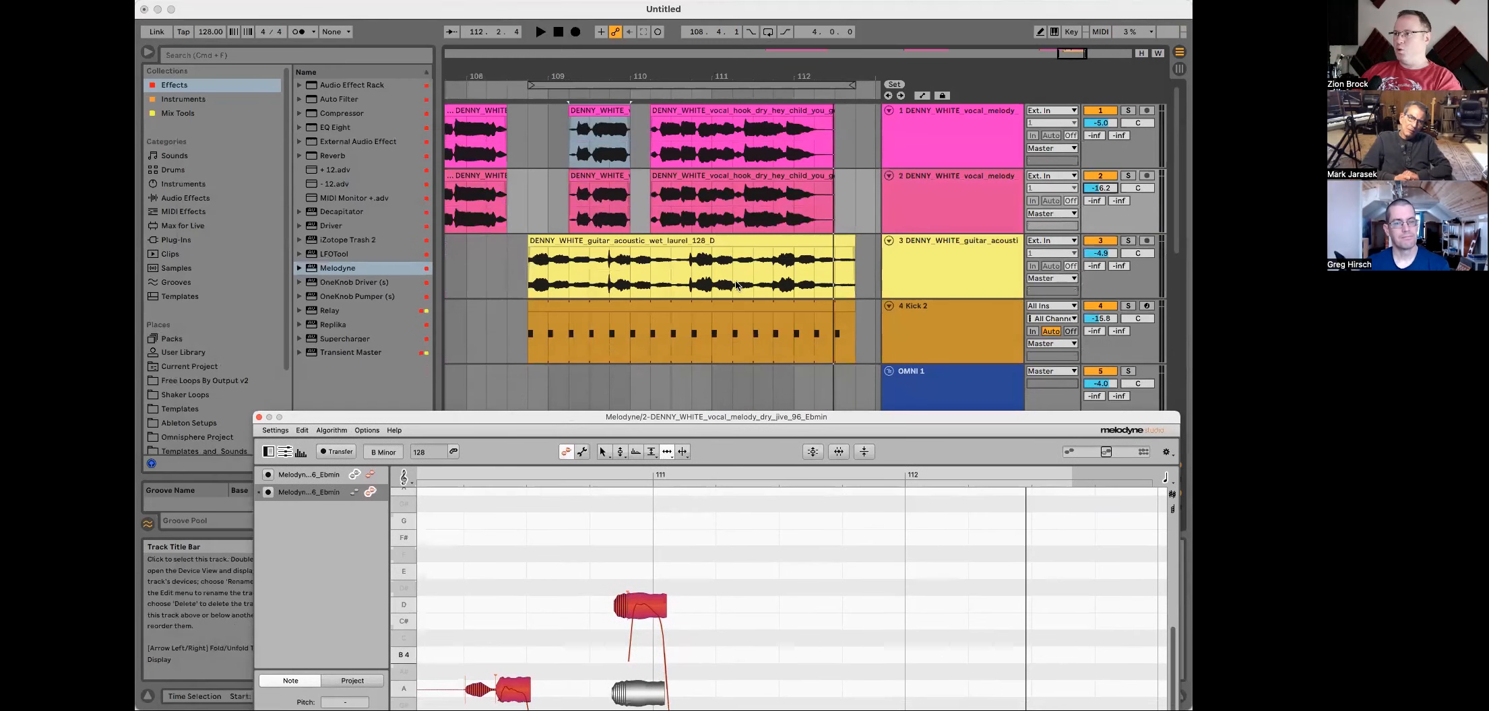
pyautogui.click(948, 185)
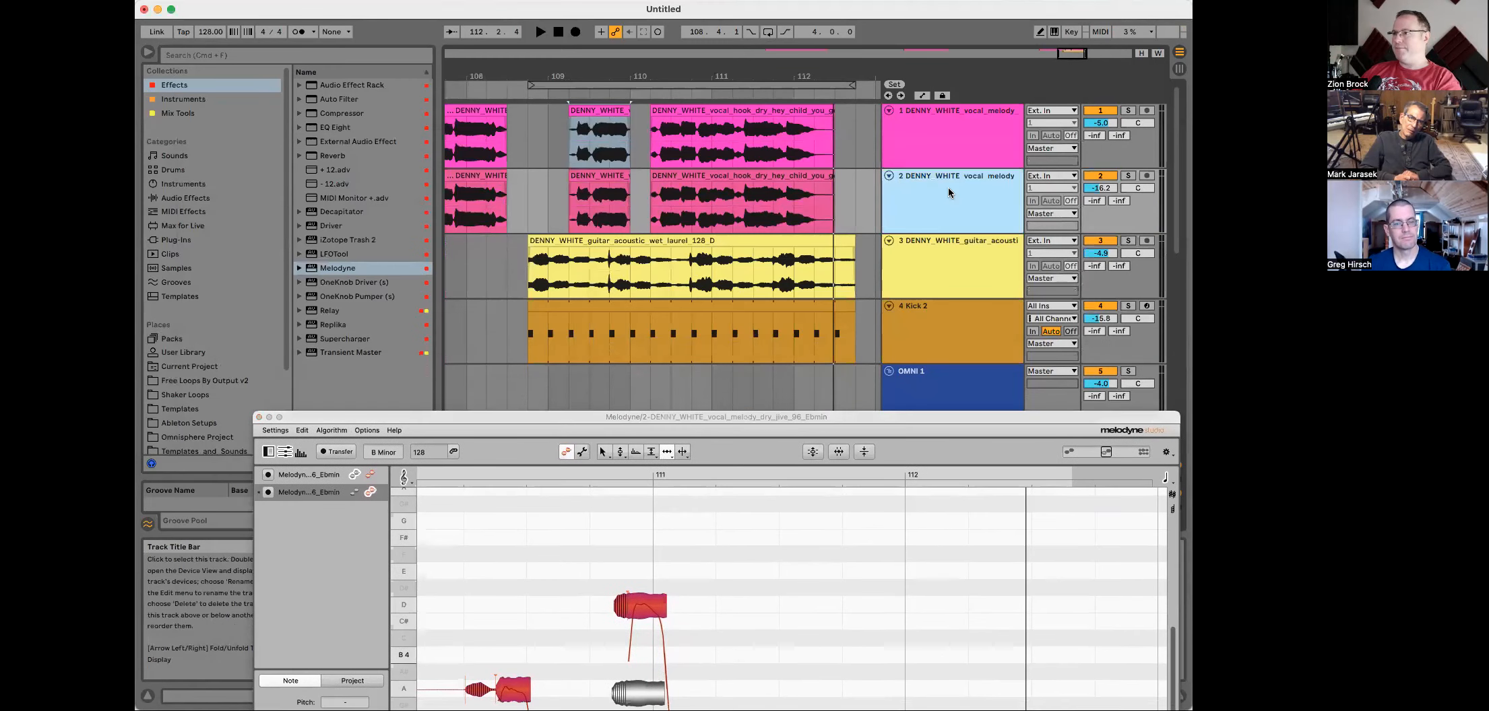
pyautogui.click(269, 418)
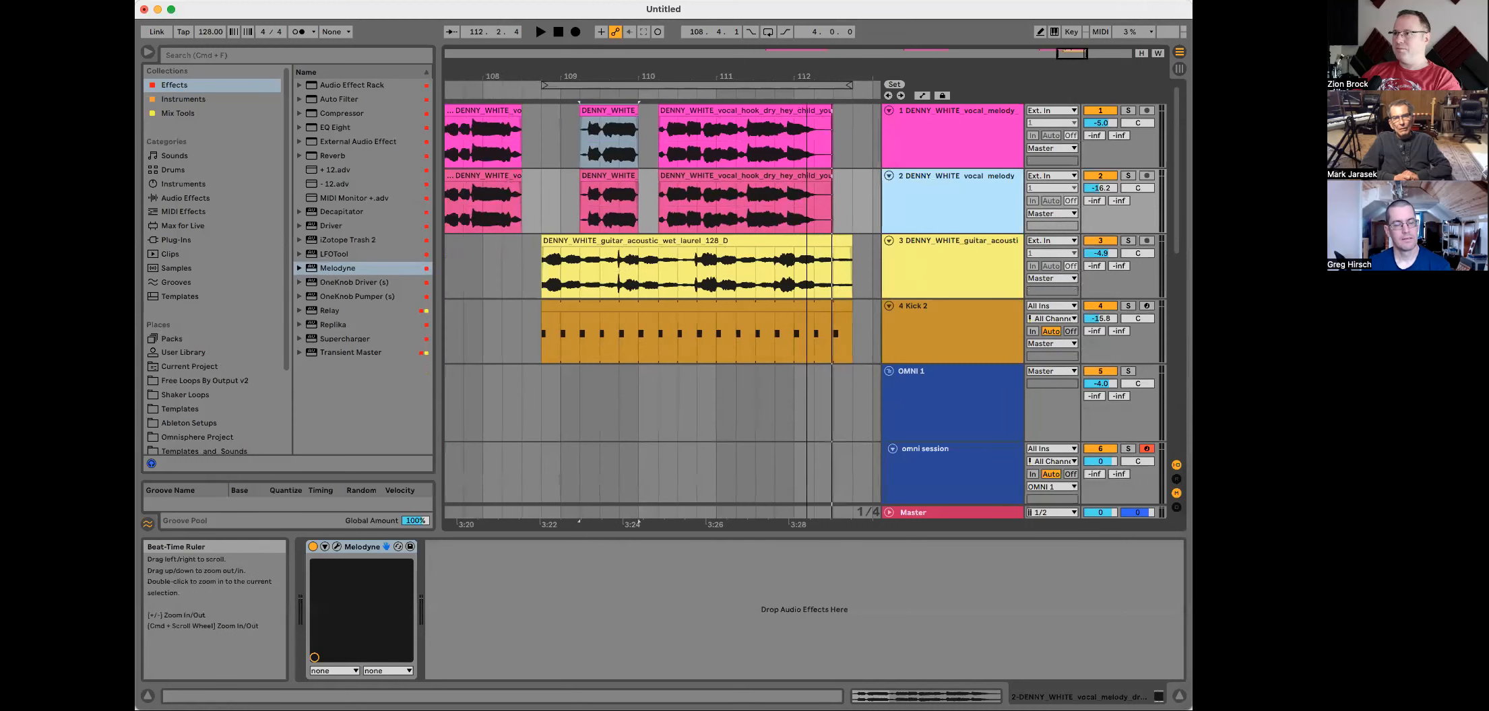
# Step: Select both vocal melody tracks and group them into one Group track
pyautogui.click(934, 123)
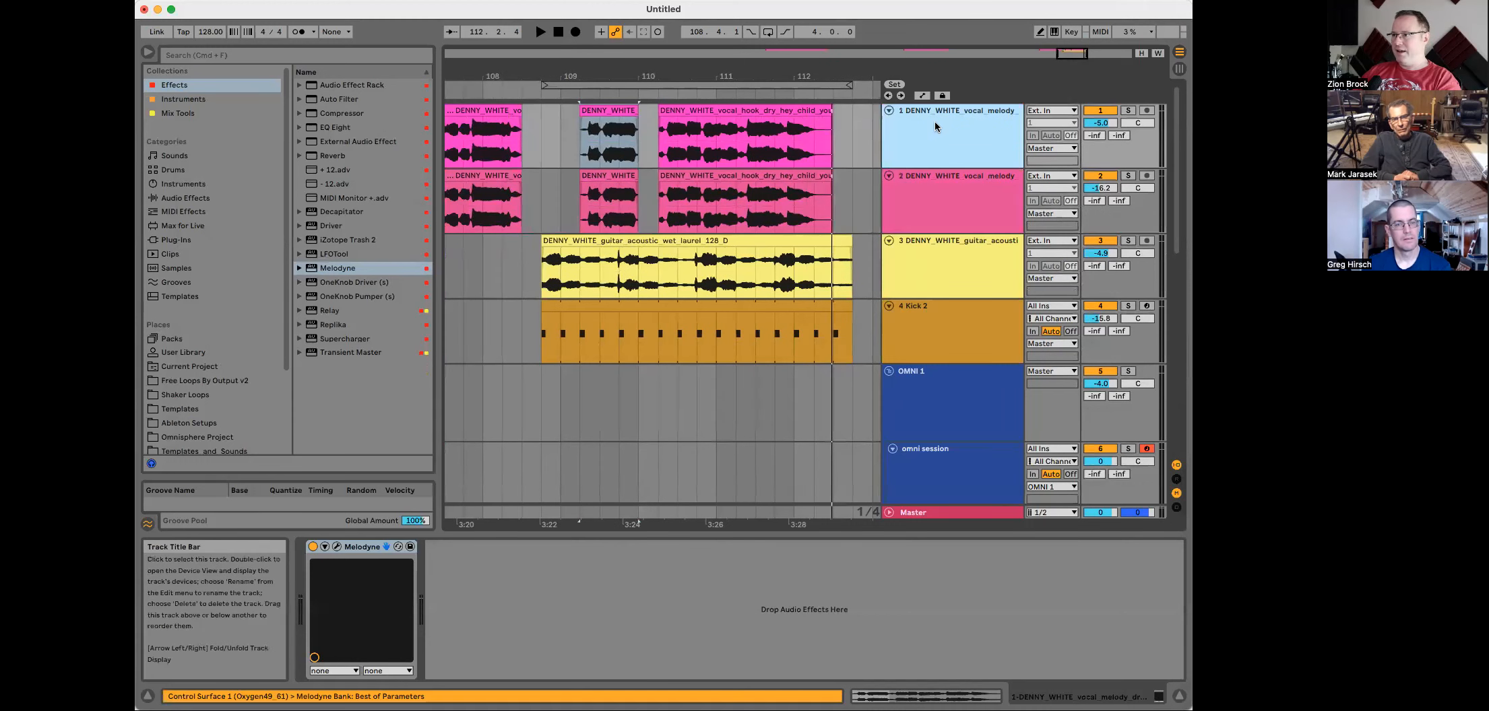
pyautogui.keyDown('shift'); pyautogui.click(941, 186); pyautogui.keyUp('shift')
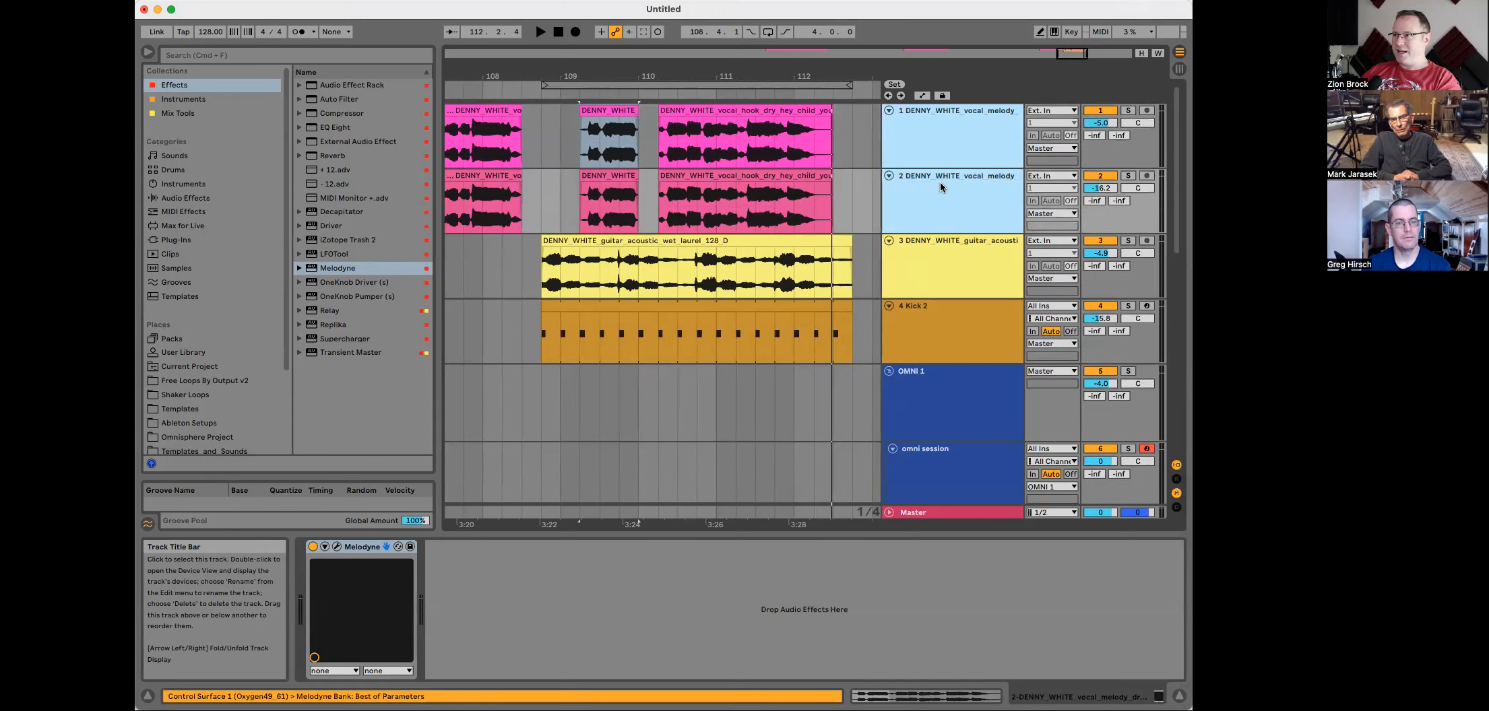
pyautogui.press('super+g')
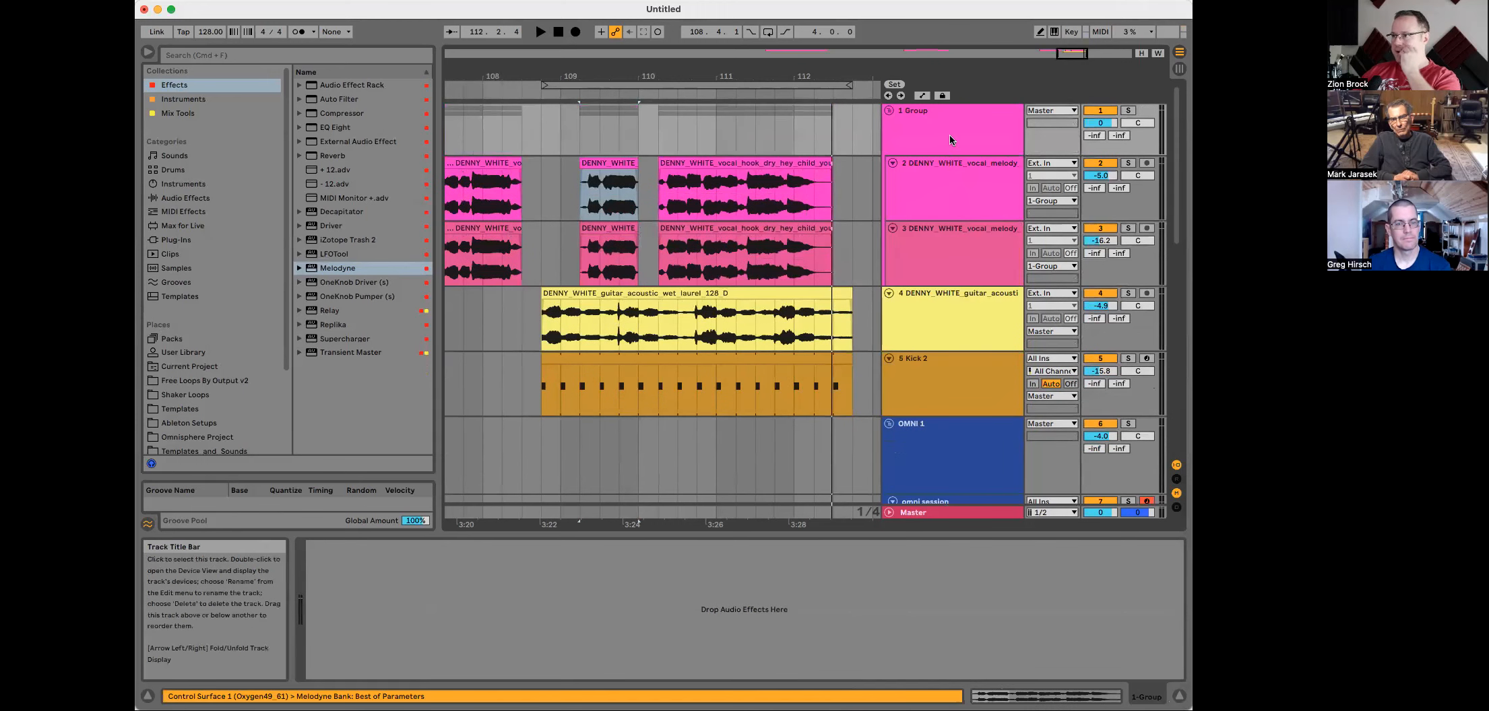
# Step: Select the Group track and load Nectar 3 from the Mix Tools collection onto it
pyautogui.click(948, 132)
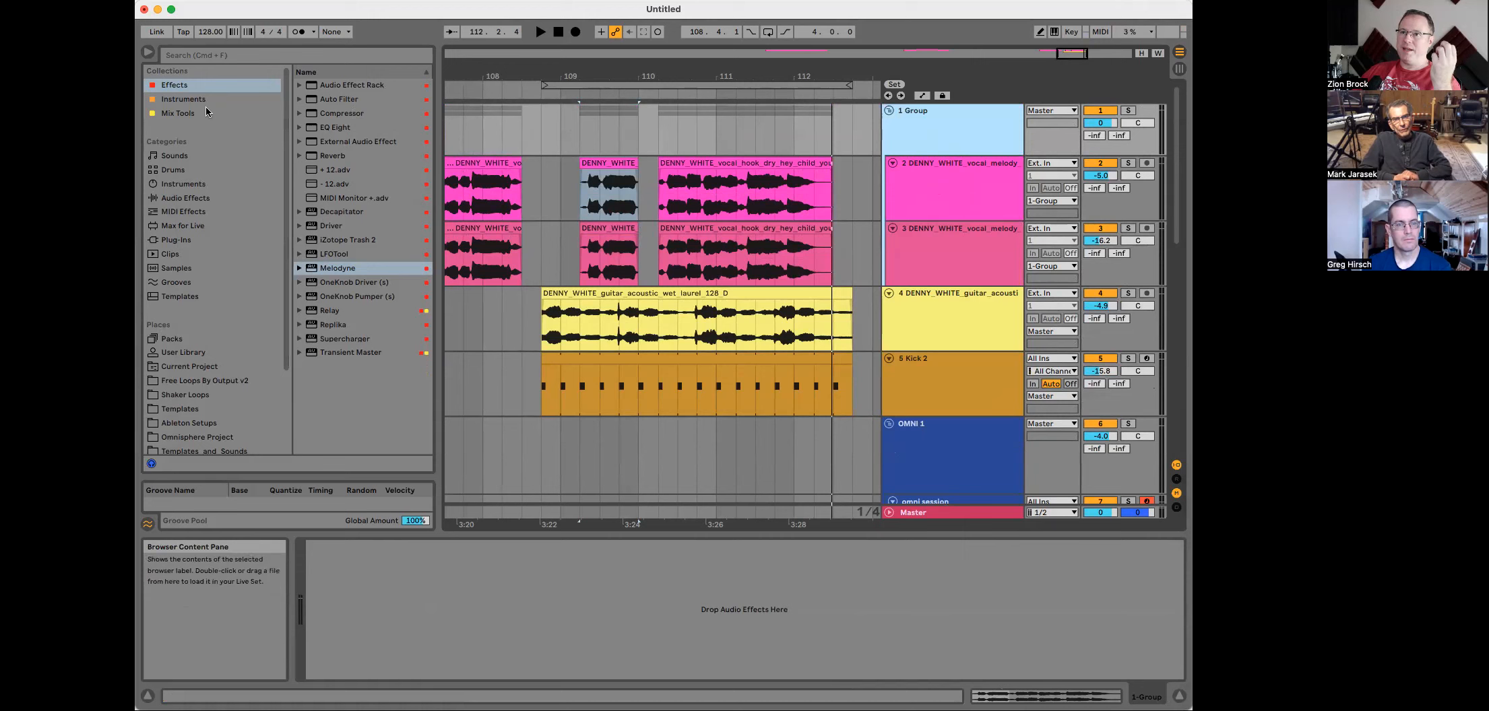
pyautogui.click(197, 83)
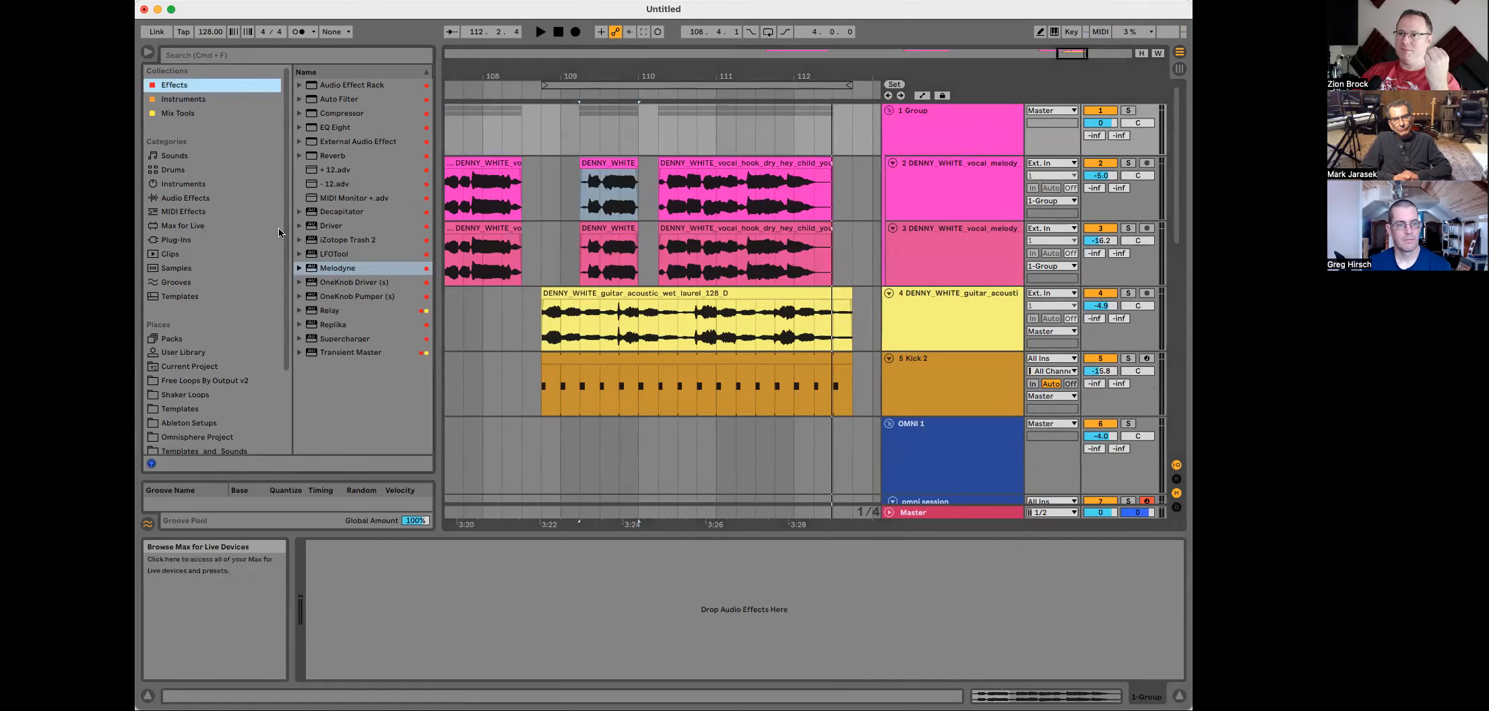
pyautogui.click(225, 112)
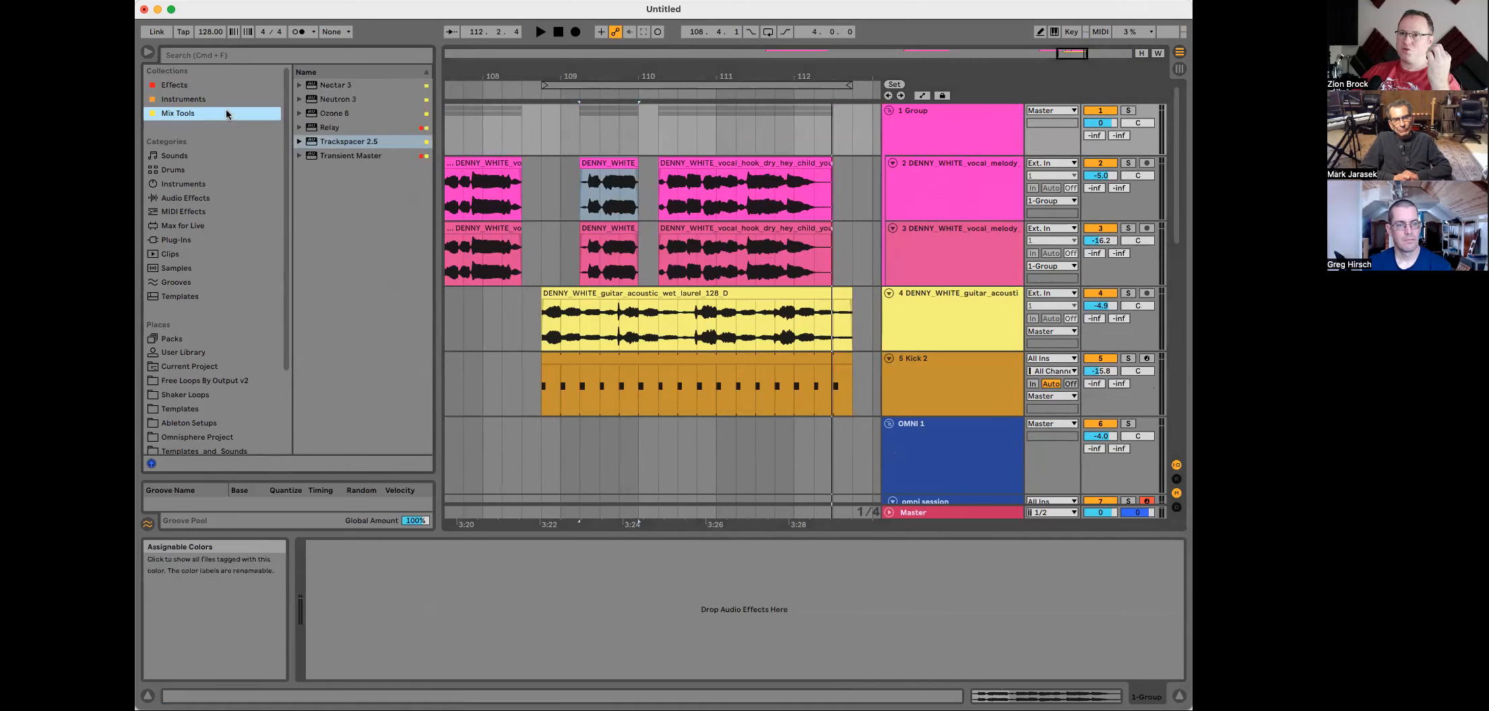
pyautogui.click(324, 86)
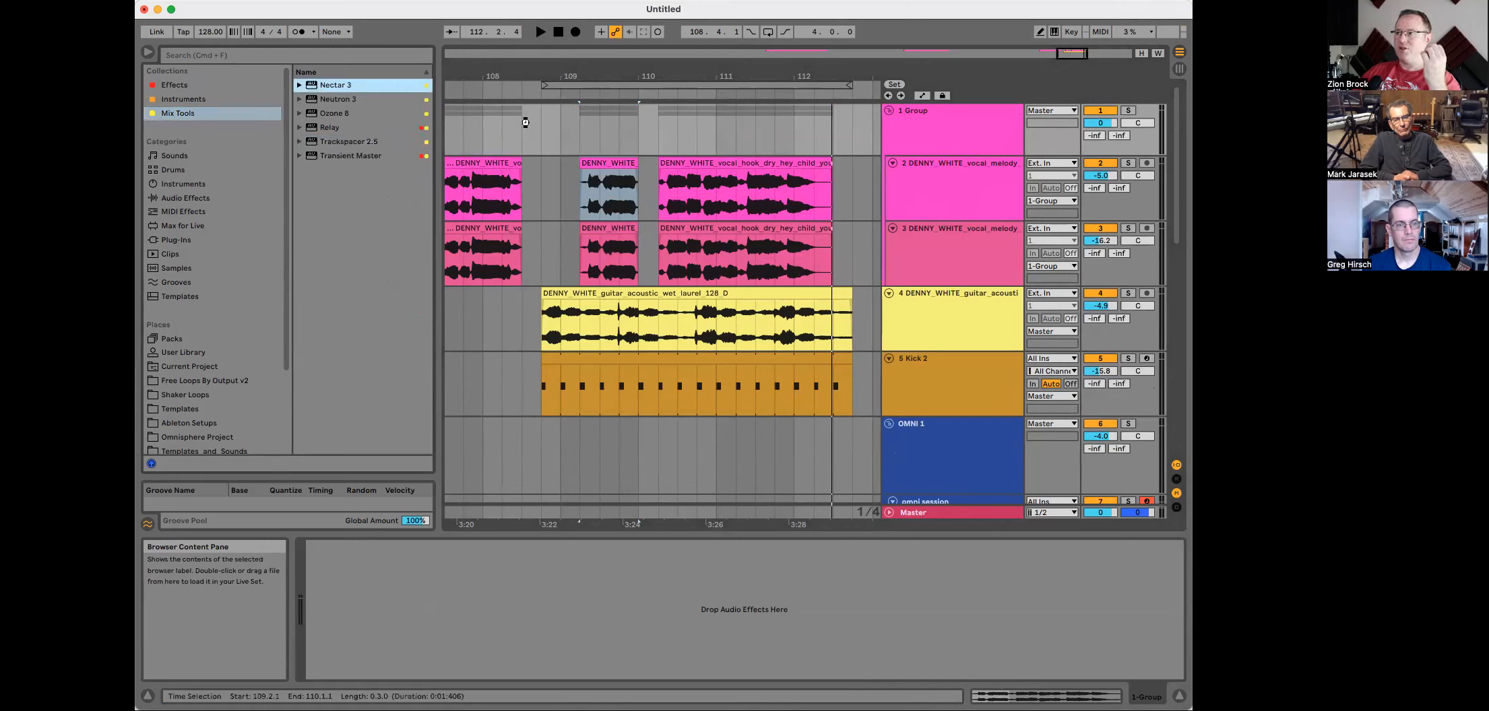
pyautogui.moveTo(527, 122); pyautogui.dragTo(526, 124)
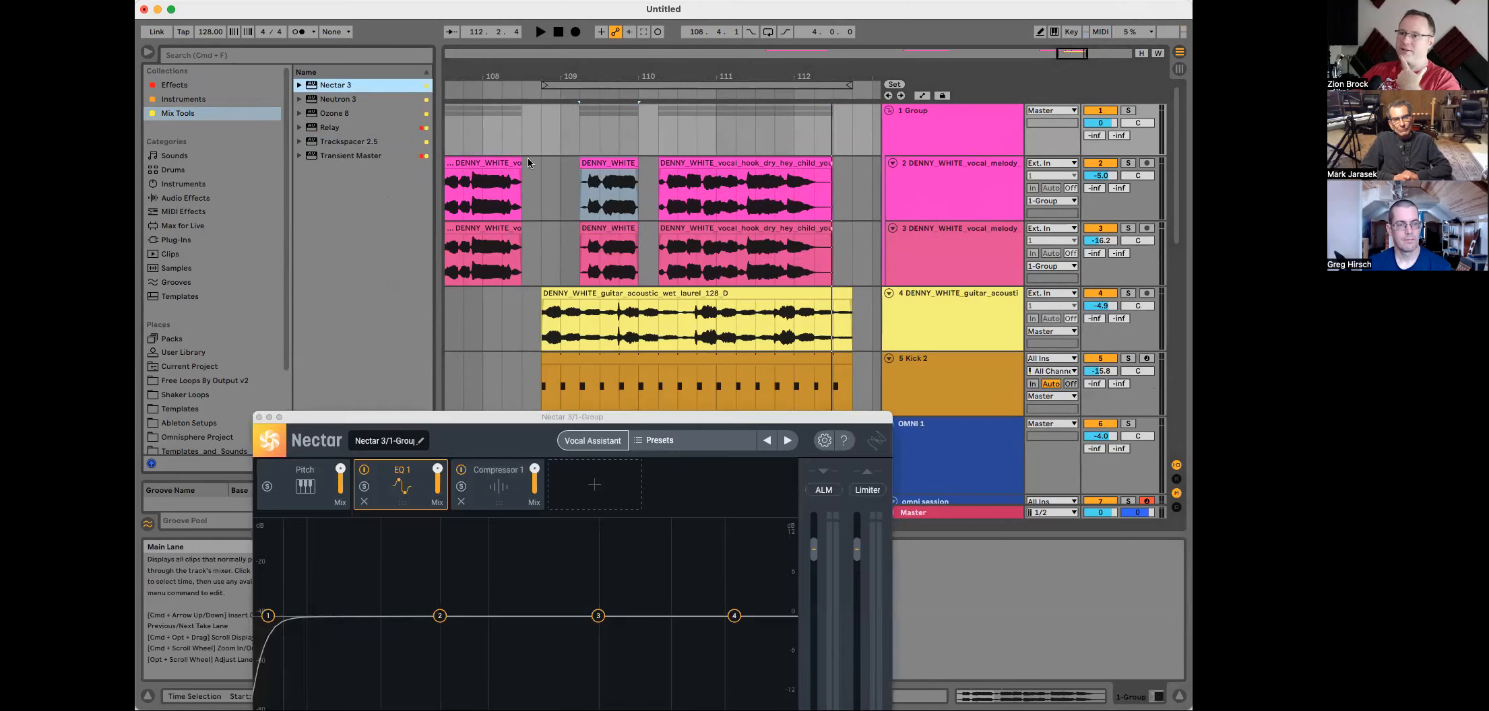
# Step: In Nectar, view the Pitch module, then raise the EQ 1 highpass filter to about 477 Hz and play back
pyautogui.moveTo(640, 372); pyautogui.dragTo(714, 166)
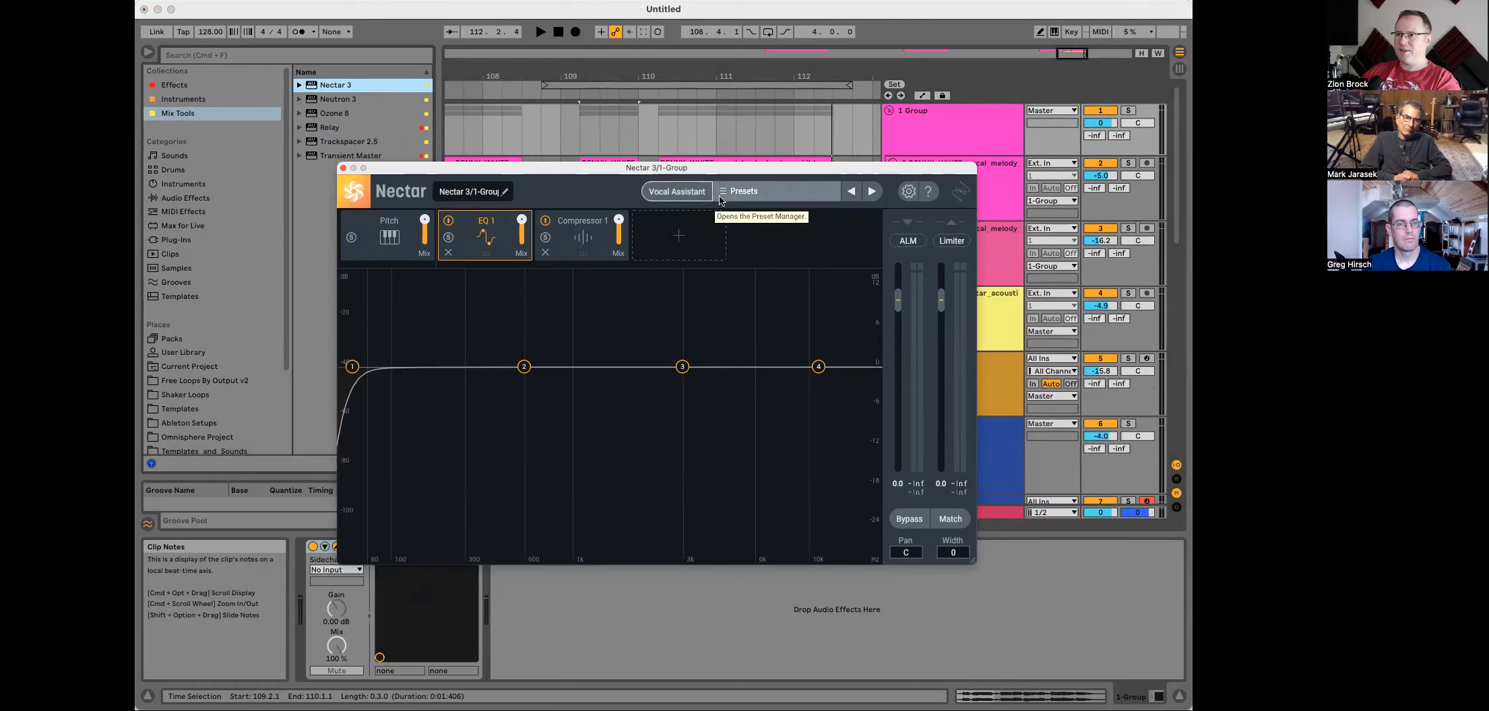
pyautogui.click(390, 239)
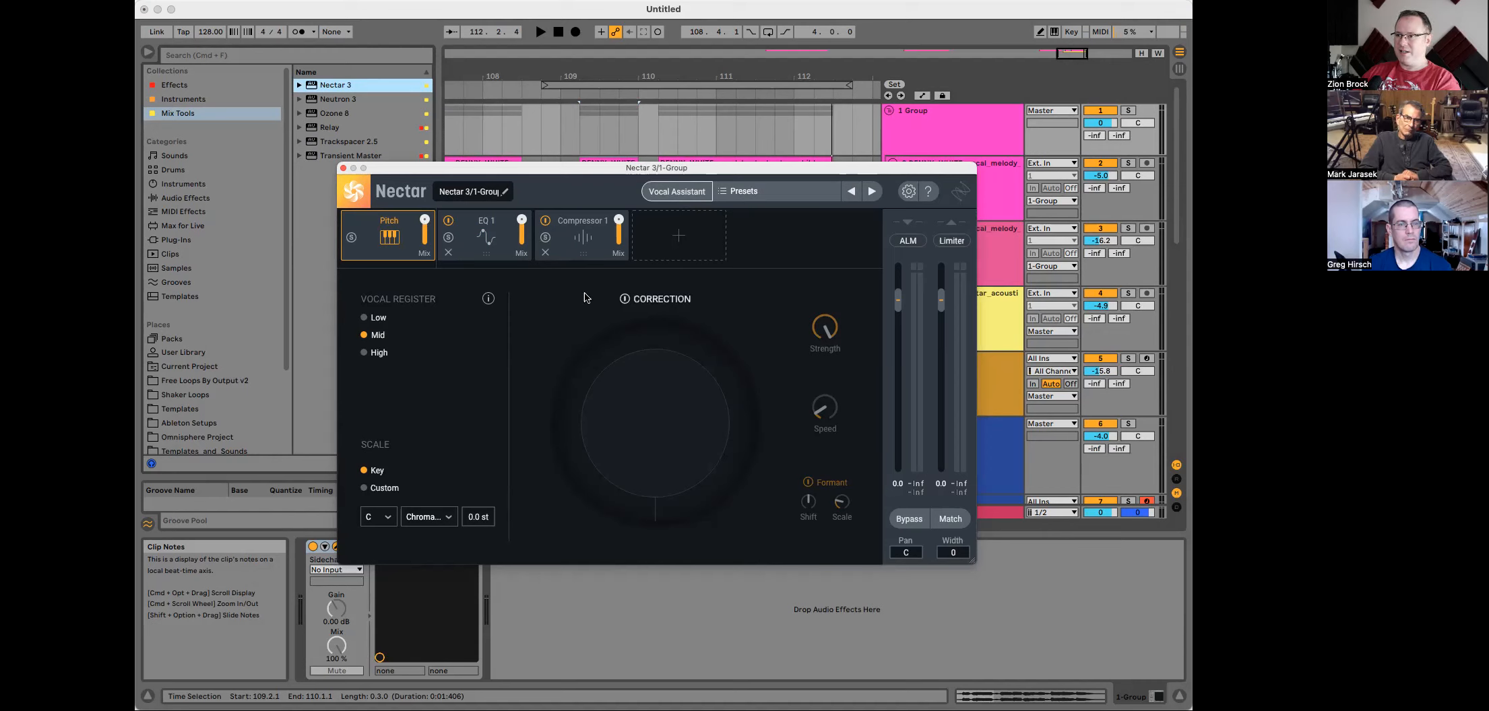
pyautogui.click(485, 237)
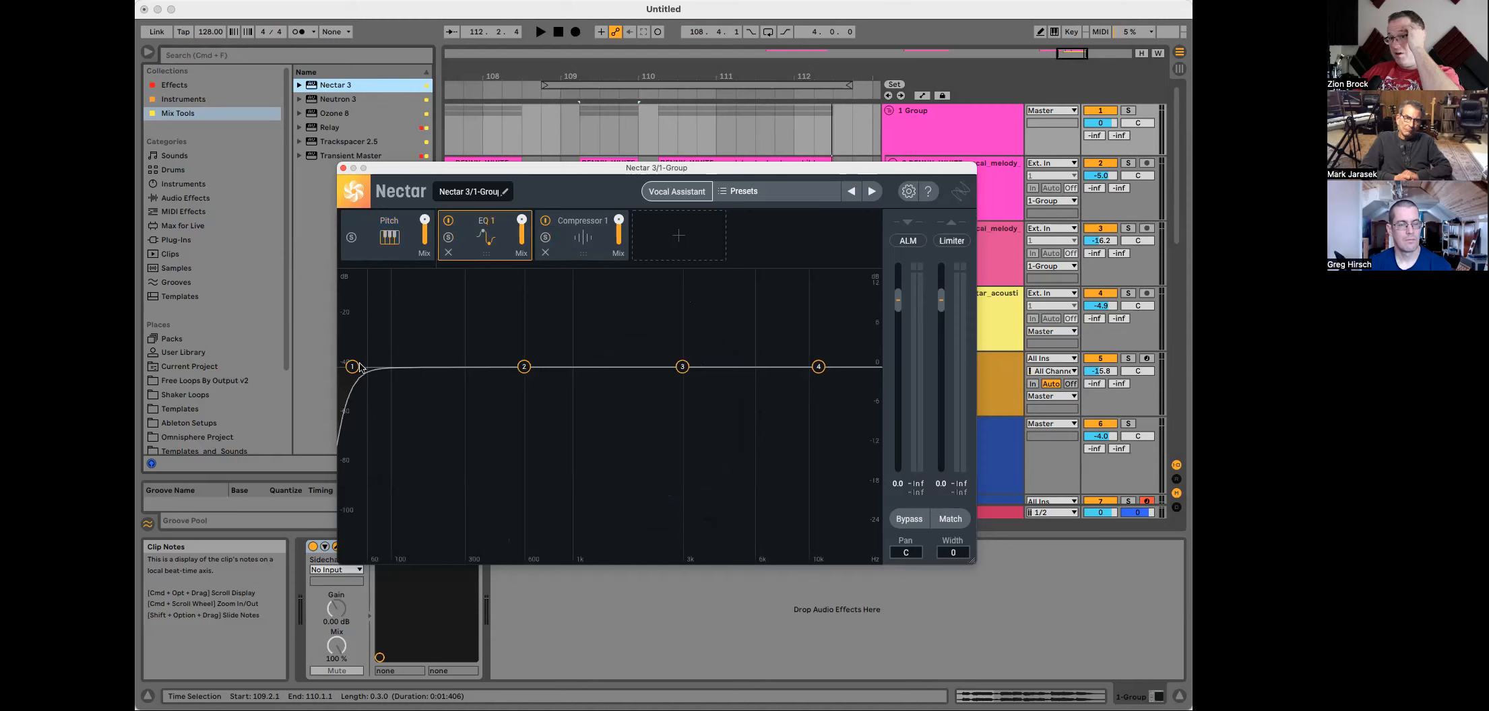
pyautogui.moveTo(352, 366); pyautogui.dragTo(504, 367)
pyautogui.press('space')
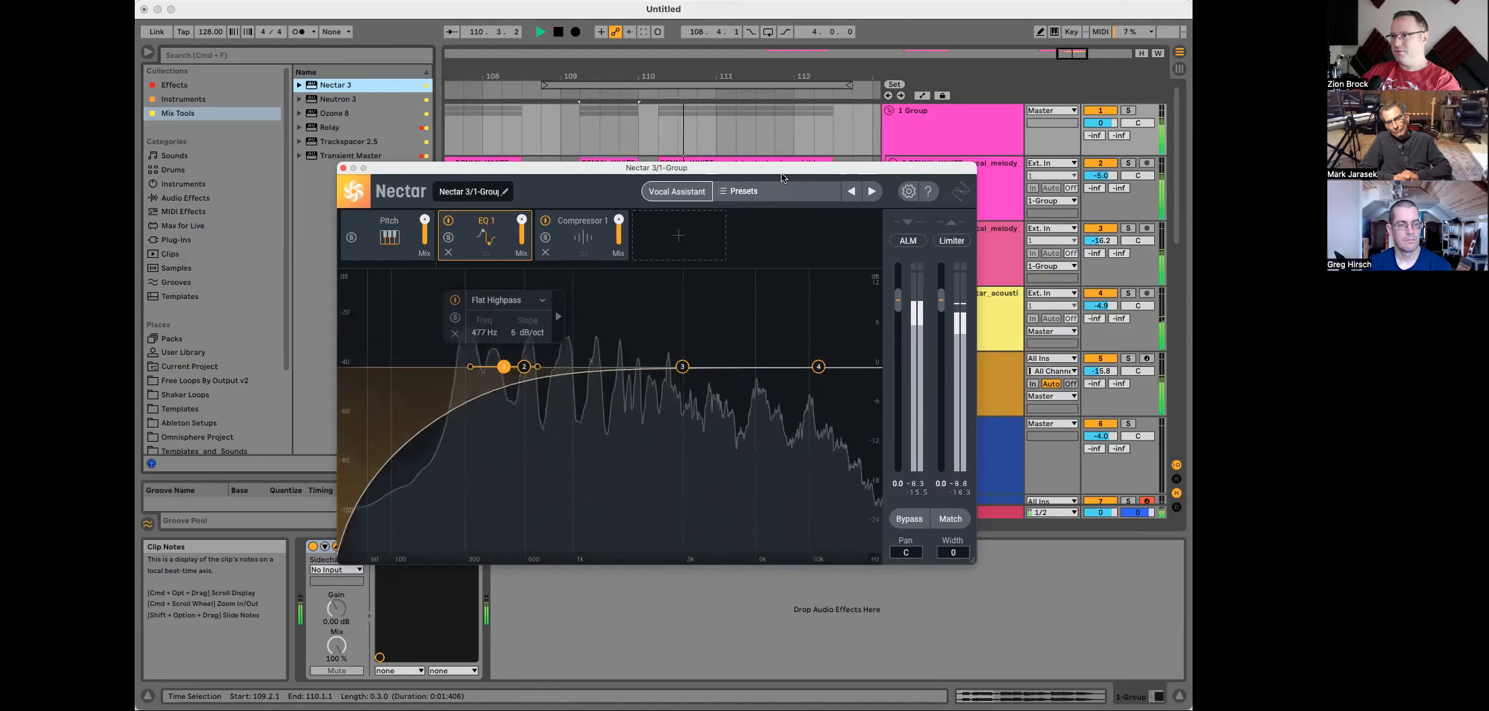
# Step: Lower the EQ 1 highpass to about 201 Hz, then set Compressor 1's threshold to about -10.8 dB and nudge its attack while playing back
pyautogui.moveTo(504, 368); pyautogui.dragTo(435, 368)
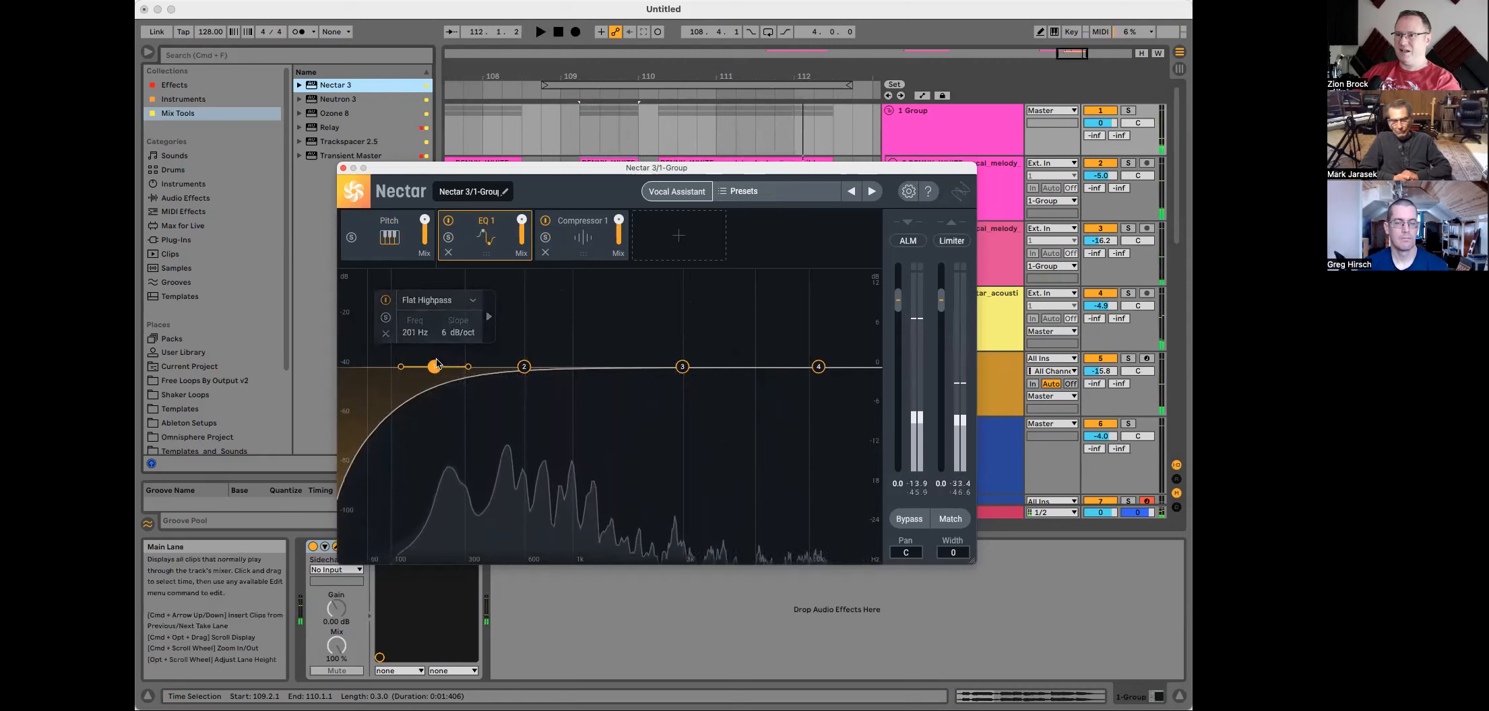
pyautogui.click(580, 226)
pyautogui.moveTo(609, 282); pyautogui.dragTo(614, 414)
pyautogui.press('space')
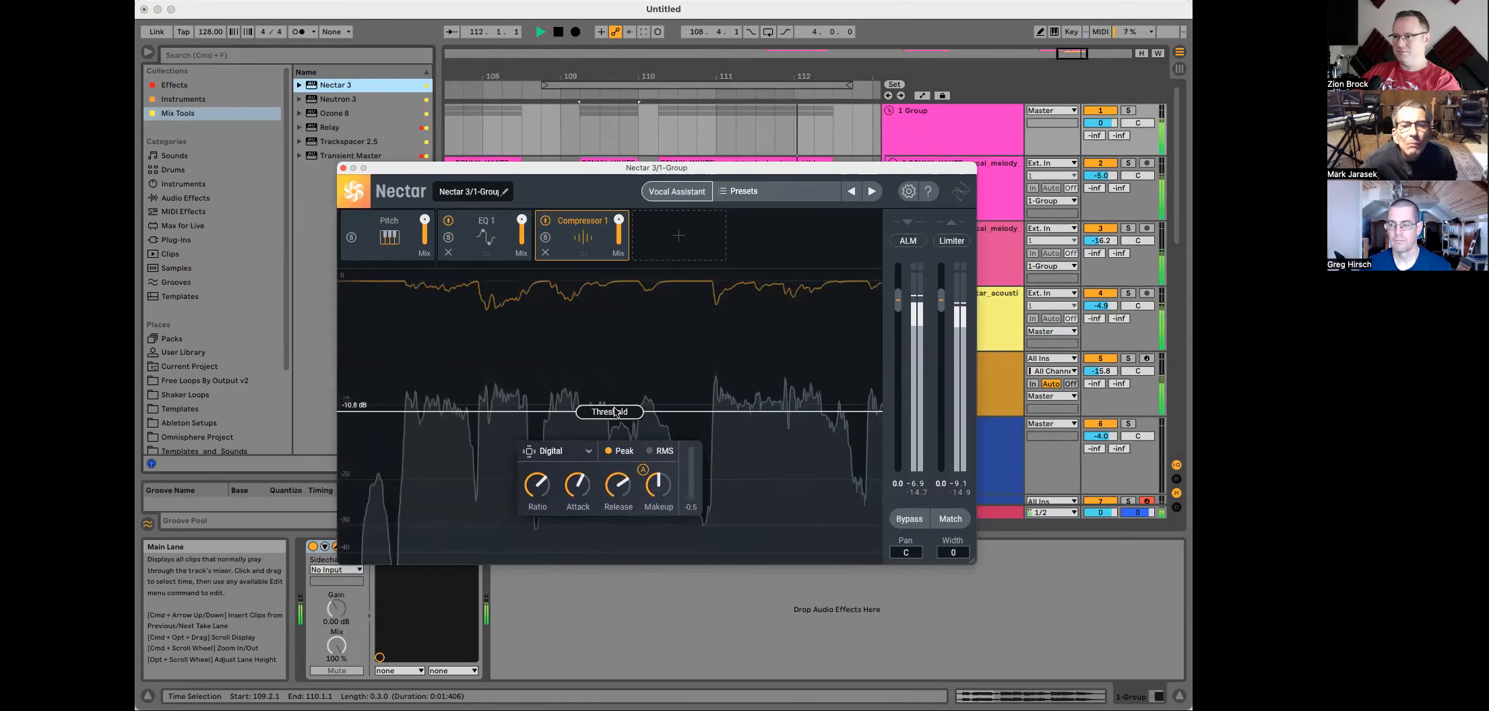
pyautogui.press('space')
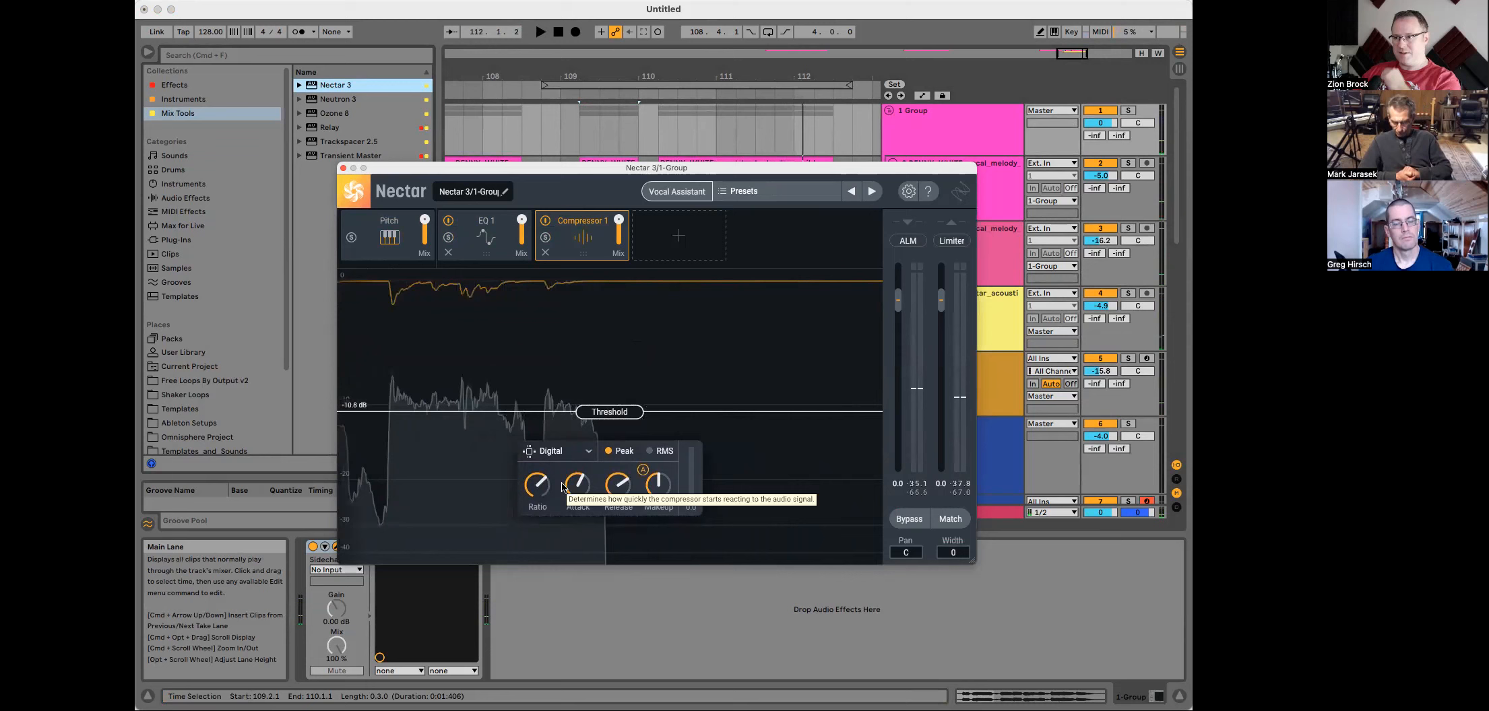
pyautogui.moveTo(542, 487)
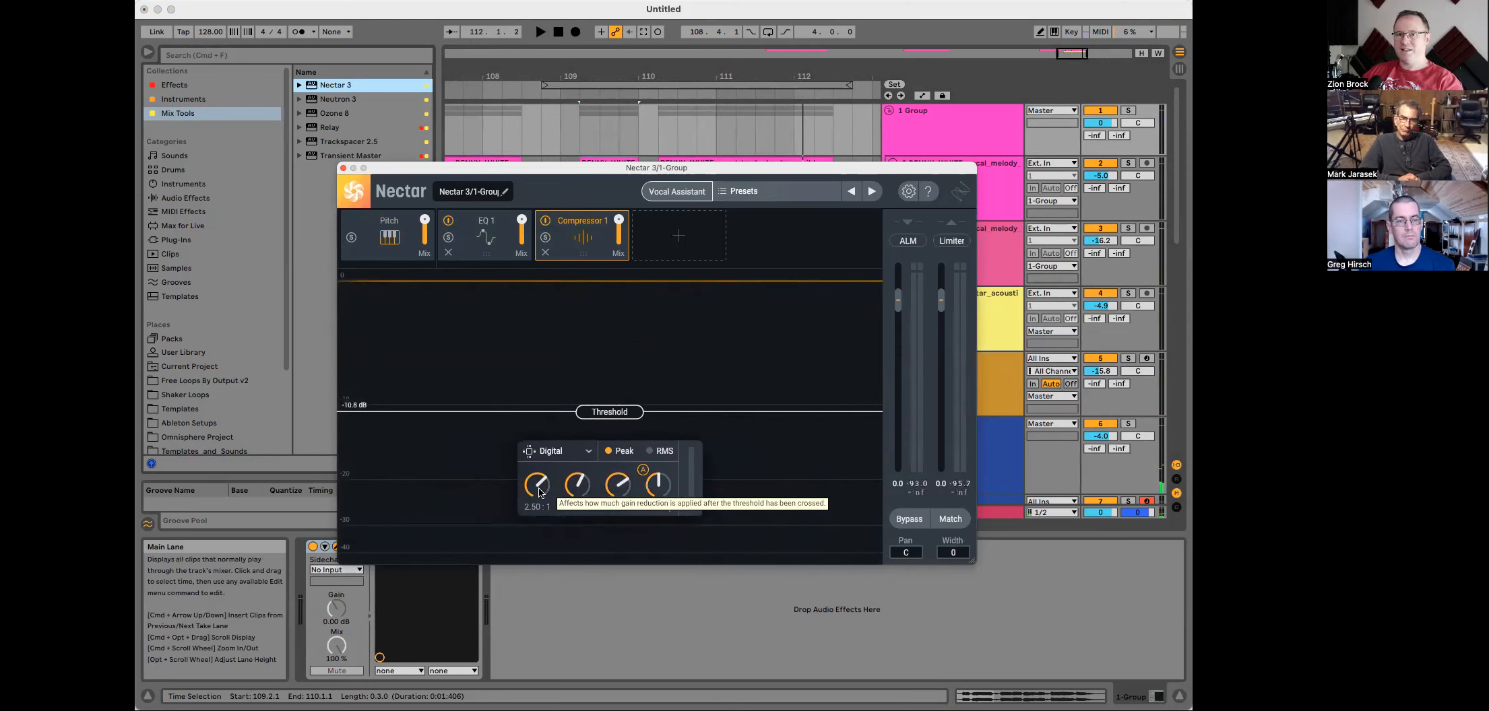
pyautogui.moveTo(585, 489); pyautogui.dragTo(585, 481)
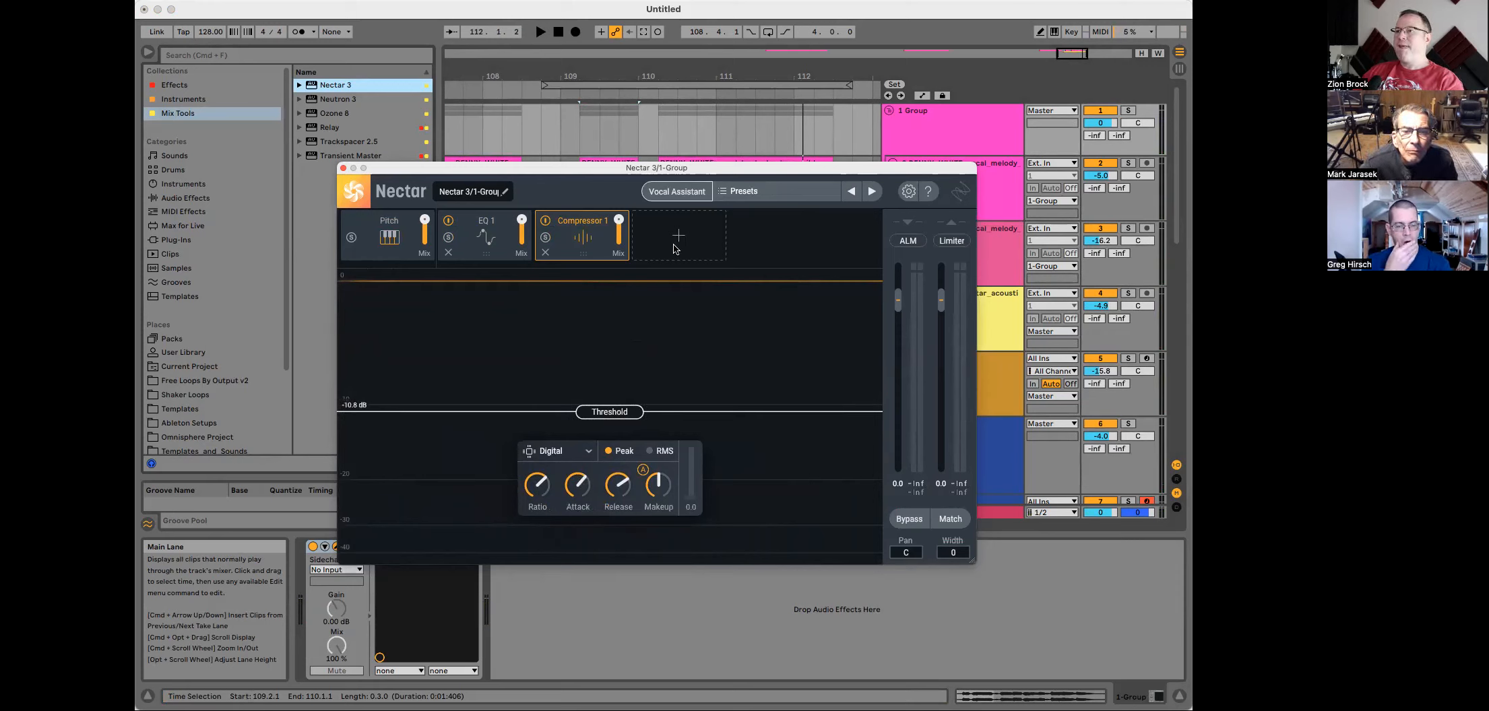
# Step: Load the UAD API Vision Channel Strip from the Universal Audio plug-ins onto the Group track, dismissing the demo notice
pyautogui.moveTo(717, 168); pyautogui.dragTo(1050, 442)
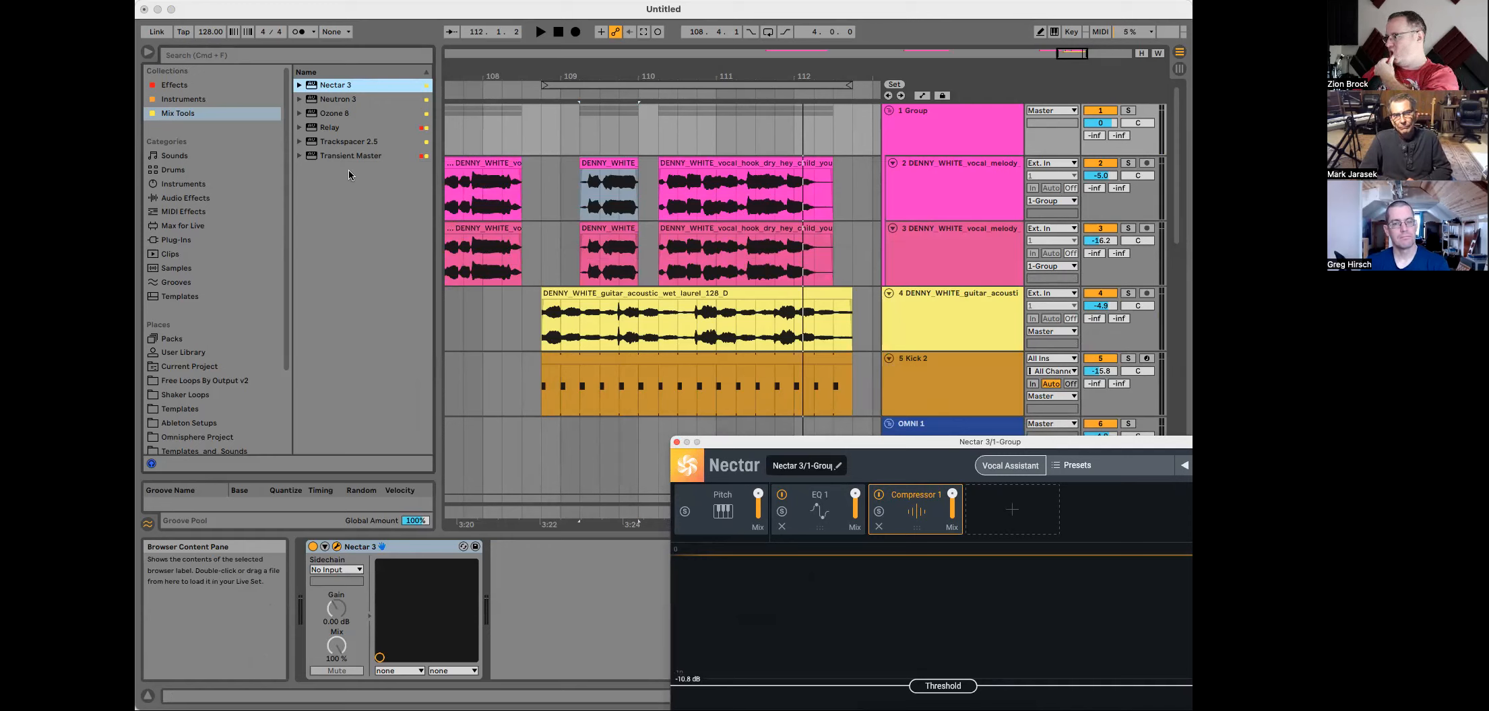
pyautogui.click(186, 89)
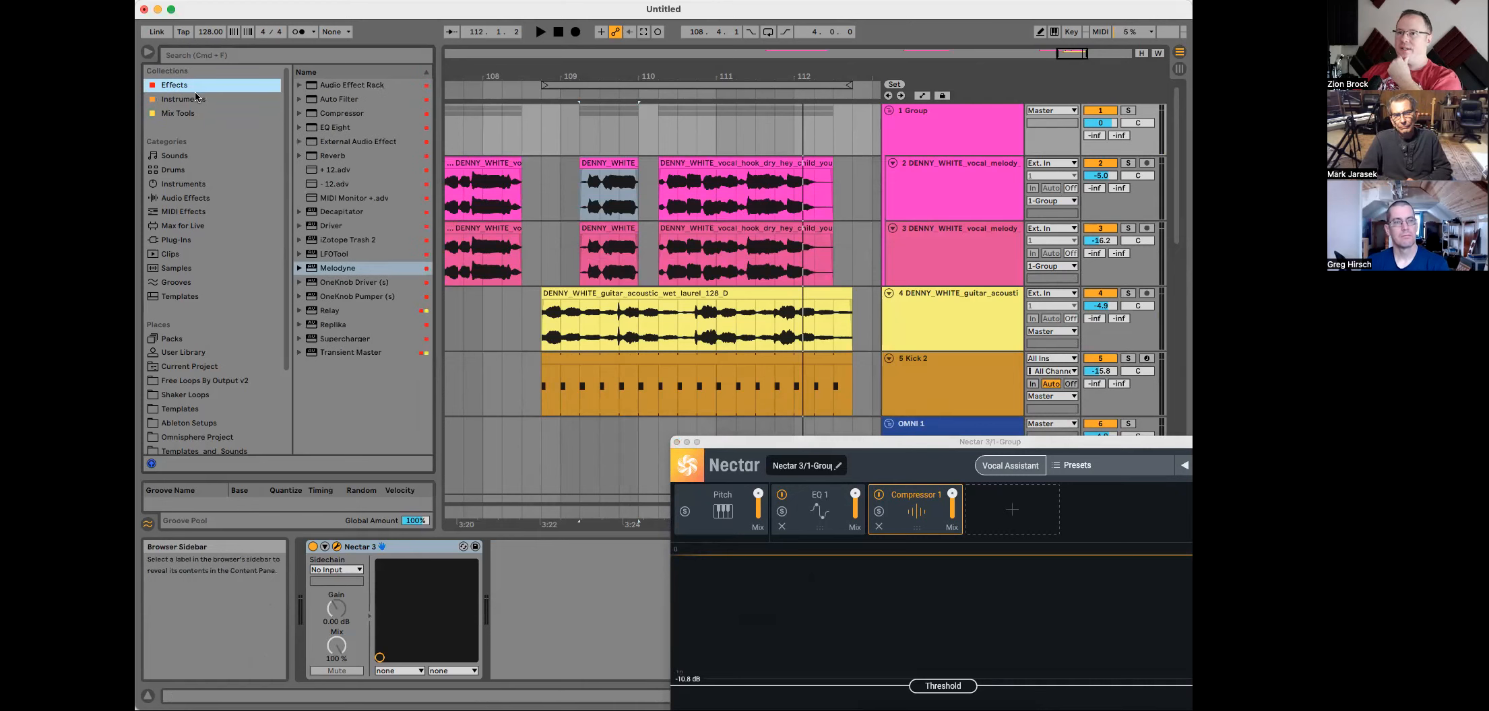
pyautogui.click(177, 243)
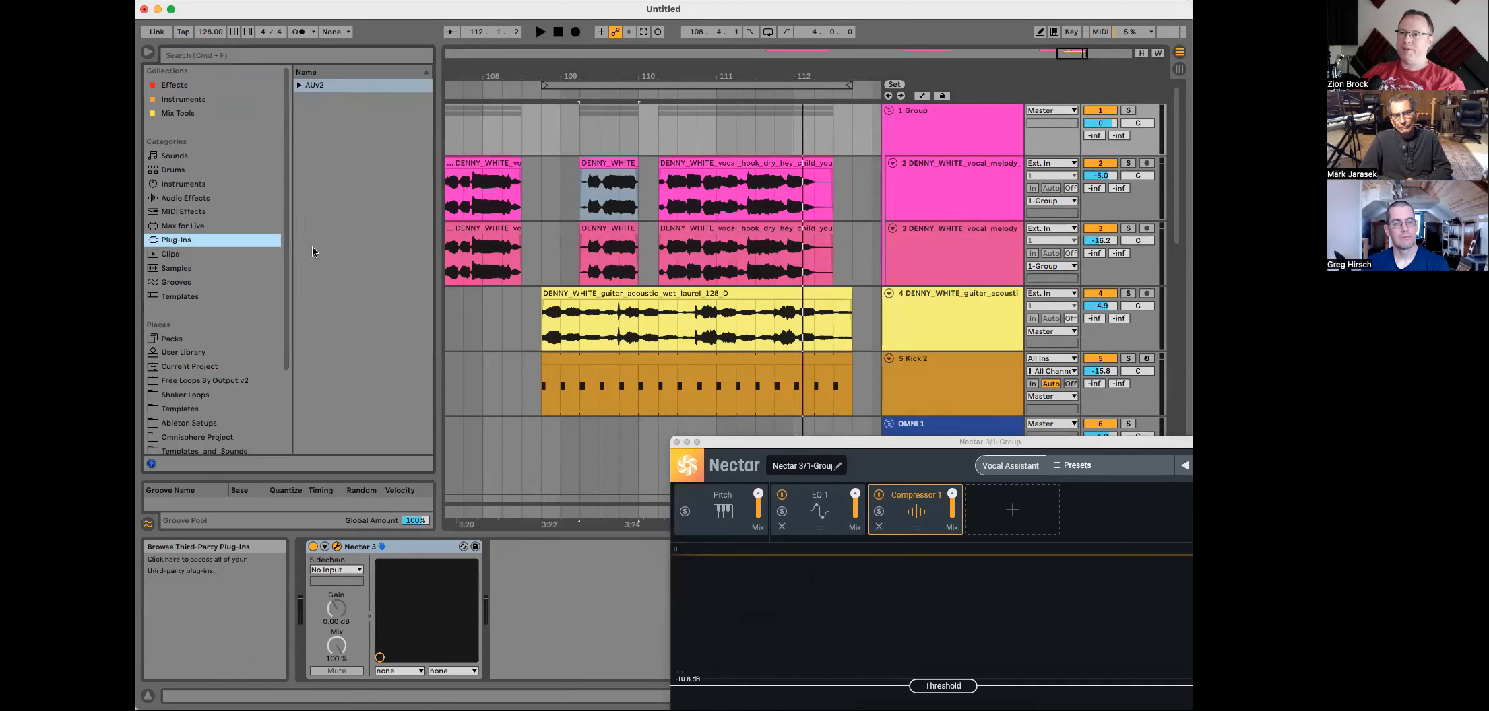
pyautogui.click(298, 85)
pyautogui.scroll(-3, 339, 283)
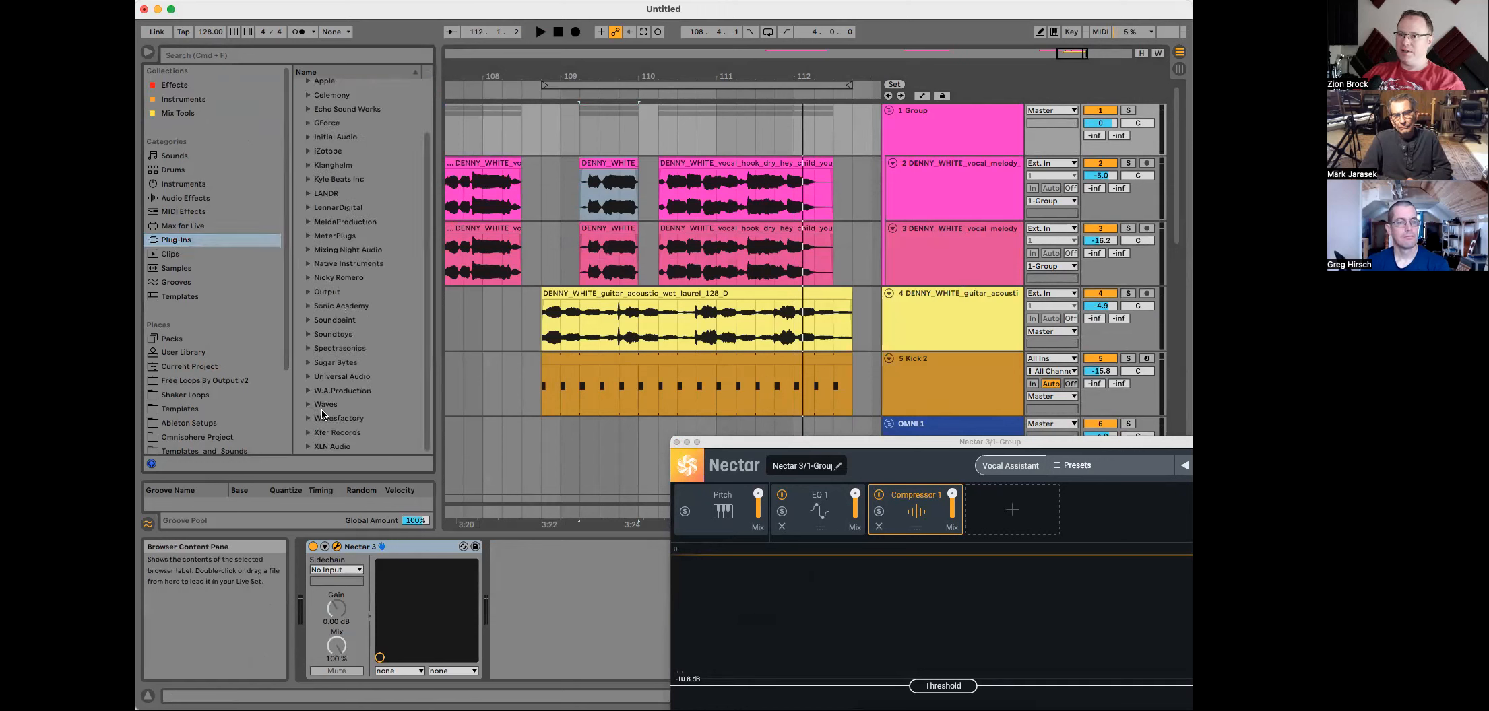
pyautogui.click(309, 377)
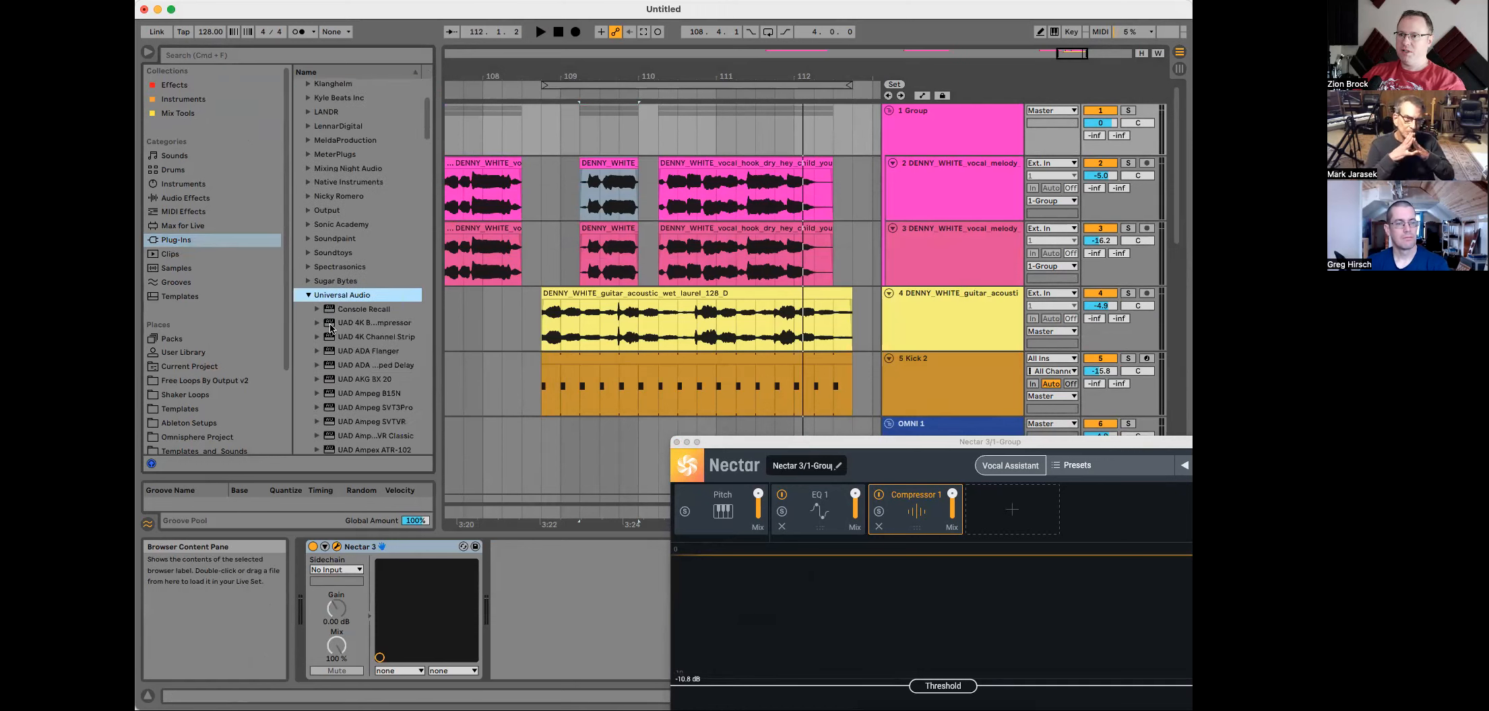
pyautogui.moveTo(435, 292); pyautogui.dragTo(570, 271)
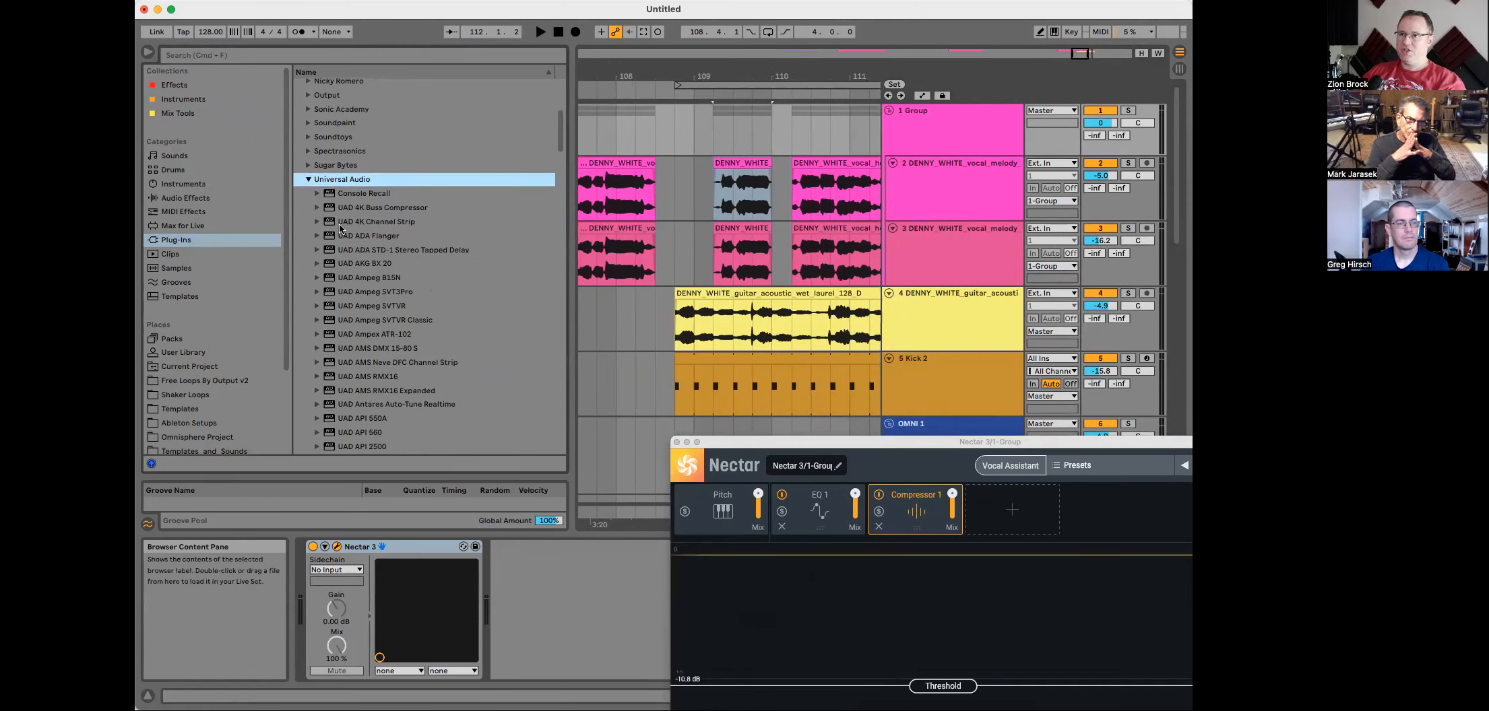
pyautogui.scroll(-5, 373, 355)
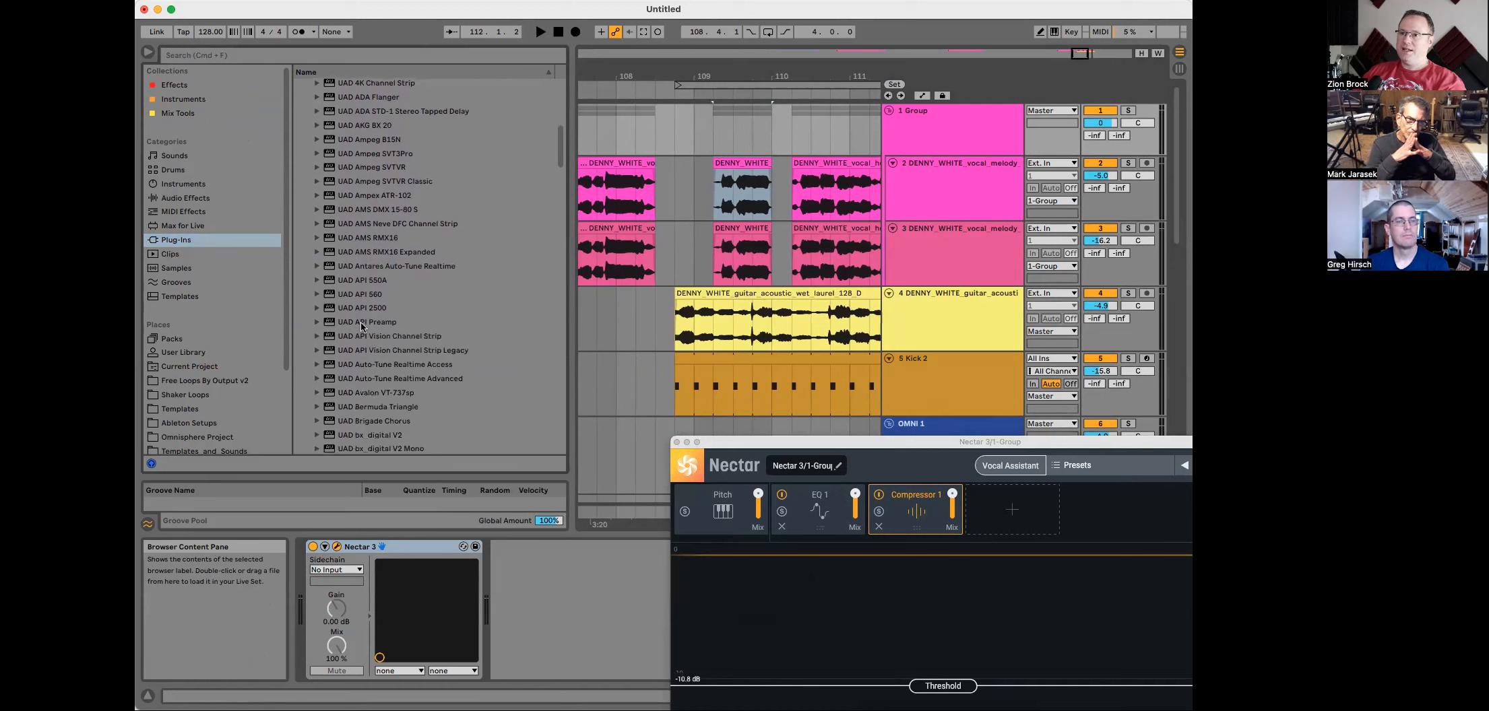
pyautogui.moveTo(356, 340)
pyautogui.mouseDown()
pyautogui.moveTo(392, 598)
pyautogui.moveTo(353, 594)
pyautogui.mouseUp()
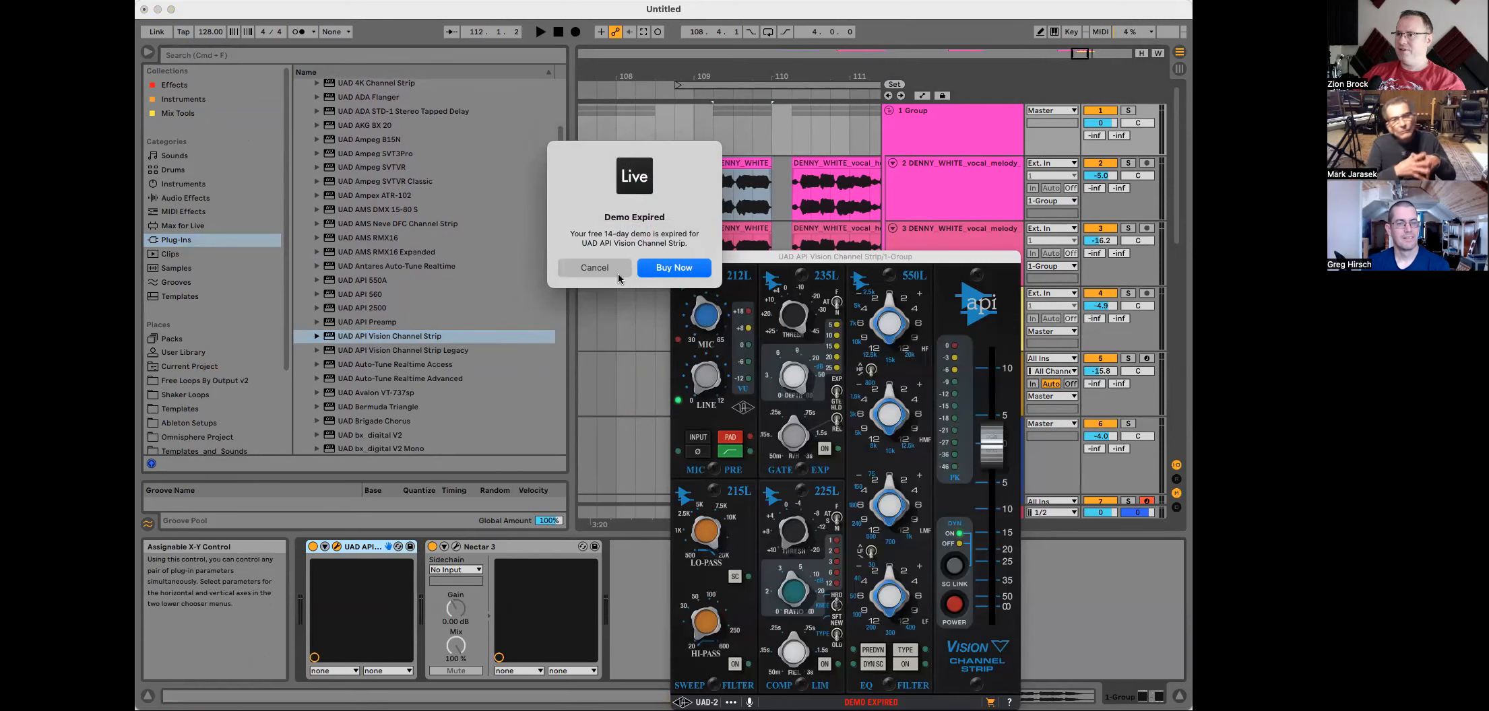
pyautogui.click(618, 274)
# Step: Audition the vocals with the API Vision Channel Strip window open, then close the plug-in window
pyautogui.moveTo(822, 260); pyautogui.dragTo(741, 151)
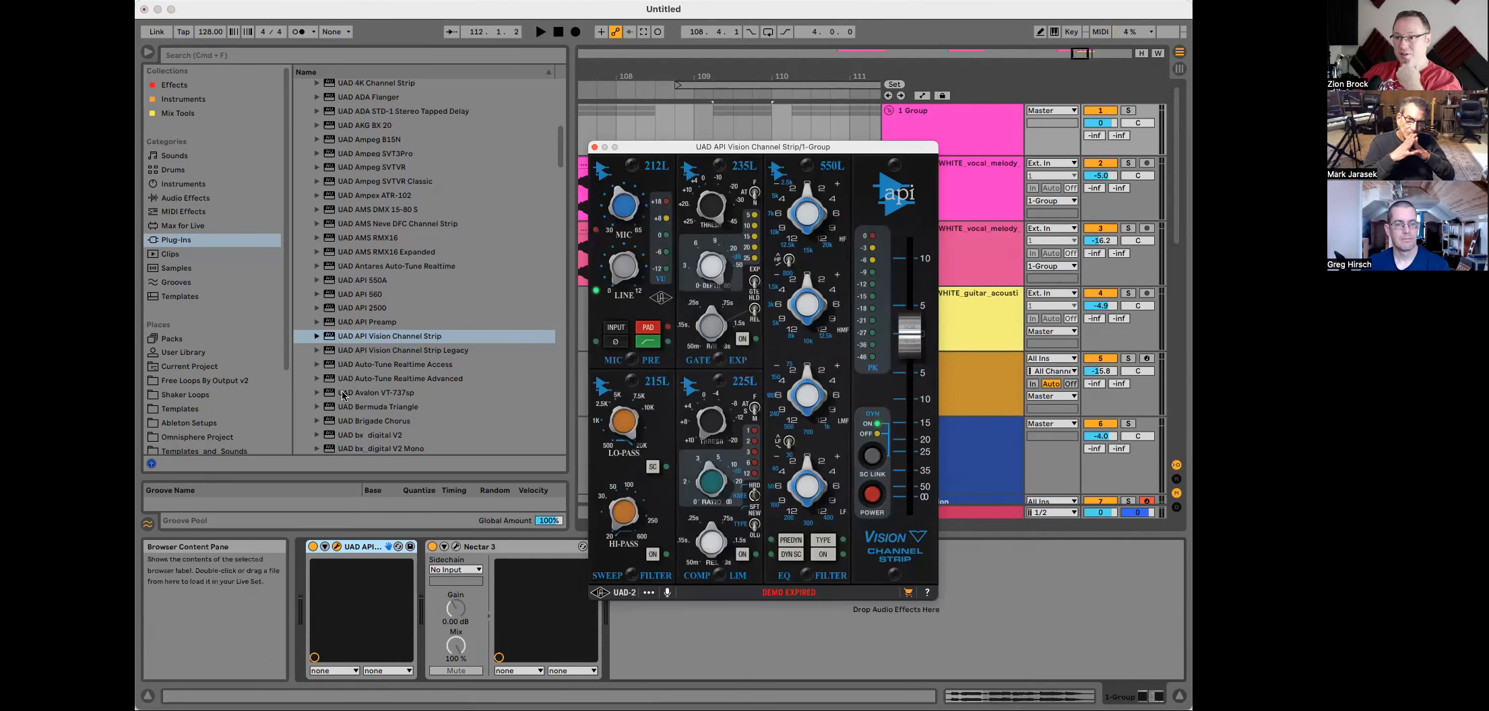
pyautogui.scroll(-8, 360, 355)
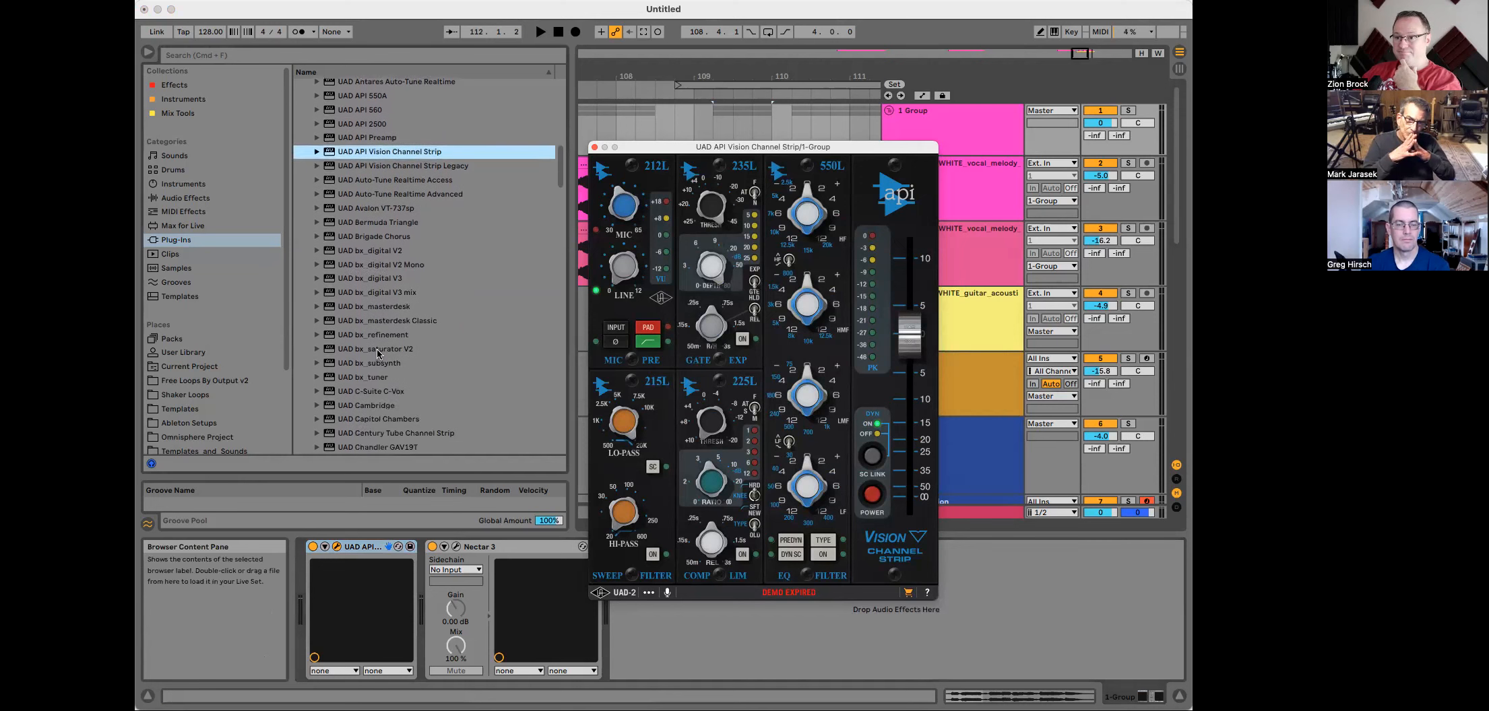
pyautogui.press('space')
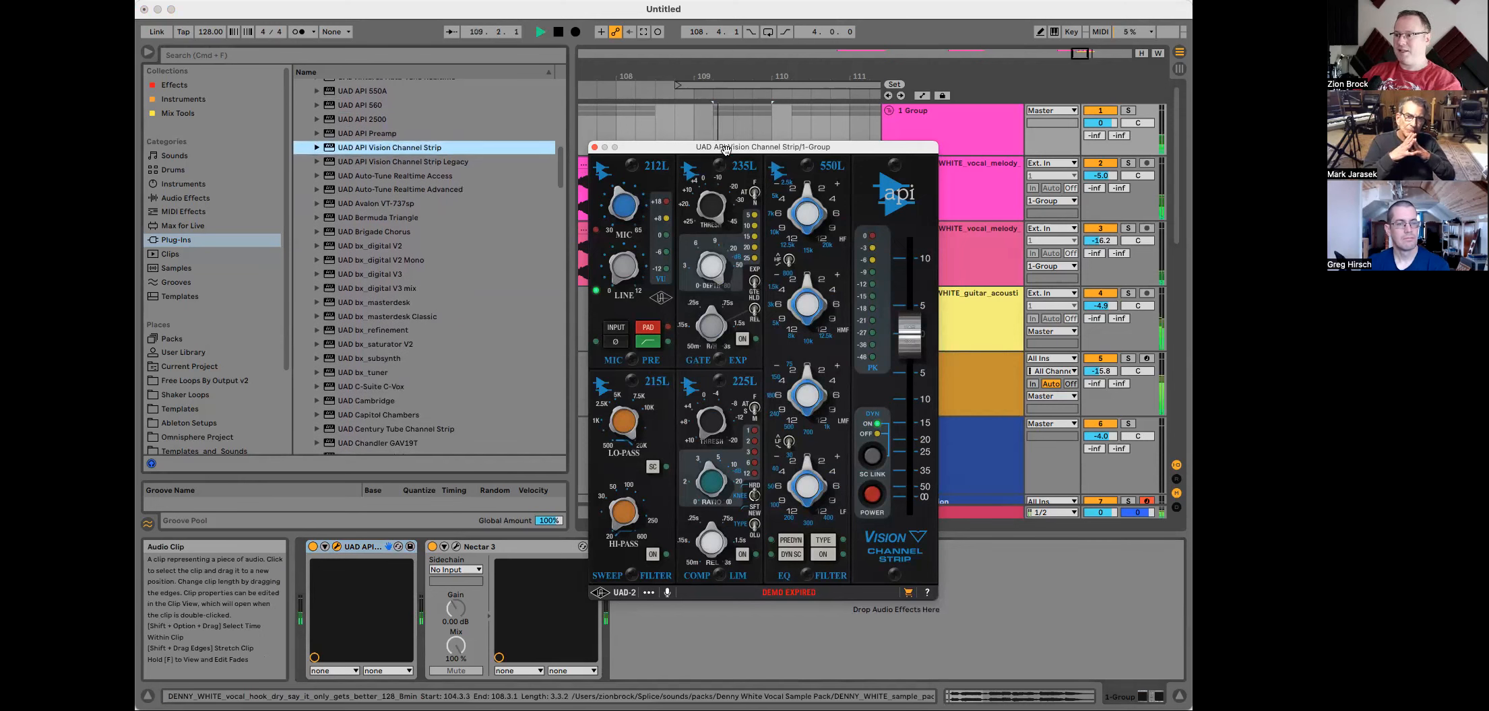
pyautogui.press('space')
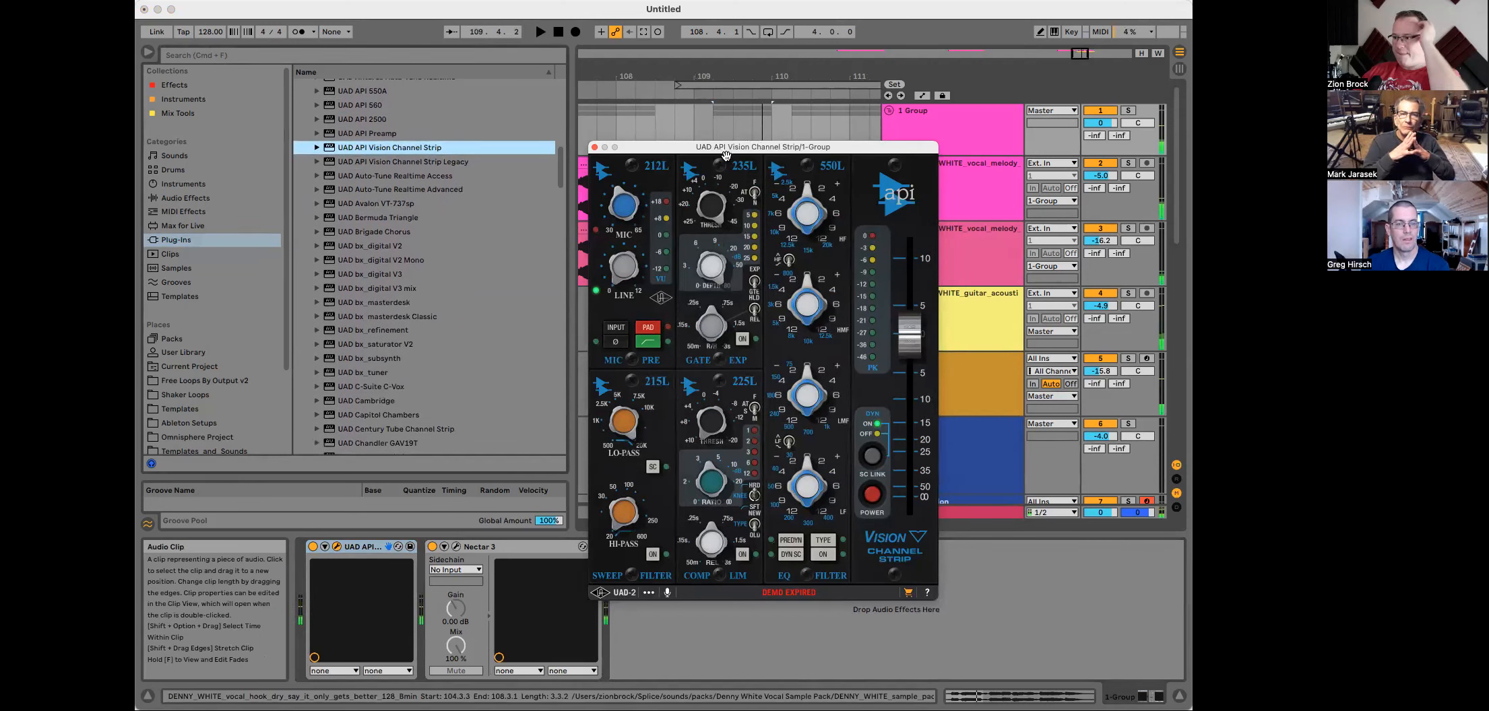
pyautogui.click(594, 147)
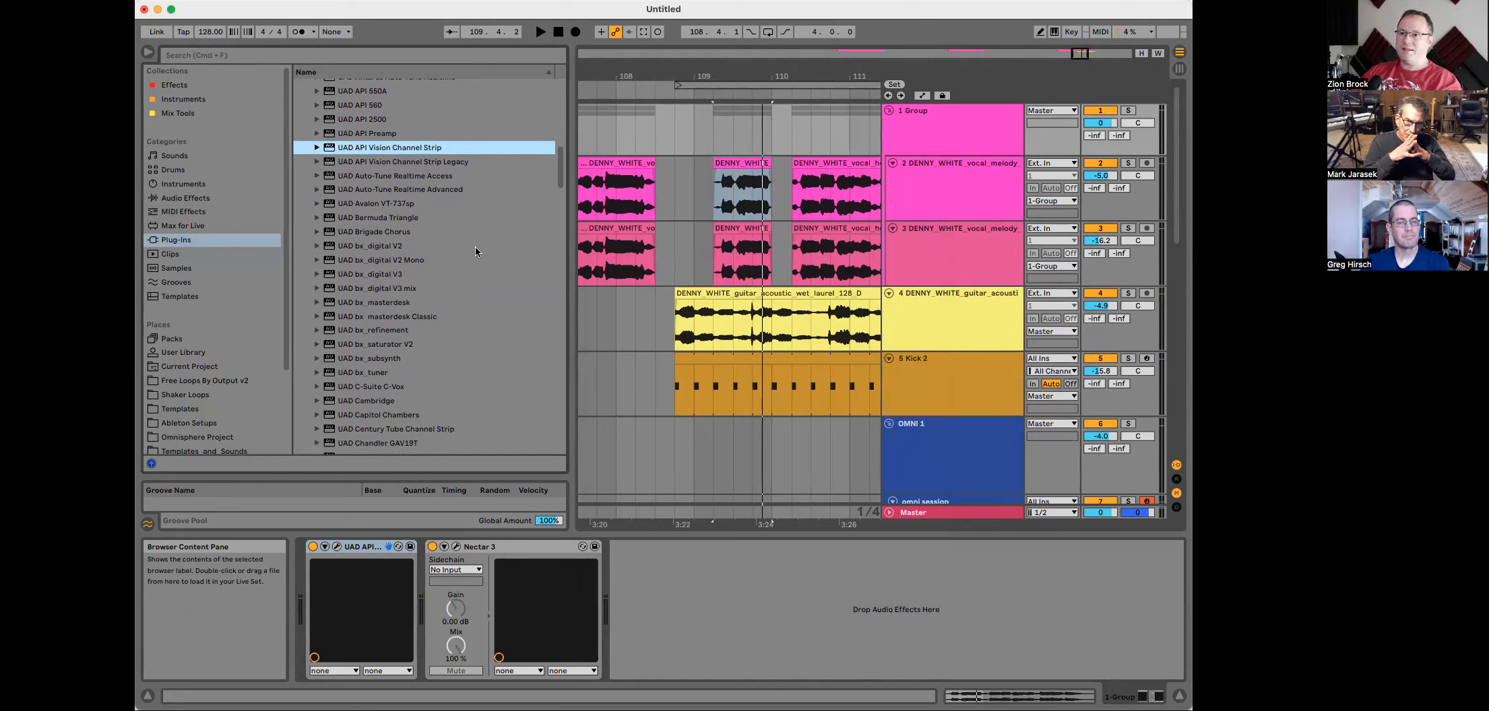
# Step: Load the UAD UA 1176LN Legacy compressor from the Universal Audio plug-ins onto the Group track
pyautogui.scroll(-15, 475, 252)
pyautogui.scroll(-15, 397, 376)
pyautogui.scroll(-15, 407, 326)
pyautogui.scroll(3, 403, 327)
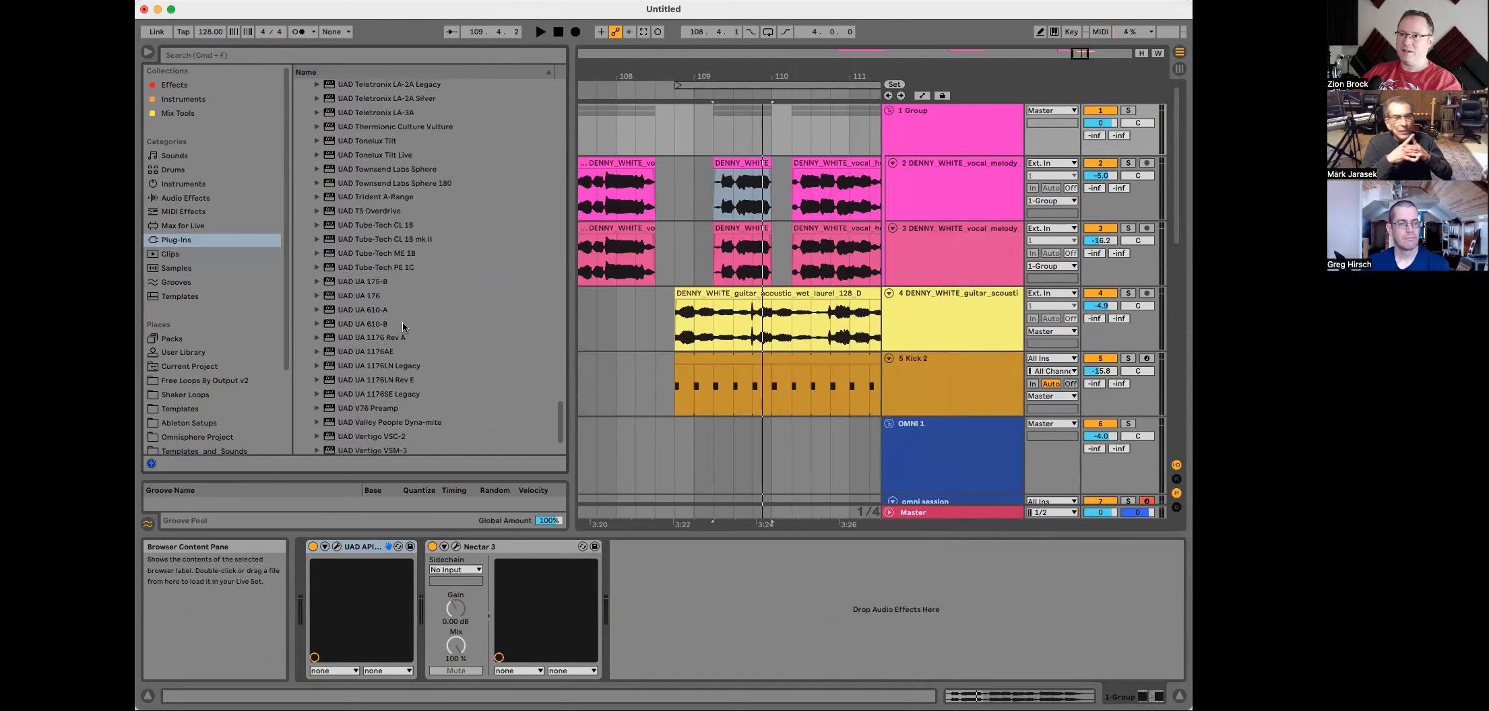
pyautogui.click(382, 367)
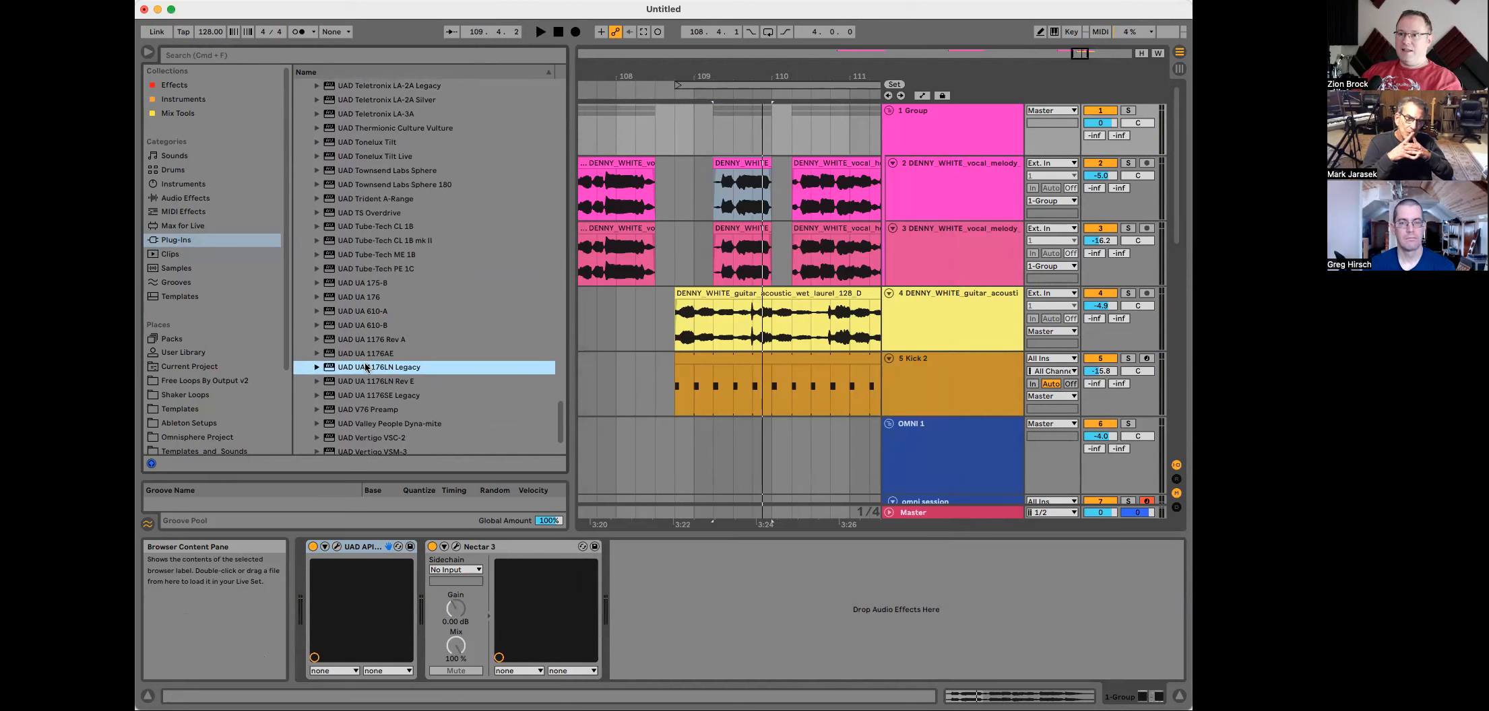
pyautogui.moveTo(364, 371); pyautogui.dragTo(440, 564)
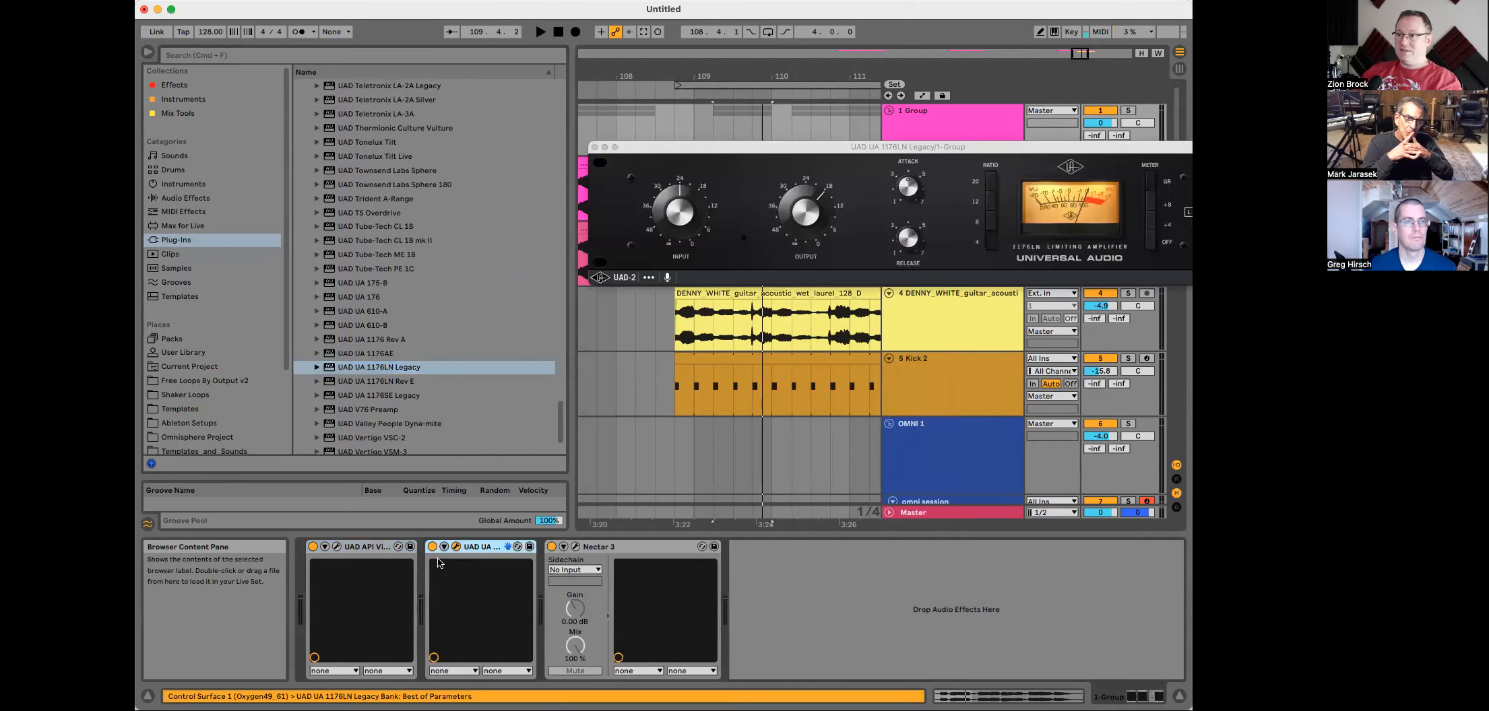
# Step: Audition the vocals with the 1176LN Legacy window open, then close the plug-in window
pyautogui.moveTo(905, 147); pyautogui.dragTo(764, 148)
pyautogui.press('space')
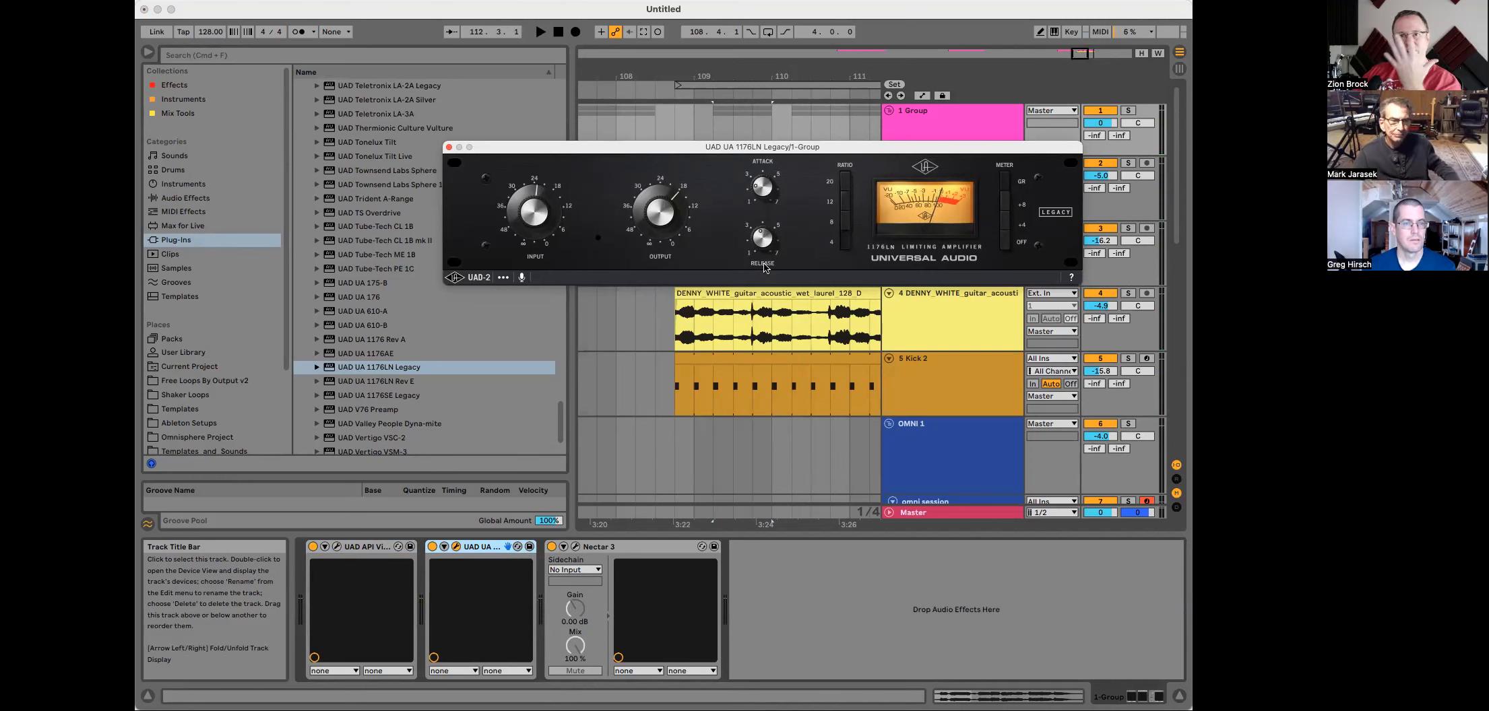
pyautogui.press('space')
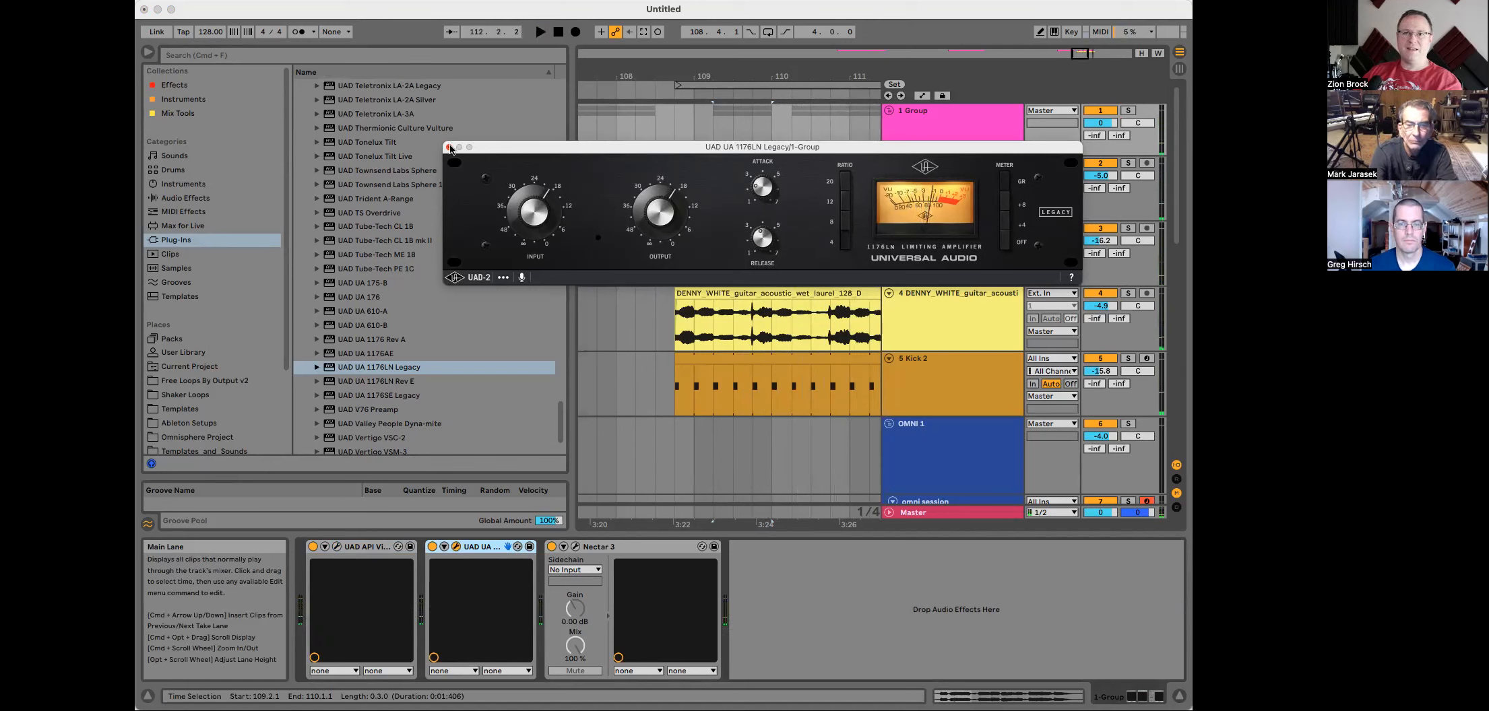
pyautogui.moveTo(590, 146); pyautogui.dragTo(467, 177)
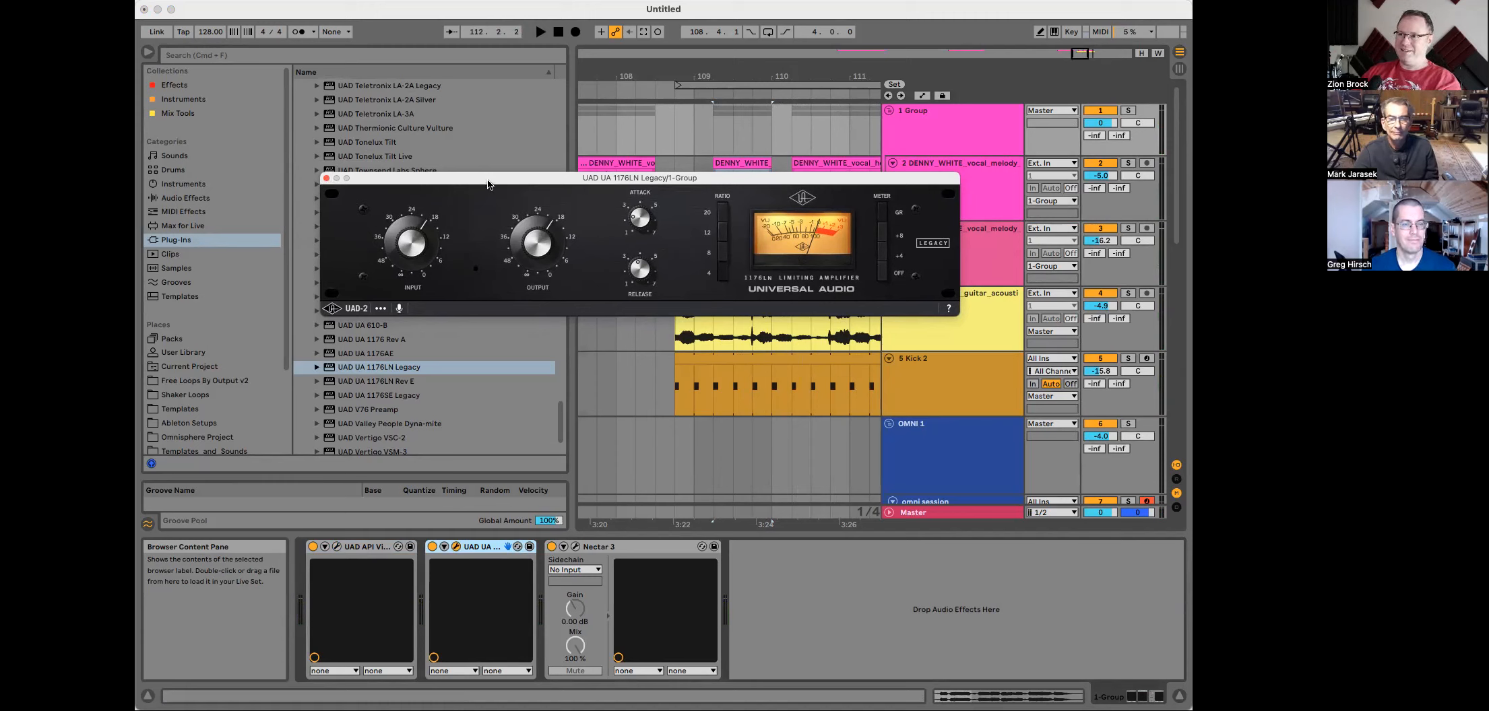
pyautogui.moveTo(496, 178); pyautogui.dragTo(406, 169)
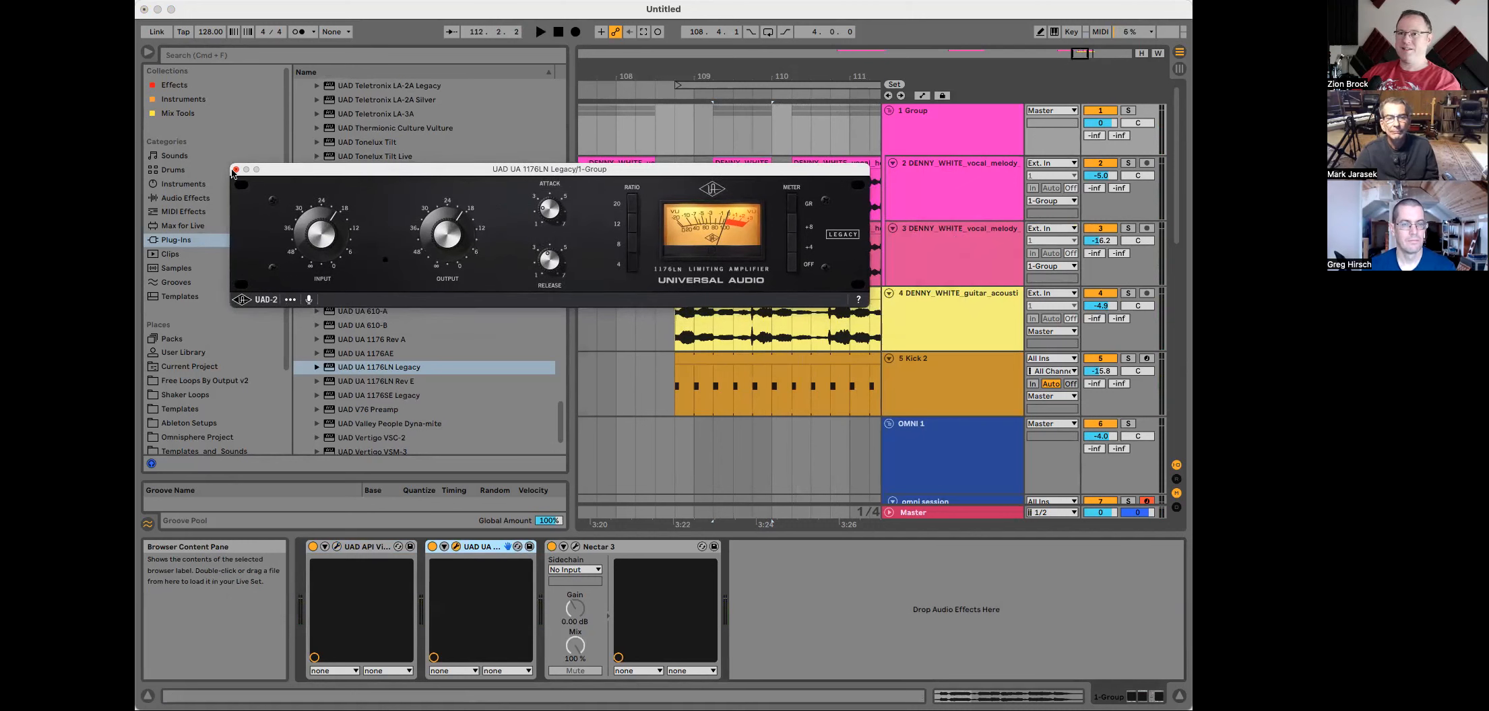
pyautogui.click(235, 169)
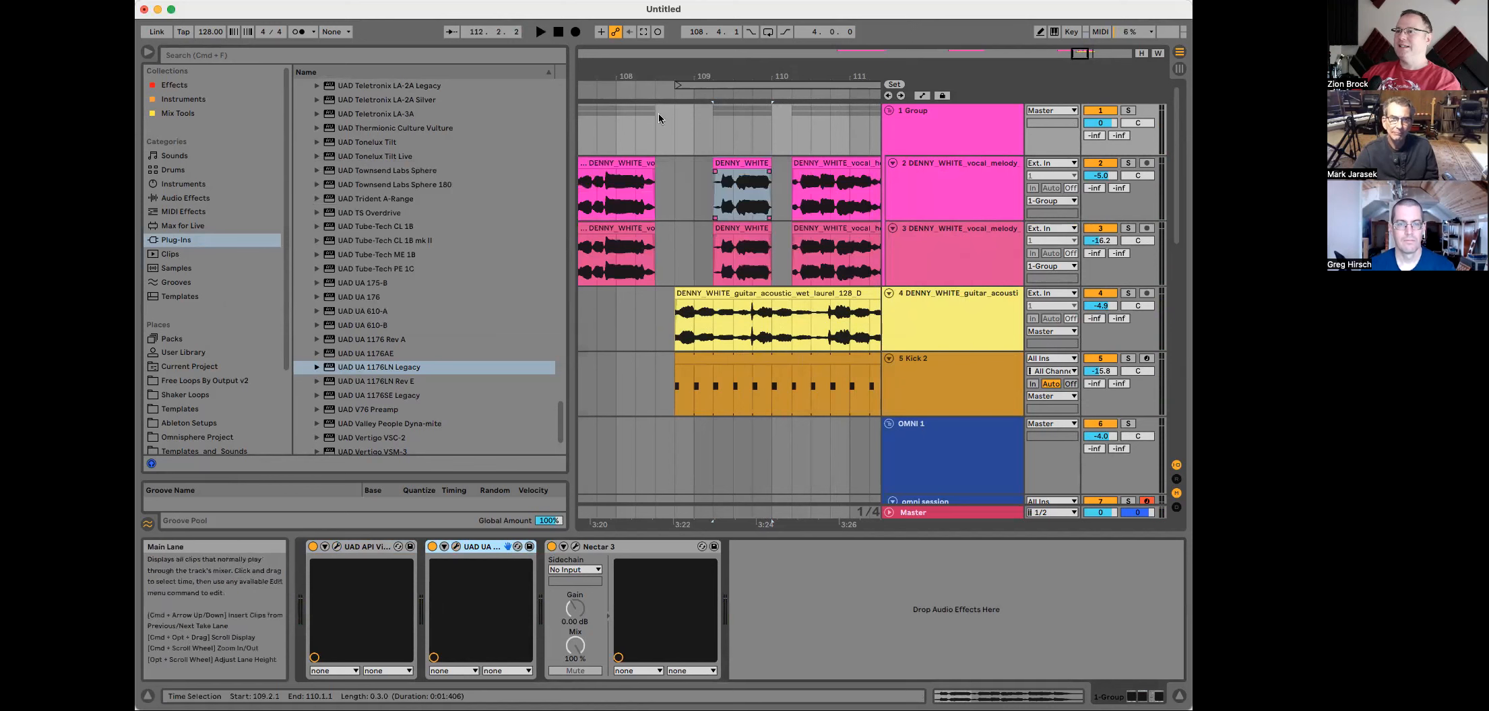
# Step: Select the Group track and reopen the Nectar 3 plug-in window, moving it aside
pyautogui.moveTo(572, 162); pyautogui.dragTo(498, 162)
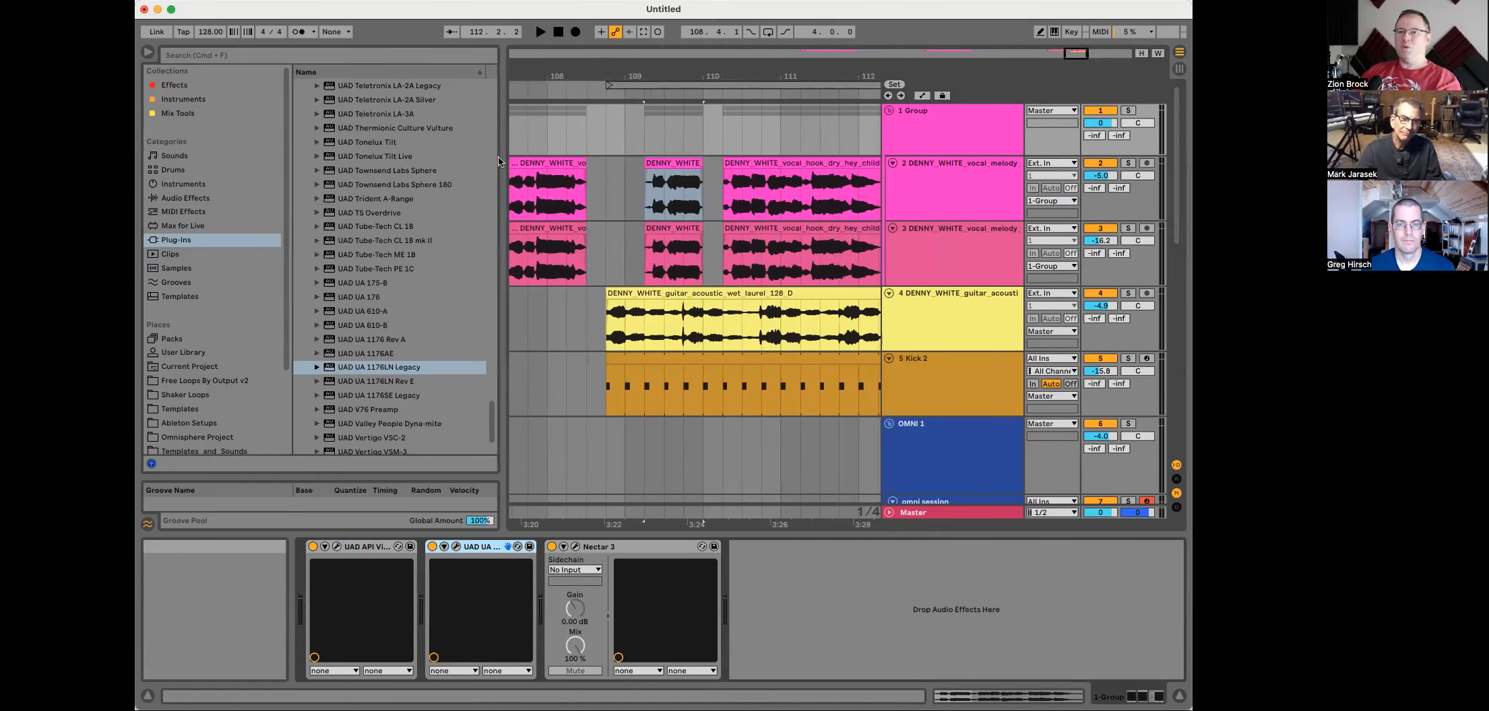
pyautogui.hscroll(3, 694, 270)
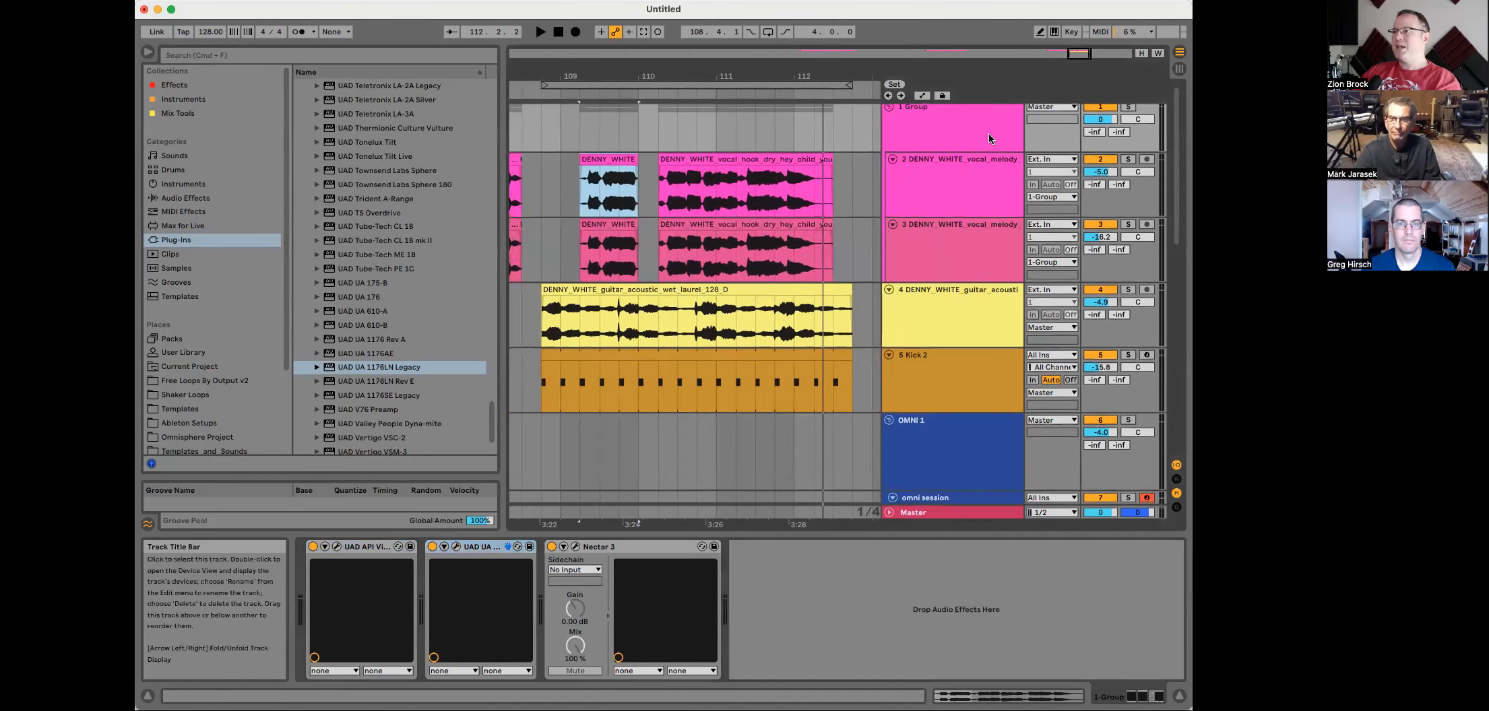
pyautogui.click(989, 136)
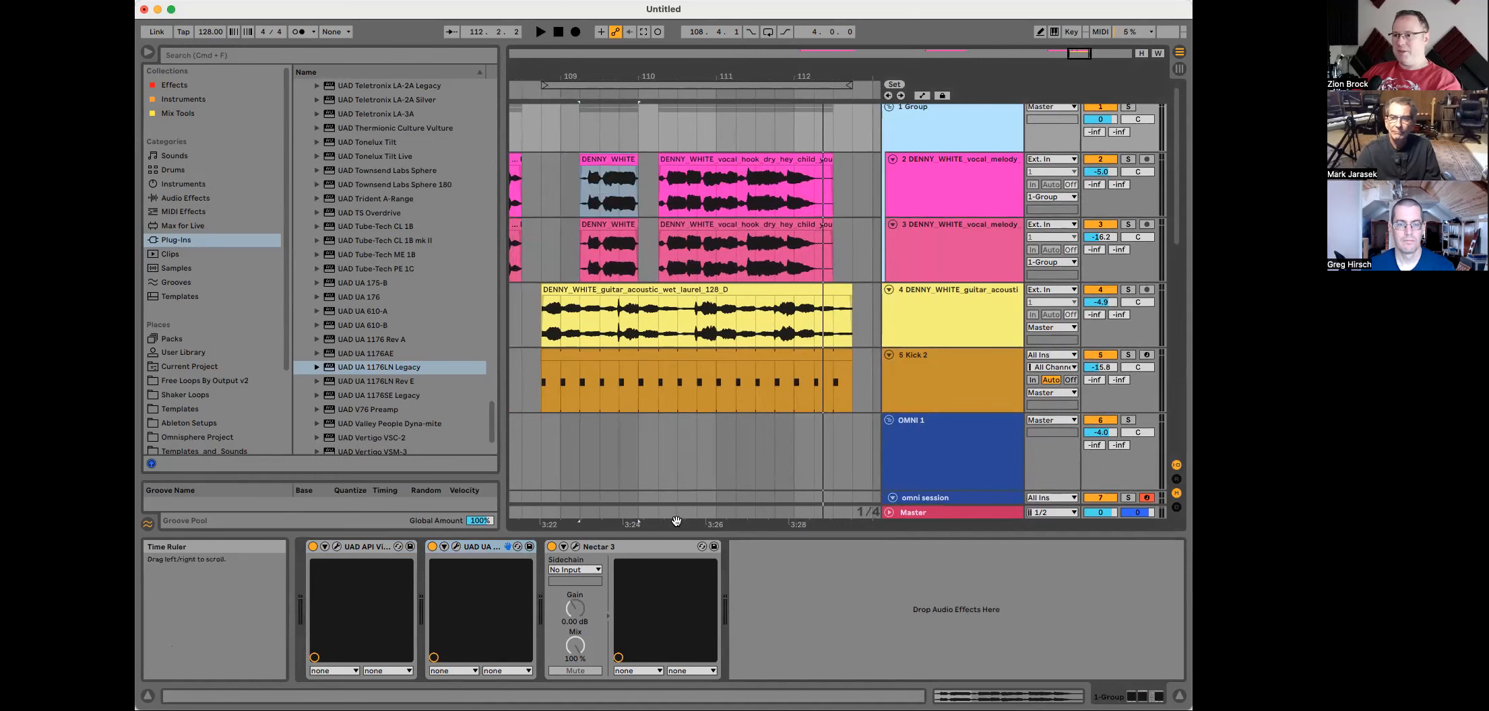
pyautogui.click(576, 547)
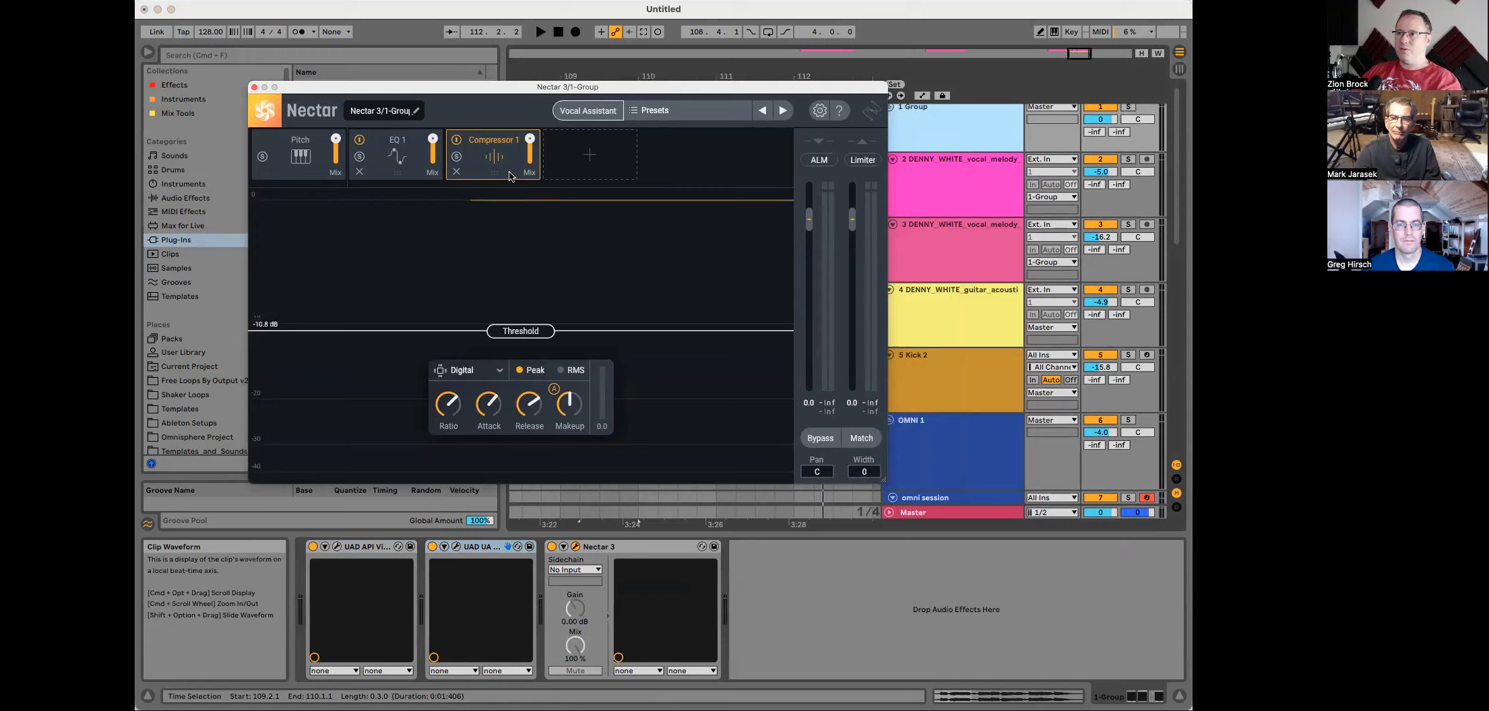
pyautogui.moveTo(638, 95); pyautogui.dragTo(1051, 563)
# Step: Rename the third vocal track to harmony
pyautogui.click(951, 226)
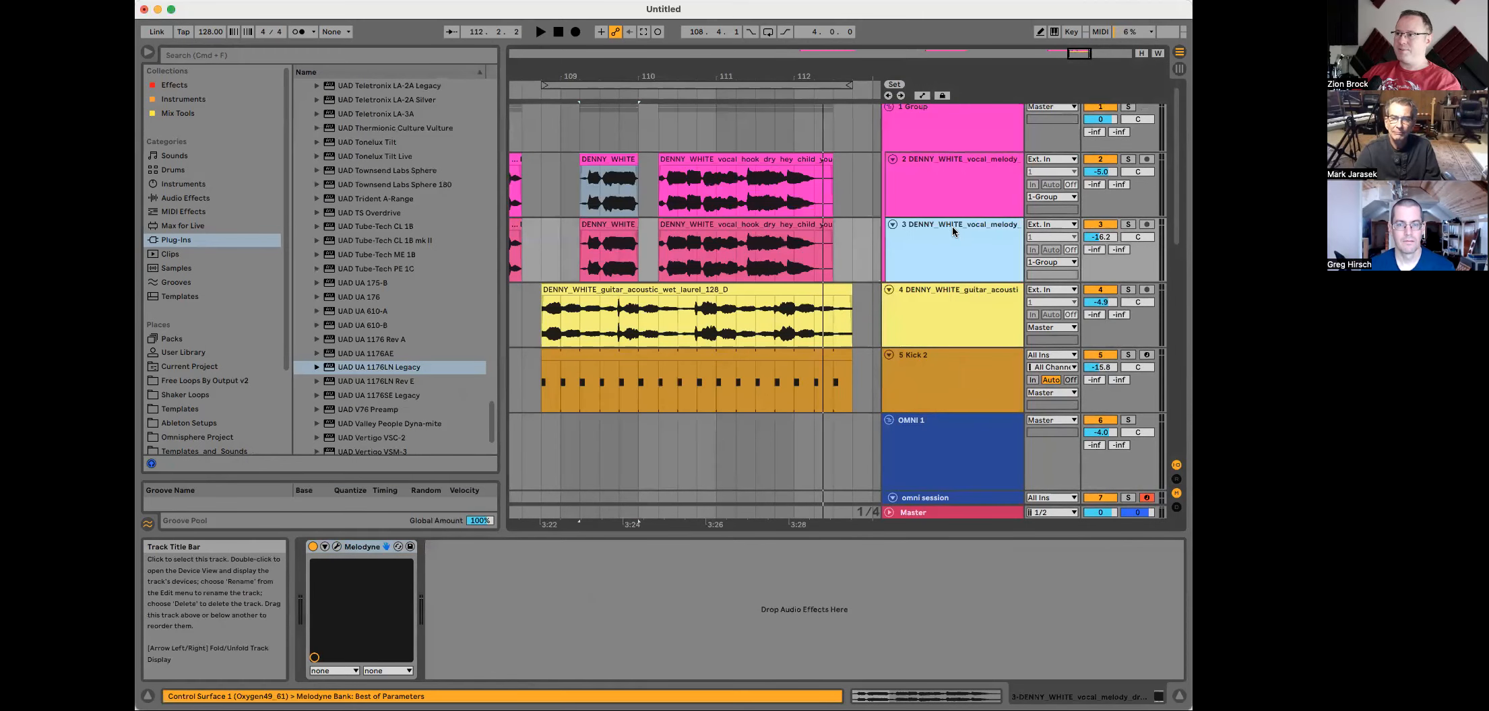
pyautogui.press('super+r')
pyautogui.write('h')
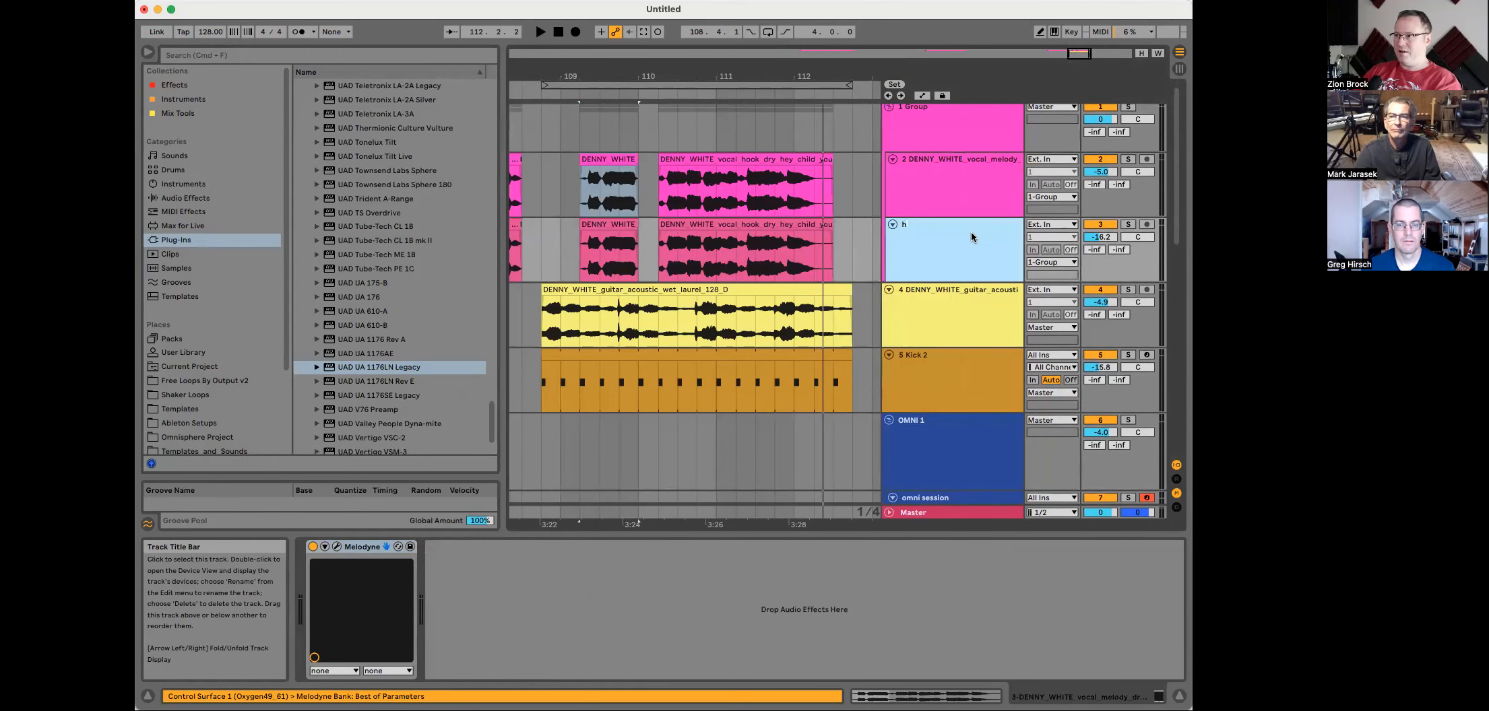
pyautogui.write('armony')
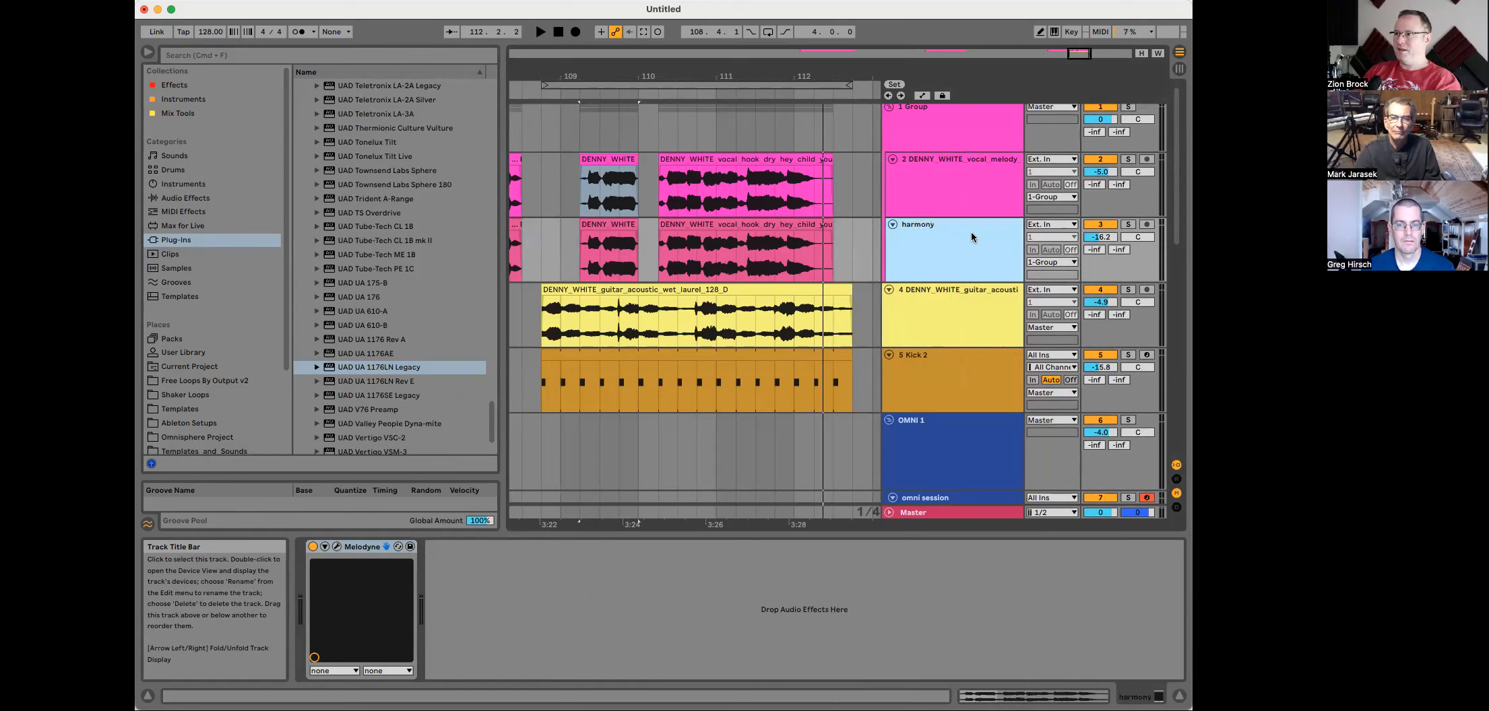
# Step: Rename the second vocal track to melody
pyautogui.click(964, 199)
pyautogui.press('super+r')
pyautogui.write('melo')
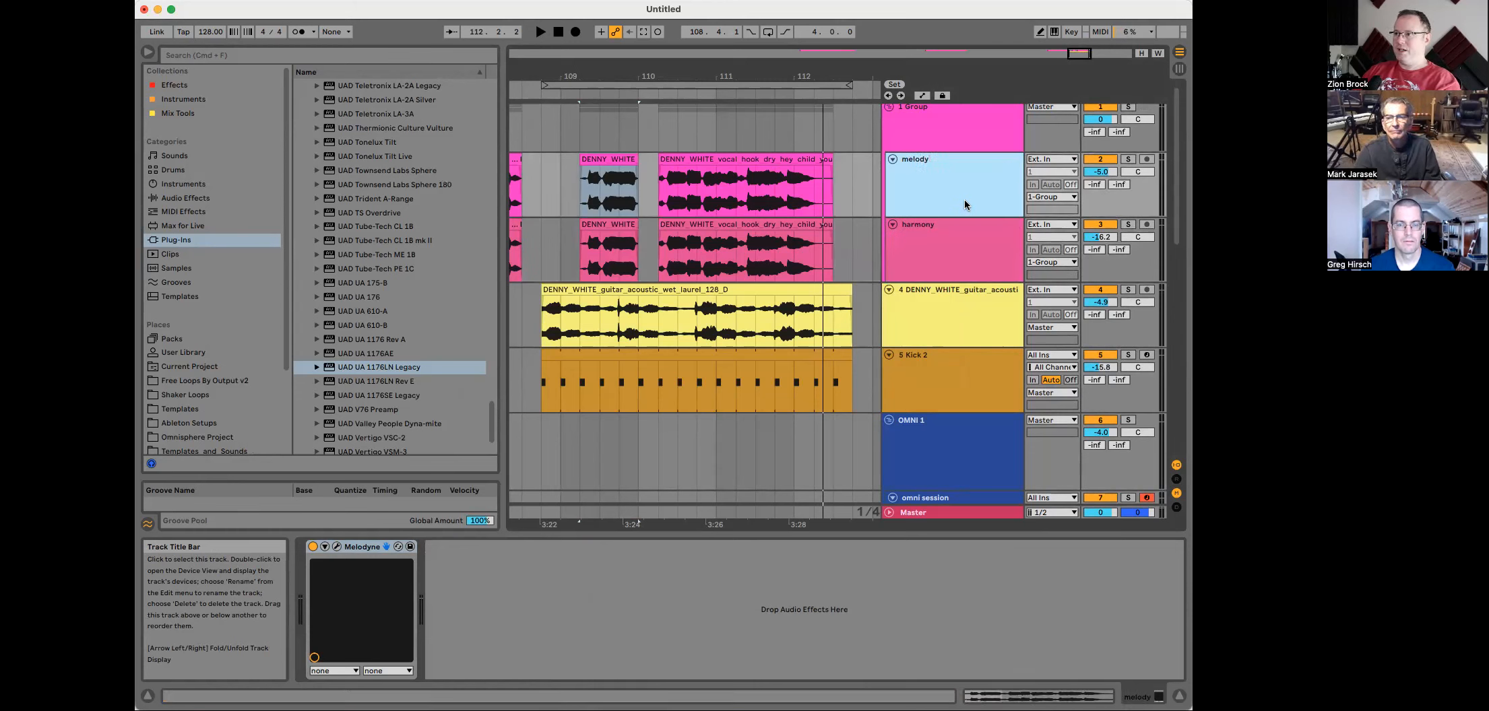
pyautogui.click(948, 240)
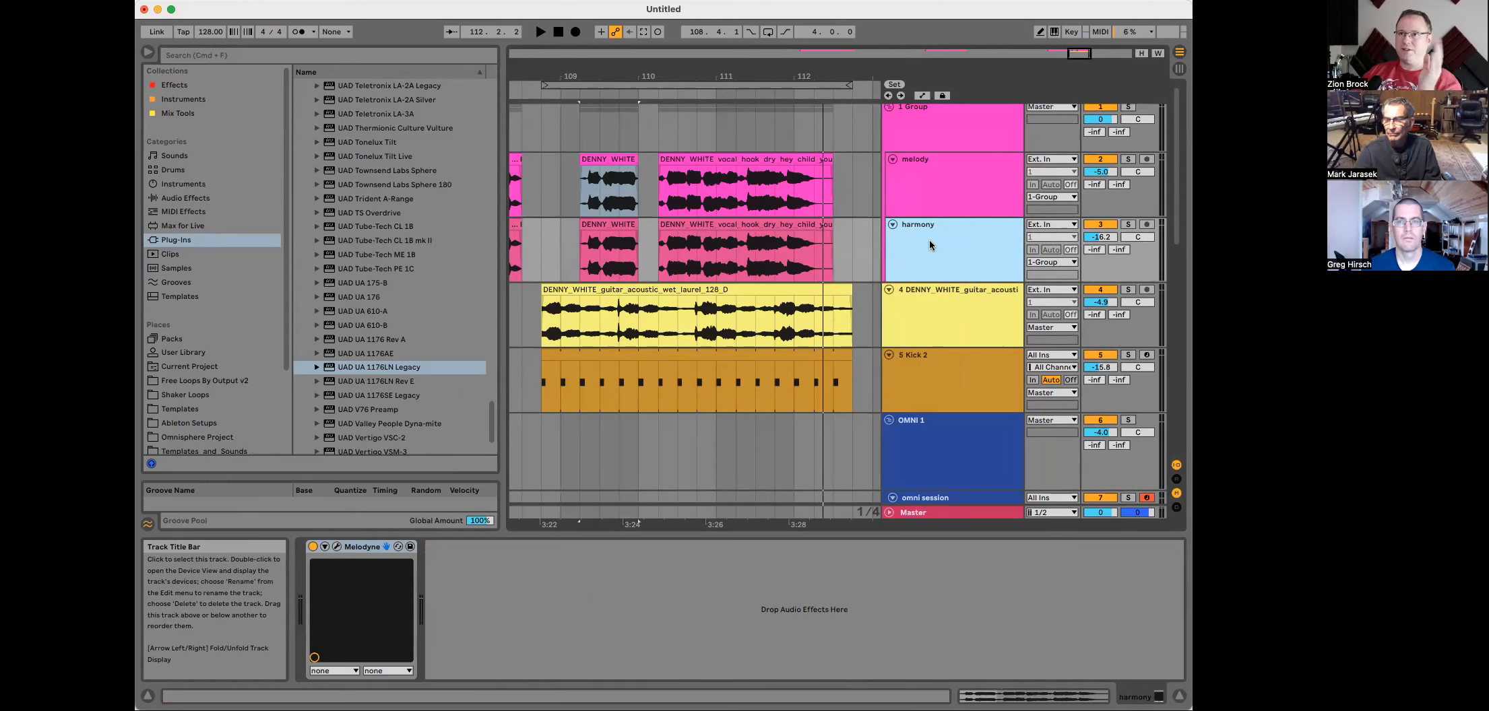
# Step: Insert the Relay plug-in from Mix Tools onto the harmony track
pyautogui.click(189, 114)
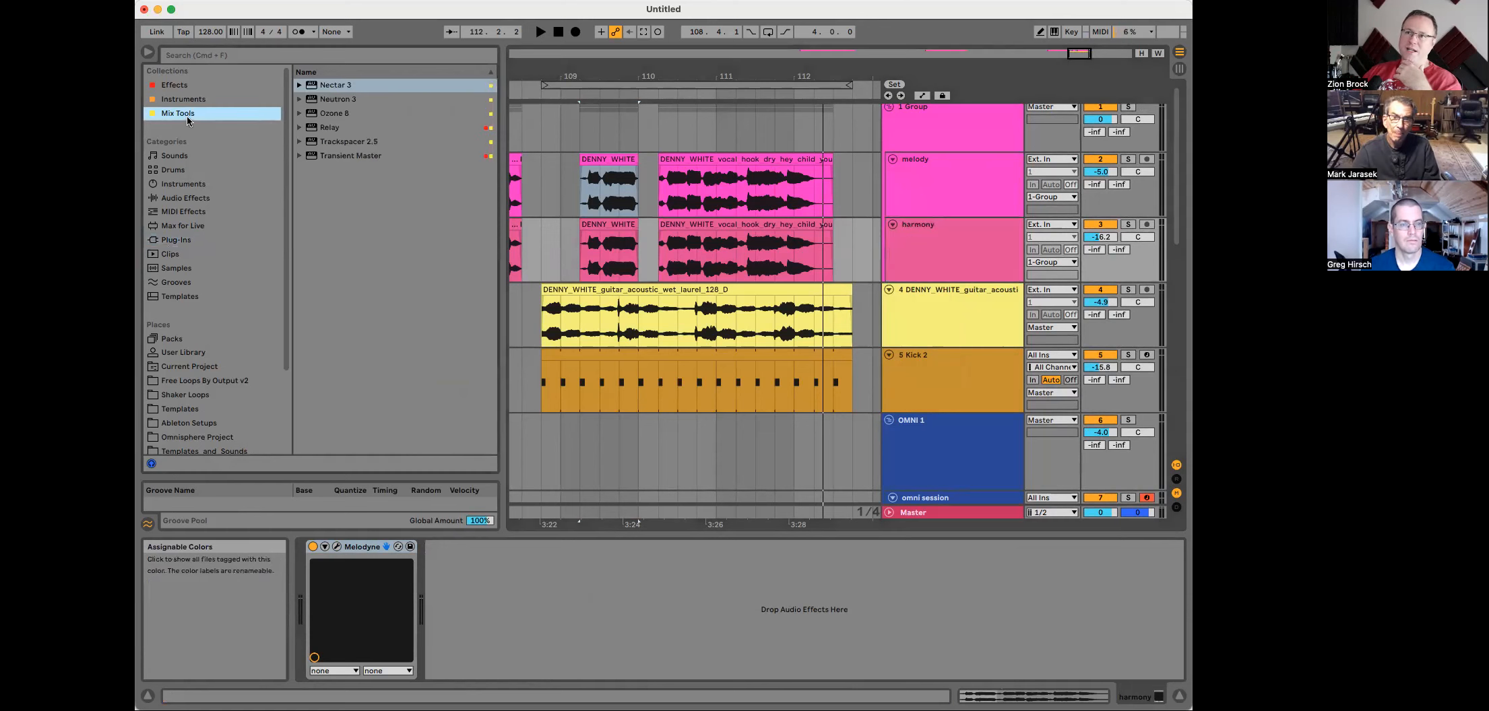
pyautogui.click(328, 130)
pyautogui.moveTo(565, 240); pyautogui.dragTo(566, 242)
pyautogui.moveTo(743, 395); pyautogui.dragTo(273, 191)
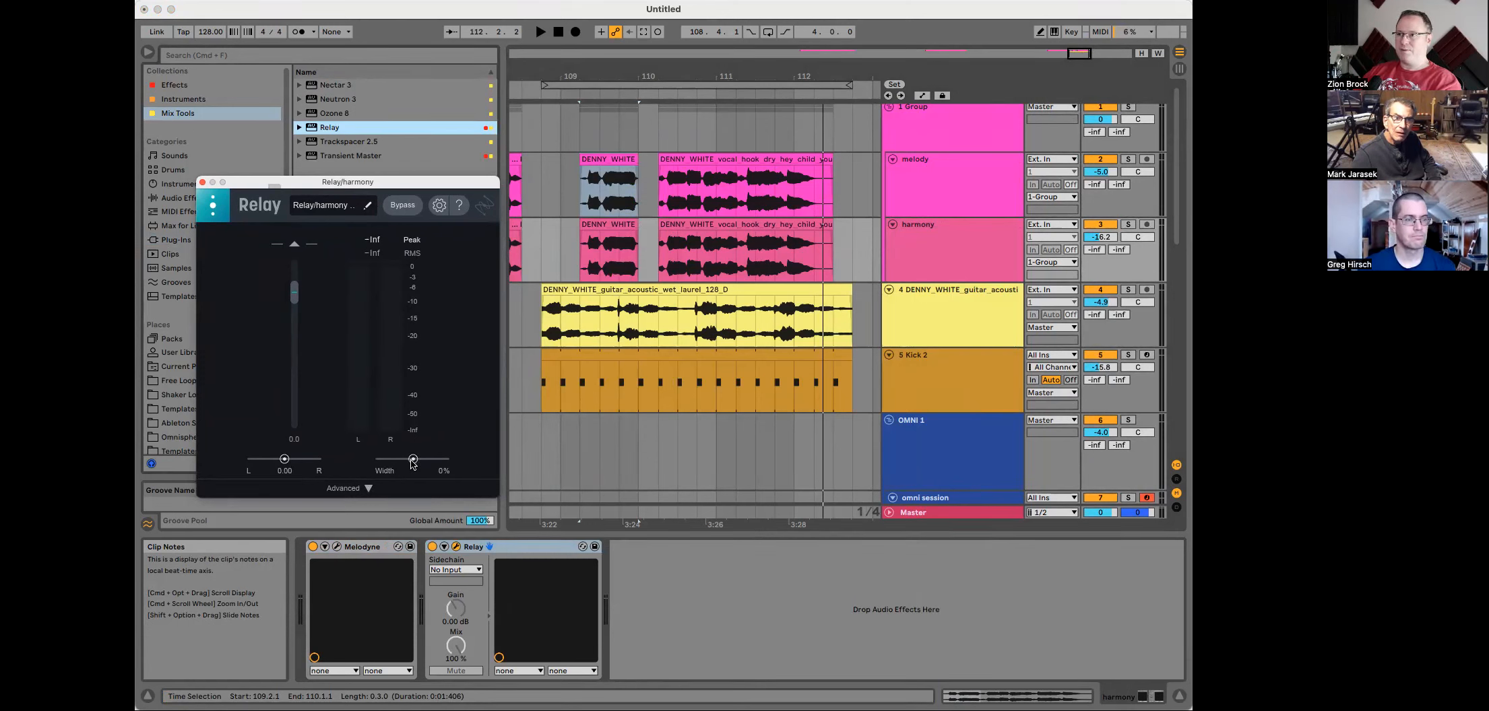
# Step: Solo the harmony track and widen Relay's stereo width to 57% while playing it back
pyautogui.click(1125, 226)
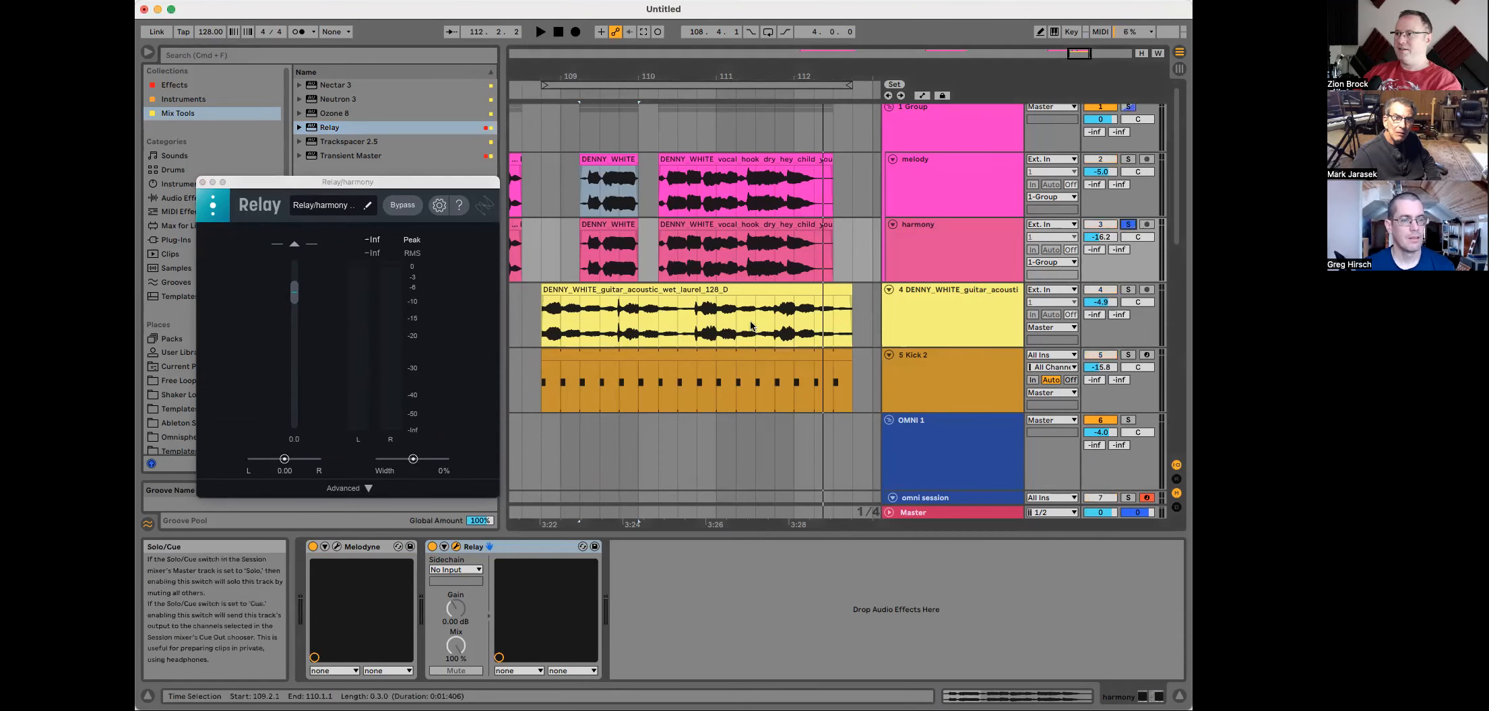
pyautogui.press('space')
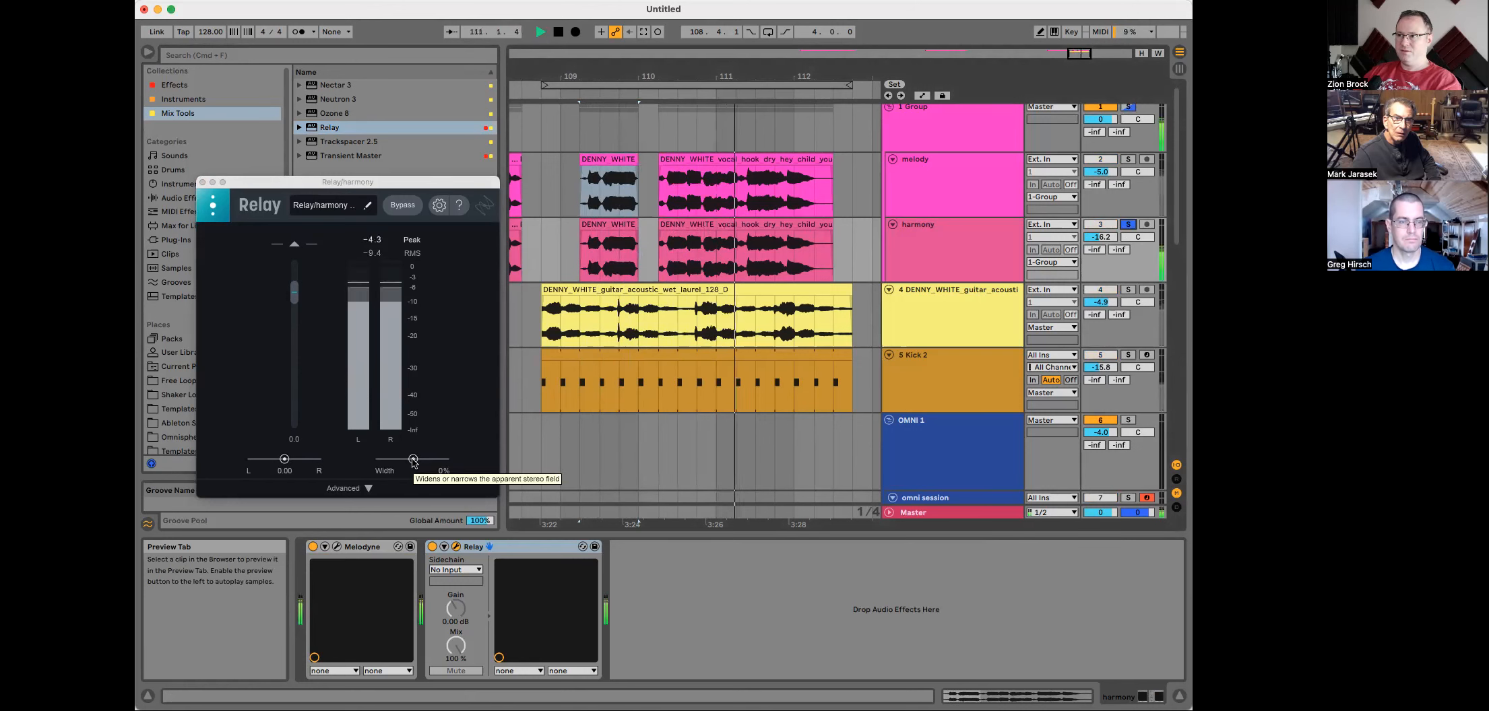
pyautogui.moveTo(413, 462); pyautogui.dragTo(434, 459)
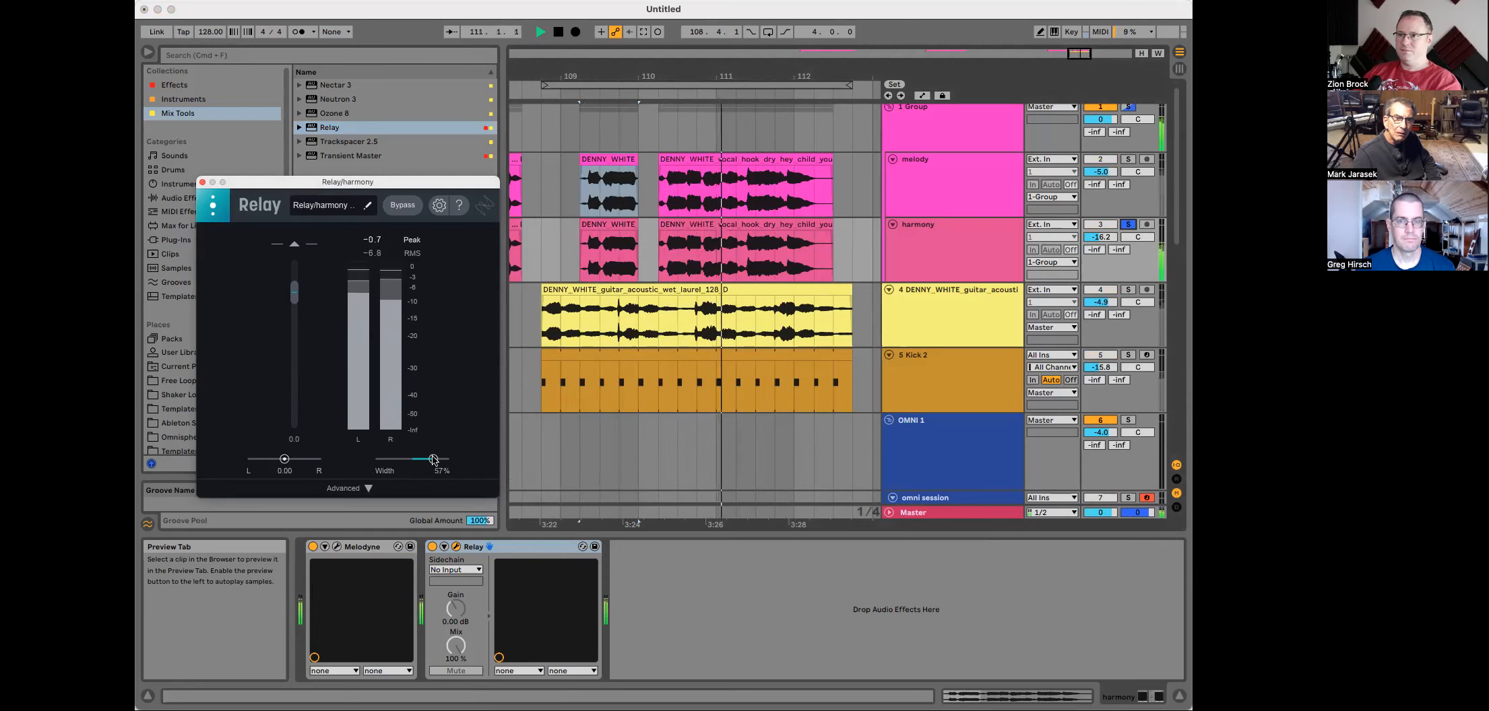
pyautogui.press('space')
# Step: Unsolo the harmony track, audition the vocals together, and close the Relay window
pyautogui.click(1129, 225)
pyautogui.press('space')
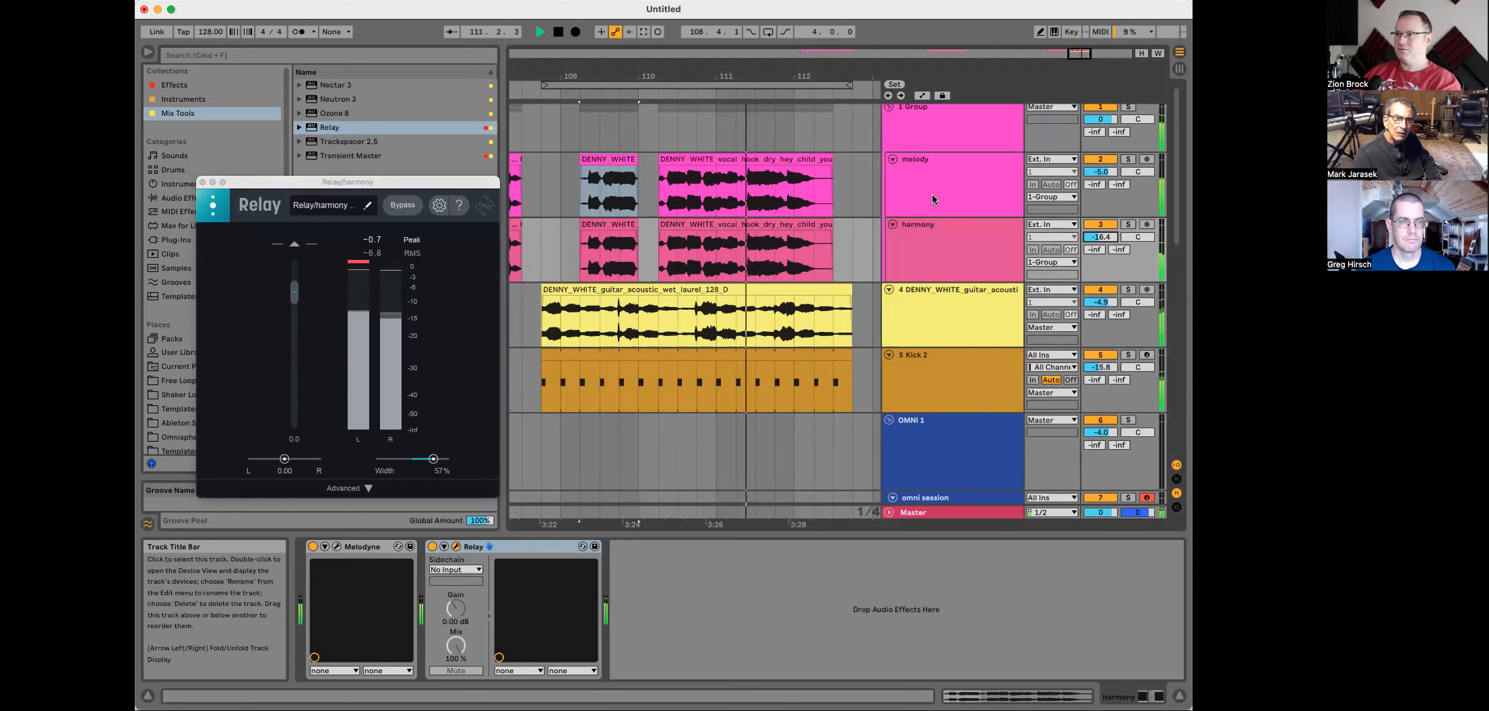
pyautogui.press('space')
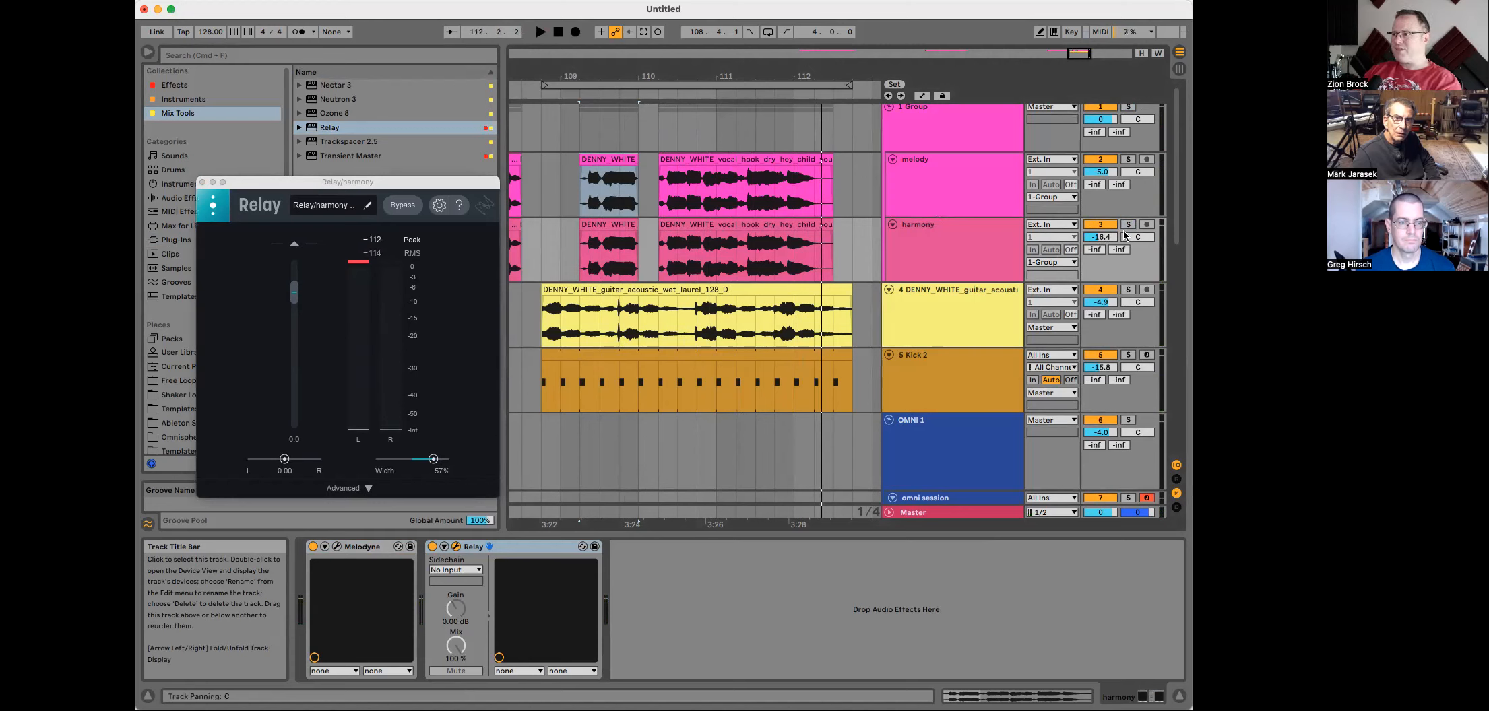
pyautogui.press('space')
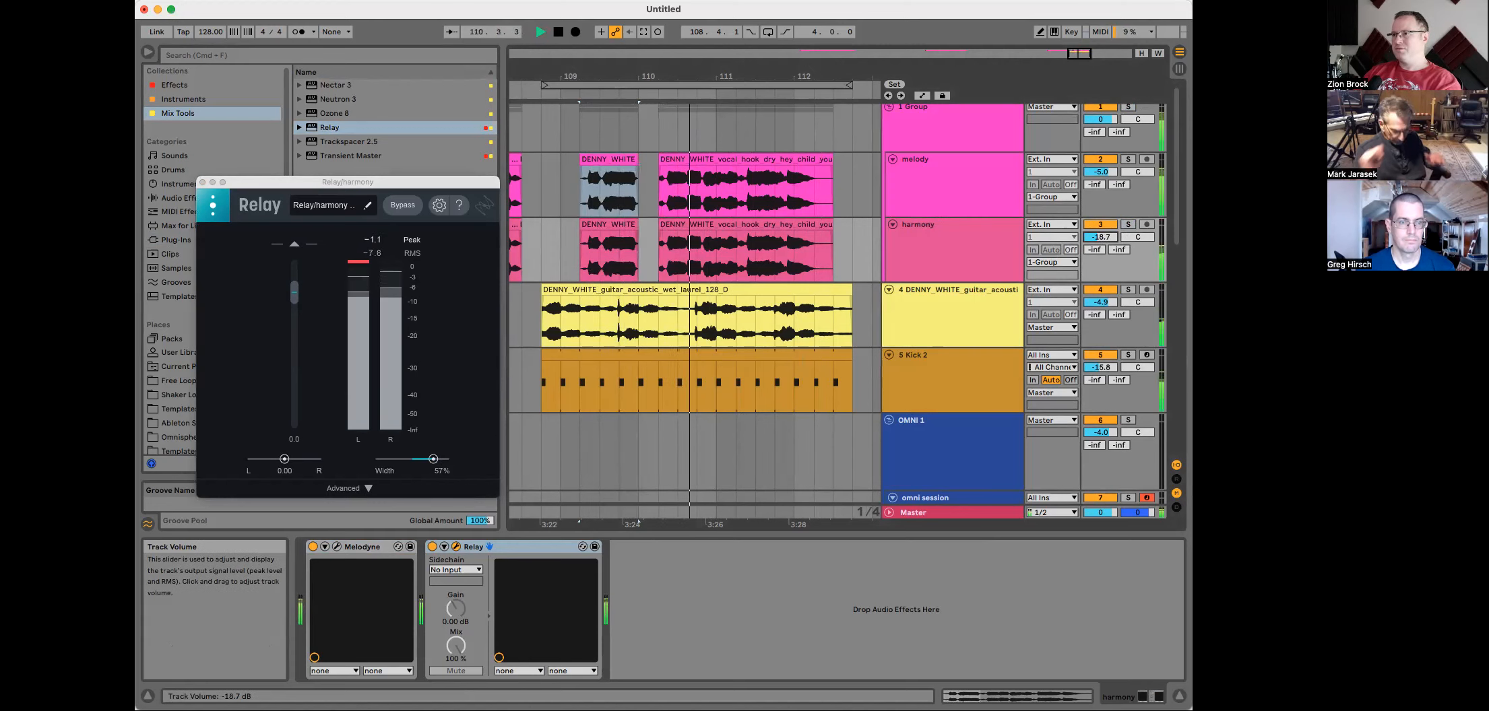
pyautogui.click(206, 187)
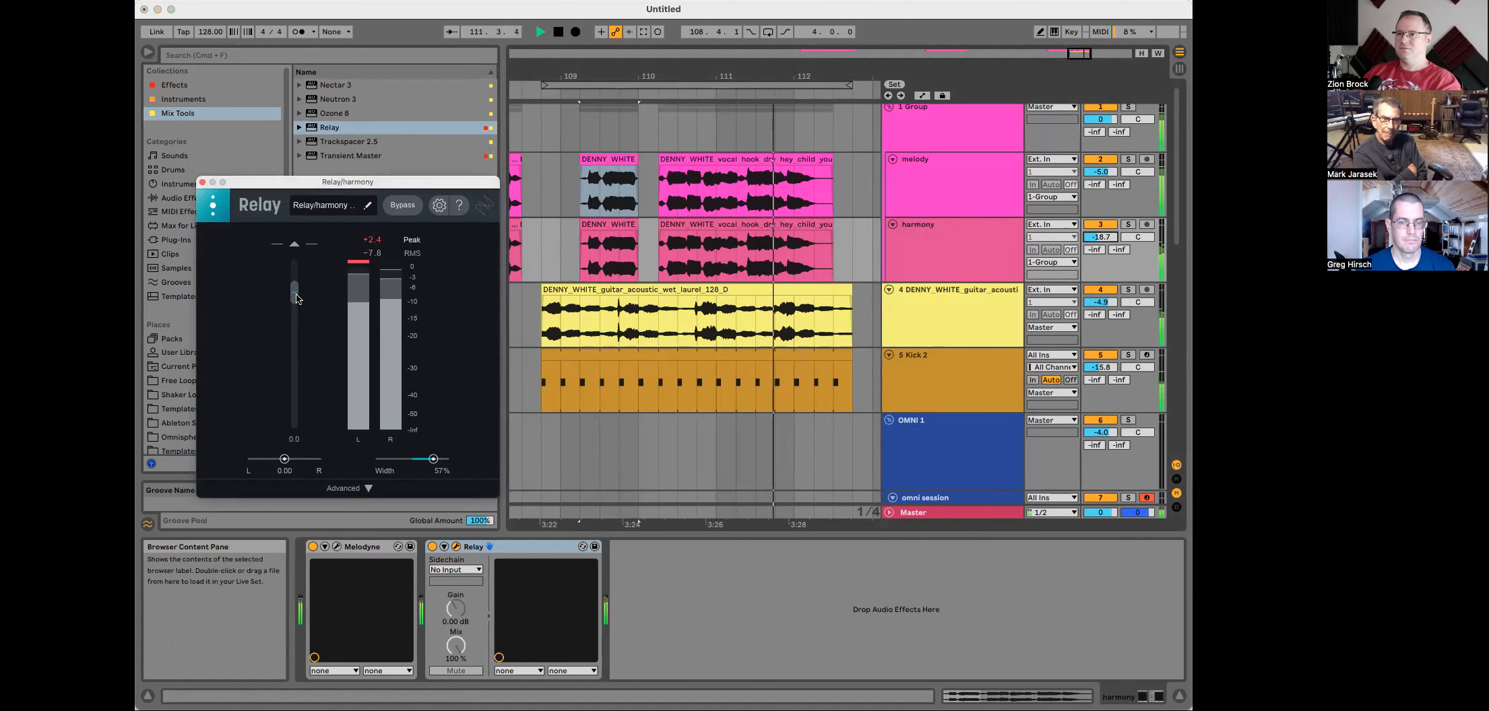
pyautogui.press('space')
pyautogui.click(202, 182)
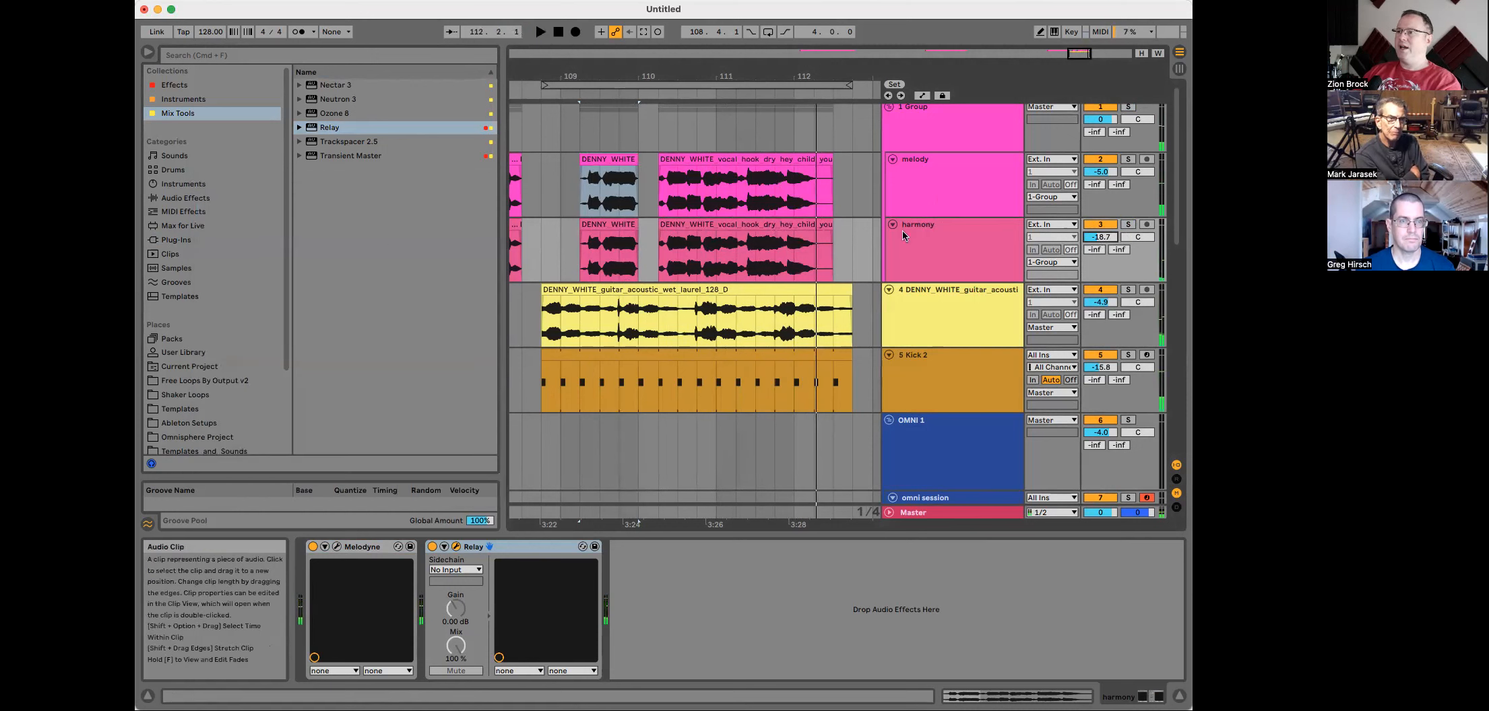
# Step: Select the Group track and add the Decapitator effect to it
pyautogui.click(914, 164)
pyautogui.click(938, 133)
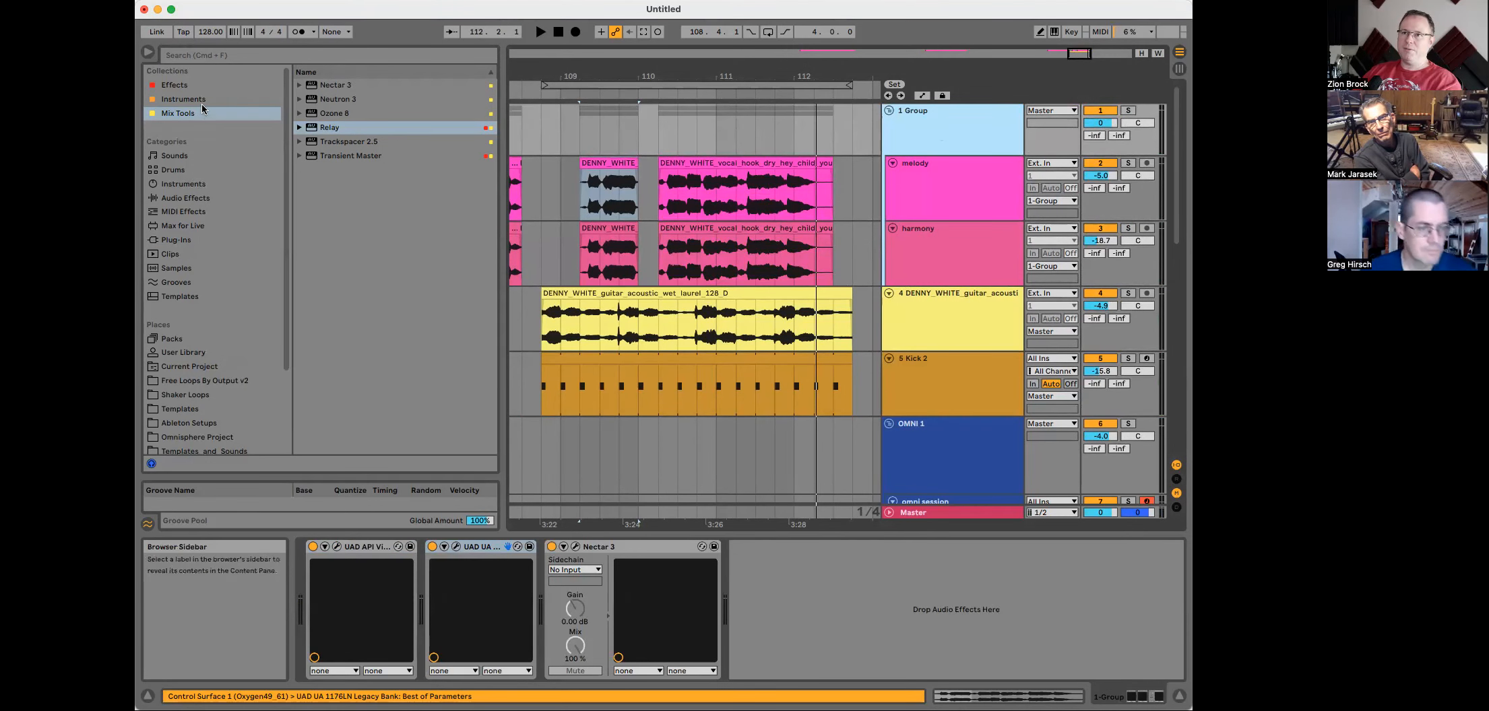
pyautogui.click(188, 88)
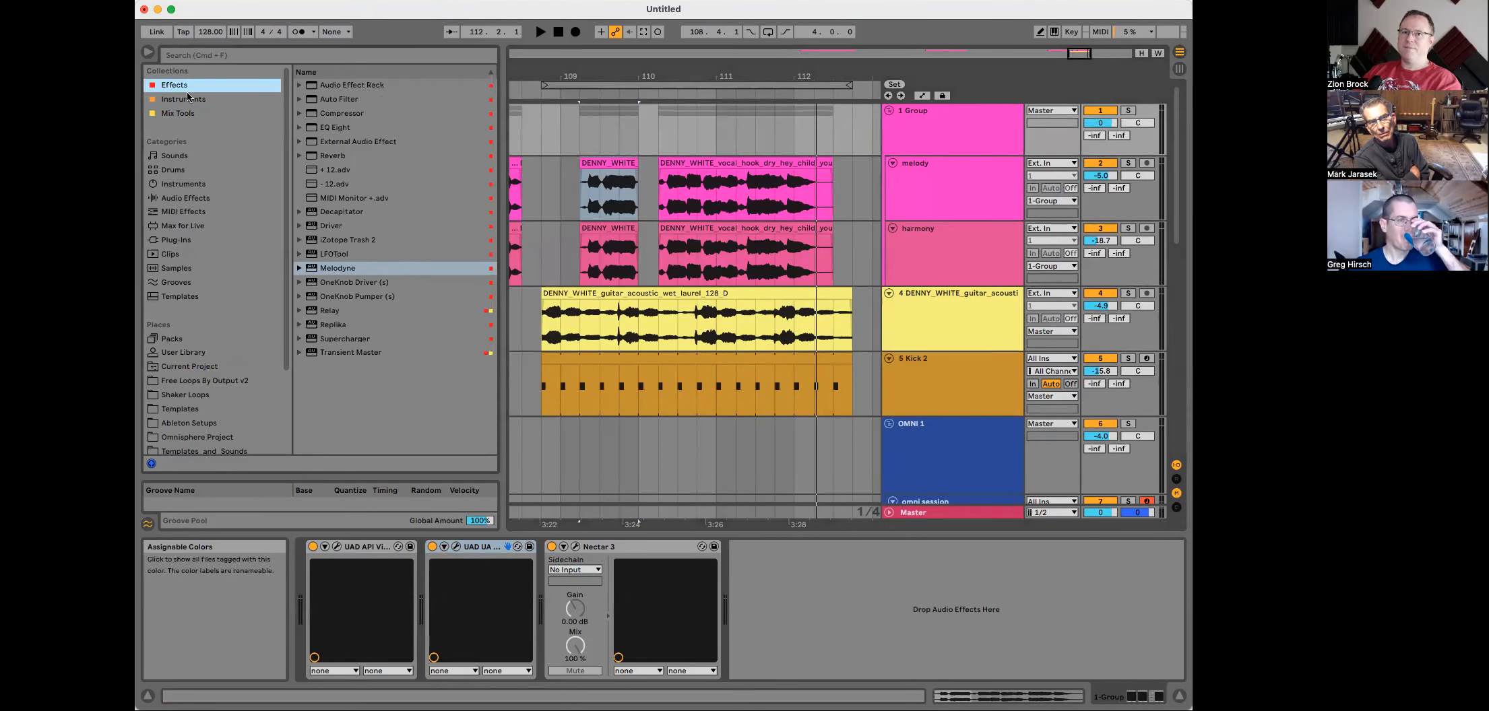
pyautogui.click(185, 112)
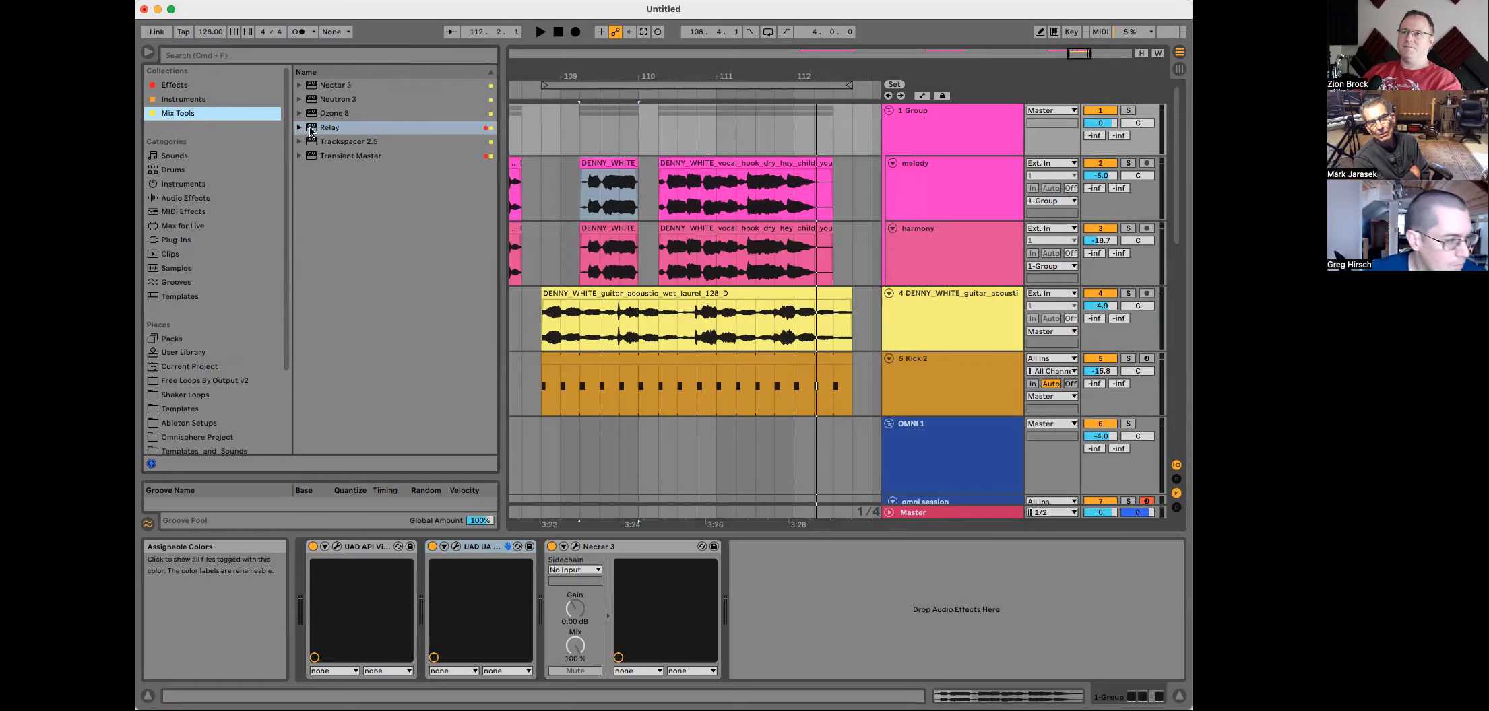
pyautogui.click(212, 87)
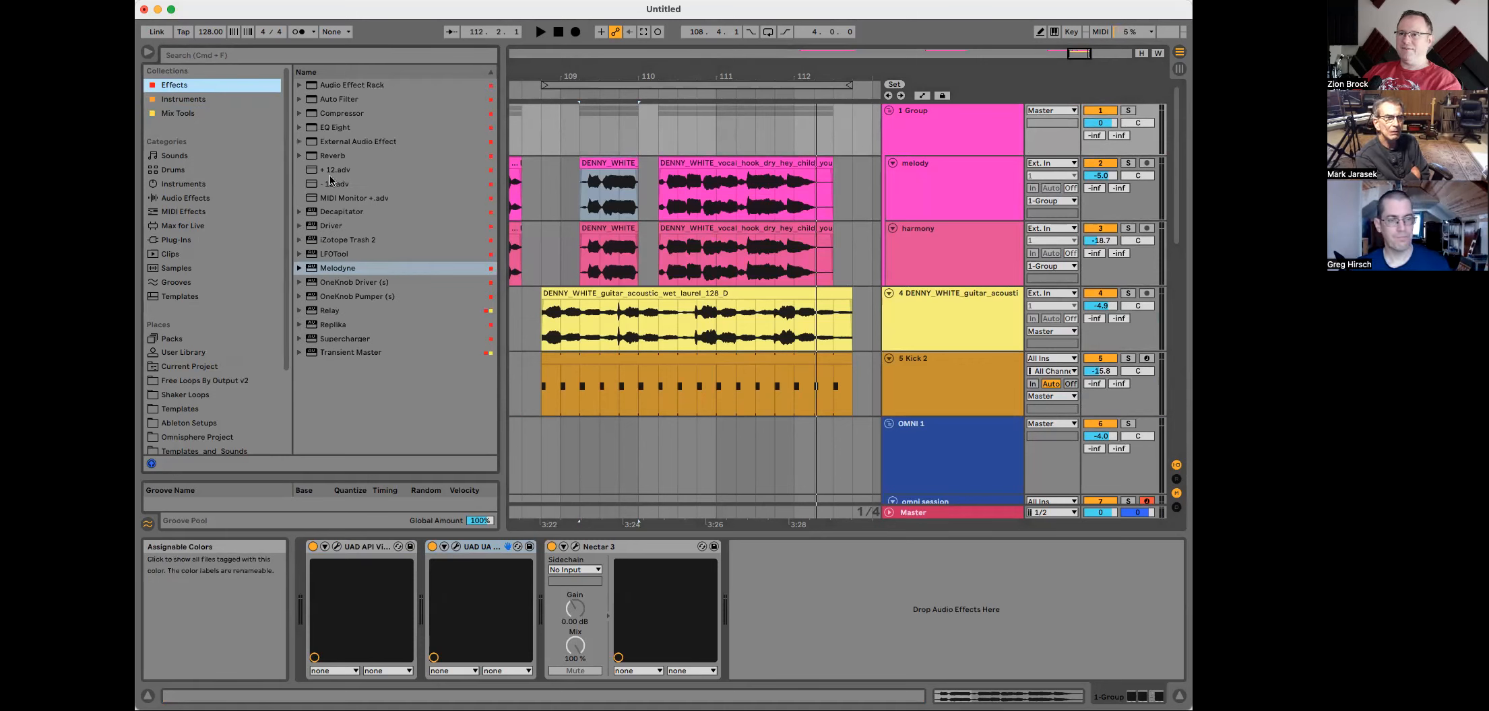
pyautogui.click(341, 213)
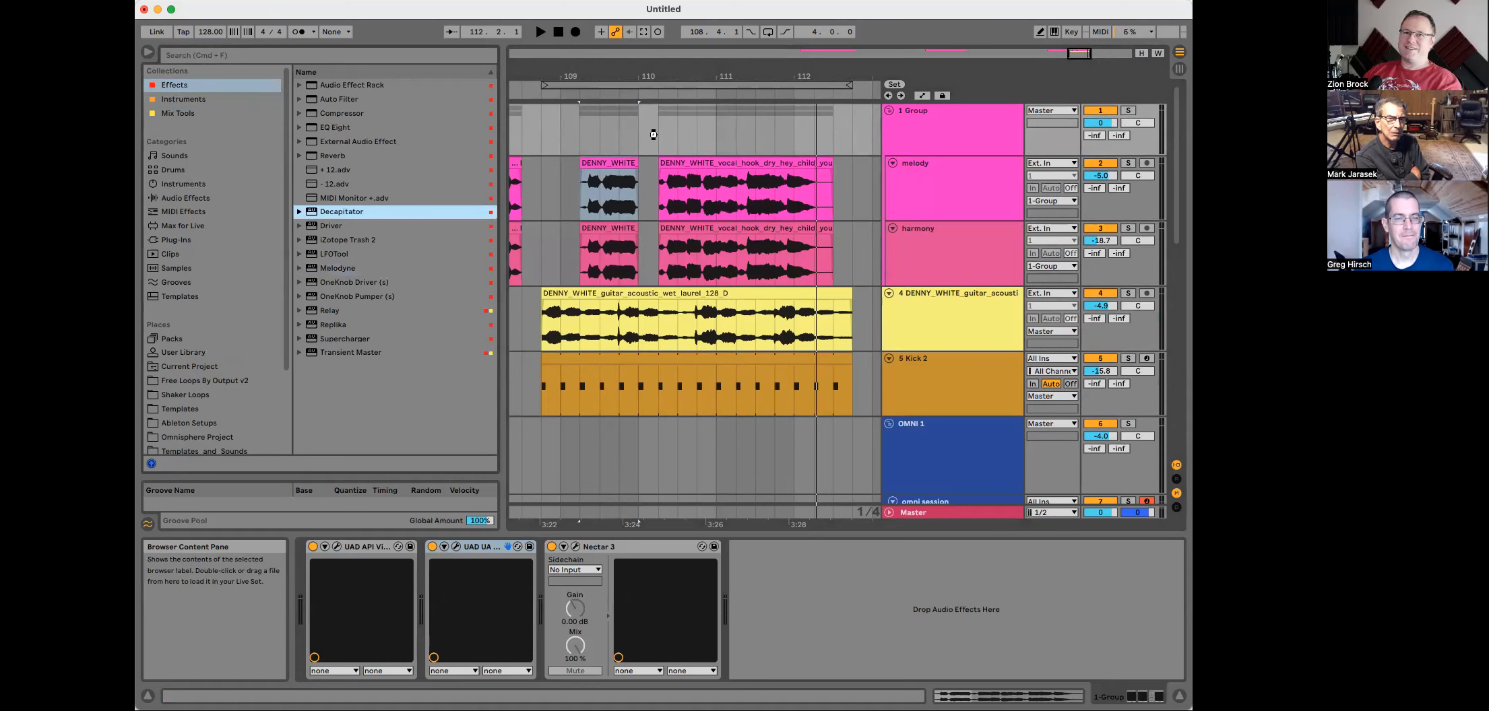
pyautogui.moveTo(654, 134); pyautogui.dragTo(651, 136)
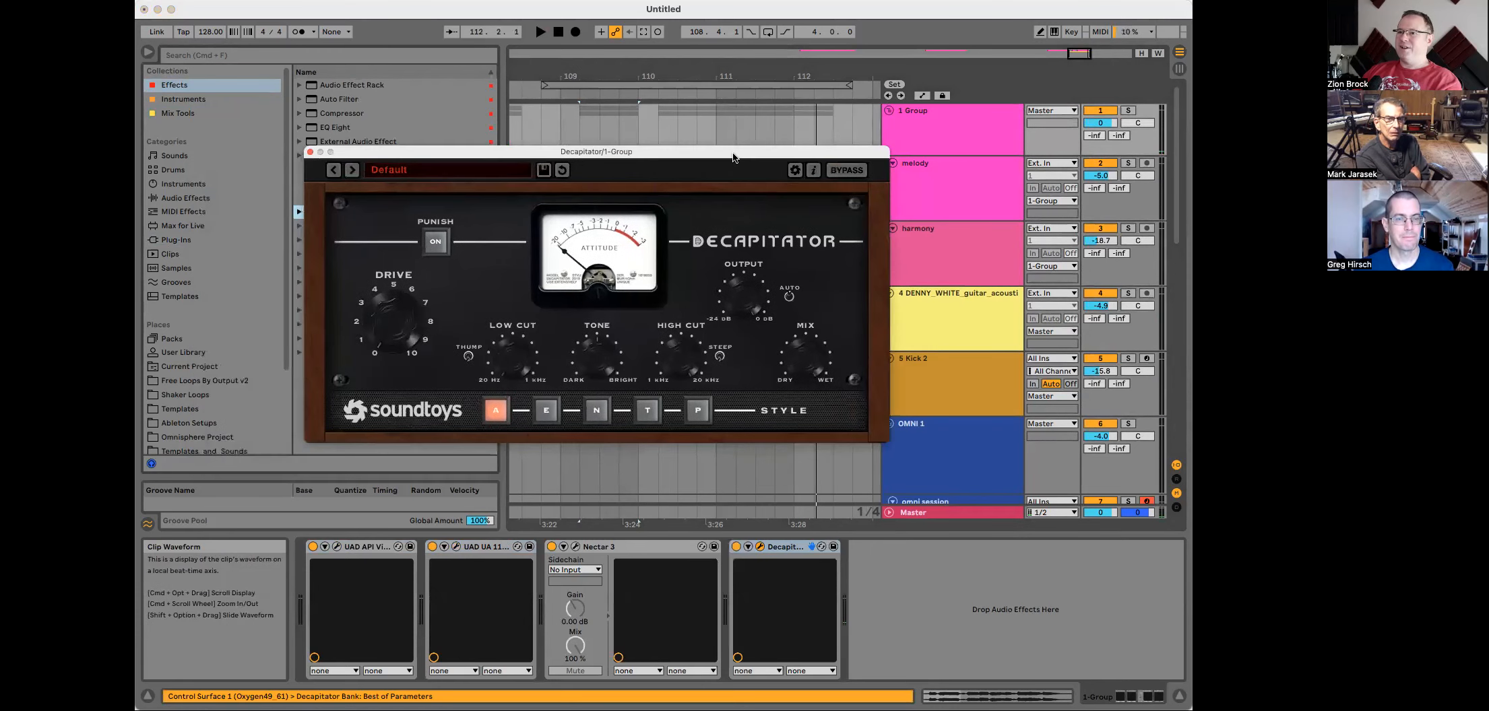
# Step: Load the MildTubeVox preset from the 06 Vocals folder in Decapitator
pyautogui.click(411, 170)
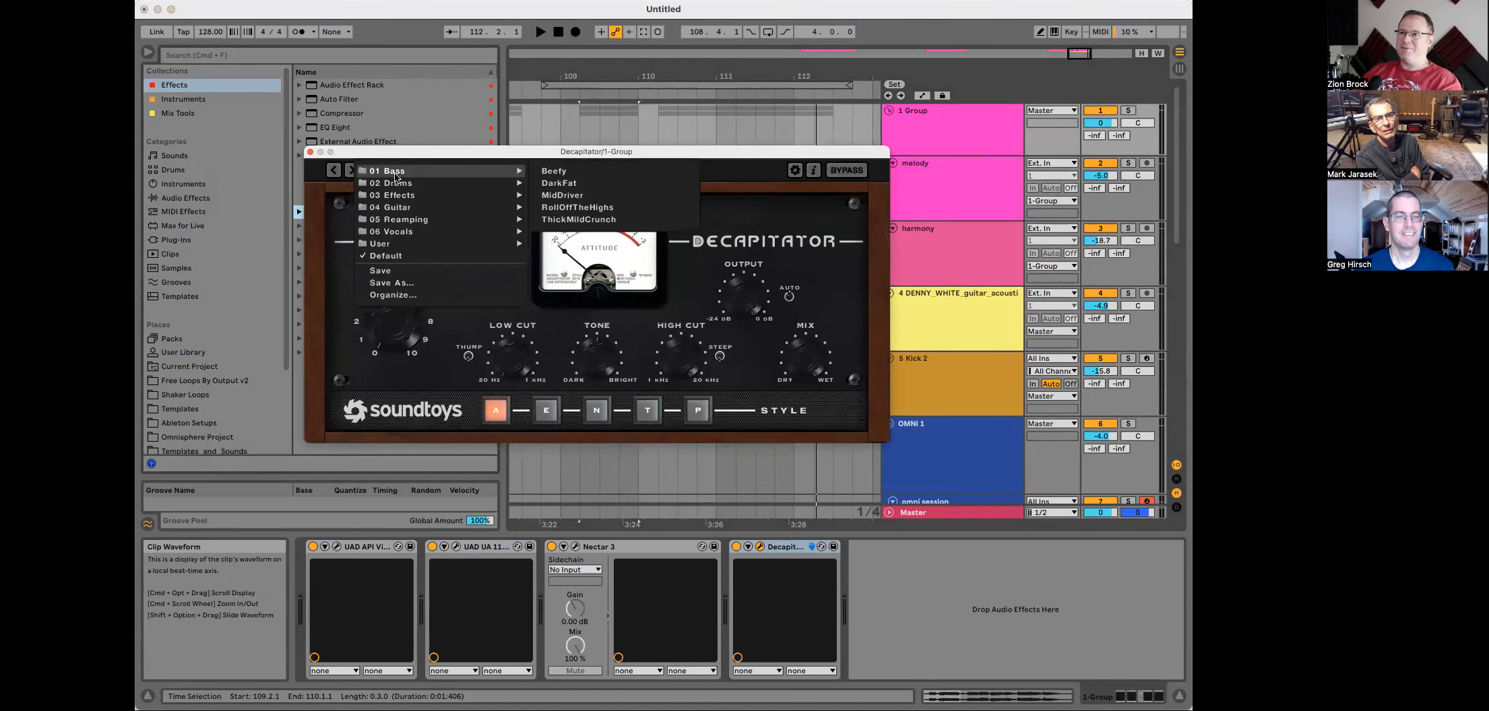
pyautogui.moveTo(395, 235)
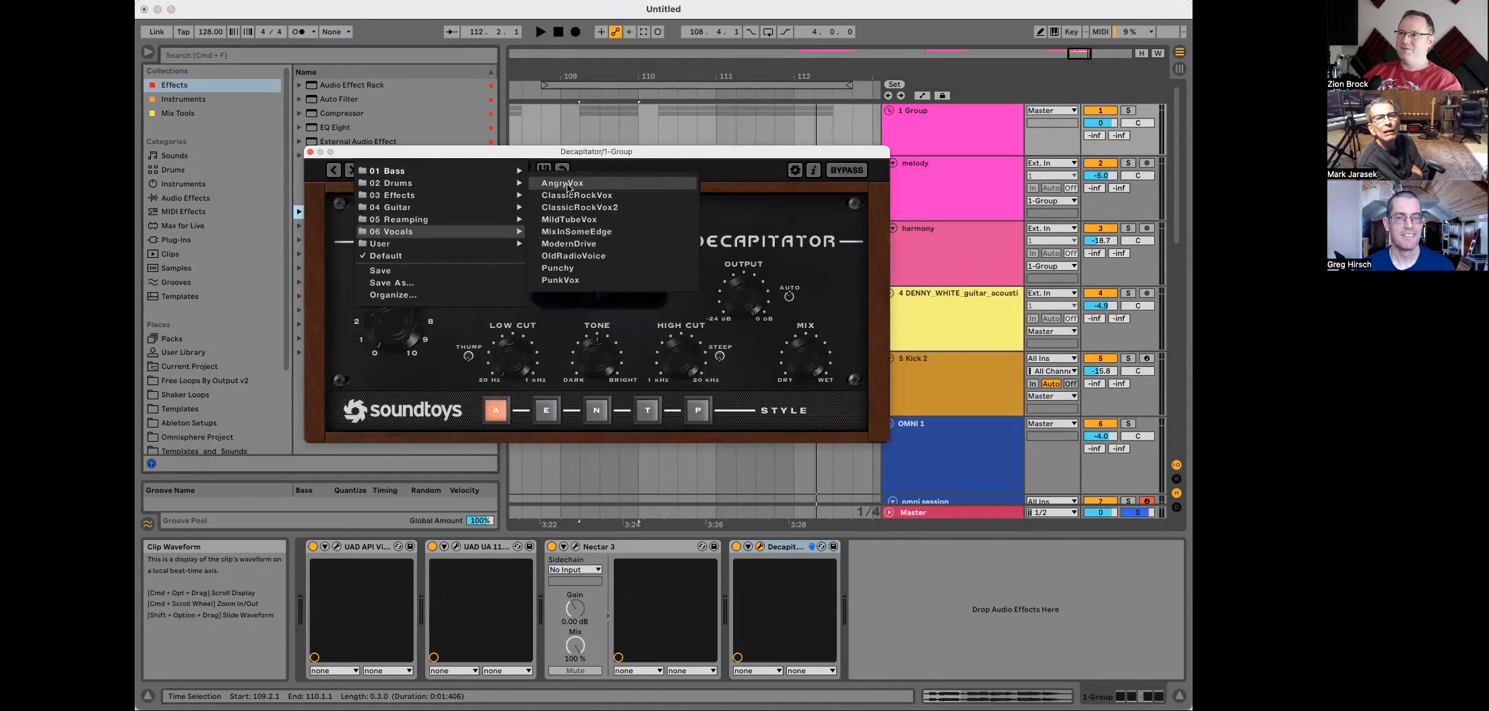
pyautogui.click(578, 223)
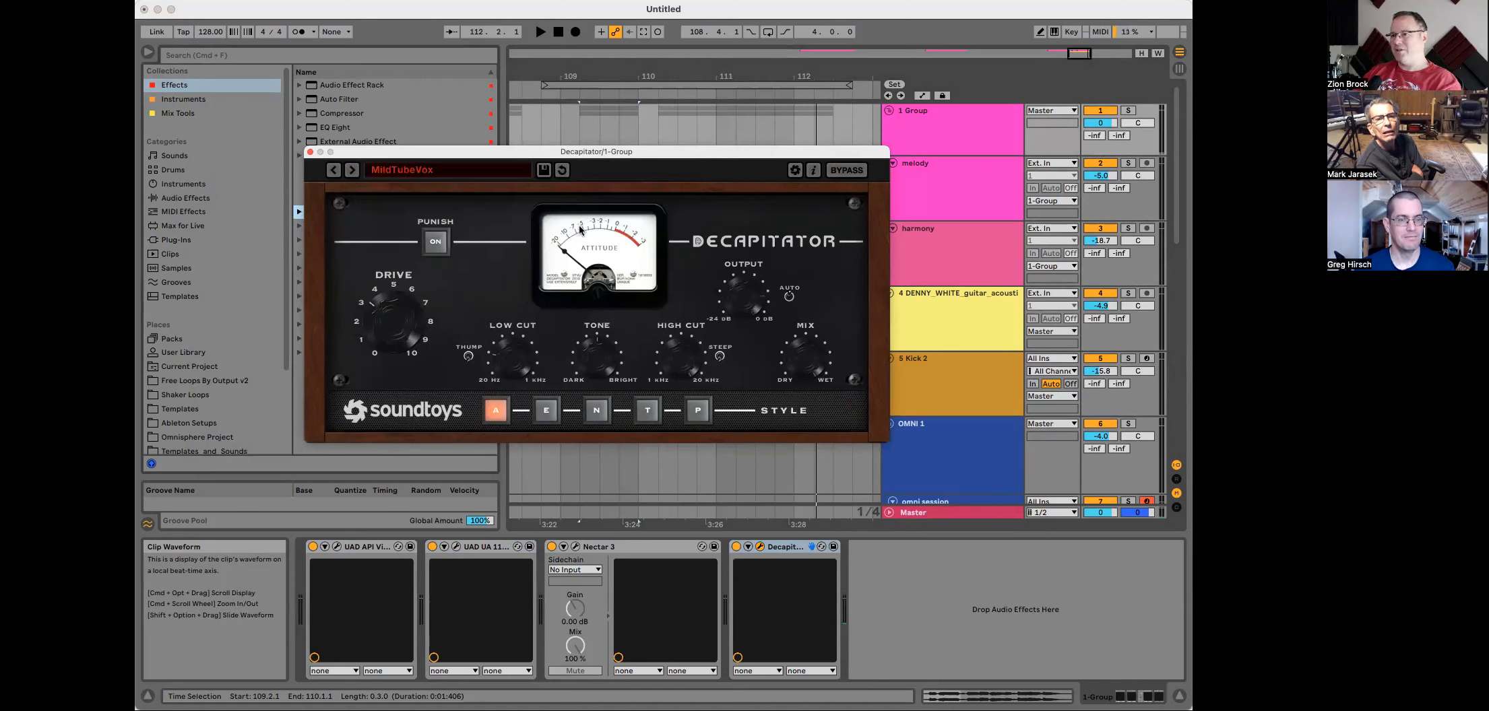
# Step: Audition the mix and lower the Kick 2 track volume to -18.9 dB
pyautogui.press('space')
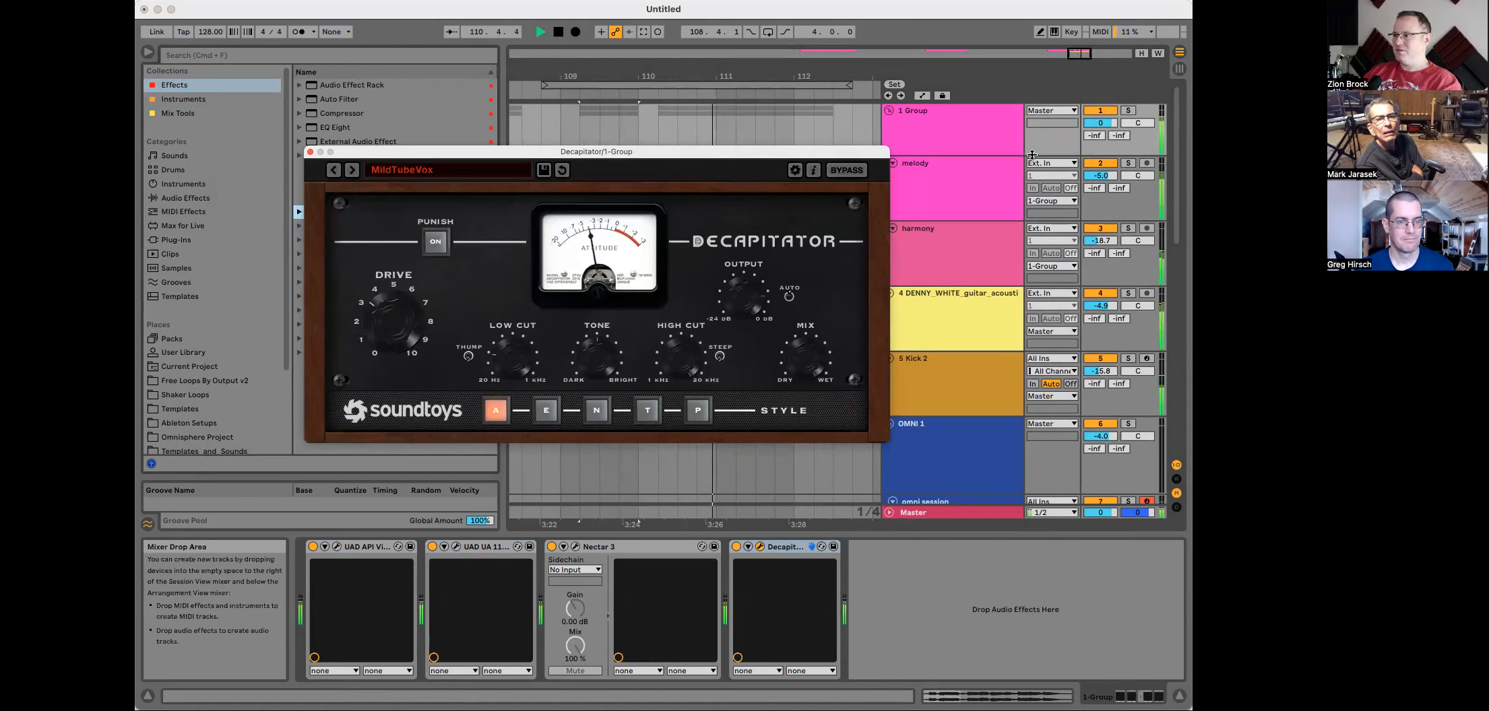
pyautogui.press('space')
pyautogui.click(988, 131)
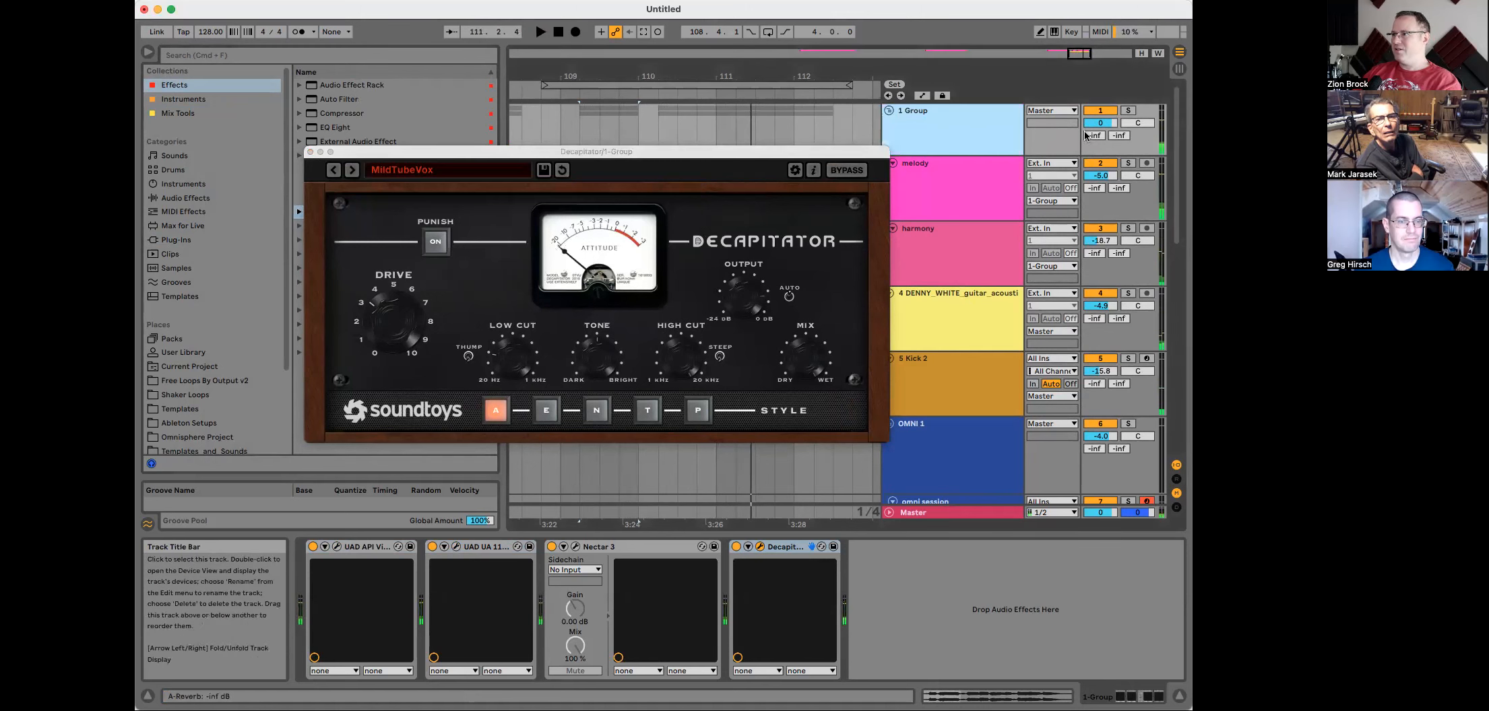
pyautogui.moveTo(1100, 125); pyautogui.dragTo(1100, 126)
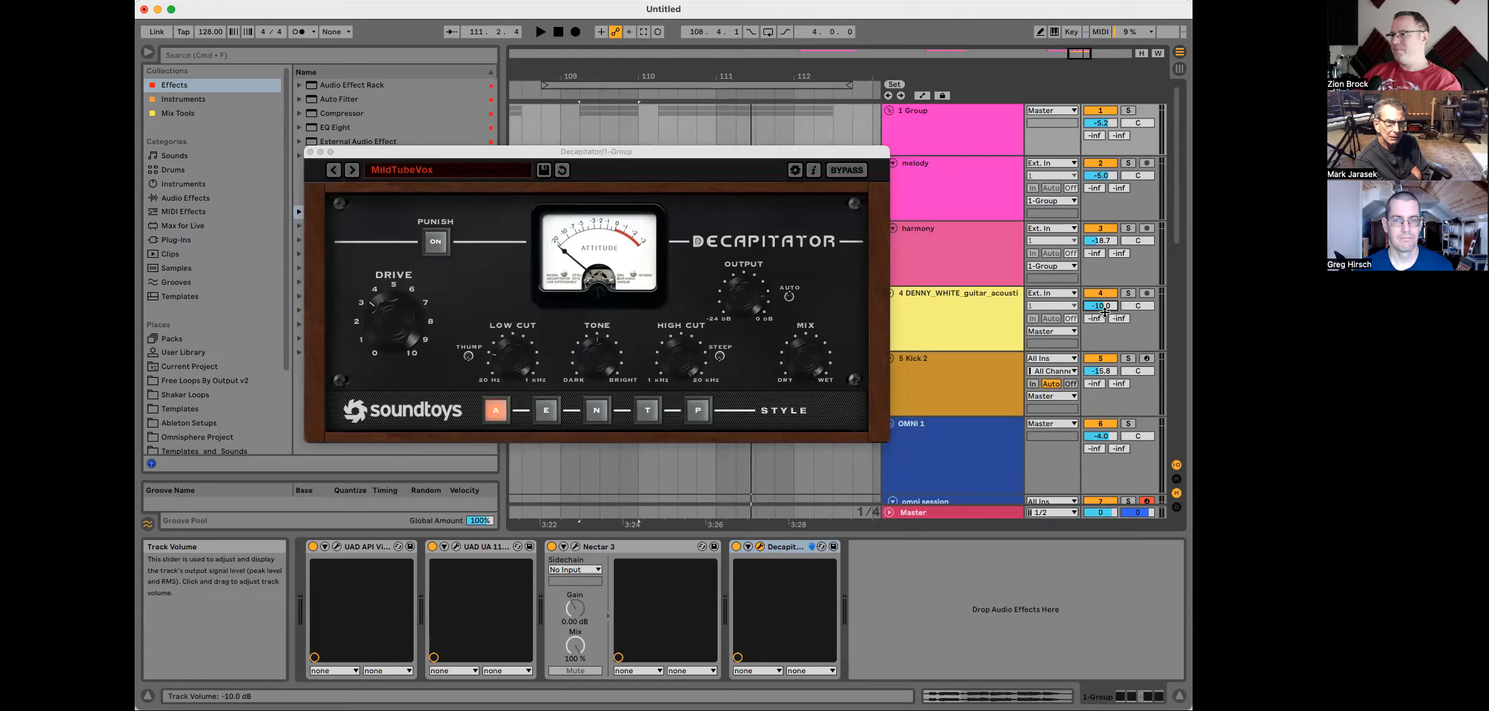
pyautogui.moveTo(1101, 372); pyautogui.dragTo(1101, 386)
pyautogui.press('space')
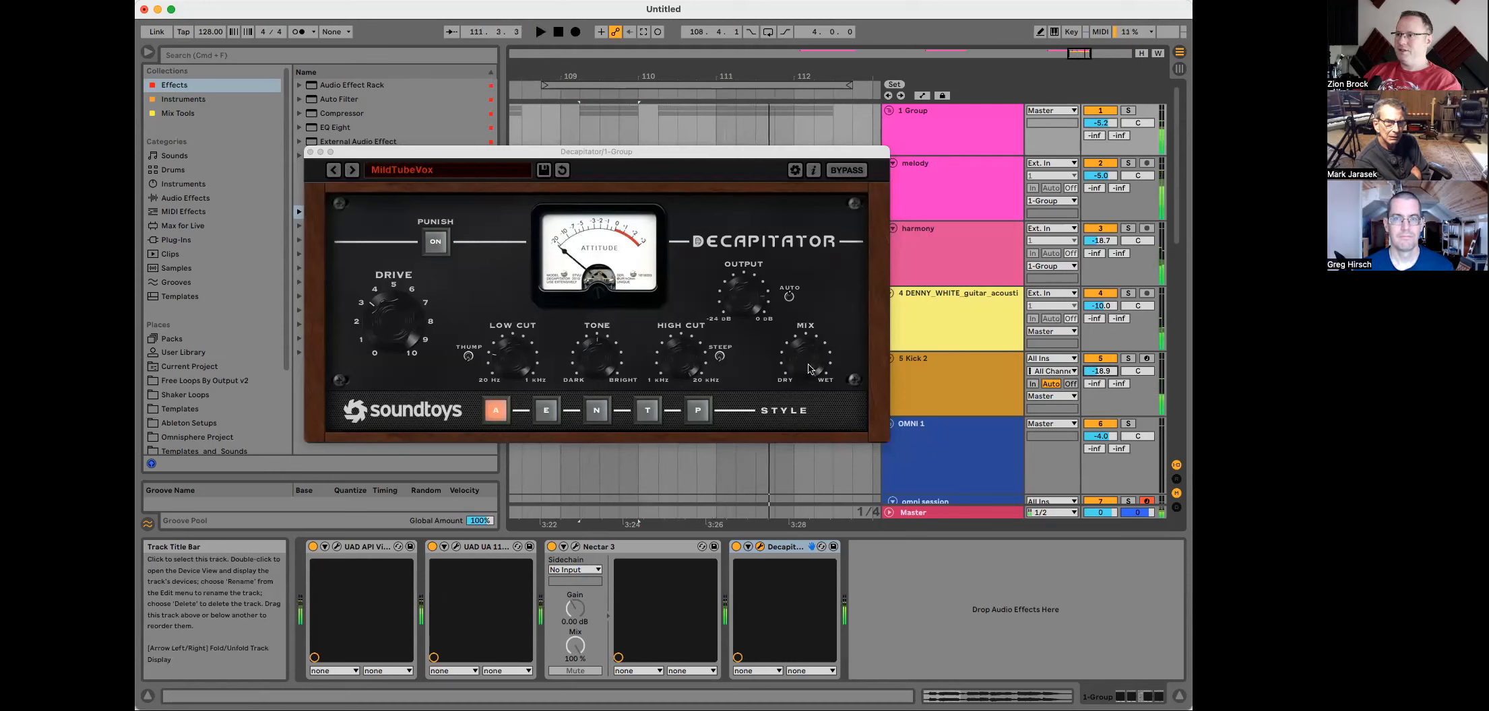
# Step: Raise Decapitator's Drive, audition the change, and close the Decapitator window
pyautogui.moveTo(389, 328); pyautogui.dragTo(386, 291)
pyautogui.press('space')
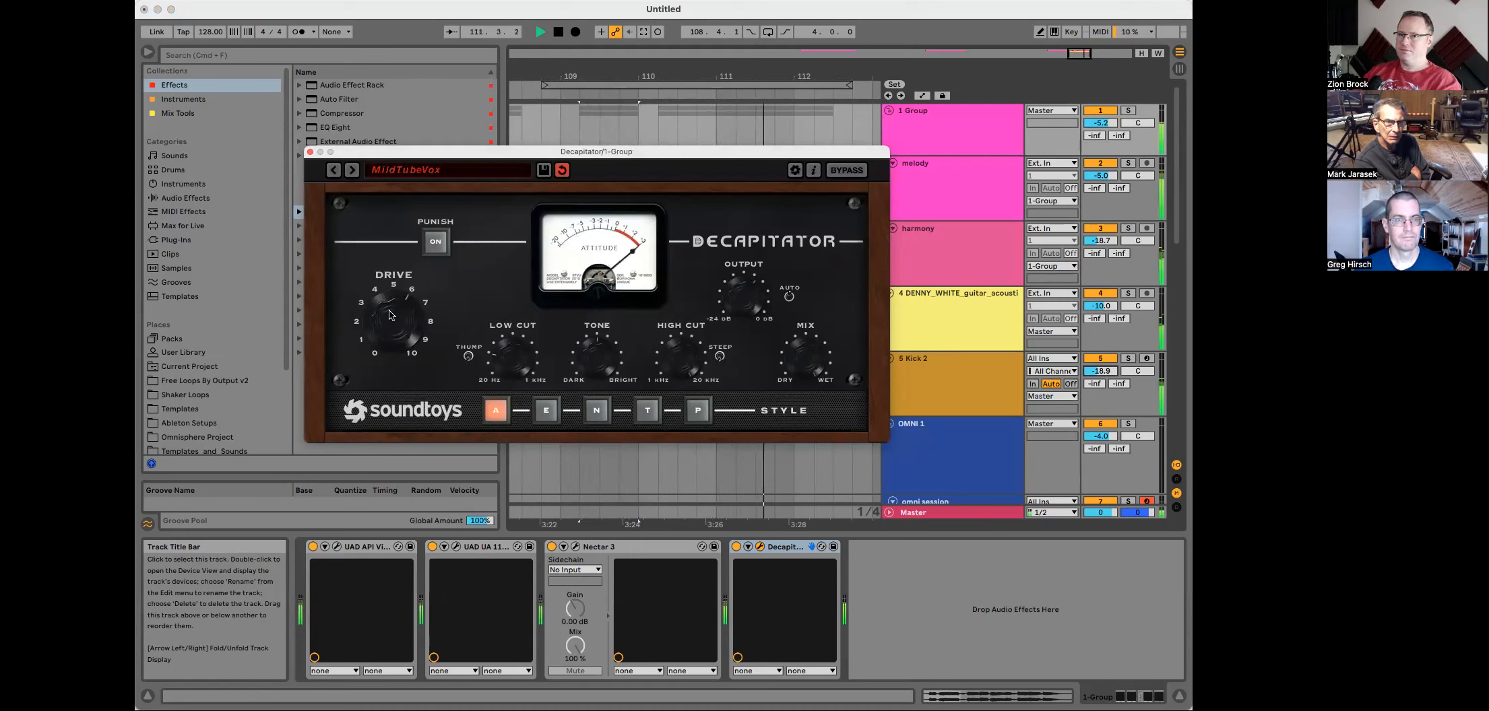
pyautogui.press('space')
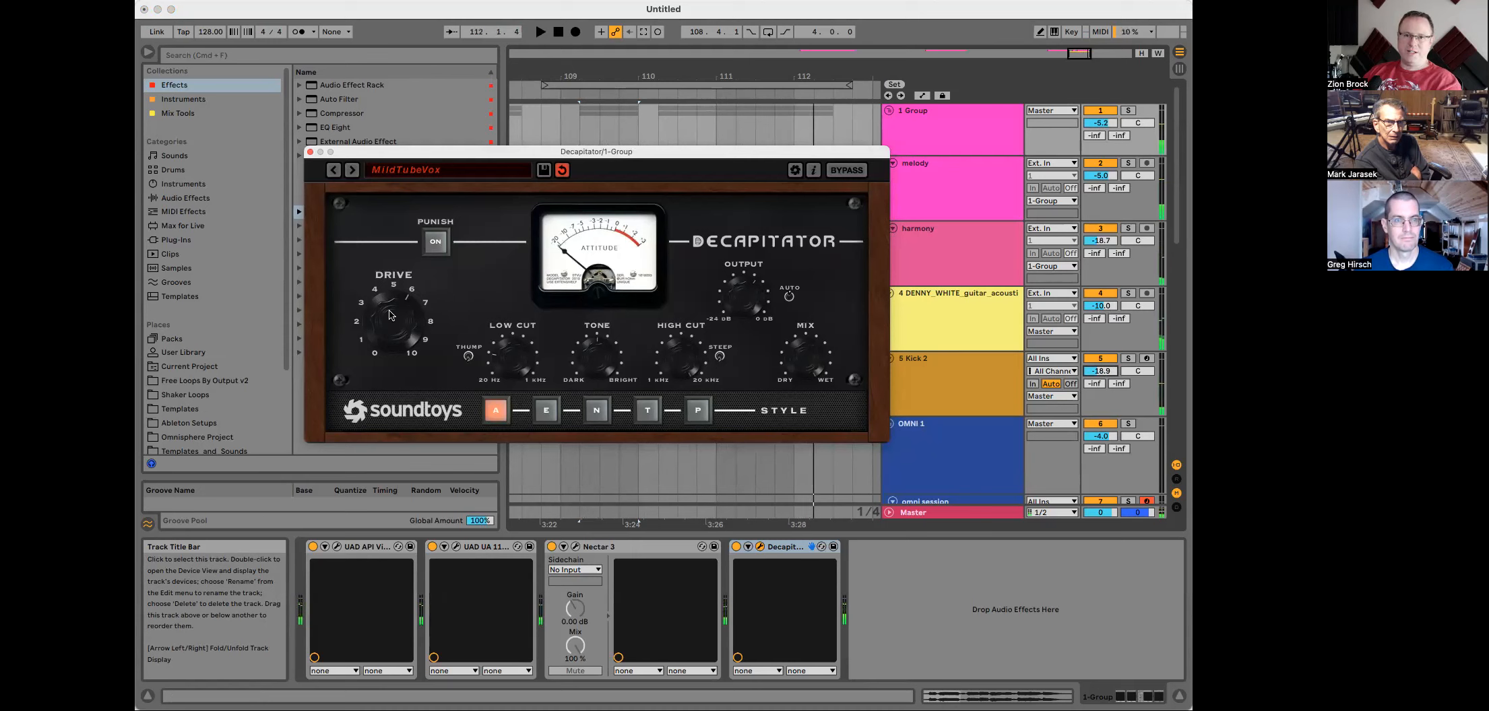
pyautogui.press('space')
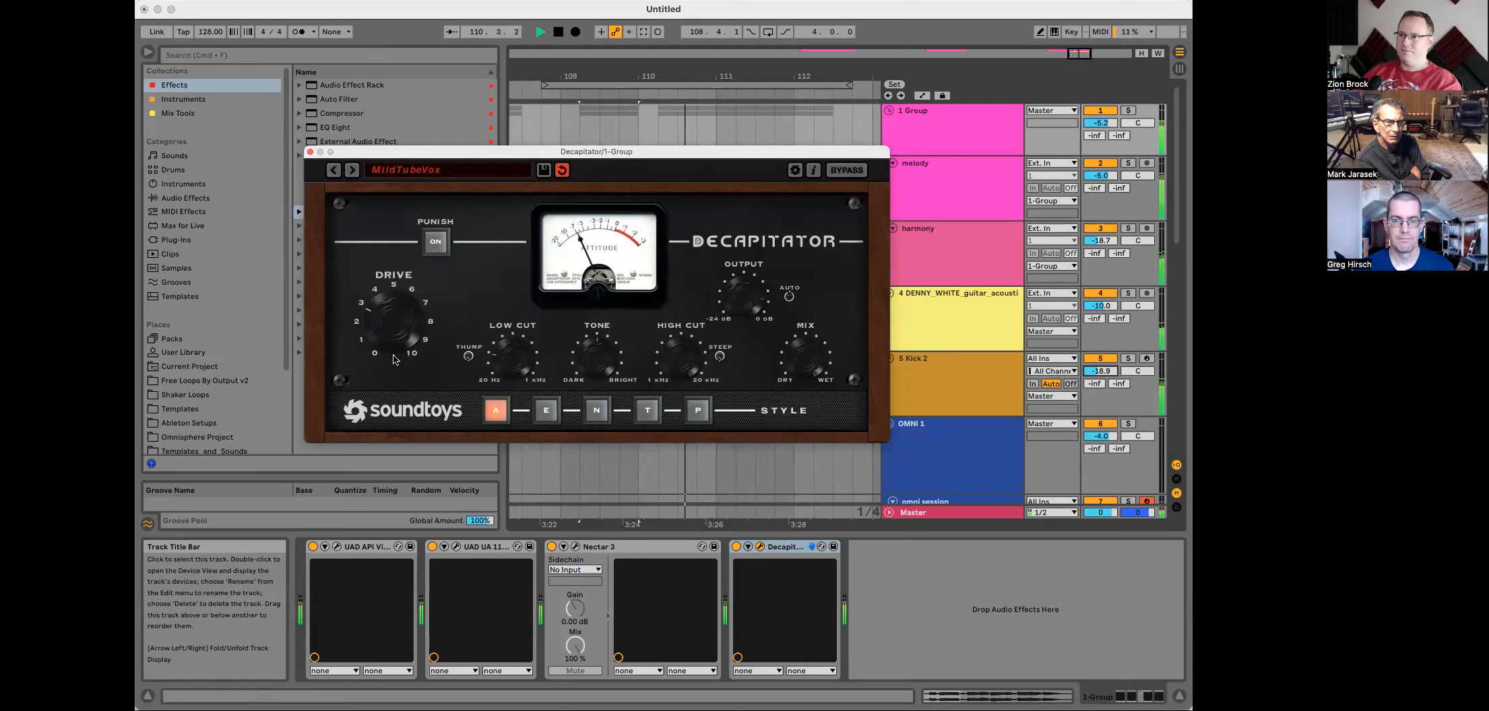
pyautogui.click(310, 152)
pyautogui.press('space')
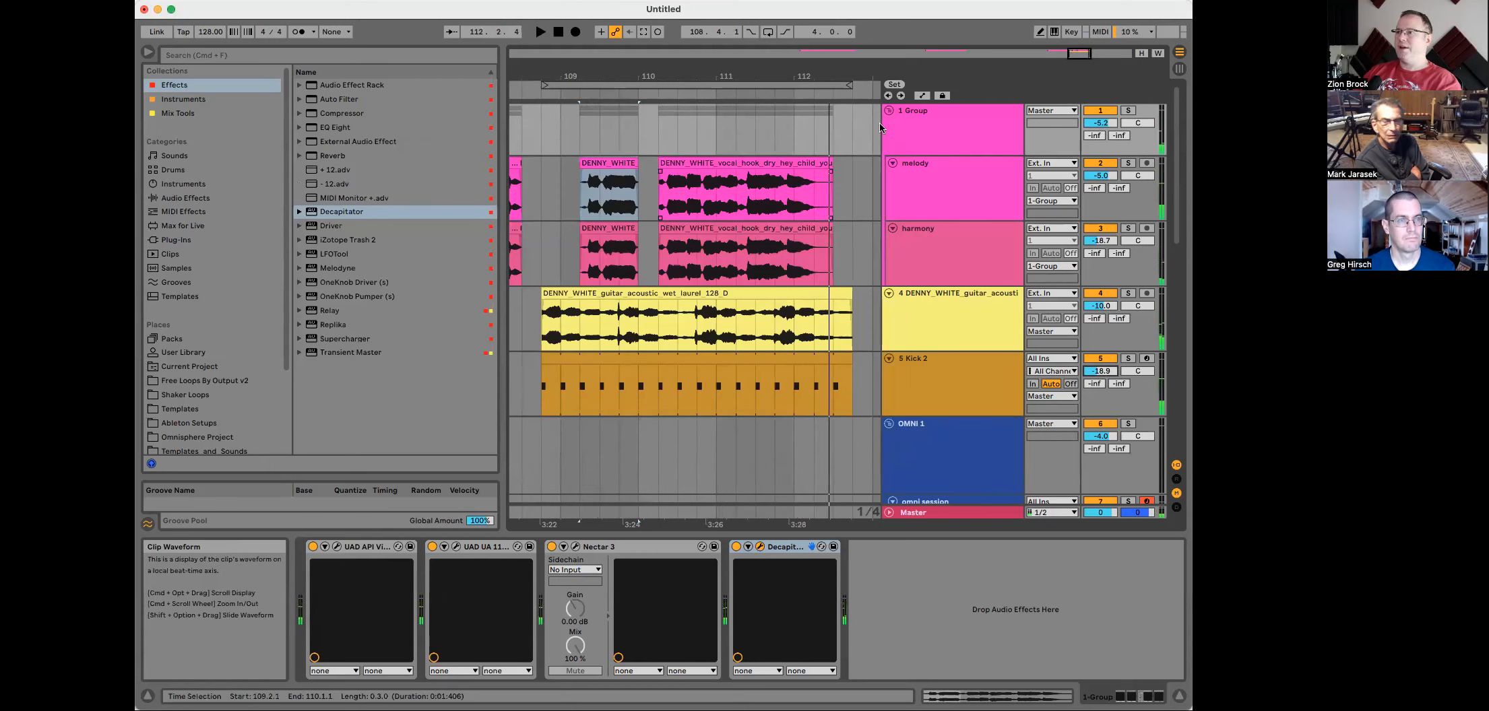
# Step: Show the return tracks and raise the Group track's send to the A Reverb return while playing
pyautogui.click(948, 120)
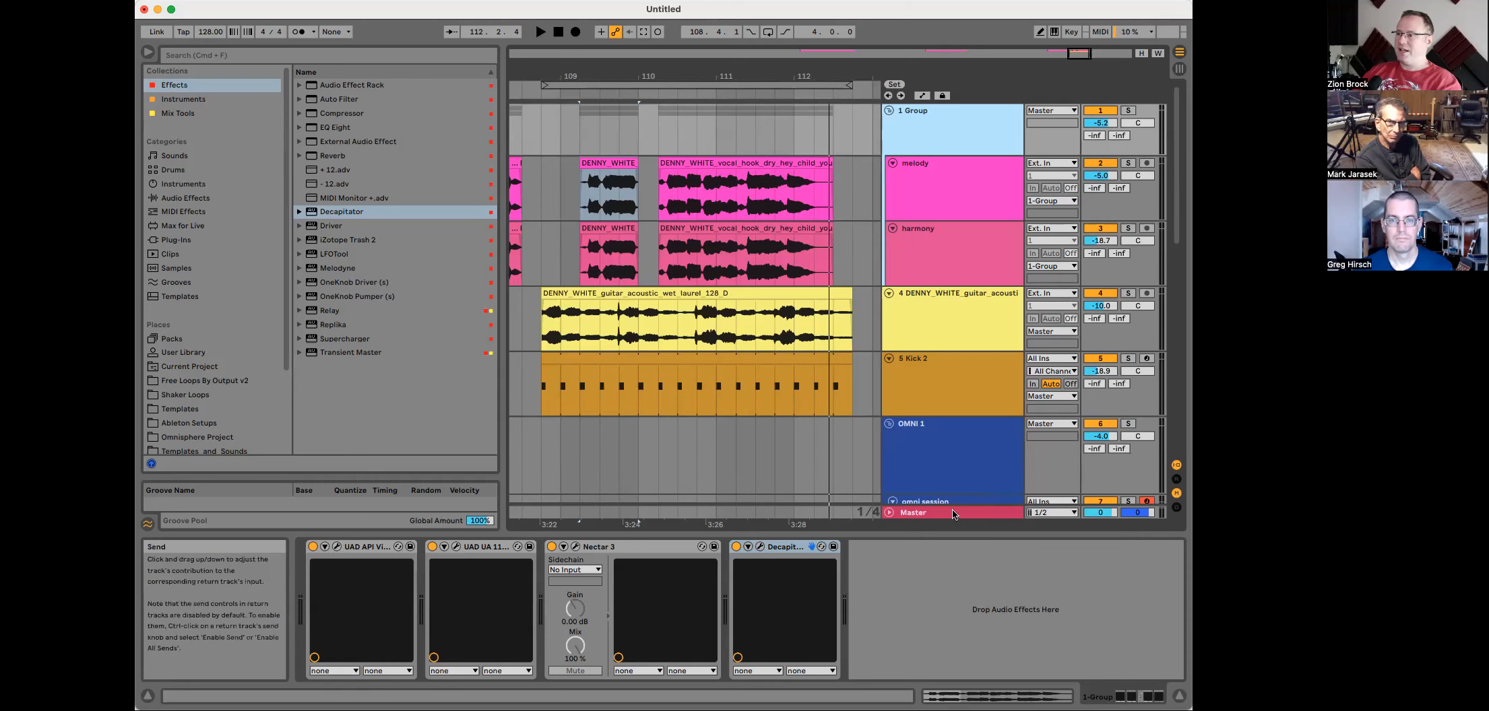
pyautogui.click(1176, 479)
pyautogui.click(921, 485)
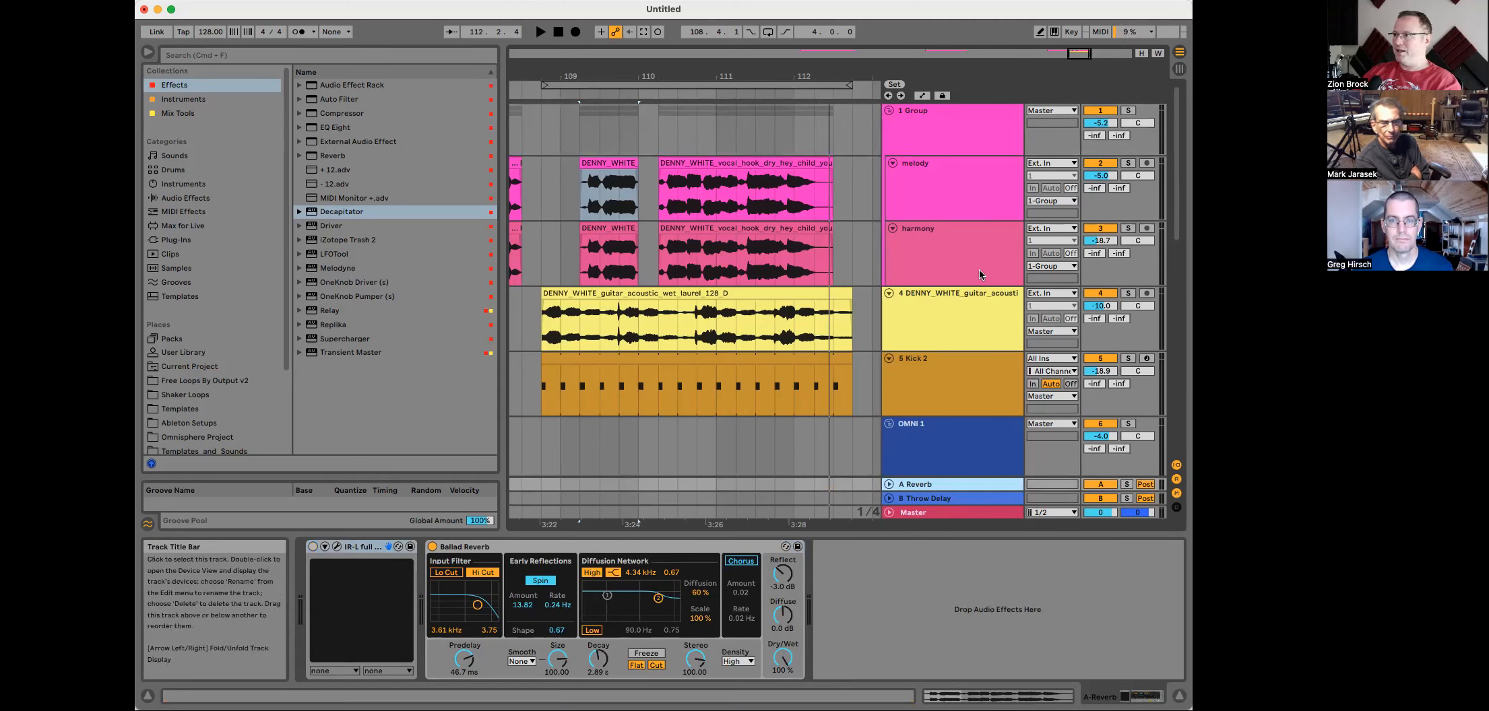
pyautogui.click(1095, 135)
pyautogui.moveTo(1093, 135); pyautogui.dragTo(1094, 137)
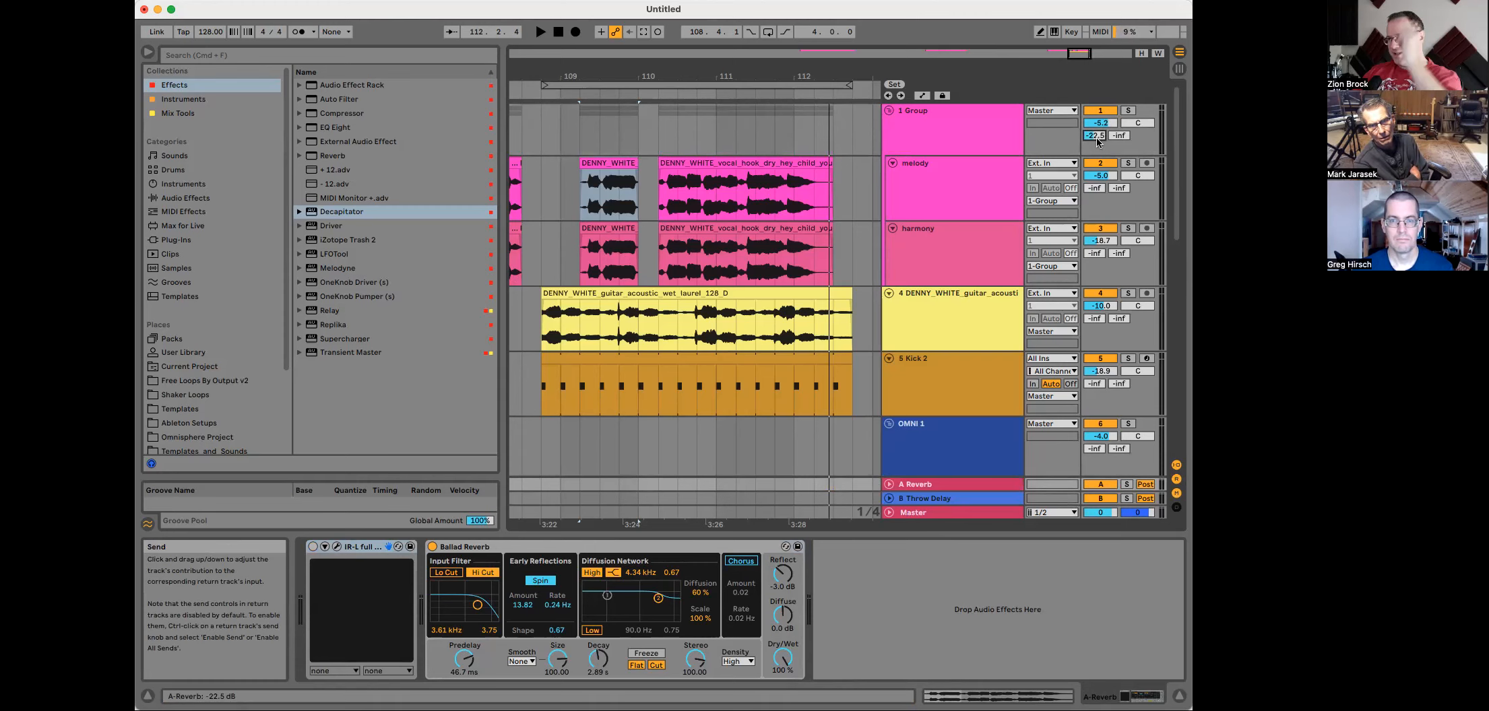
pyautogui.press('space')
pyautogui.moveTo(1094, 135); pyautogui.dragTo(1094, 116)
pyautogui.moveTo(1095, 135); pyautogui.dragTo(1094, 143)
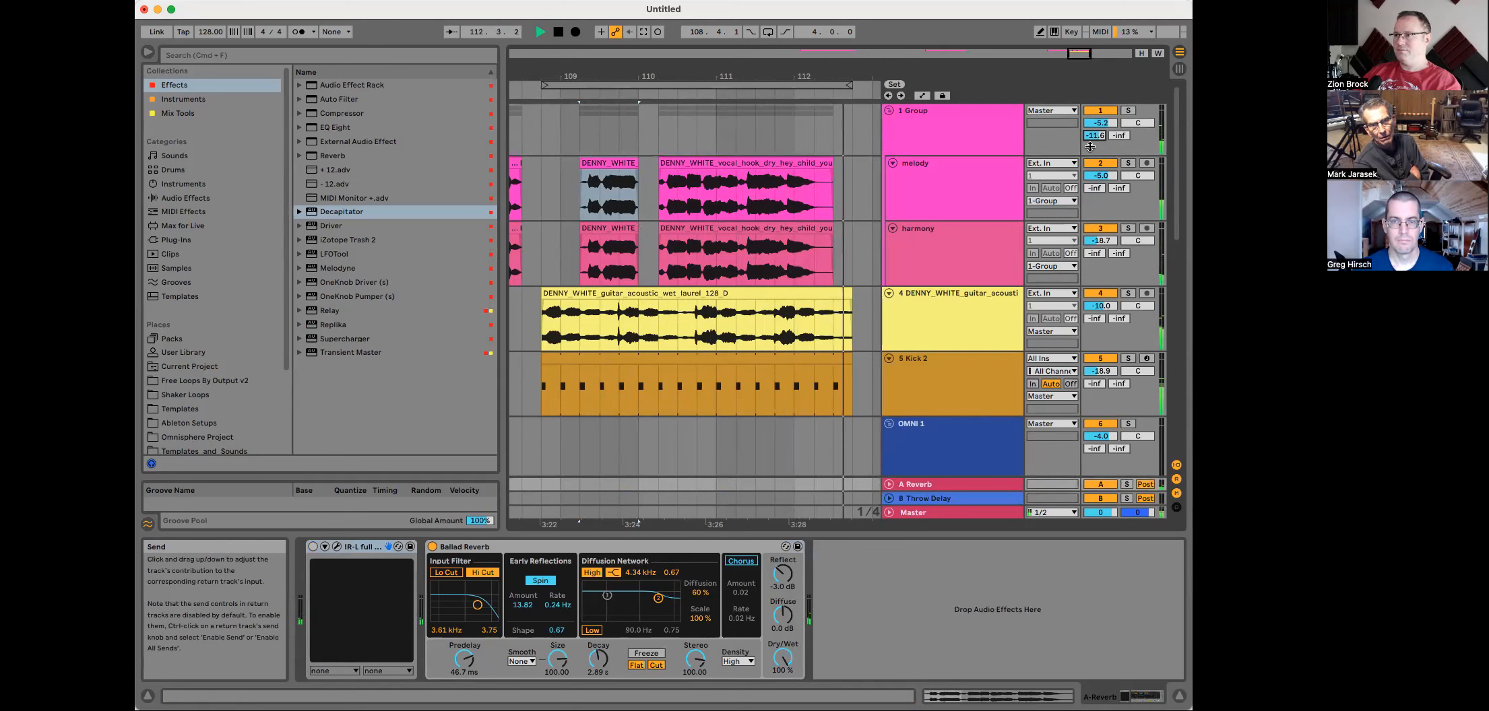
# Step: Enable looping, audition, and shorten the Ballad Reverb decay to about 2.01 s
pyautogui.press('space')
pyautogui.click(768, 32)
pyautogui.press('space')
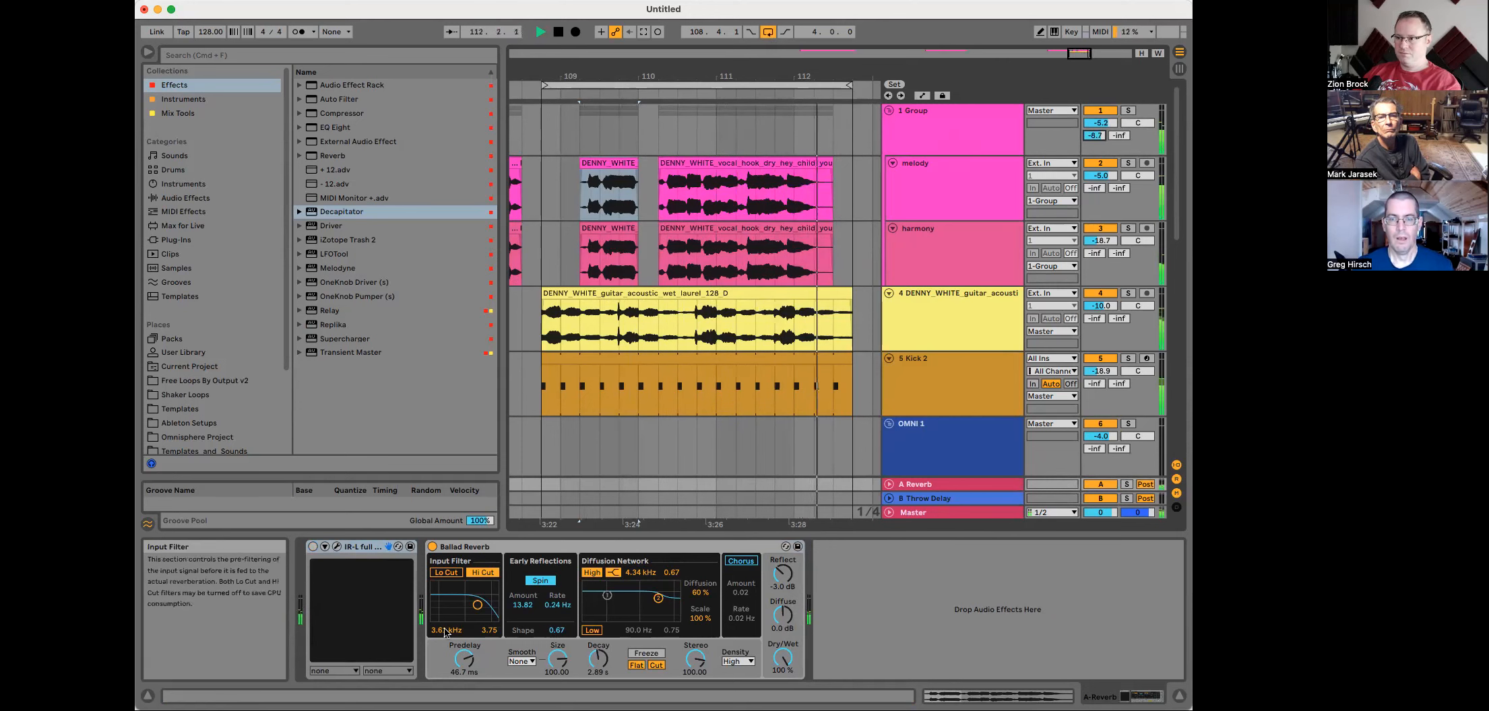
pyautogui.press('space')
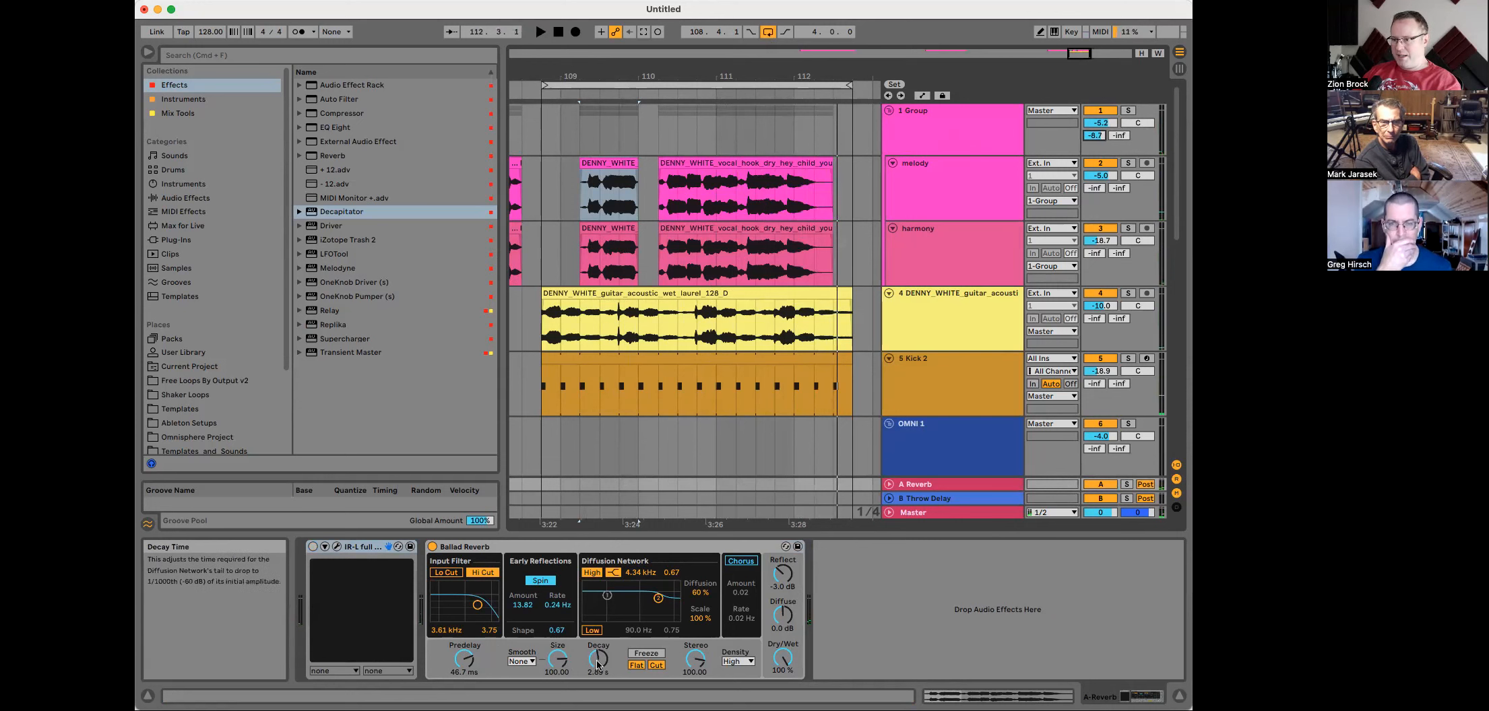
pyautogui.moveTo(597, 659); pyautogui.dragTo(597, 663)
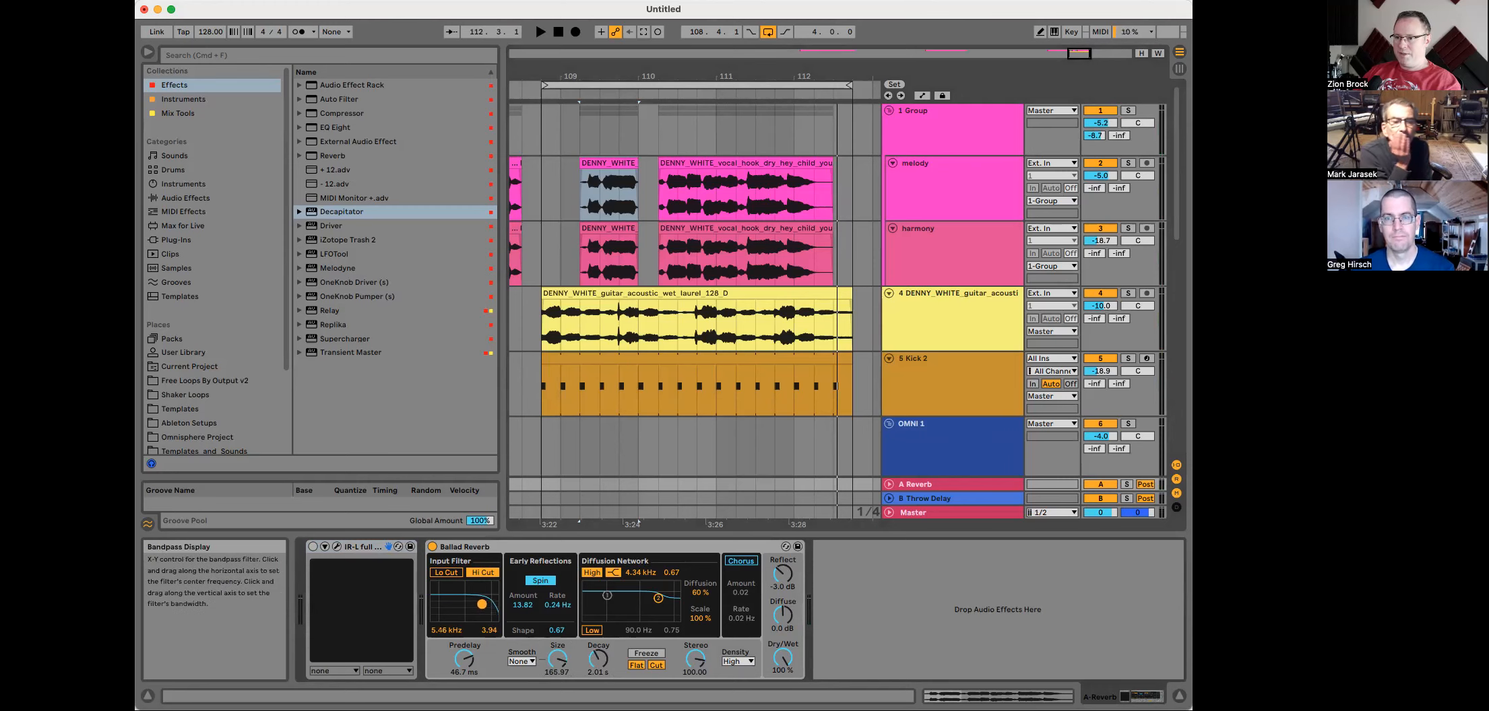
pyautogui.click(759, 297)
pyautogui.press('space')
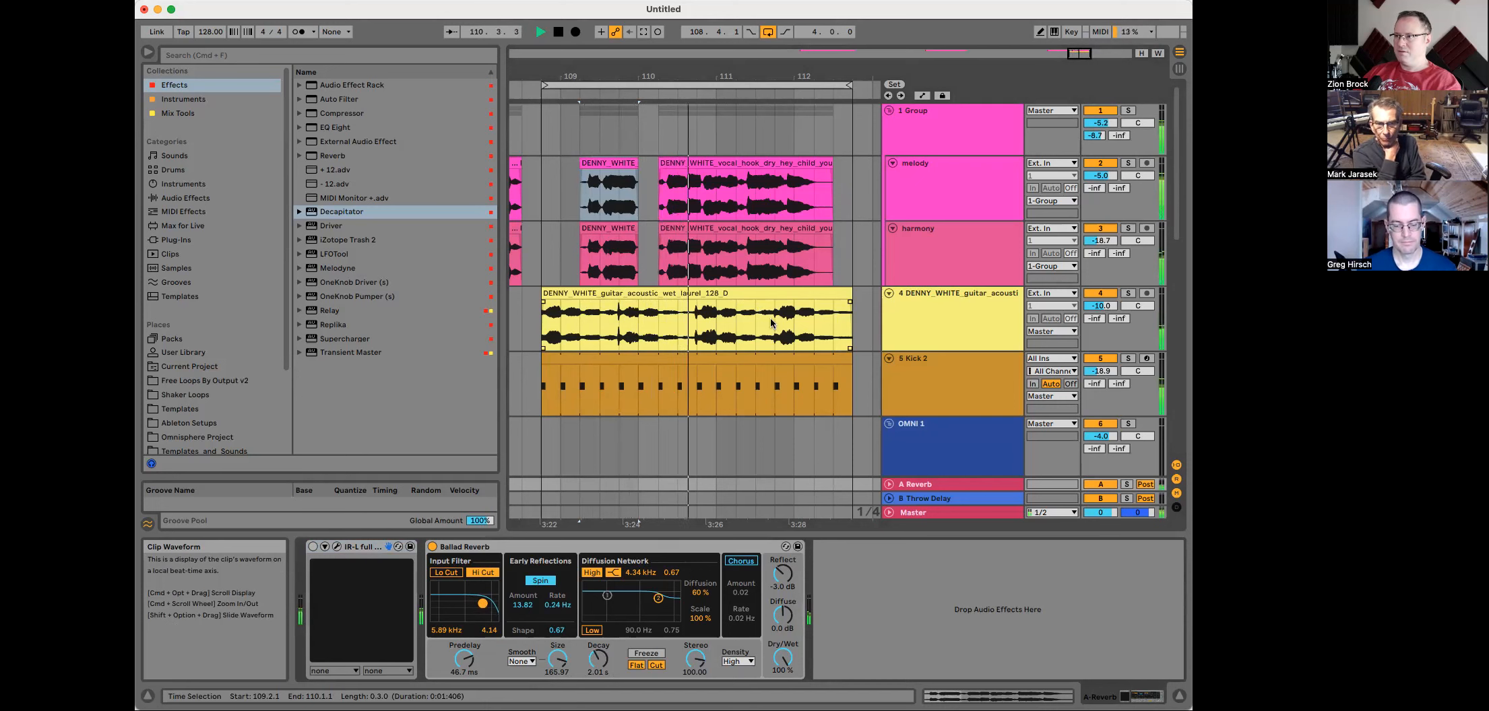
# Step: Solo the Group track and delete the UAD API Vision Channel Strip from its device chain
pyautogui.click(1128, 110)
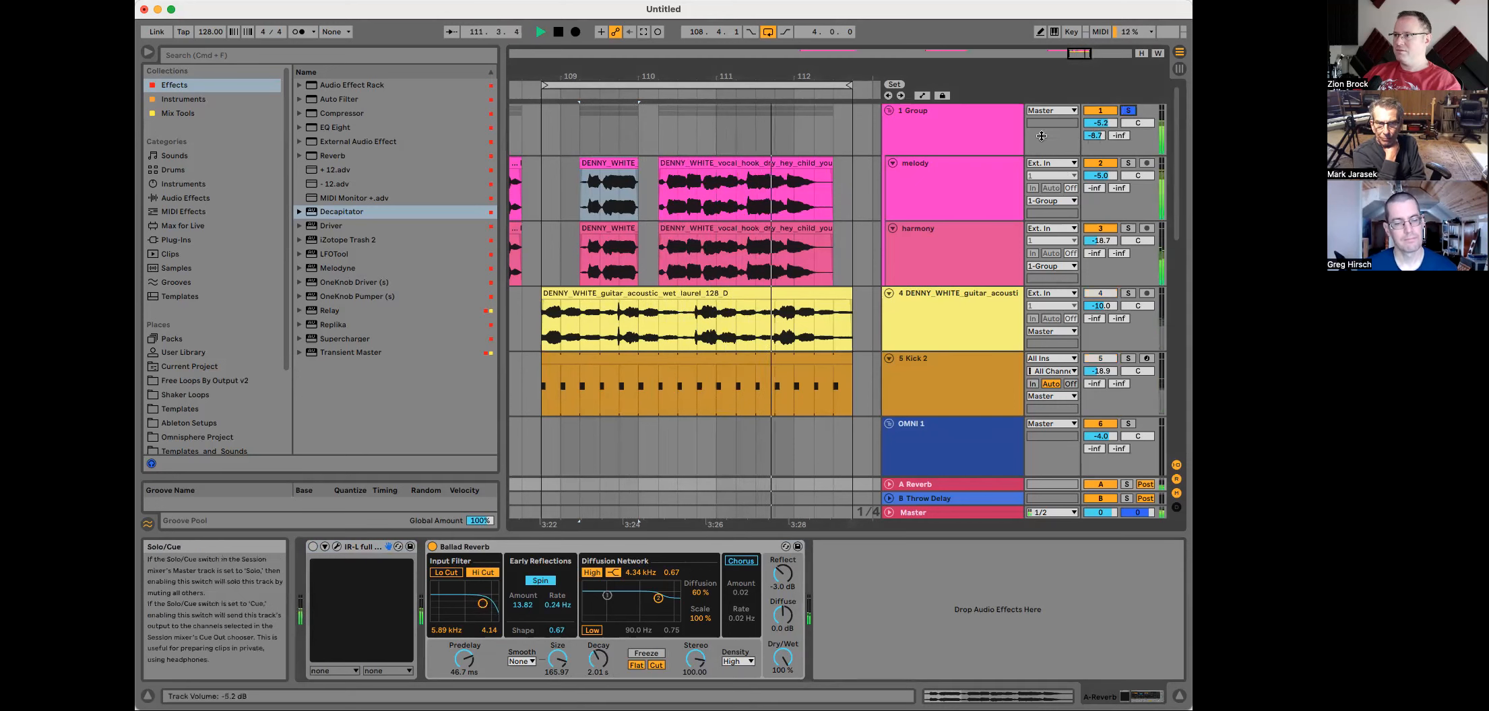
pyautogui.click(771, 252)
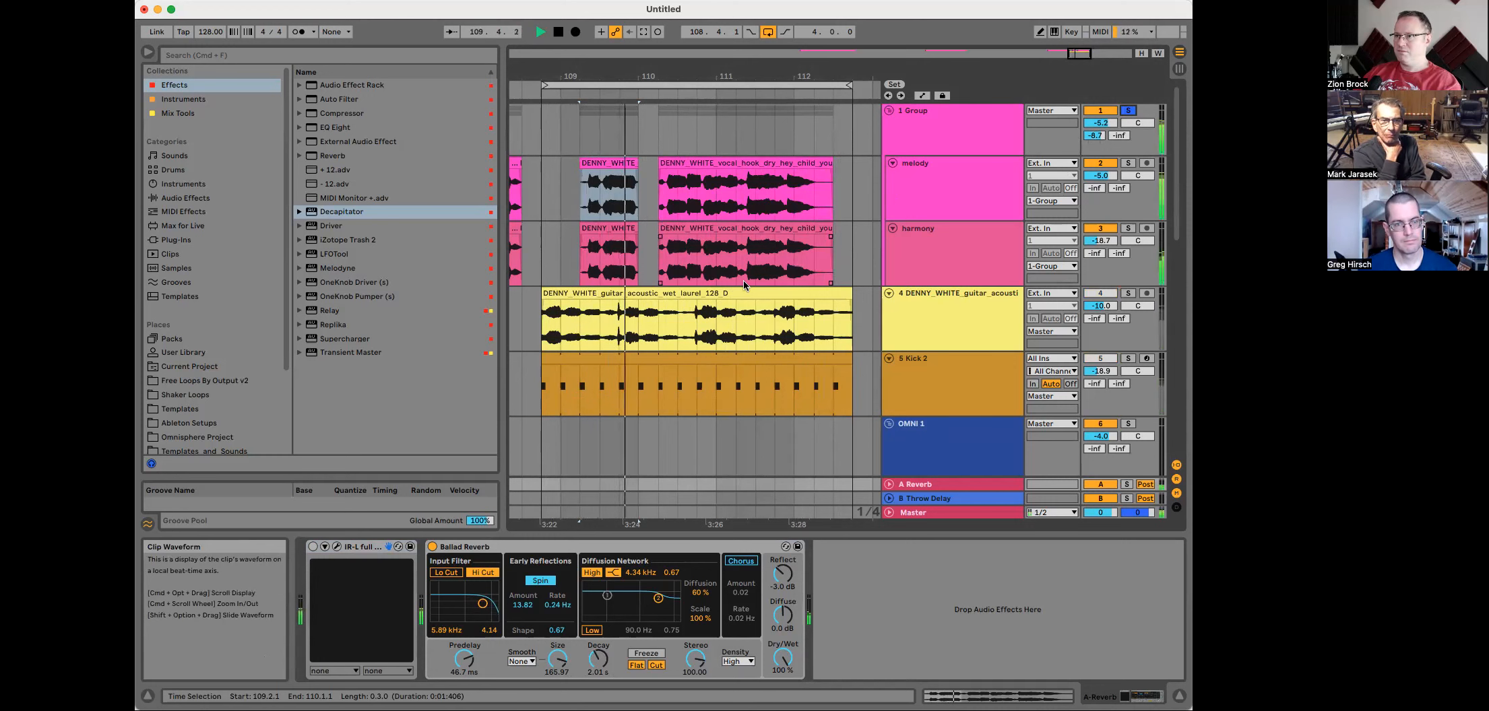
pyautogui.click(915, 120)
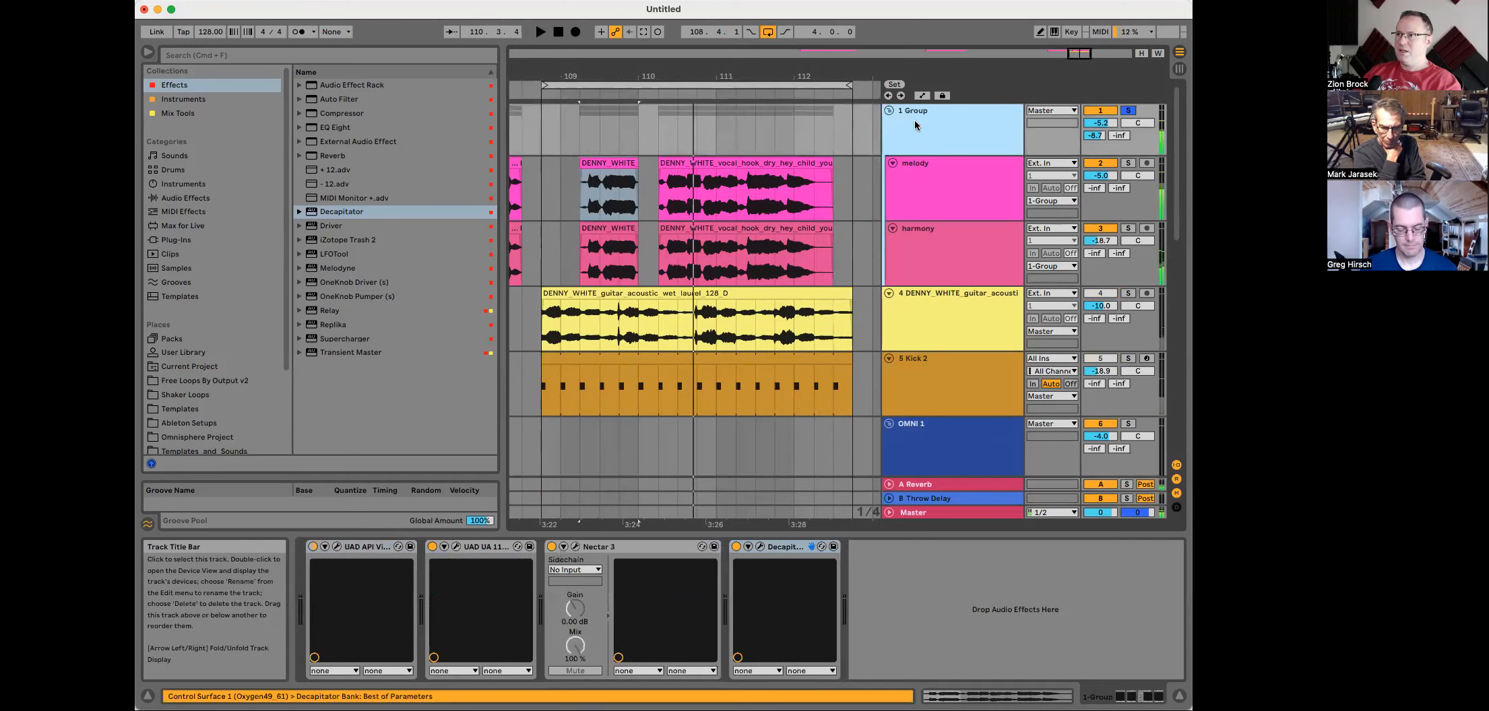
pyautogui.click(337, 547)
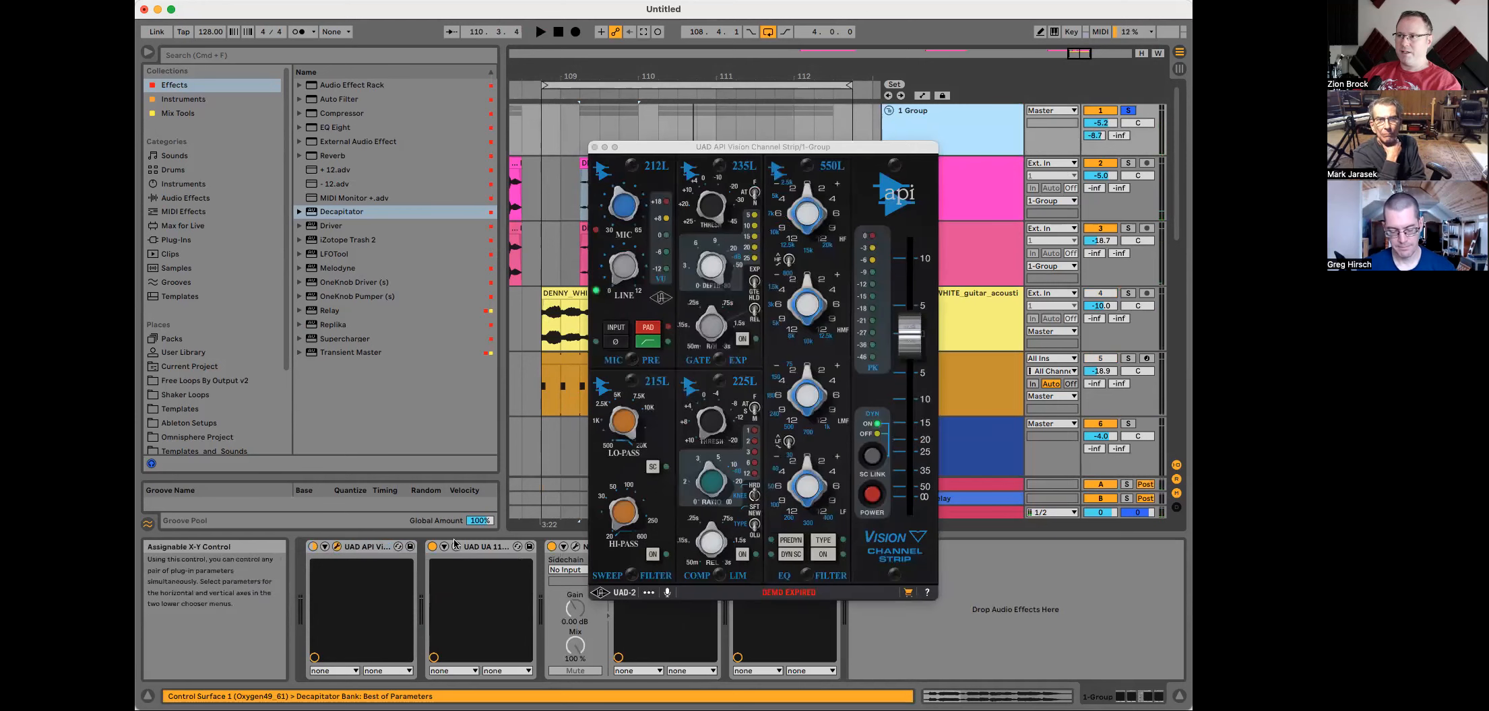
pyautogui.click(594, 147)
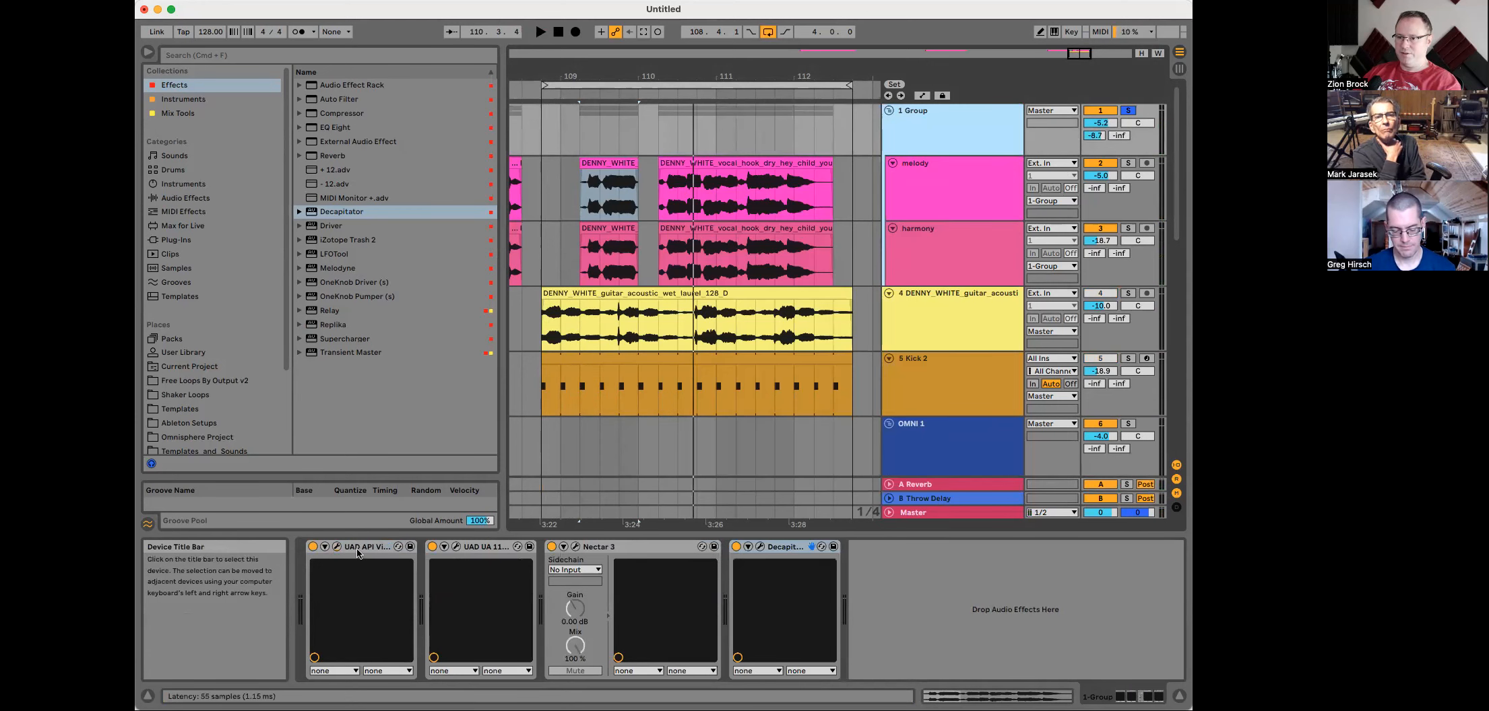
pyautogui.click(358, 550)
pyautogui.press('Delete')
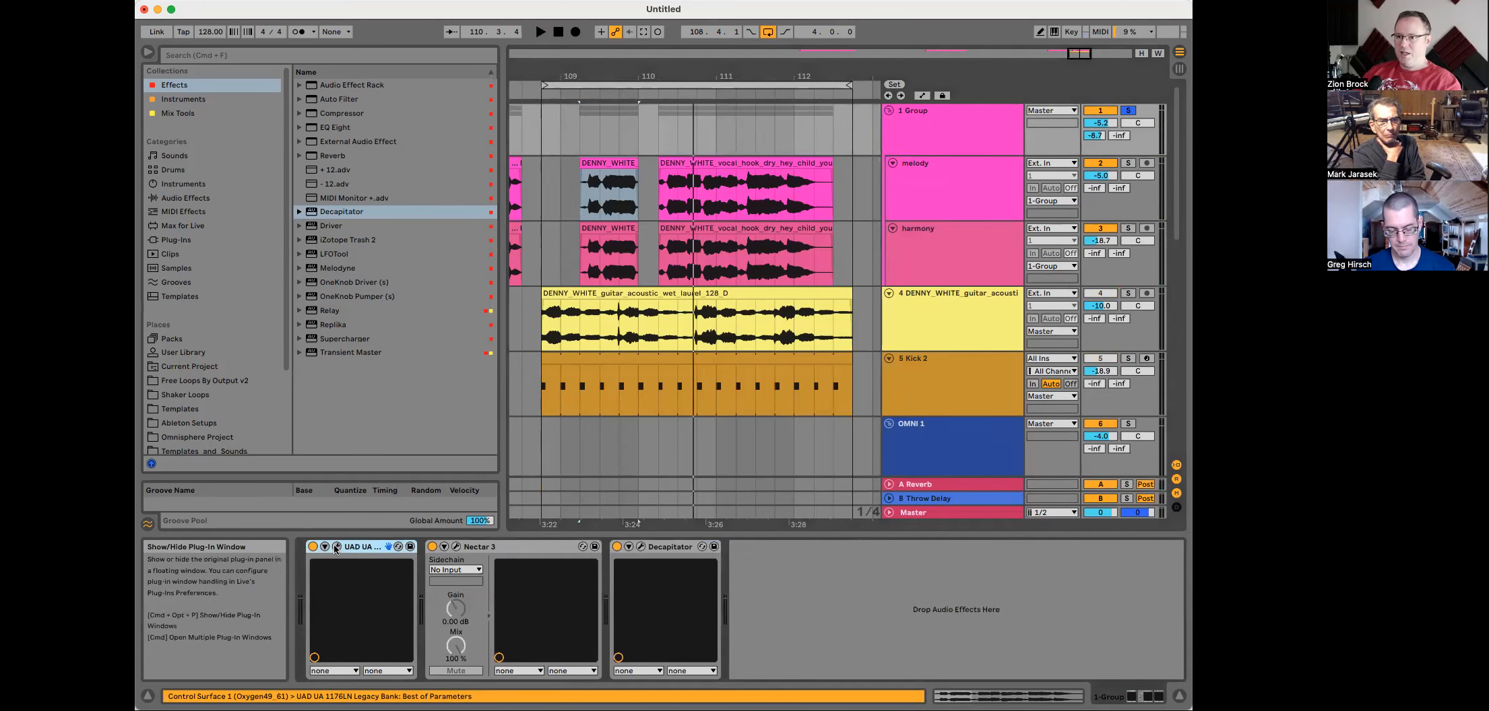
# Step: Open the UAD 1176LN on the Group and adjust its Input and Output knobs while auditioning
pyautogui.click(337, 546)
pyautogui.press('space')
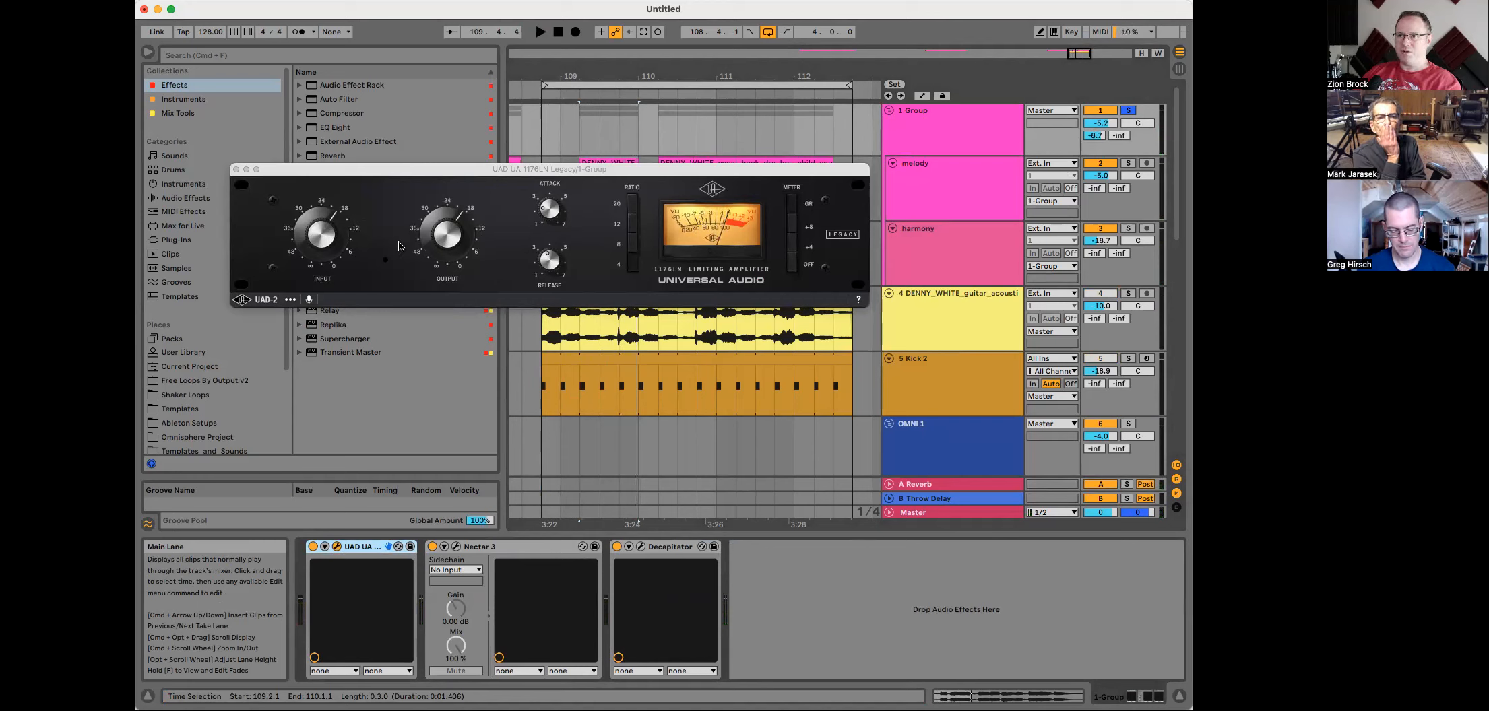
pyautogui.click(325, 234)
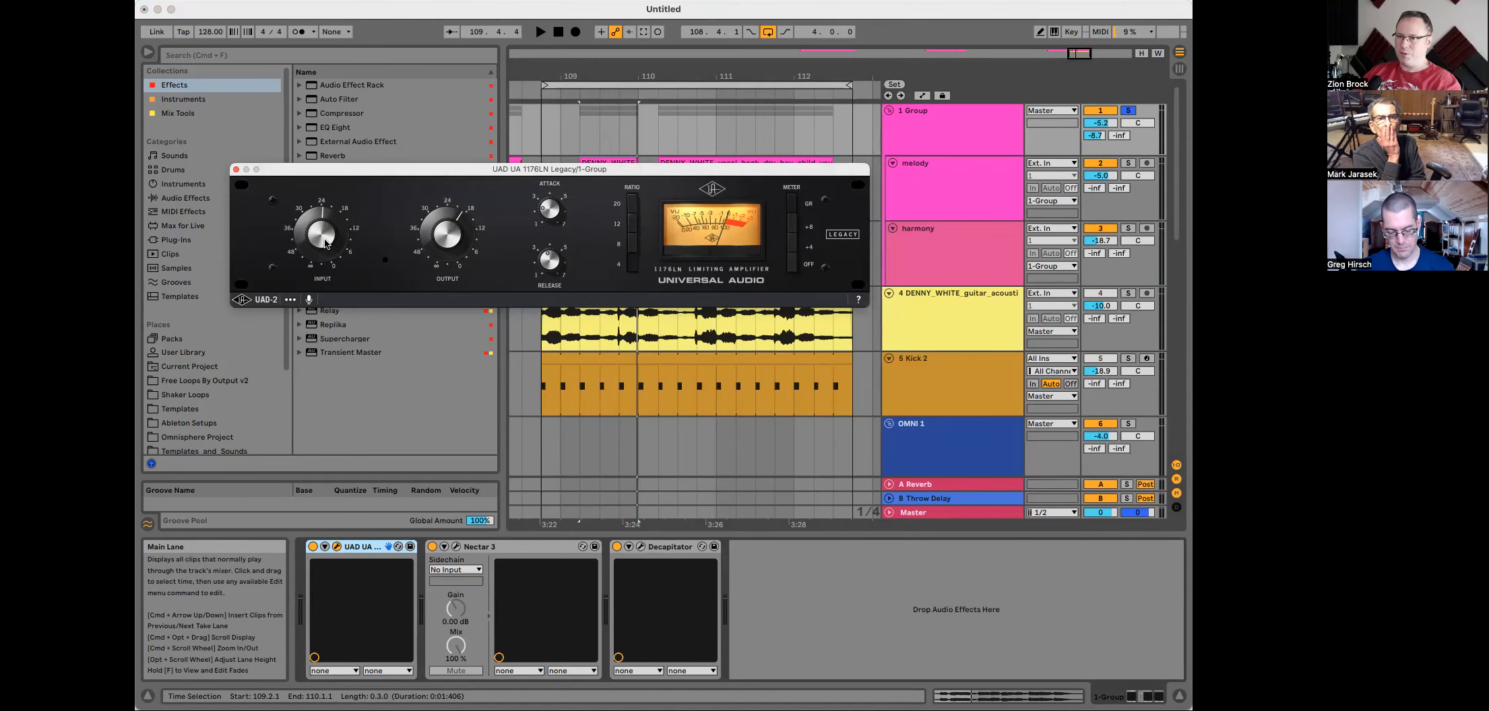
pyautogui.press('space')
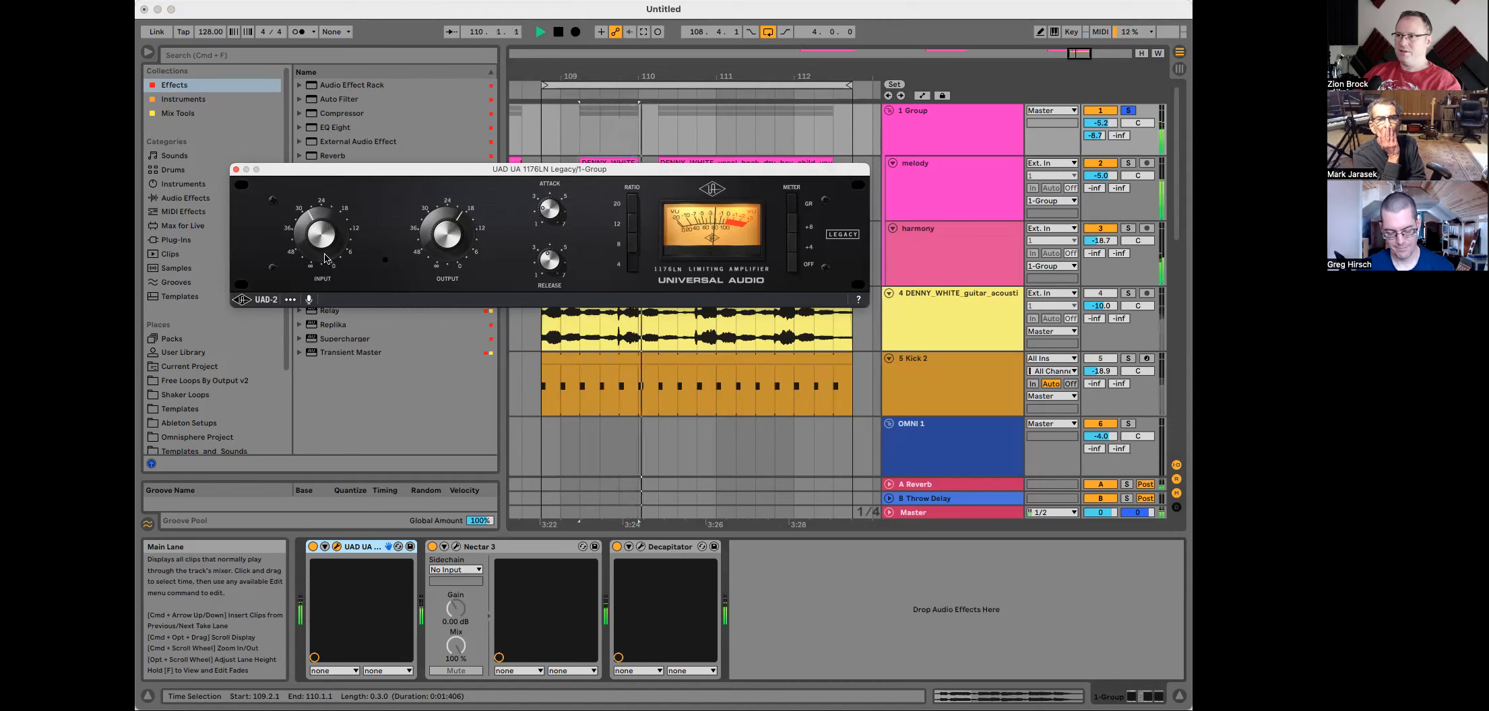
pyautogui.press('space')
pyautogui.press('space')
pyautogui.moveTo(444, 249); pyautogui.dragTo(445, 232)
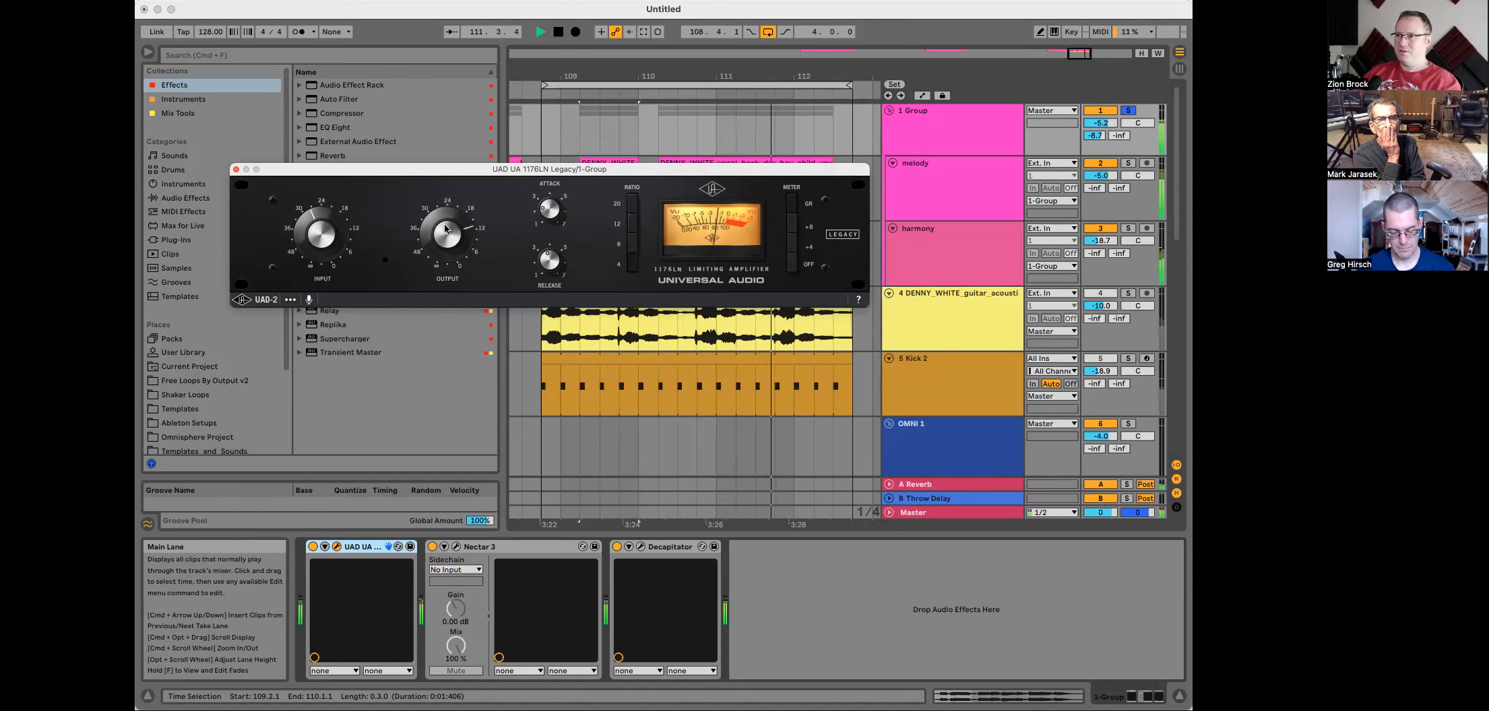
pyautogui.press('space')
pyautogui.press('space')
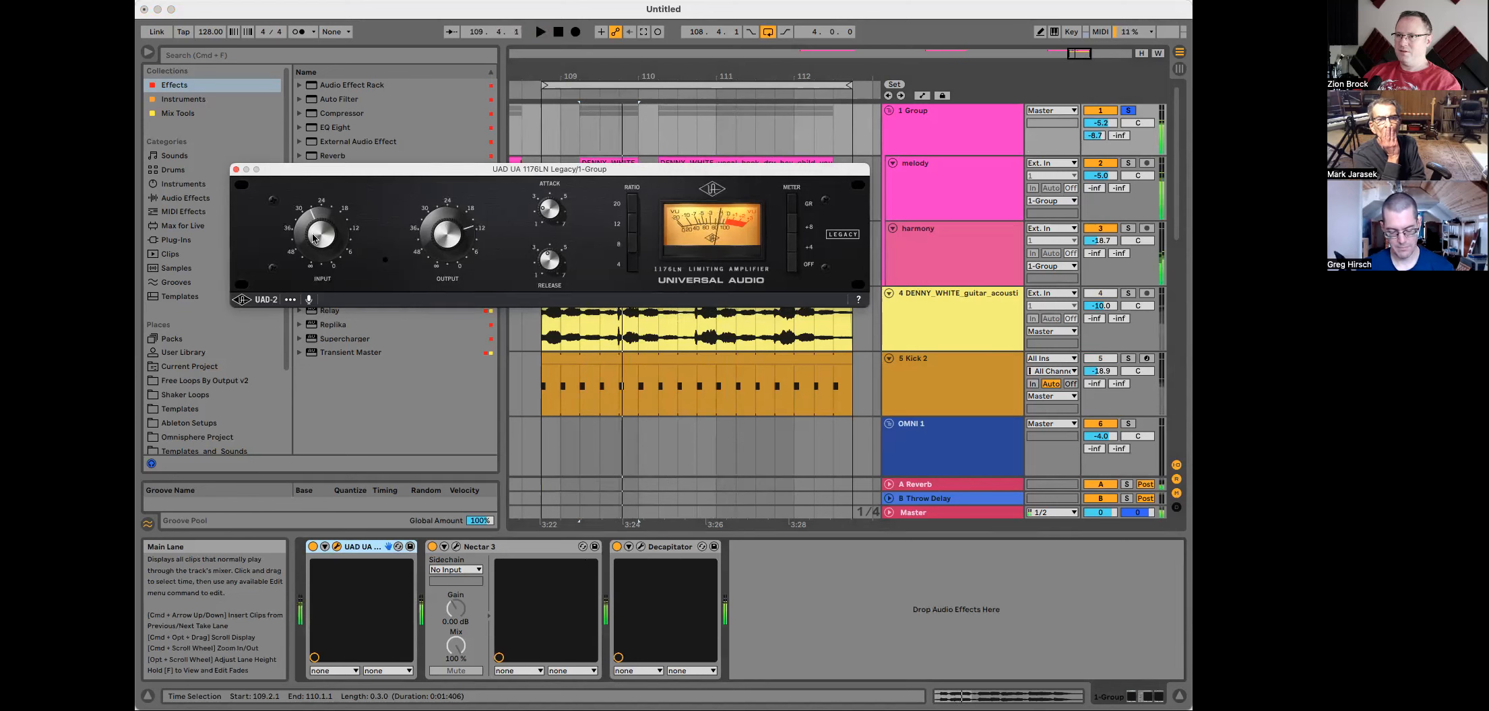
pyautogui.press('space')
# Step: Open Nectar 3 and raise Compressor 1's threshold to about -5.4 dB, then close the plug-in window
pyautogui.click(456, 547)
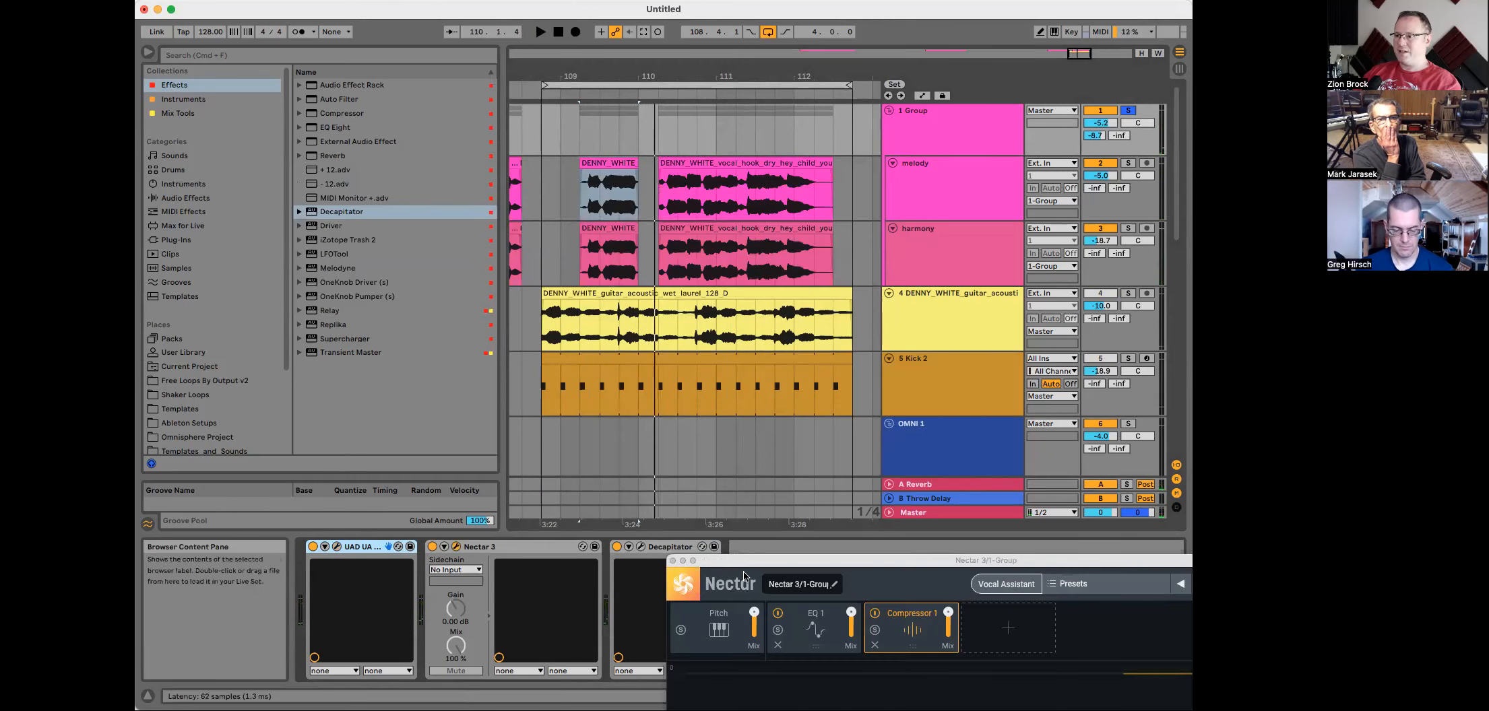
pyautogui.moveTo(855, 562); pyautogui.dragTo(519, 149)
pyautogui.press('space')
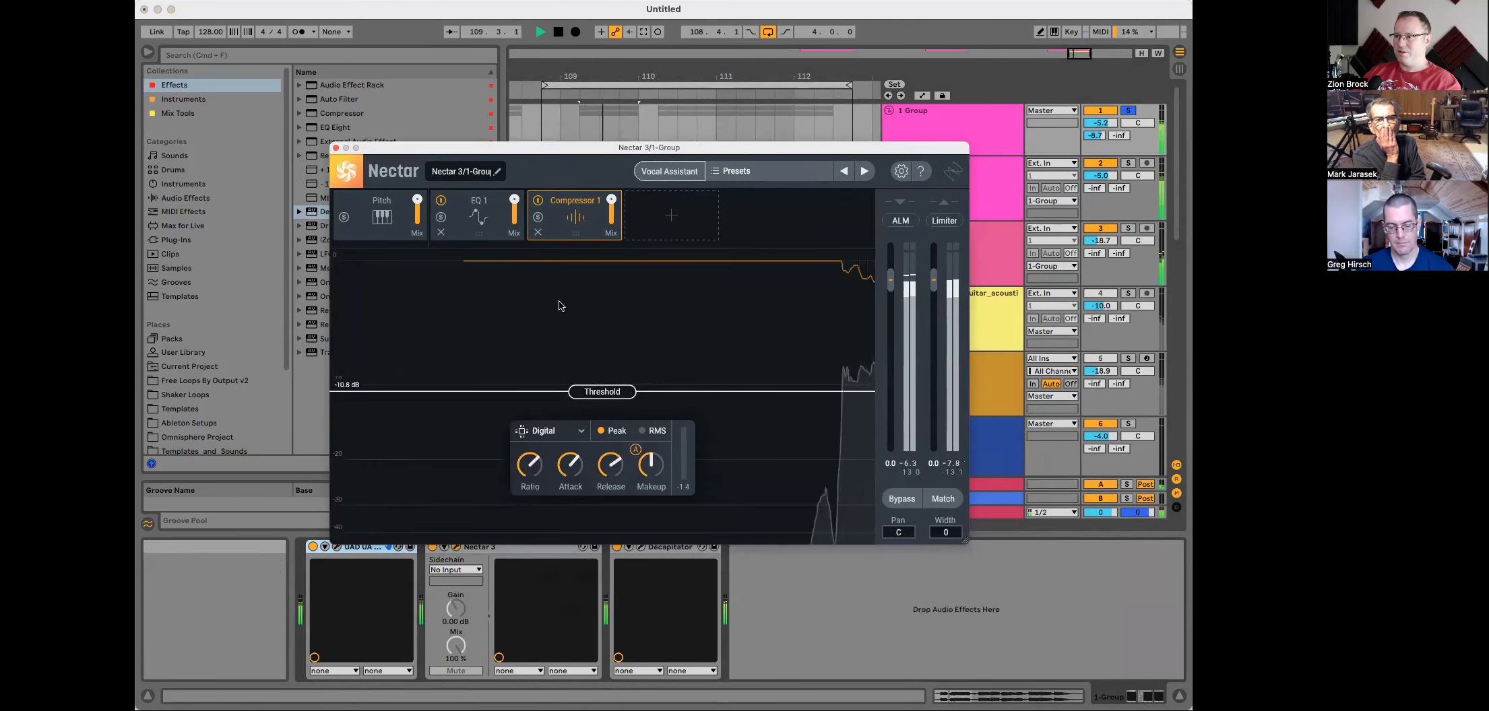
pyautogui.moveTo(595, 384); pyautogui.dragTo(593, 337)
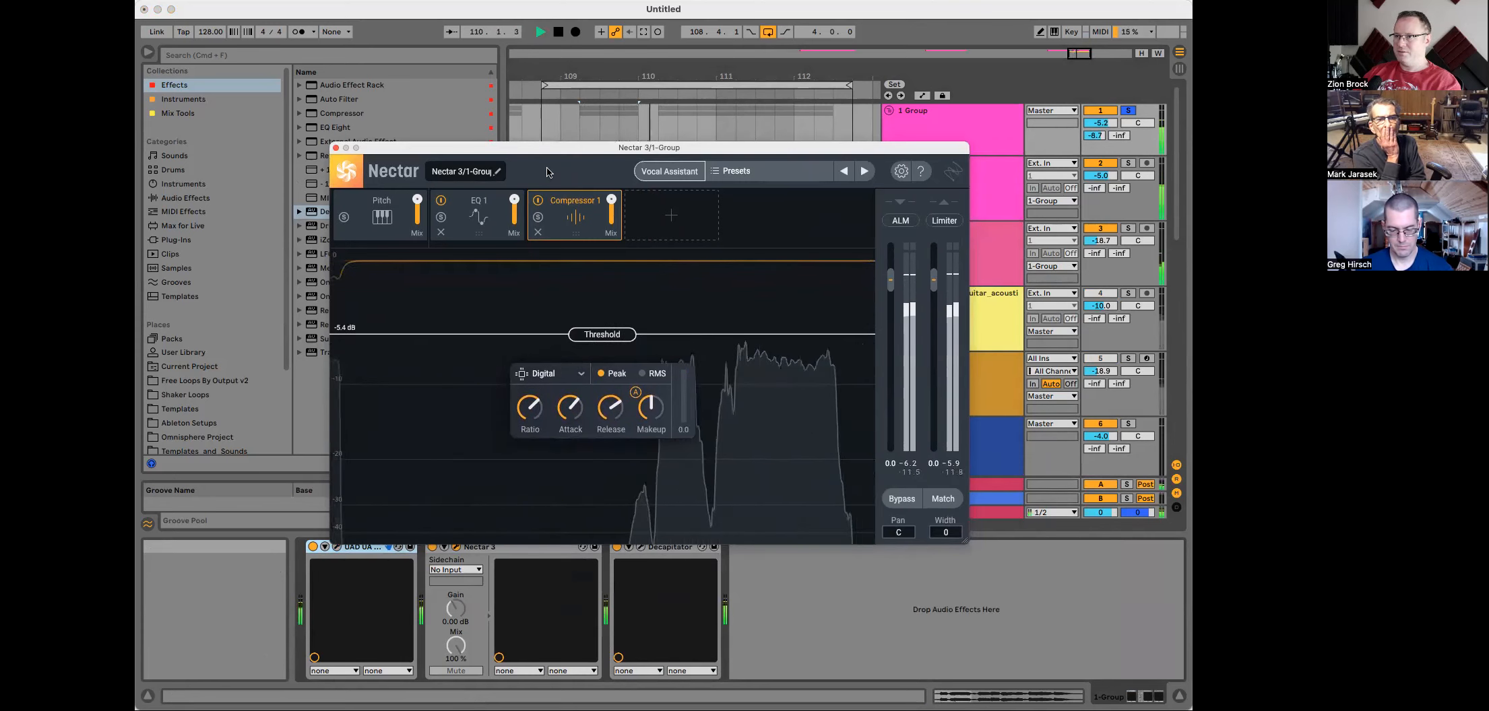
pyautogui.click(335, 149)
pyautogui.press('space')
# Step: Select the melody clip and audition the vocal section
pyautogui.click(621, 163)
pyautogui.press('space')
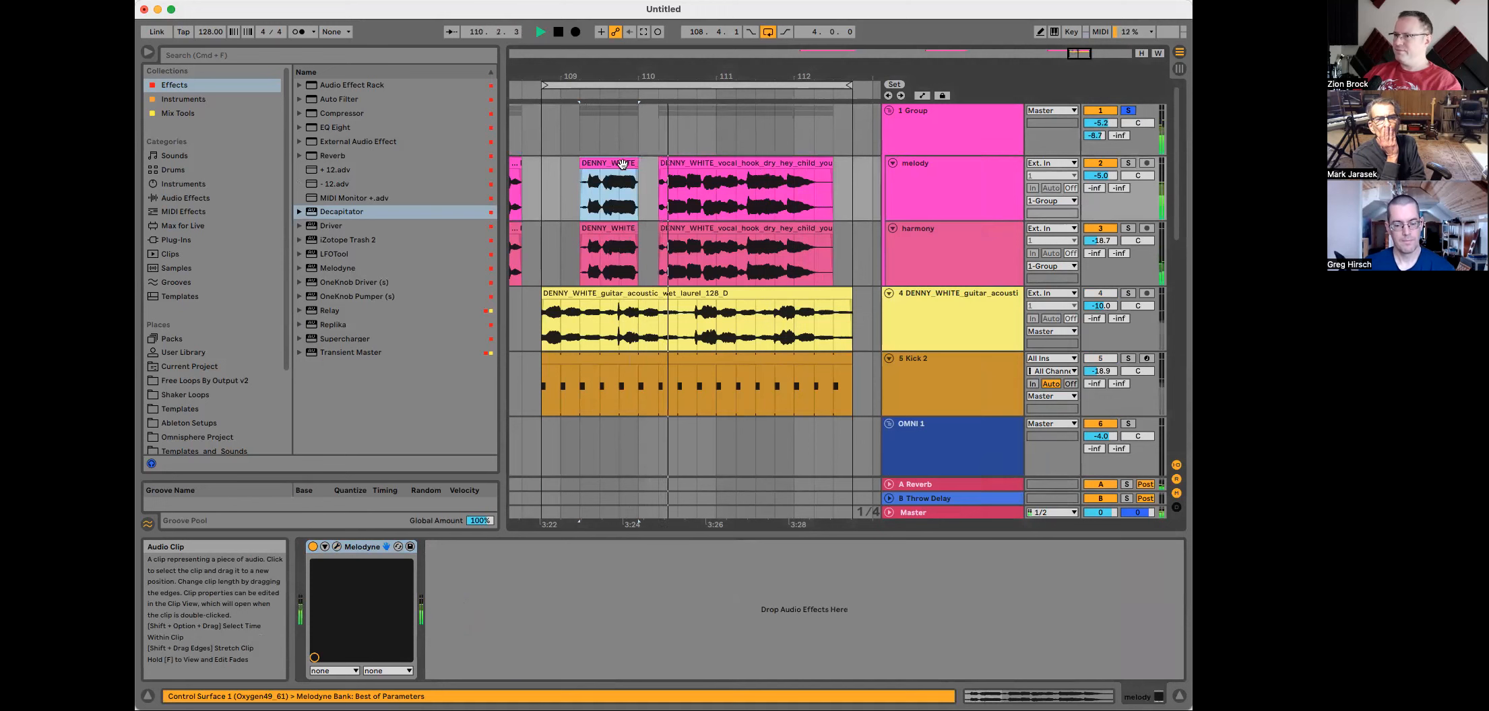
pyautogui.press('space')
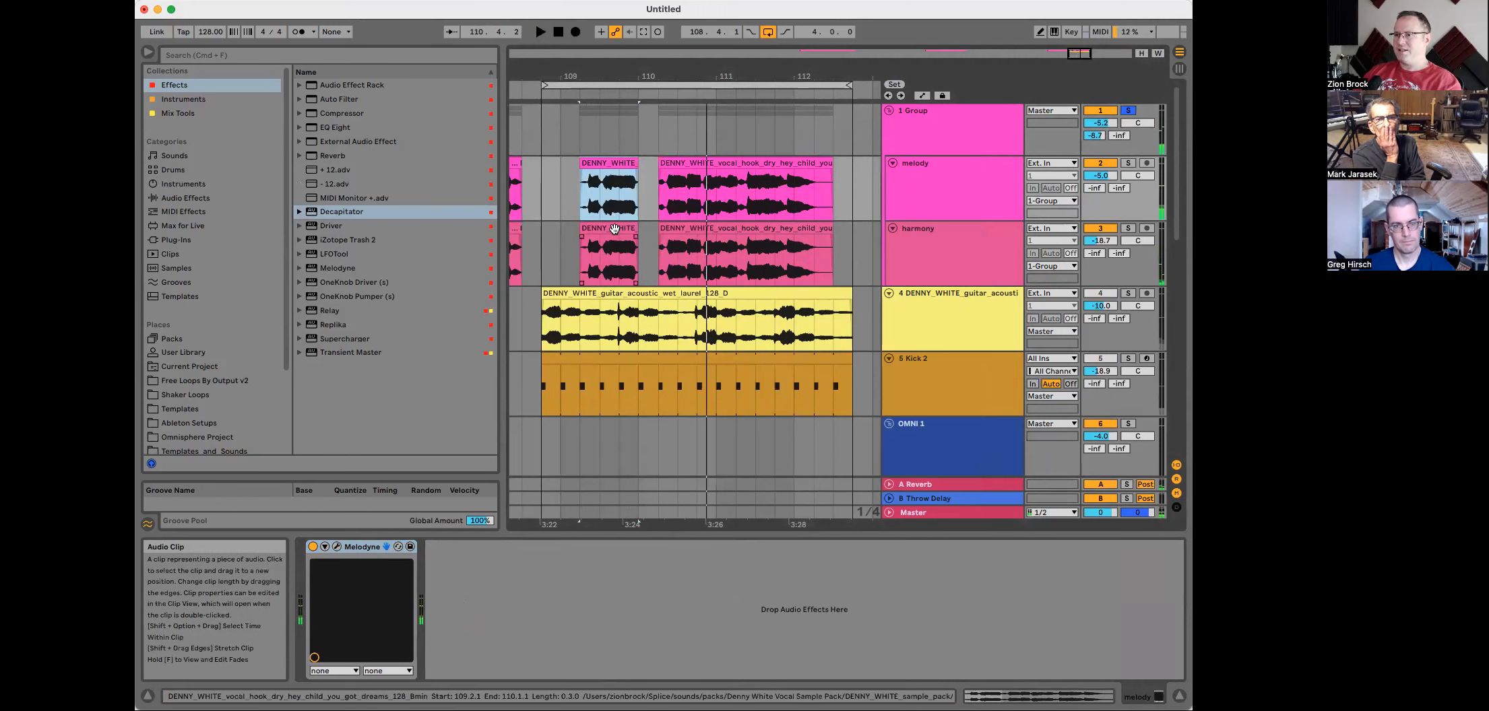
pyautogui.press('space')
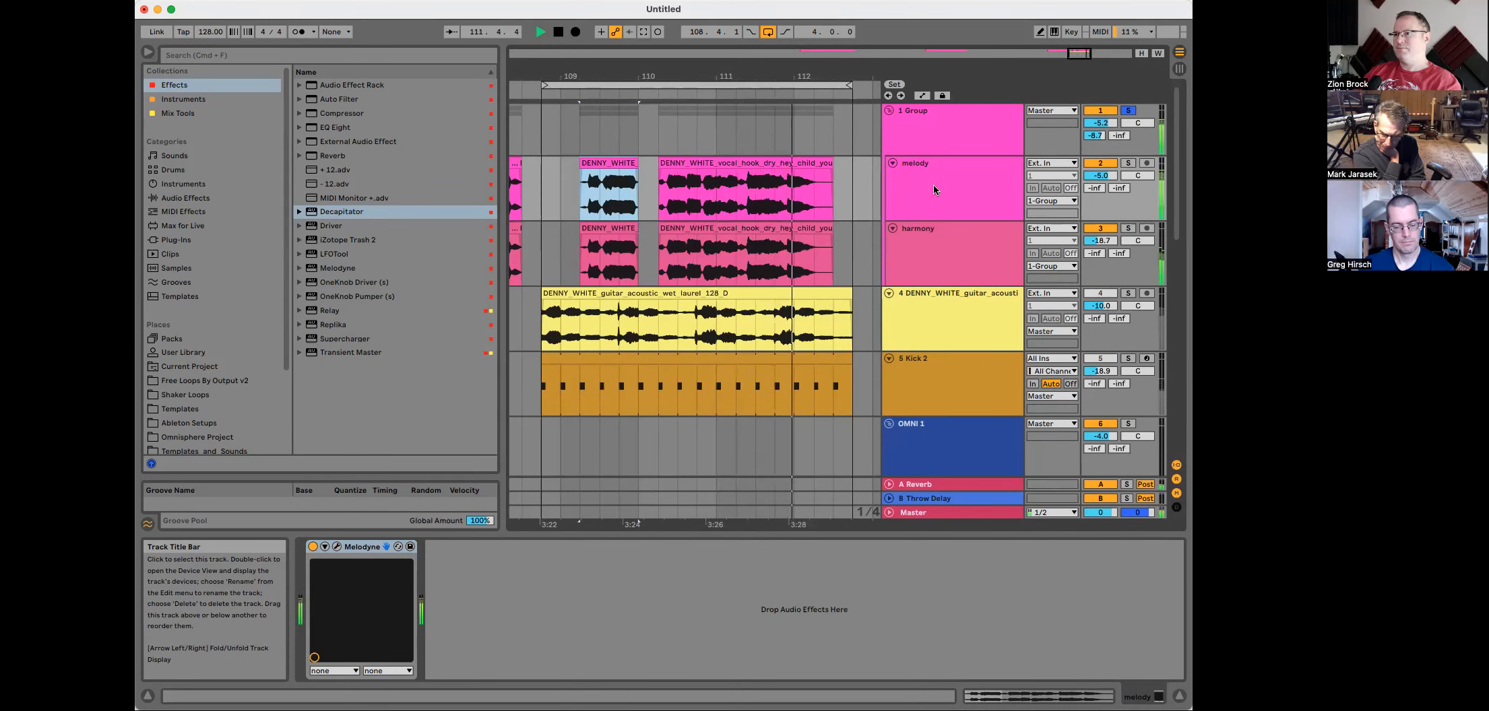
pyautogui.press('space')
# Step: Open the Throw Delay return's device chain and expand its Compressor's sidechain section
pyautogui.click(949, 143)
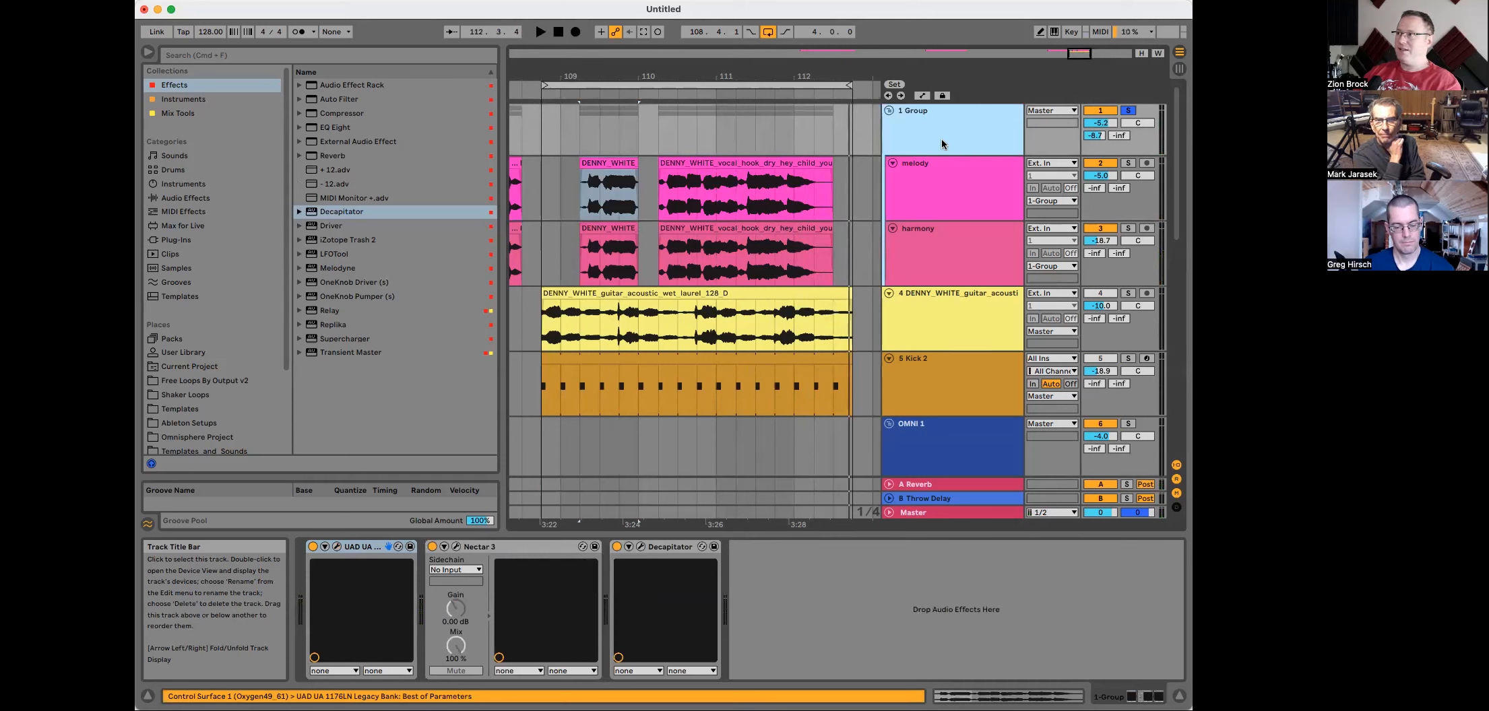
pyautogui.click(1118, 136)
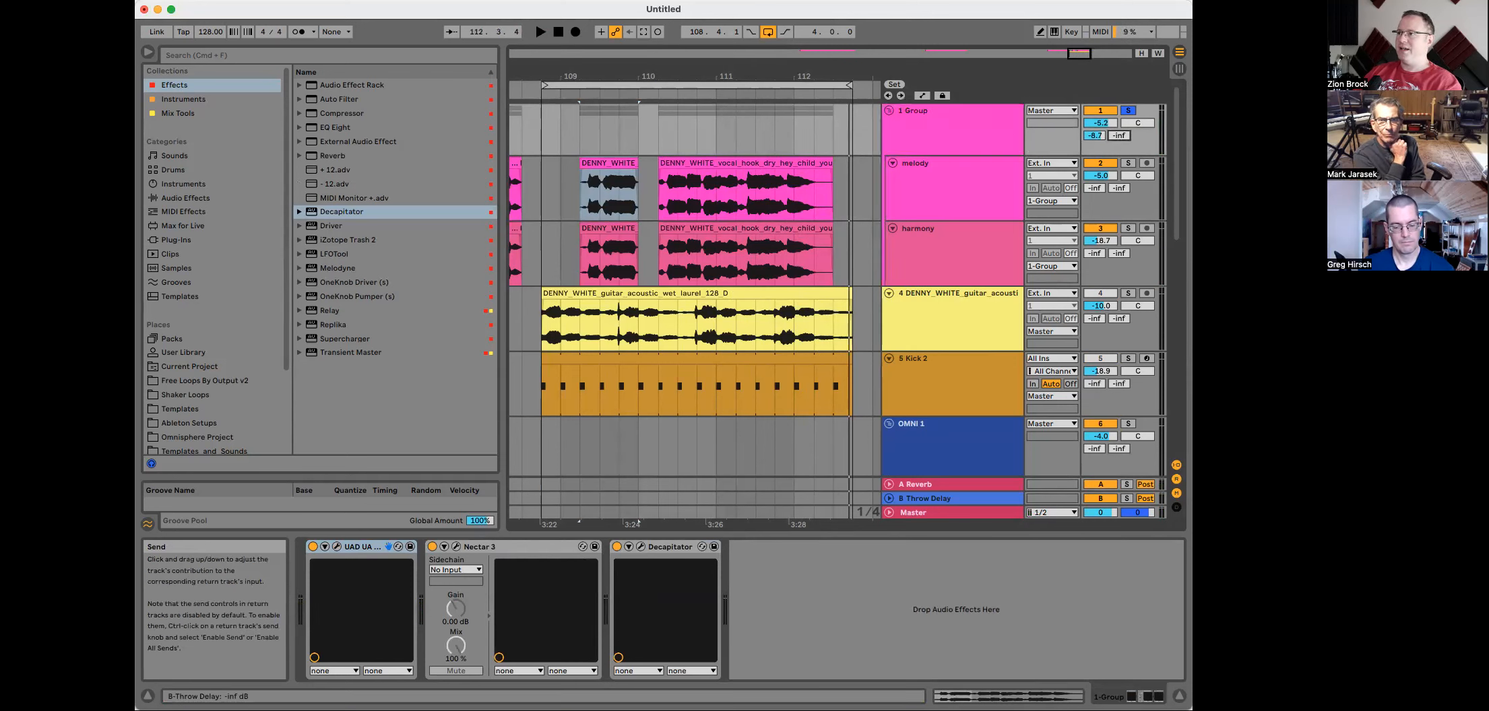
pyautogui.click(942, 500)
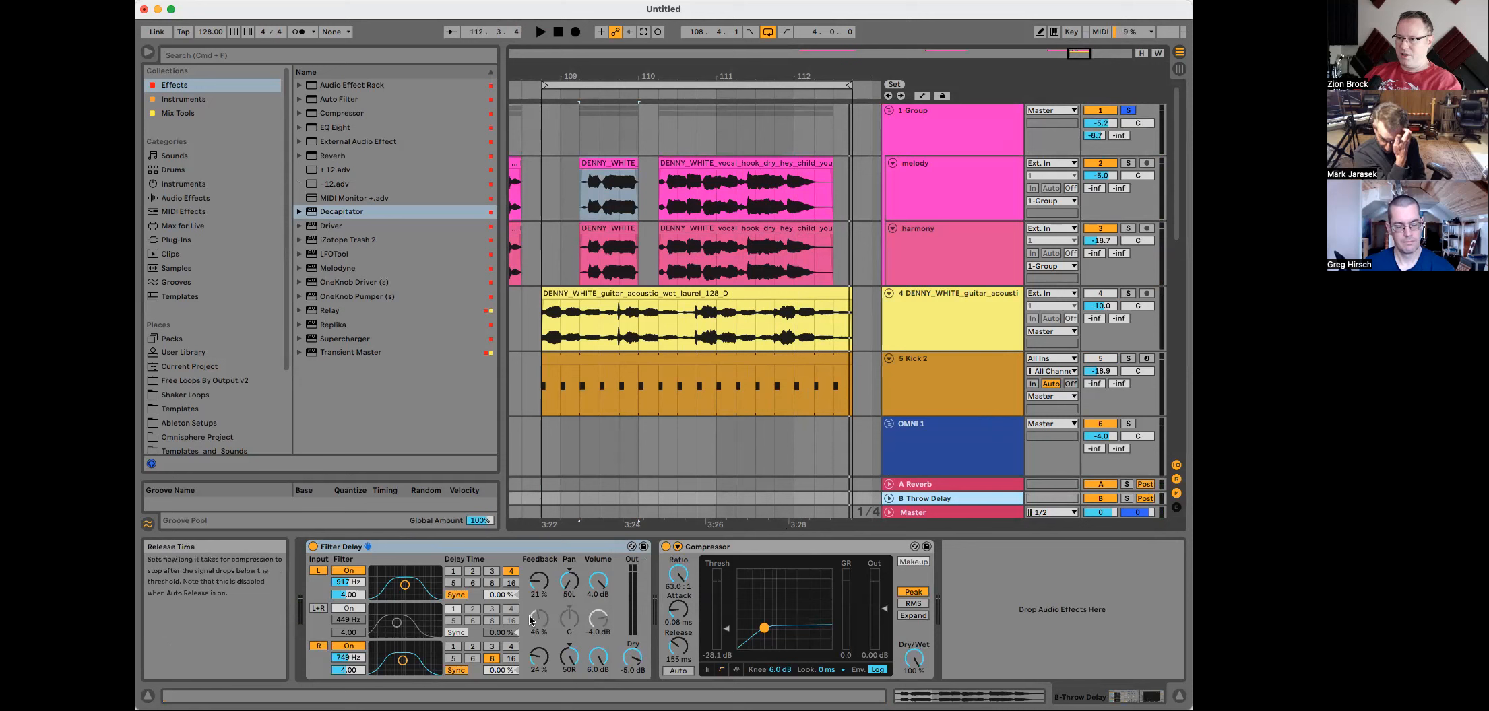
pyautogui.click(679, 548)
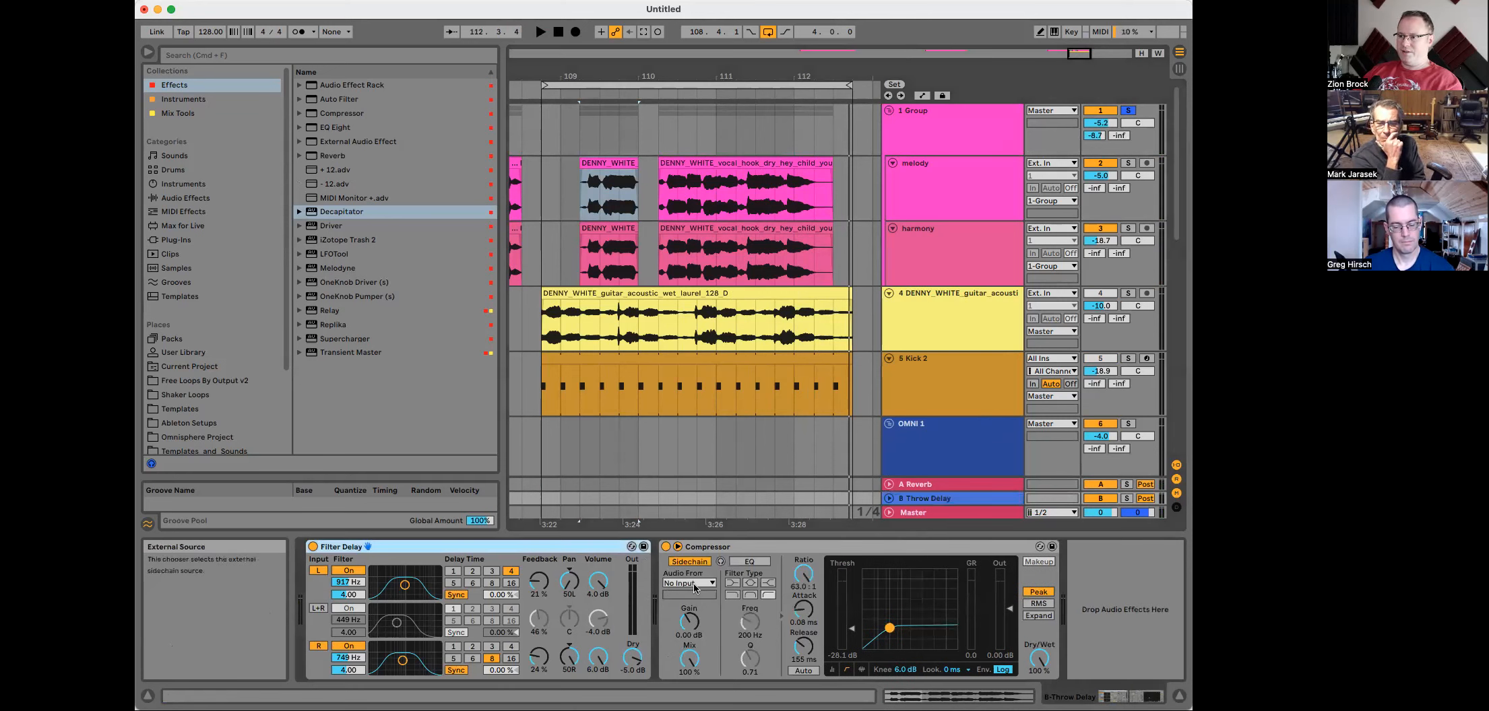
# Step: Rename the Group track to VOX GROUP
pyautogui.click(950, 116)
pyautogui.press('super+r')
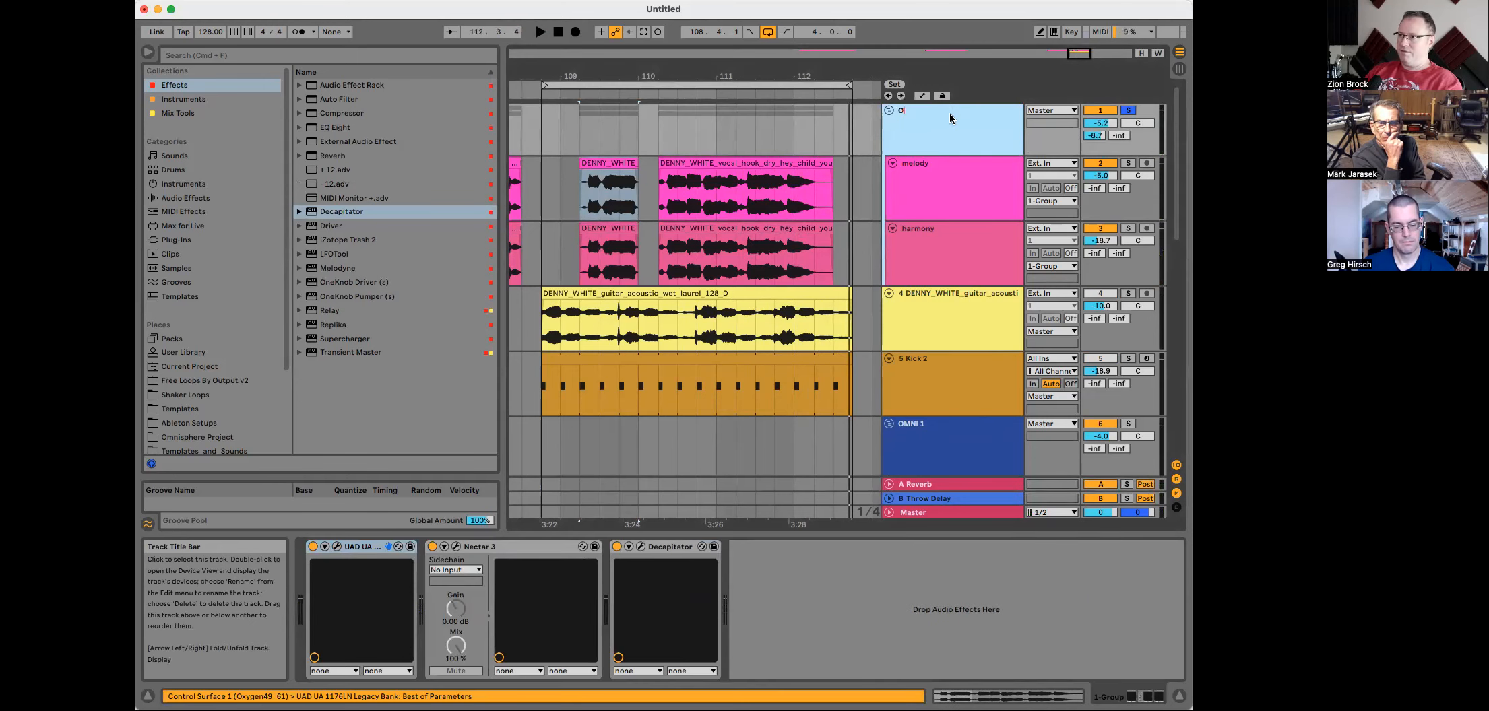
pyautogui.write('VOX GR')
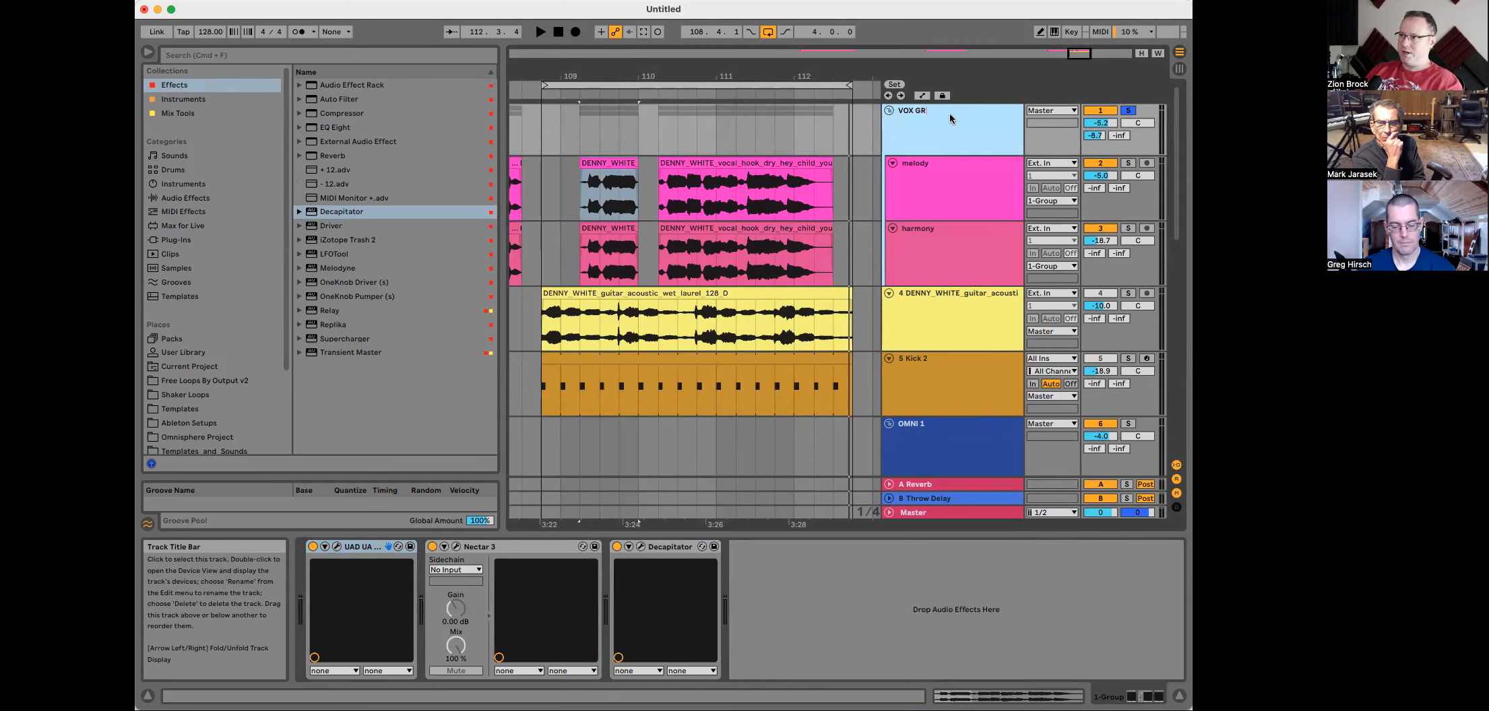
pyautogui.write('OUP')
pyautogui.press('Return')
# Step: Set the Throw Delay compressor's sidechain audio source to VOX GROUP
pyautogui.click(915, 500)
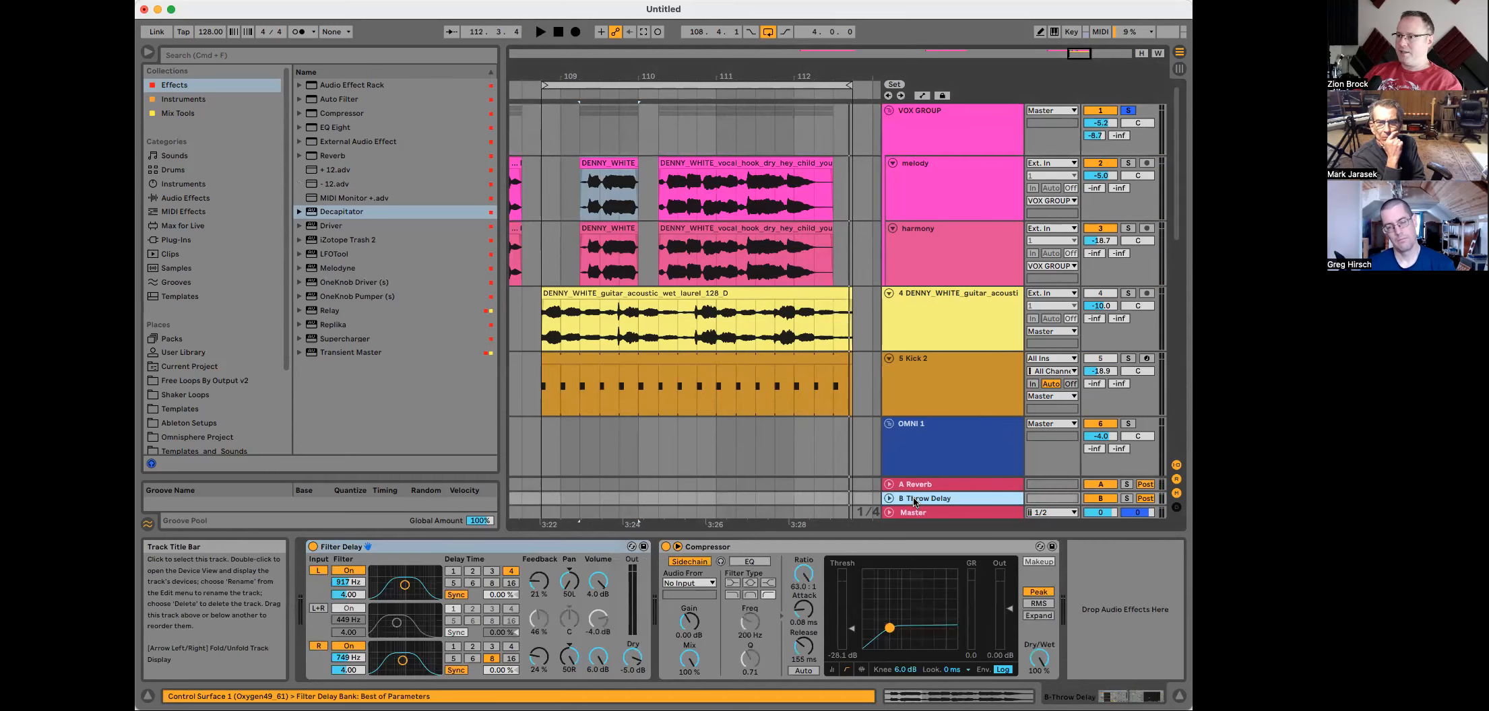
pyautogui.click(701, 590)
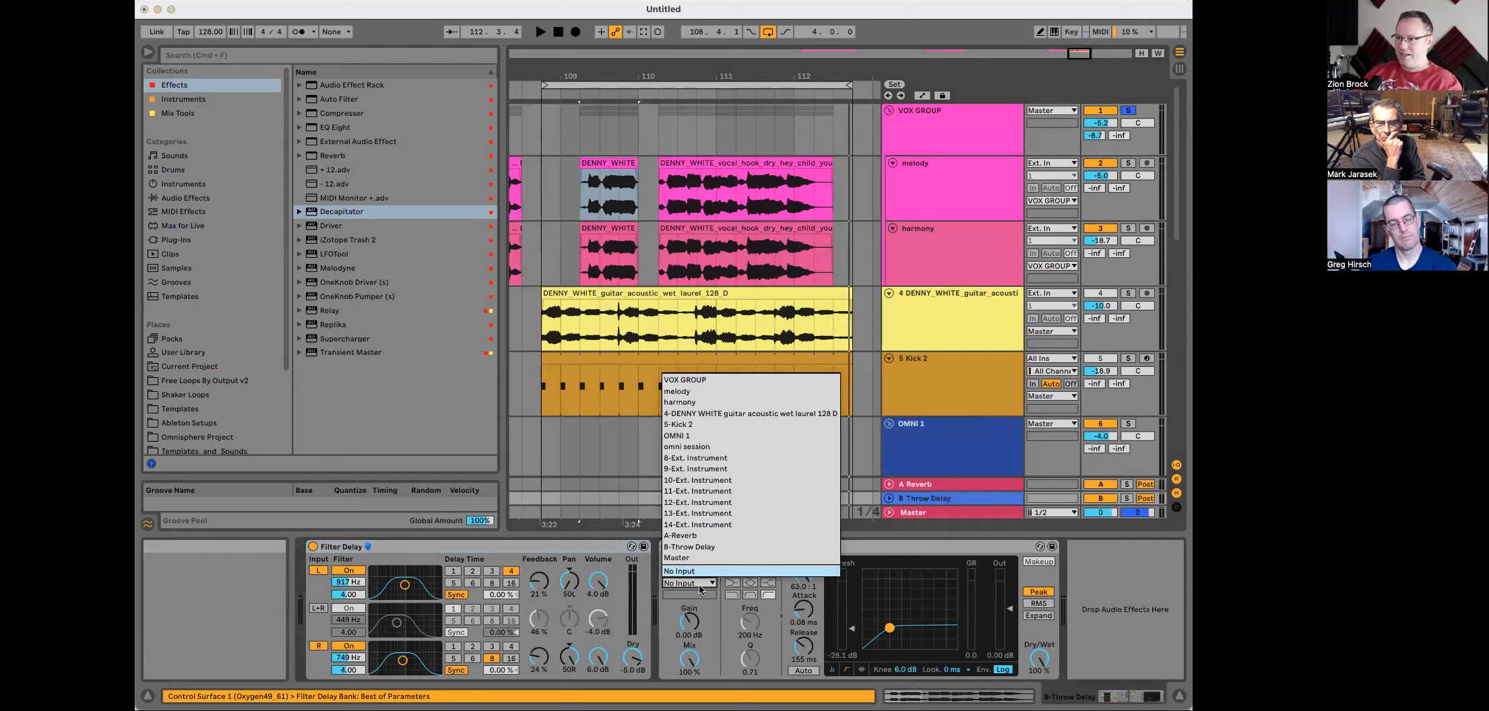
pyautogui.click(692, 380)
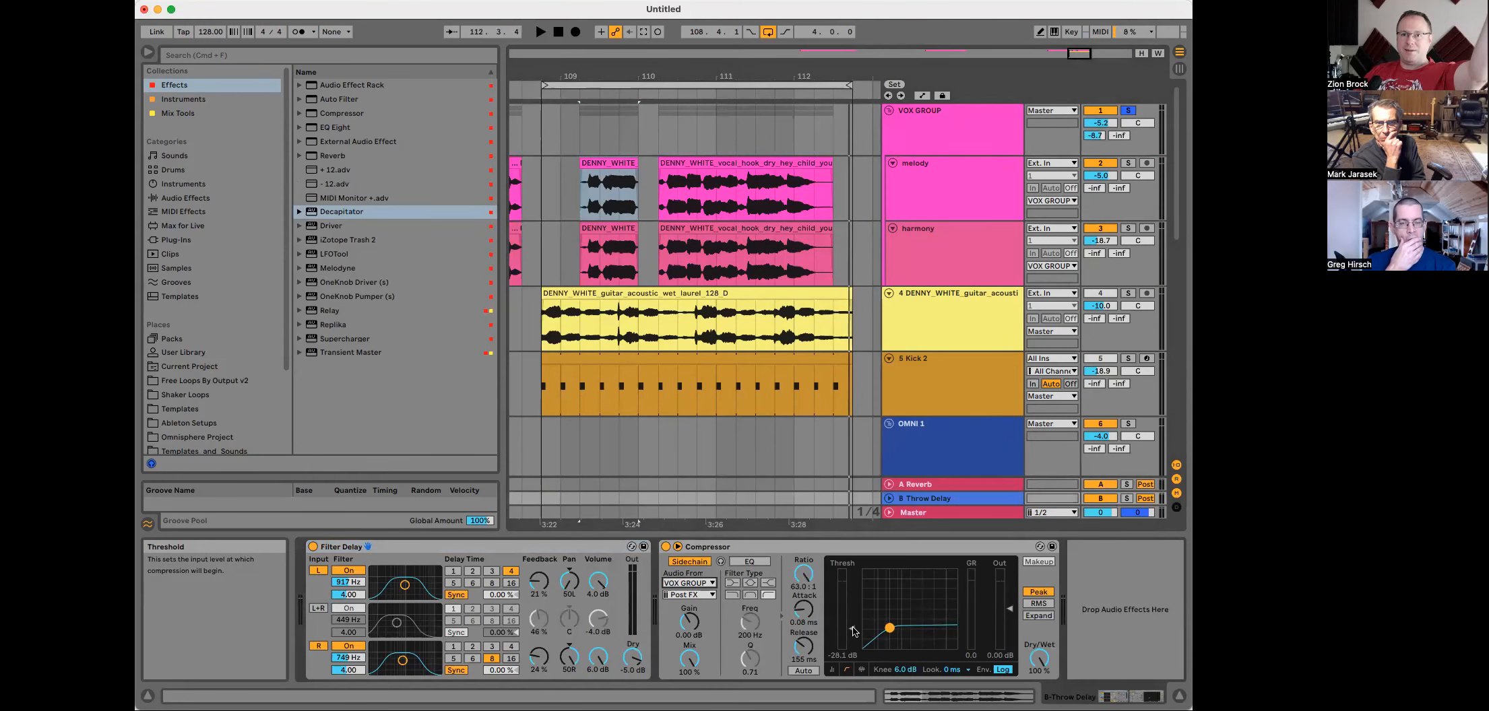
# Step: While playing, lower the sidechain compressor's threshold to -32.0 dB and raise VOX GROUP's Throw Delay send
pyautogui.press('space')
pyautogui.moveTo(855, 633); pyautogui.dragTo(854, 645)
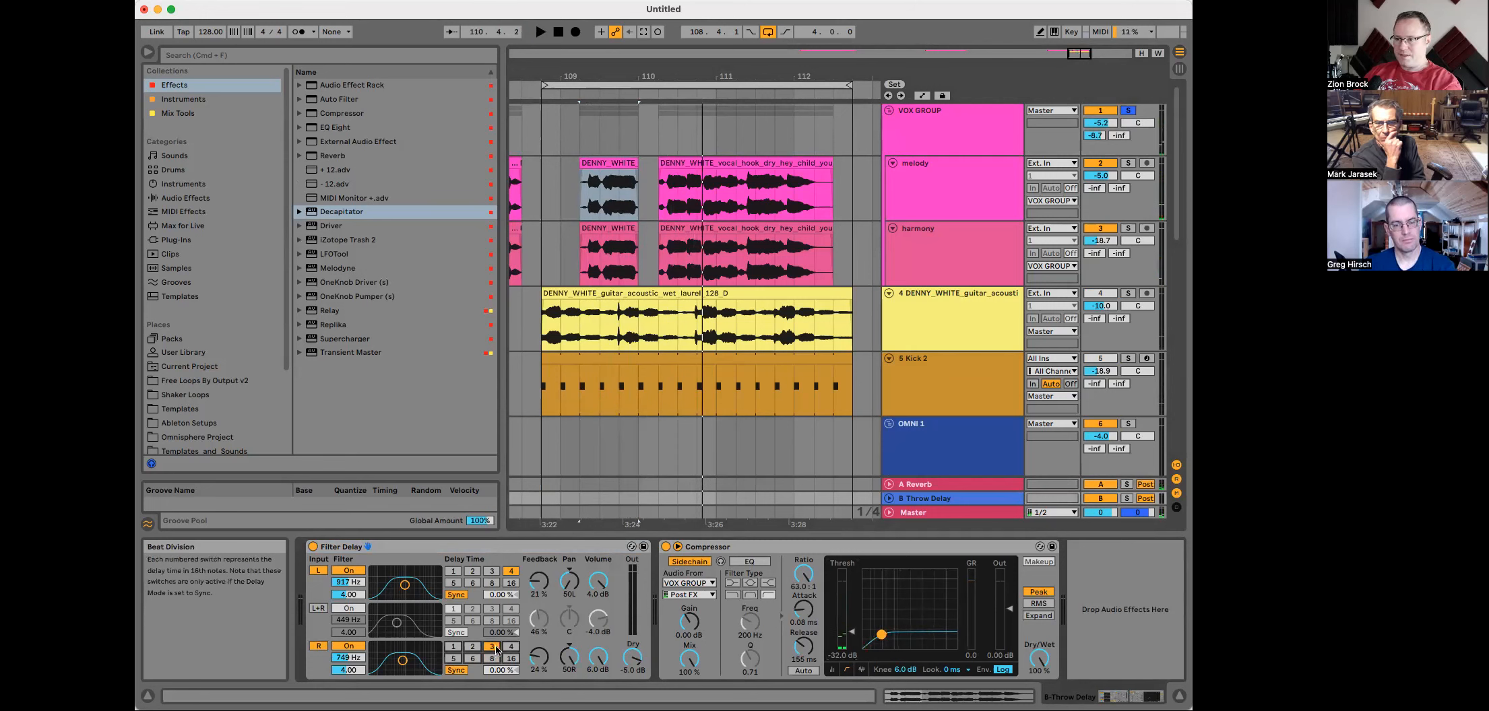
pyautogui.moveTo(1119, 135); pyautogui.dragTo(1119, 143)
pyautogui.press('space')
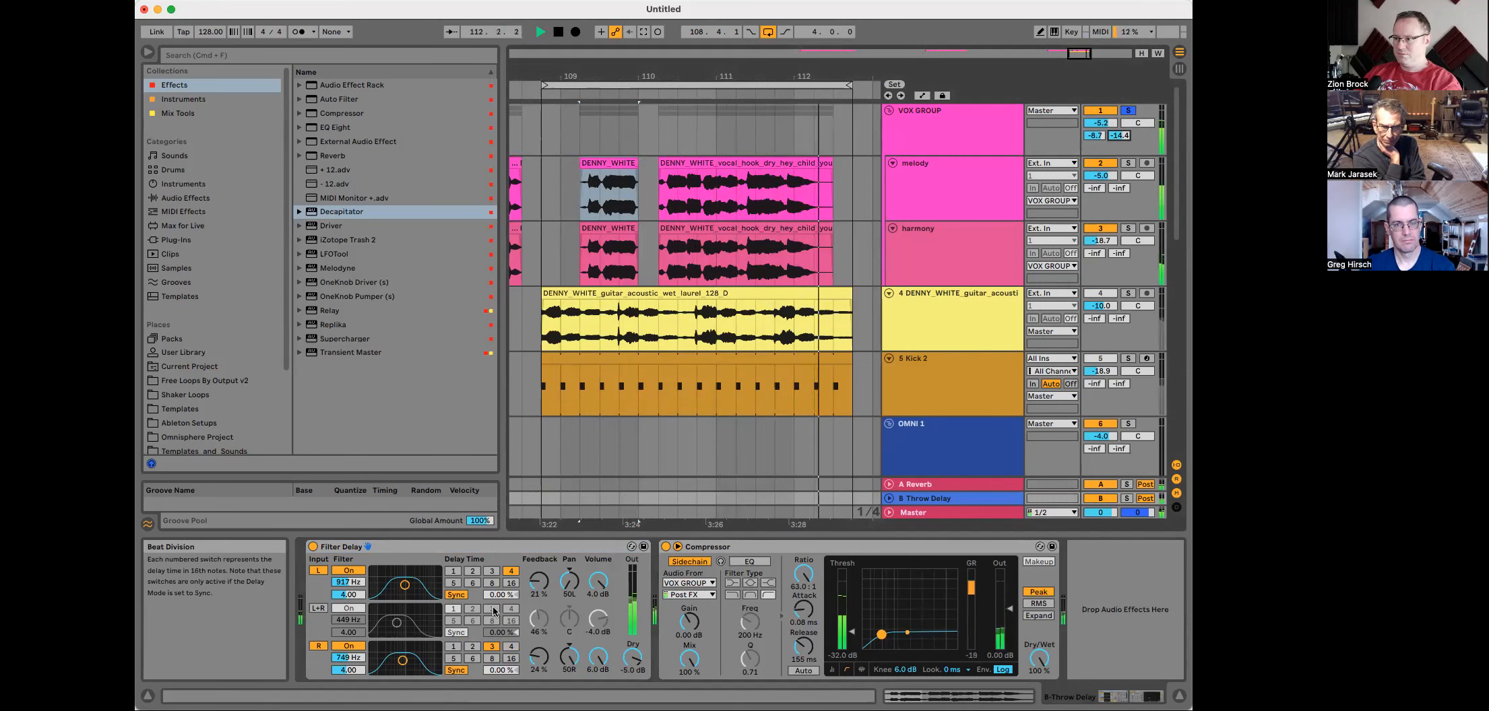
pyautogui.press('space')
# Step: Change the Filter Delay's delay time settings on the Throw Delay return
pyautogui.click(493, 584)
pyautogui.click(512, 646)
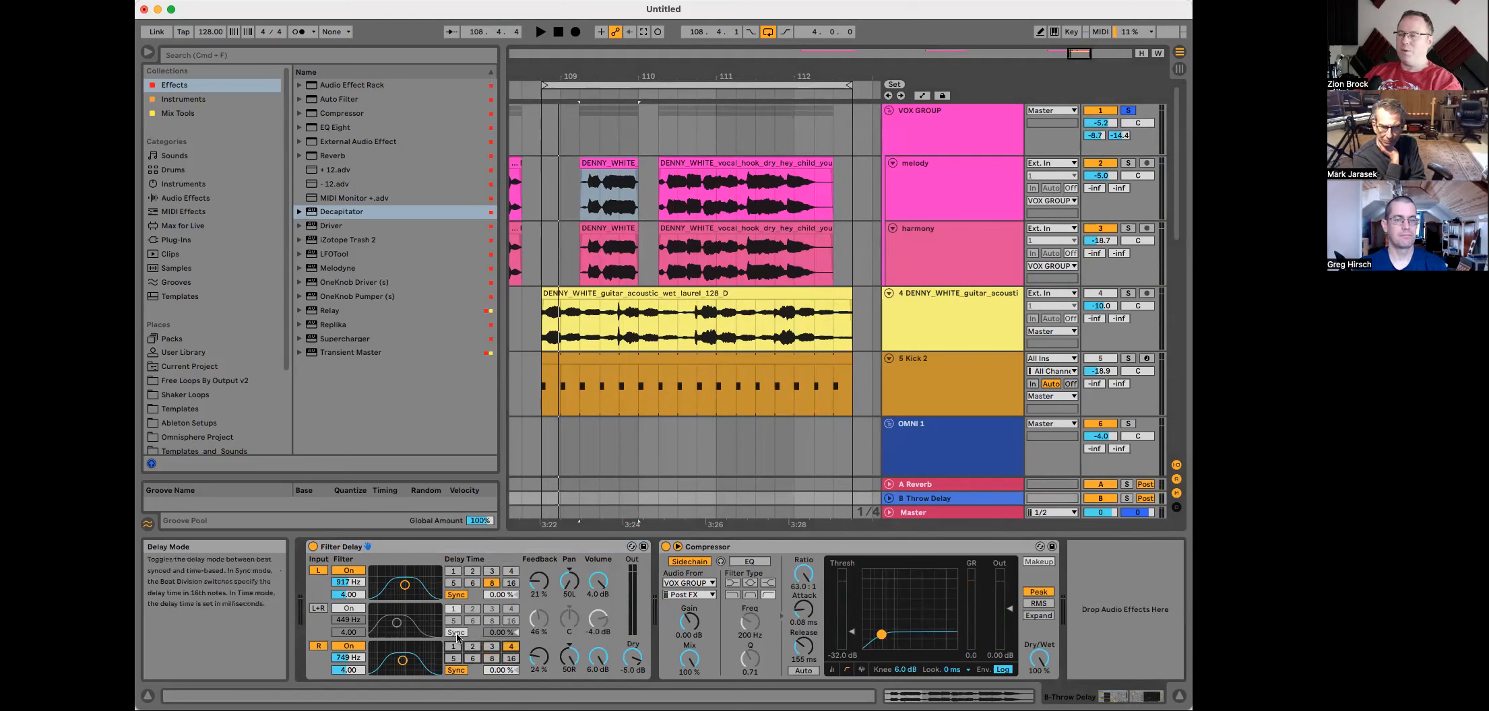
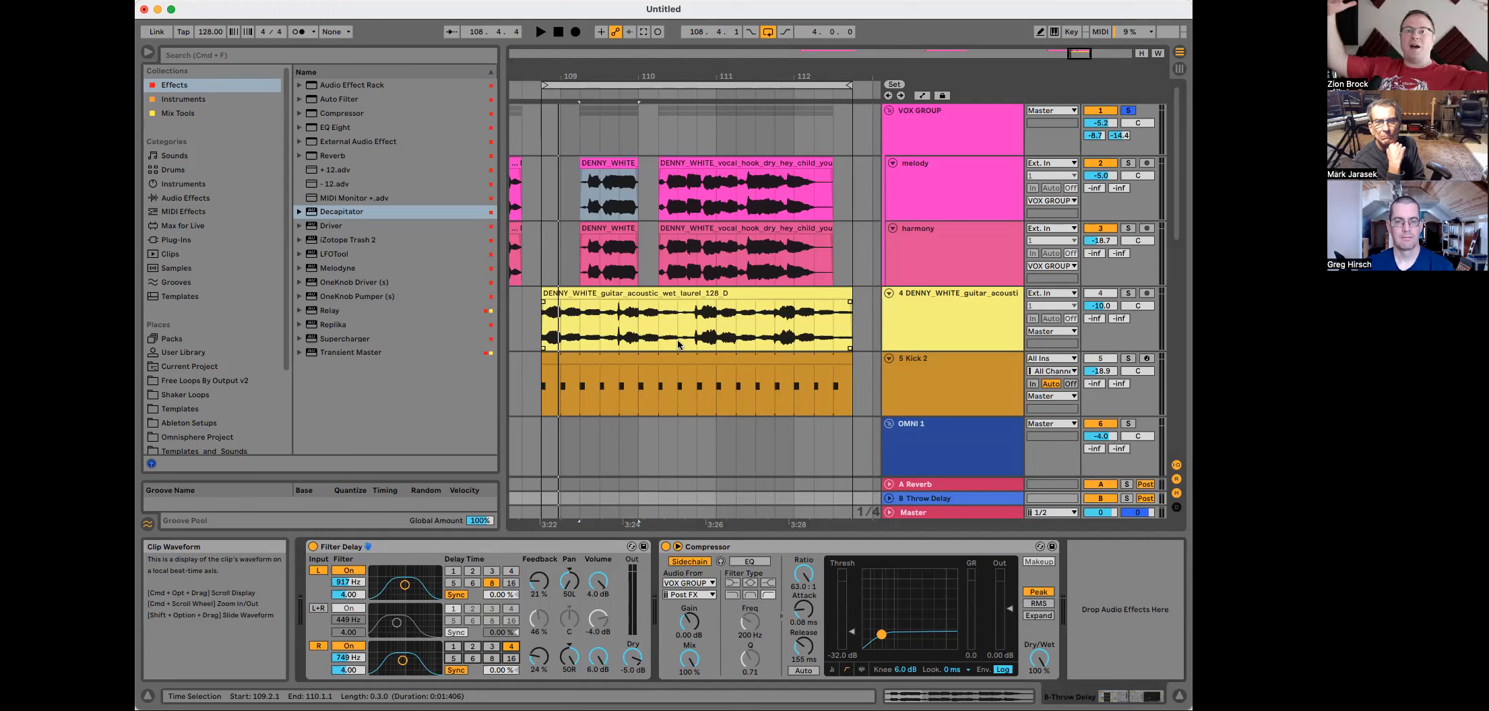
# Step: Stop playback, set the Filter Delay's left delay time and narrow the right channel filter width to 2.75
pyautogui.press('space')
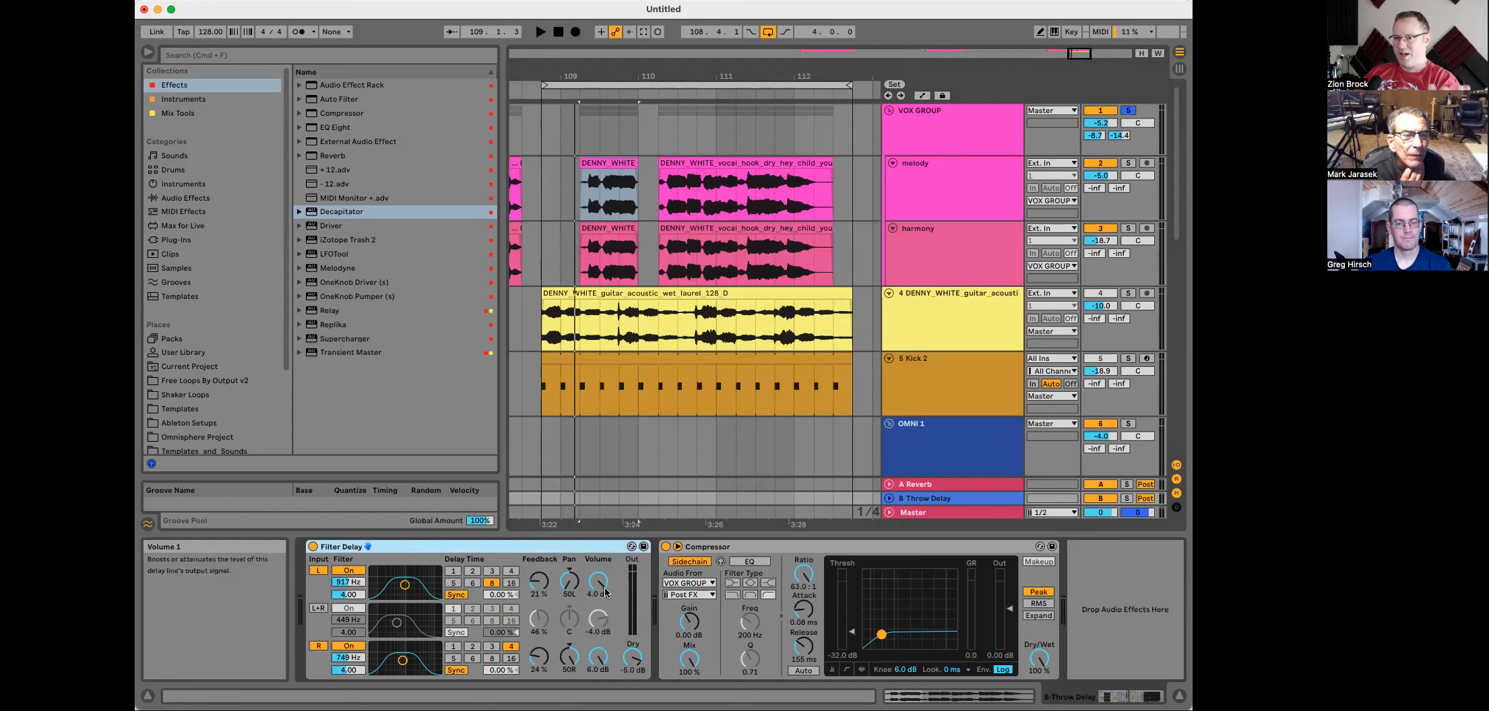
pyautogui.click(147, 696)
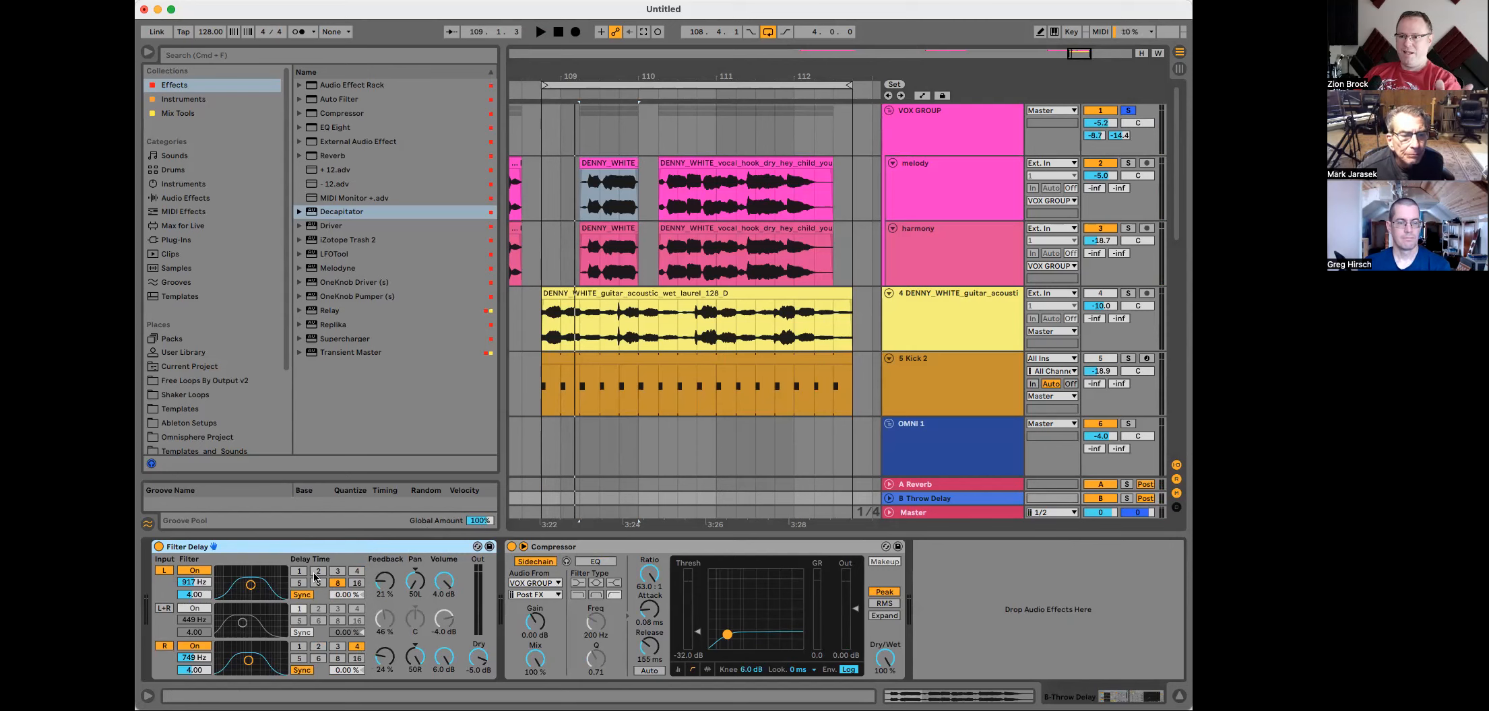
pyautogui.click(337, 573)
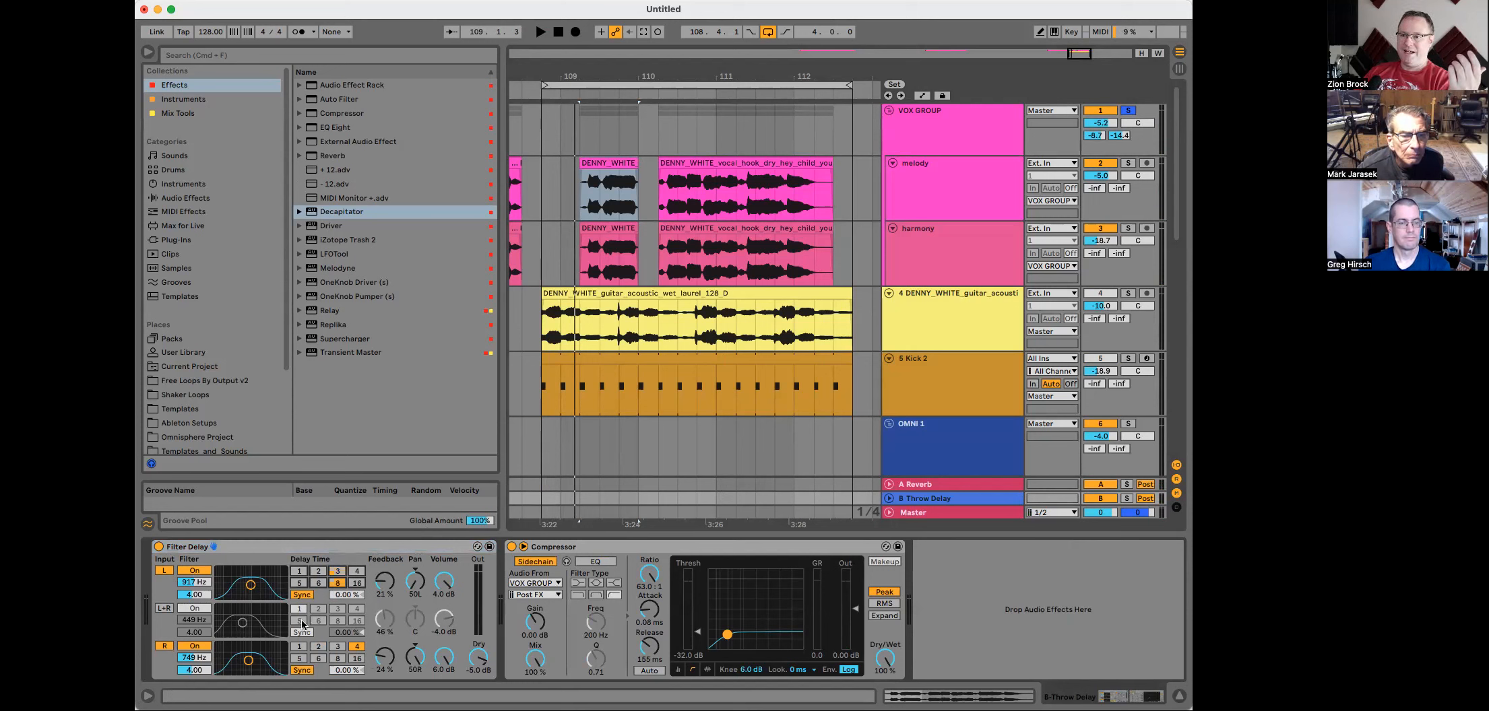
pyautogui.moveTo(249, 664); pyautogui.dragTo(252, 661)
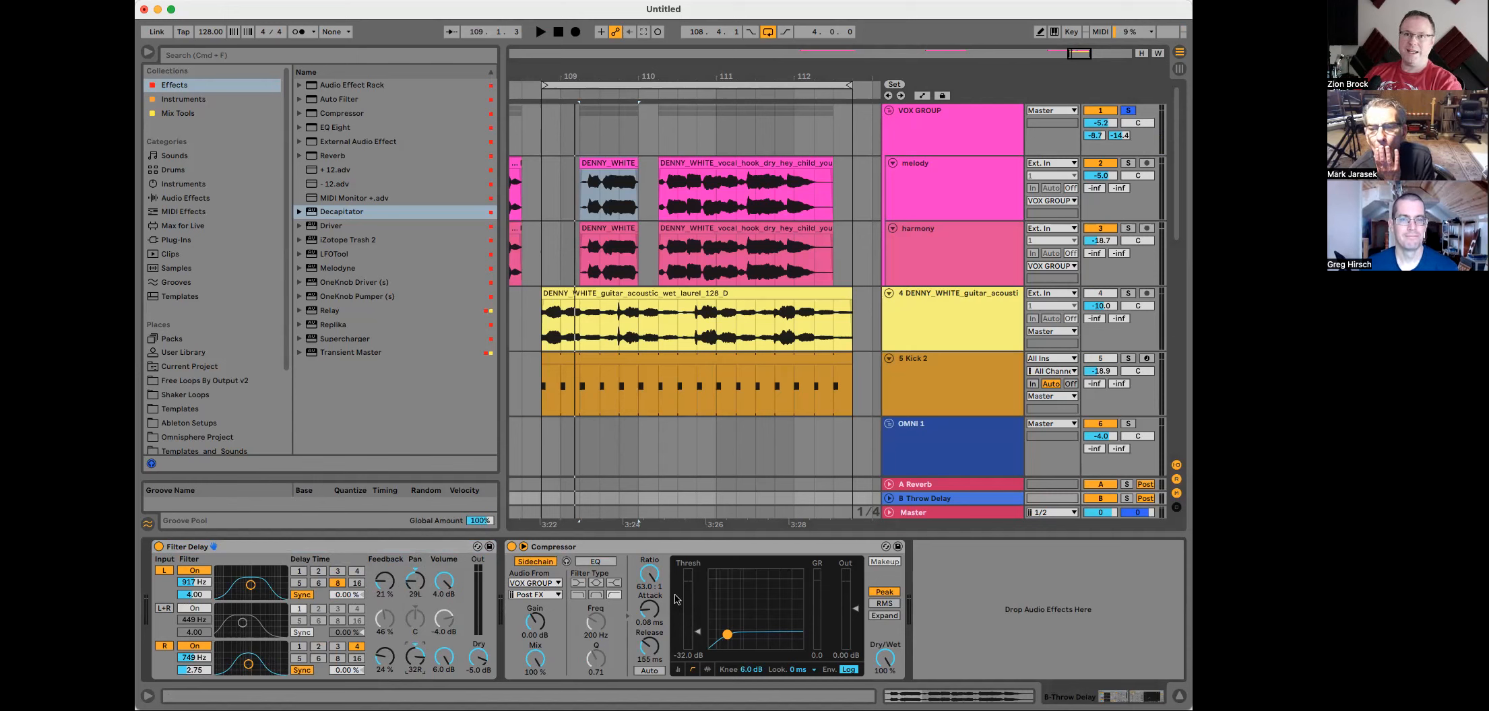
# Step: While playing, set the sidechain compressor's attack to 44.8 ms and release to 186 ms
pyautogui.press('space')
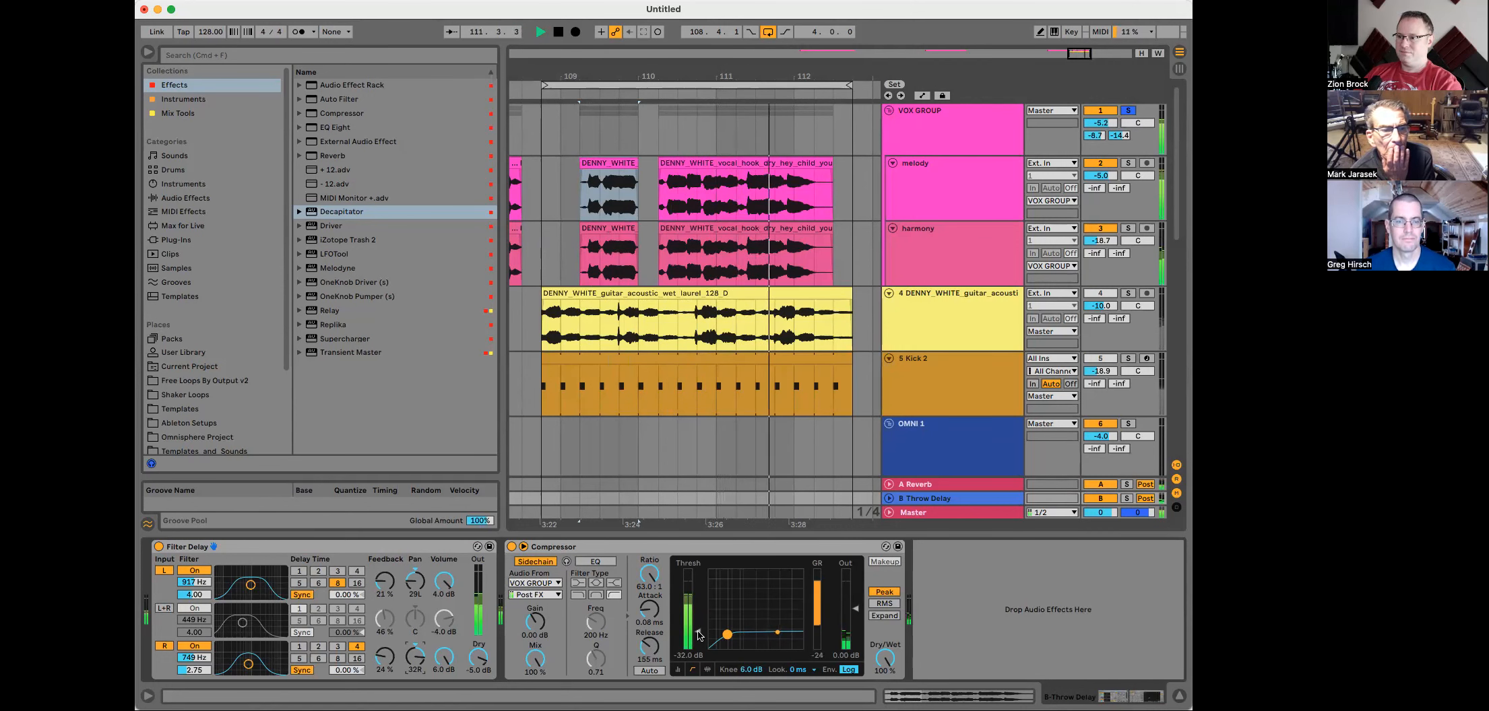
pyautogui.moveTo(649, 647); pyautogui.dragTo(649, 624)
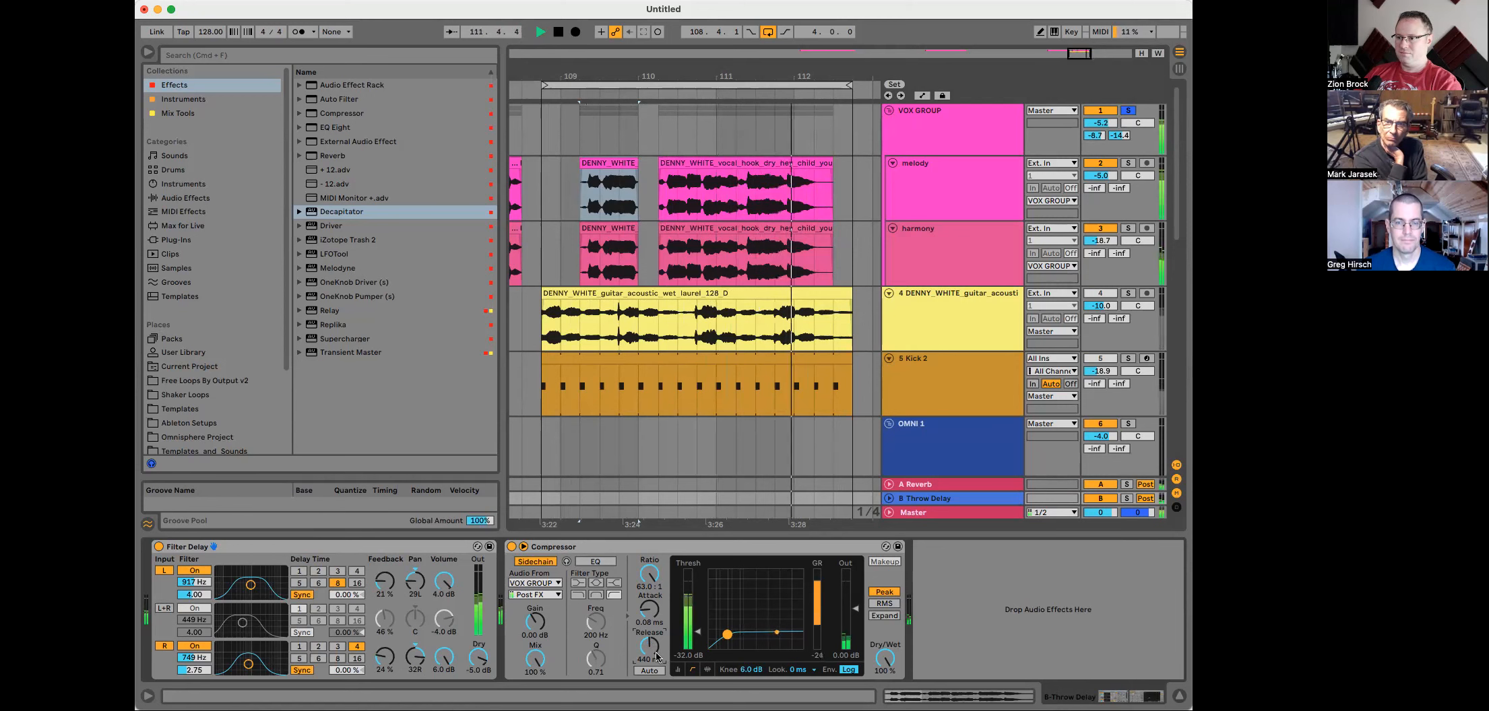
pyautogui.press('space')
pyautogui.moveTo(648, 612); pyautogui.dragTo(647, 573)
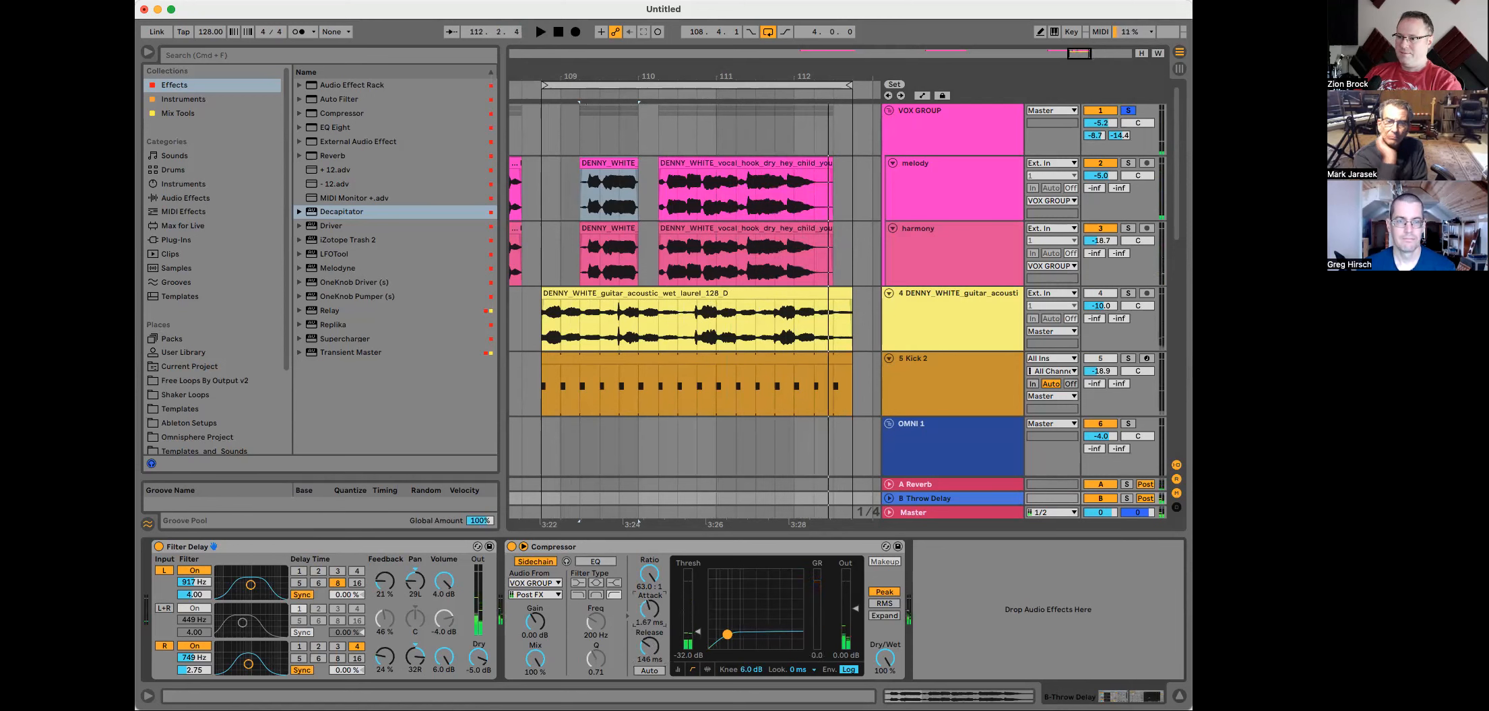
pyautogui.press('space')
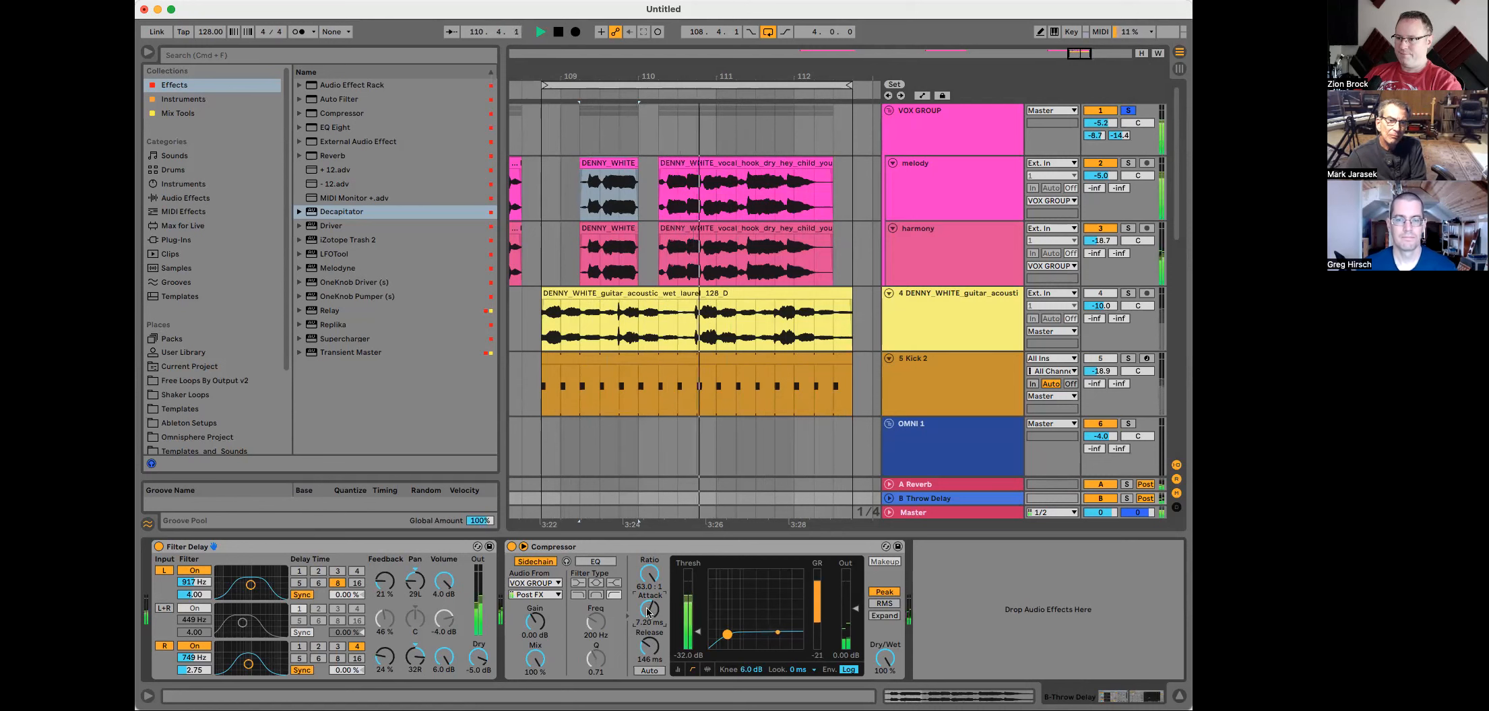
pyautogui.moveTo(648, 612); pyautogui.dragTo(647, 593)
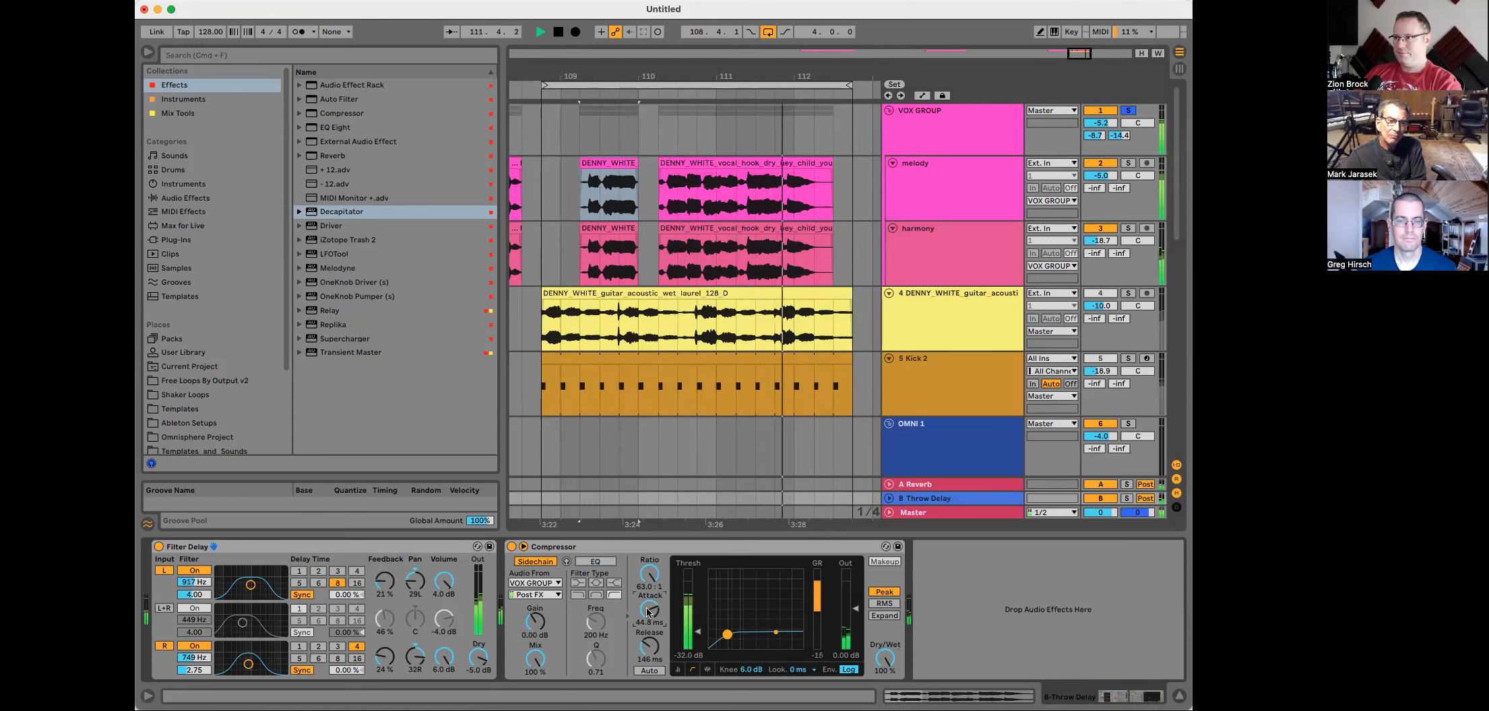
# Step: Set VOX GROUP's Throw Delay send to -22.0 dB
pyautogui.click(1117, 137)
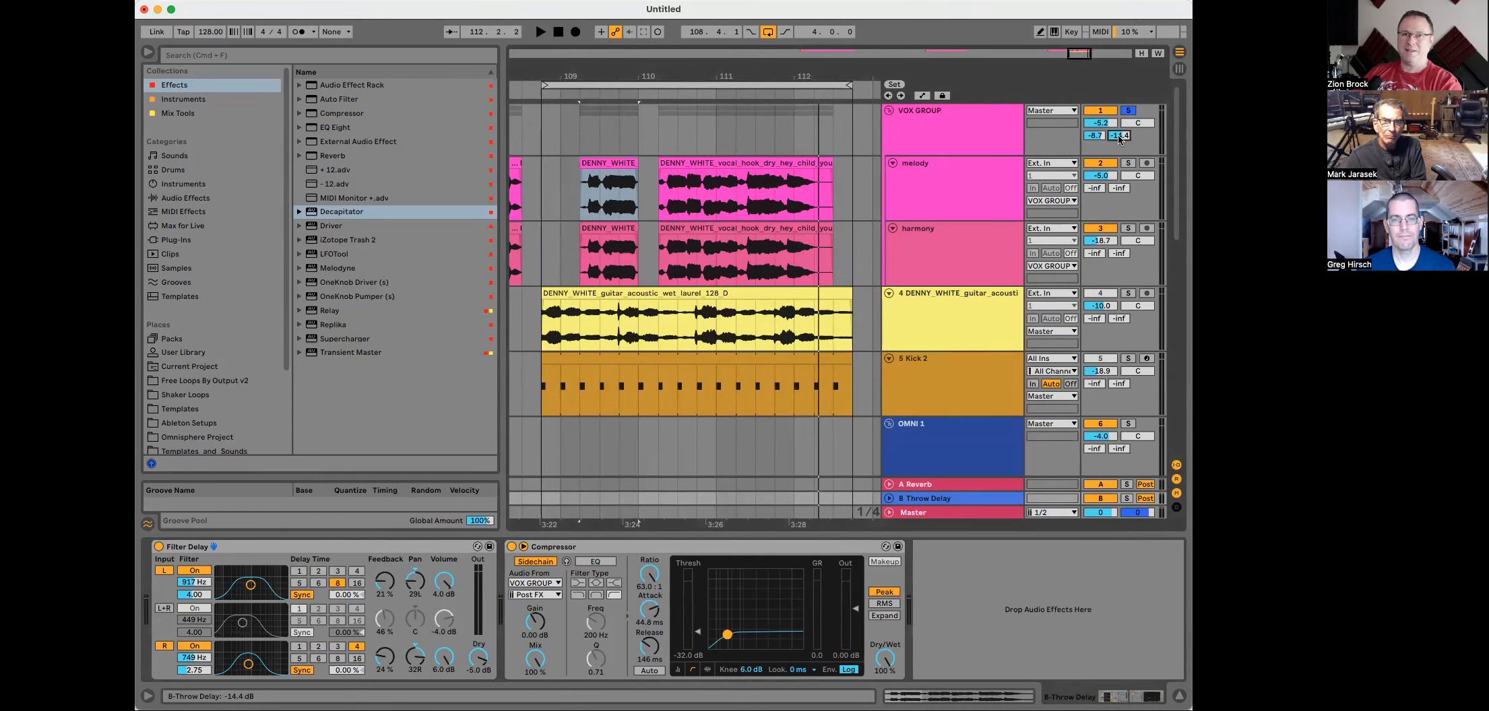
pyautogui.click(1127, 111)
pyautogui.press('space')
pyautogui.moveTo(1116, 137); pyautogui.dragTo(1116, 174)
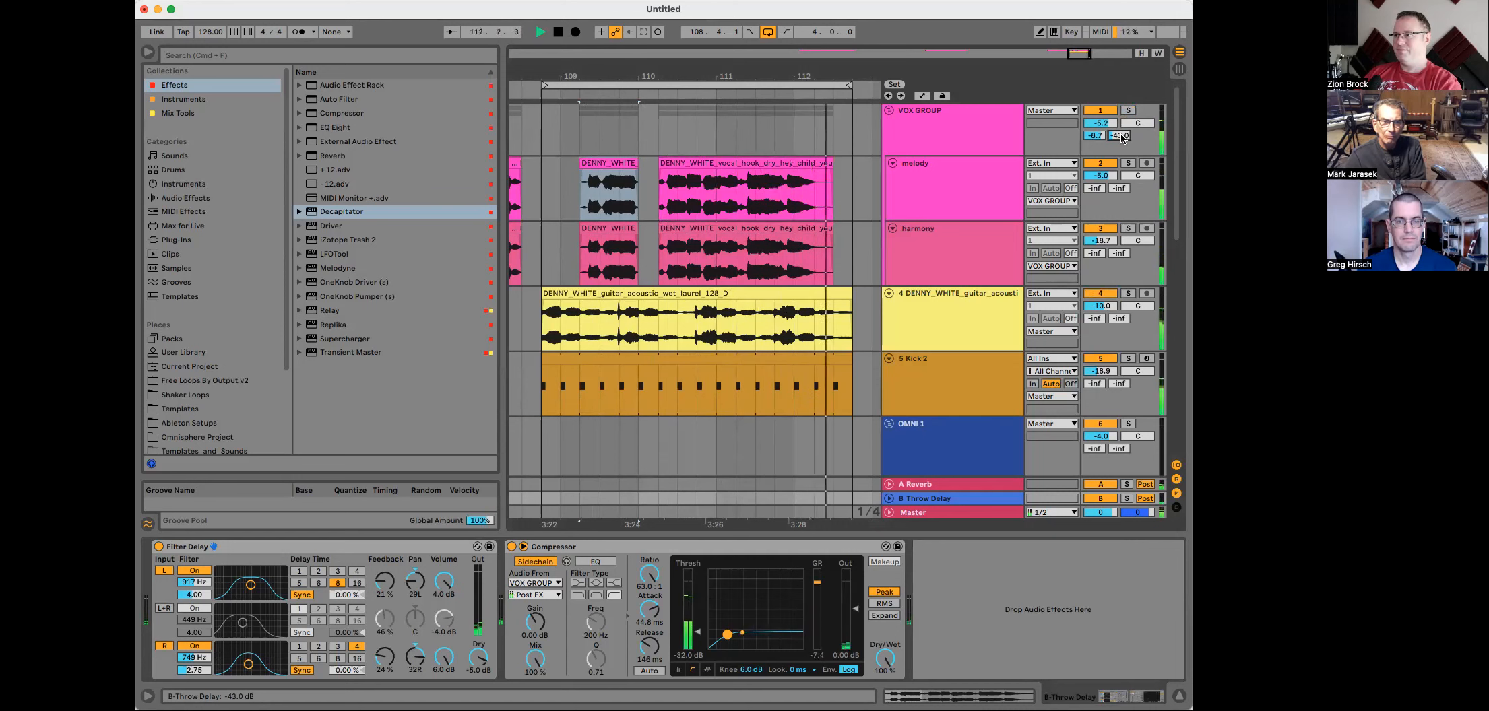
pyautogui.moveTo(1120, 135); pyautogui.dragTo(1120, 129)
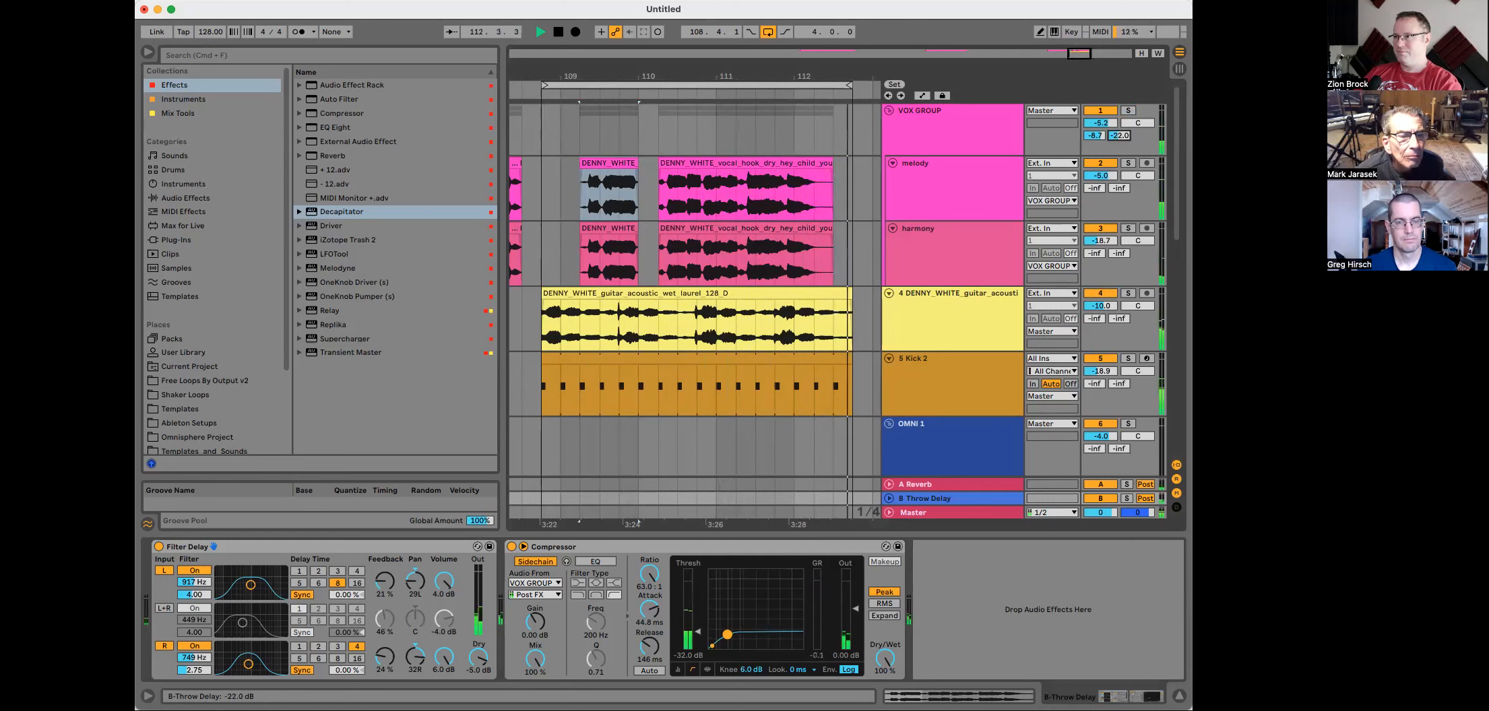
# Step: Lower the sidechain compressor threshold to -37.6 dB and, while playing, set the Throw Delay send to -20.3 dB
pyautogui.press('space')
pyautogui.click(697, 632)
pyautogui.moveTo(697, 632); pyautogui.dragTo(698, 639)
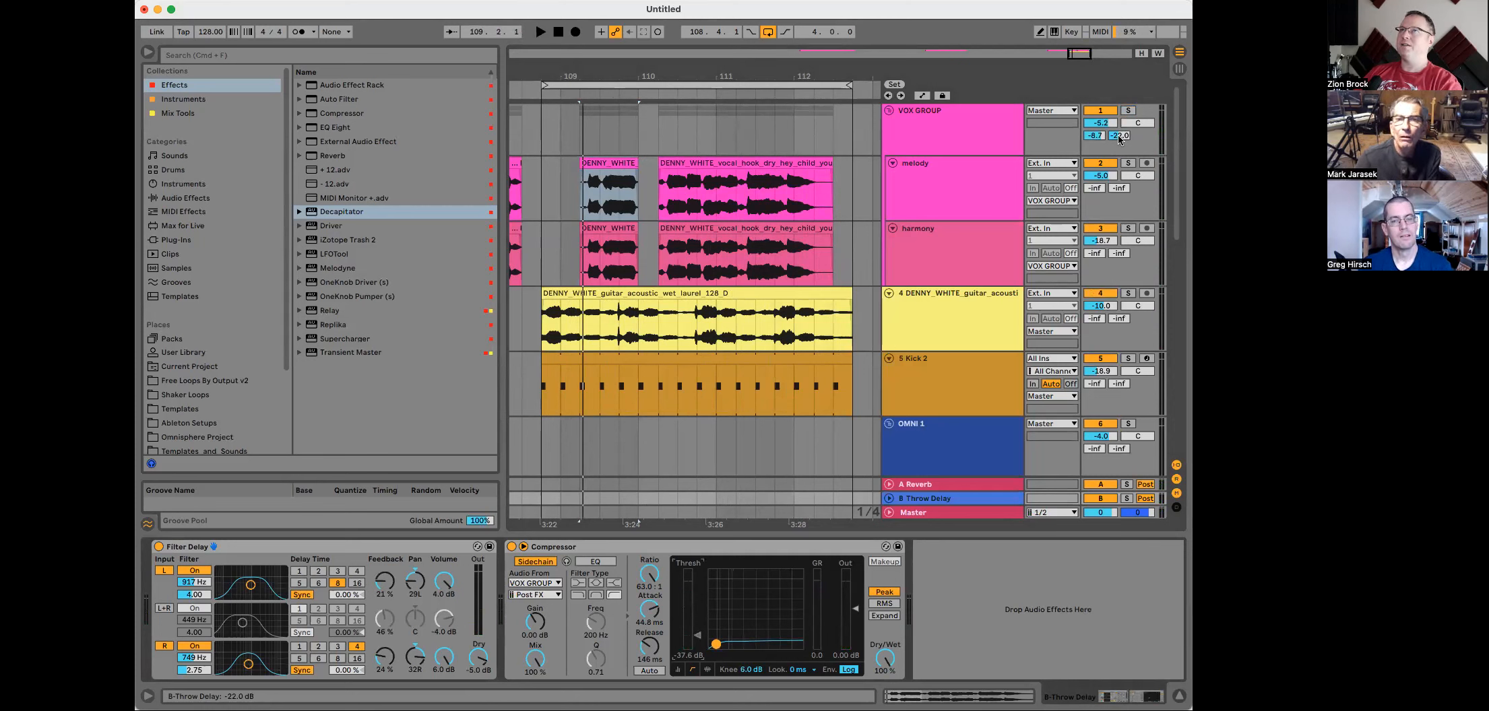
pyautogui.press('space')
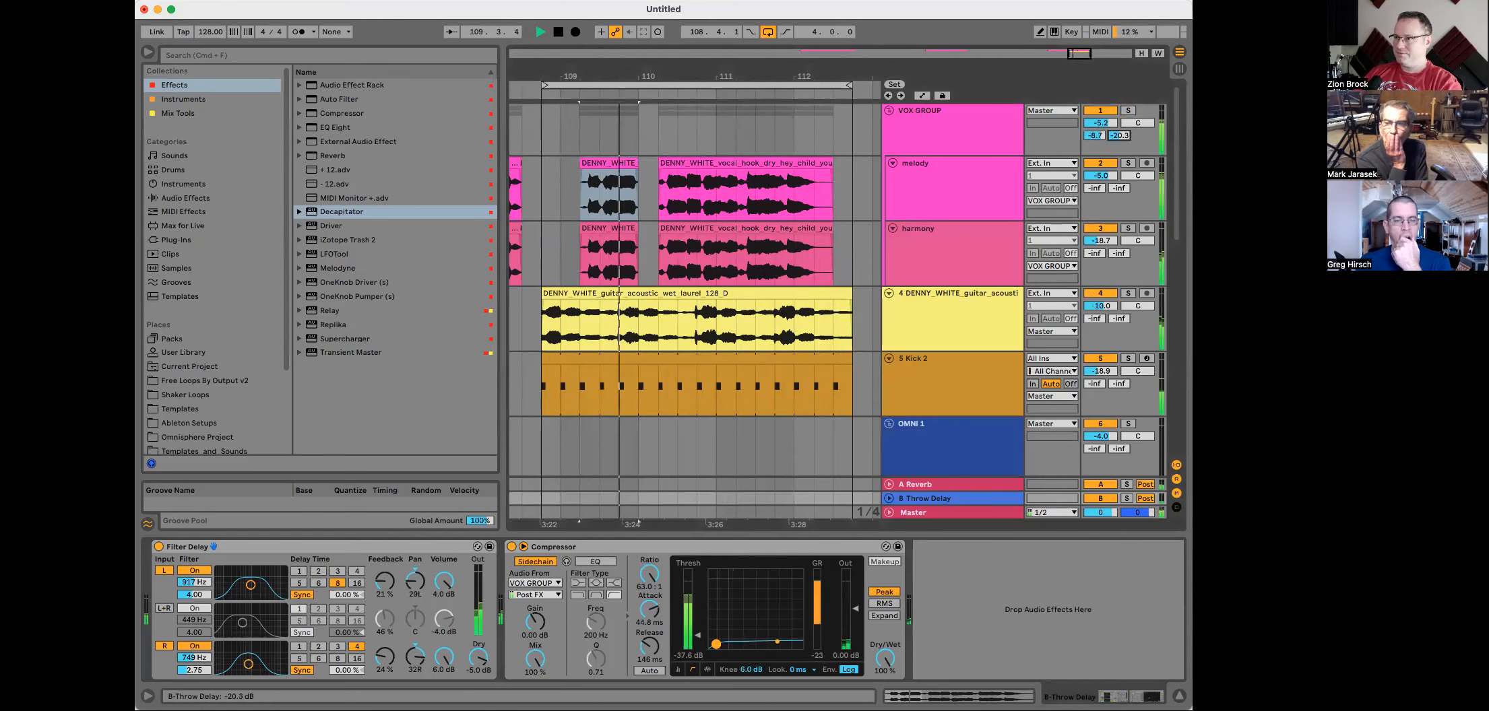
pyautogui.moveTo(1119, 138); pyautogui.dragTo(1119, 133)
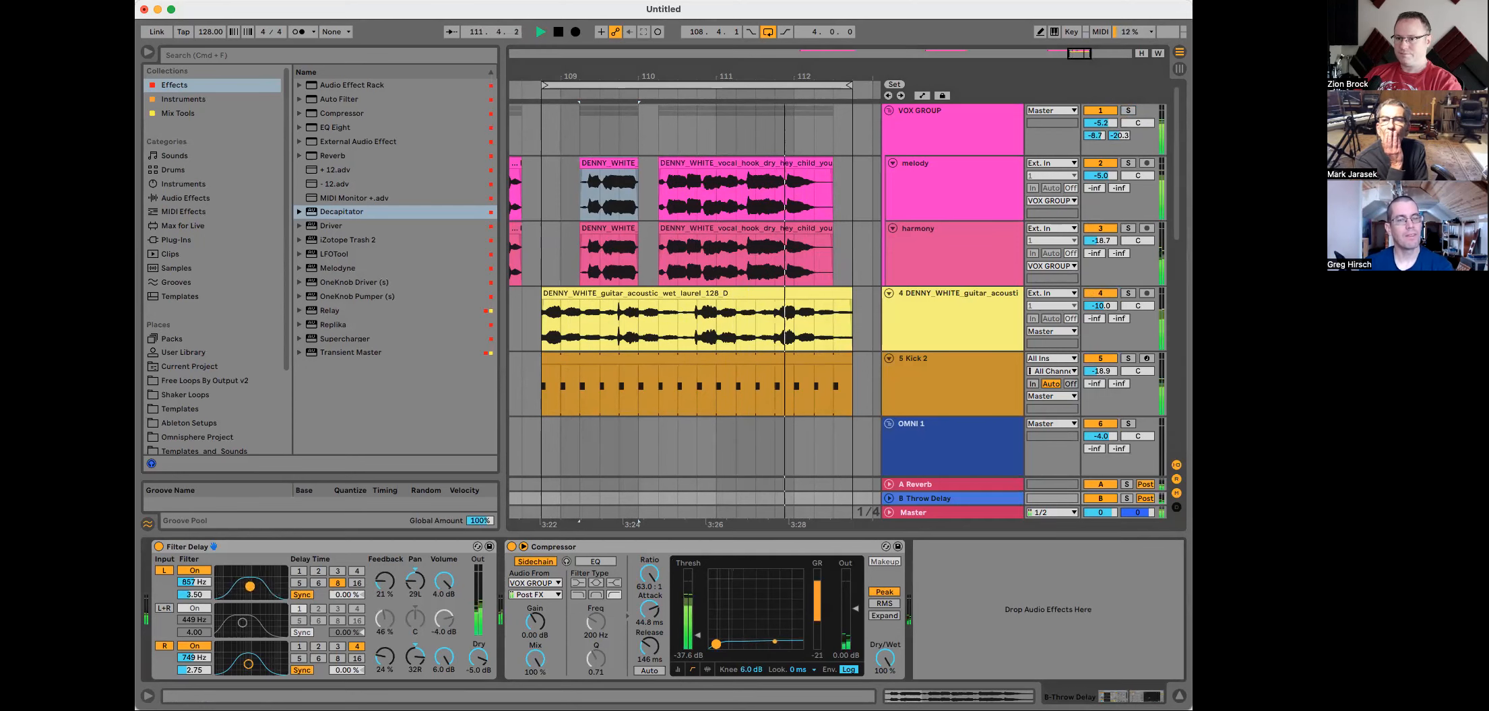
# Step: Retune the Filter Delay: left filter to 581 Hz, right filter to 1.56 kHz, right feedback to 30%
pyautogui.moveTo(251, 584); pyautogui.dragTo(253, 586)
pyautogui.moveTo(248, 664); pyautogui.dragTo(262, 665)
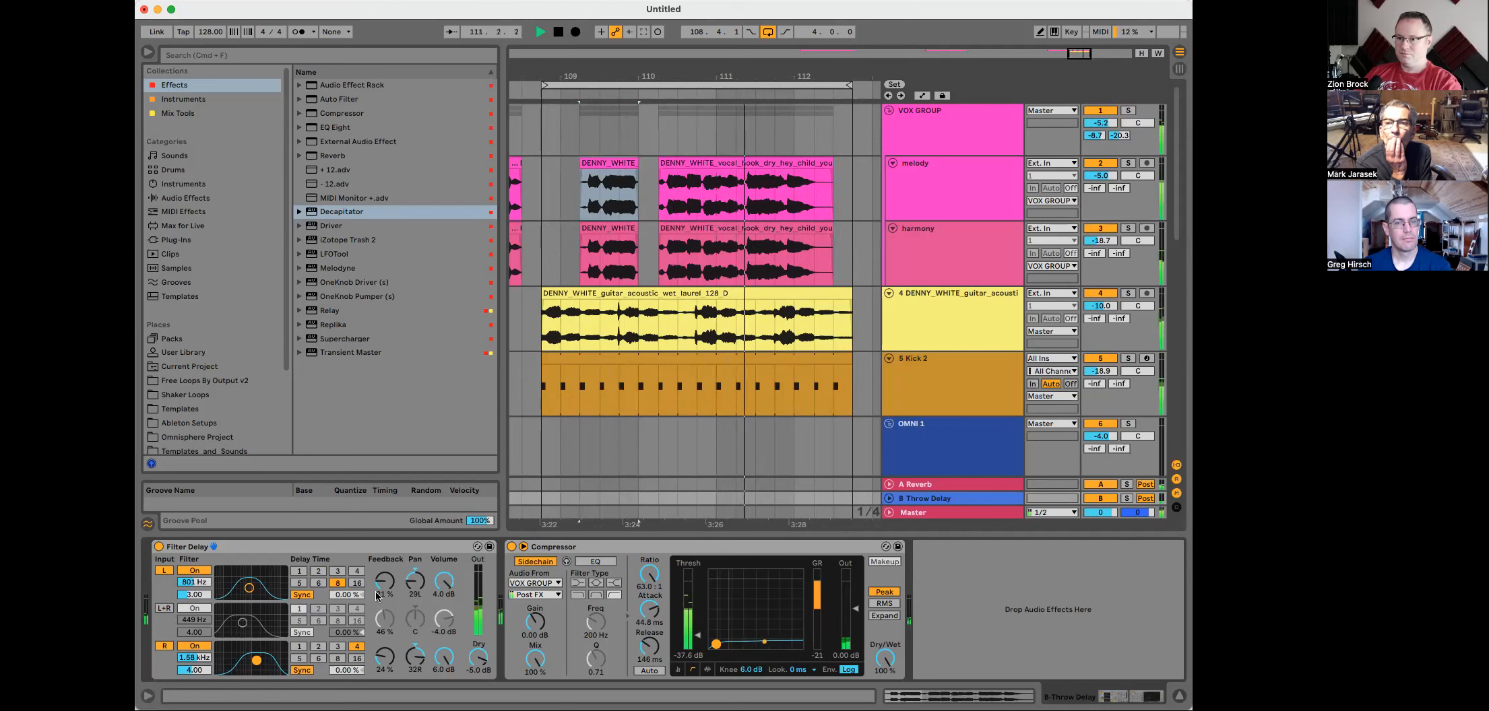
pyautogui.moveTo(254, 594); pyautogui.dragTo(256, 592)
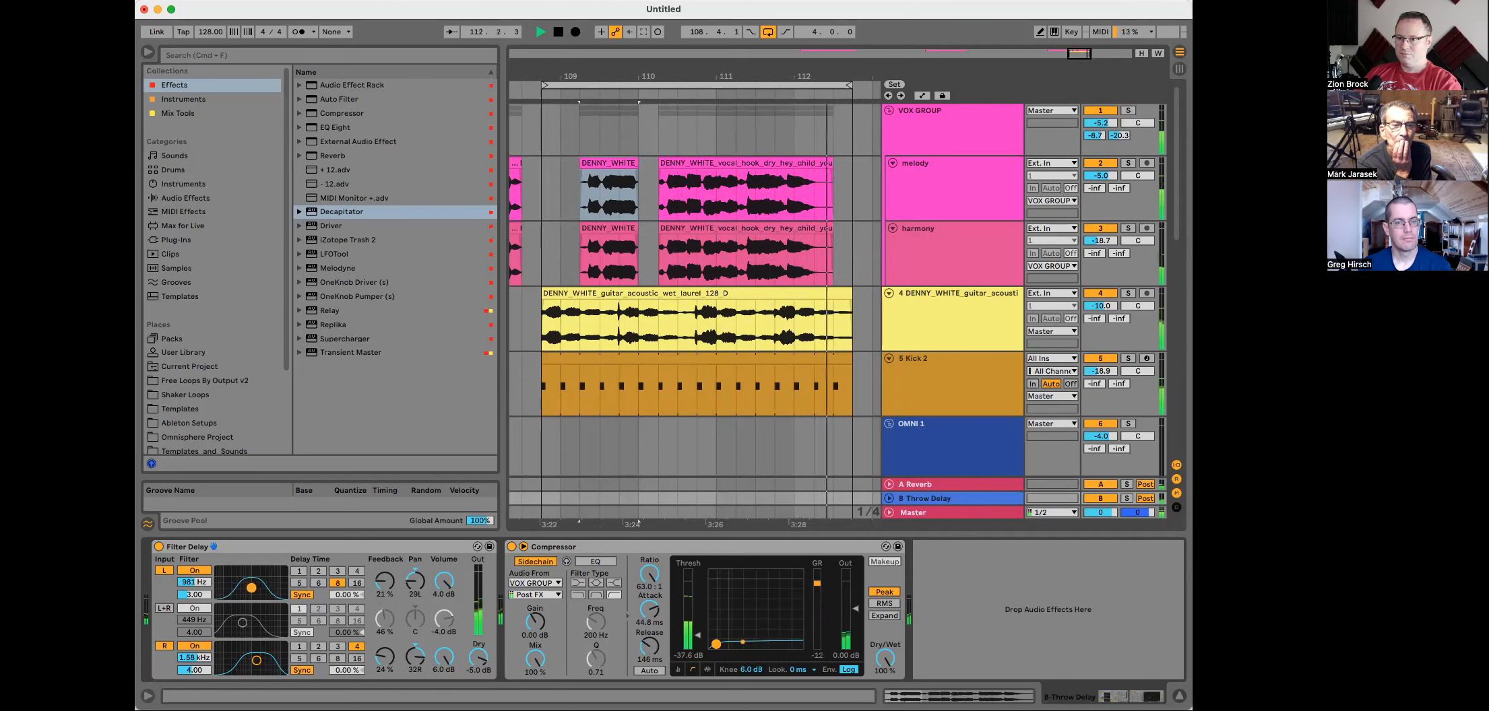
pyautogui.moveTo(386, 658); pyautogui.dragTo(386, 663)
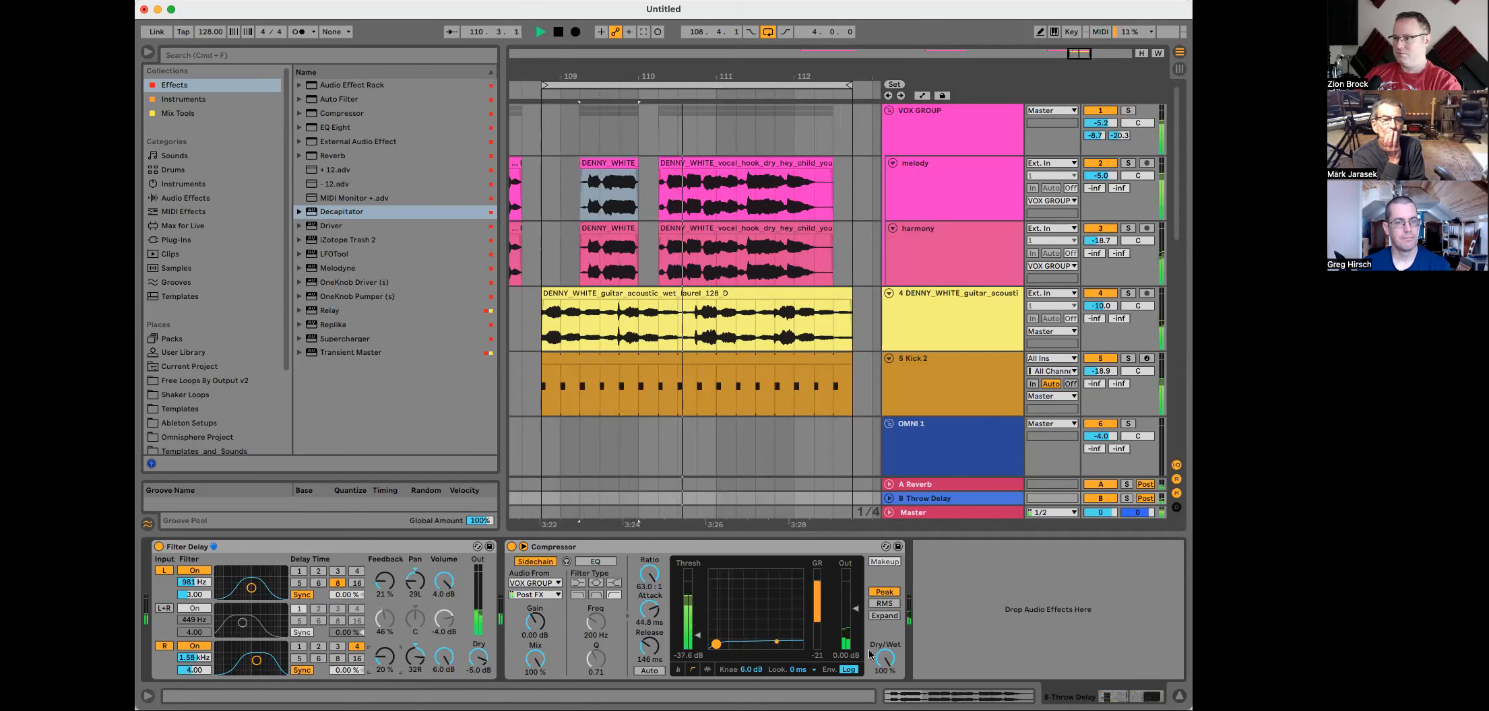
pyautogui.moveTo(862, 606); pyautogui.dragTo(862, 605)
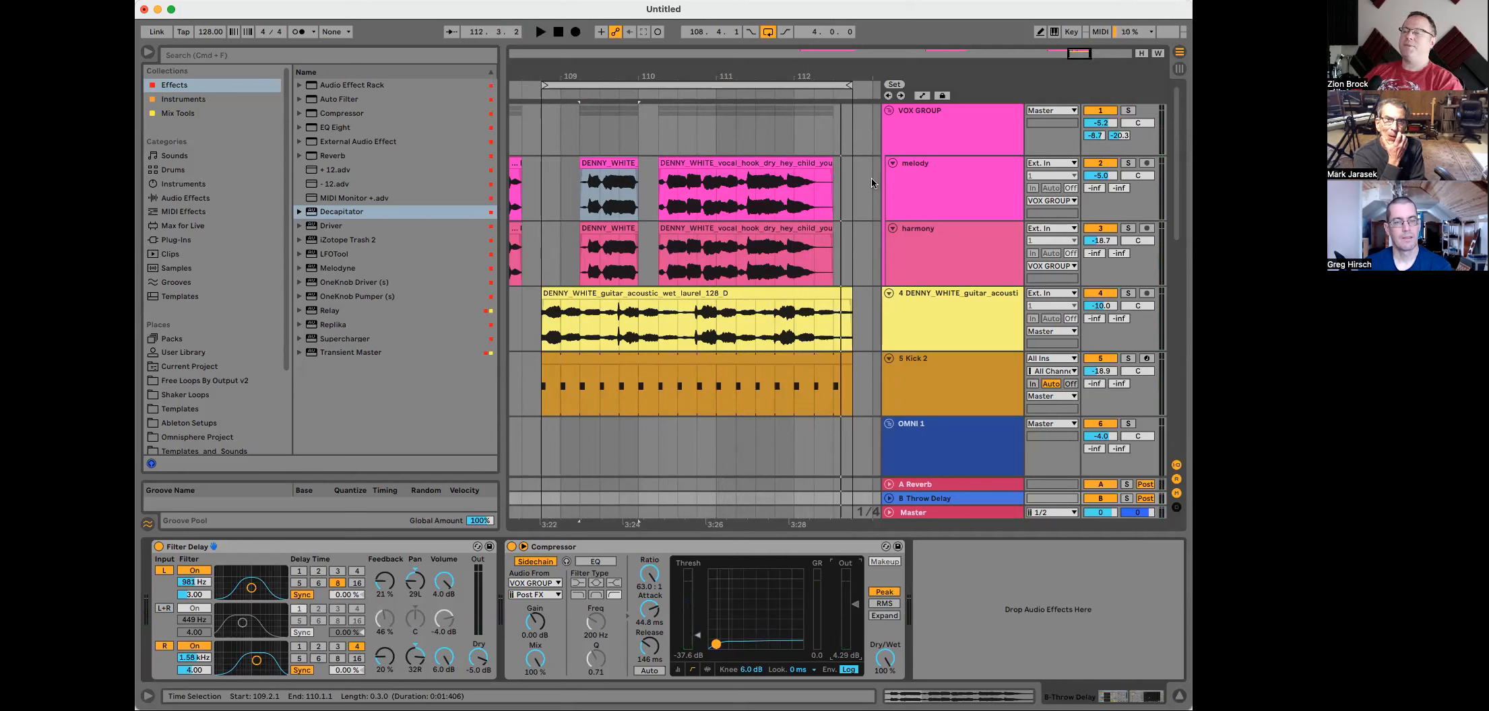
# Step: In VOX GROUP's Nectar 3 EQ, move the high shelf to about 2288 Hz and the highpass to about 118 Hz
pyautogui.click(911, 152)
pyautogui.click(301, 547)
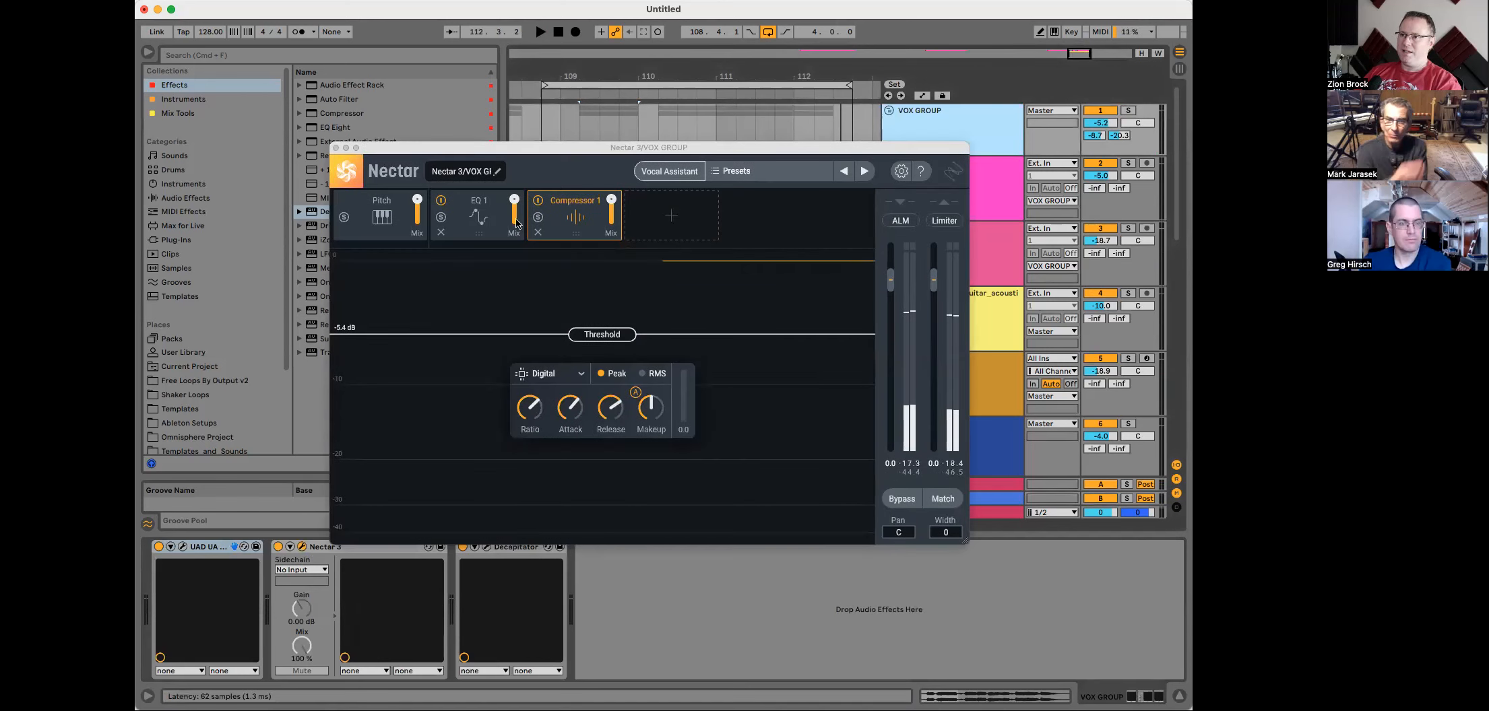
pyautogui.click(479, 214)
pyautogui.moveTo(813, 348); pyautogui.dragTo(650, 345)
pyautogui.press('space')
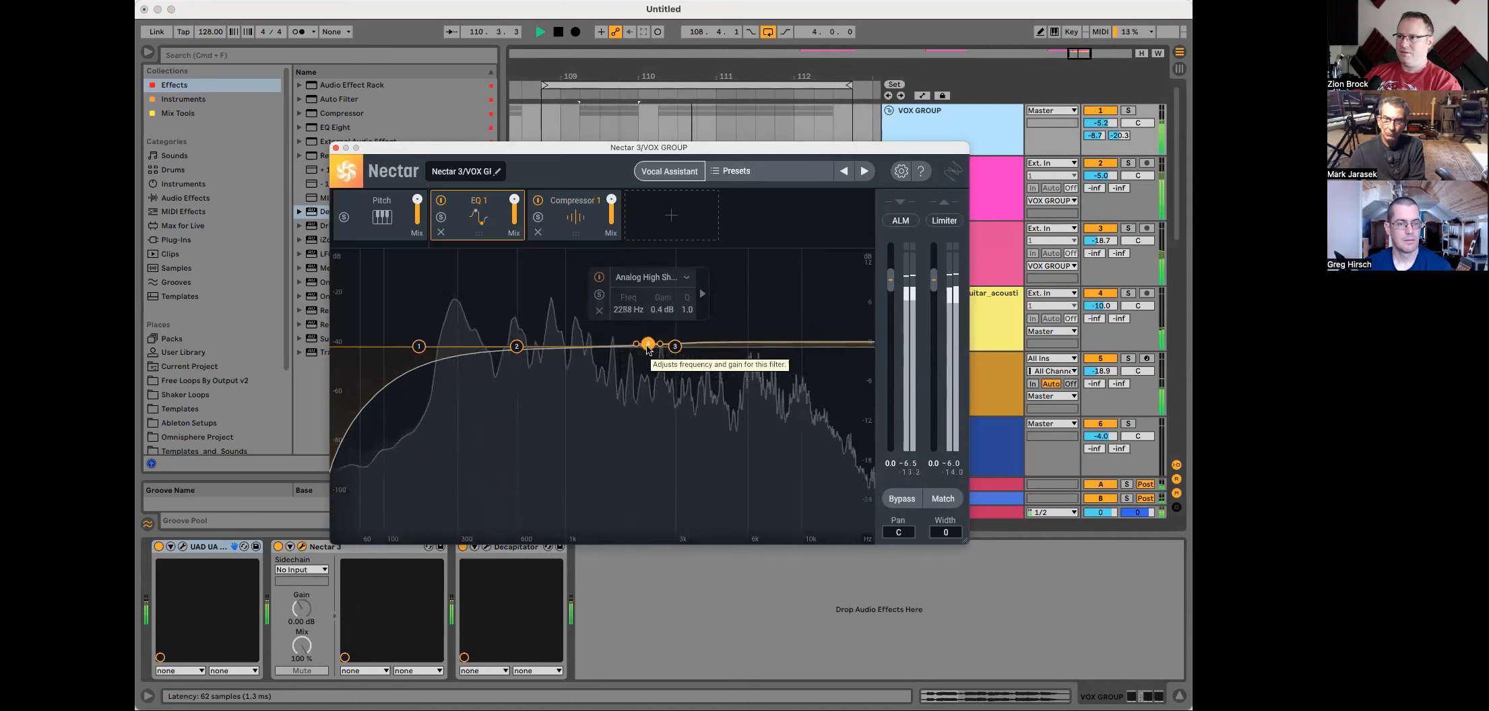
pyautogui.moveTo(651, 349); pyautogui.dragTo(648, 350)
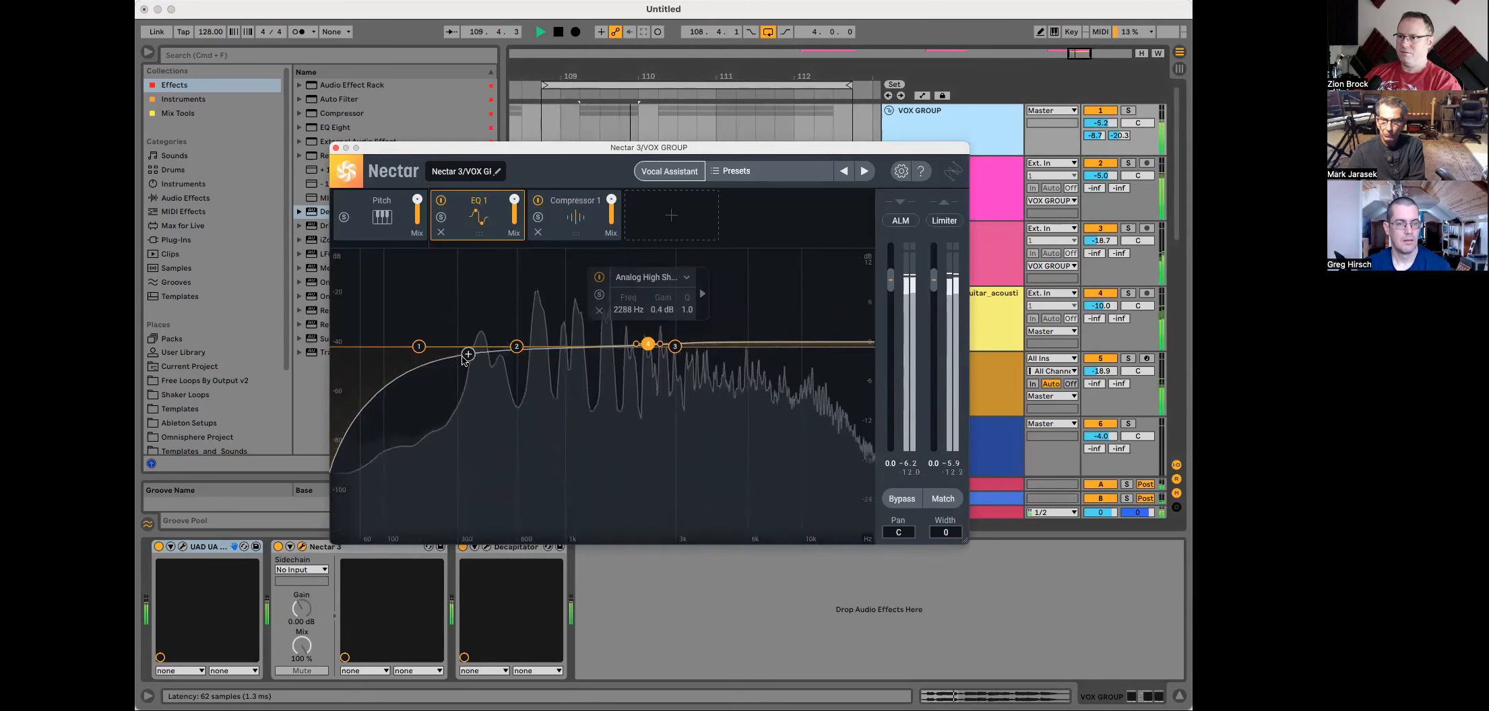
pyautogui.moveTo(418, 348); pyautogui.dragTo(397, 348)
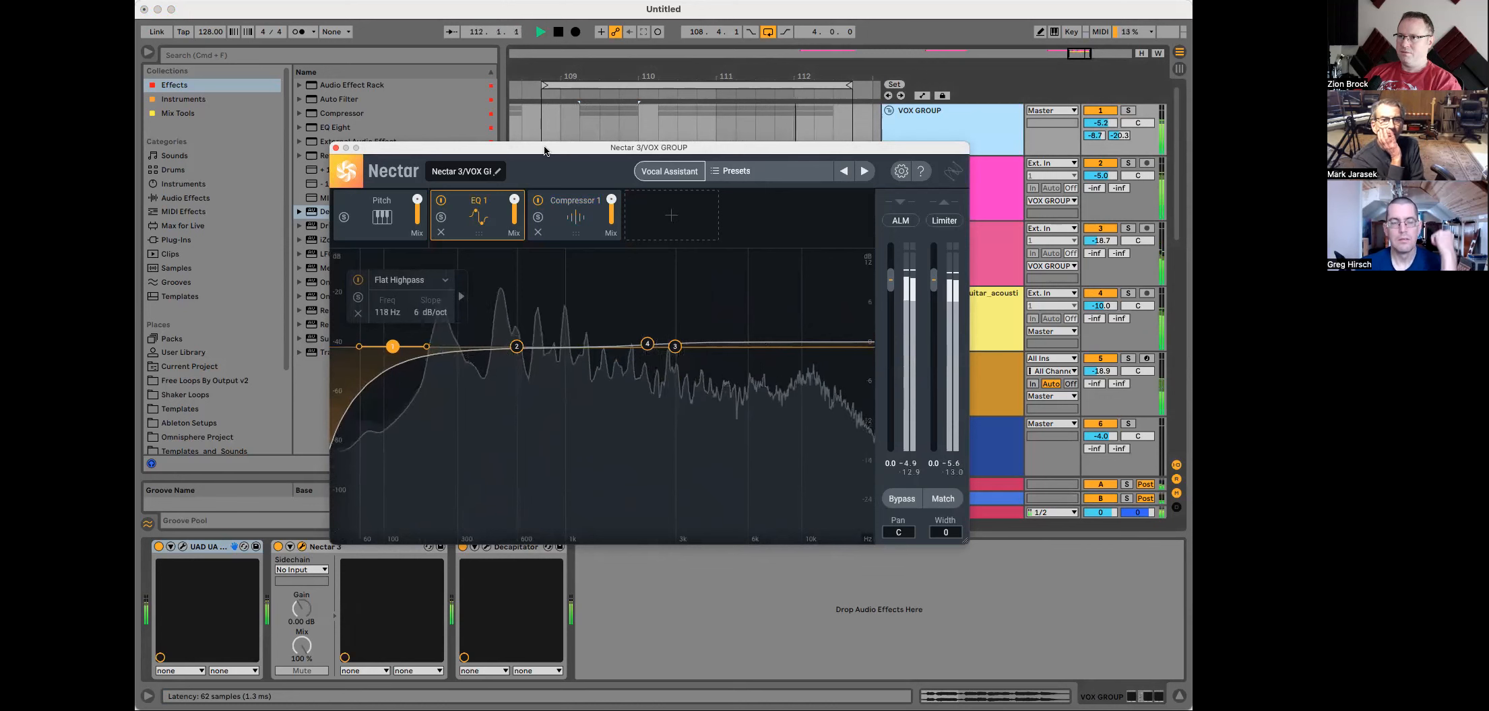
pyautogui.click(335, 149)
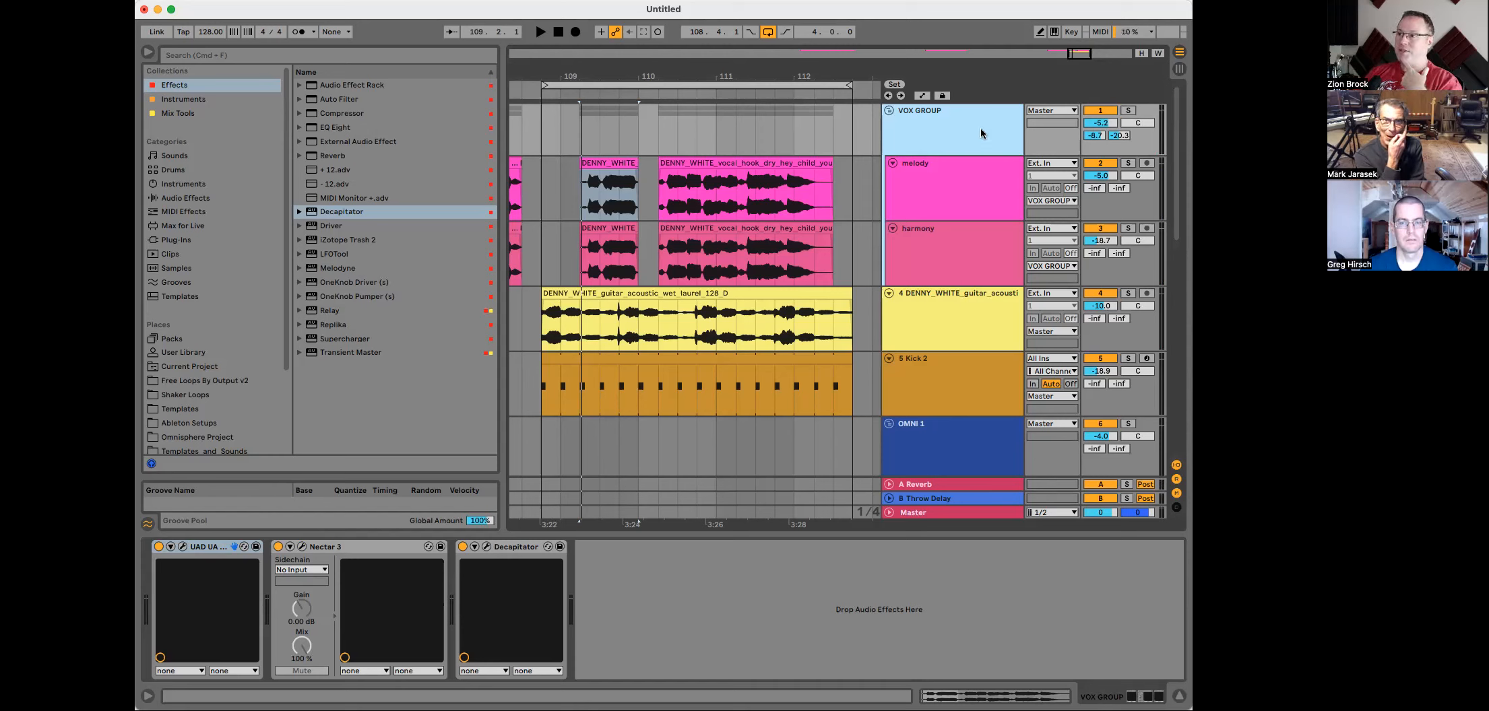
pyautogui.click(984, 312)
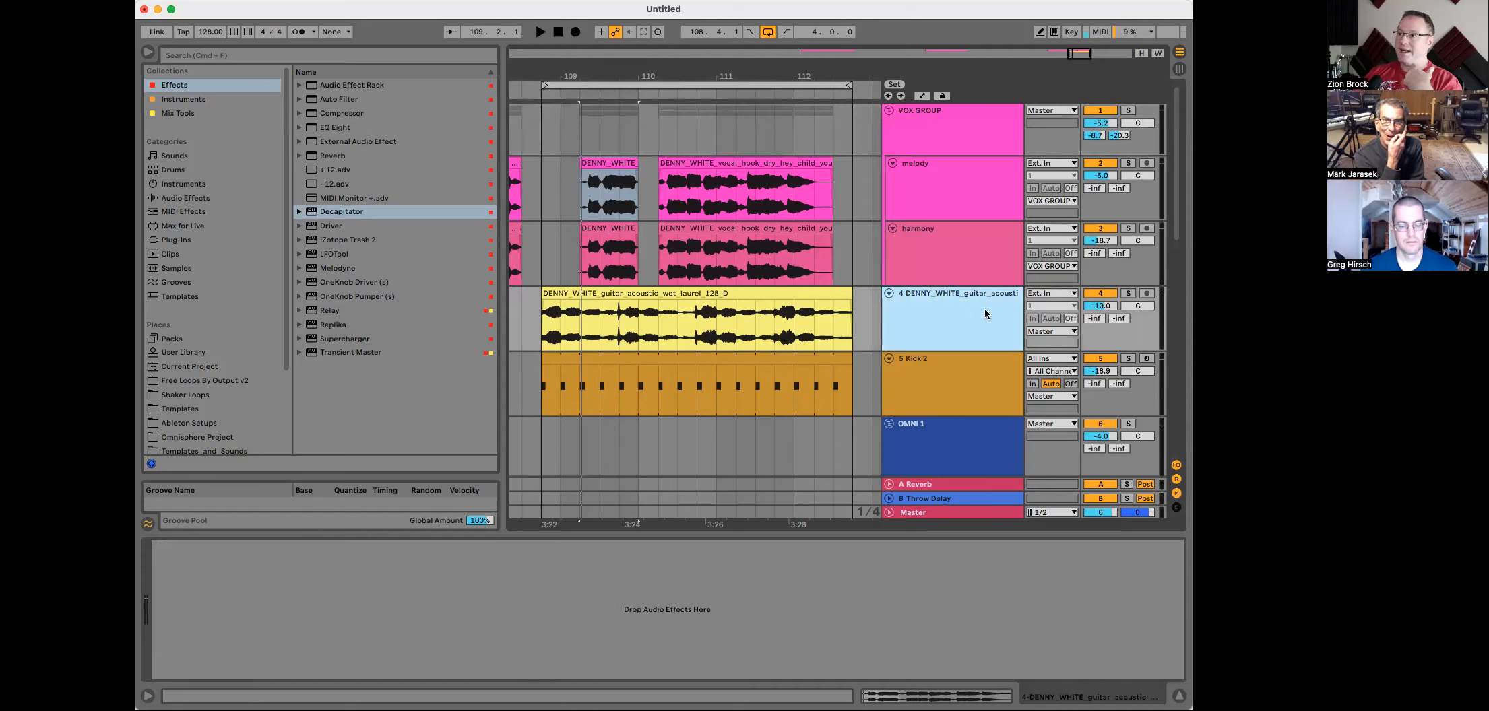
pyautogui.click(170, 113)
pyautogui.click(339, 101)
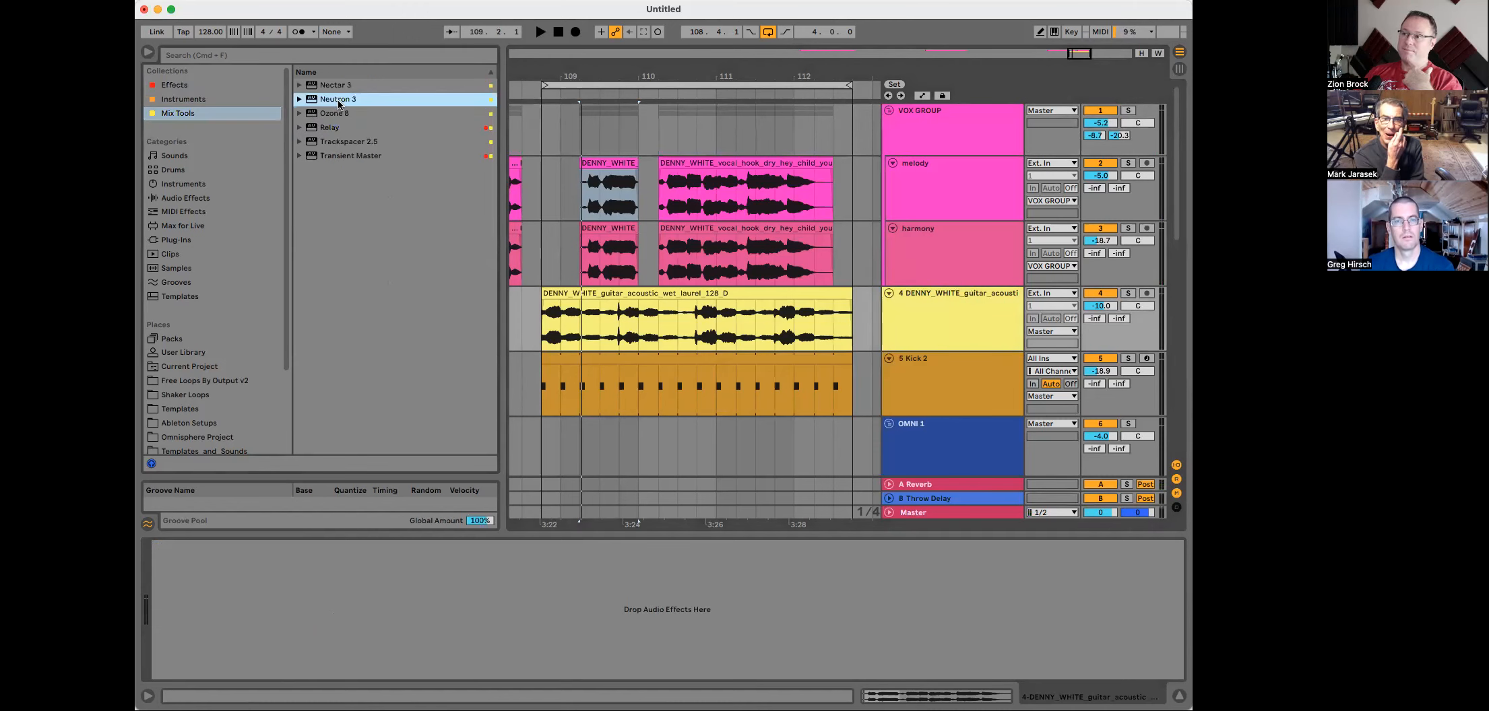
pyautogui.moveTo(691, 325); pyautogui.dragTo(692, 326)
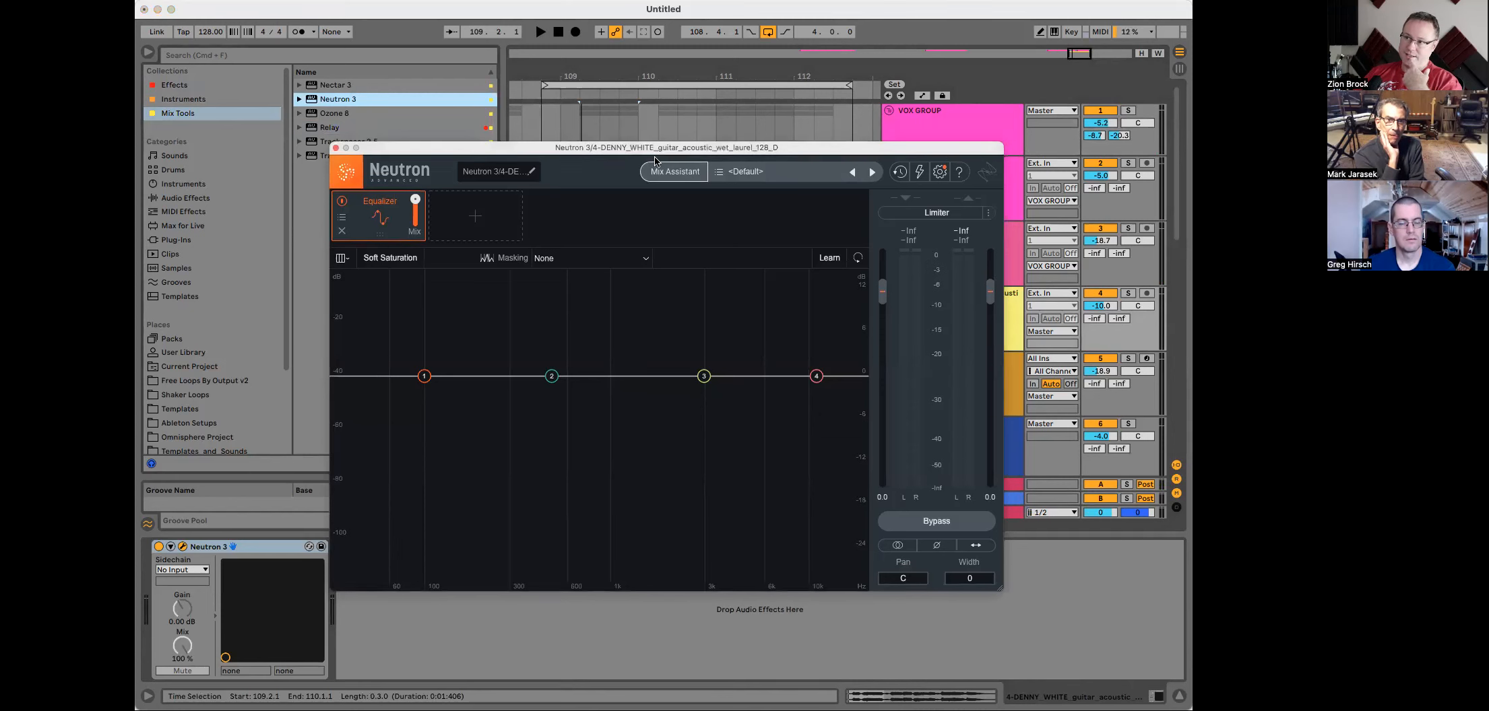
pyautogui.moveTo(650, 157); pyautogui.dragTo(716, 254)
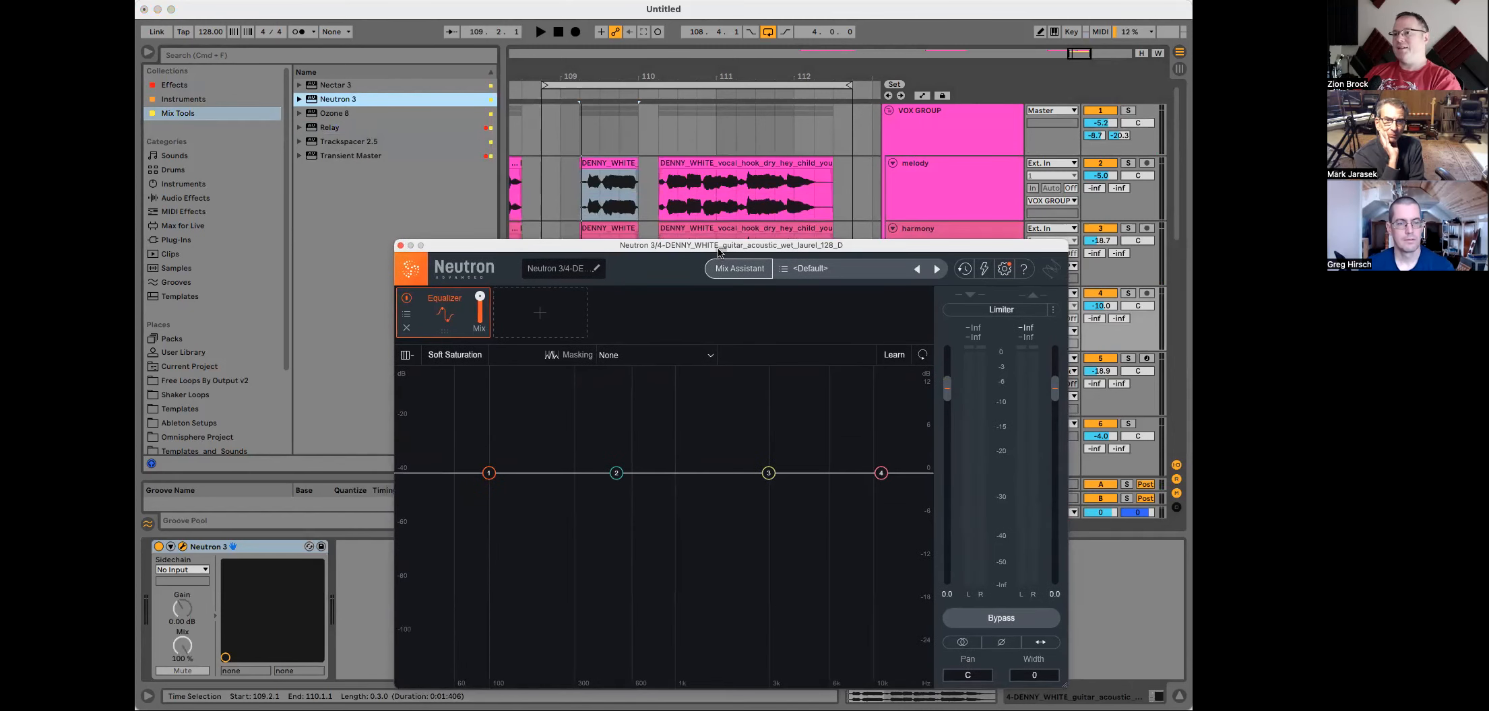
pyautogui.click(620, 355)
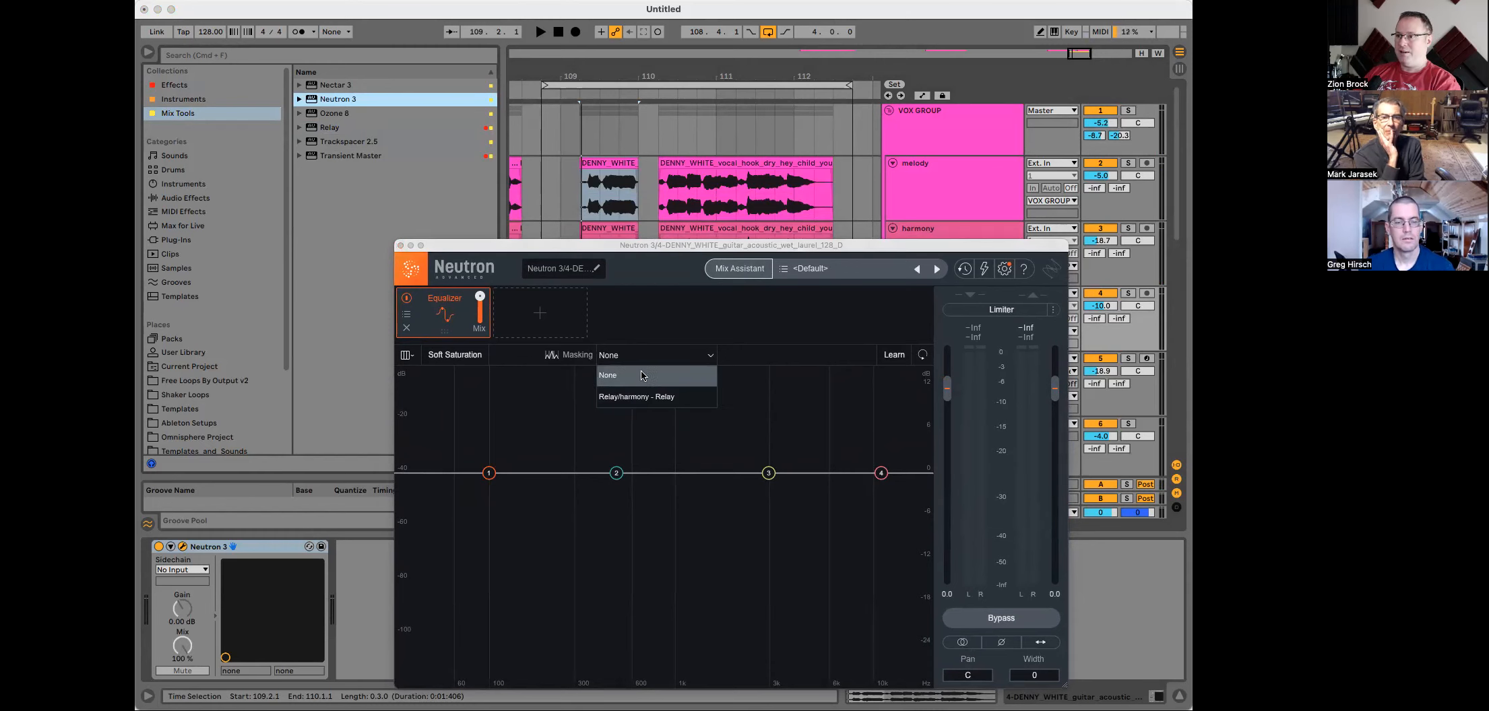
pyautogui.click(658, 339)
# Step: Add Relay to the end of the VOX GROUP device chain
pyautogui.click(932, 125)
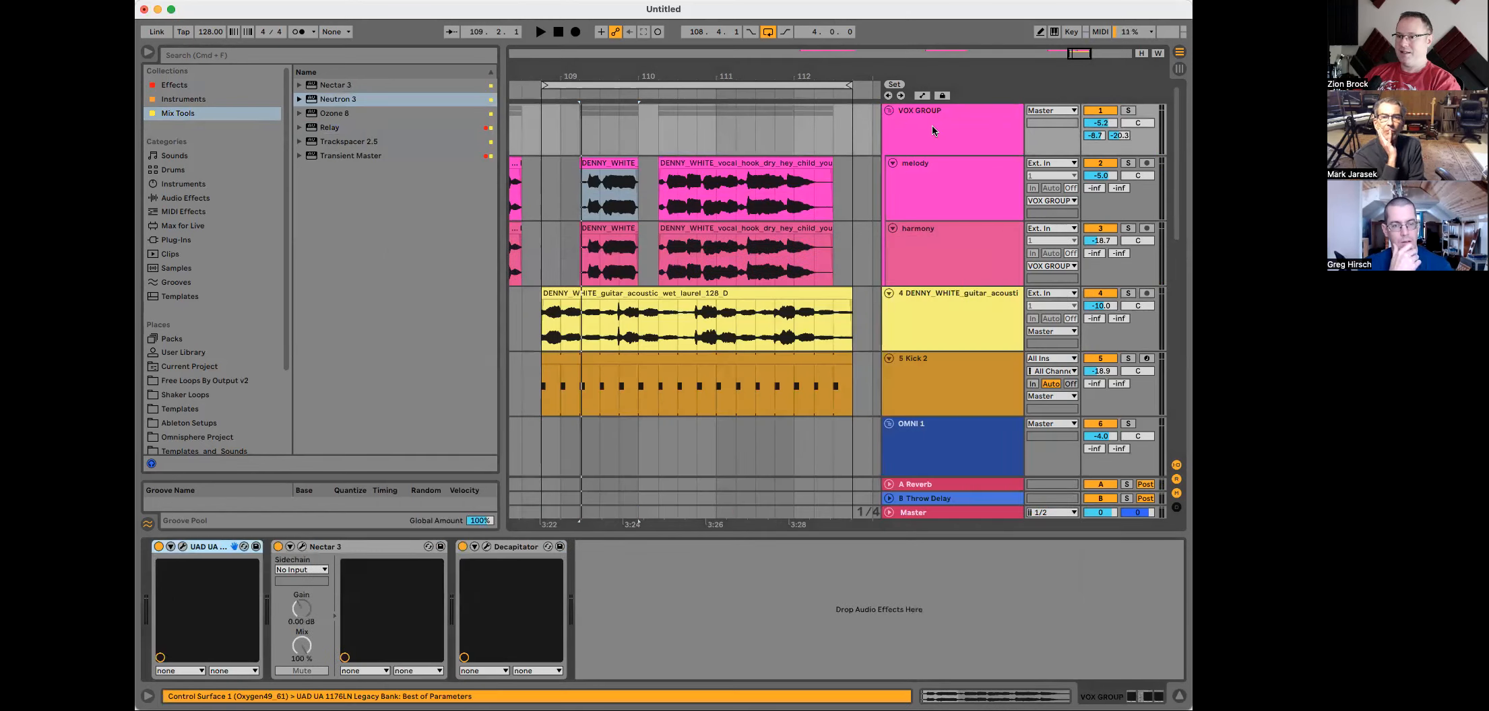
pyautogui.click(934, 128)
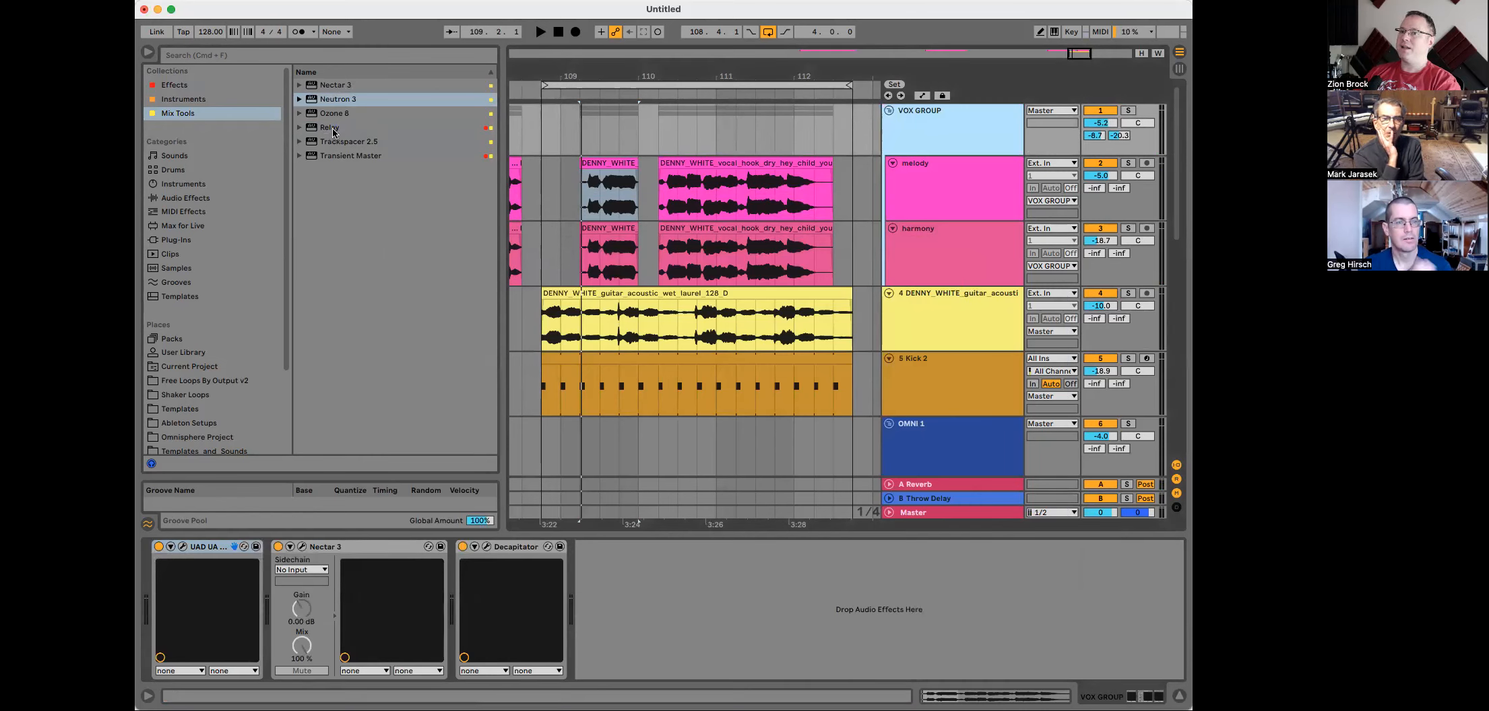
pyautogui.moveTo(330, 128); pyautogui.dragTo(667, 139)
pyautogui.moveTo(645, 236); pyautogui.dragTo(652, 593)
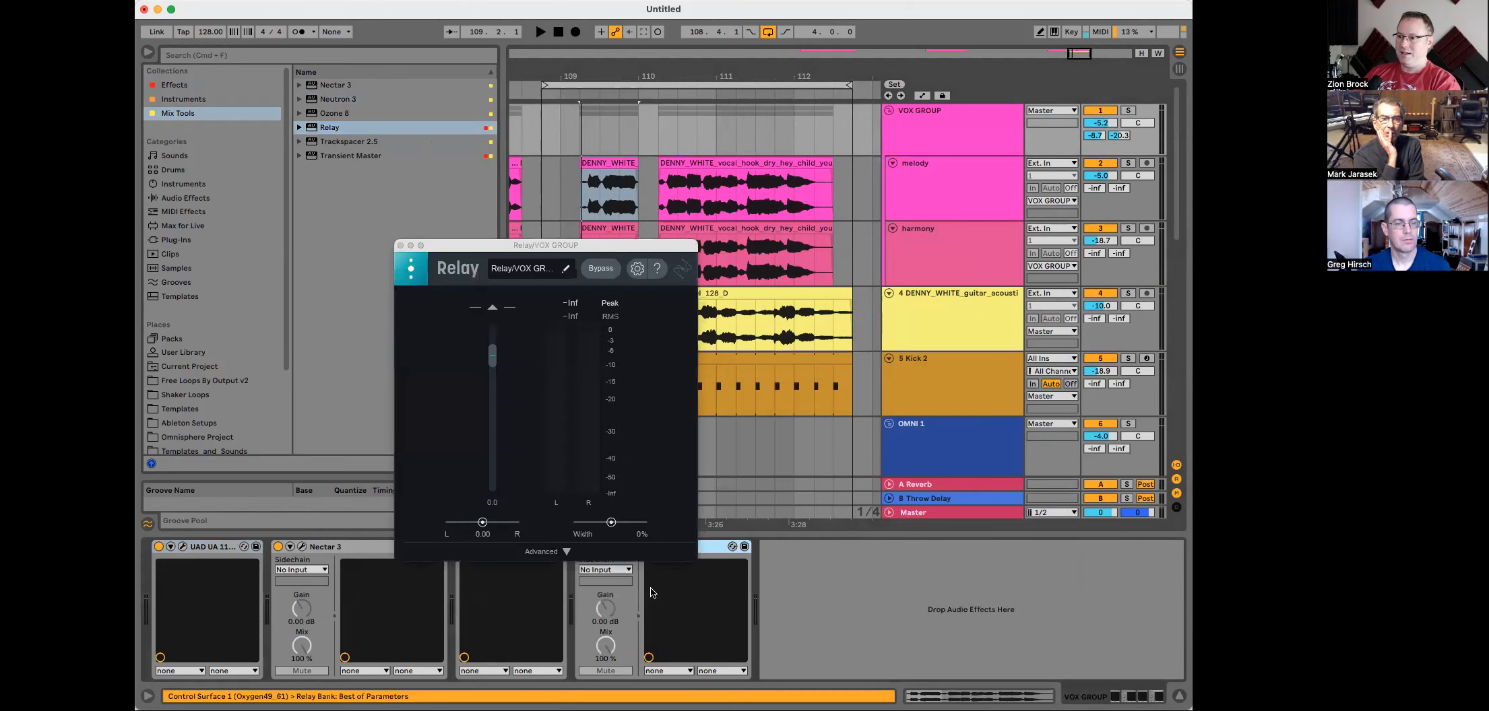
pyautogui.click(400, 247)
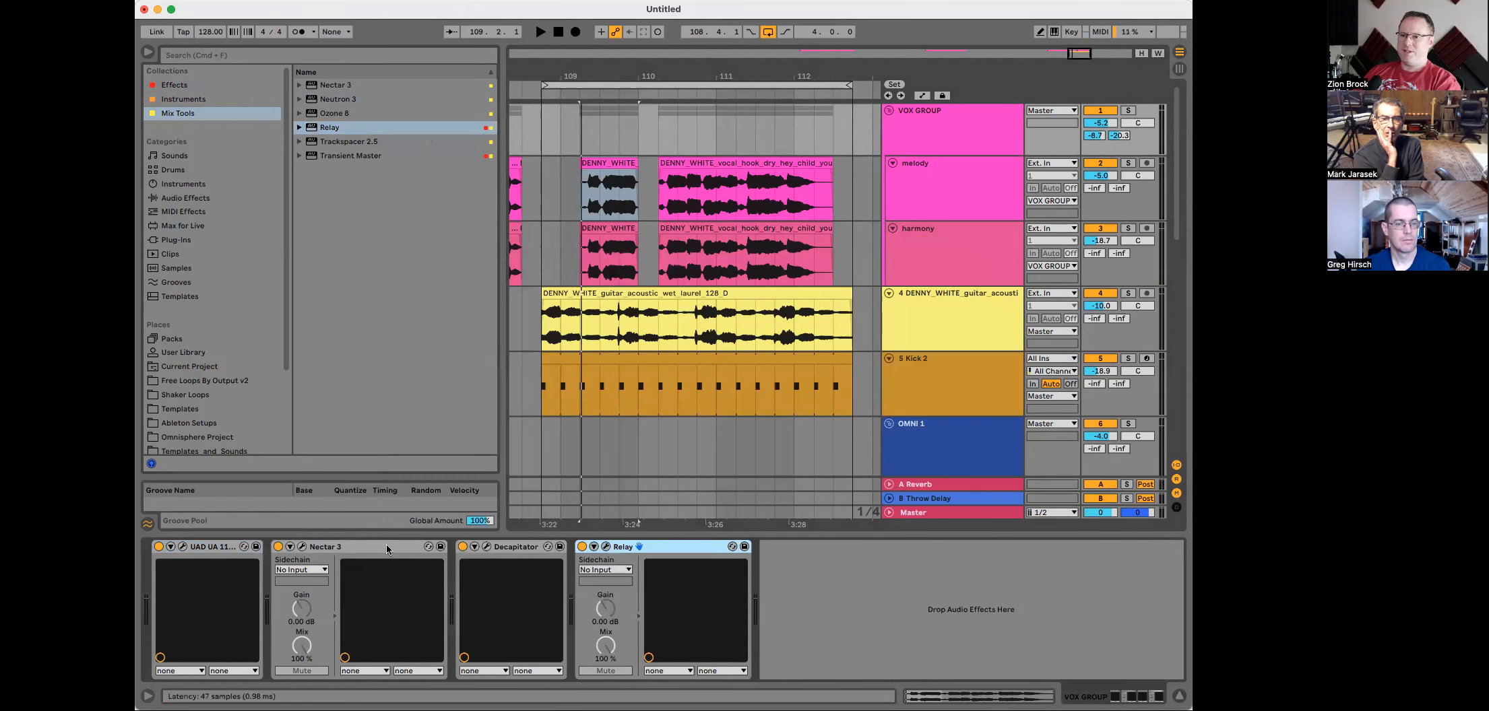
# Step: Open Neutron on the DENNY_WHITE guitar track and set its Masking source to Relay/VOX GROUP - Relay, auditioning playback
pyautogui.click(932, 296)
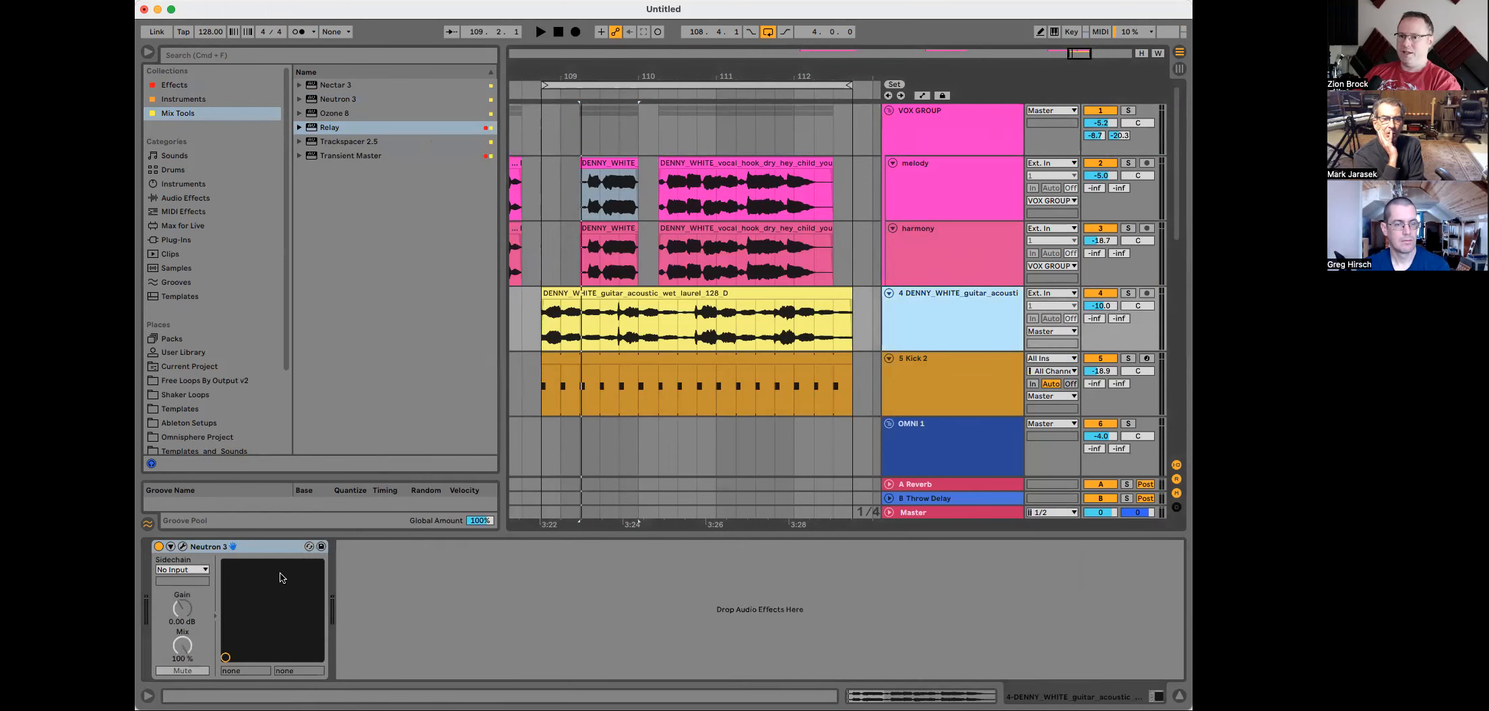
pyautogui.click(182, 547)
pyautogui.click(607, 355)
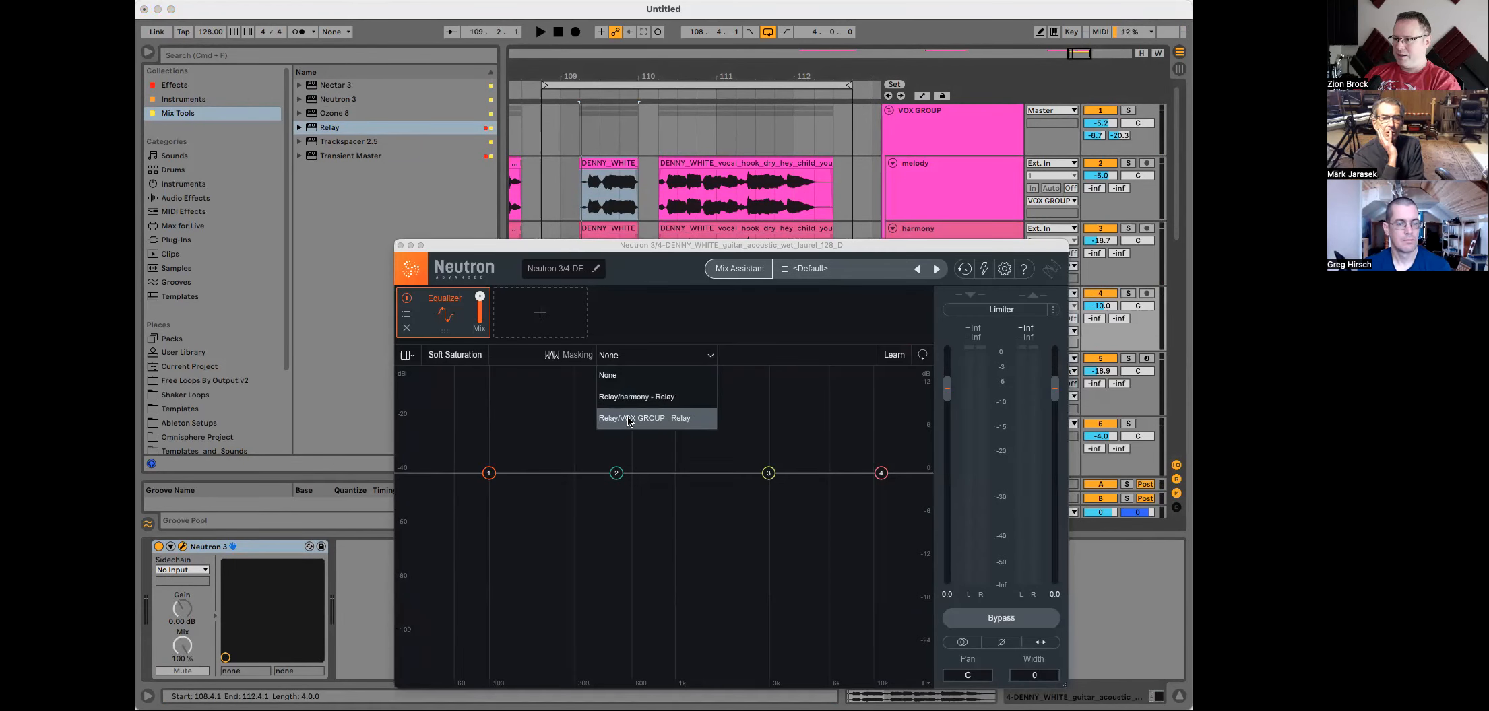
pyautogui.click(663, 419)
pyautogui.moveTo(657, 245); pyautogui.dragTo(570, 174)
pyautogui.press('space')
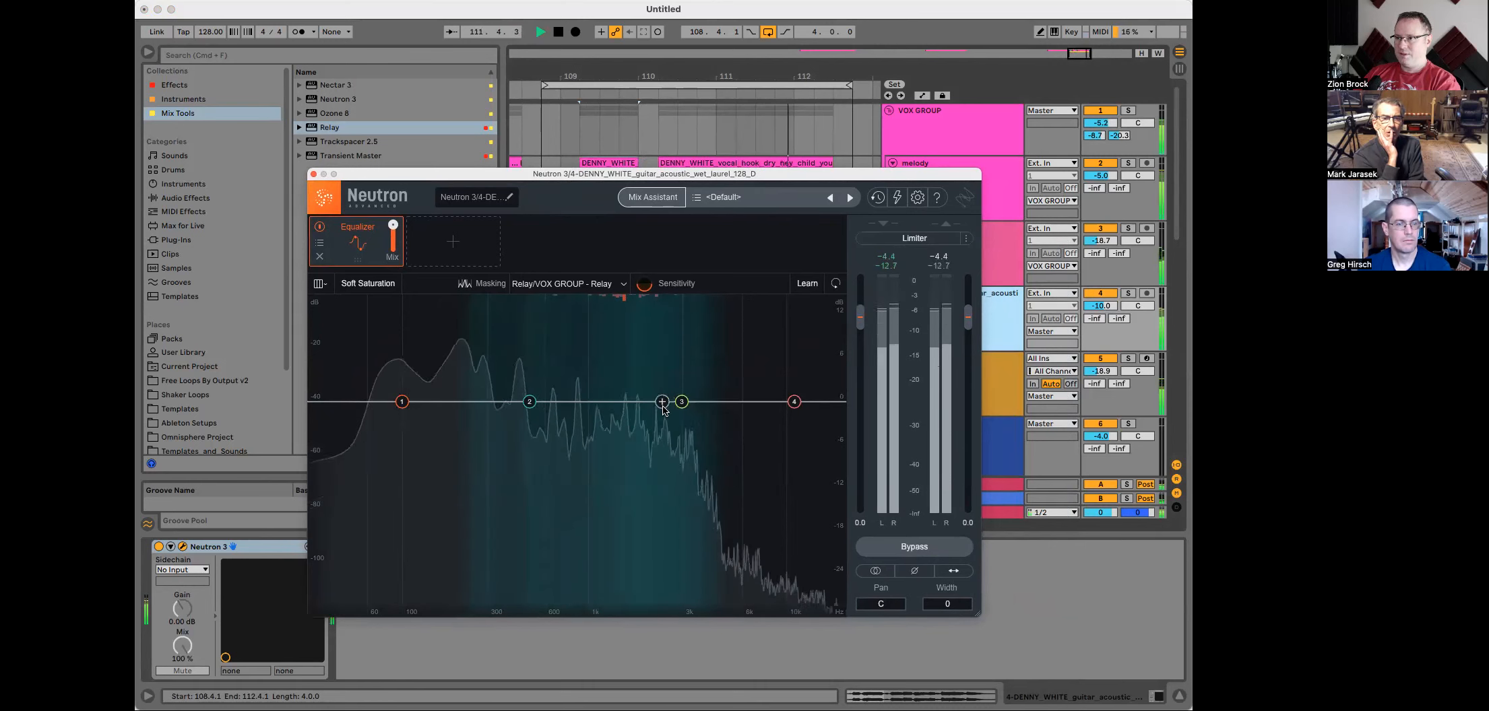
pyautogui.press('space')
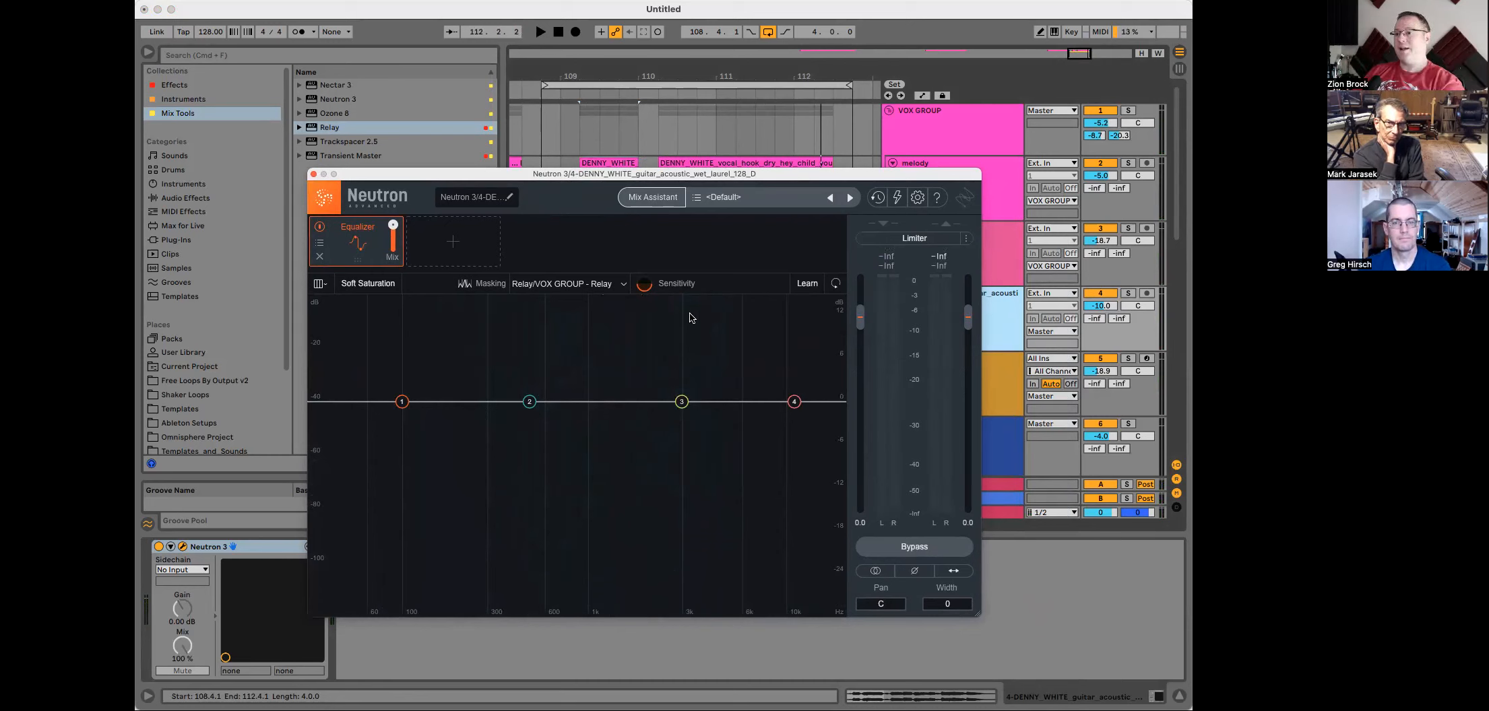
# Step: Run Neutron's EQ Learn on the guitar during playback to place the EQ bands
pyautogui.click(806, 283)
pyautogui.press('space')
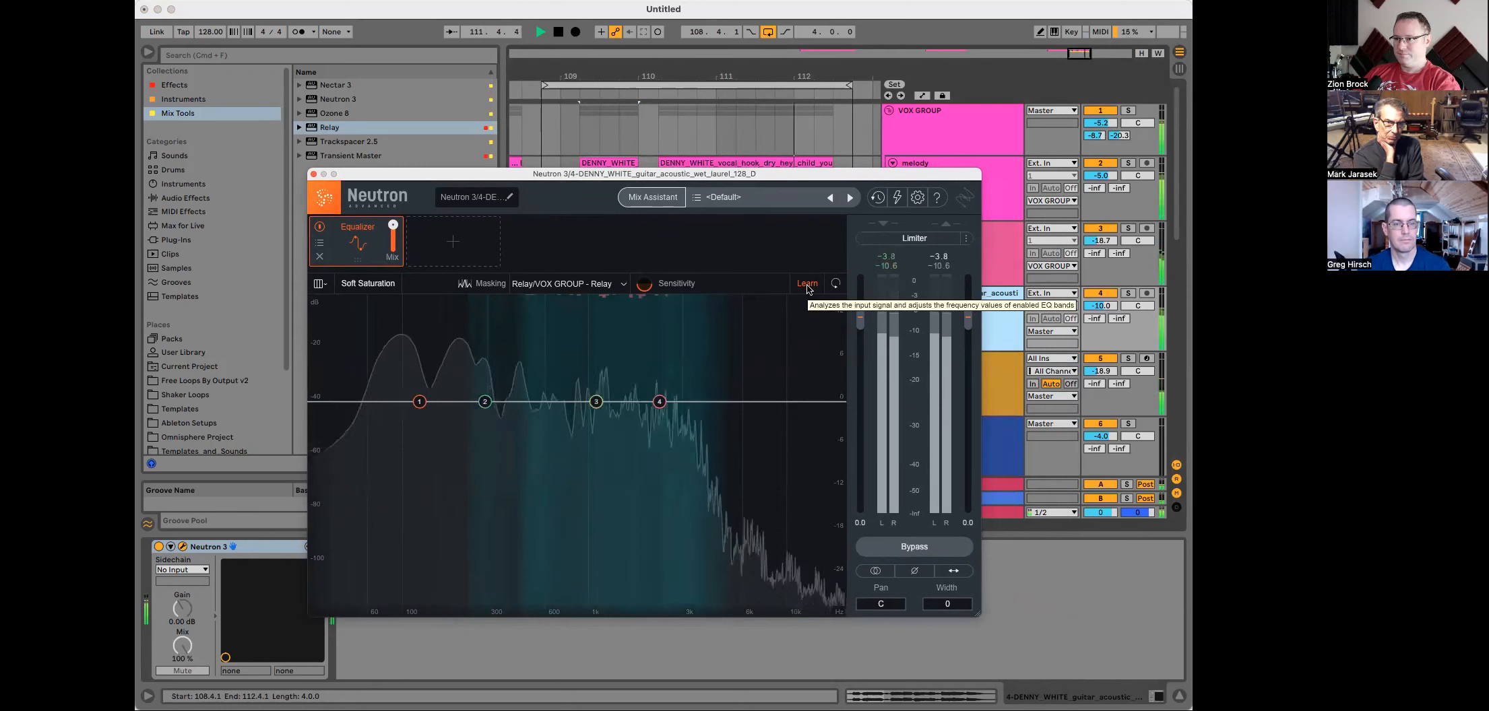
pyautogui.click(808, 286)
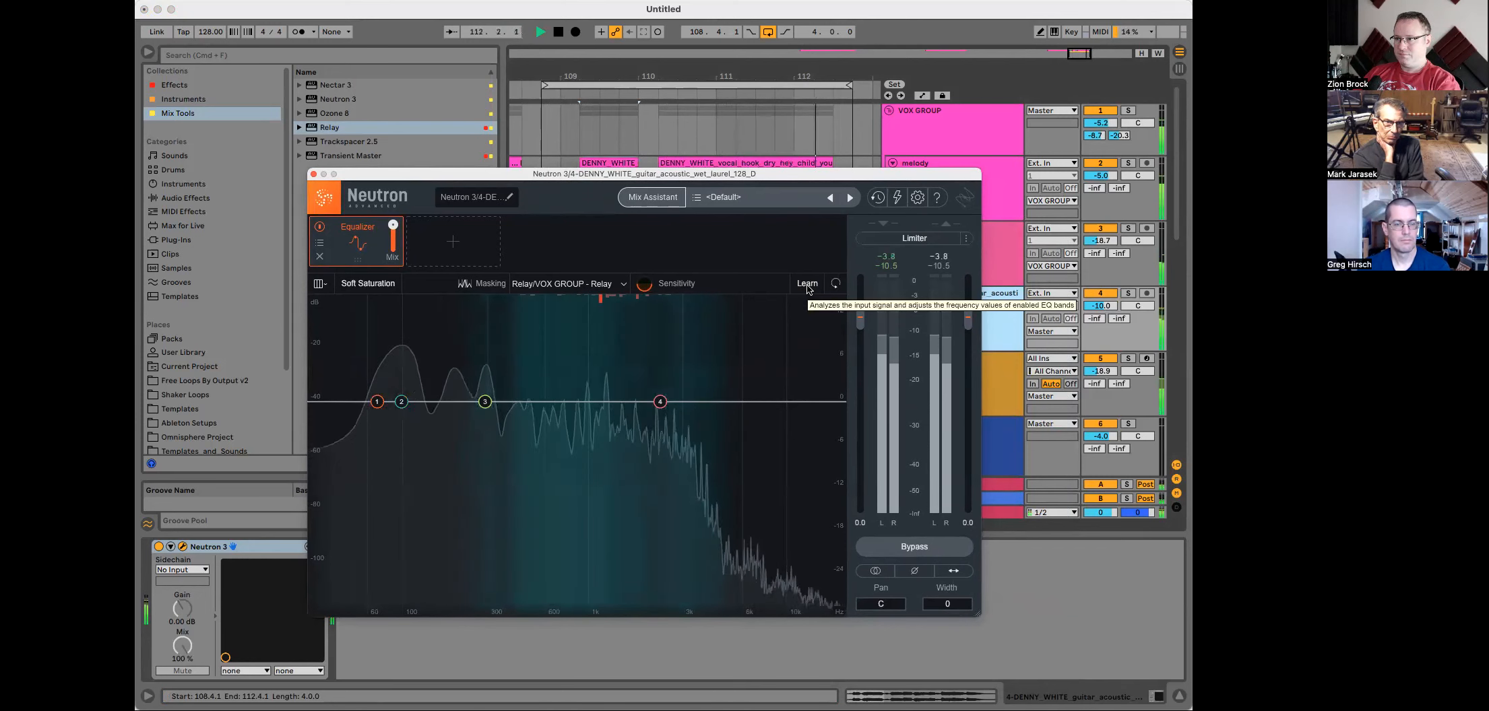
pyautogui.press('space')
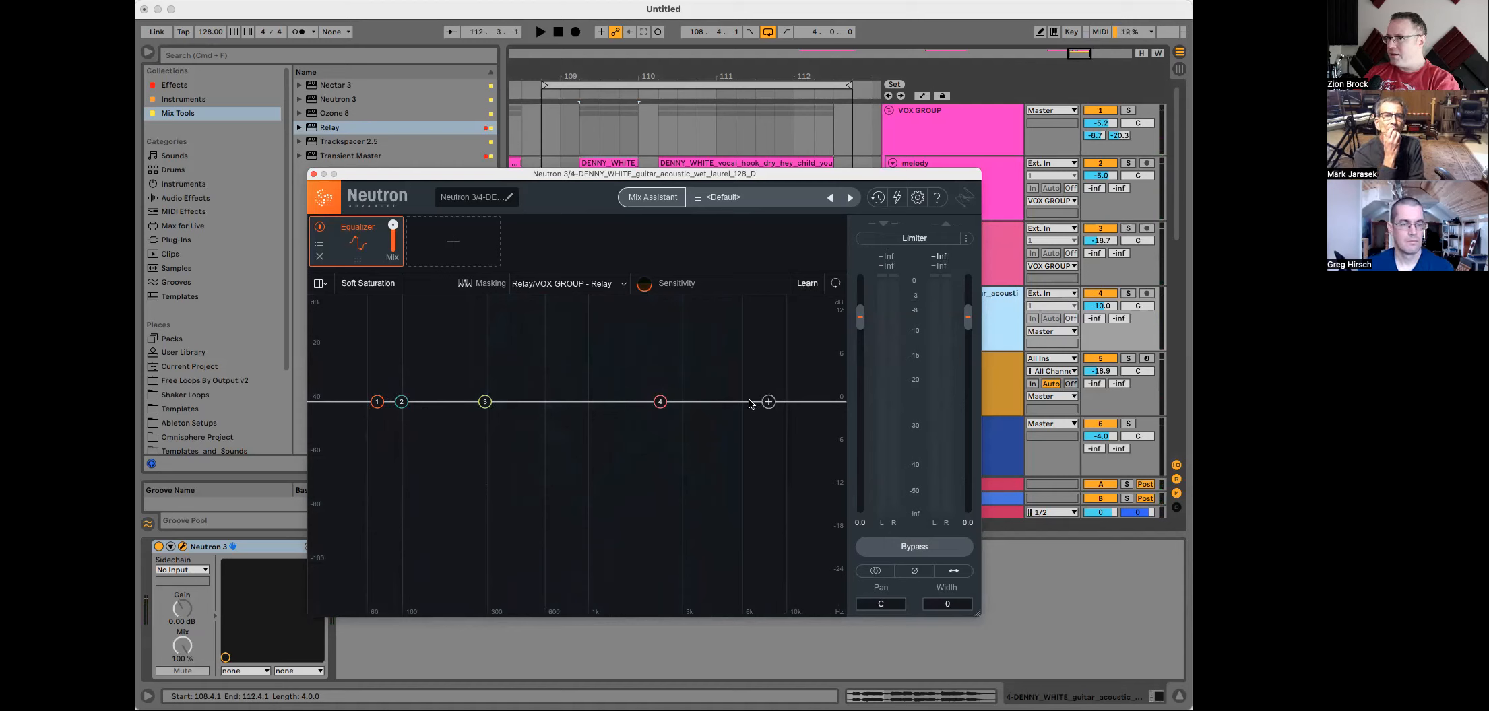
# Step: Turn band 4 into a wide bell cut of about -6.1 dB, Q 0.5, centred near 1313 Hz
pyautogui.moveTo(661, 403); pyautogui.dragTo(656, 450)
pyautogui.click(654, 352)
pyautogui.moveTo(631, 368)
pyautogui.click(714, 368)
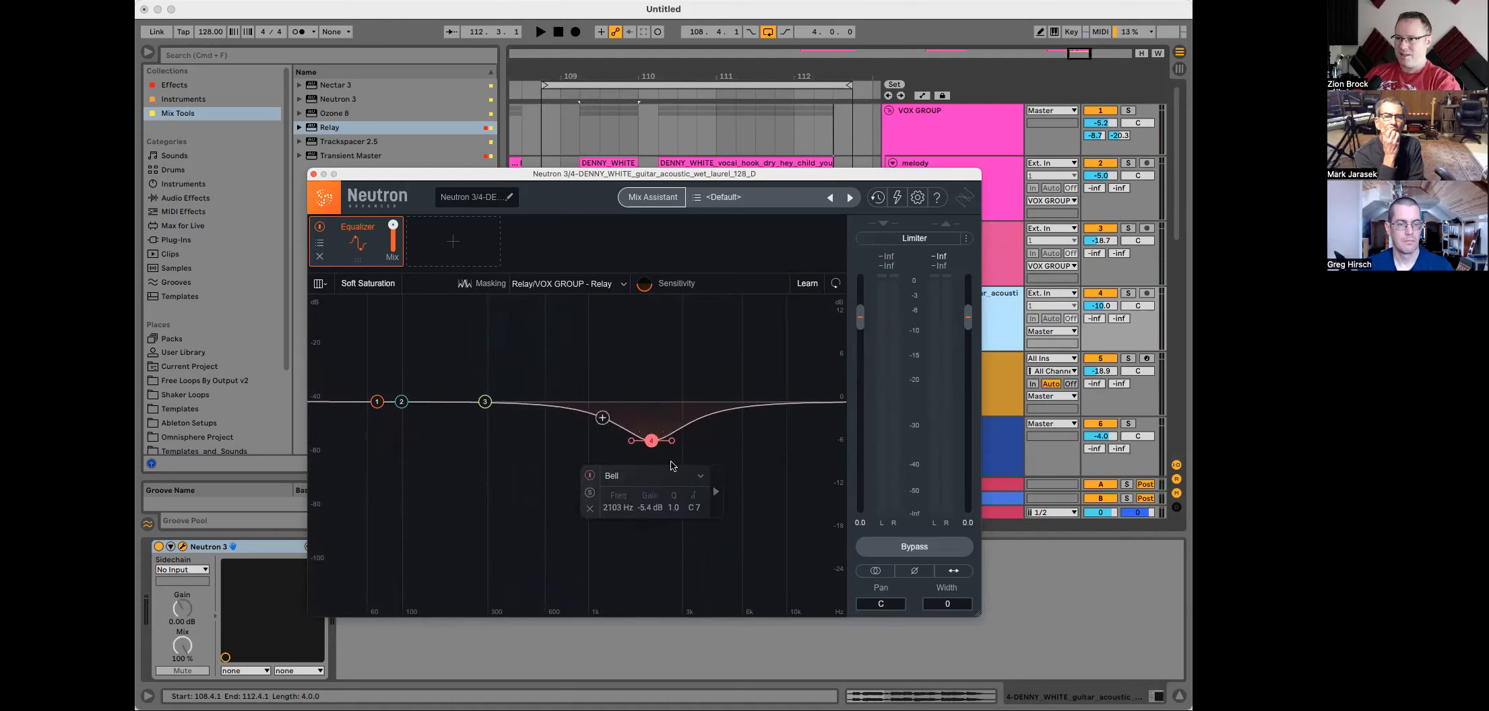
pyautogui.moveTo(672, 442)
pyautogui.mouseDown()
pyautogui.moveTo(652, 434)
pyautogui.moveTo(656, 493)
pyautogui.moveTo(655, 414)
pyautogui.moveTo(655, 460)
pyautogui.mouseUp()
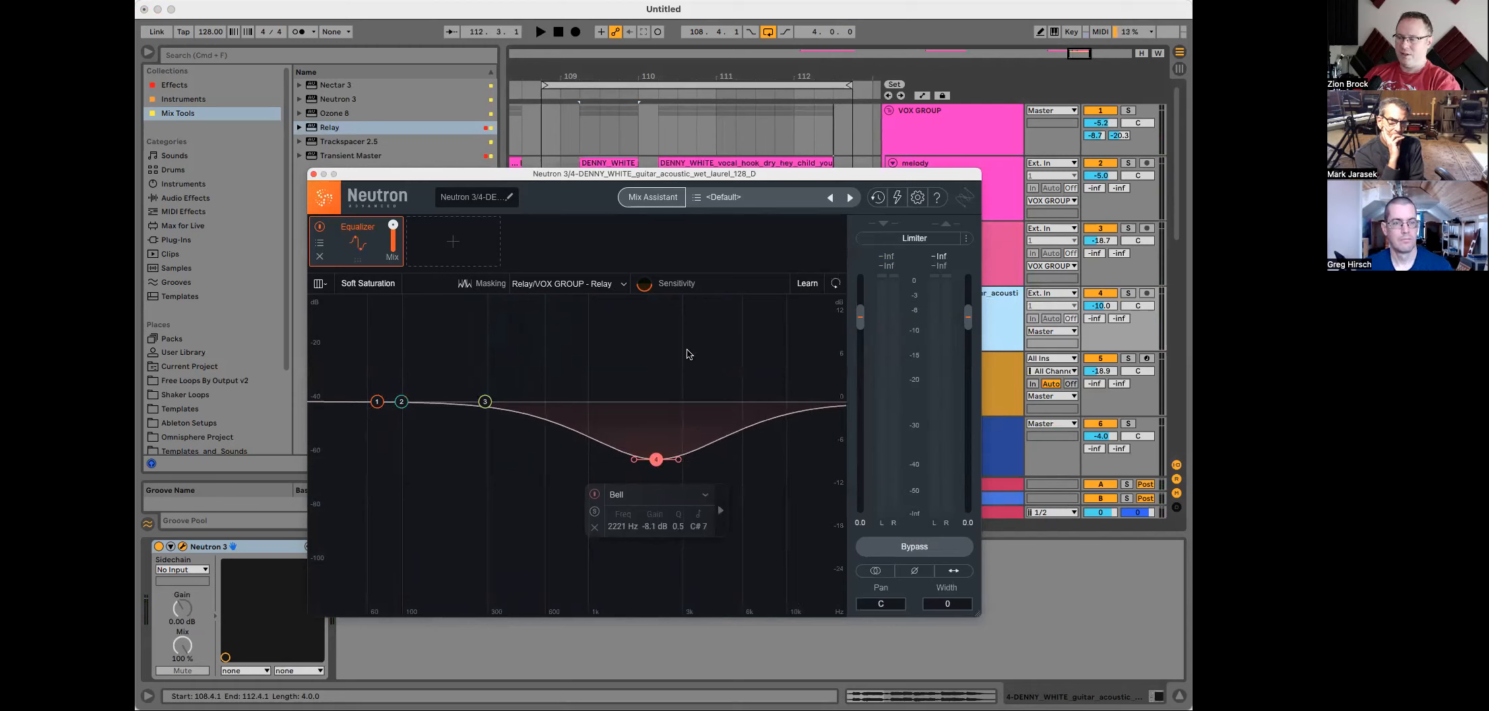
pyautogui.press('space')
pyautogui.moveTo(655, 460); pyautogui.dragTo(611, 461)
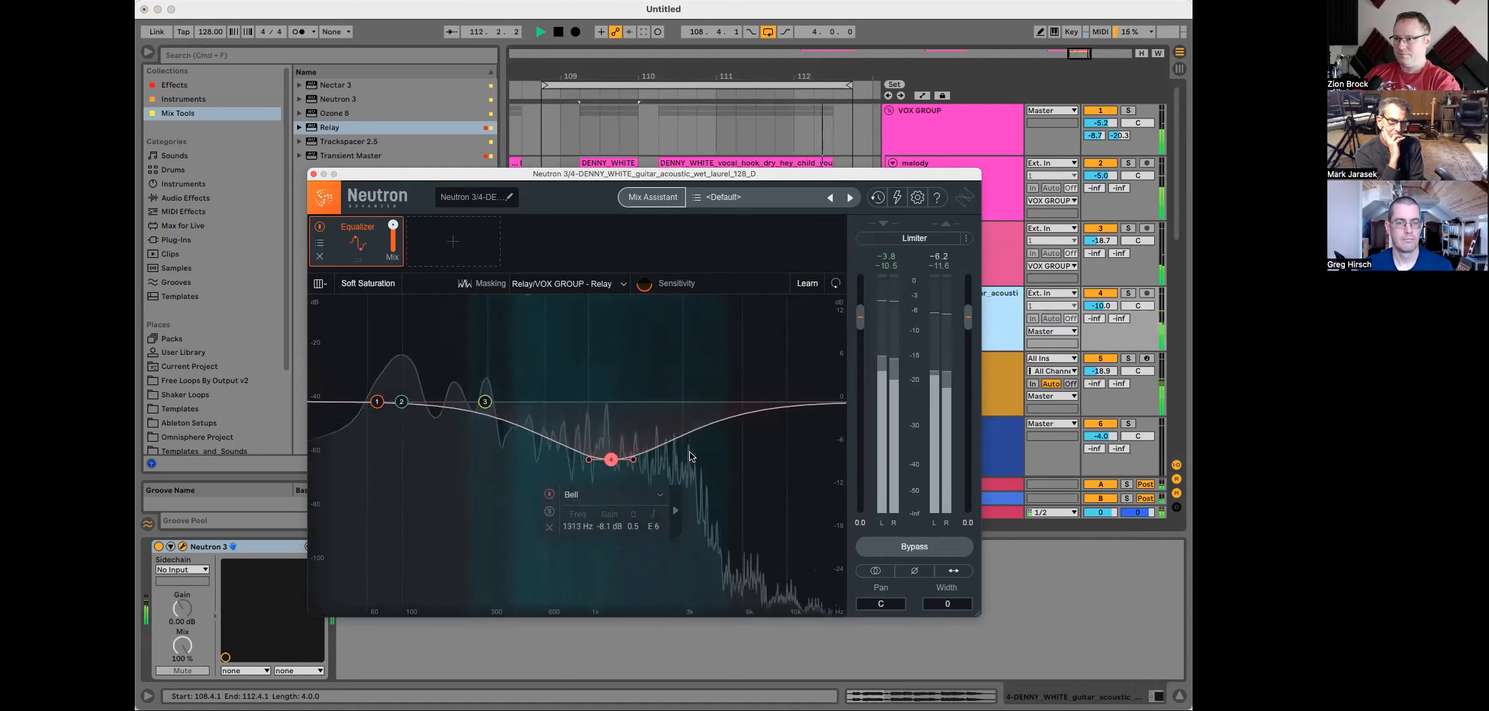
pyautogui.press('space')
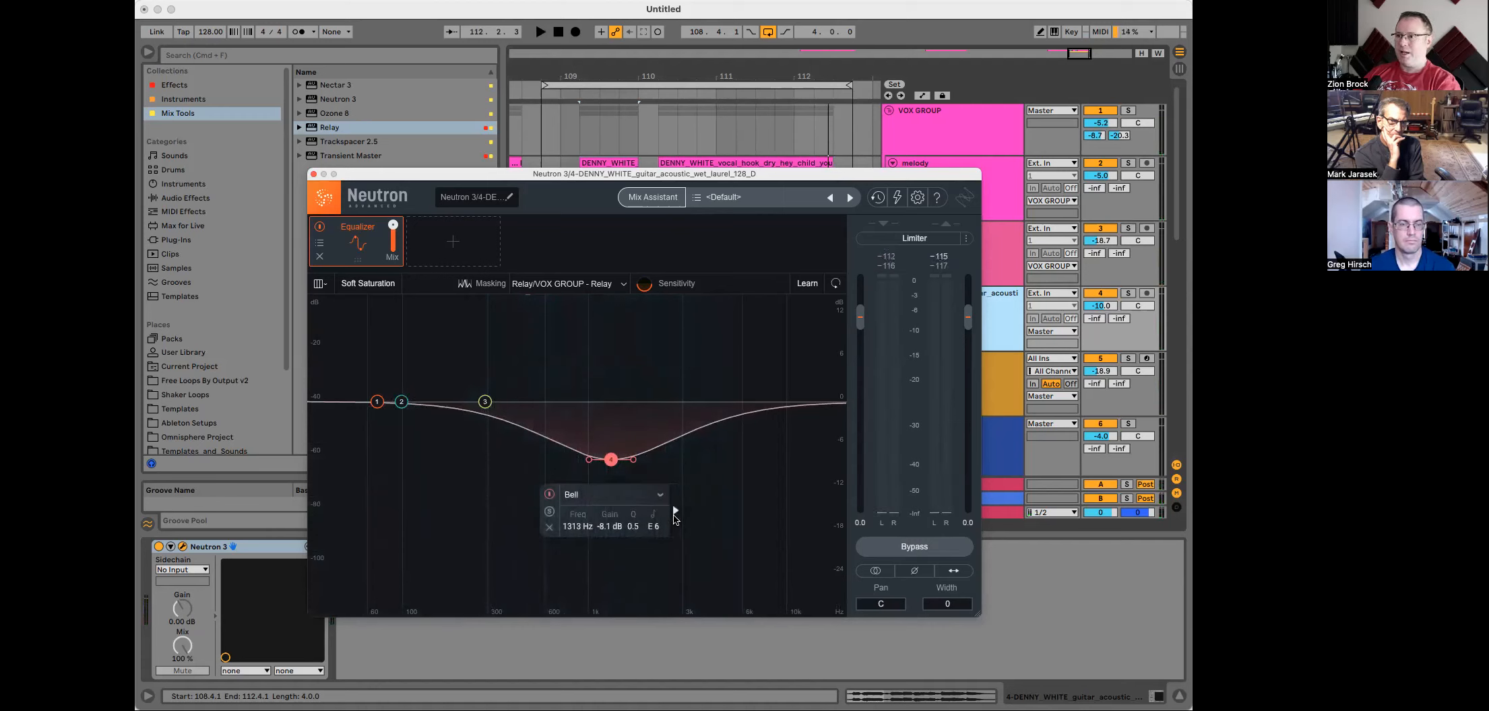
# Step: Make band 4 dynamic with external sidechain on Full signal, routing the sidechain input from VOX GROUP
pyautogui.click(675, 515)
pyautogui.click(680, 494)
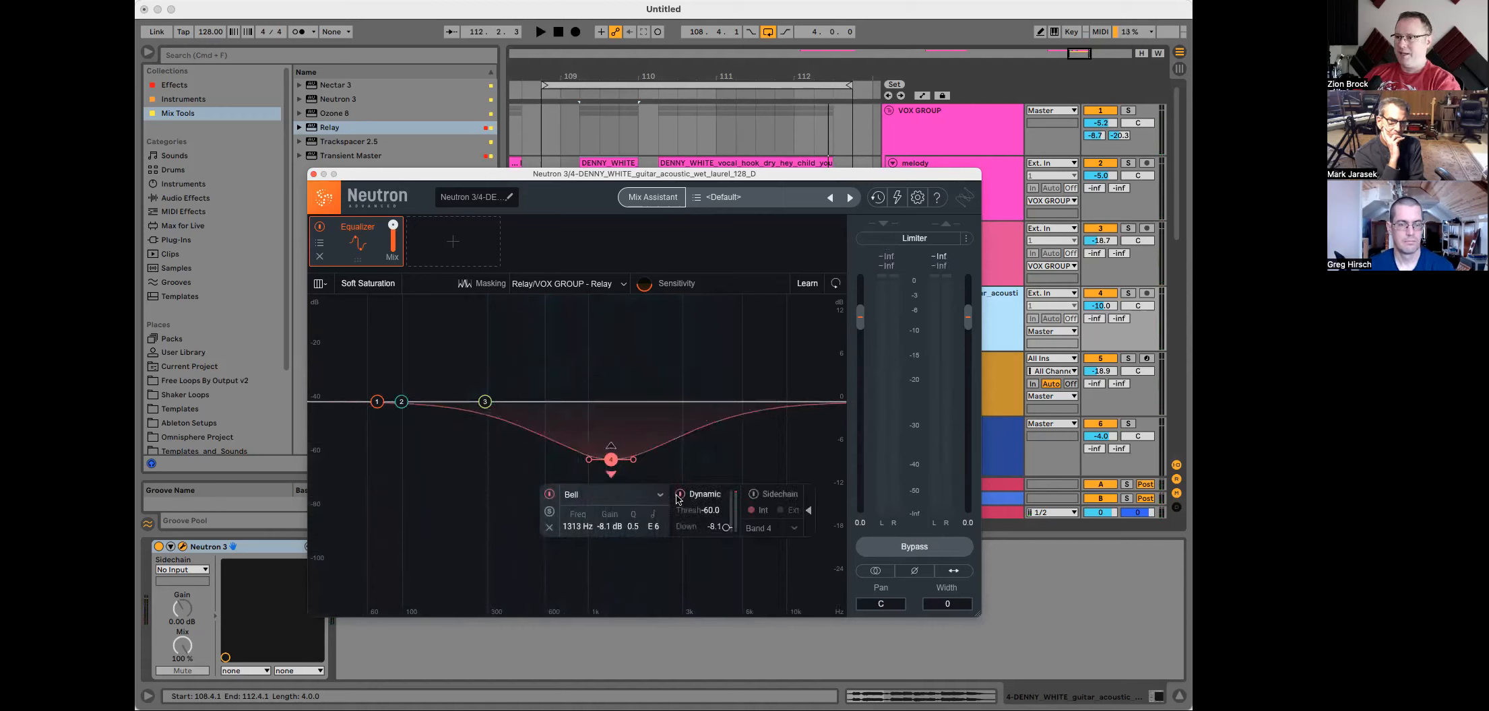
pyautogui.click(754, 495)
pyautogui.click(770, 528)
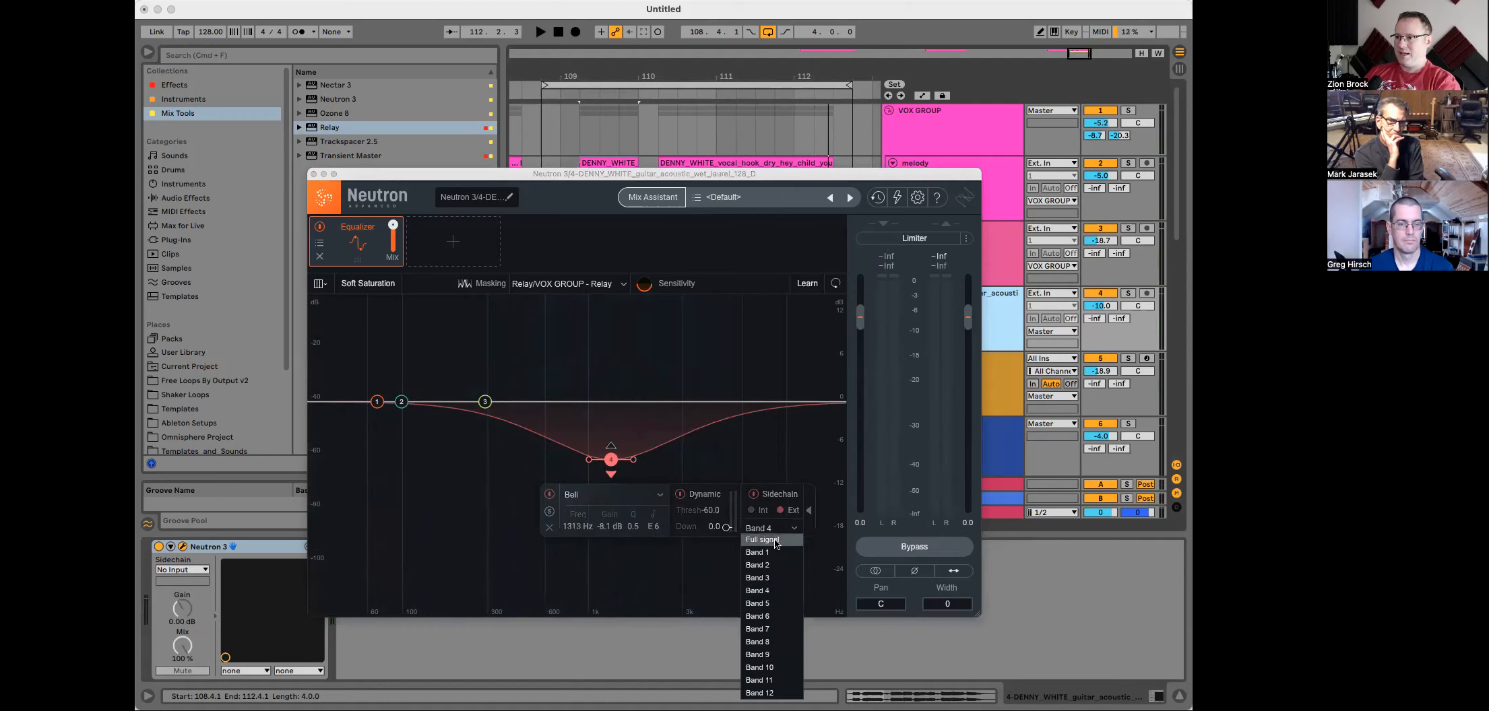
pyautogui.click(775, 541)
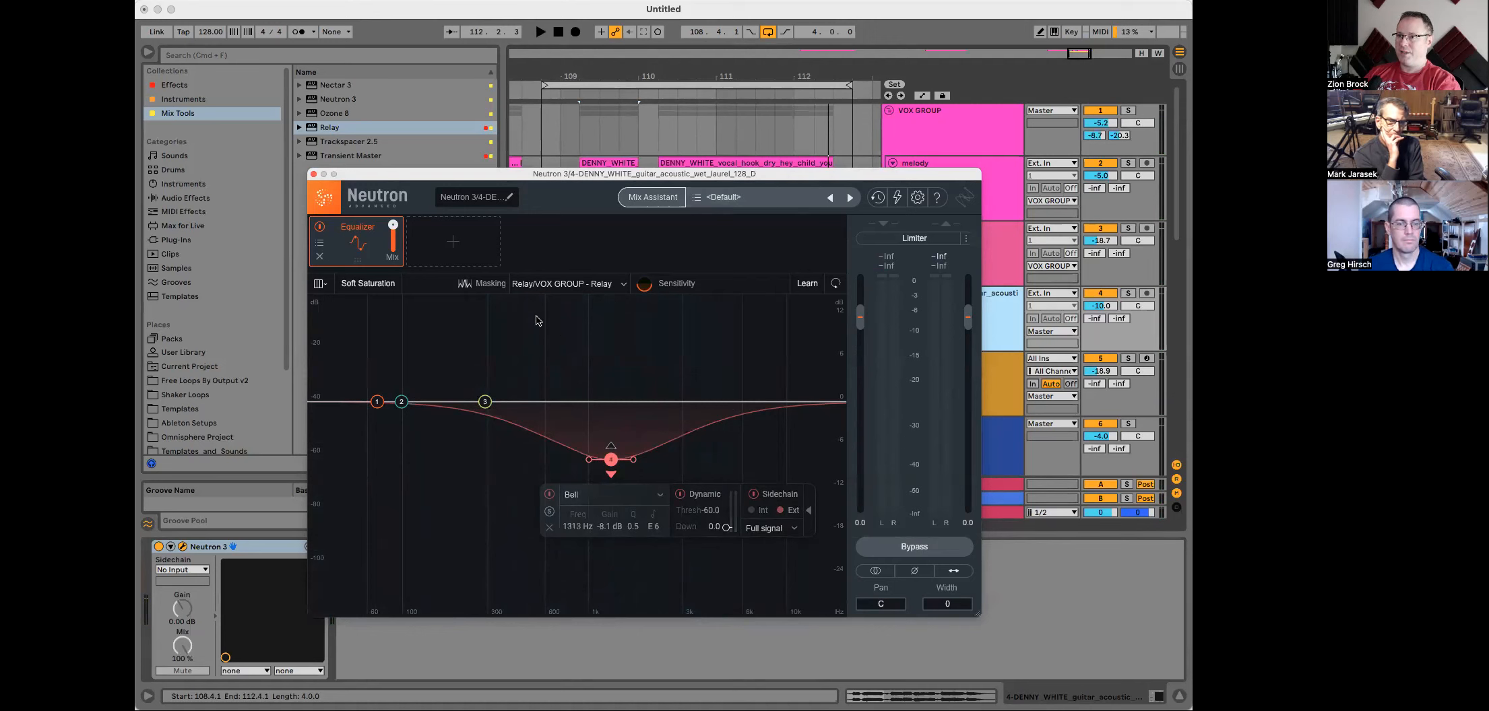
pyautogui.click(173, 571)
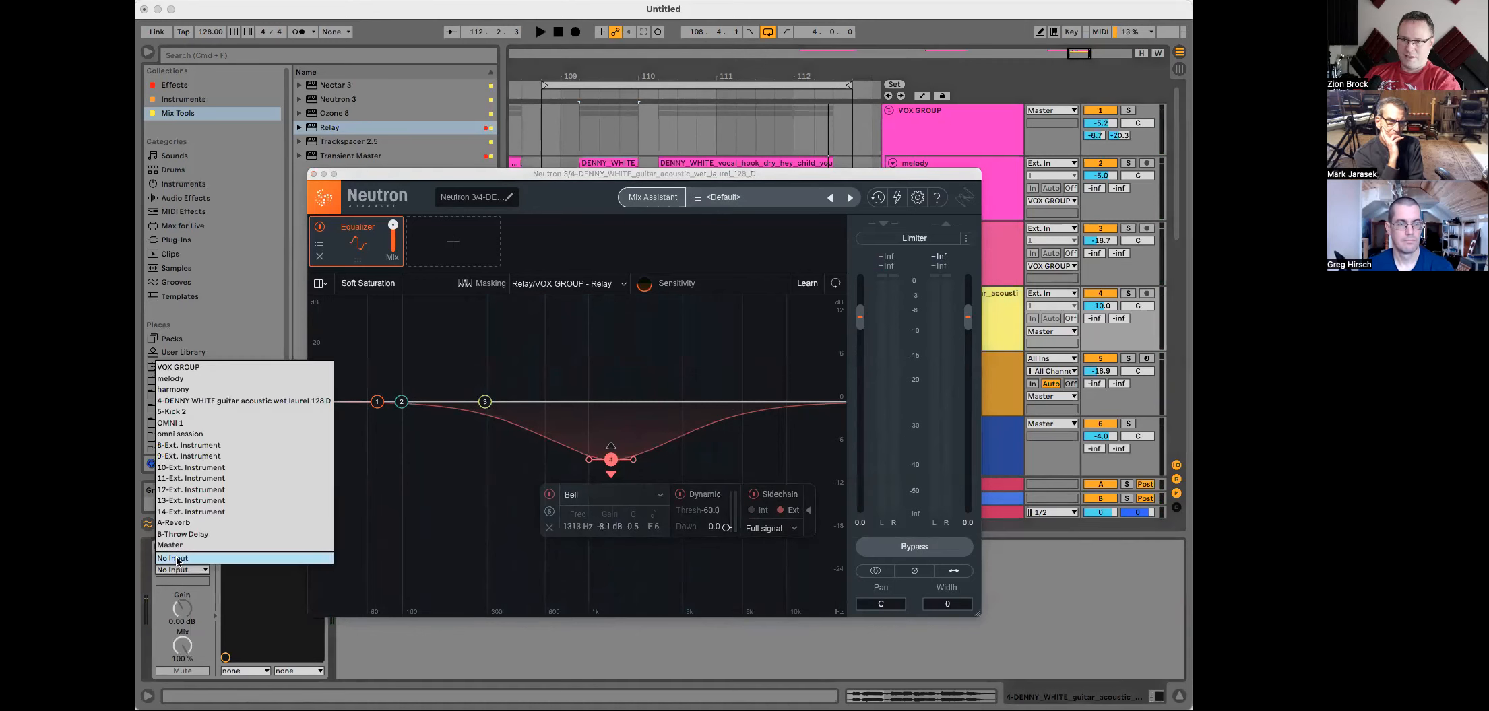
pyautogui.click(187, 372)
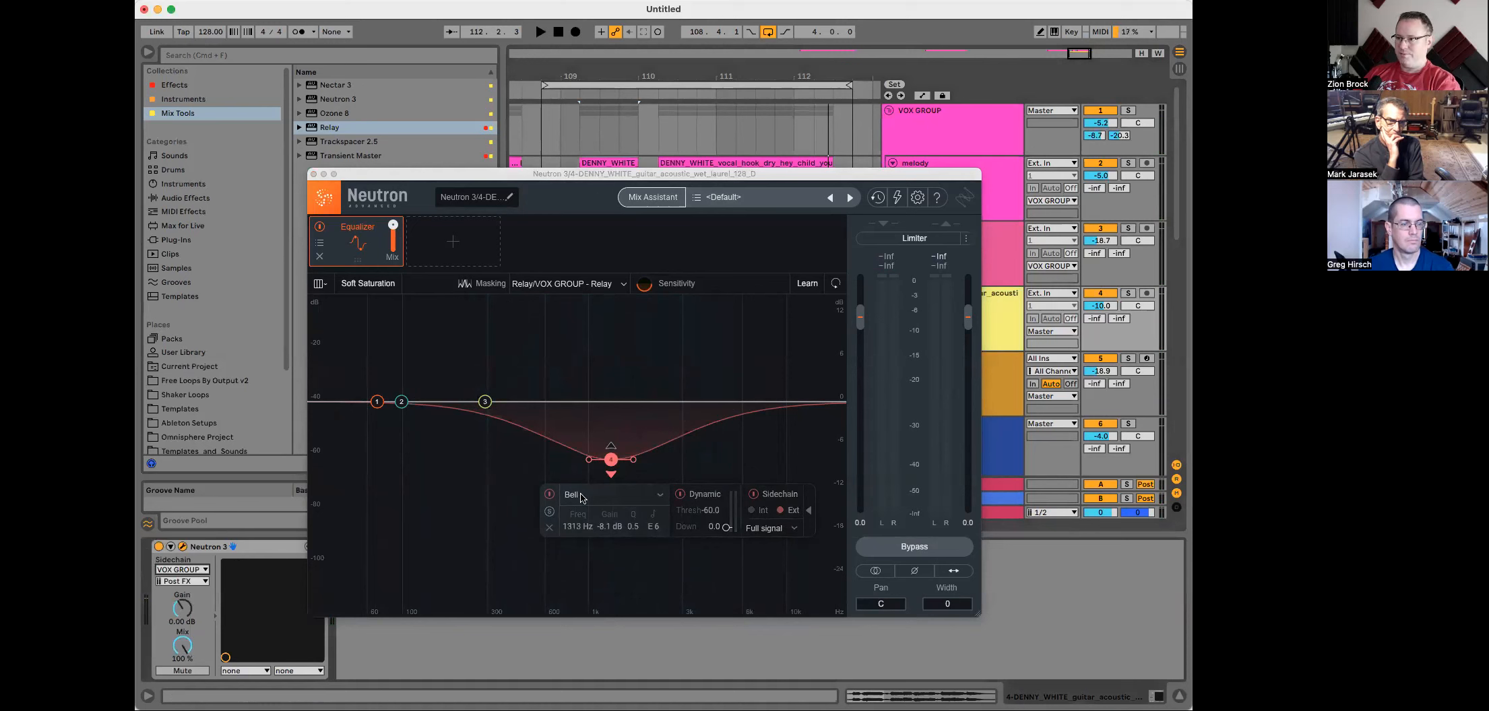
# Step: Fine-tune band 4 to about 1521 Hz and -7.8 dB while listening, then close Neutron
pyautogui.moveTo(609, 461); pyautogui.dragTo(614, 461)
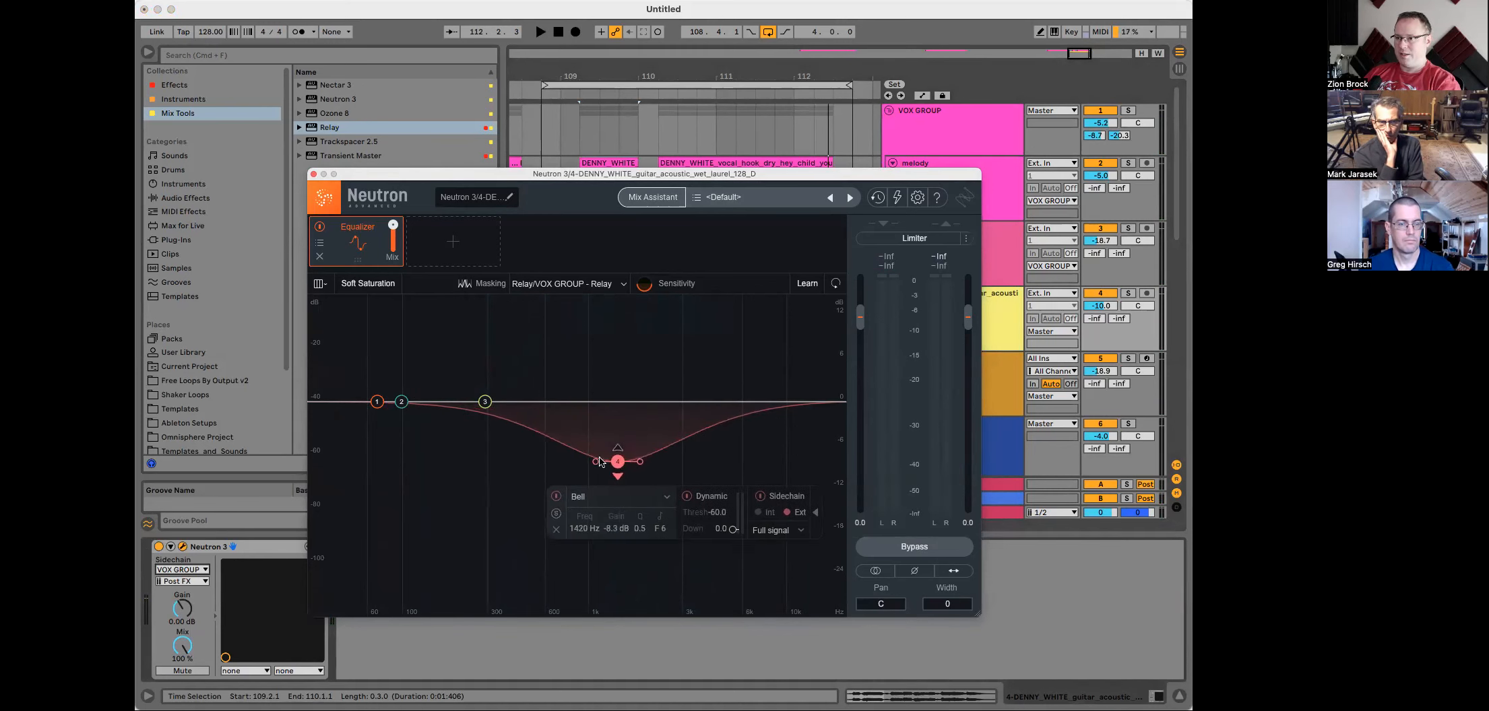
pyautogui.press('space')
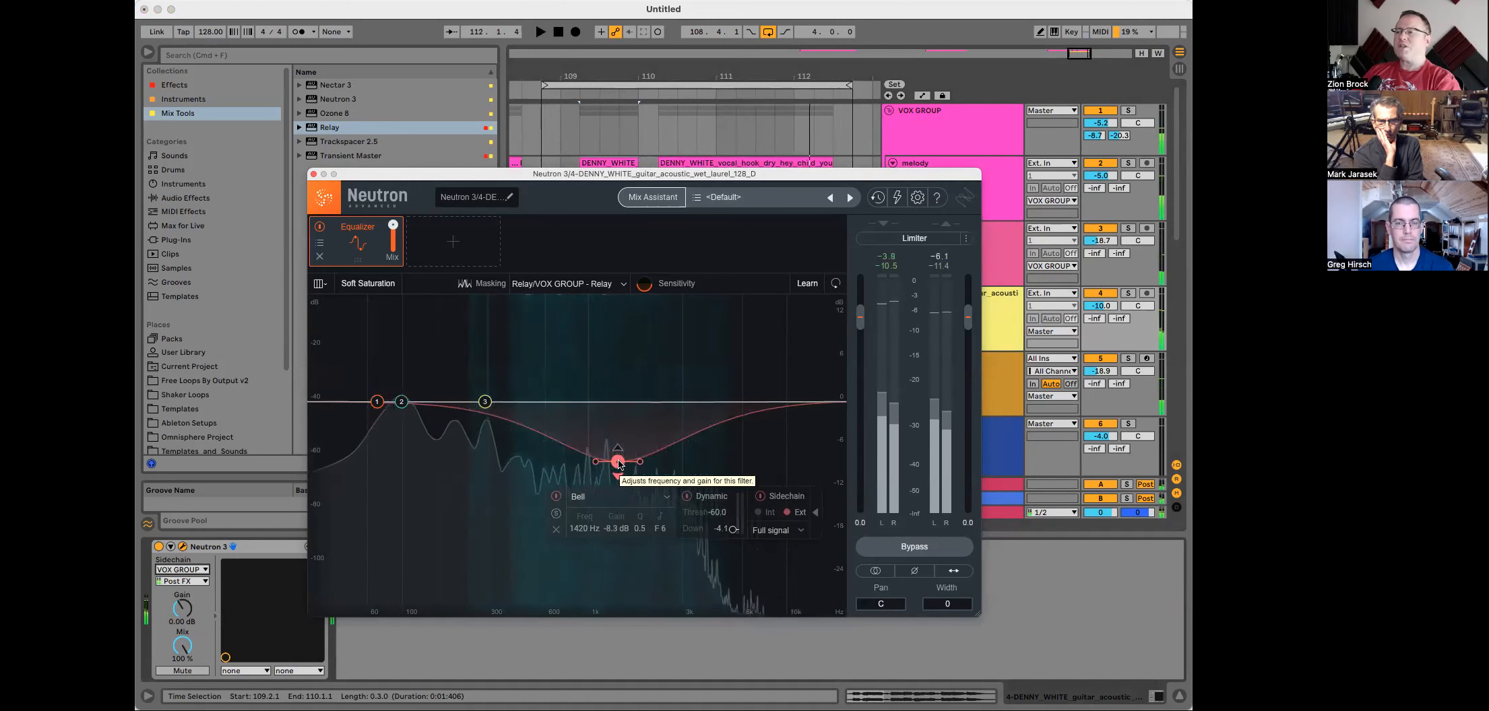
pyautogui.press('space')
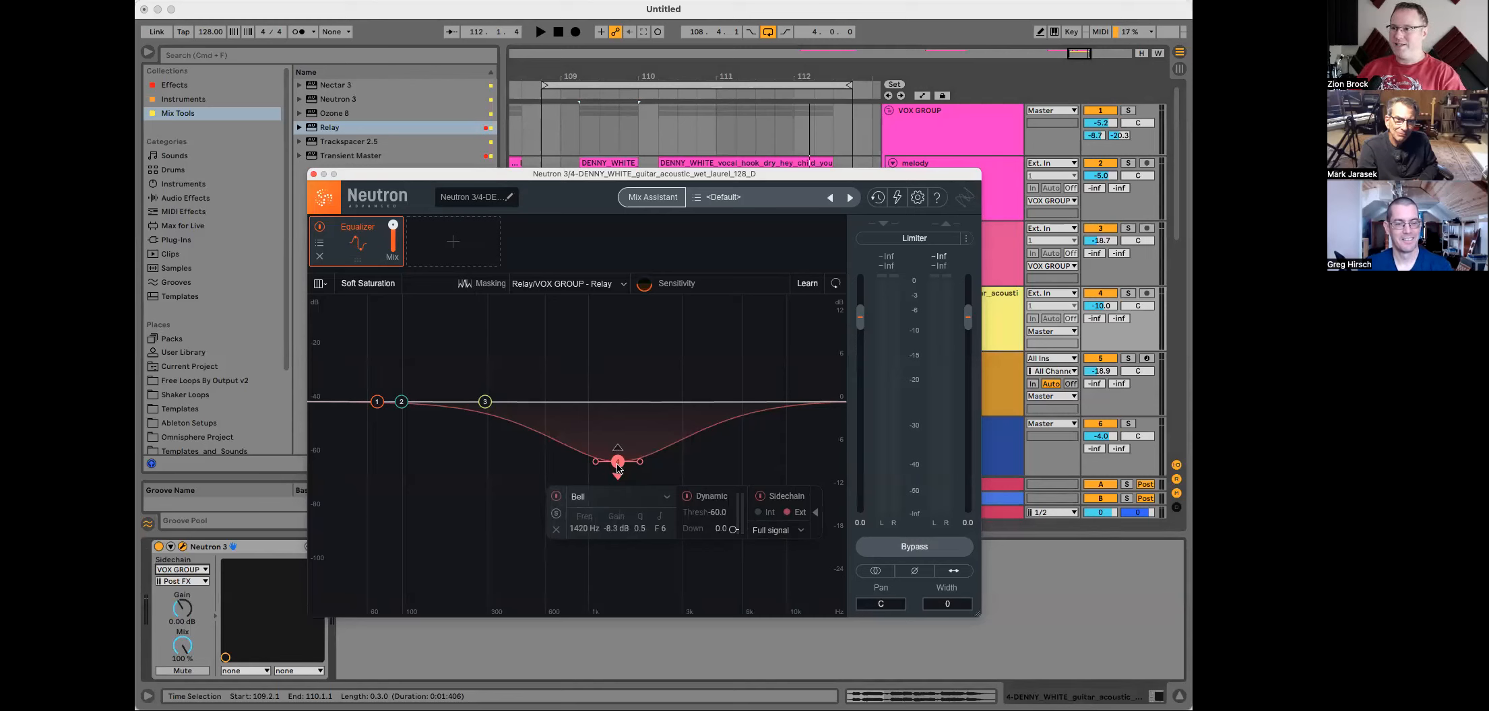
pyautogui.moveTo(617, 468); pyautogui.dragTo(622, 457)
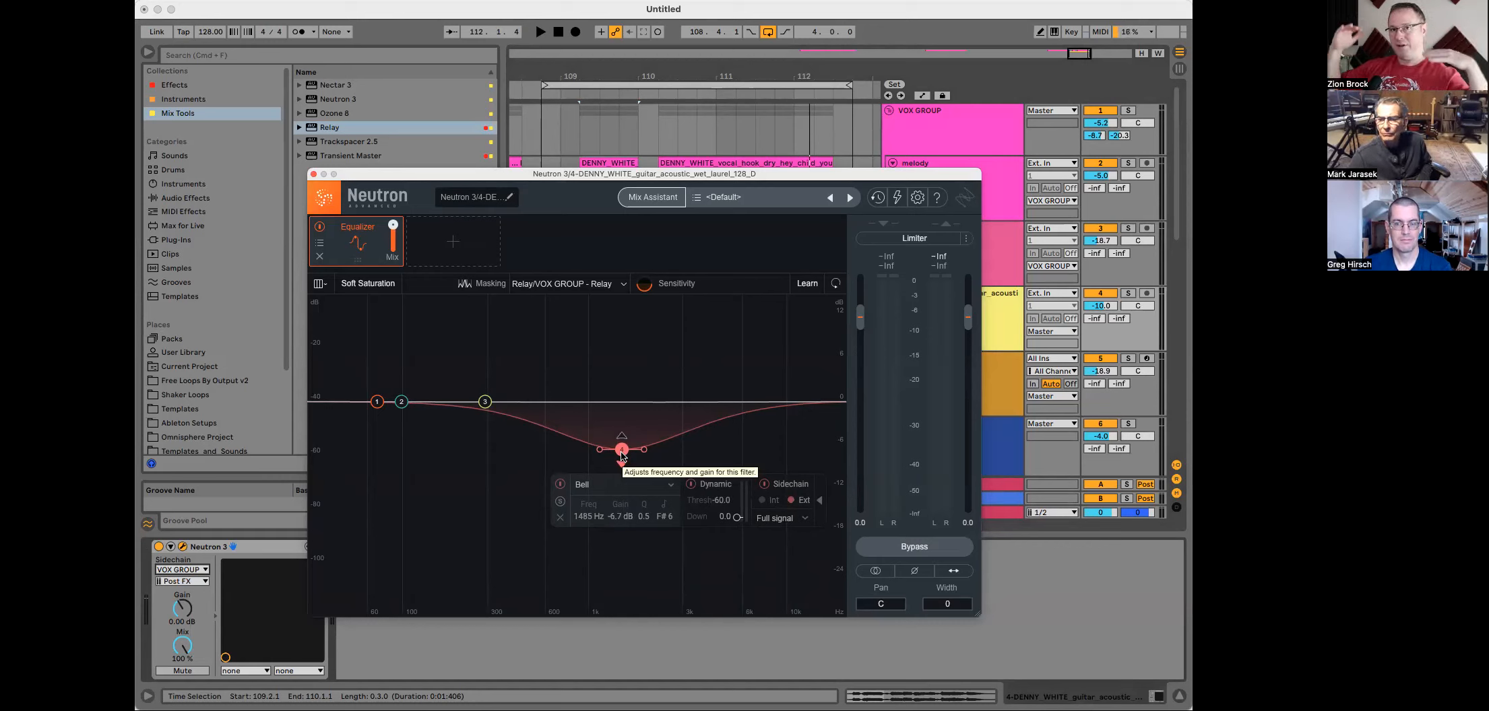
pyautogui.moveTo(621, 457); pyautogui.dragTo(624, 465)
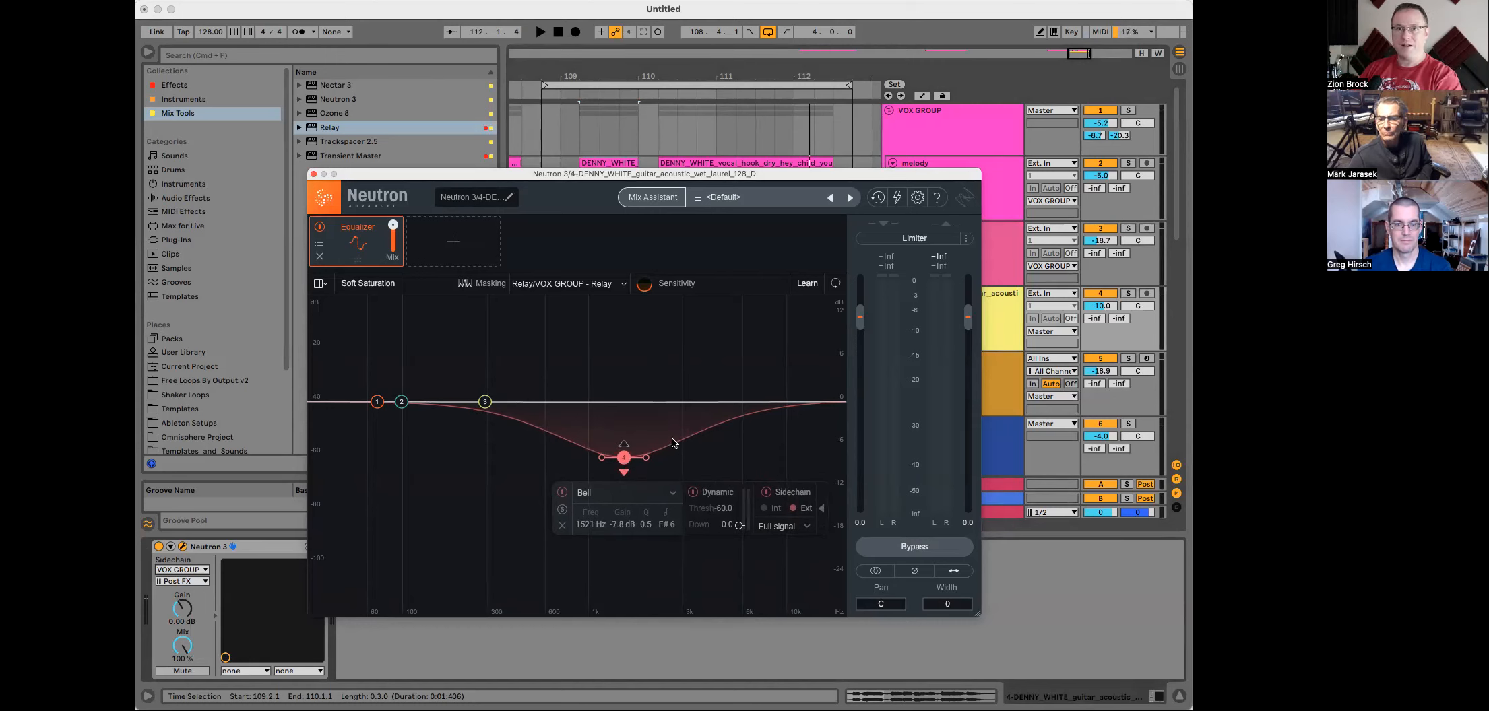
pyautogui.press('space')
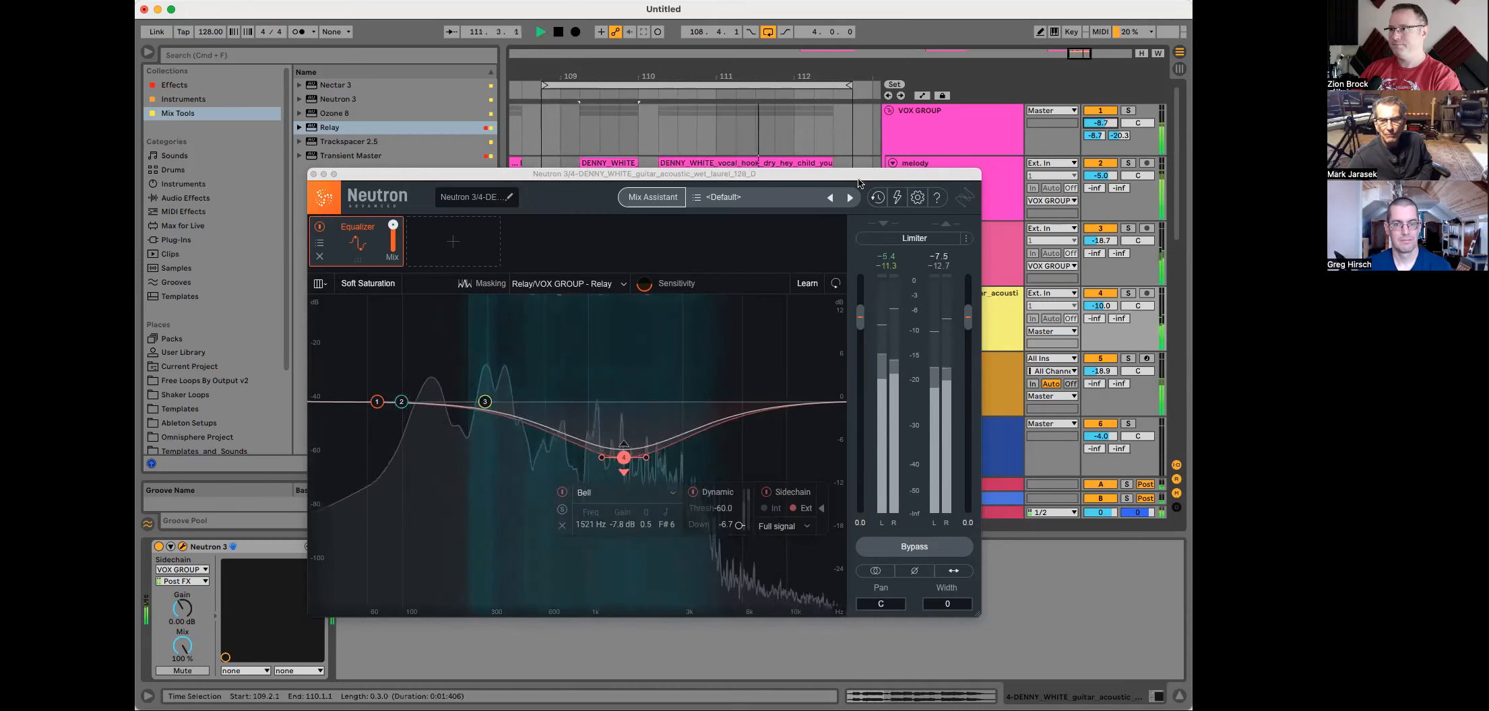
pyautogui.click(314, 174)
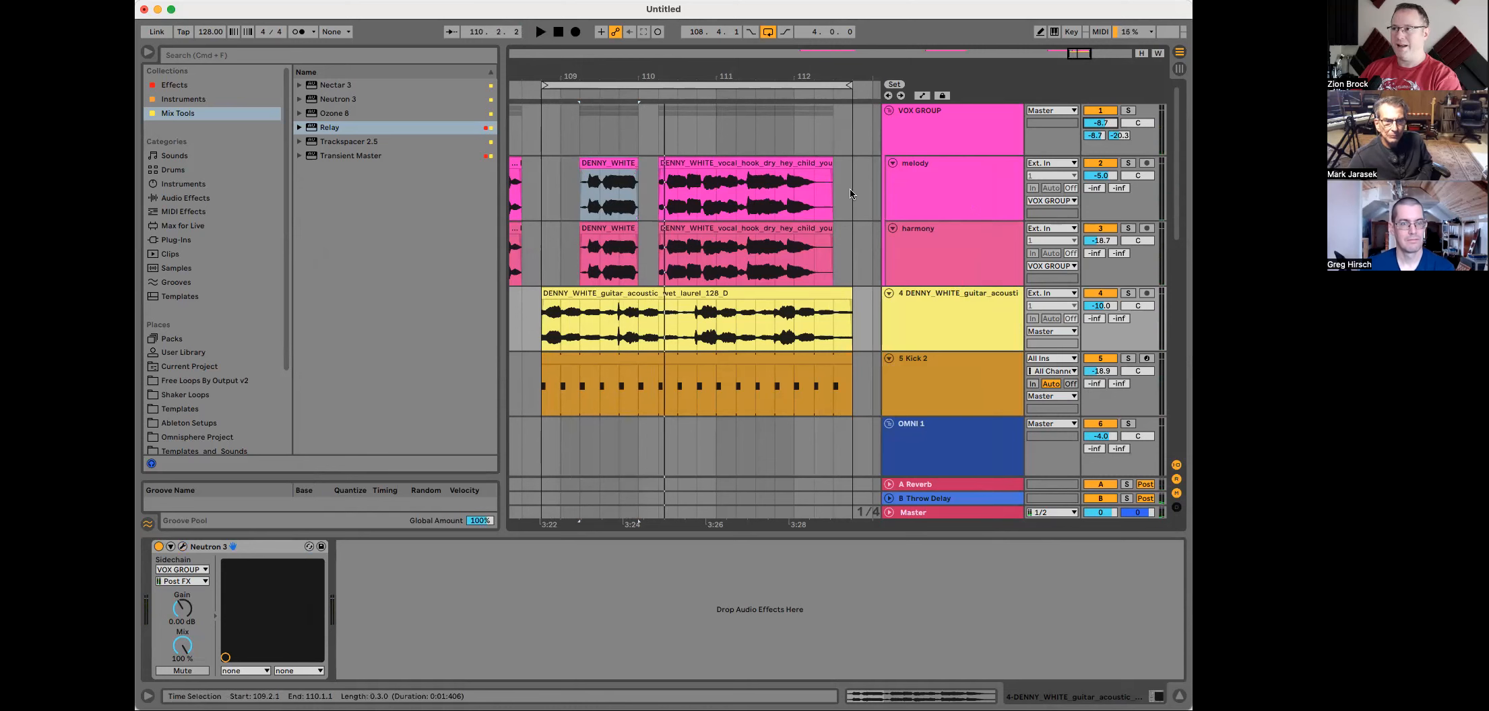
# Step: Open Melodyne on the melody track and raise the first phrase's notes by about 2.40 dB with the Amplitude Tool
pyautogui.click(905, 175)
pyautogui.click(183, 547)
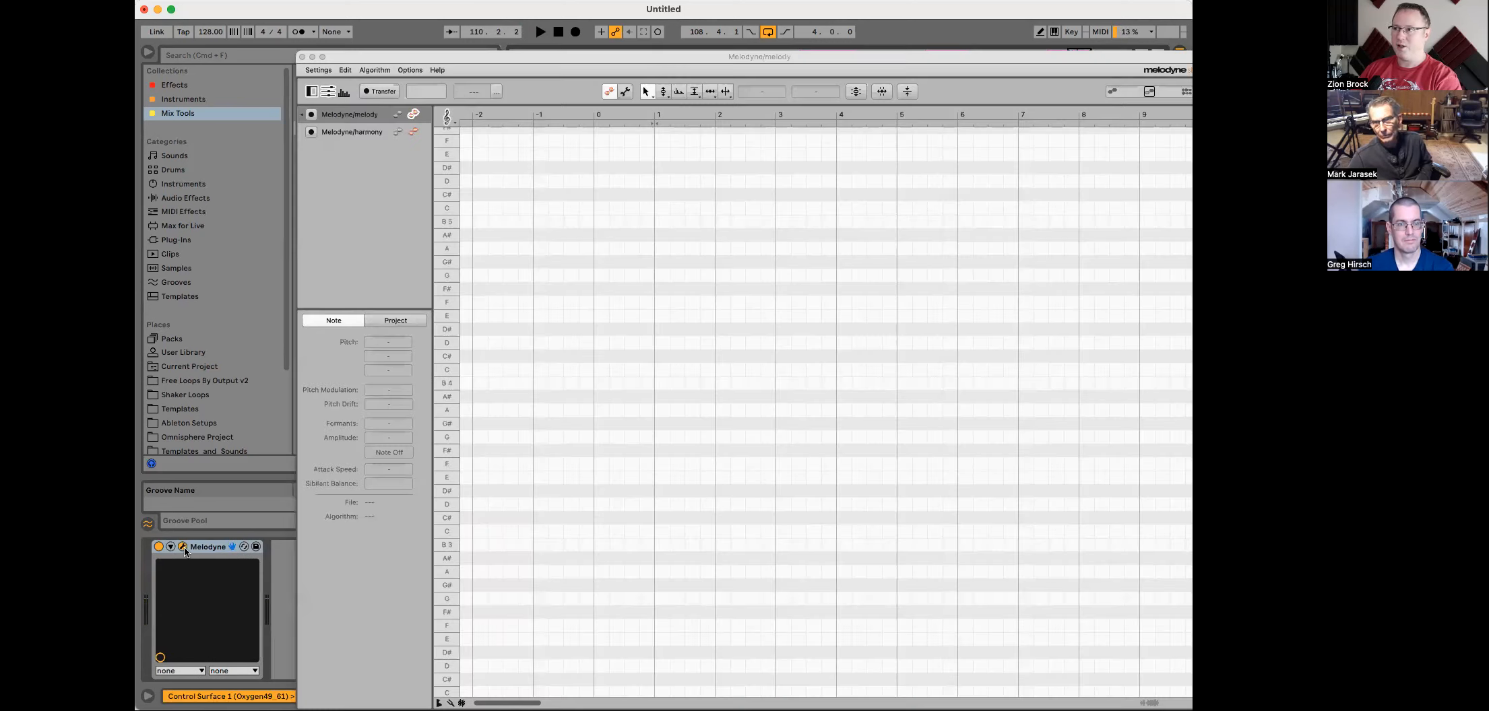
pyautogui.press('space')
pyautogui.press('space')
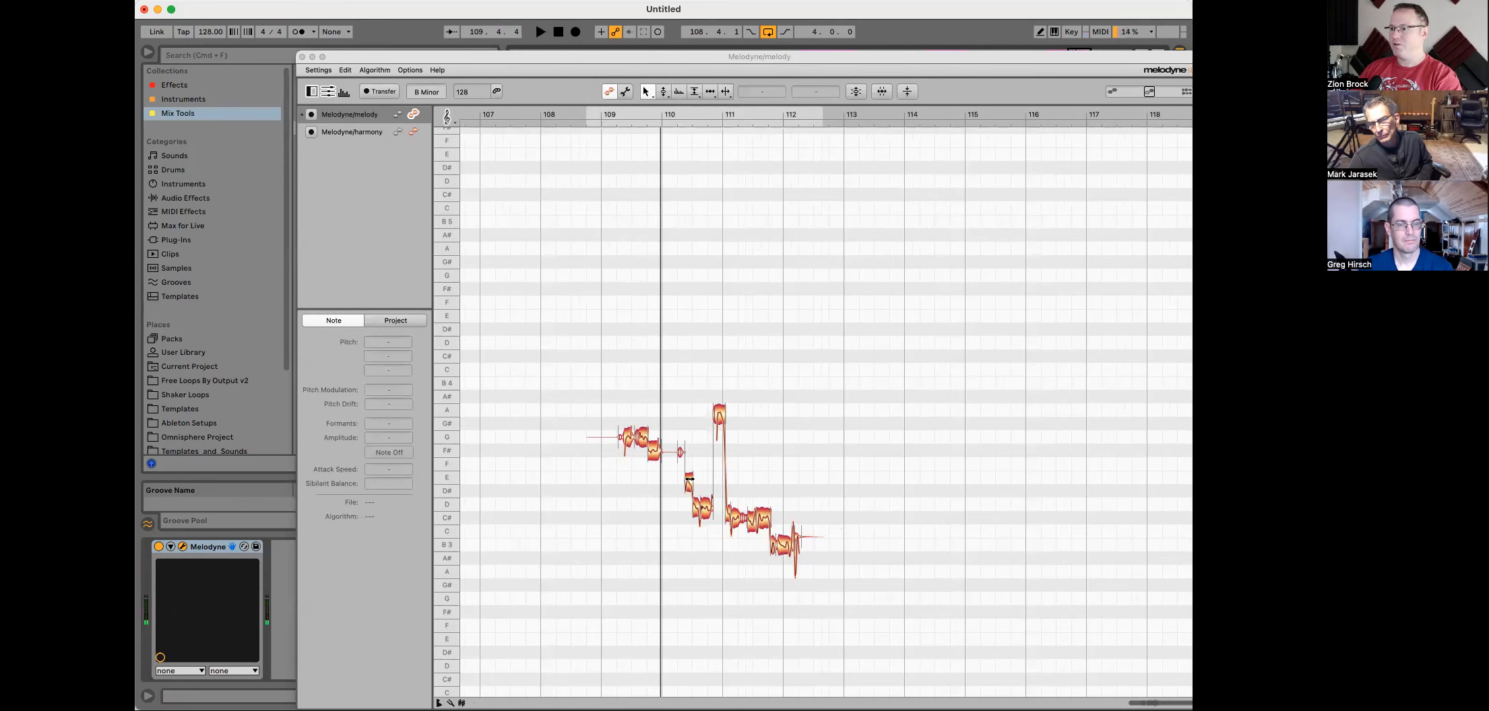
pyautogui.moveTo(606, 416); pyautogui.dragTo(652, 459)
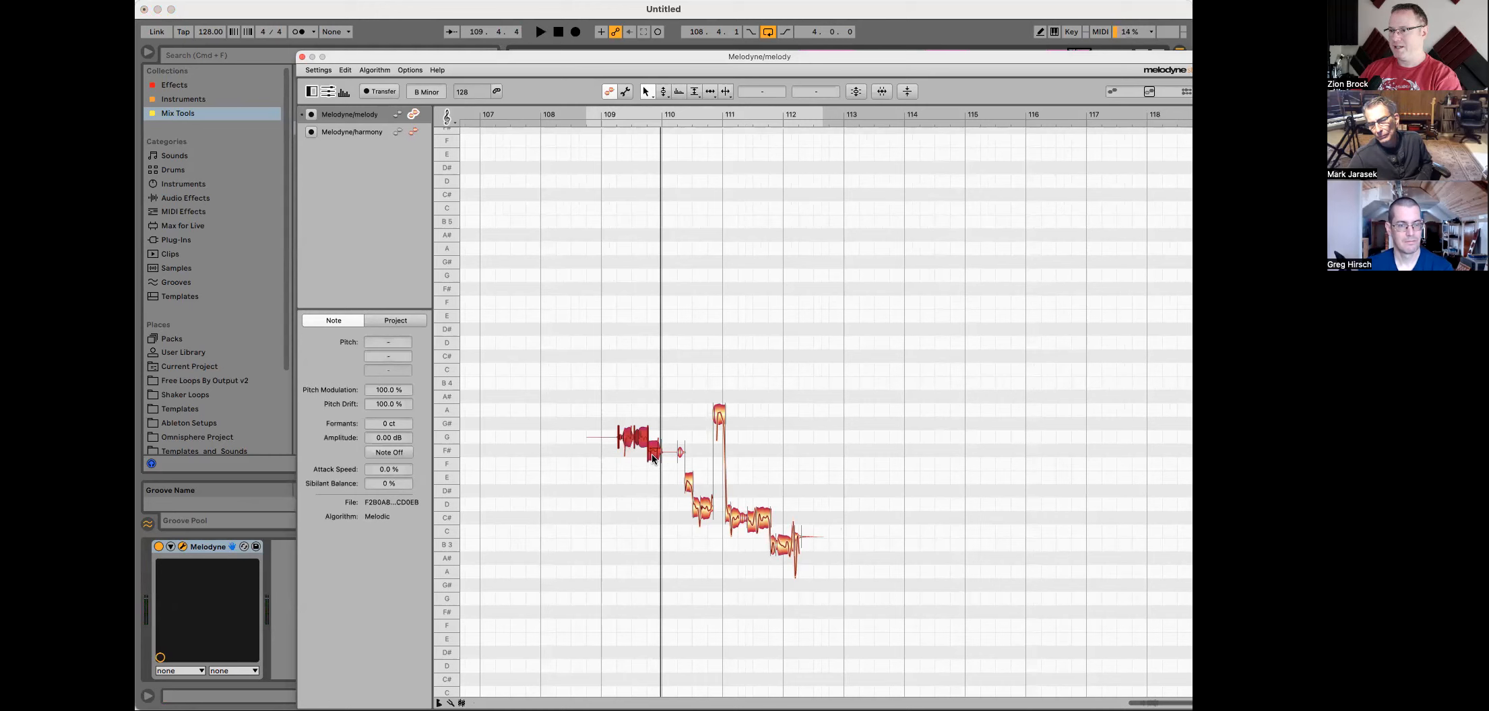
pyautogui.rightClick(653, 457)
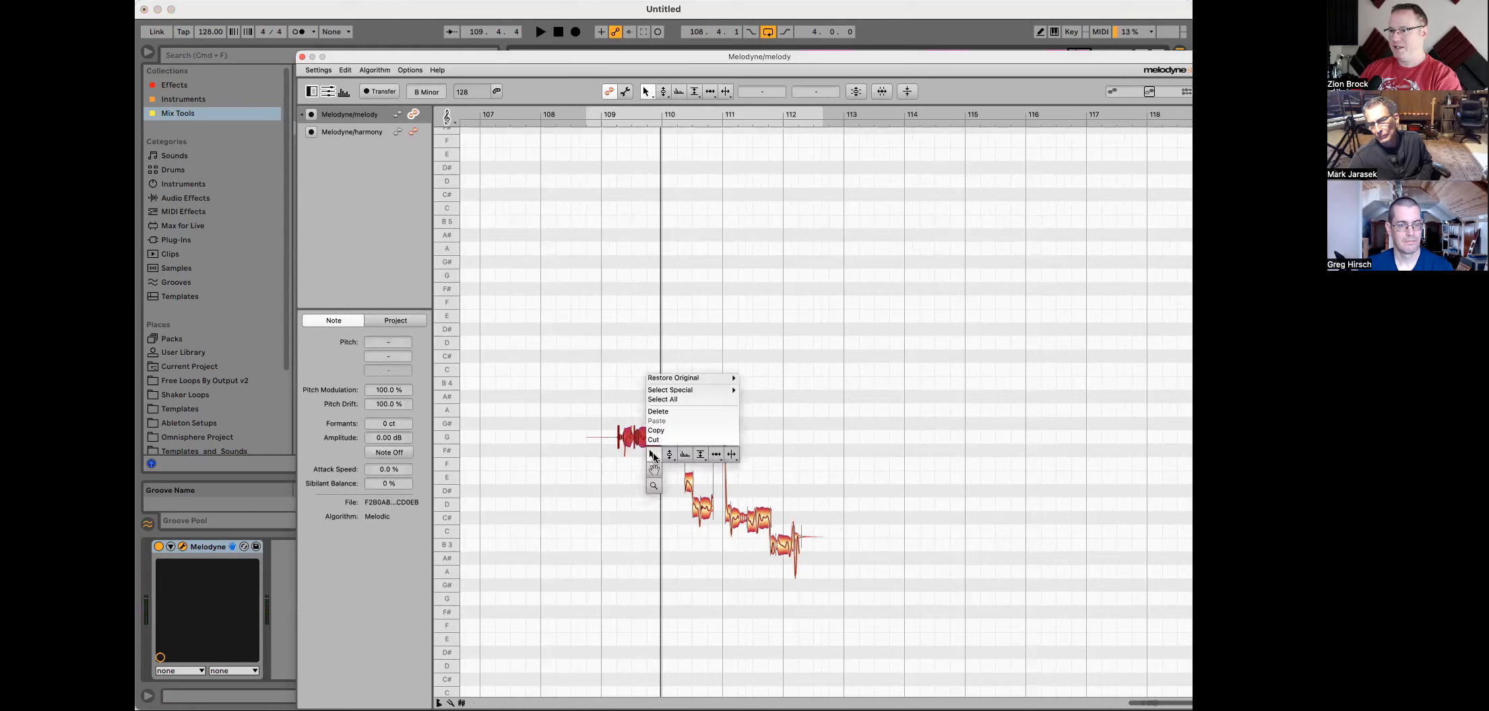
pyautogui.click(701, 456)
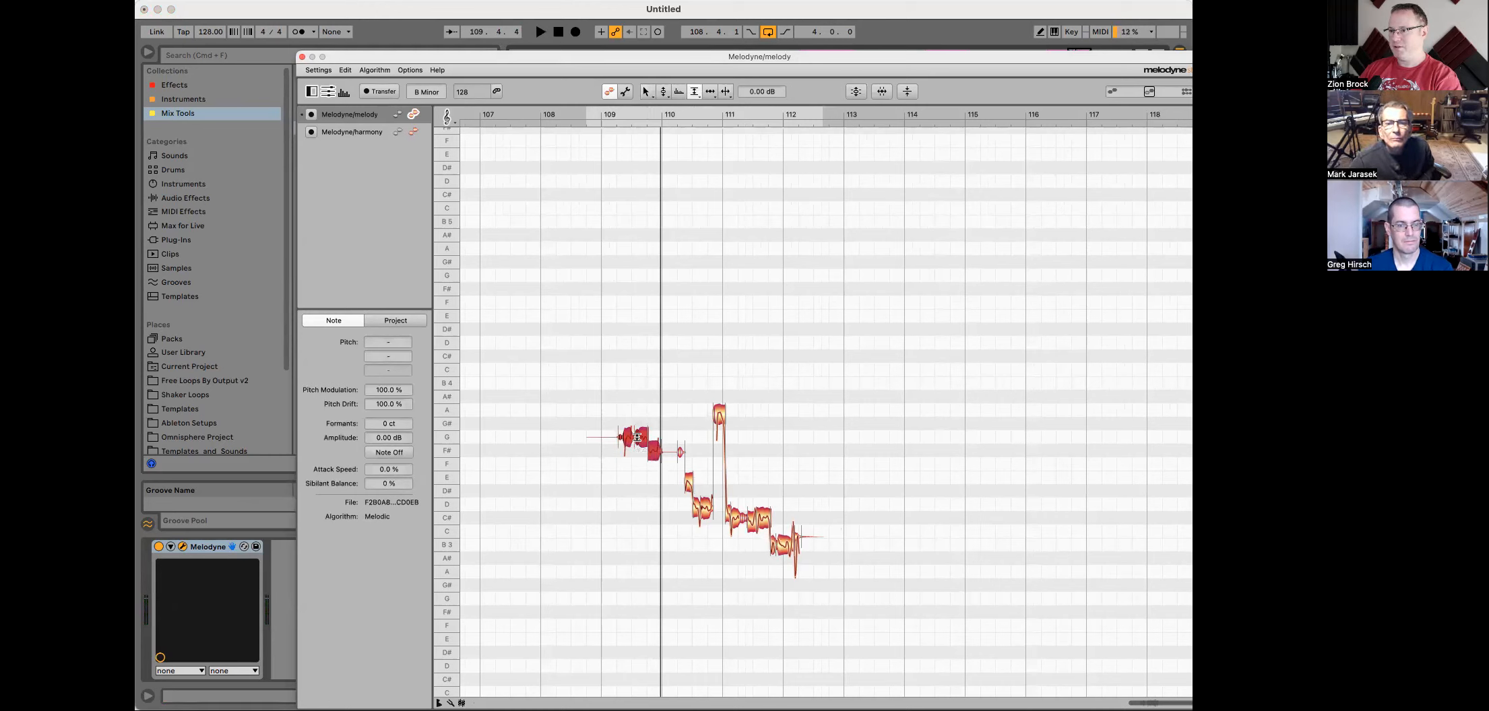
pyautogui.moveTo(639, 437); pyautogui.dragTo(642, 428)
pyautogui.press('space')
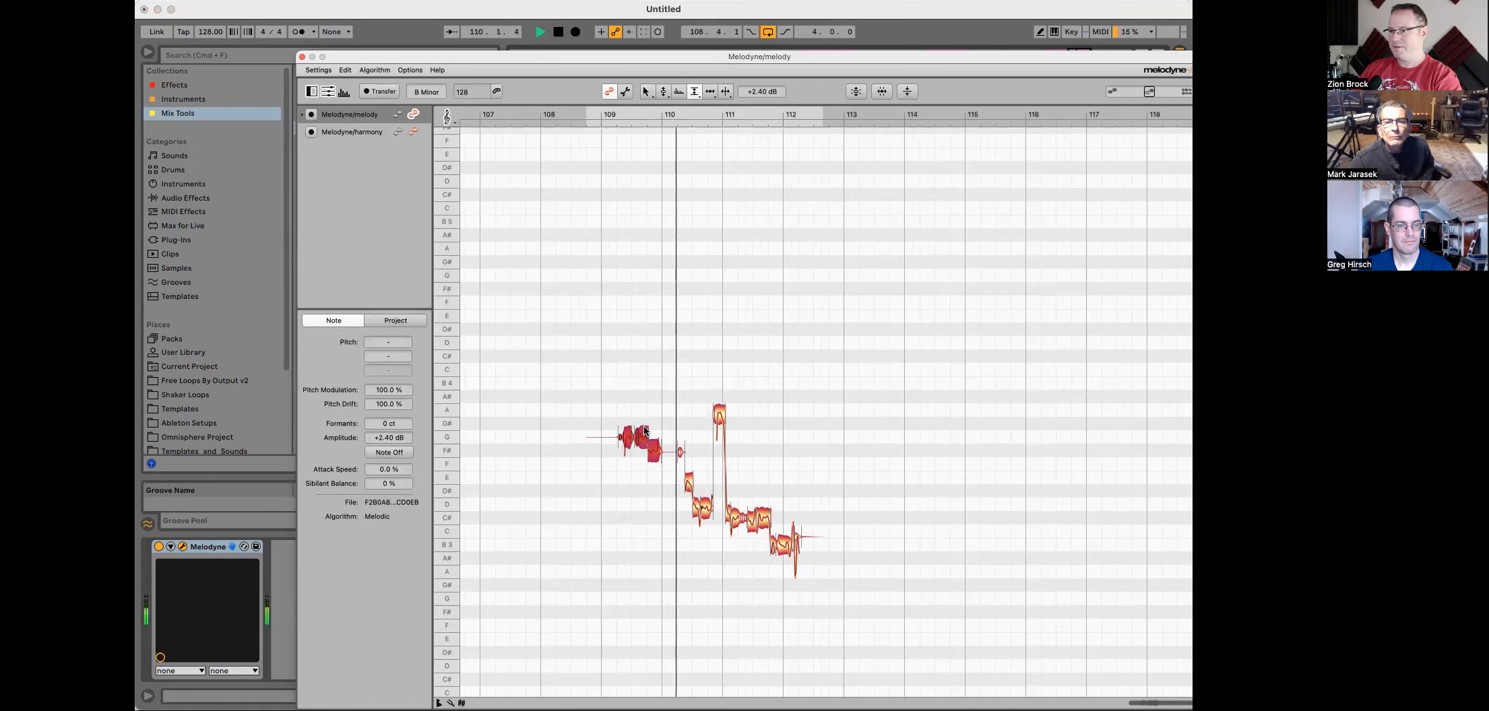
pyautogui.press('space')
pyautogui.press('space')
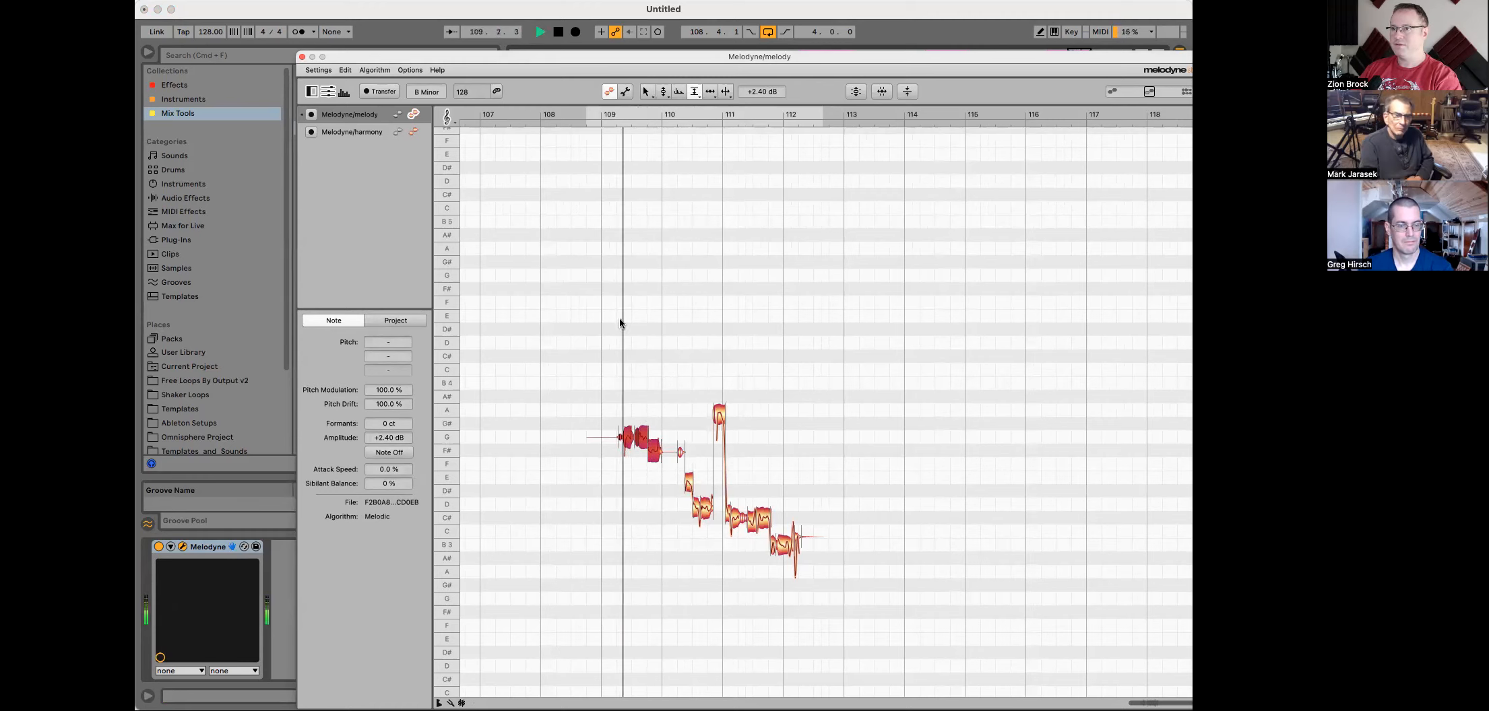
# Step: Switch to the harmony track in Melodyne, boost its first note to about +1.44 dB, and close Melodyne
pyautogui.click(381, 134)
pyautogui.press('space')
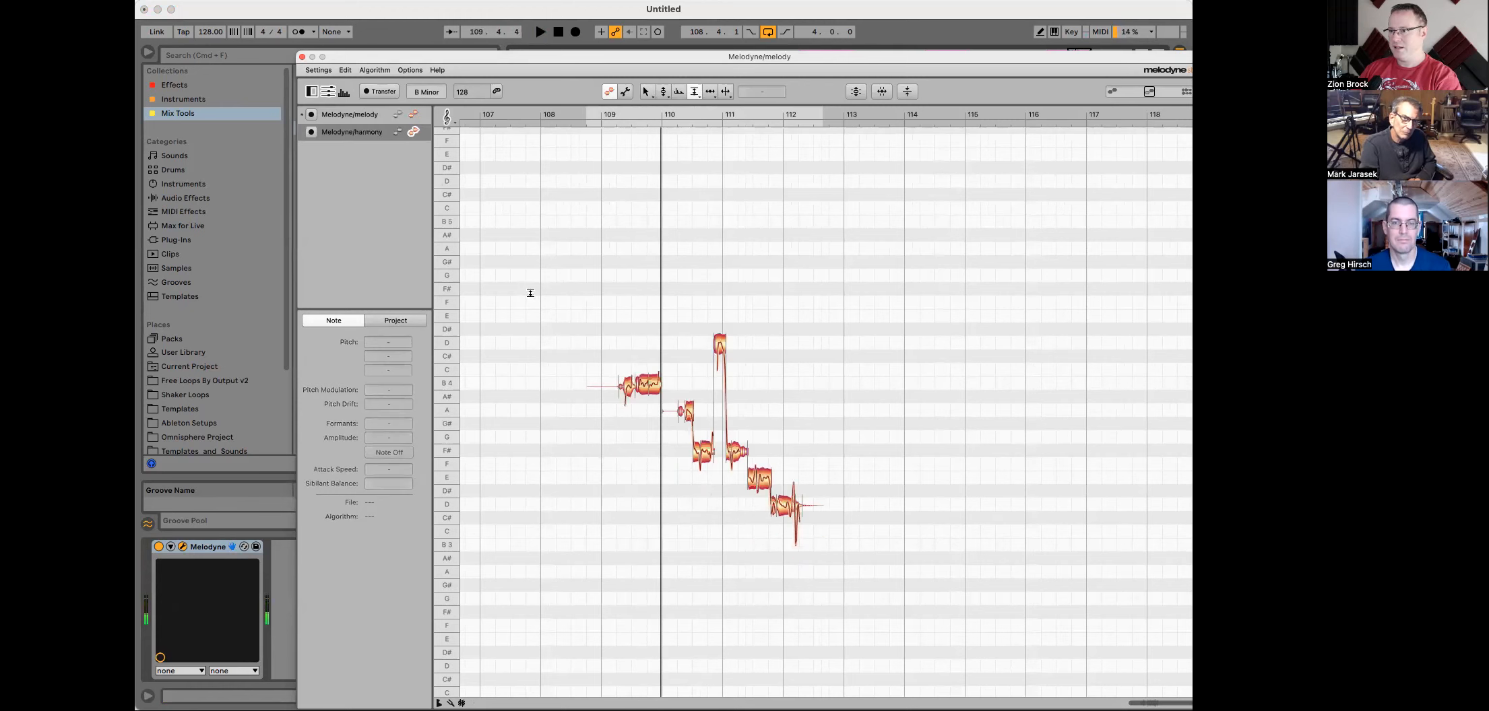
pyautogui.click(627, 372)
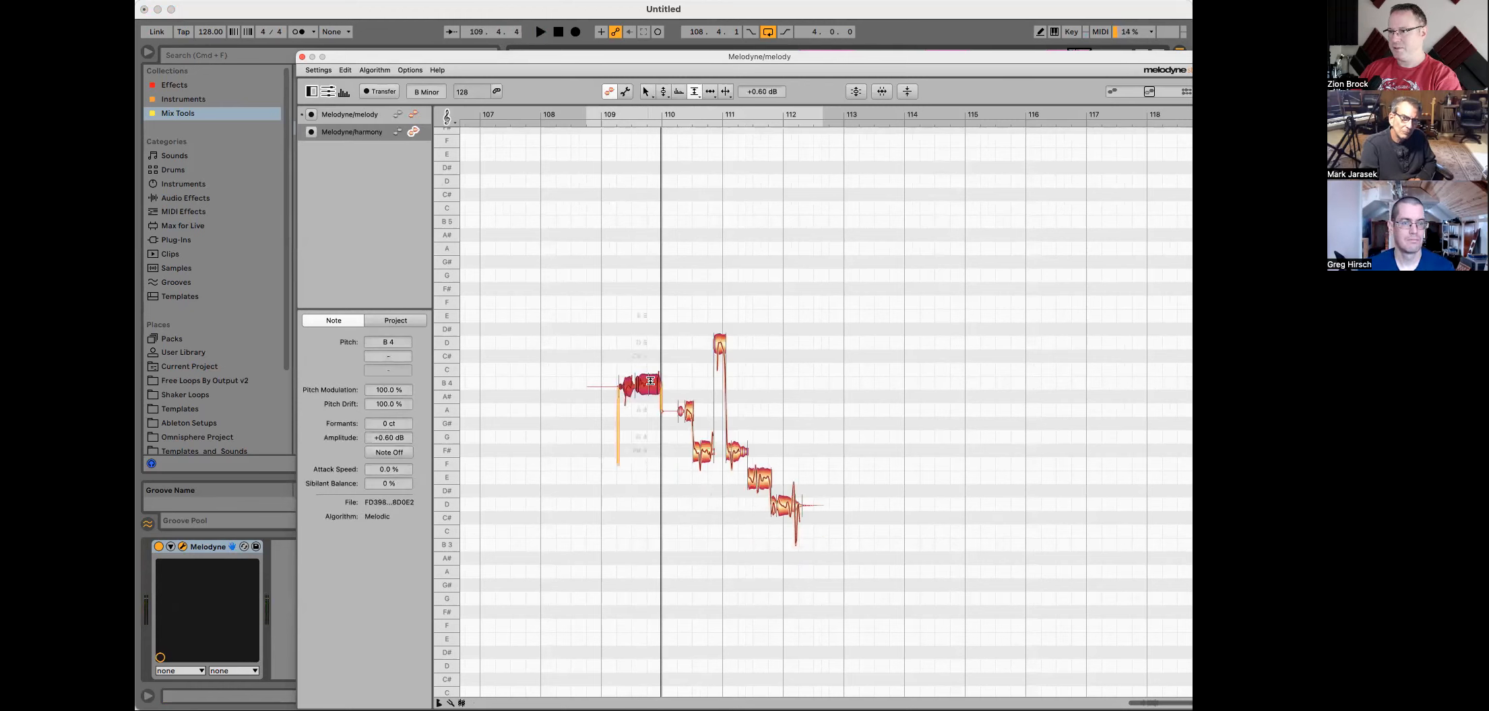
pyautogui.moveTo(650, 377); pyautogui.dragTo(650, 375)
pyautogui.press('space')
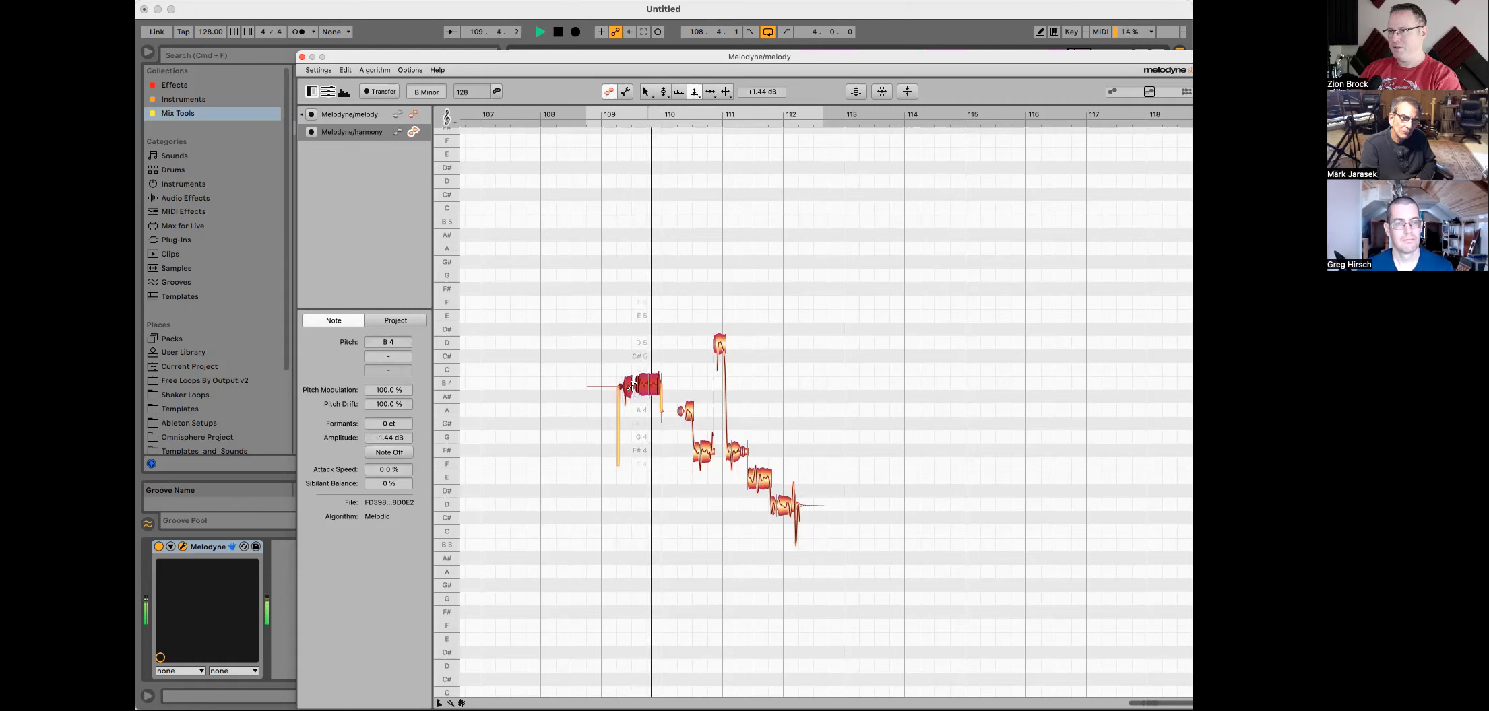
pyautogui.click(301, 57)
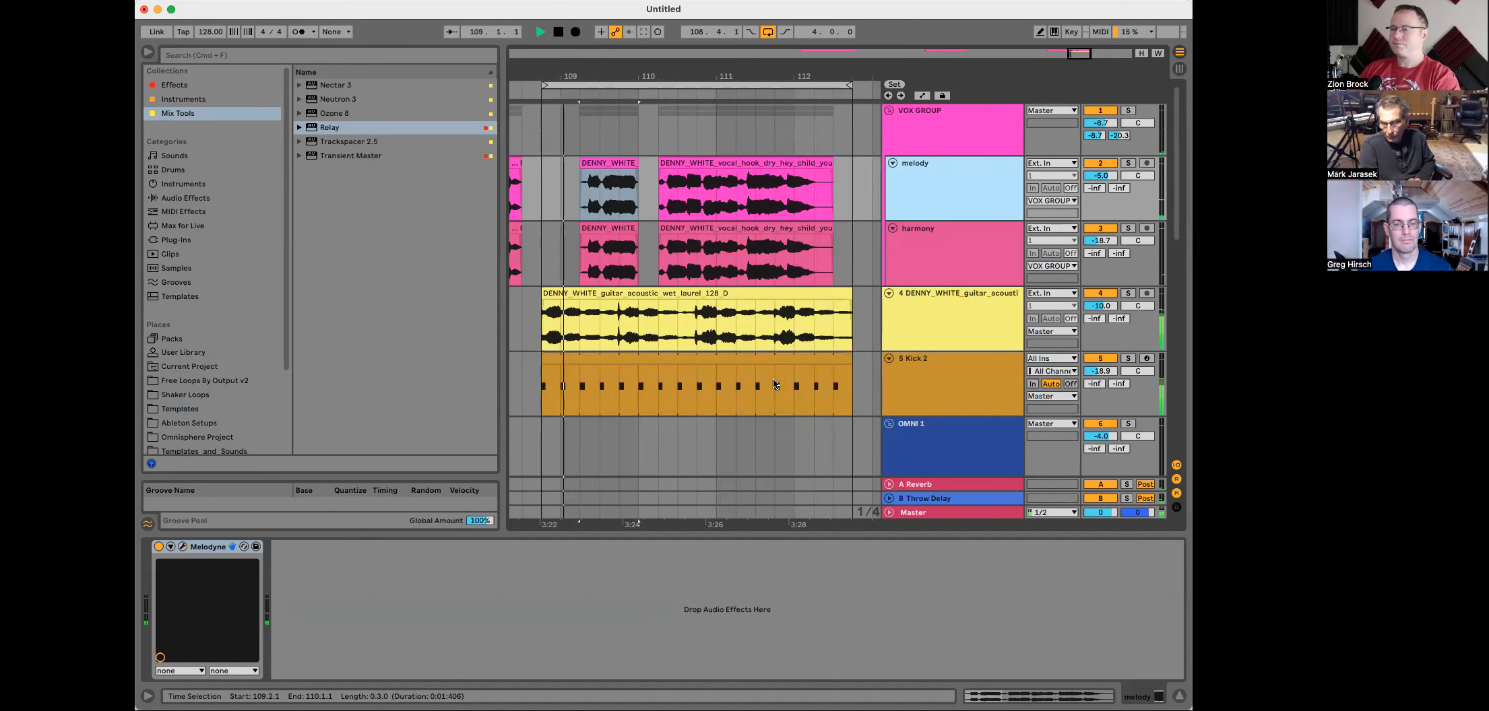
# Step: Select the VOX GROUP track and toggle its Decapitator device during playback
pyautogui.doubleClick(931, 124)
pyautogui.press('space')
pyautogui.click(463, 549)
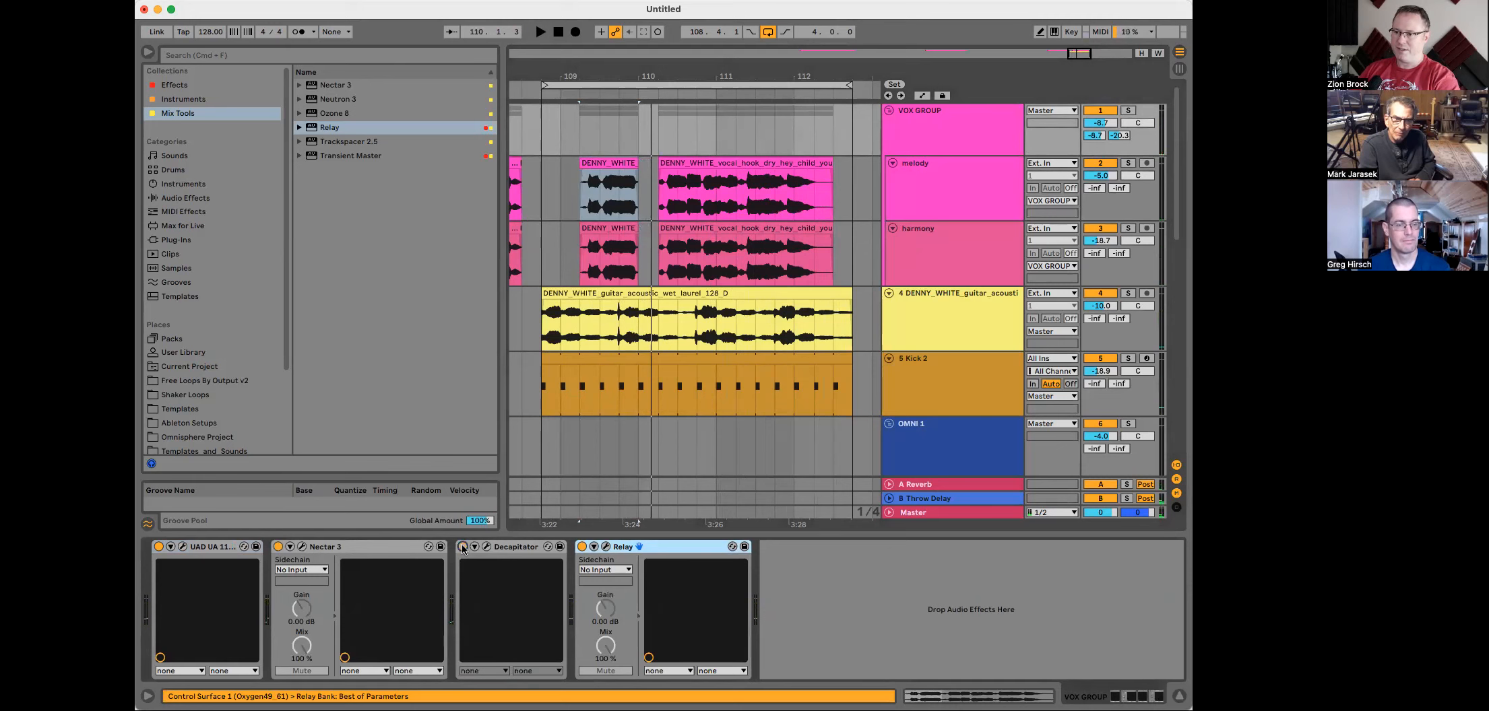
# Step: Adjust the VOX GROUP track's volume while playing back the vocal section
pyautogui.press('space')
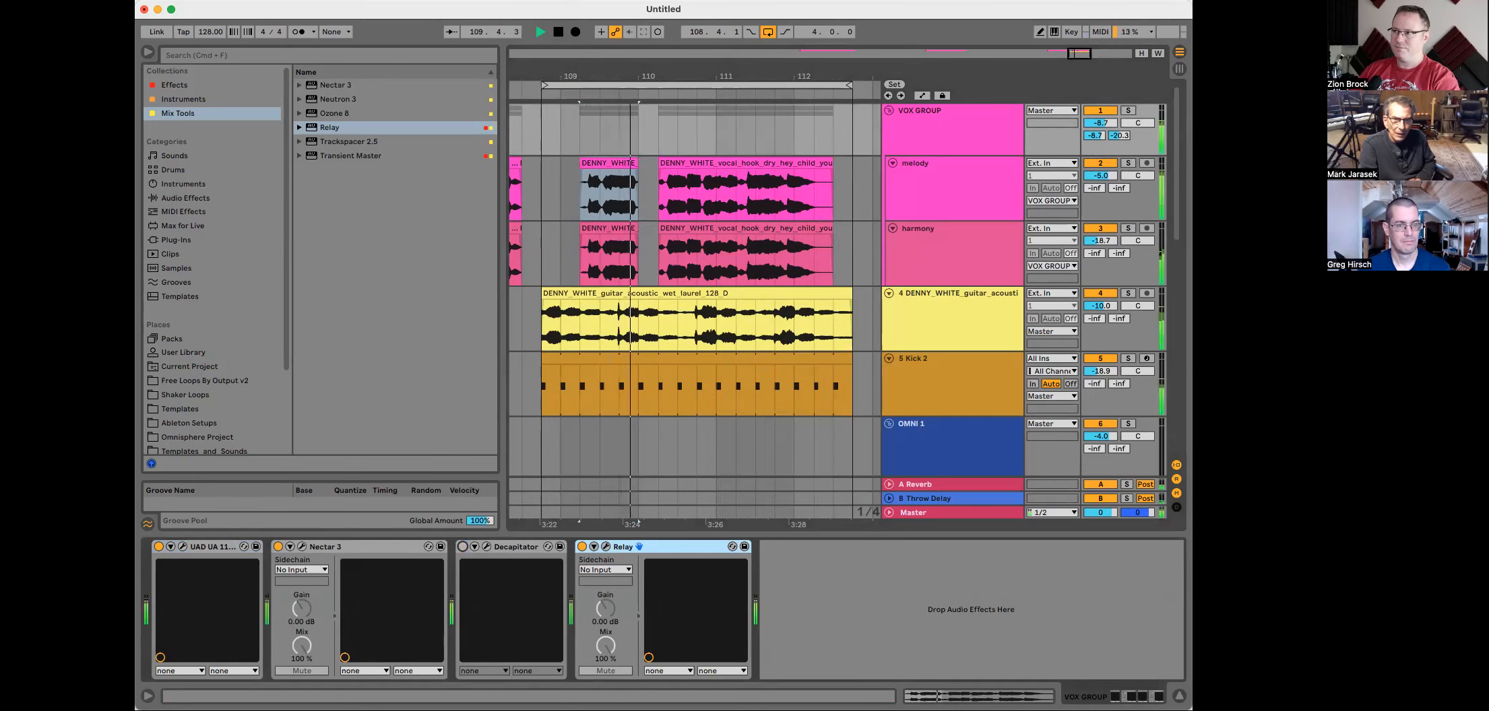
pyautogui.moveTo(1100, 123); pyautogui.dragTo(1119, 131)
pyautogui.press('space')
pyautogui.click(1095, 135)
pyautogui.press('space')
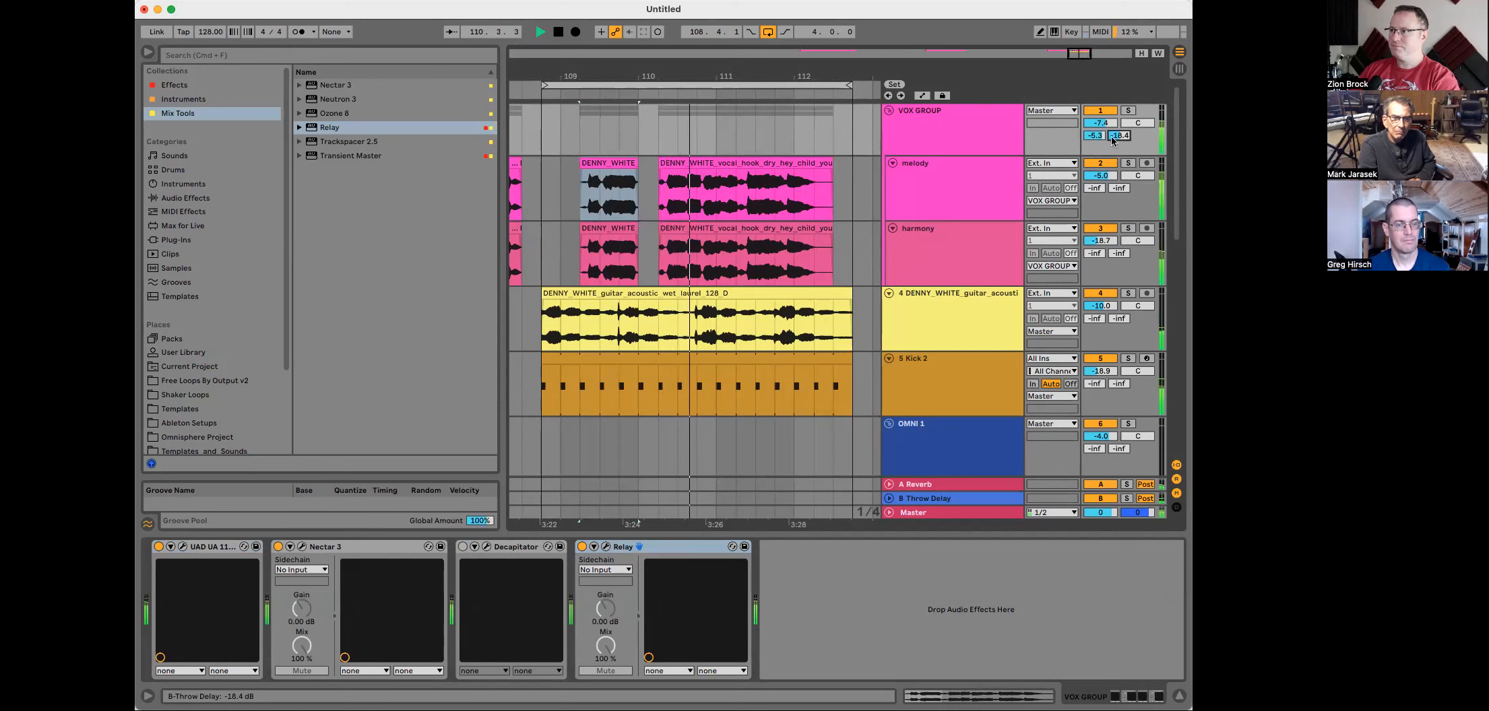
# Step: Open Nectar on the VOX GROUP track and lower EQ band 2 to a bell around 475 Hz, -1.0 dB
pyautogui.click(984, 143)
pyautogui.click(302, 549)
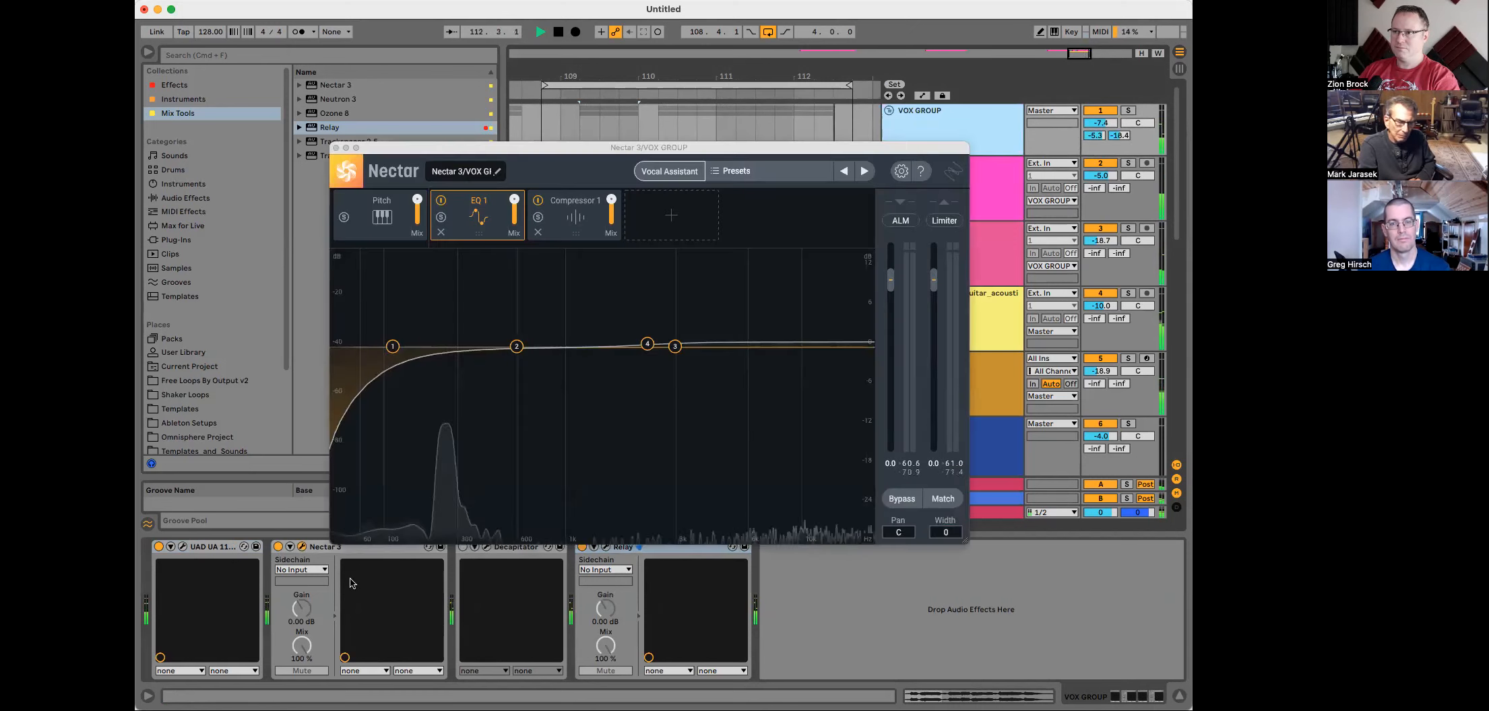
pyautogui.moveTo(515, 344); pyautogui.dragTo(493, 359)
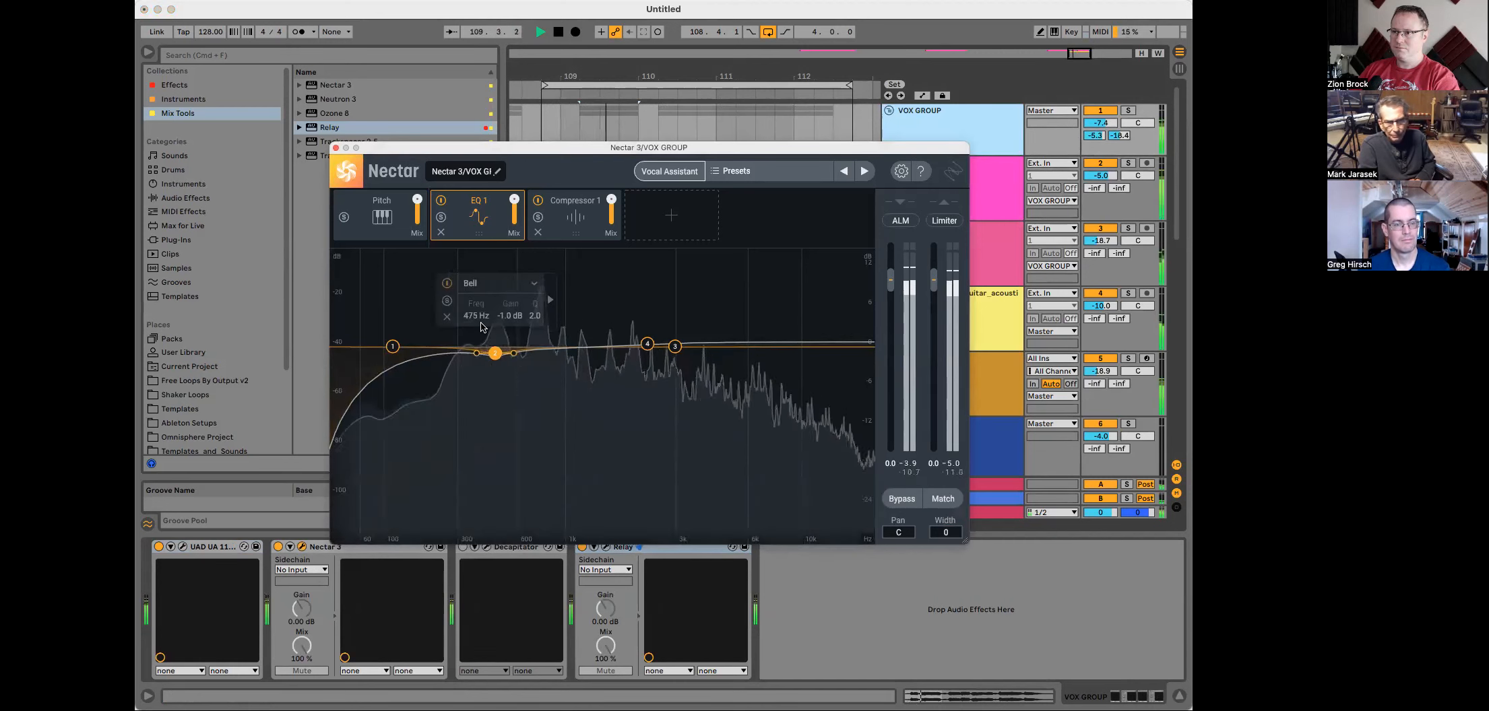
# Step: Change EQ band 1 from Flat Highpass to Analog Low Shelf at about 360 Hz and -3.0 dB
pyautogui.click(393, 347)
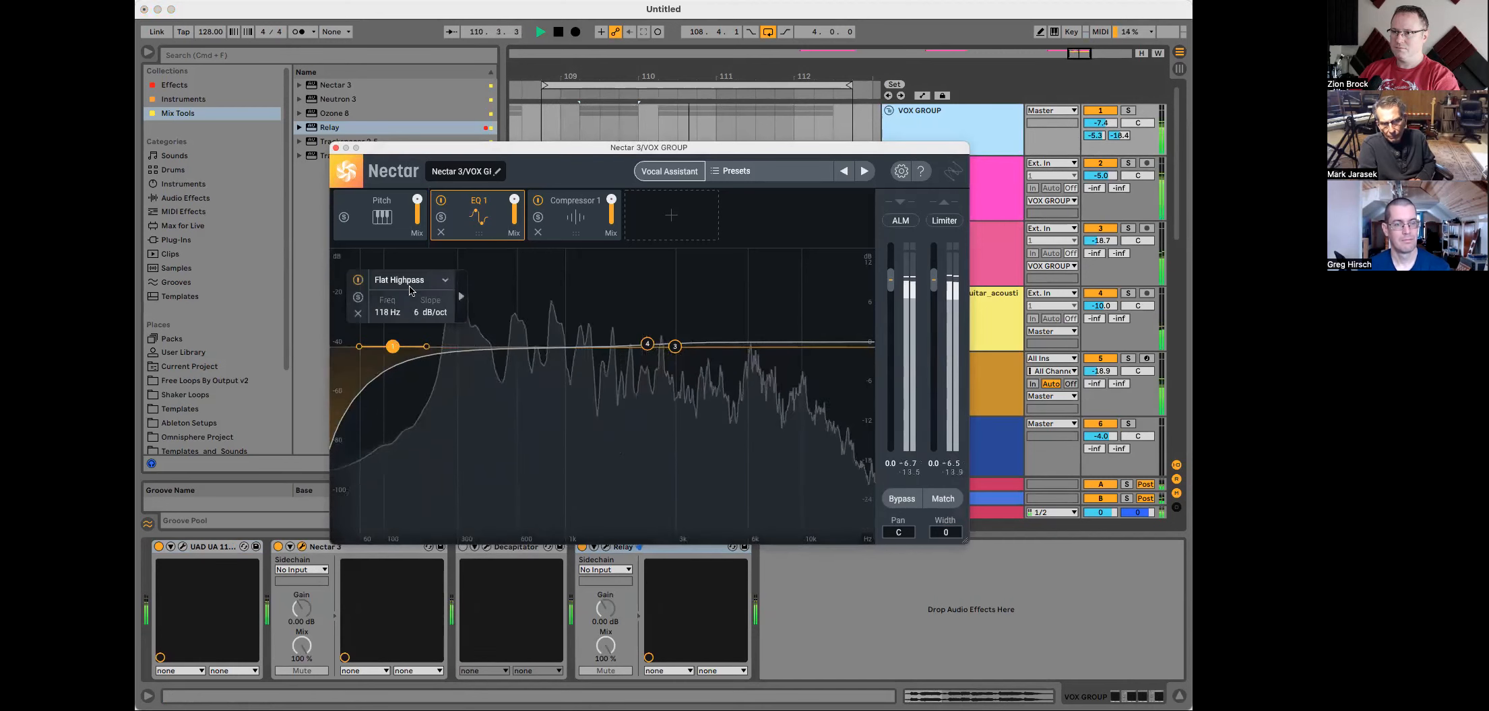
pyautogui.click(445, 280)
pyautogui.moveTo(446, 321)
pyautogui.click(491, 321)
pyautogui.moveTo(393, 346); pyautogui.dragTo(468, 367)
pyautogui.scroll(-3, 473, 370)
pyautogui.scroll(2, 471, 370)
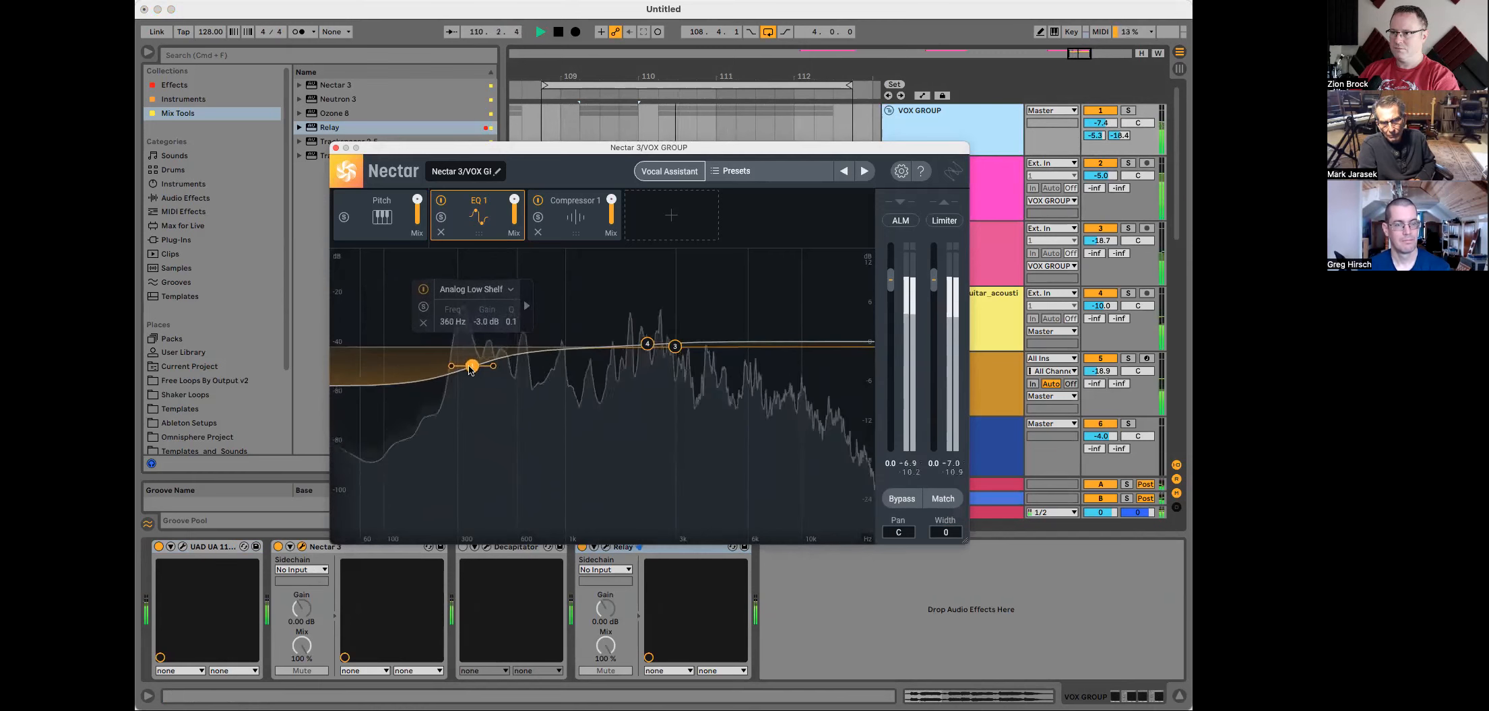
# Step: Nudge Nectar's output level down slightly, close Nectar, and stop playback
pyautogui.moveTo(933, 280); pyautogui.dragTo(934, 283)
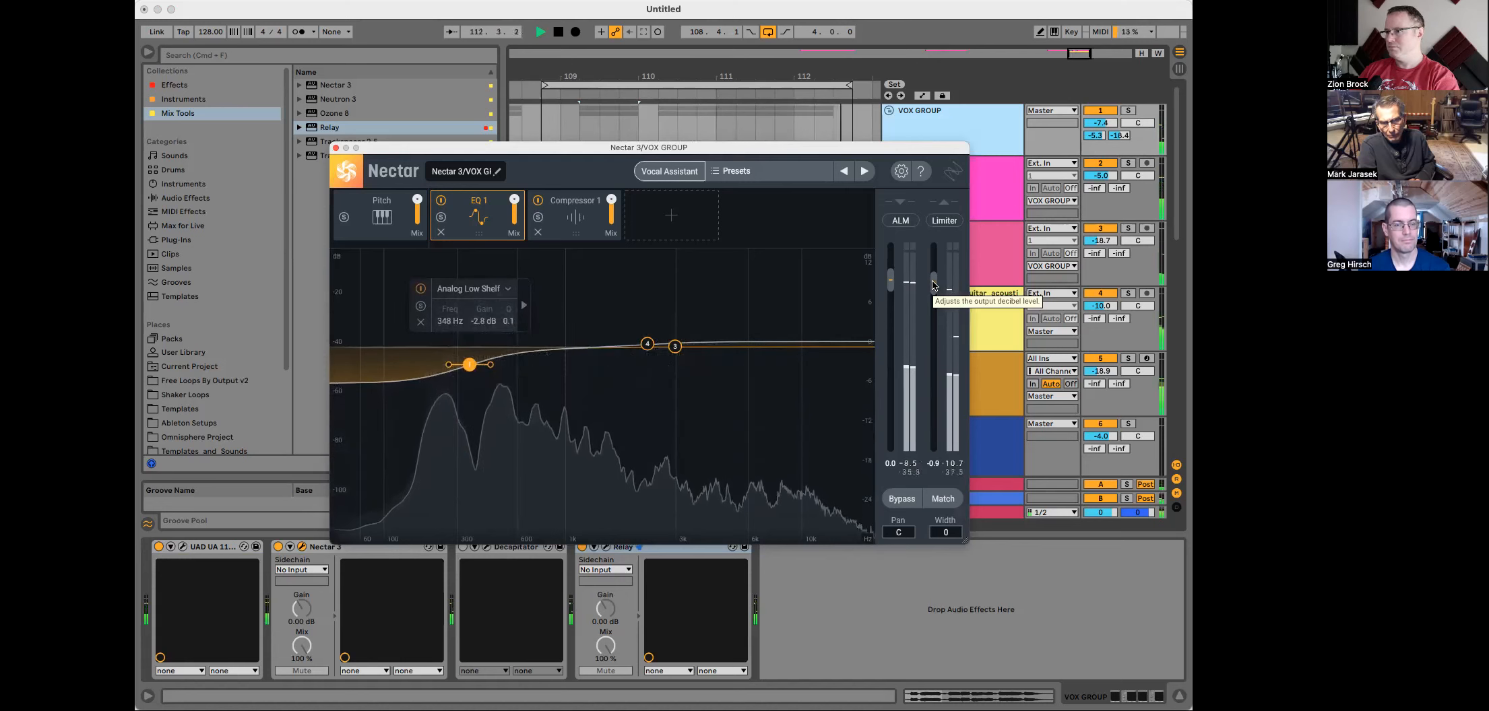
pyautogui.moveTo(932, 282); pyautogui.dragTo(933, 284)
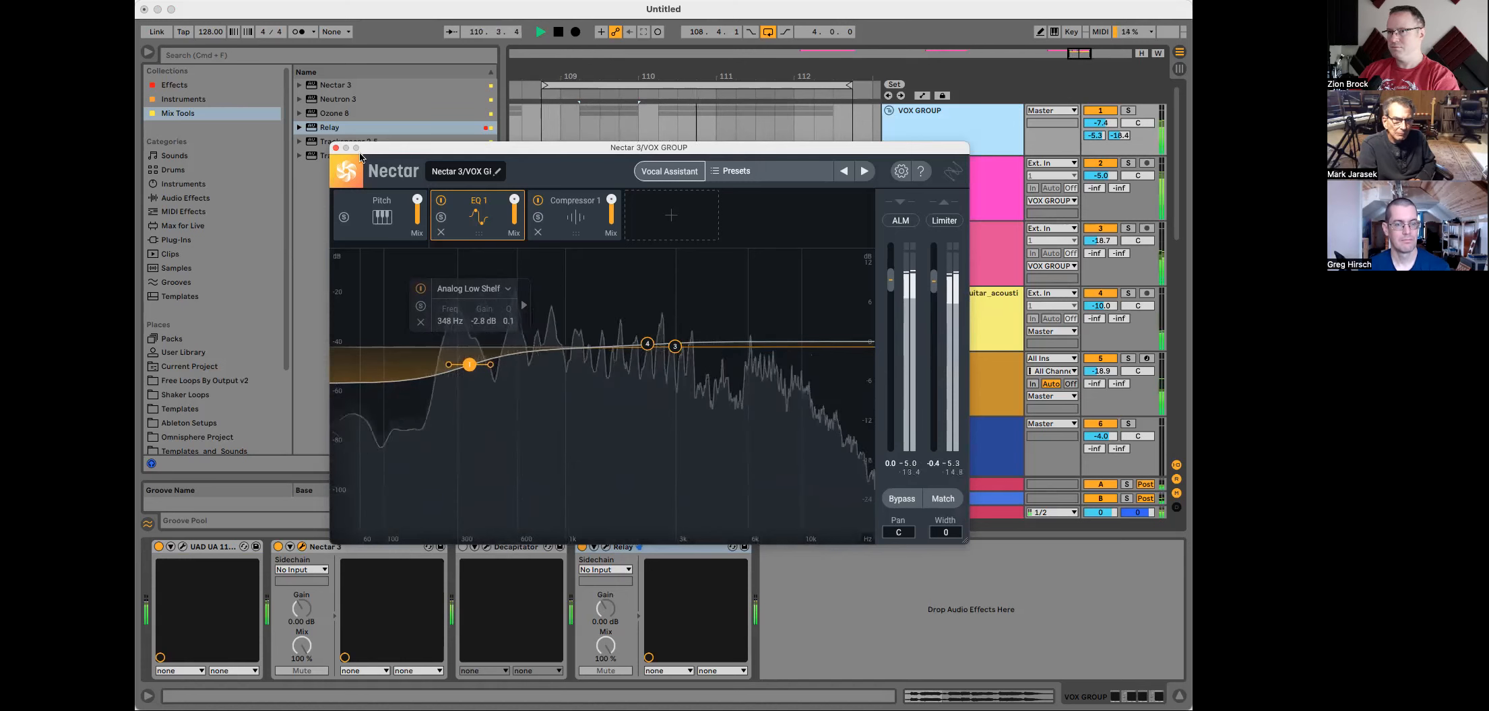
pyautogui.click(336, 148)
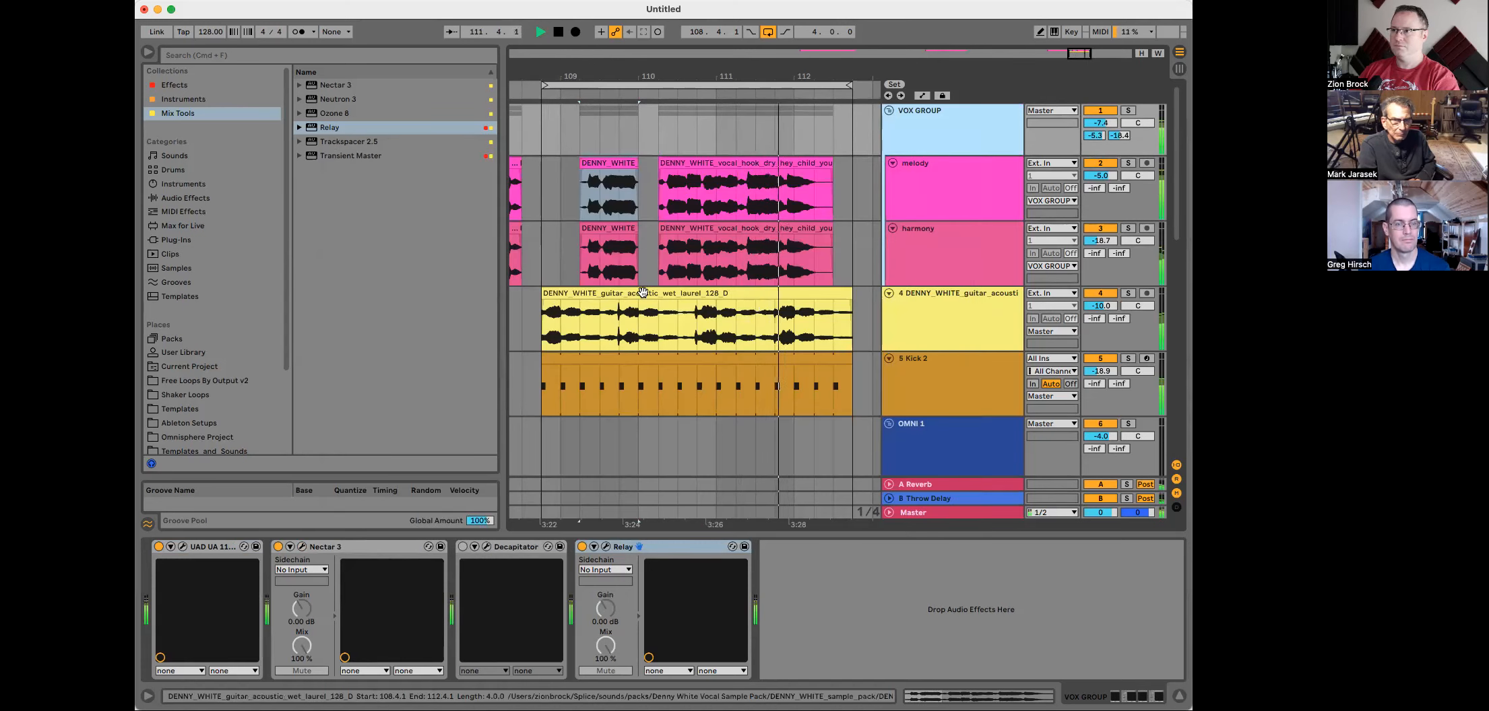
pyautogui.press('space')
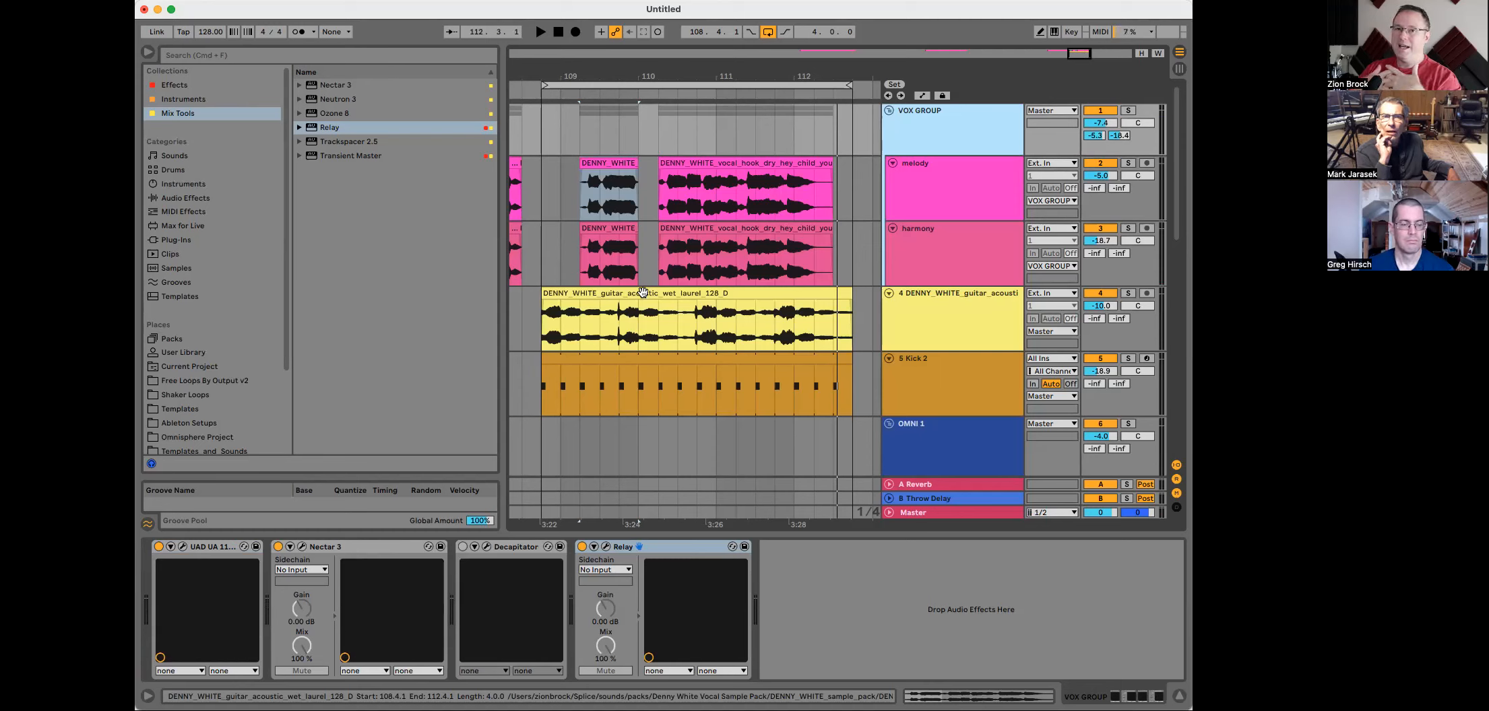
# Step: Add the Waves Vocal Rider (s) plug-in from the Plug-Ins browser to the VOX GROUP track and close its window
pyautogui.click(774, 166)
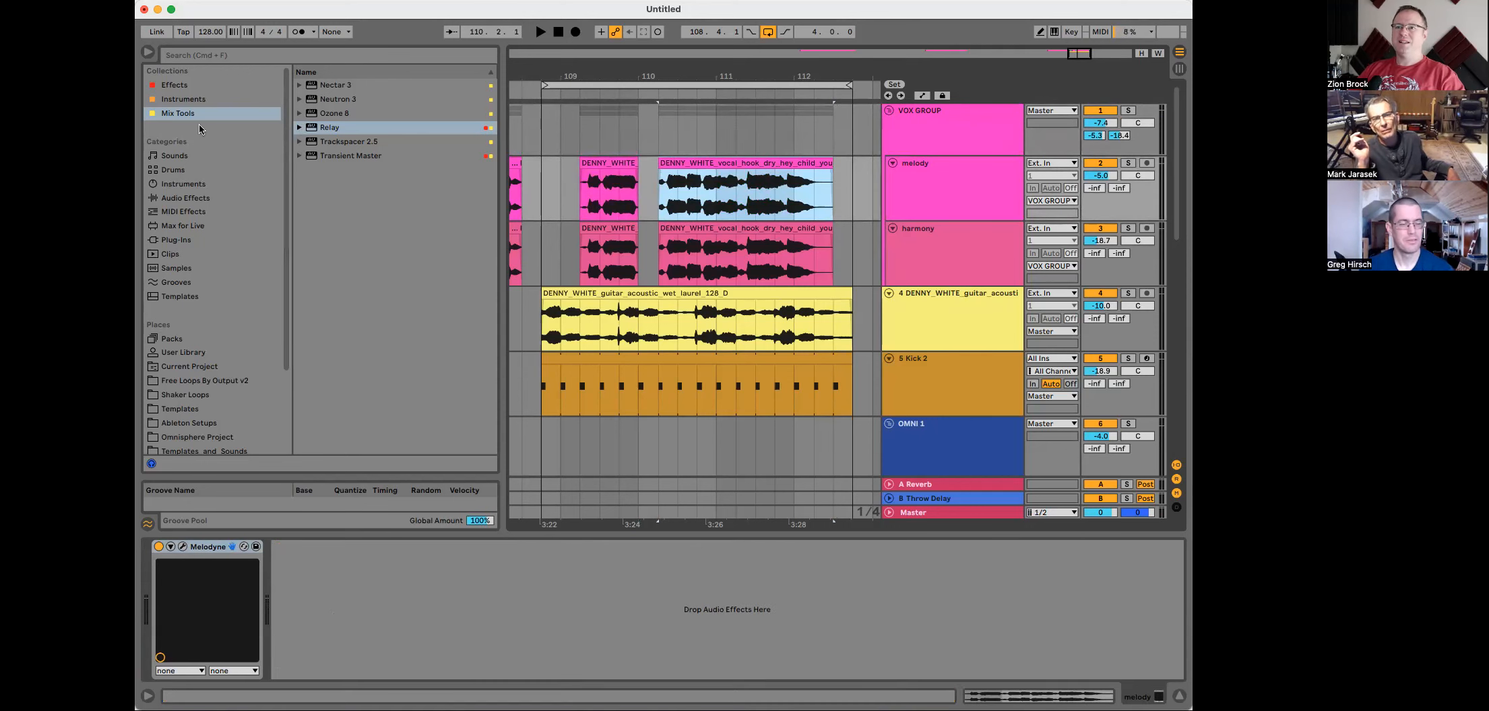
pyautogui.click(196, 240)
pyautogui.scroll(-3, 264, 335)
pyautogui.scroll(15, 326, 364)
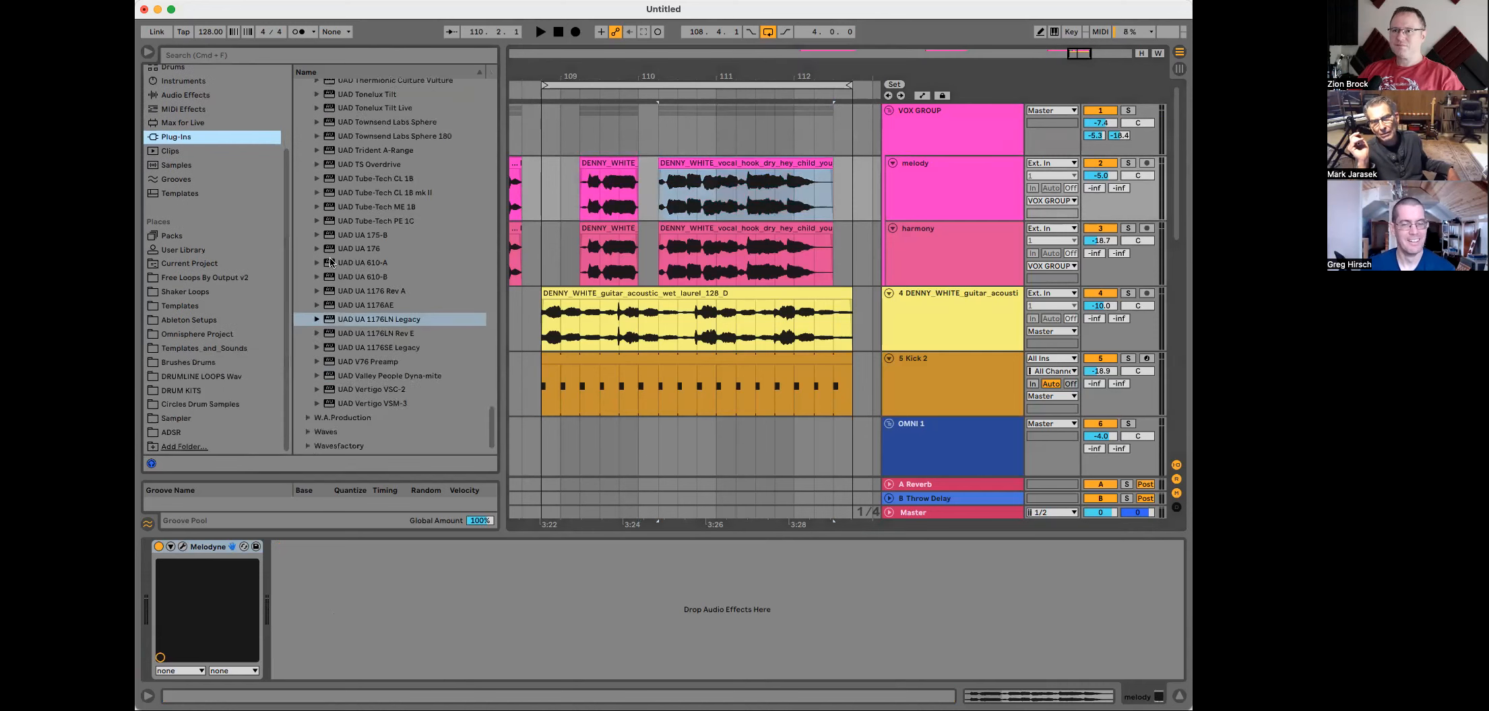
pyautogui.scroll(-3, 326, 364)
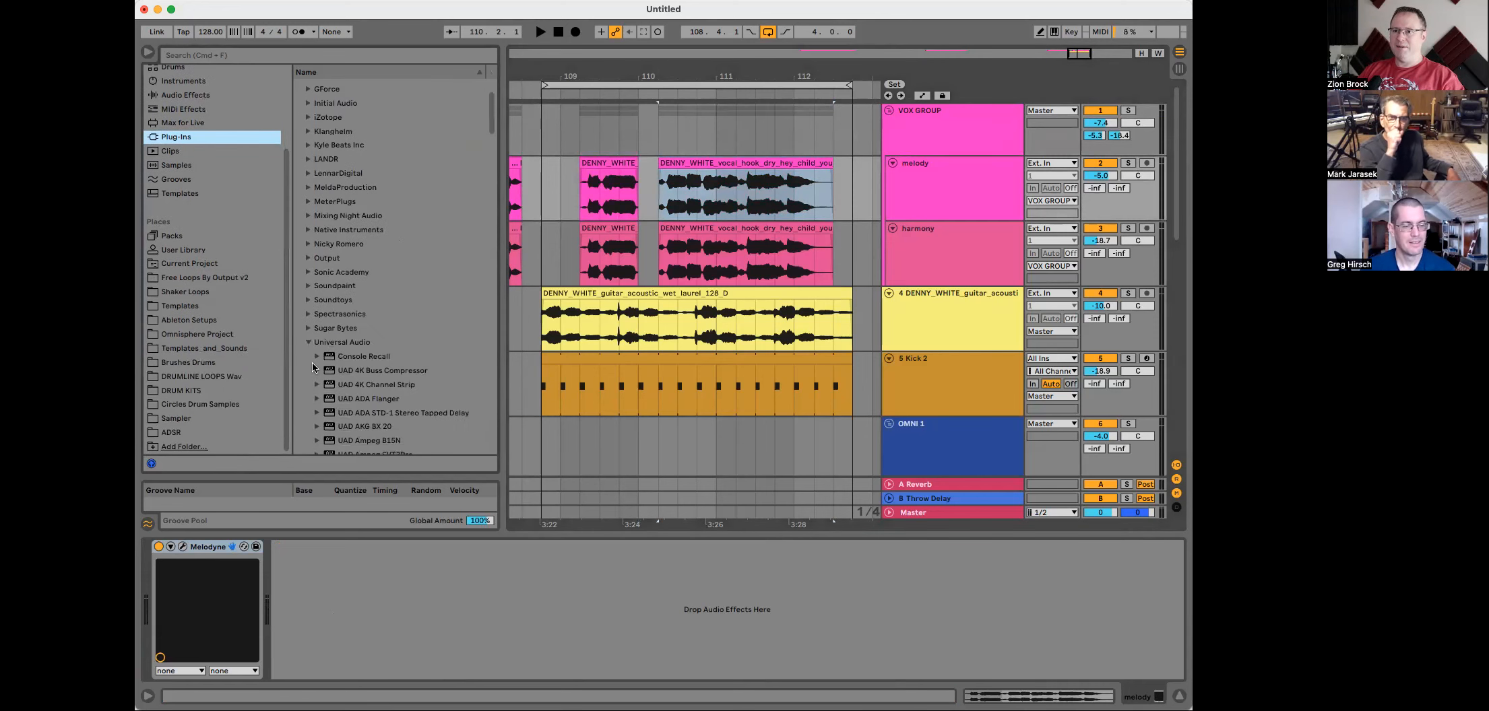
pyautogui.click(304, 341)
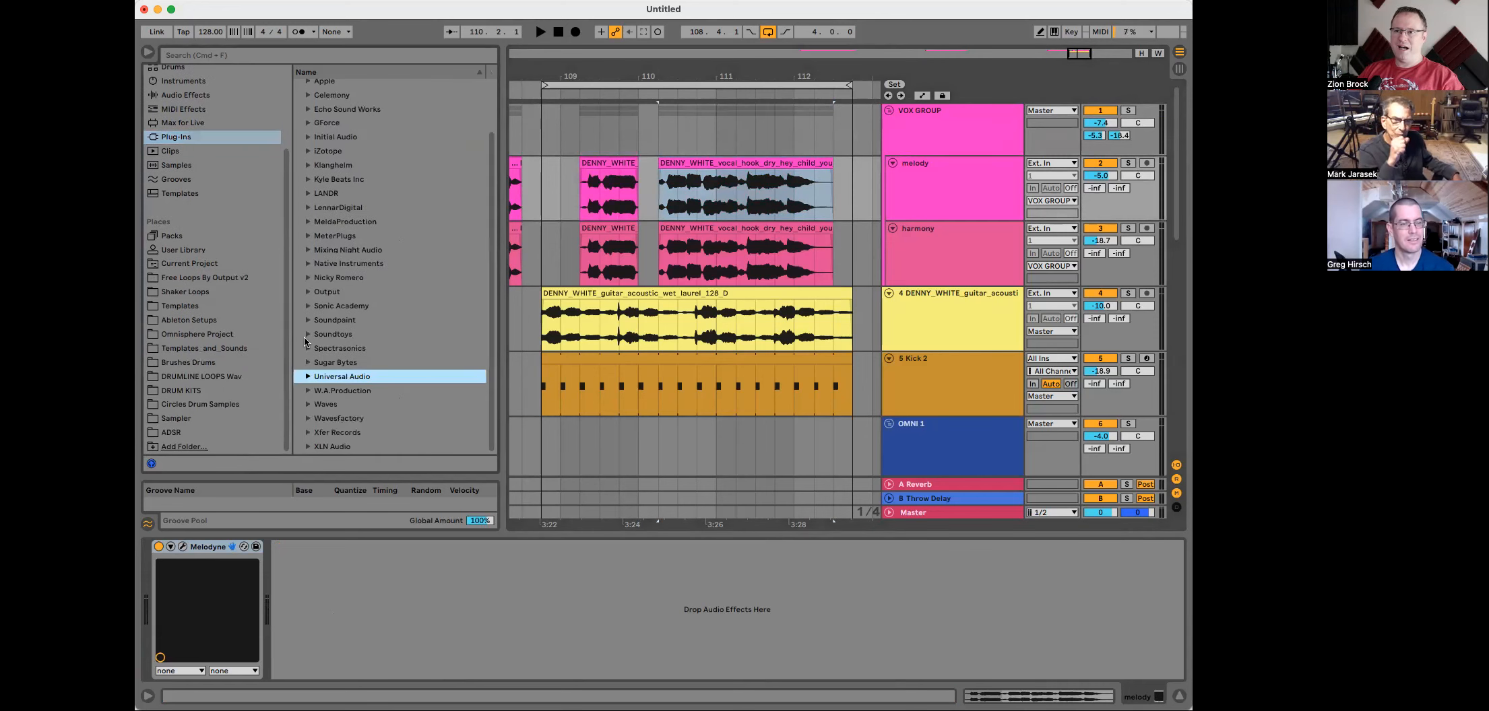
pyautogui.click(308, 406)
pyautogui.scroll(-5, 317, 391)
pyautogui.scroll(-5, 316, 394)
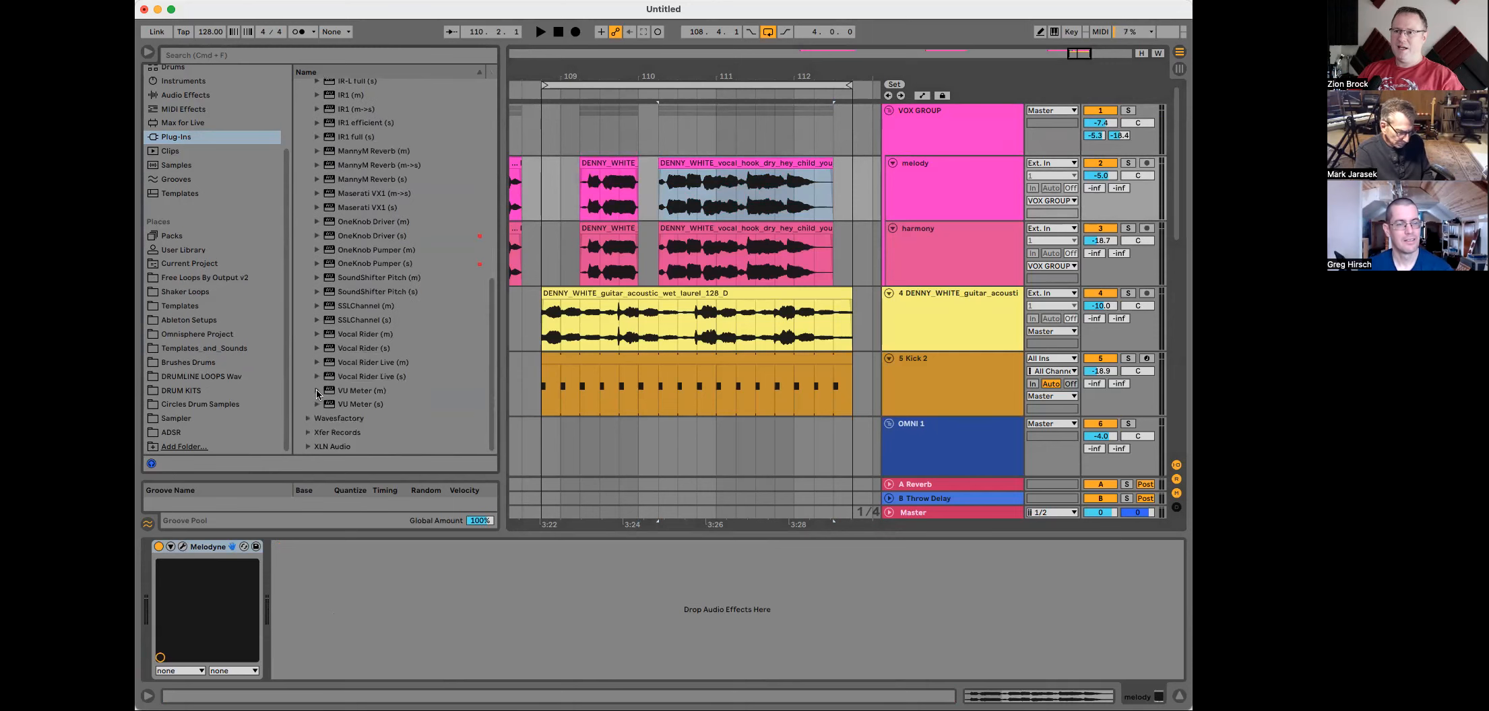
pyautogui.moveTo(358, 353); pyautogui.dragTo(651, 138)
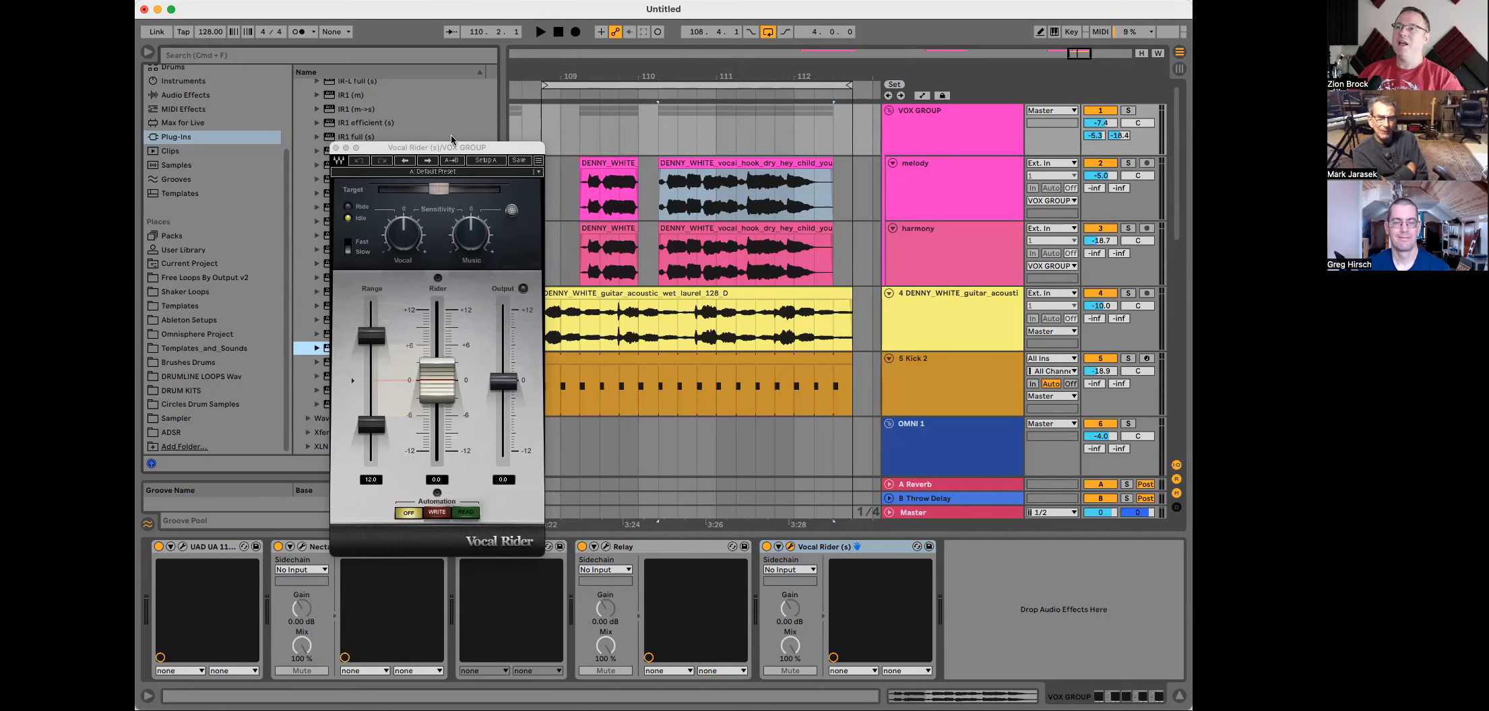
pyautogui.click(336, 148)
# Step: Open the first melody clip's details and reset its clip gain to 0.00 dB
pyautogui.moveTo(607, 76); pyautogui.dragTo(607, 128)
pyautogui.click(974, 171)
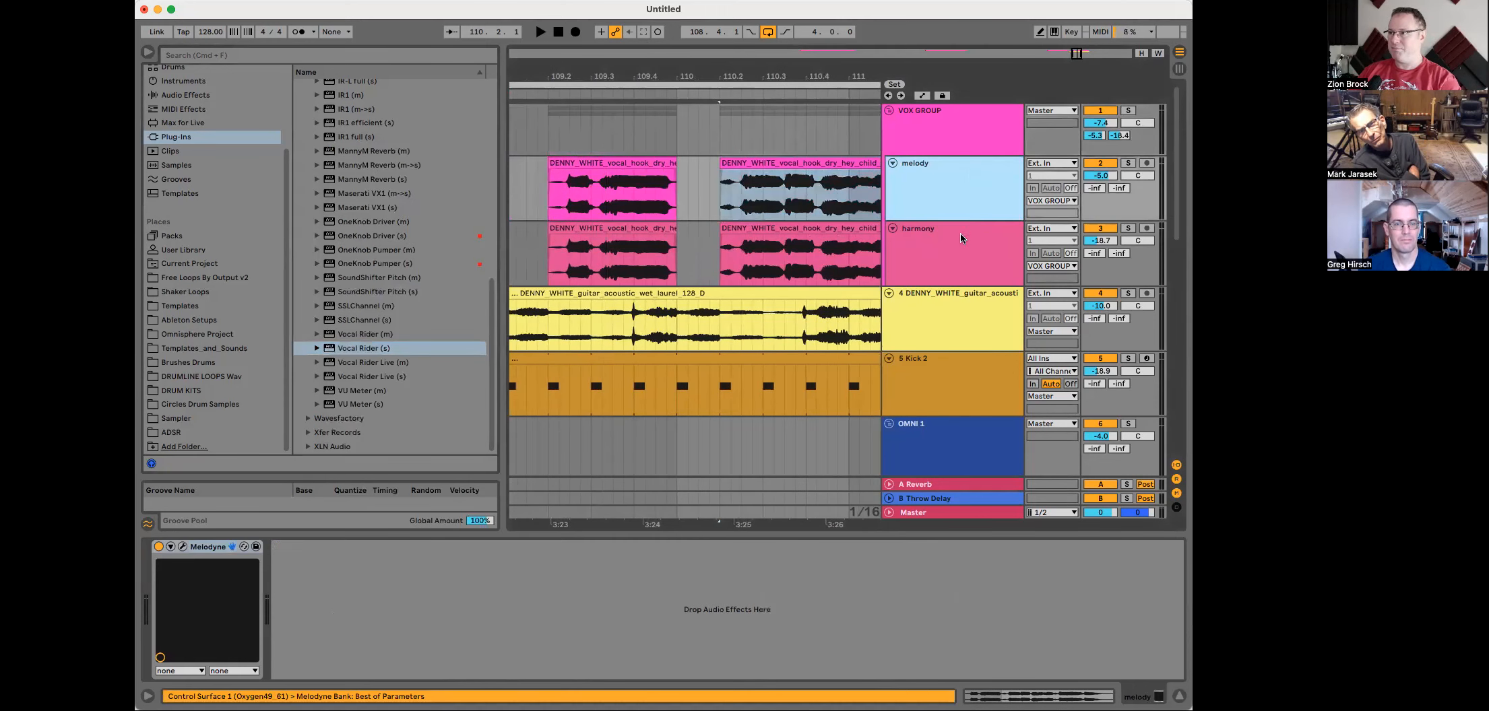
pyautogui.keyDown('shift'); pyautogui.click(954, 273); pyautogui.keyUp('shift')
pyautogui.moveTo(949, 286); pyautogui.dragTo(970, 373)
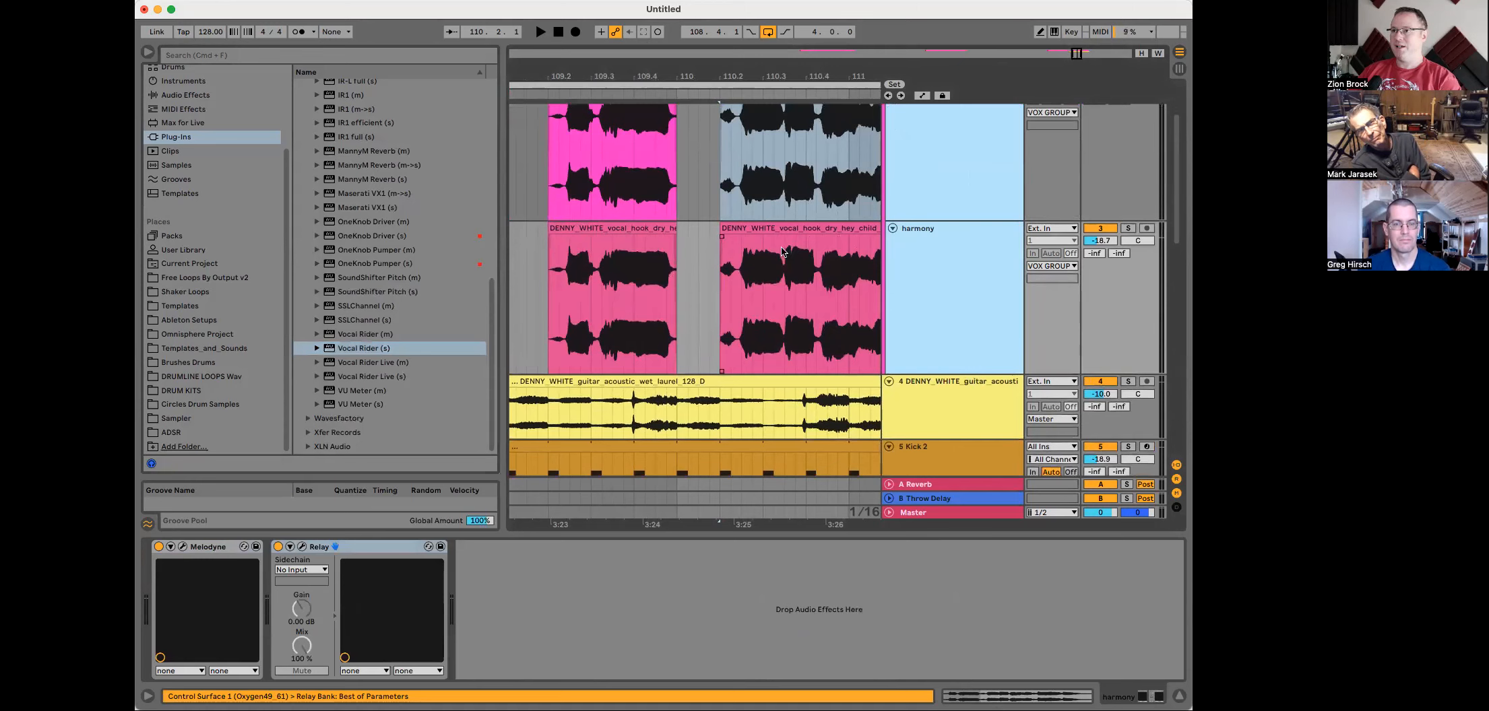
pyautogui.scroll(2, 790, 259)
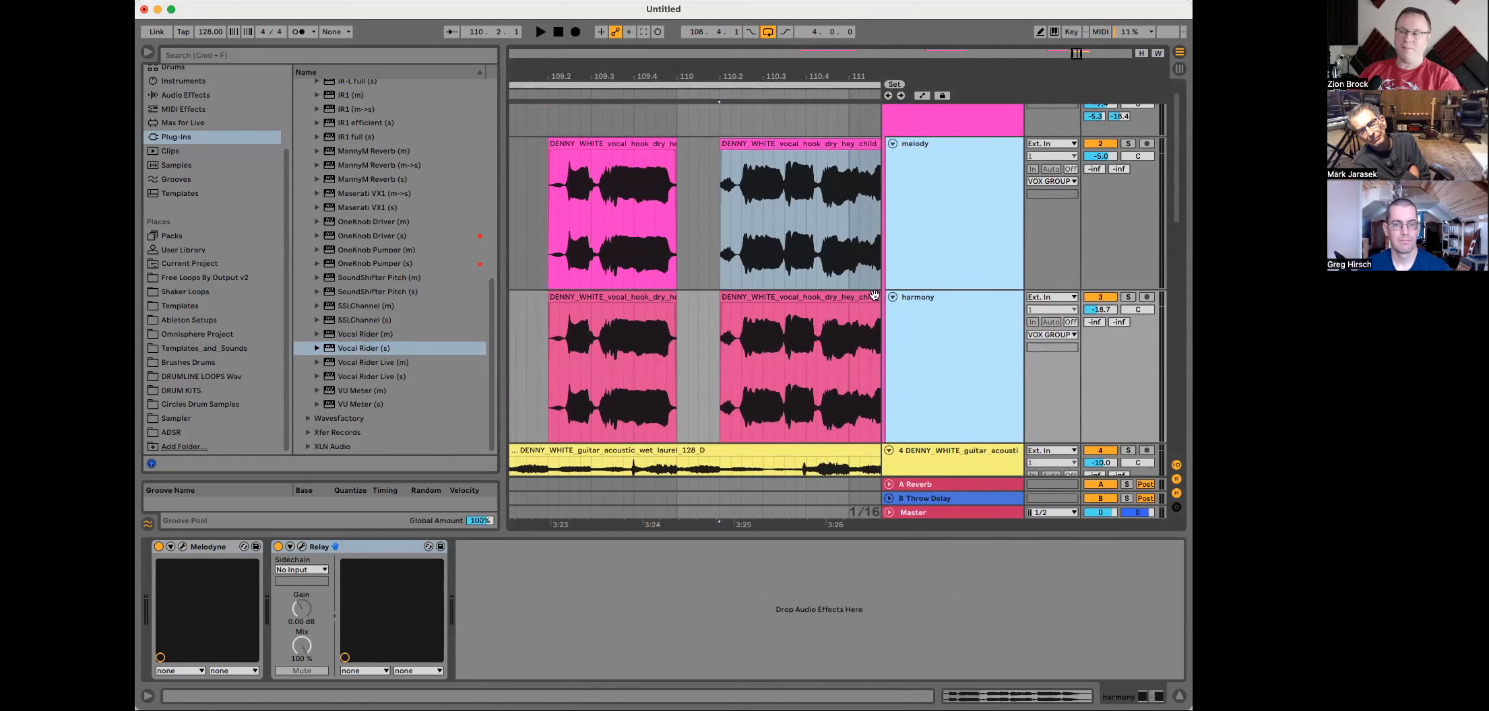
pyautogui.click(630, 143)
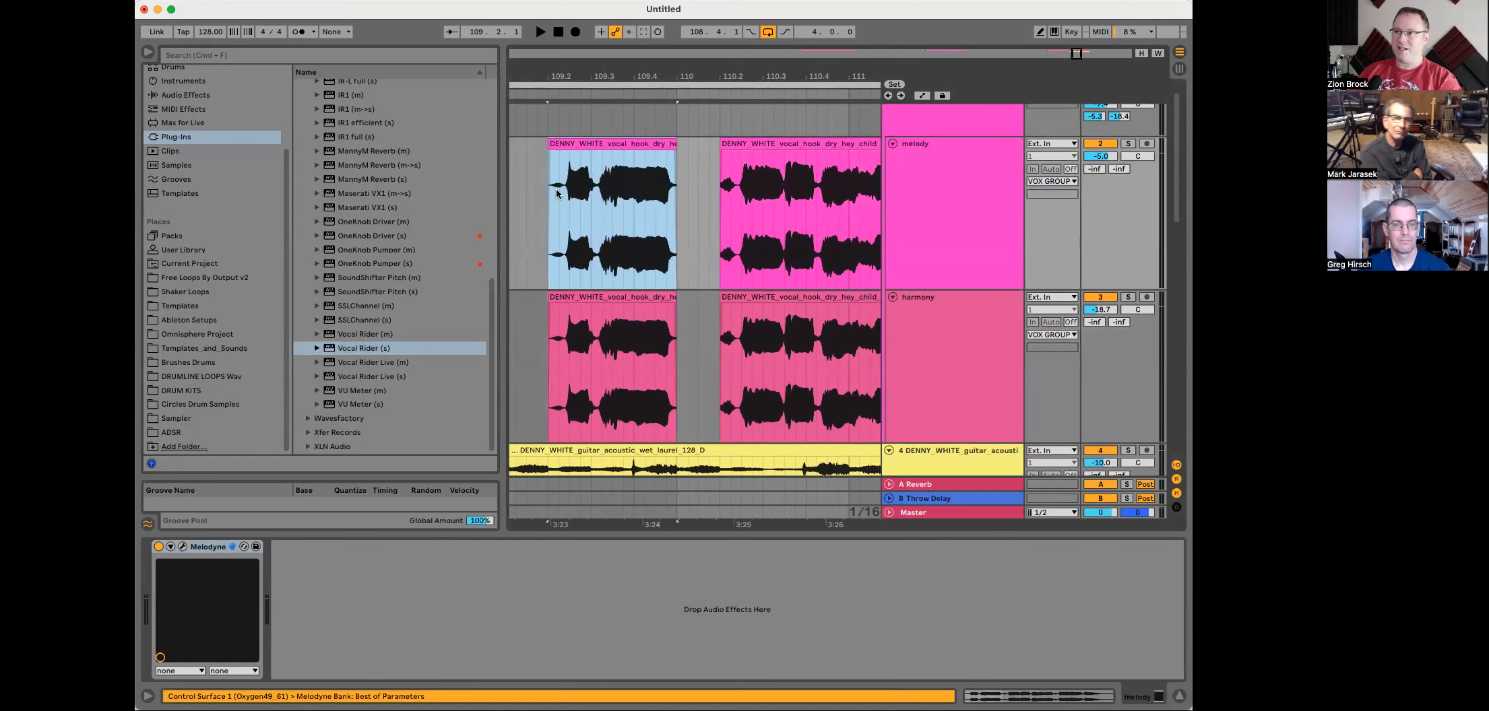
pyautogui.doubleClick(603, 147)
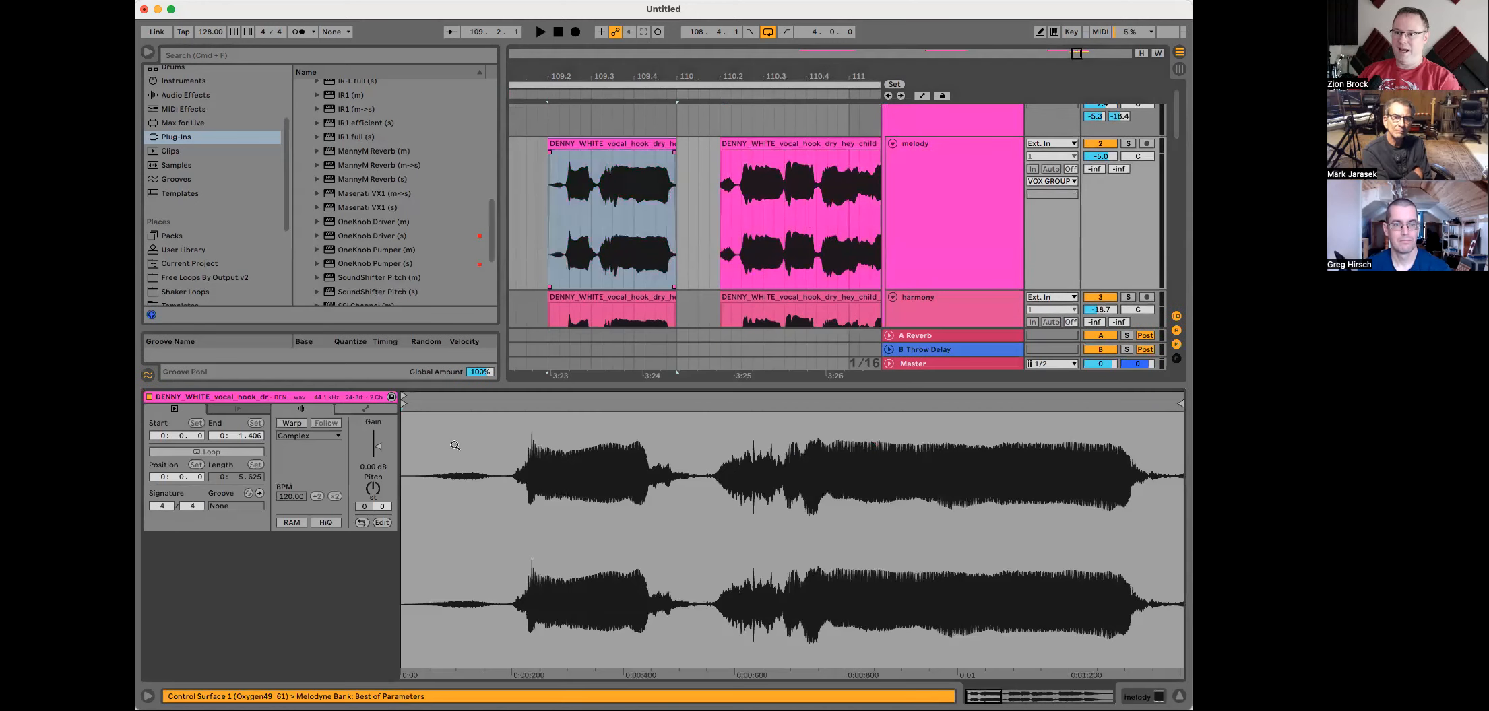
pyautogui.moveTo(376, 450); pyautogui.dragTo(377, 450)
pyautogui.doubleClick(377, 449)
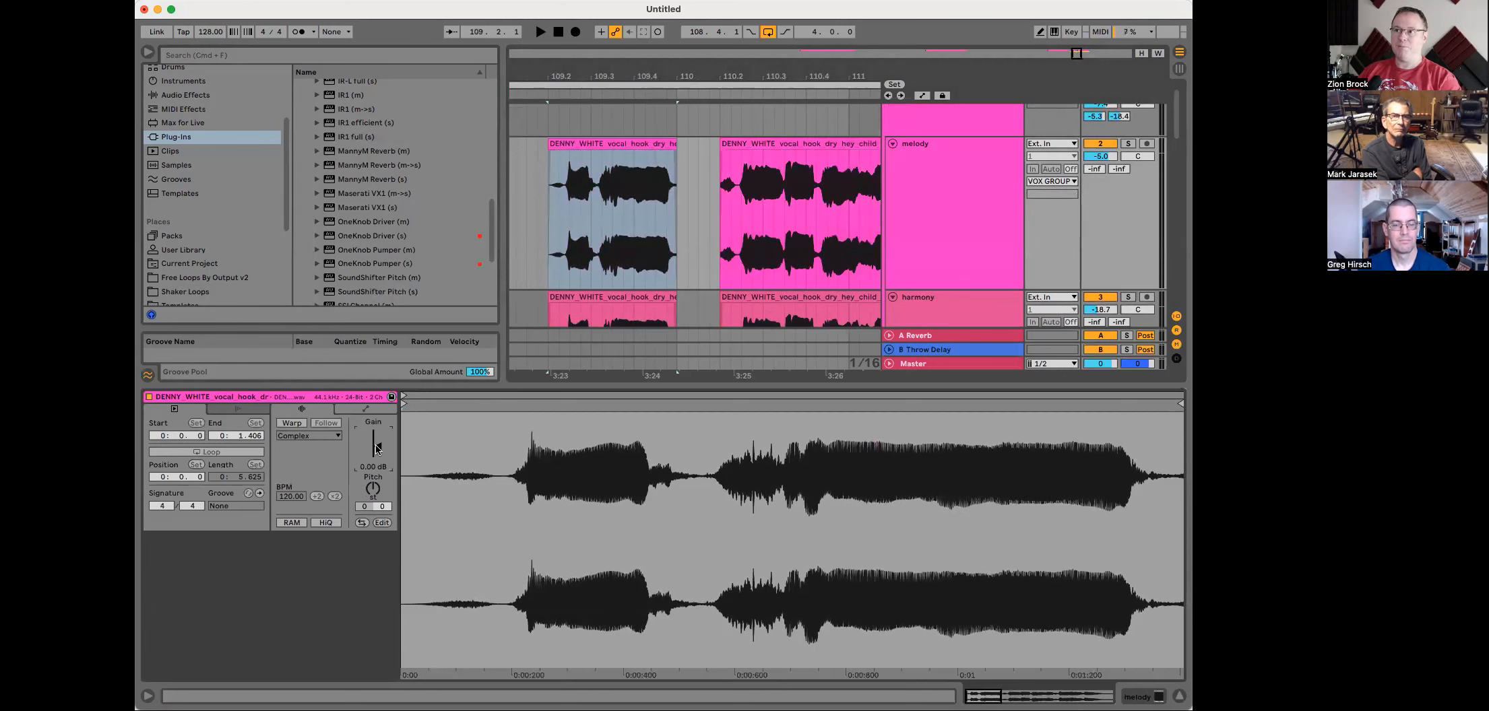
# Step: Shrink the clip detail panel so the melody, harmony and guitar tracks show together
pyautogui.moveTo(778, 77); pyautogui.dragTo(677, 77)
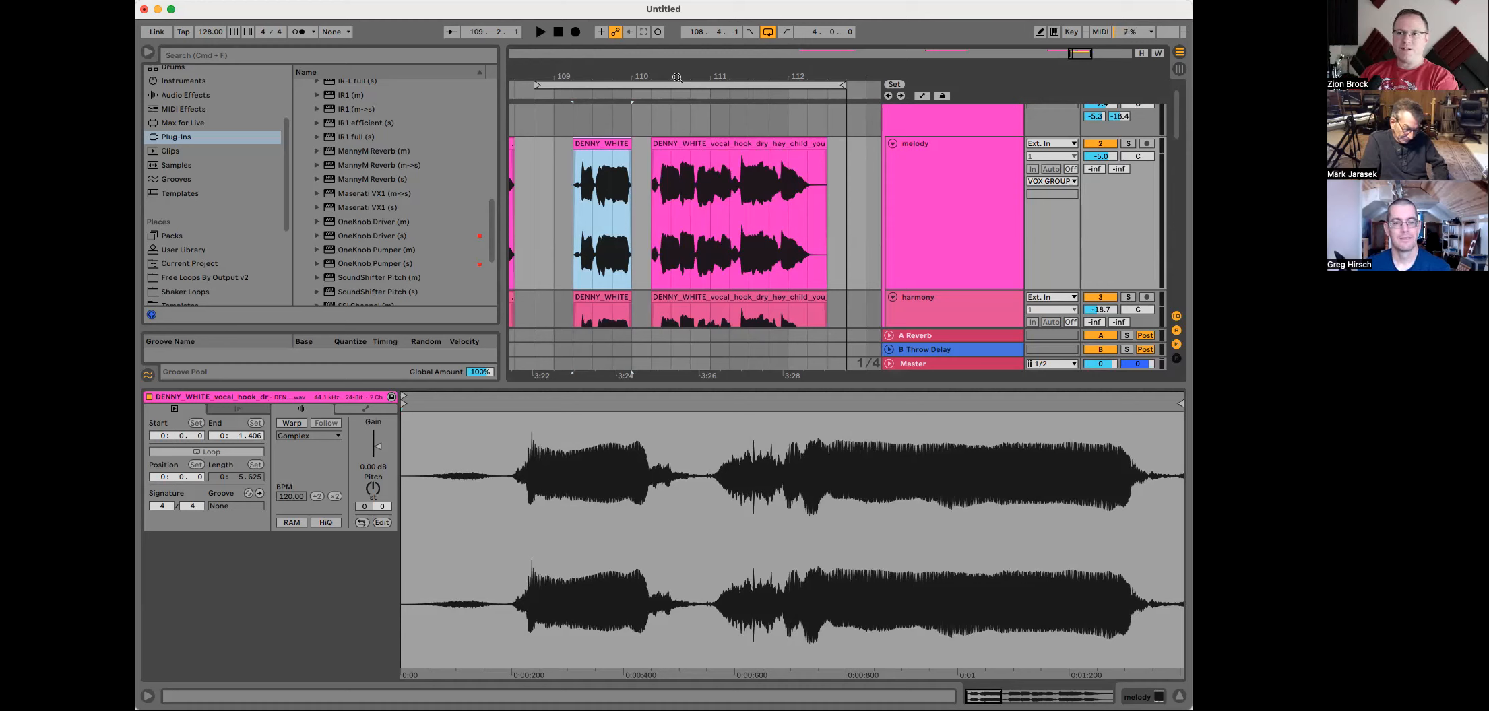
pyautogui.scroll(-1, 744, 268)
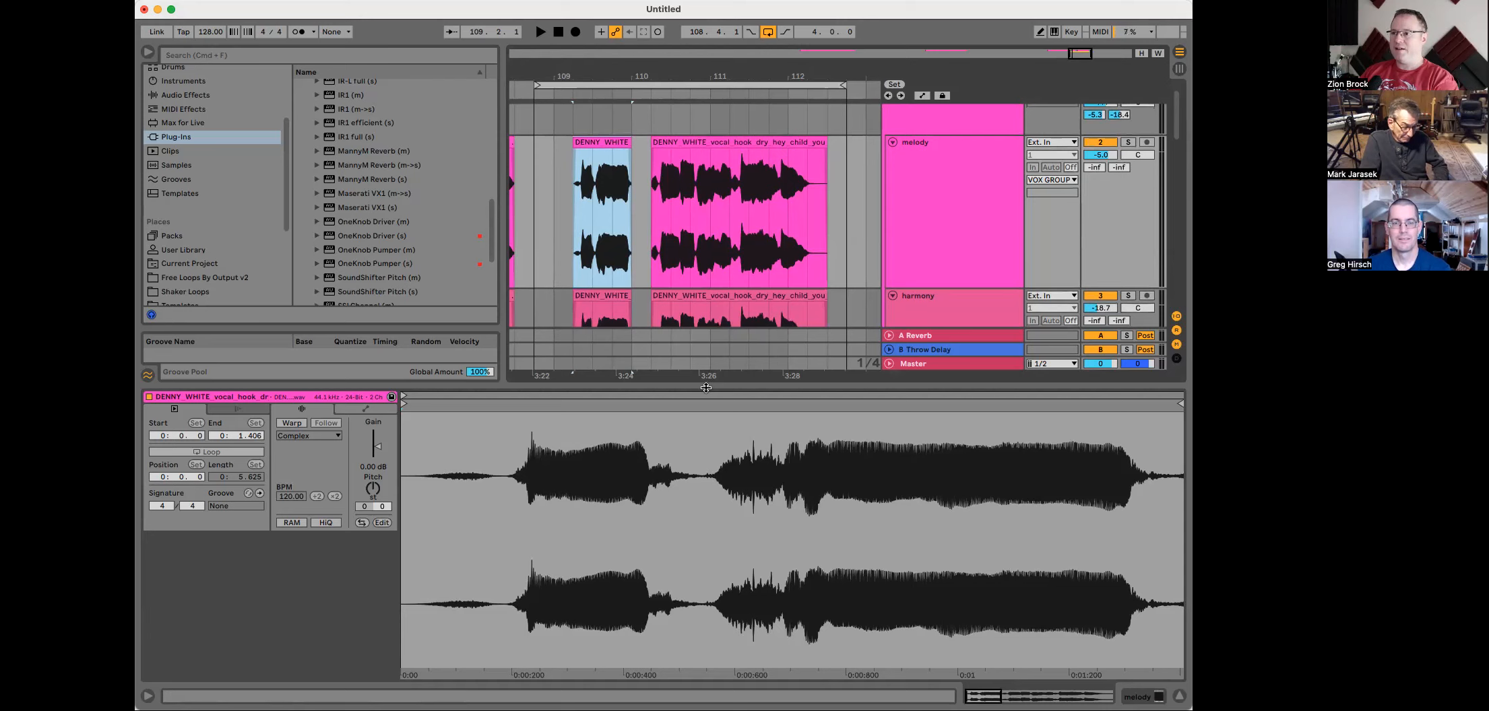
pyautogui.moveTo(705, 386); pyautogui.dragTo(705, 536)
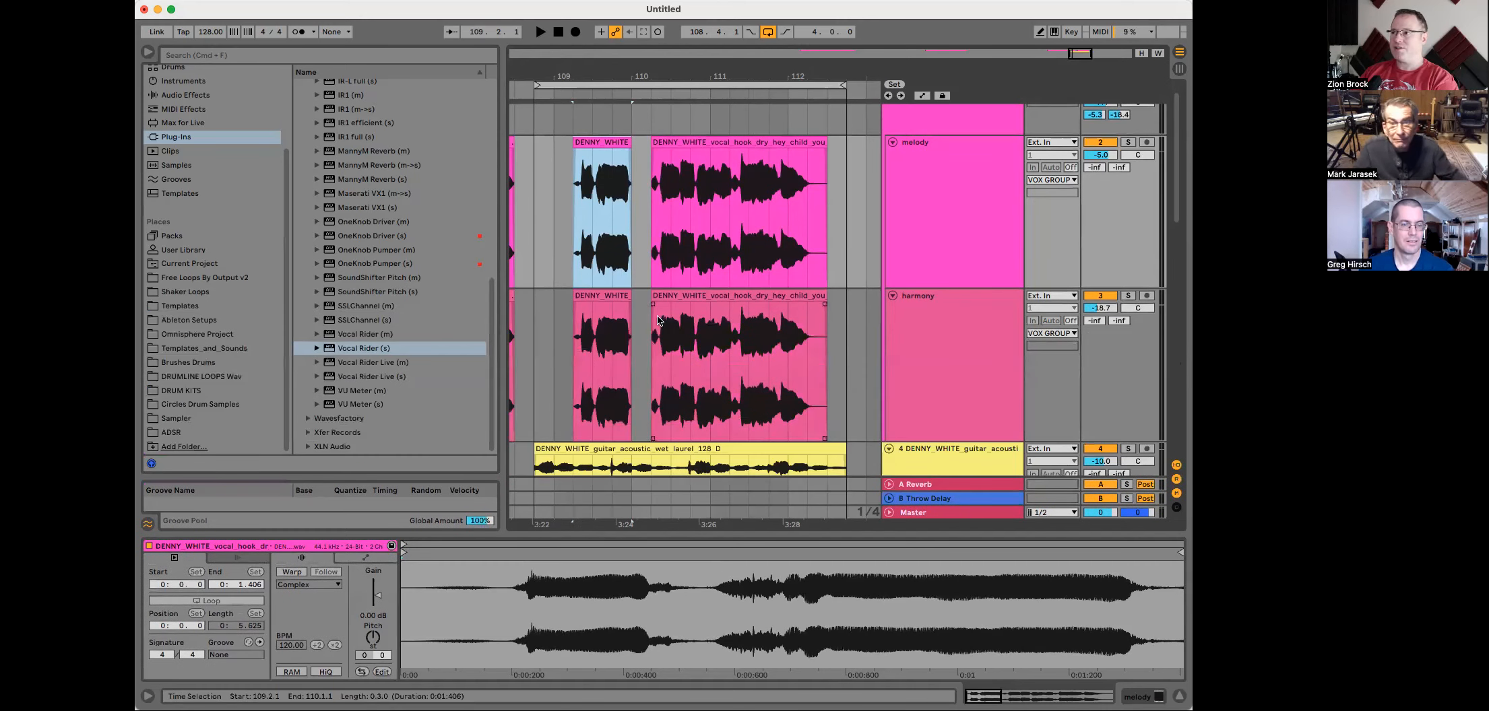
pyautogui.scroll(-3, 561, 137)
pyautogui.scroll(3, 561, 142)
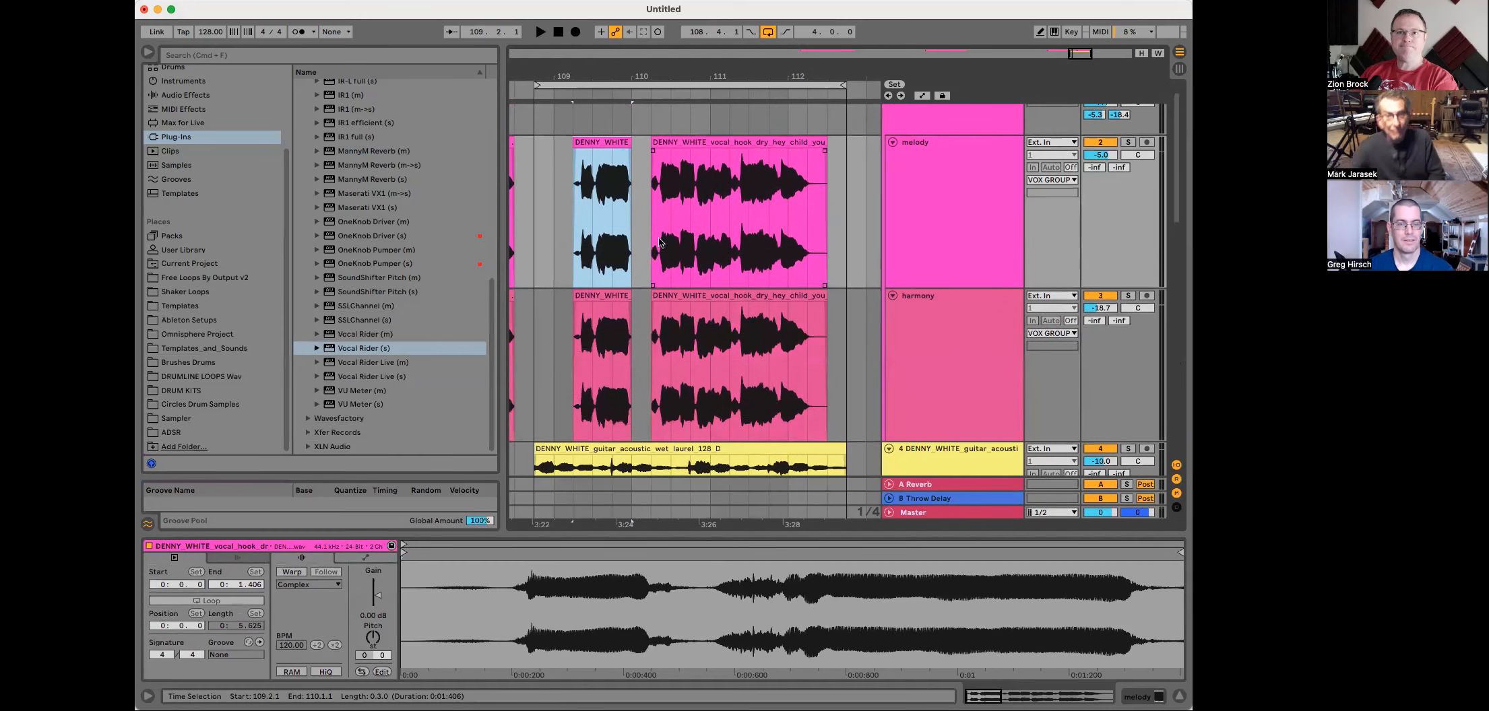